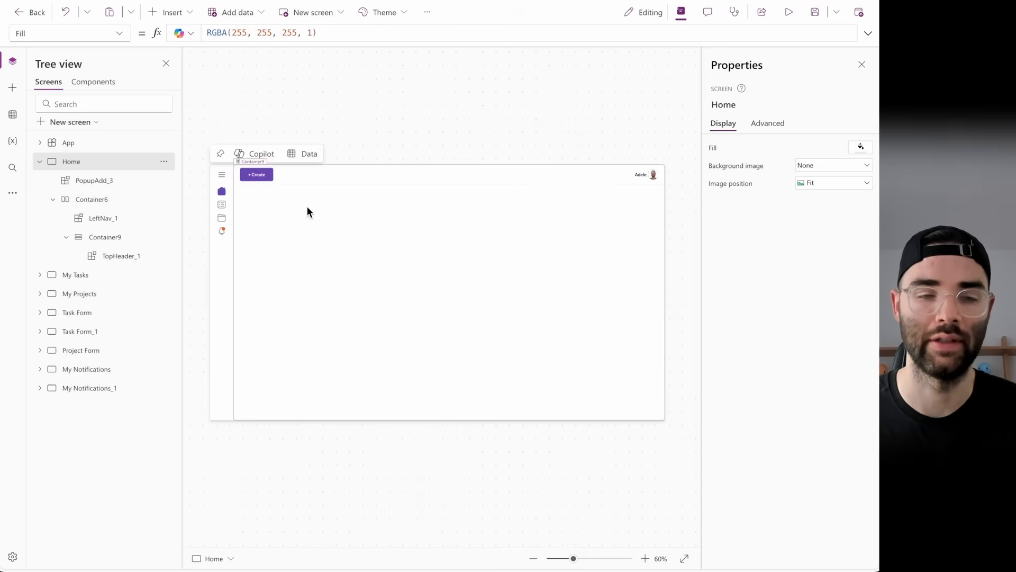
- Insert a vertical container inside the main content container below the top header on the Home screen
click(367, 246)
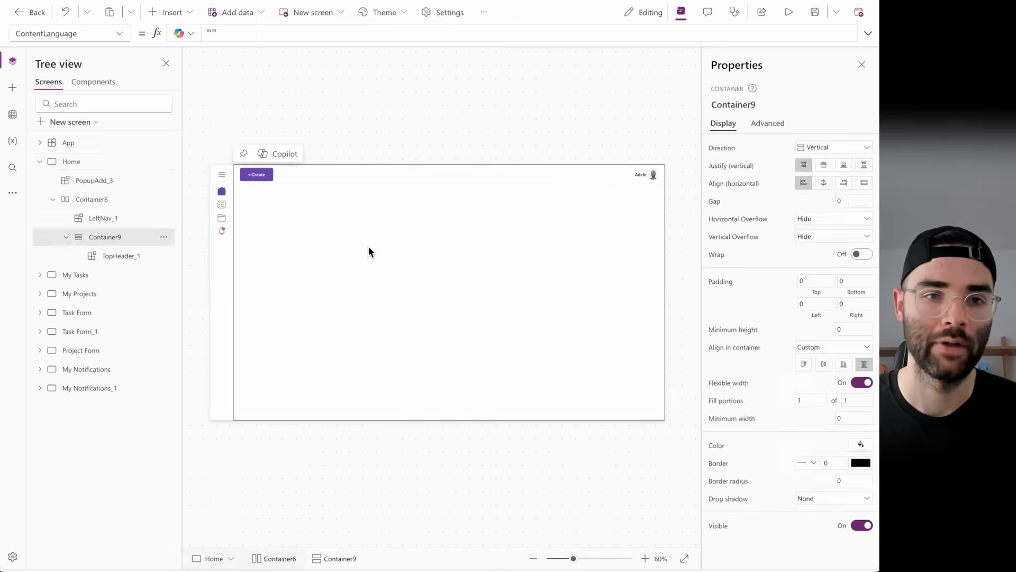
click(167, 14)
text(contain)
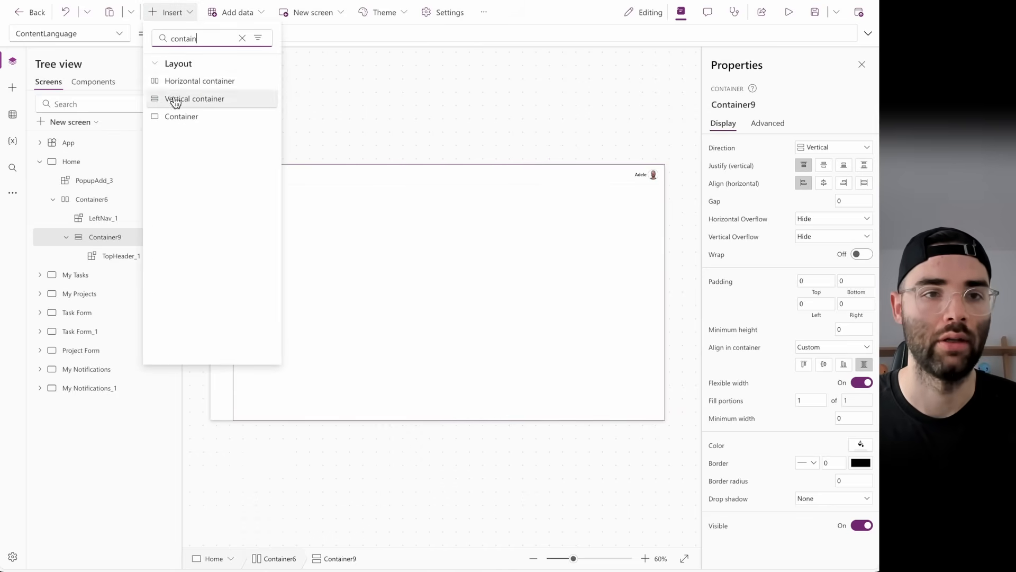
click(175, 99)
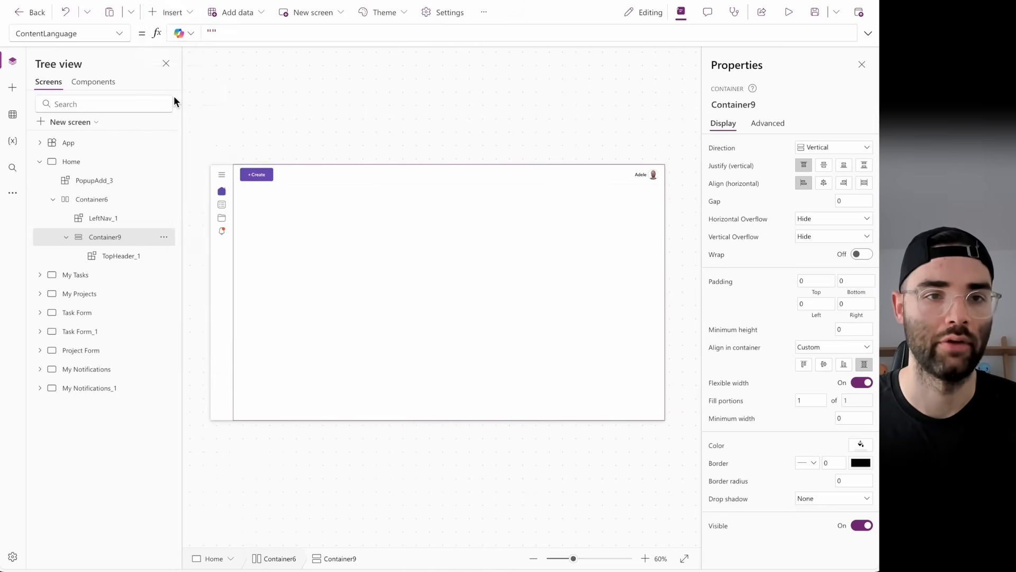
- Set the new container's minimum width to 0 and its fixed height to 100, with border radius 0 and no drop shadow
click(849, 328)
text(0)
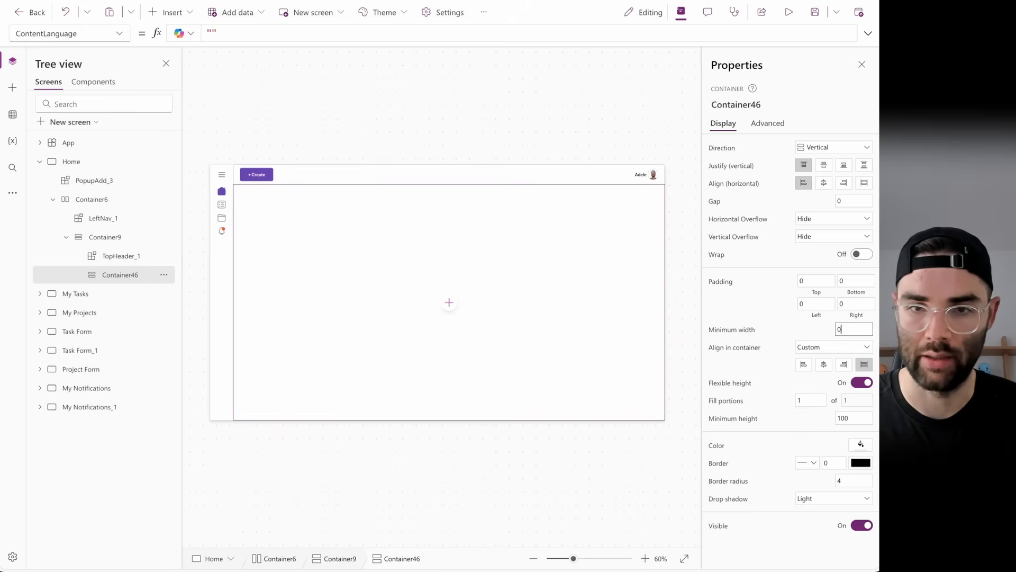
click(853, 383)
click(850, 400)
text(100)
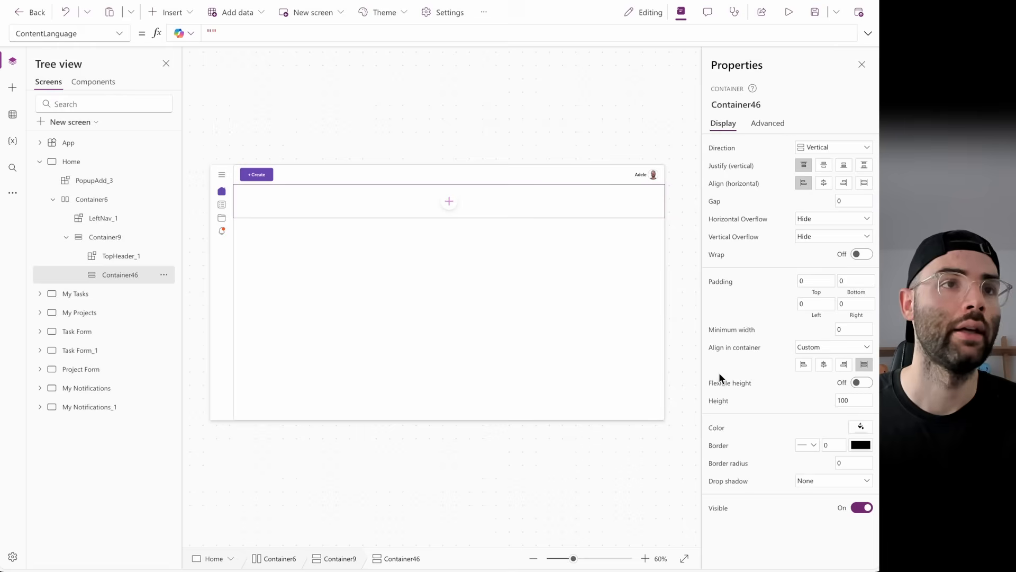
- Insert a text label in the new container and clear its default text
click(170, 13)
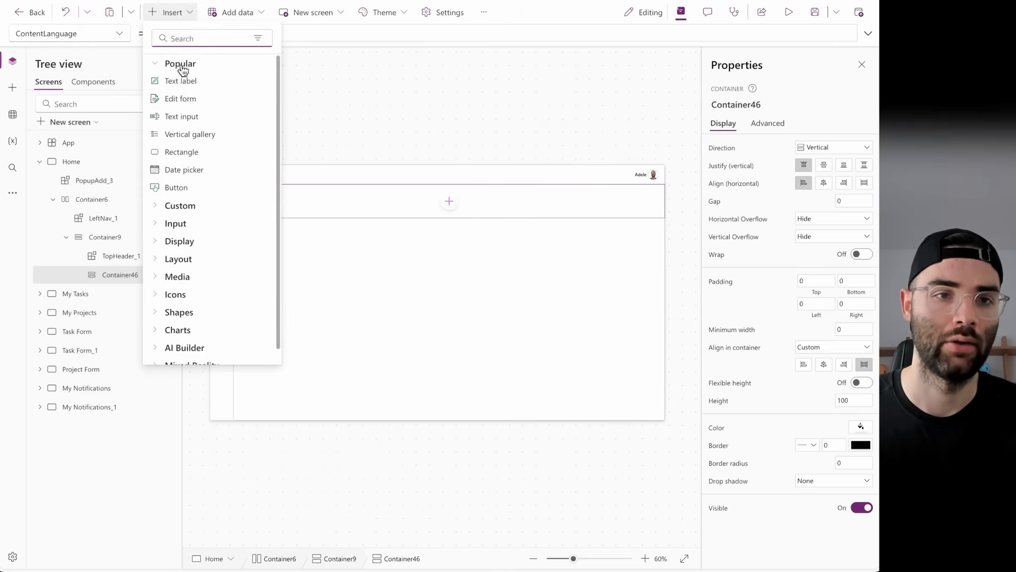
click(184, 75)
click(245, 33)
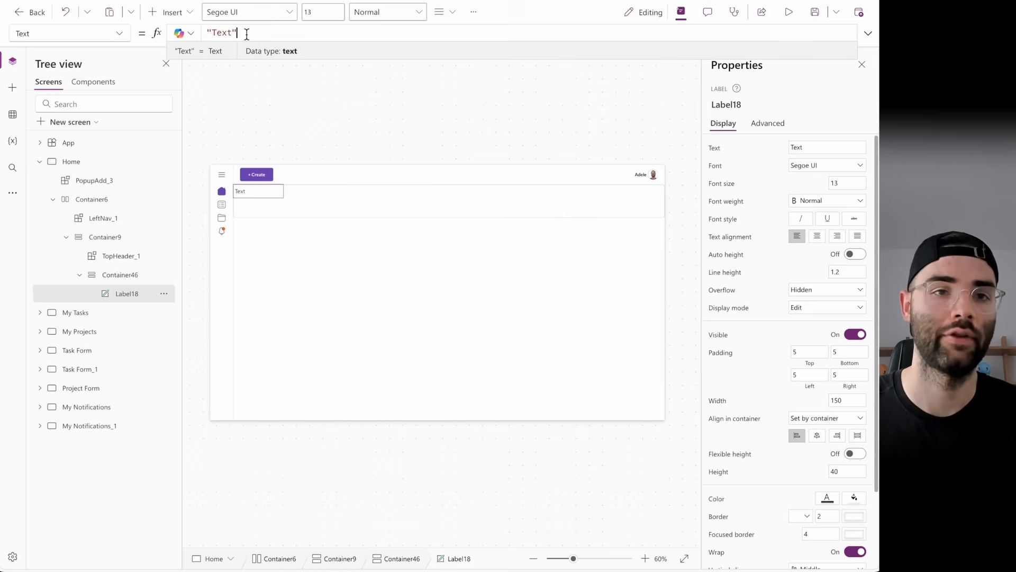
key(ctrl+a)
key(BackSpace)
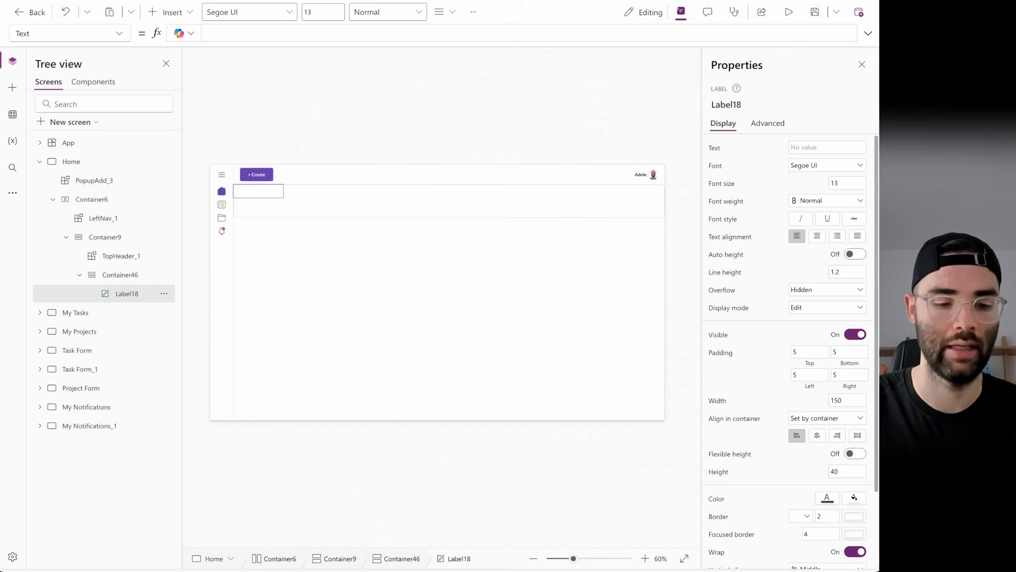
- Set the label's text formula to Text(Today(), "ddd, mmmm, dd")
text(Text()
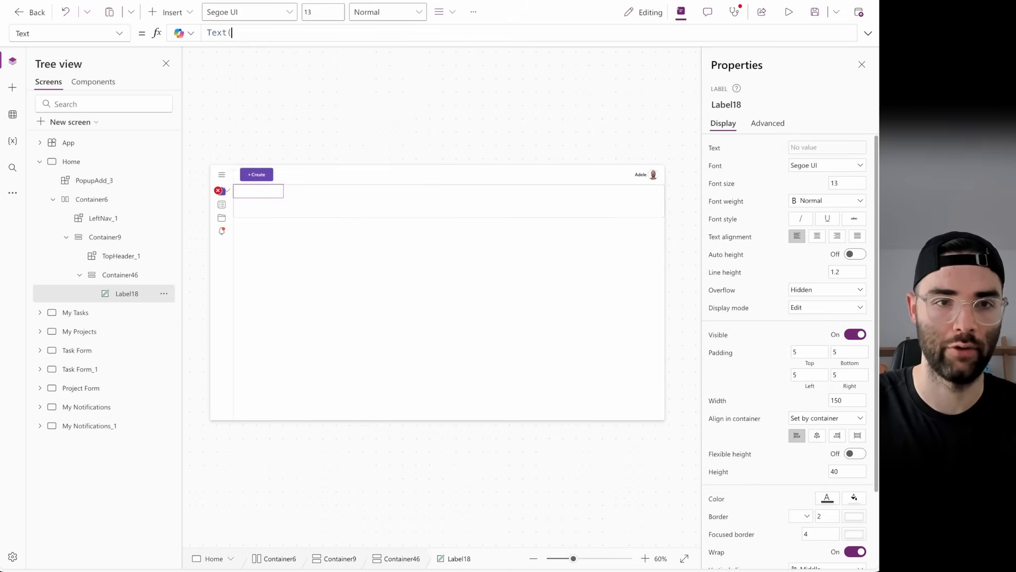
text(Today())
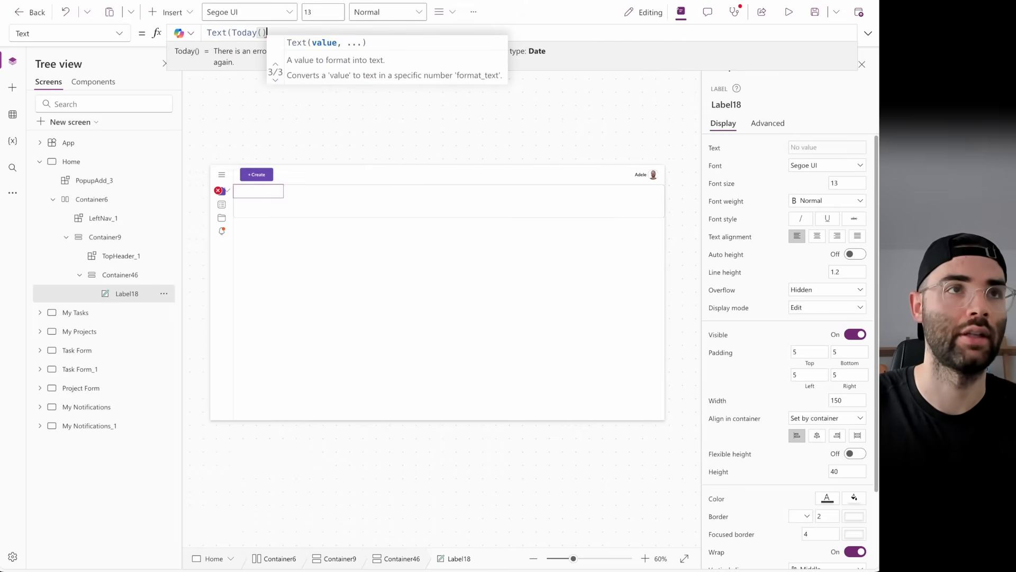
text(, )
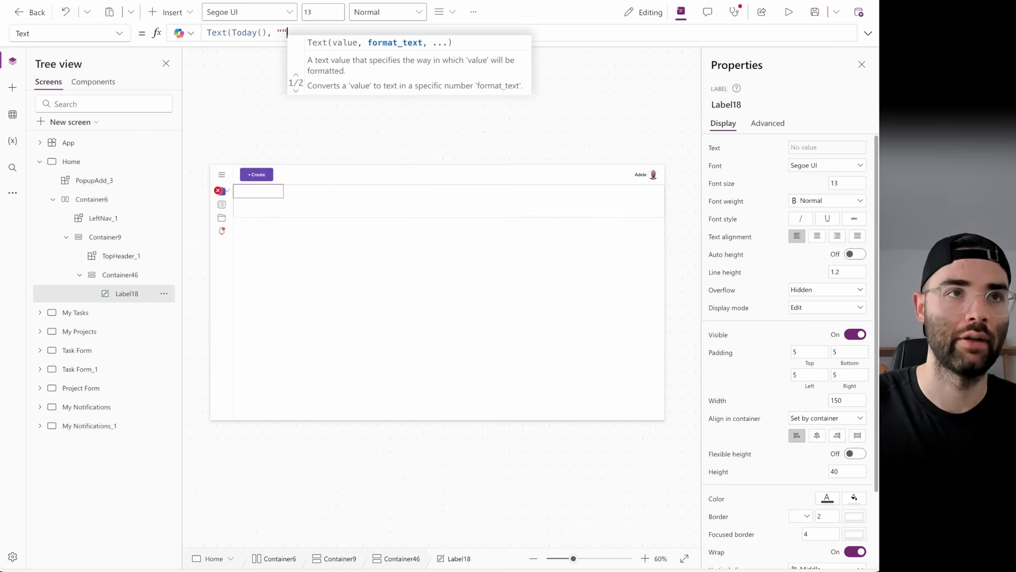
text("")
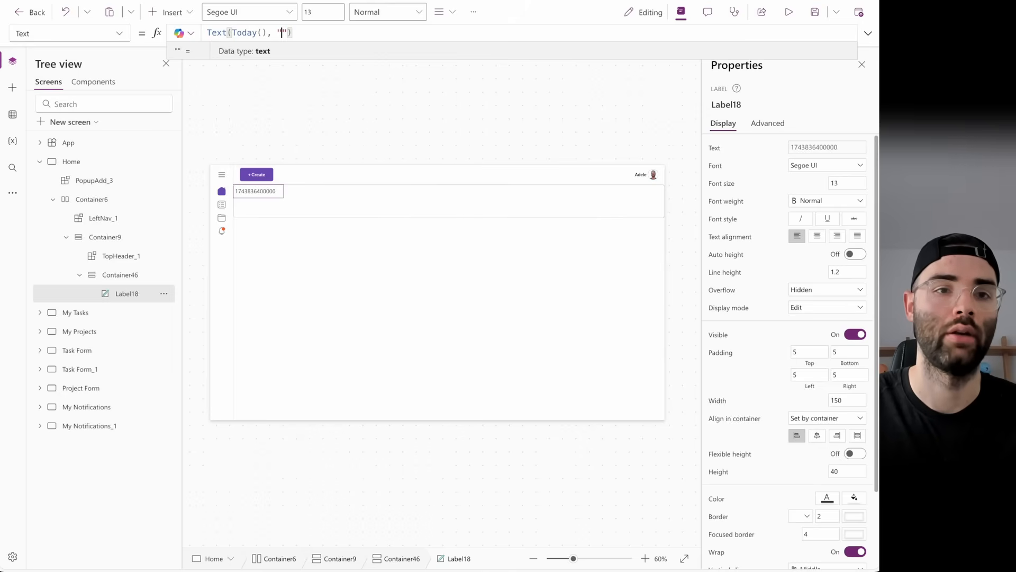
text(ddd)
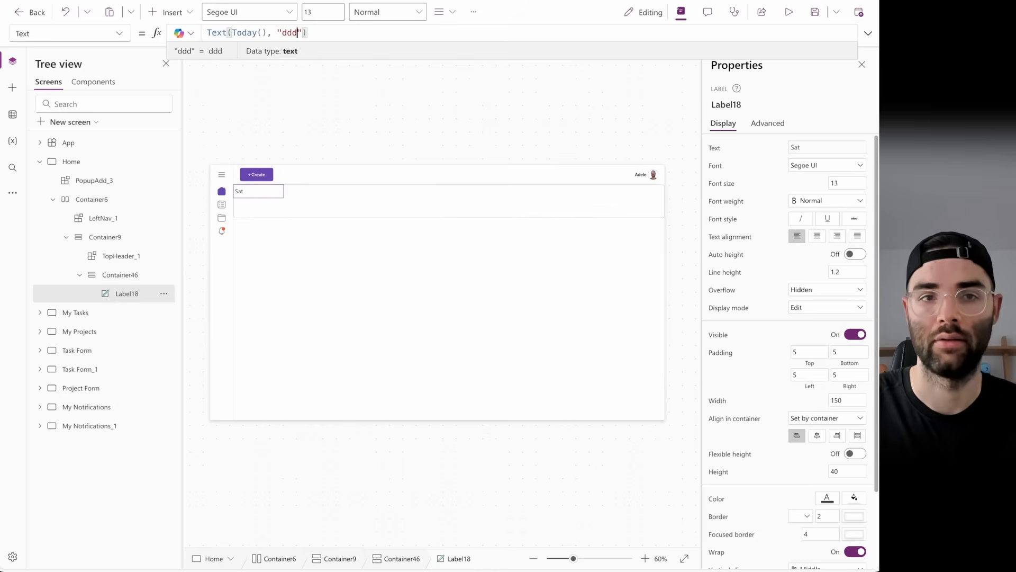
text(, mmm)
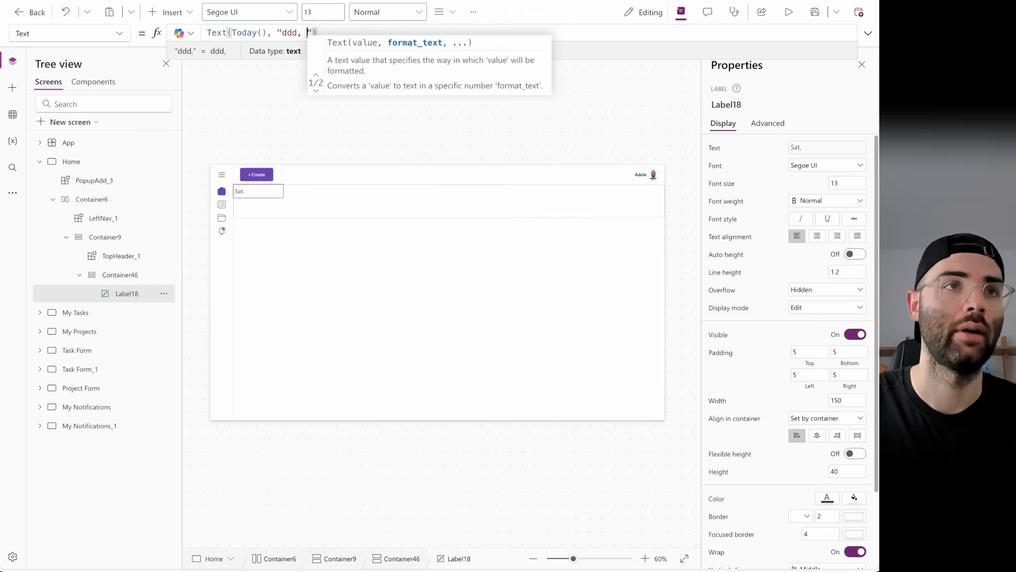
text(m)
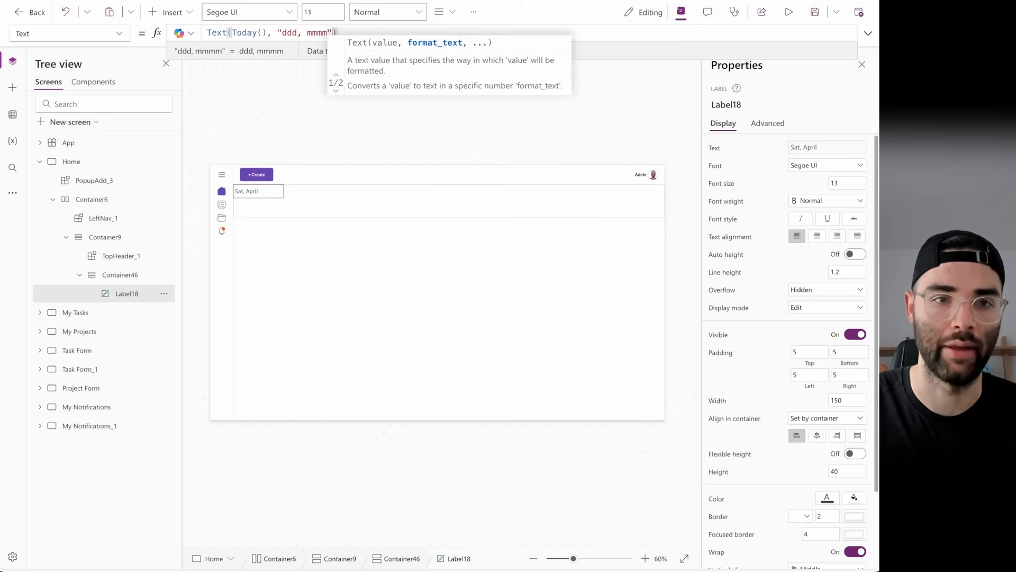
text(, dd)
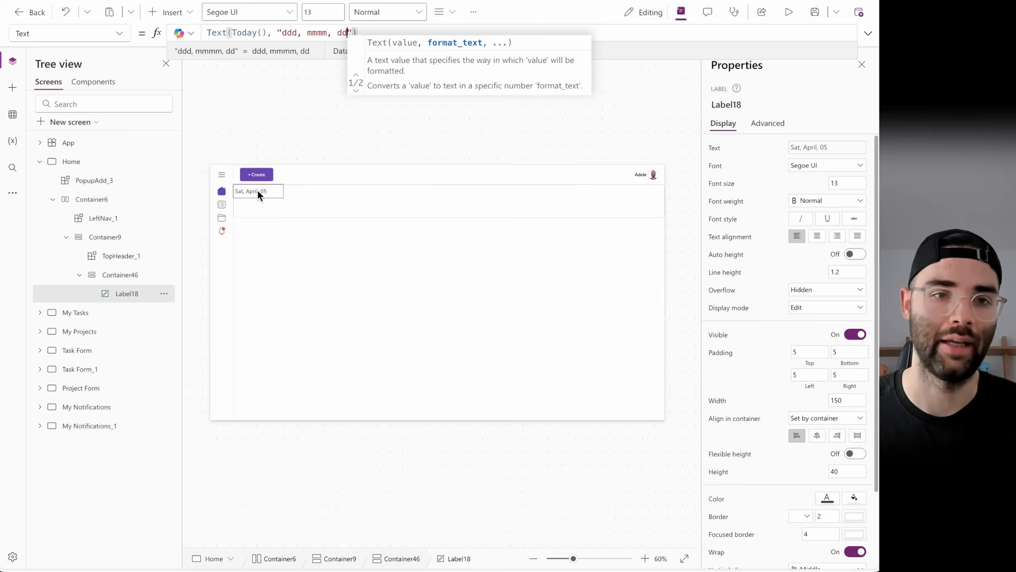
click(300, 190)
- Set the date label's font to Lato Black and open its text colour choices
click(835, 168)
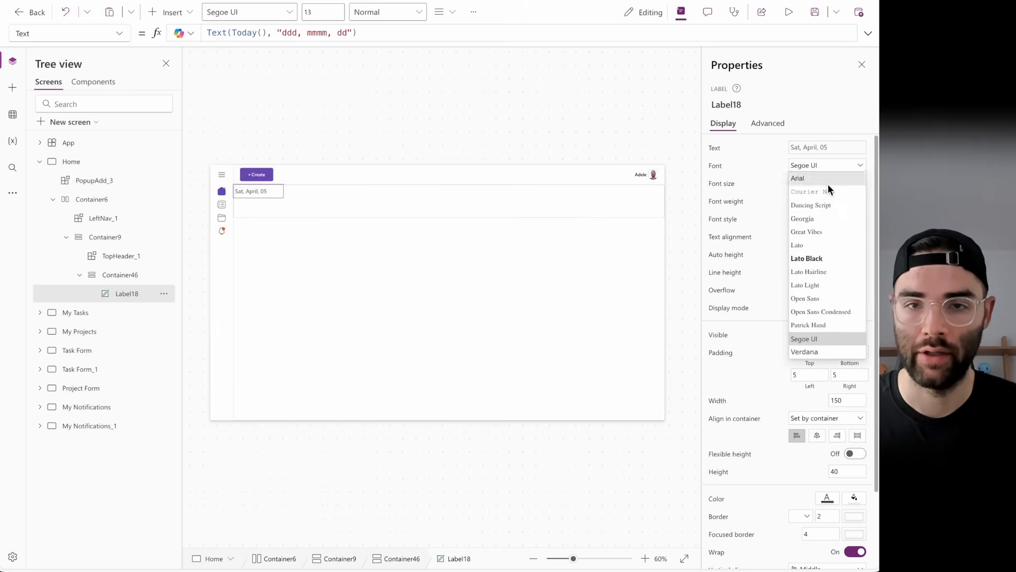
click(809, 256)
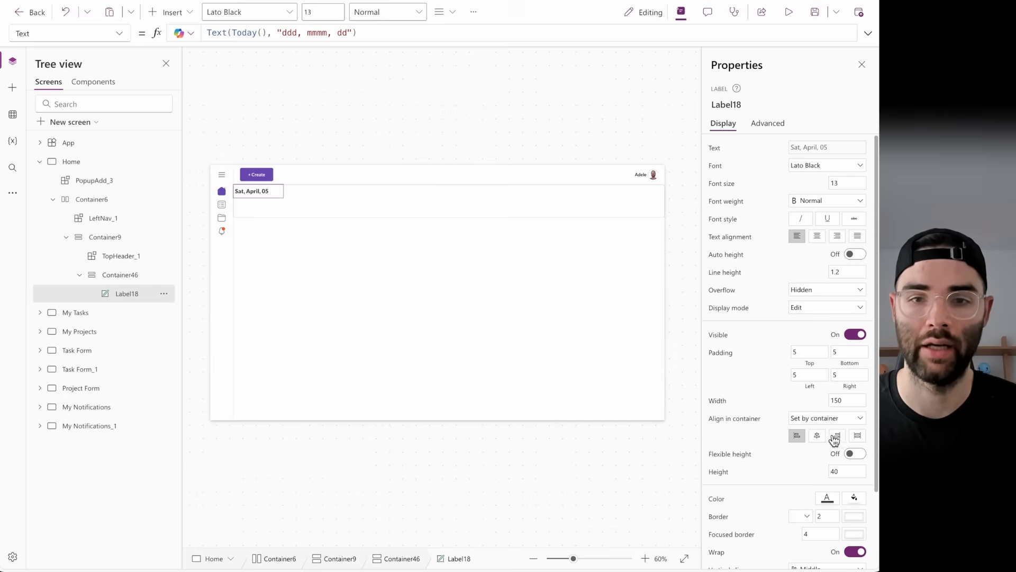
click(827, 498)
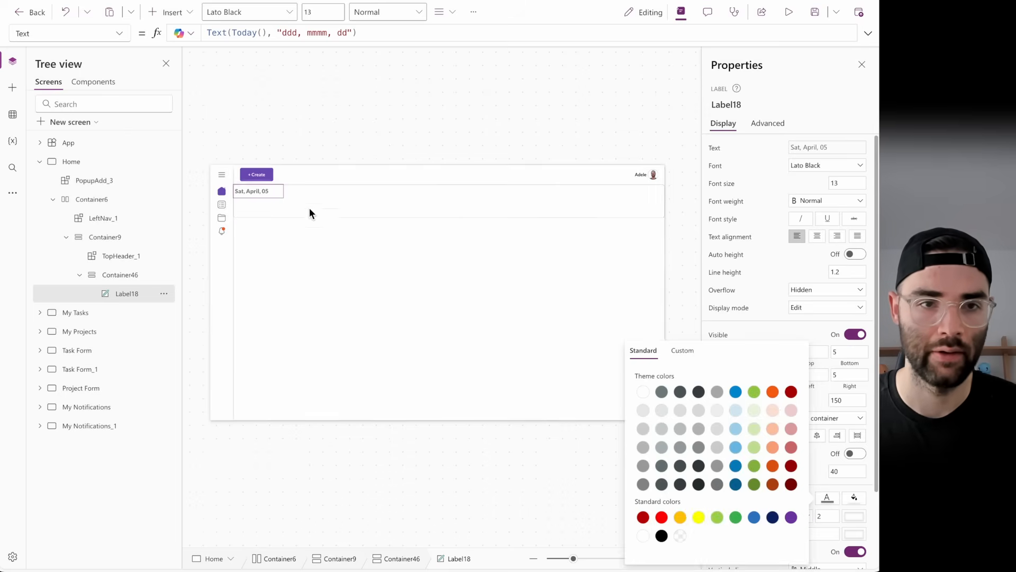
click(278, 189)
- Stretch the date label across the container with flexible height, setting its minimum width and minimum height to 0
click(858, 436)
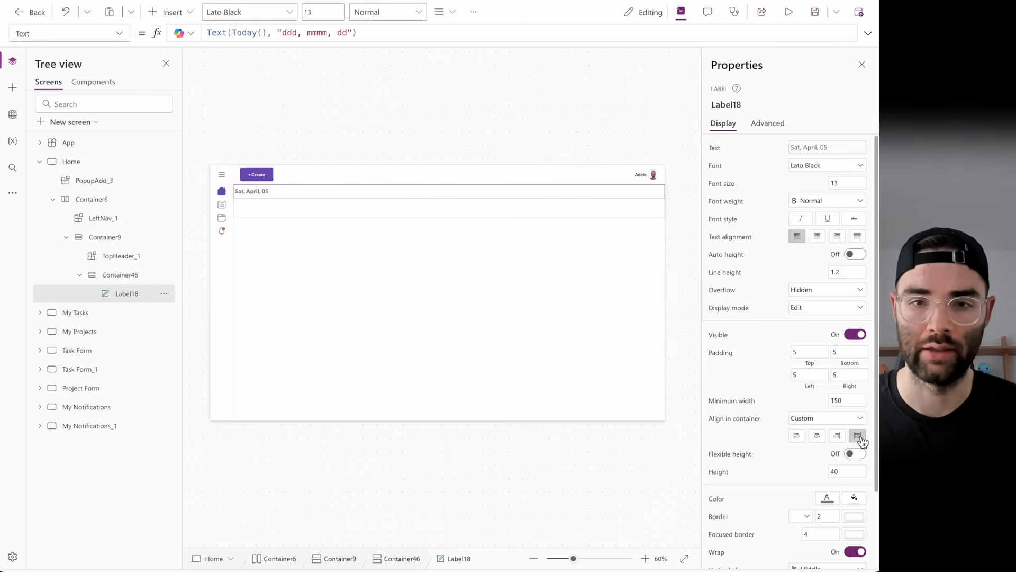
double_click(849, 400)
text(0)
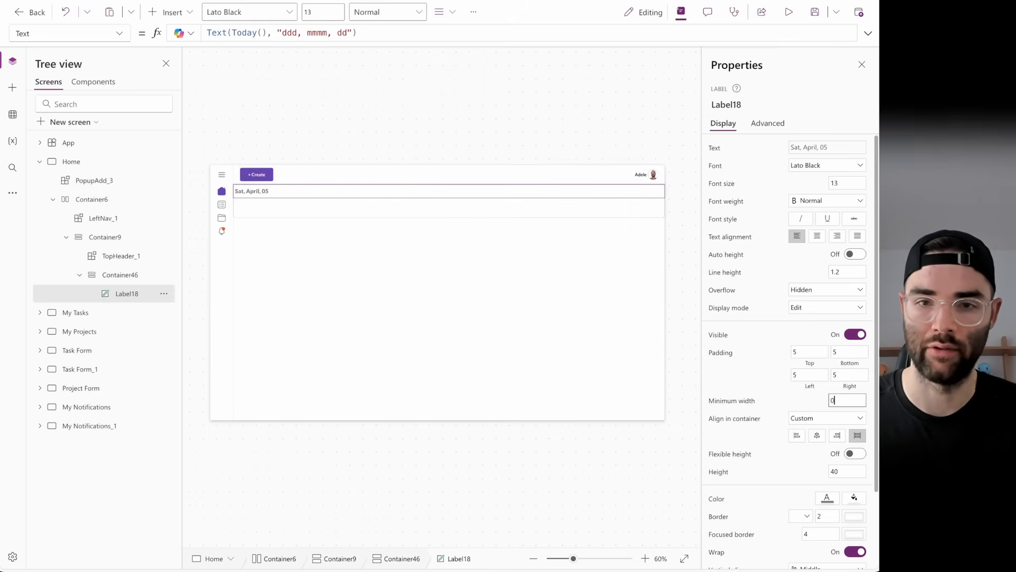
click(857, 456)
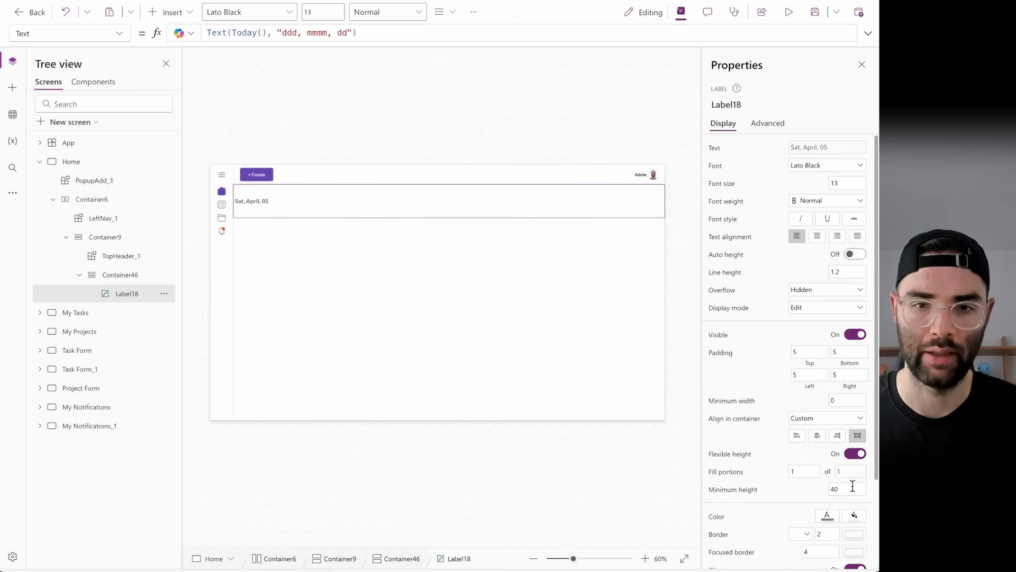
double_click(836, 489)
text(0)
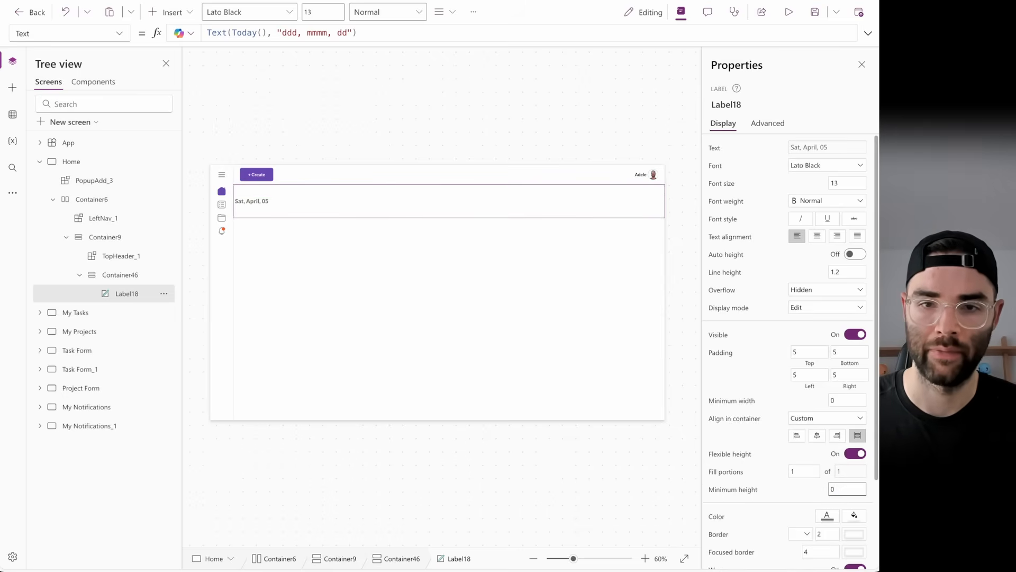
click(815, 490)
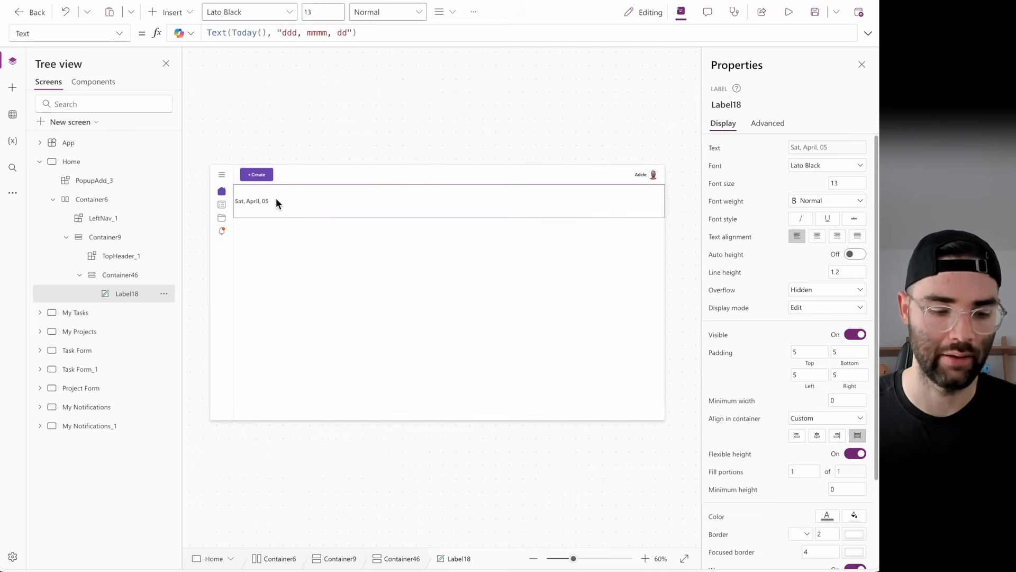
- Duplicate the date label within the same container and clear the copy's text formula
key(ctrl+c)
key(ctrl+v)
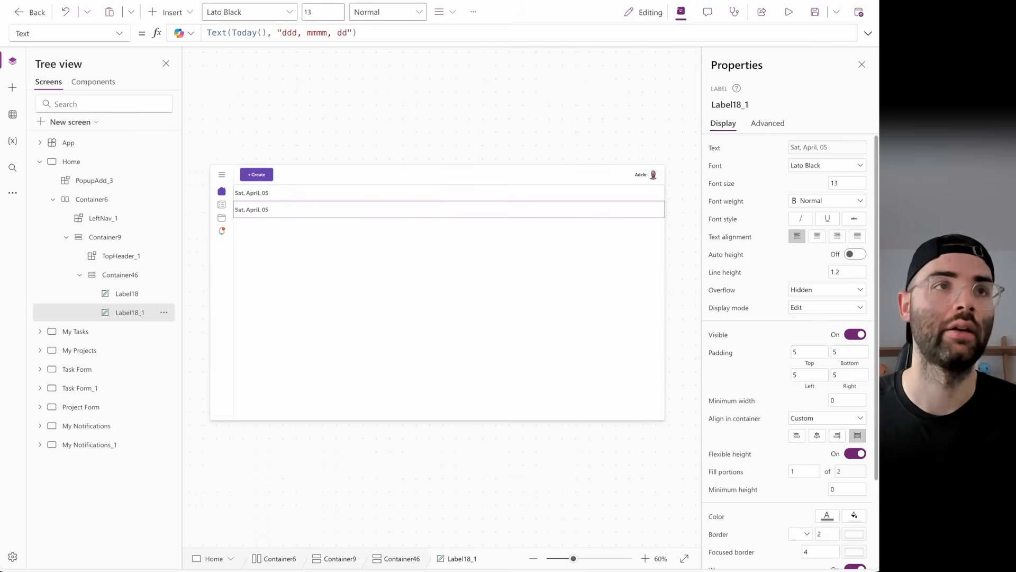
click(712, 148)
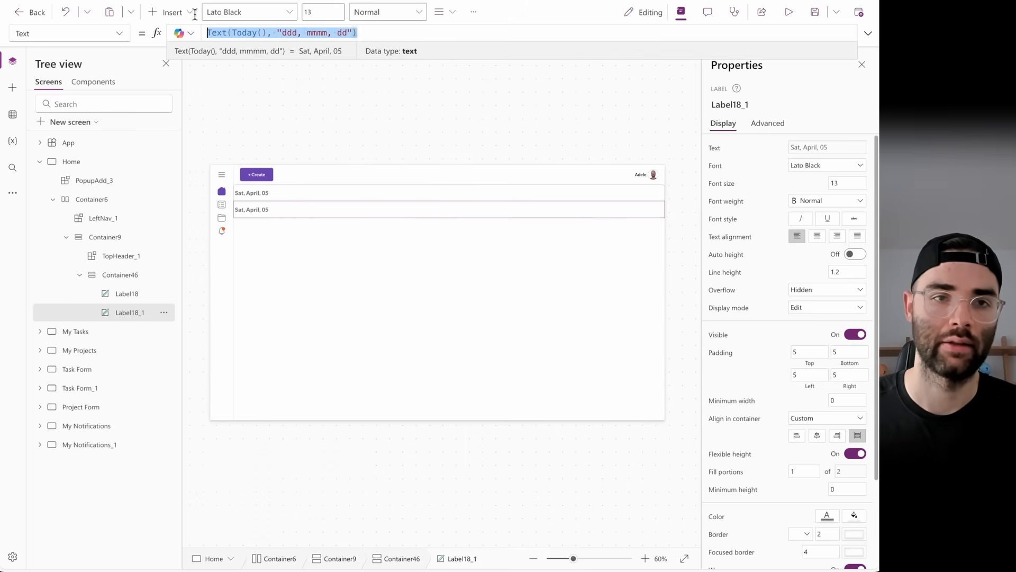
drag(358, 33, 206, 33)
key(BackSpace)
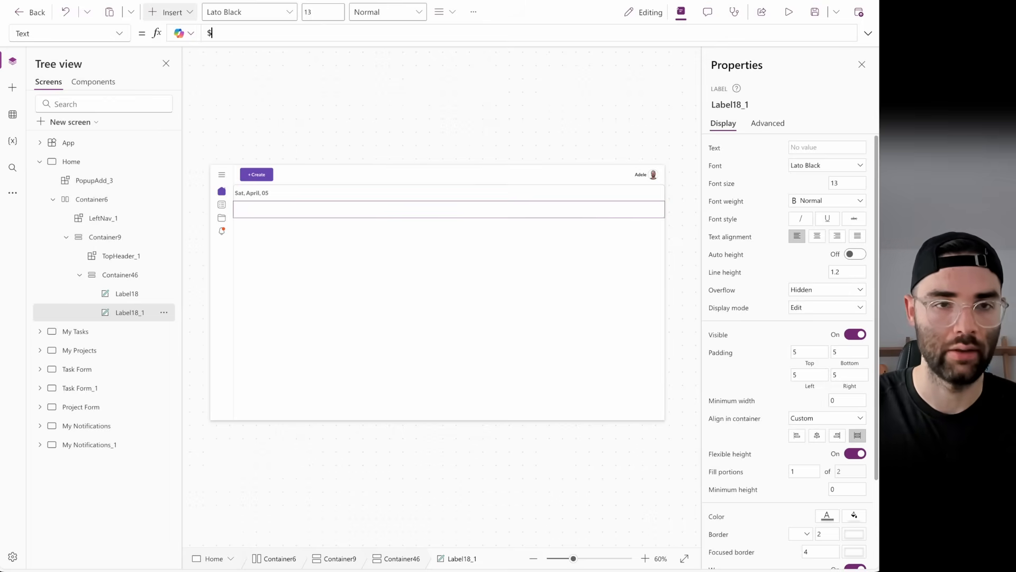
- Set the duplicated label's text formula to $"Welcome, {CurrentUser.givenName}"
text($"")
key(Left)
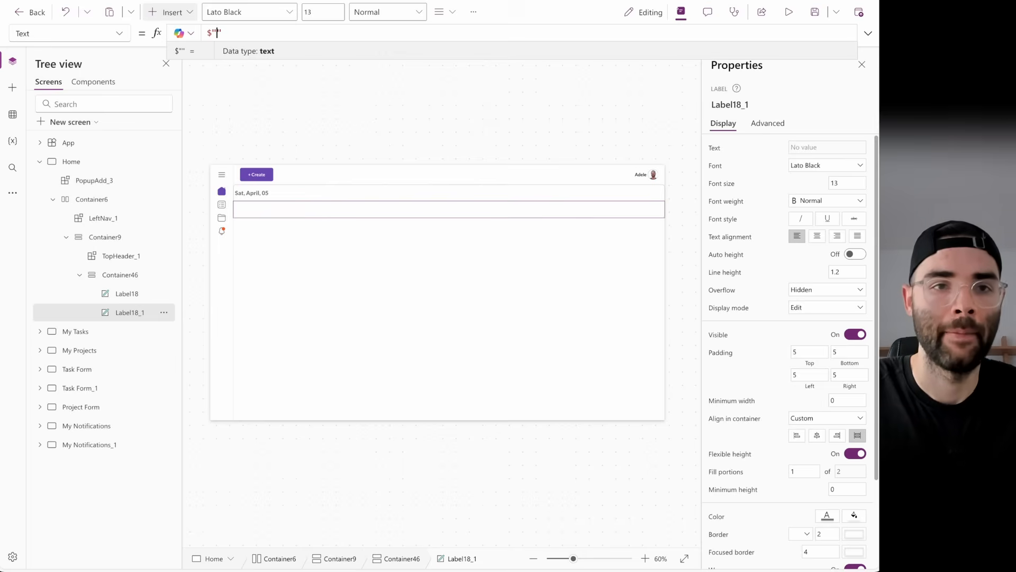
text(Welcome,)
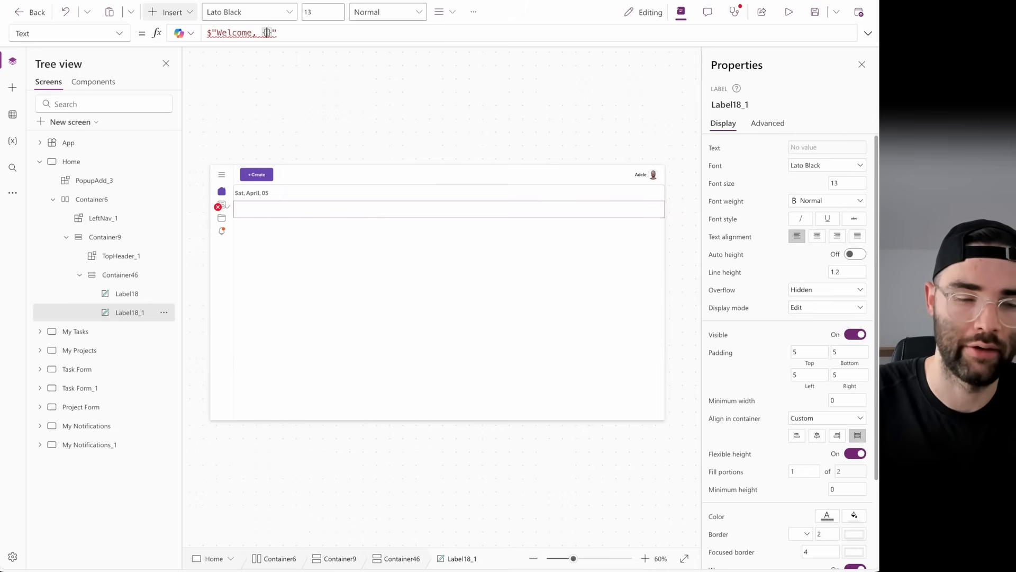
text({)
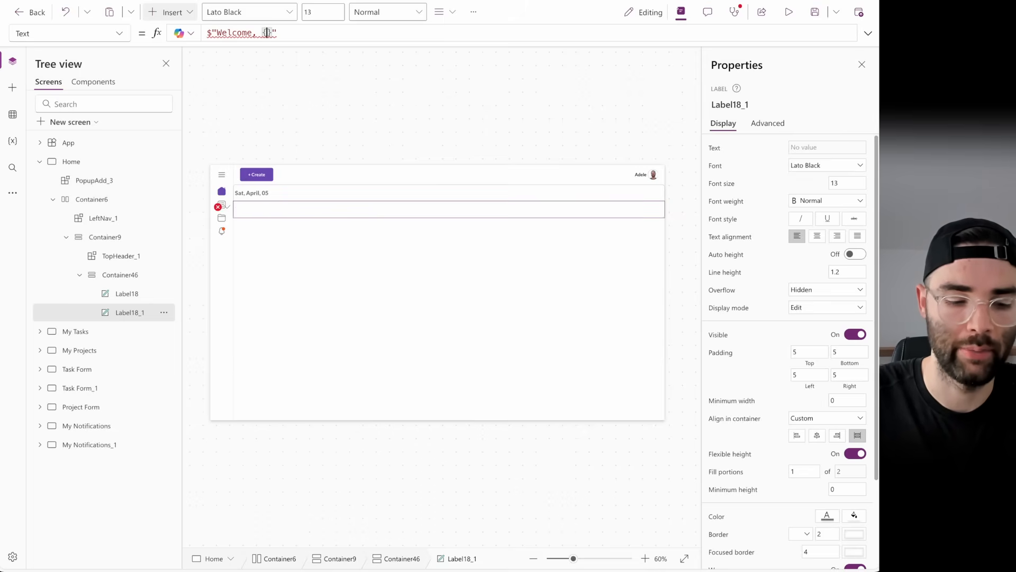
text(CurrentUser.)
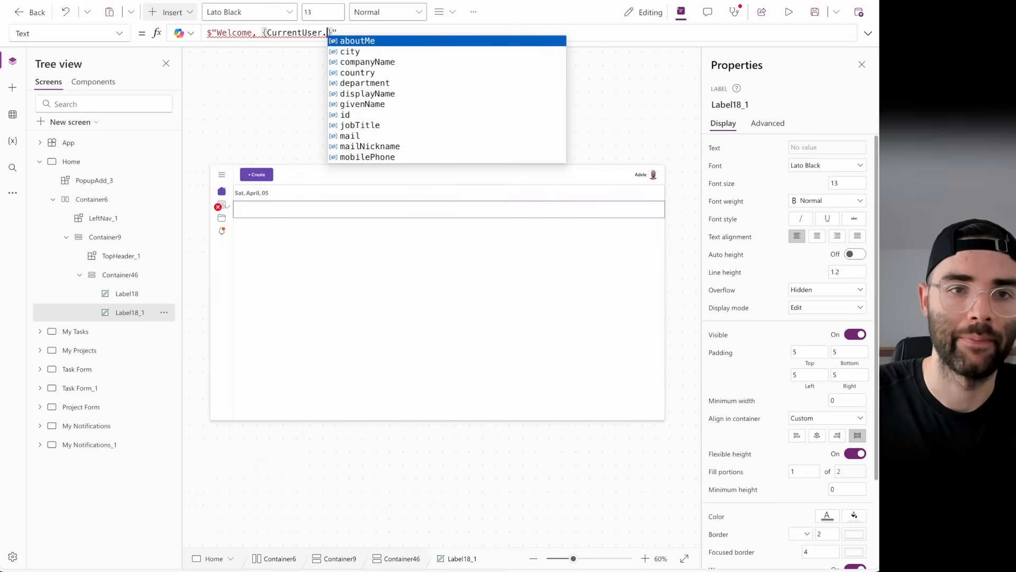
text(givenName)
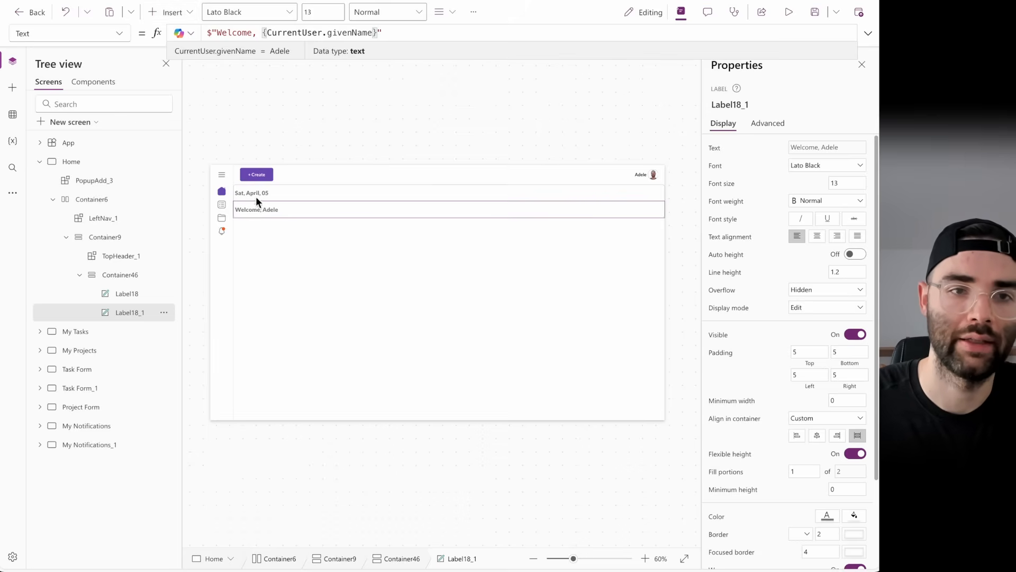
- Open the App object's Formulas property and examine the user e-mail passed to UserProfileV2 in the CurrentUser definition
click(74, 142)
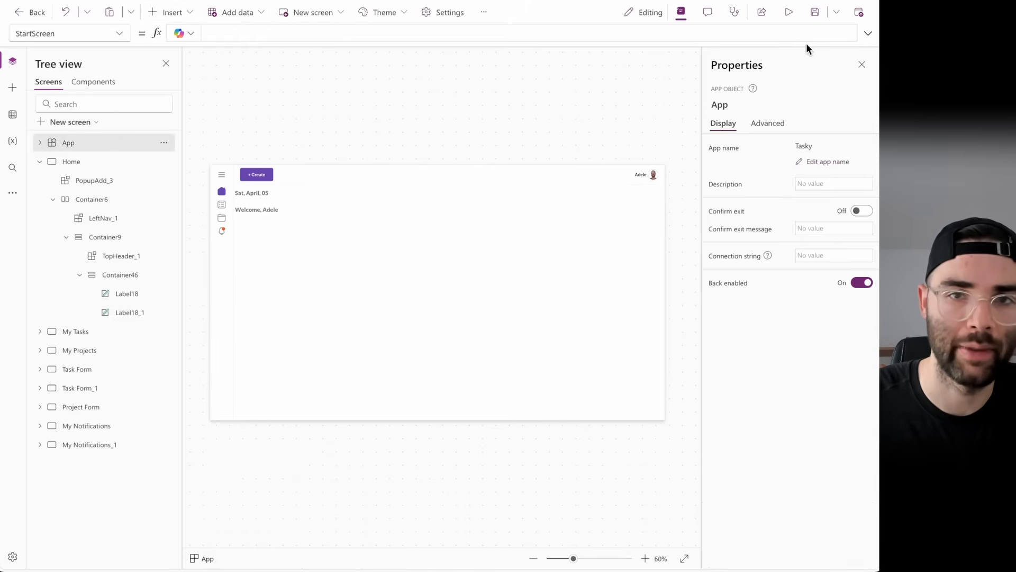
click(119, 33)
click(50, 106)
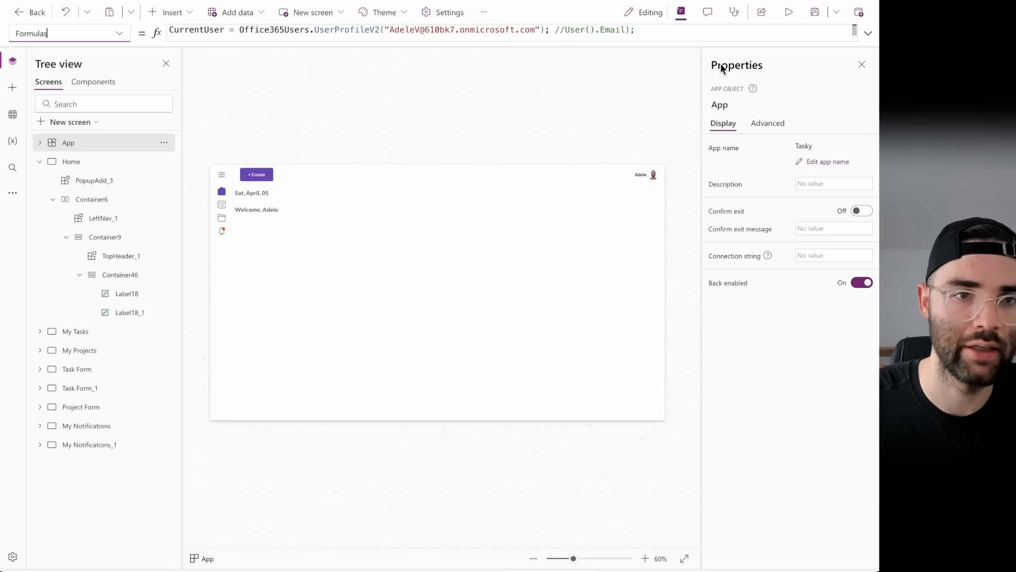
double_click(418, 31)
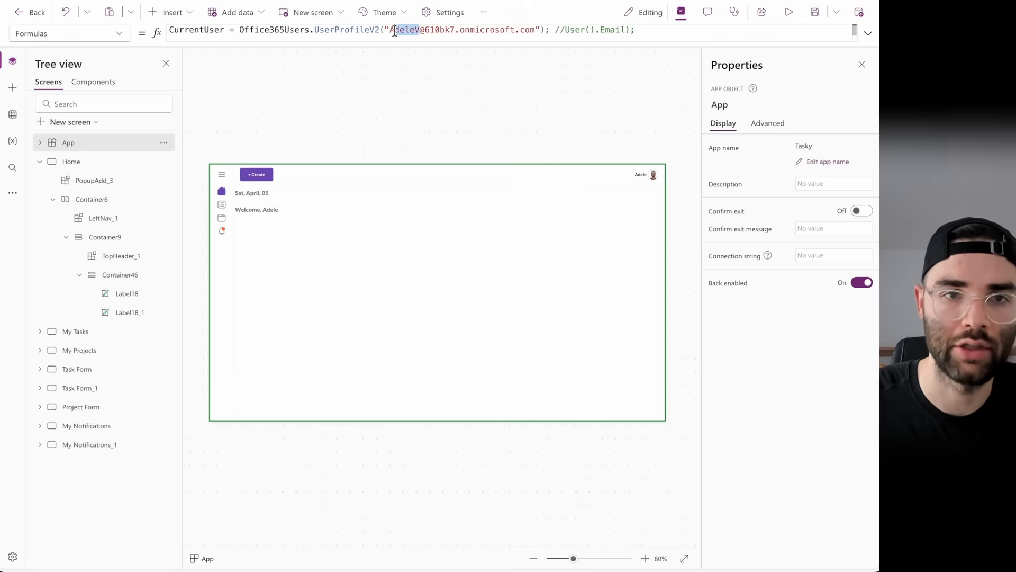
- Replace the user name in the UserProfileV2 e-mail of the CurrentUser definition with another user's and dismiss the error banner
text(Nikolay)
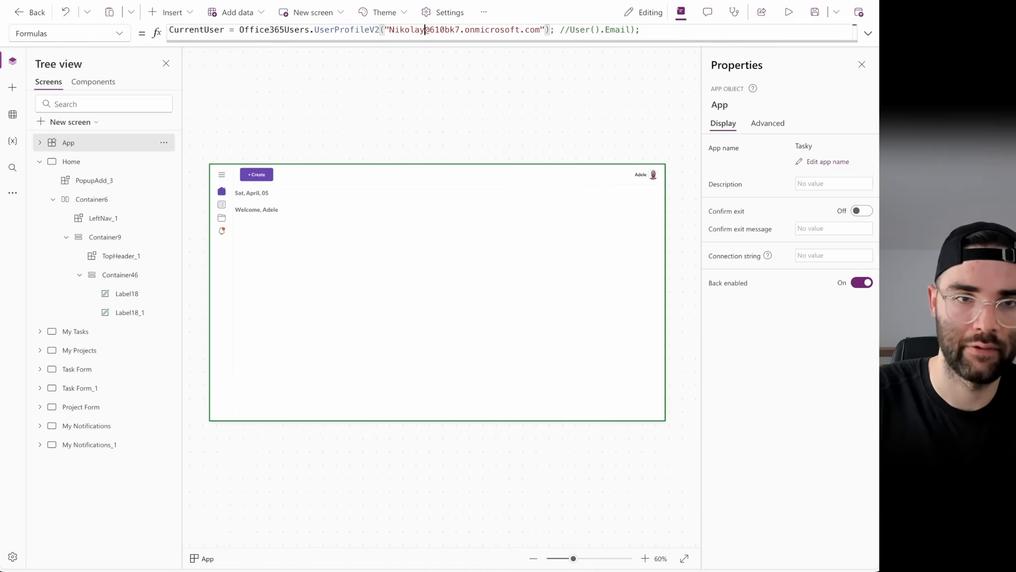
click(485, 113)
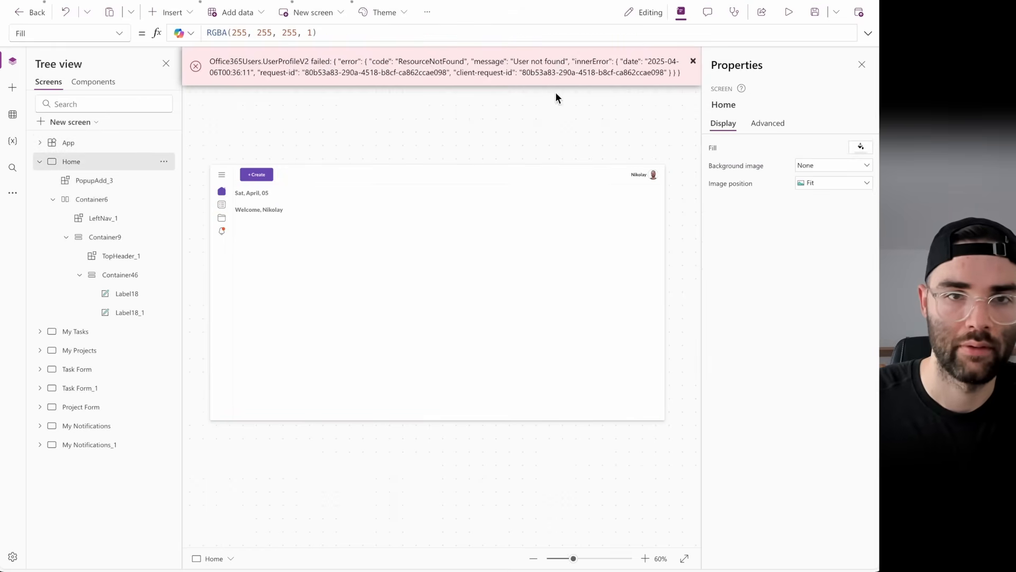
click(693, 61)
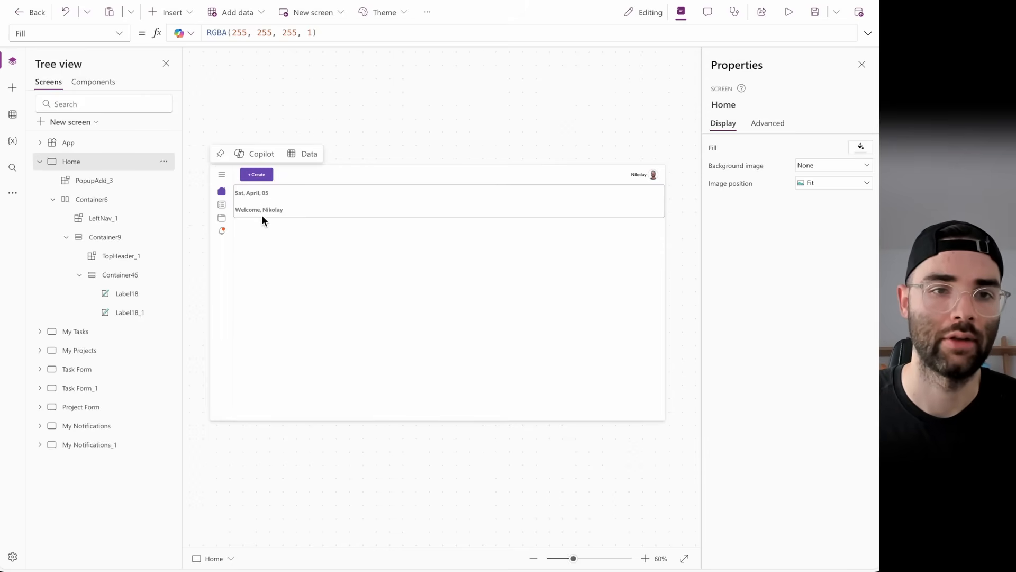
click(281, 211)
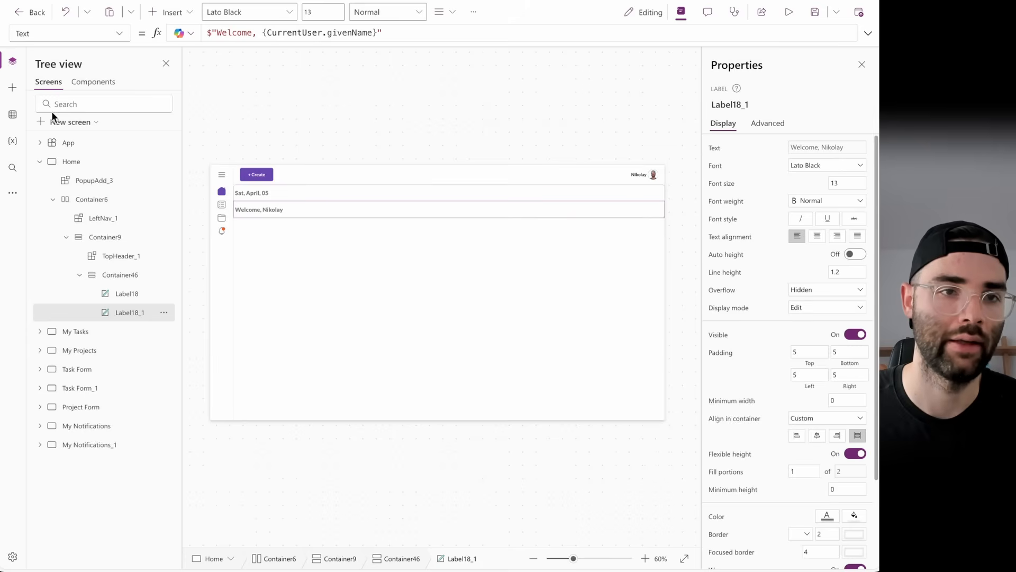
click(53, 142)
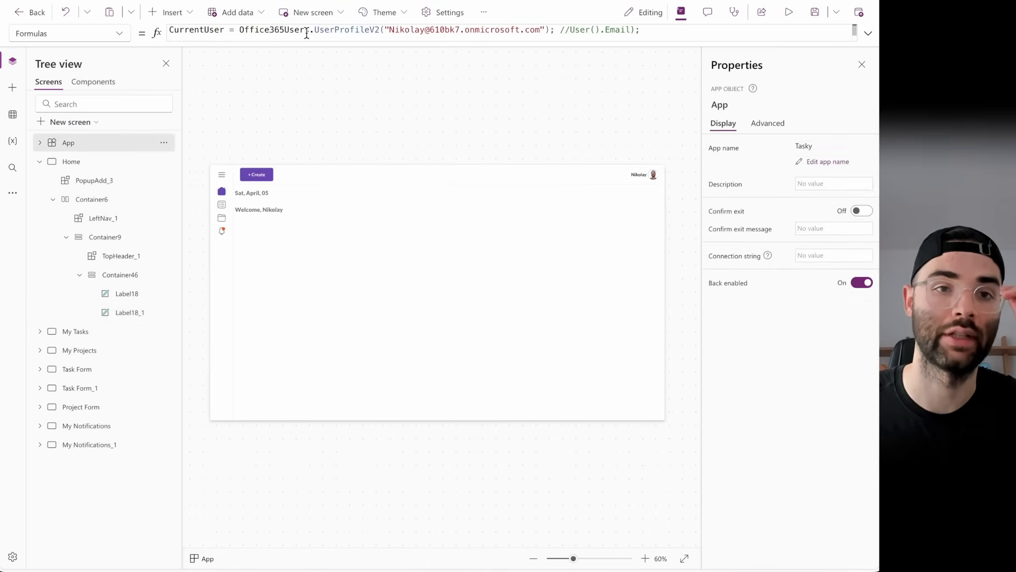
- Set the welcome label's text color to black from the standard colors
click(264, 209)
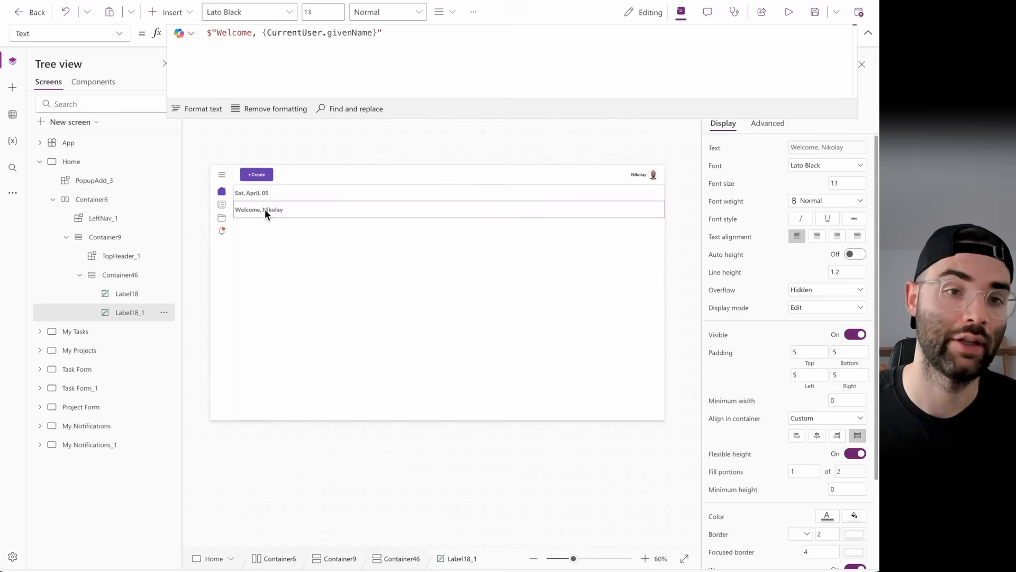
click(827, 516)
click(660, 536)
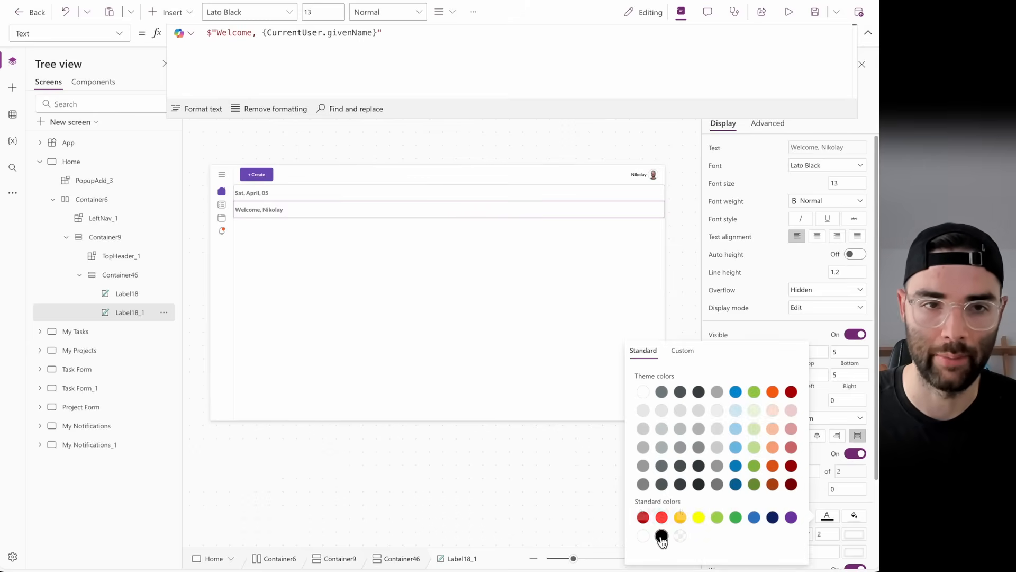
click(291, 144)
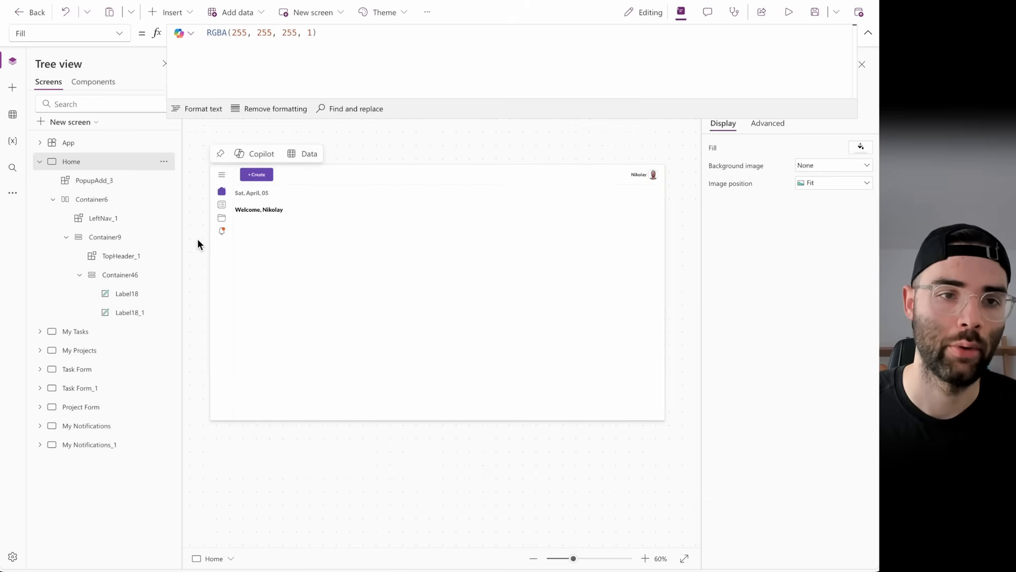
click(291, 209)
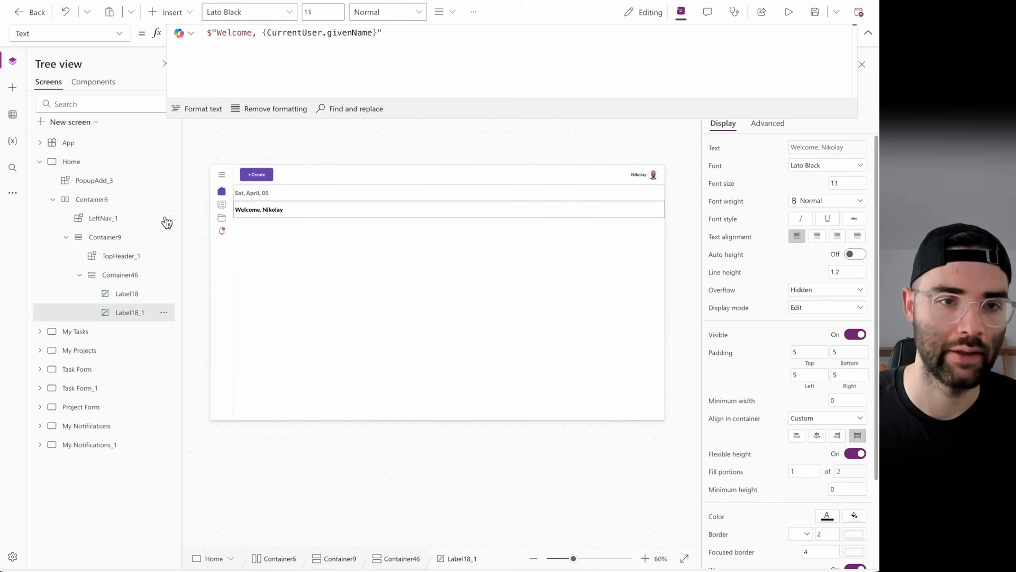
- Set the padding of the container holding the date and welcome labels to 20 on all four sides
click(116, 275)
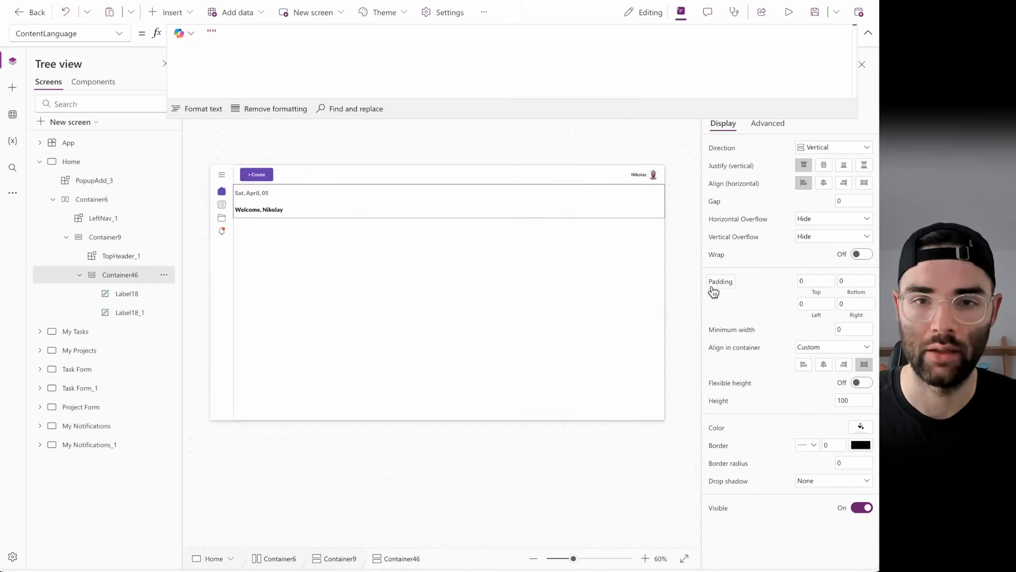
click(807, 281)
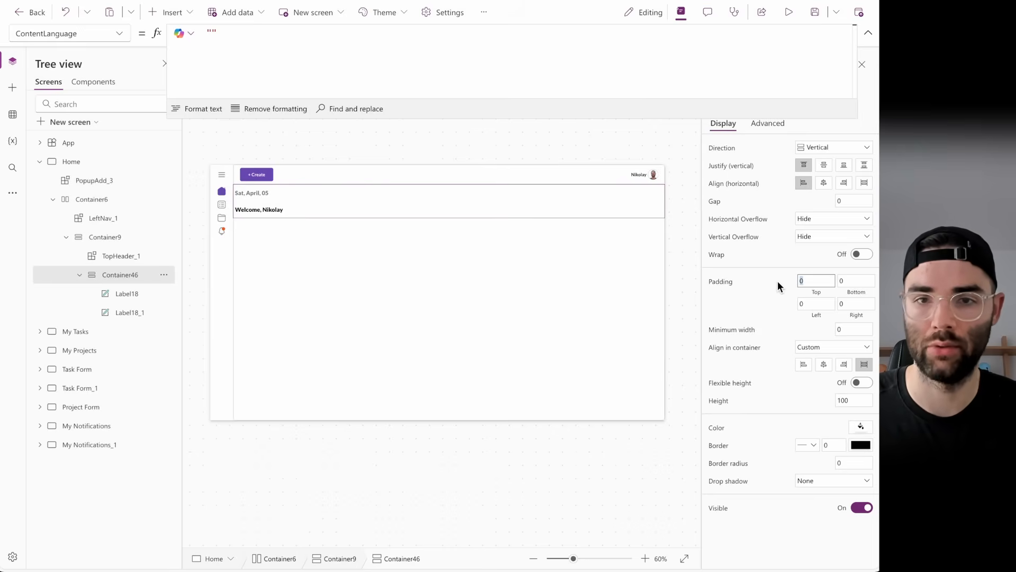
text(20)
key(Tab)
text(2)
key(Tab)
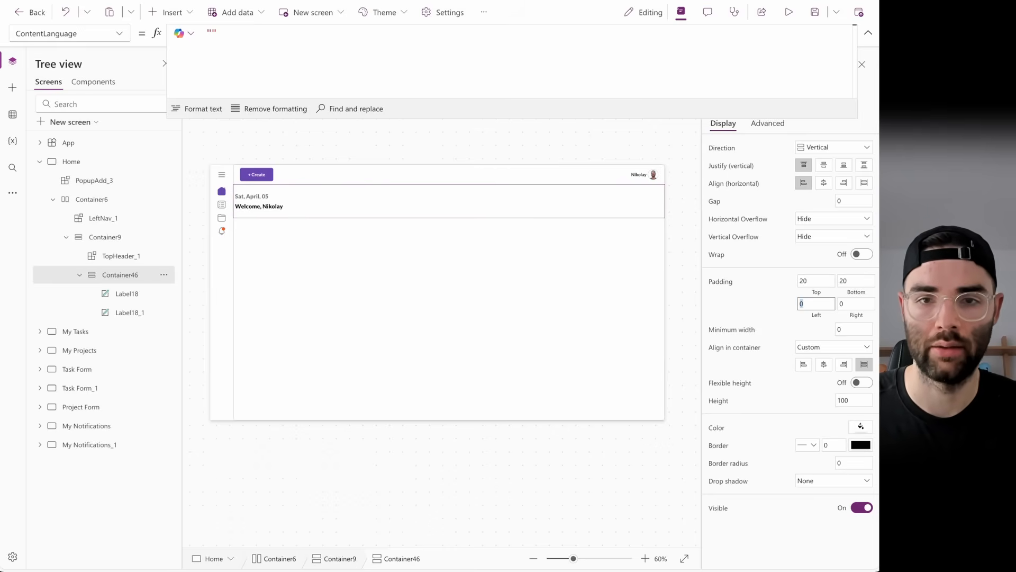
text(20)
key(Tab)
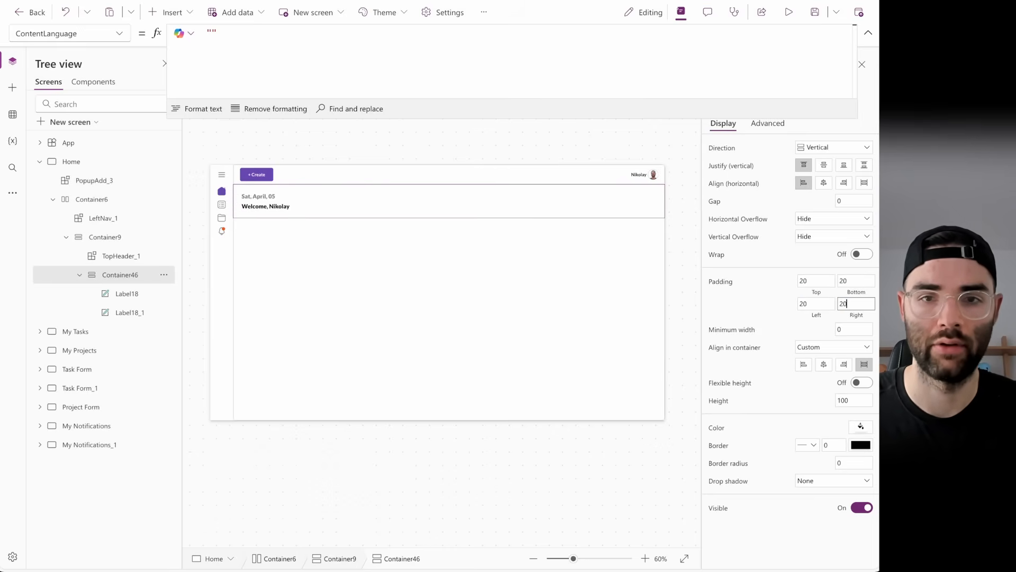
click(393, 196)
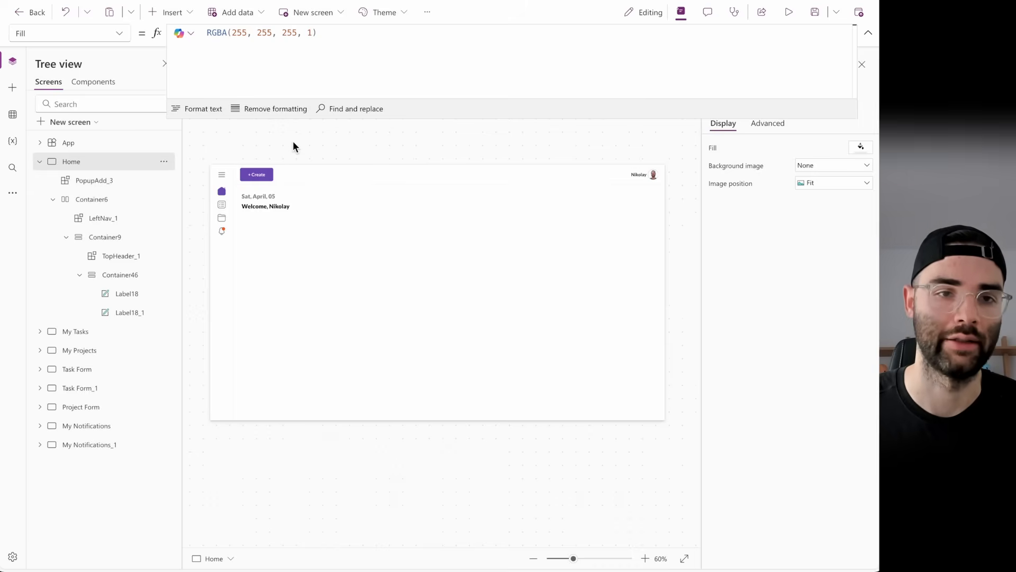
- Insert a horizontal container below the header labels, inside the main vertical container Container9
click(238, 218)
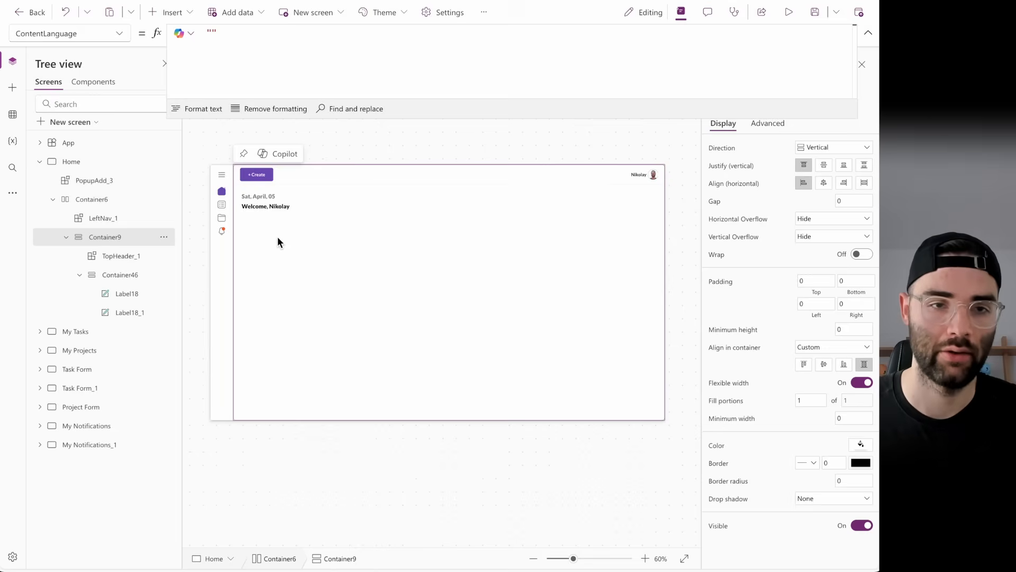
click(152, 16)
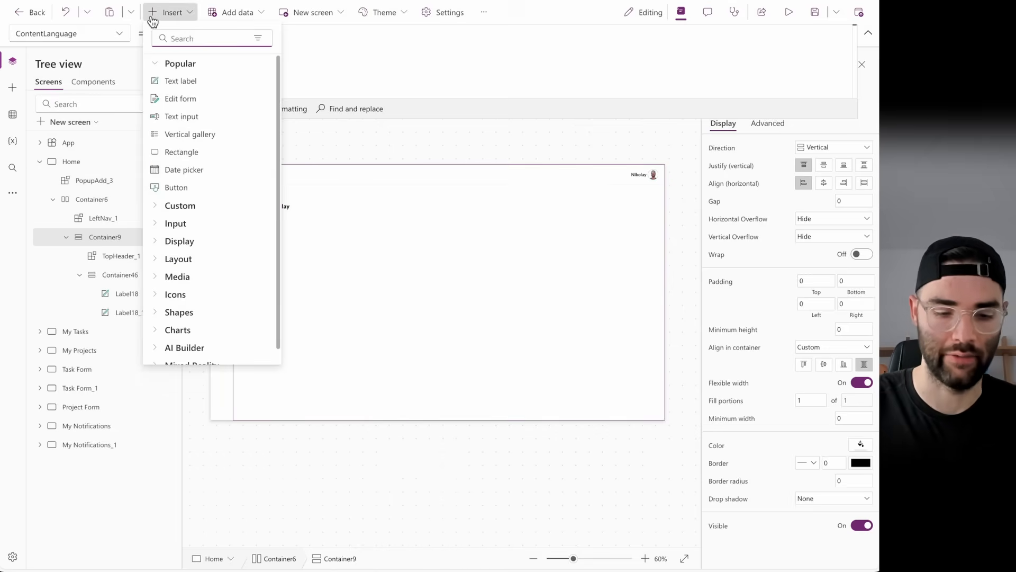
text(contain)
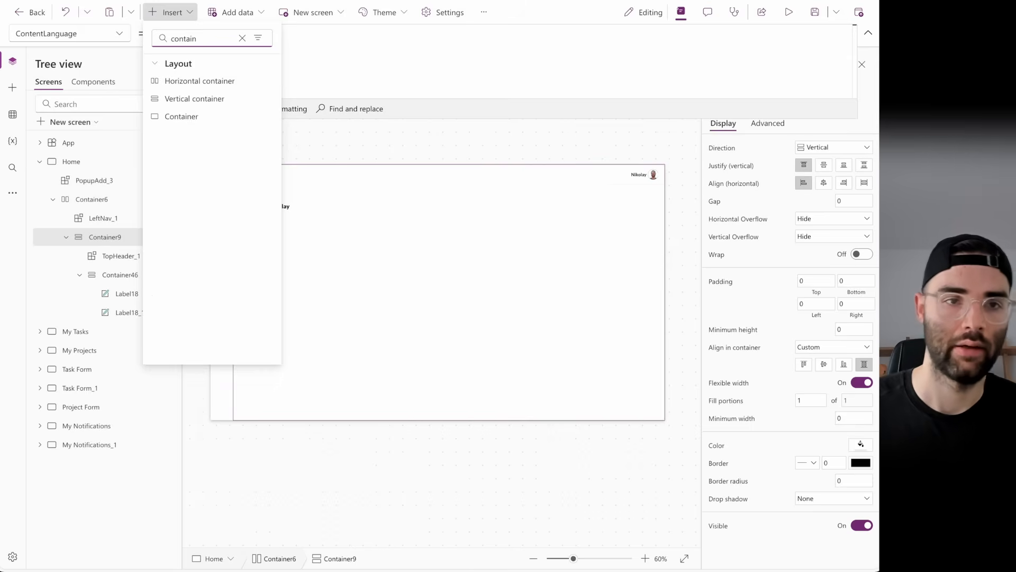
click(177, 80)
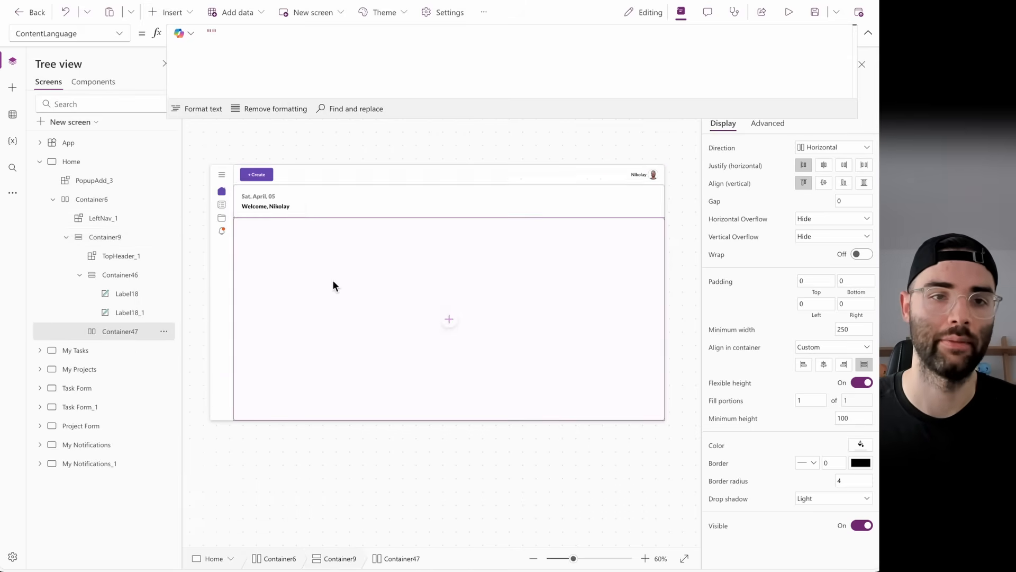
- Centre the new horizontal container's vertical alignment, set its gap to 10 and turn on wrapping
click(823, 184)
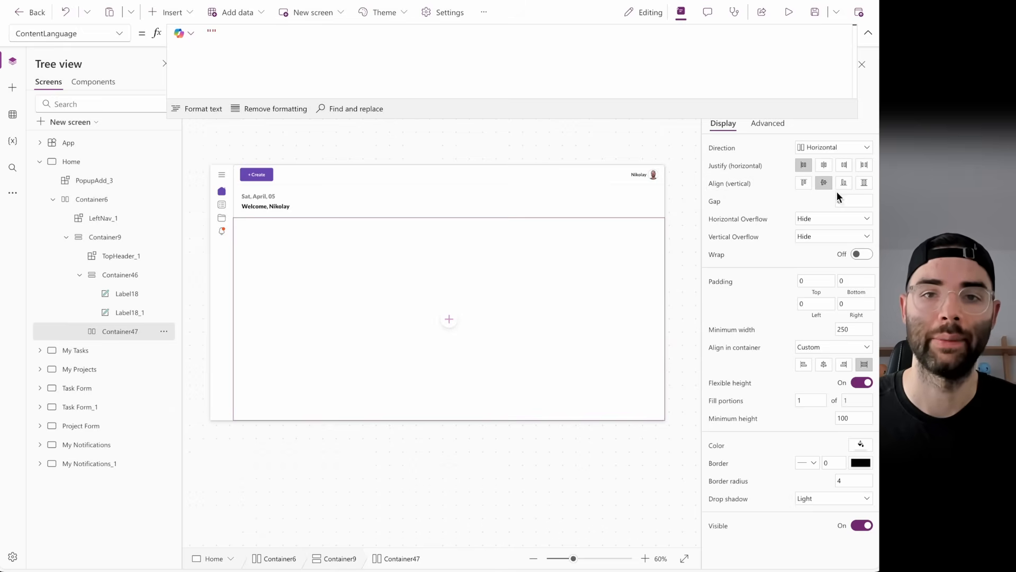
click(839, 201)
text(10)
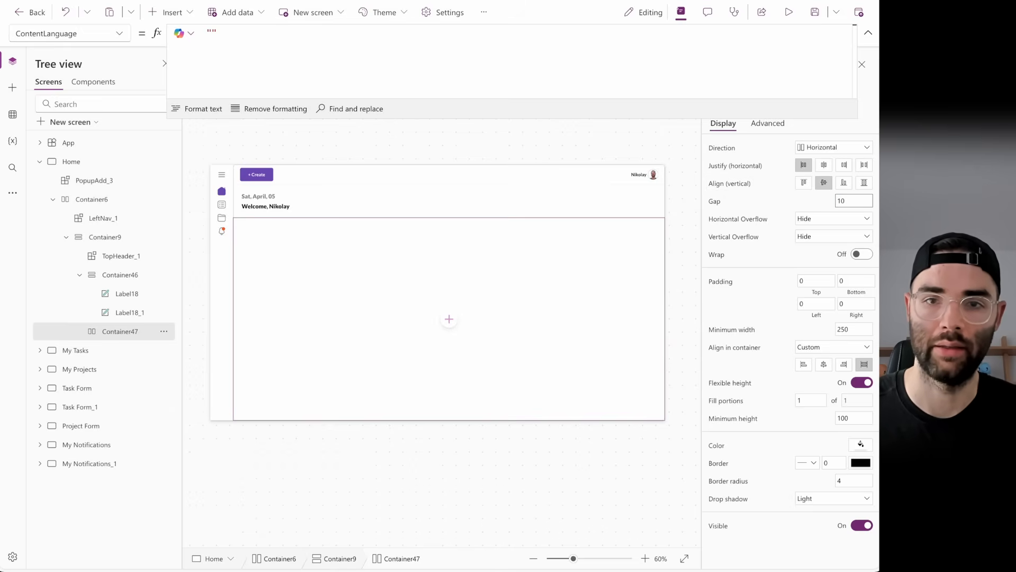
click(809, 202)
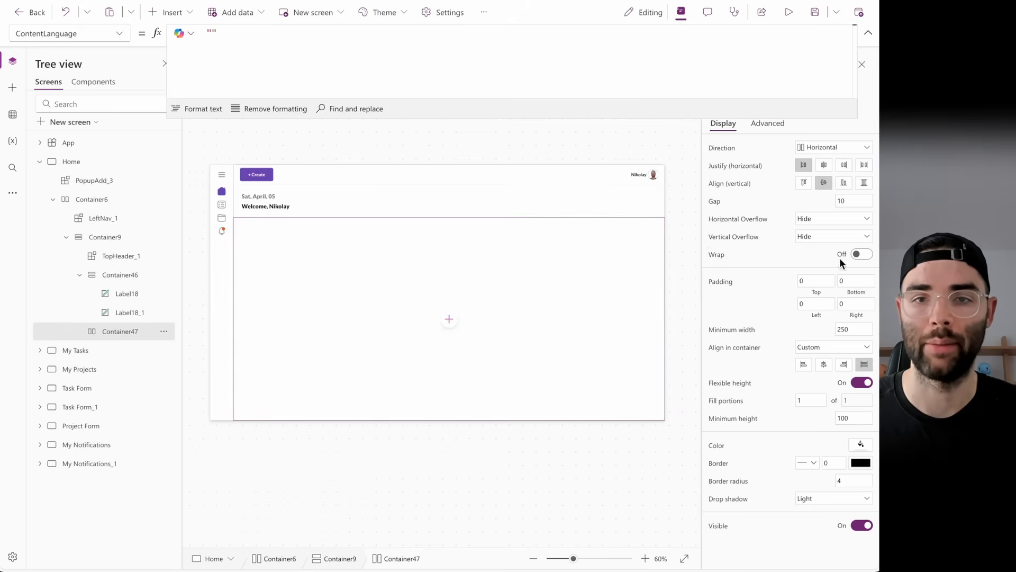
click(861, 254)
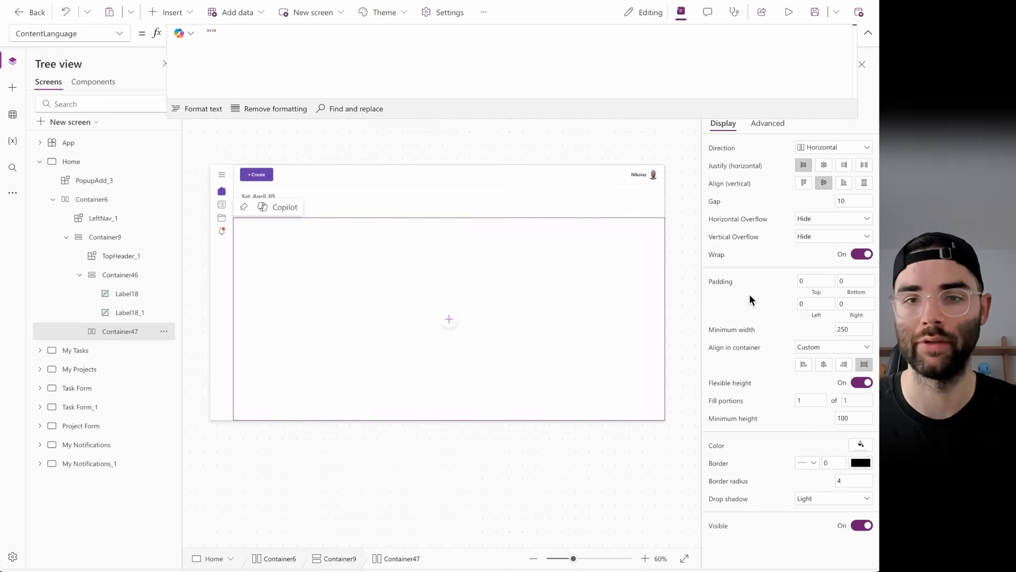
- Set the horizontal container's minimum width to 0 and turn off its flexible height
drag(858, 329, 827, 328)
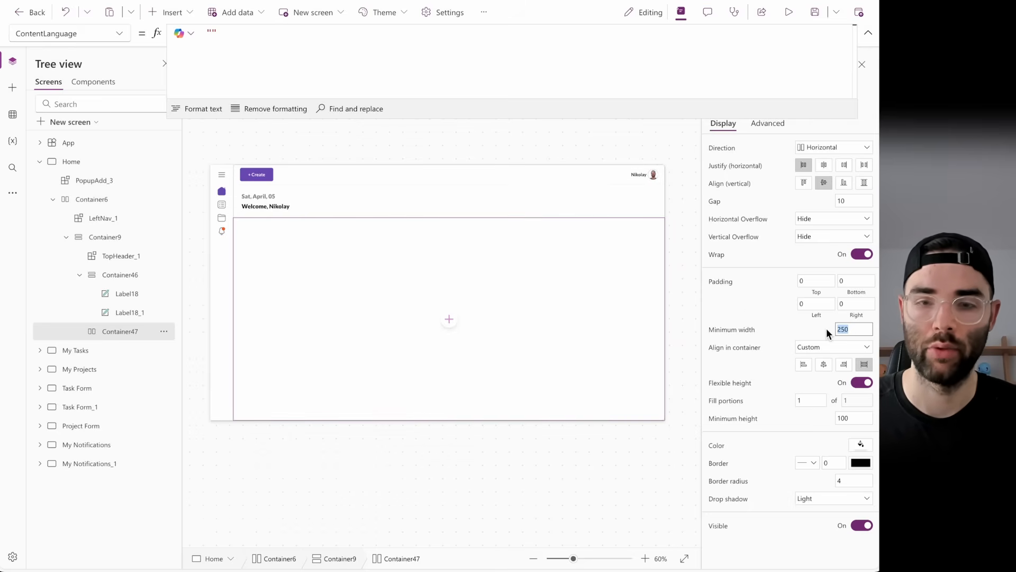
text(0)
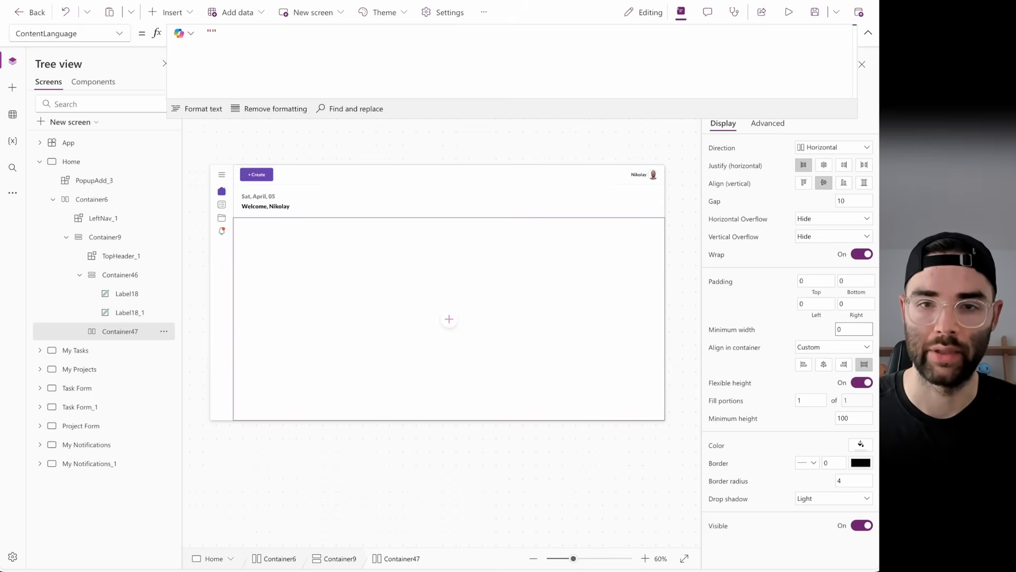
click(863, 383)
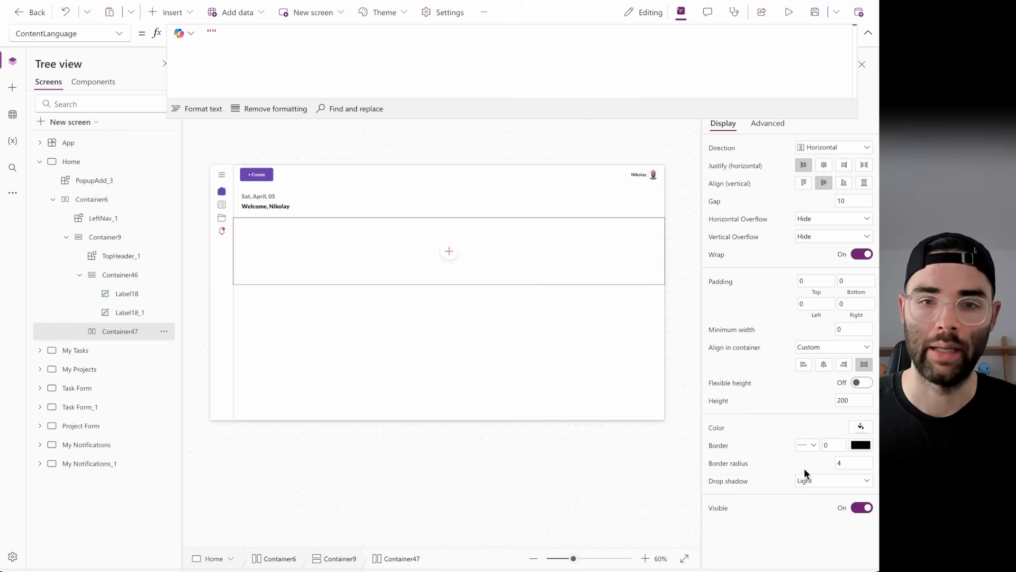
- Set the horizontal container's border radius to 0 and its drop shadow to None
double_click(849, 464)
text(0)
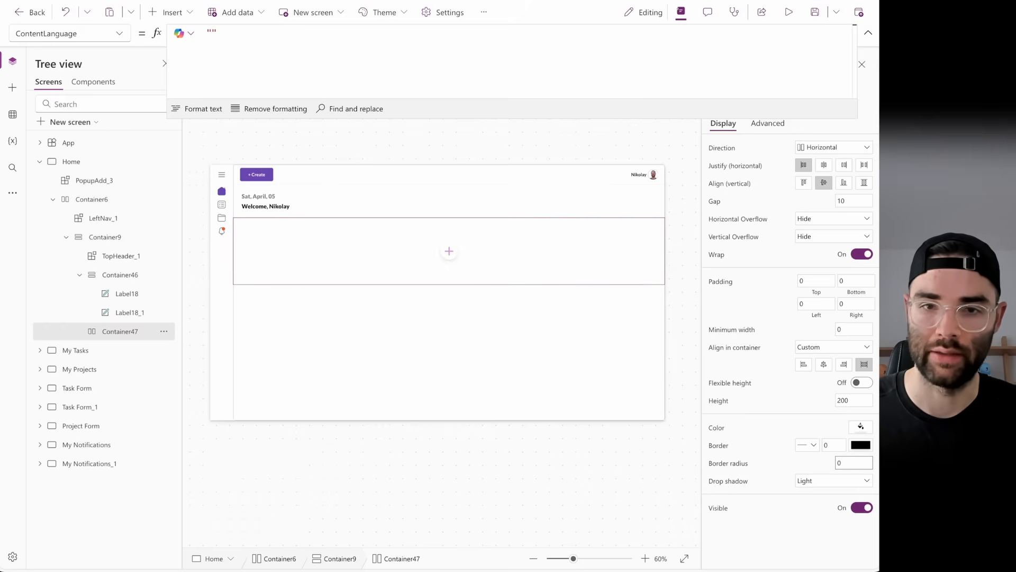
click(830, 480)
click(824, 390)
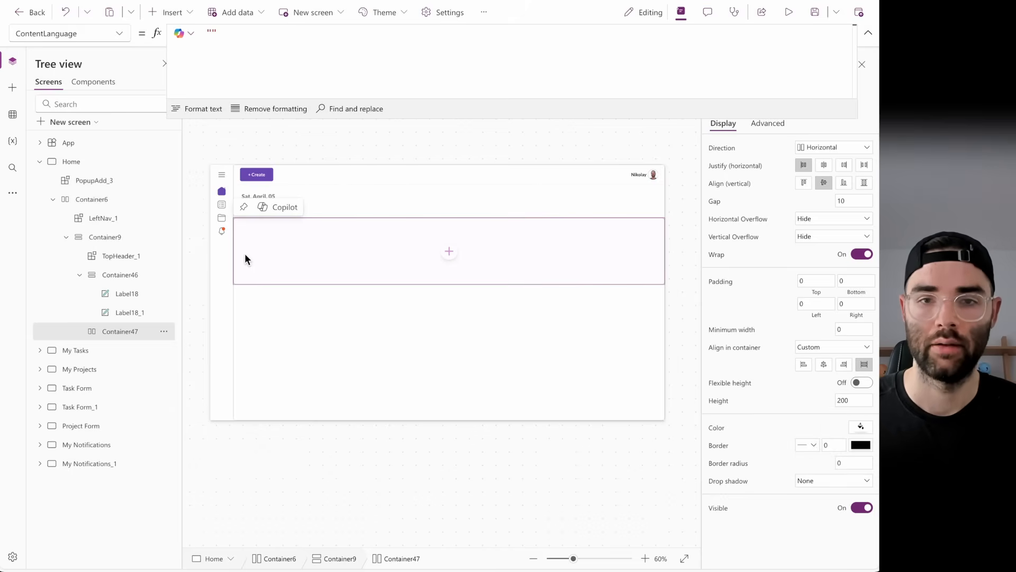
- Insert a vertical container inside the horizontal container below the header
click(170, 11)
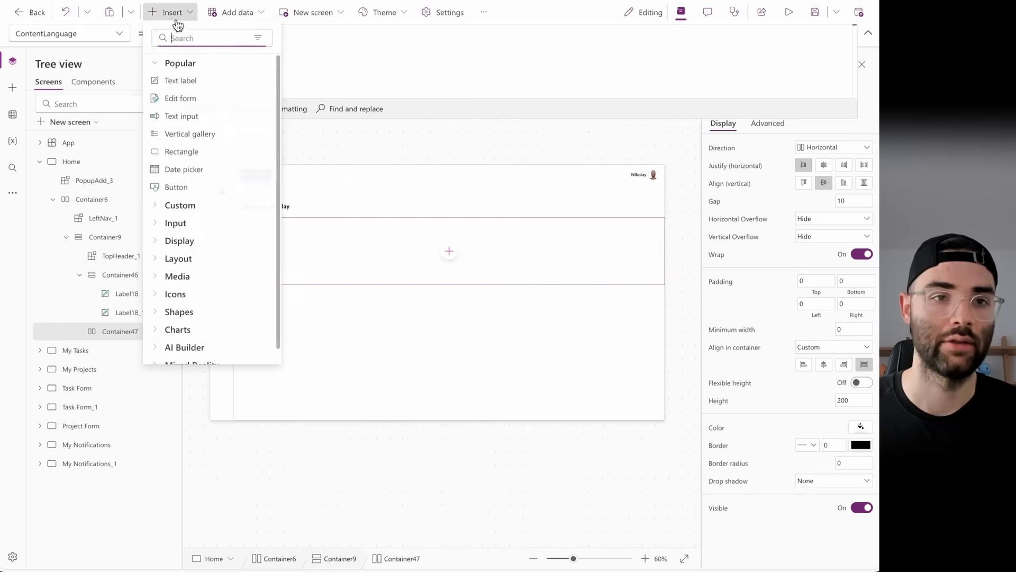
click(174, 38)
text(contain)
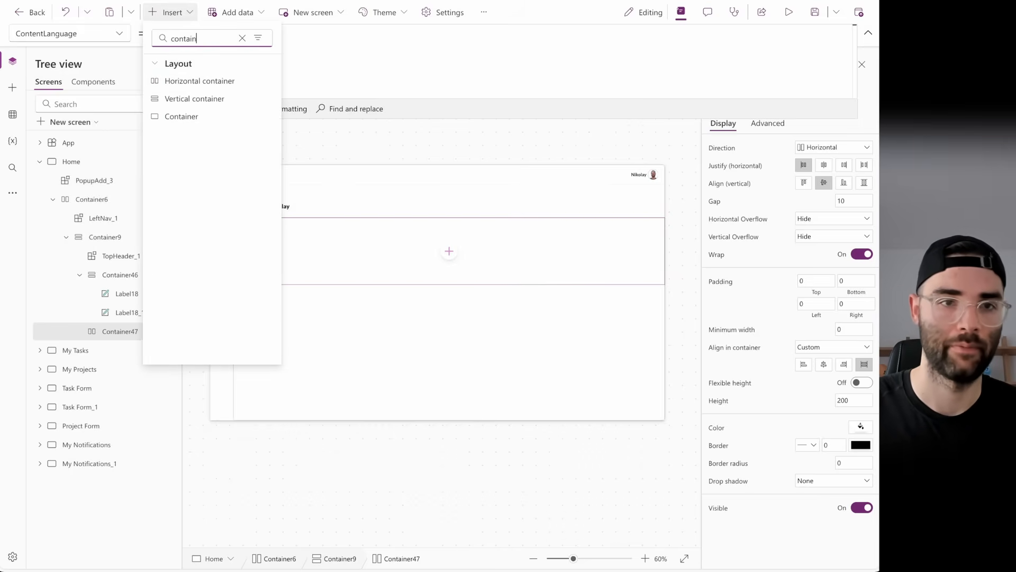
click(155, 102)
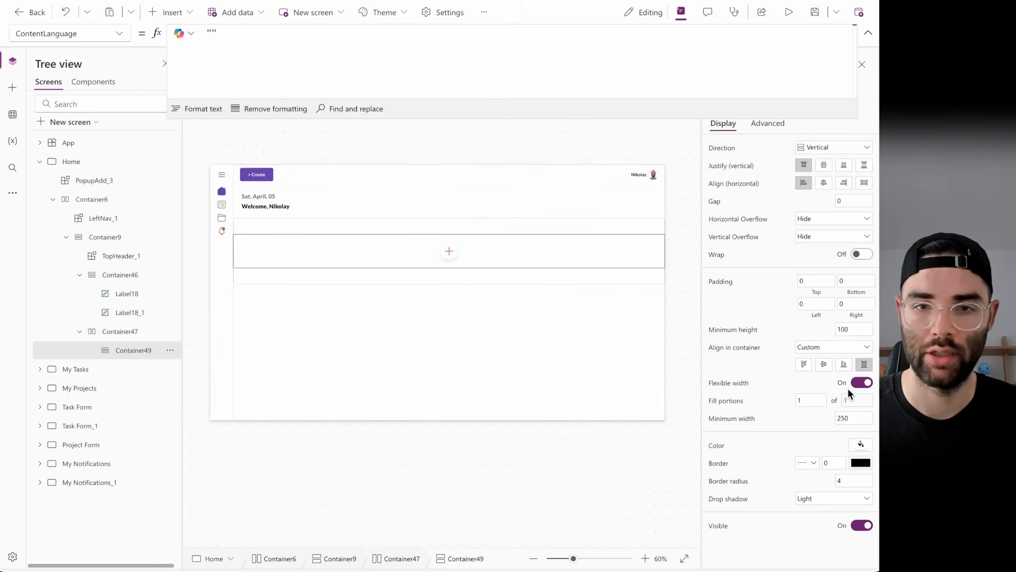
- Turn off the nested vertical container's flexible width and set its width to 200
click(861, 383)
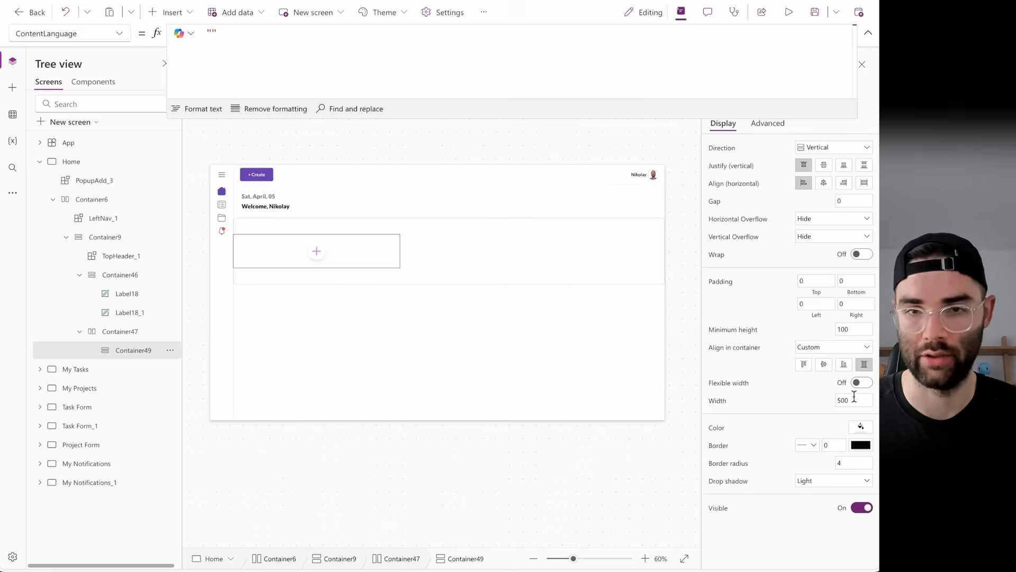
click(853, 400)
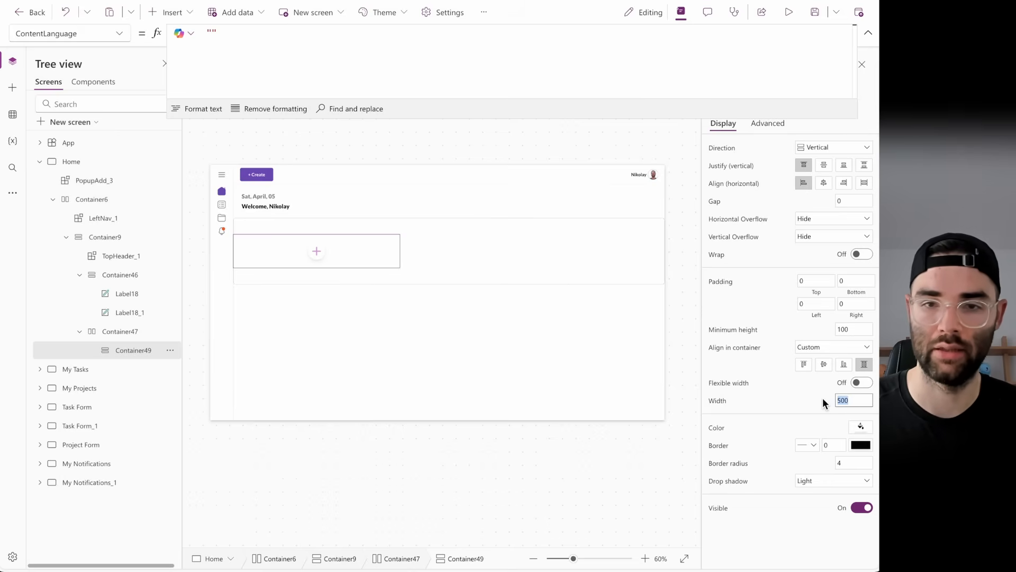
text(200)
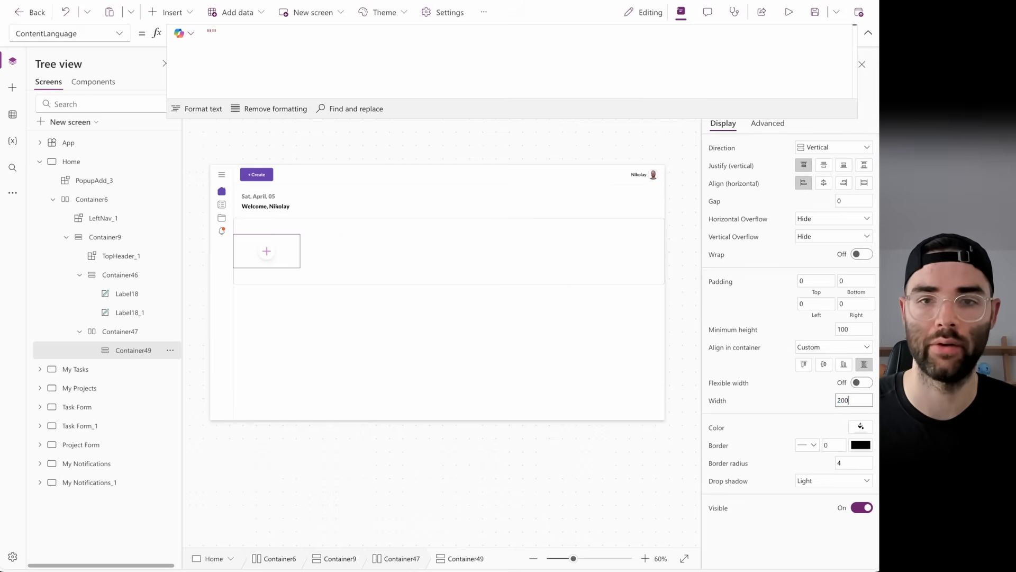
- Set the nested vertical container's padding to 10 on all four sides
click(817, 281)
text(10)
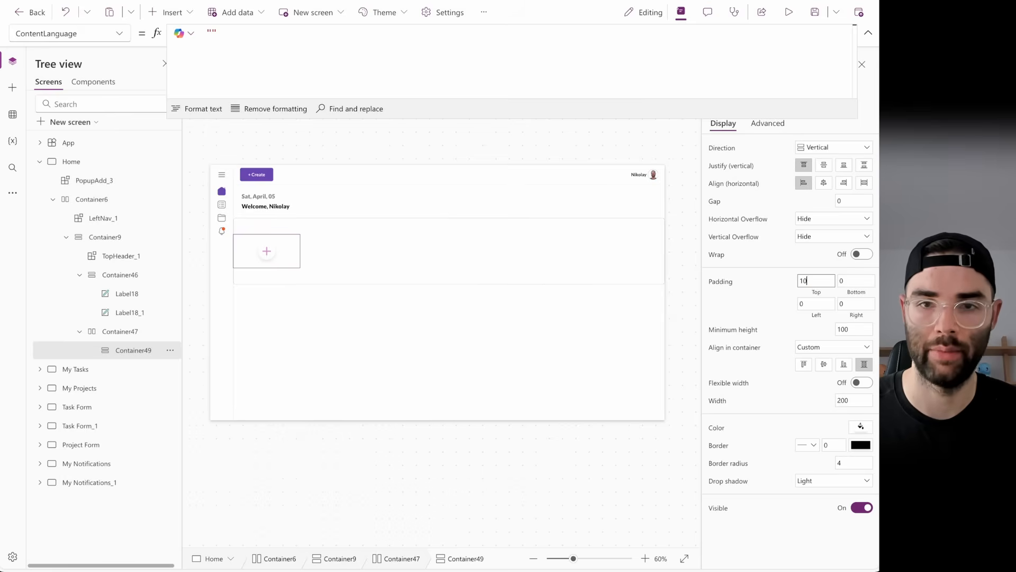
key(Tab)
text(10)
key(Tab)
text(10)
key(Tab)
text(10)
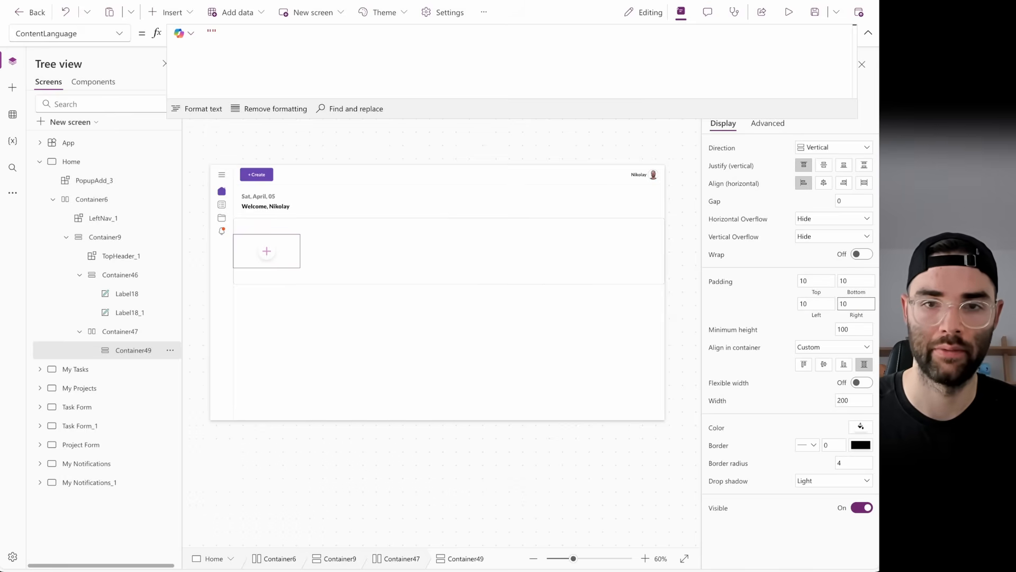
- Center the nested card container vertically within its parent and set its height to 100
click(720, 351)
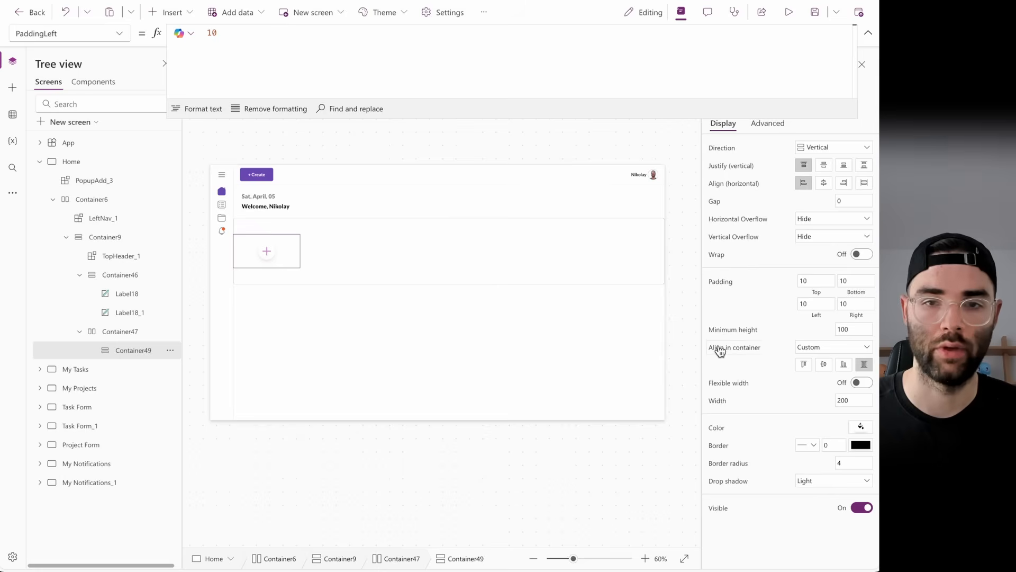
click(824, 365)
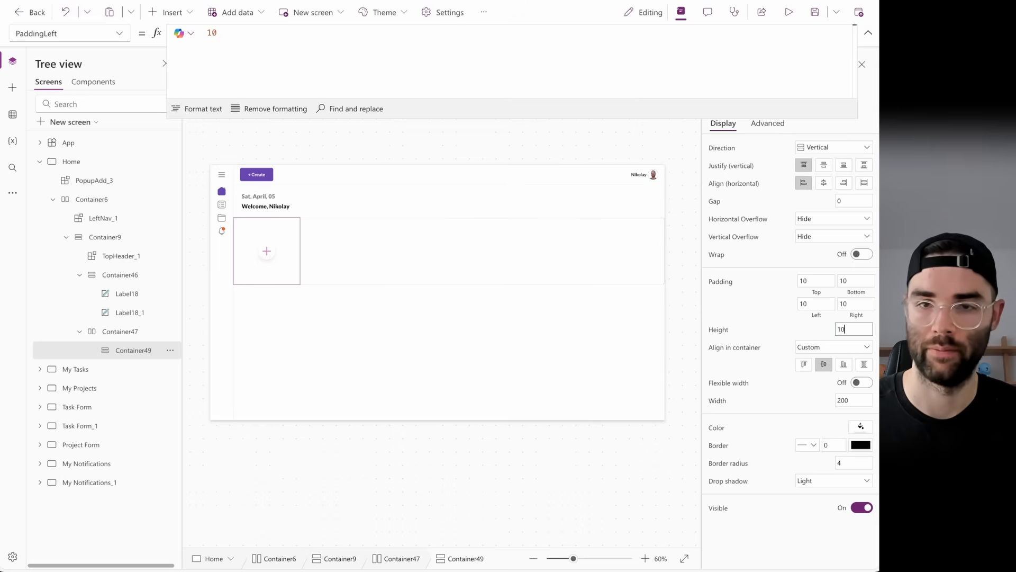
text(100)
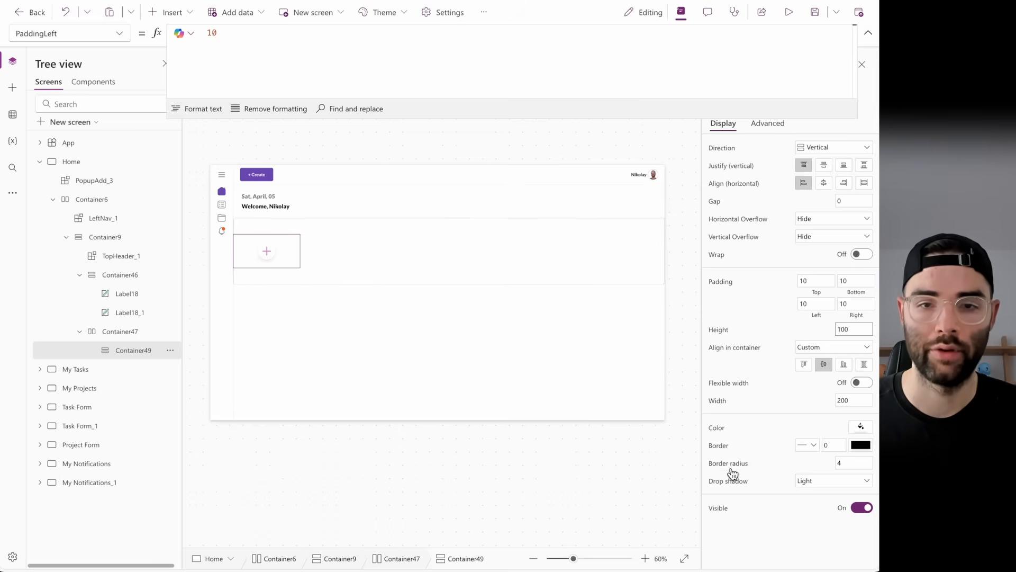
- Give the card container a border radius of 5, a Semilight drop shadow and a white fill
click(854, 462)
text(5)
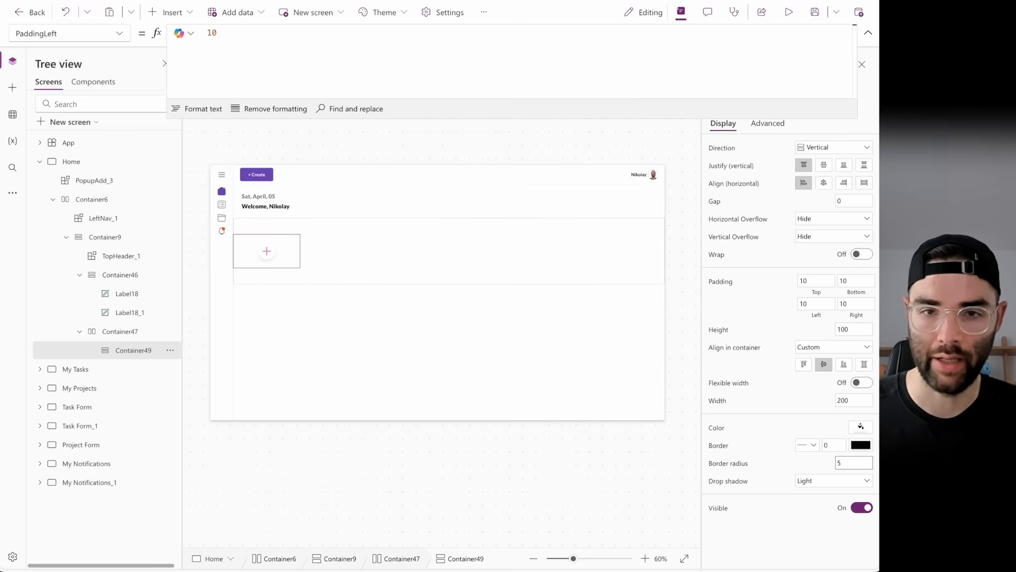
click(808, 480)
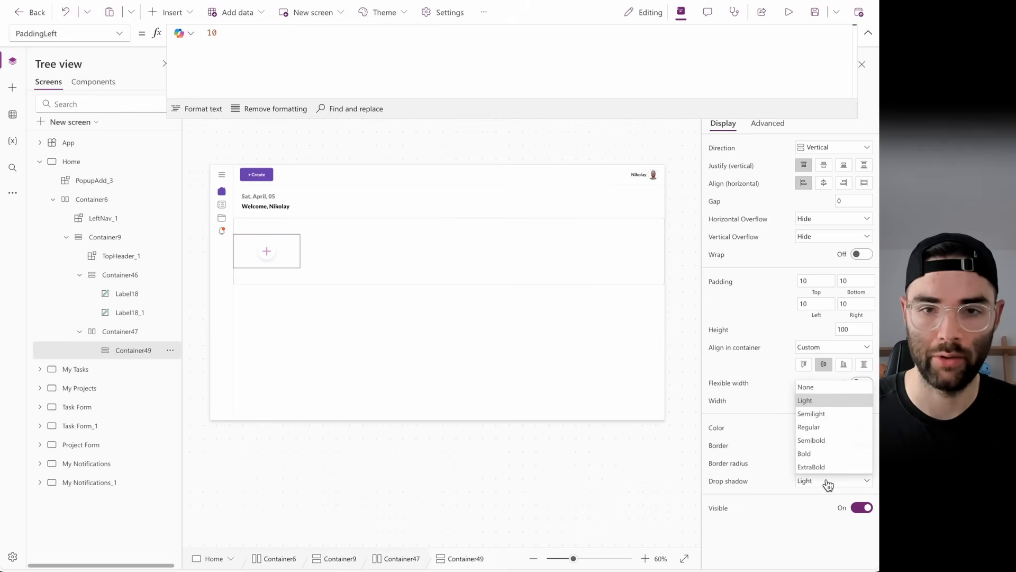
click(818, 412)
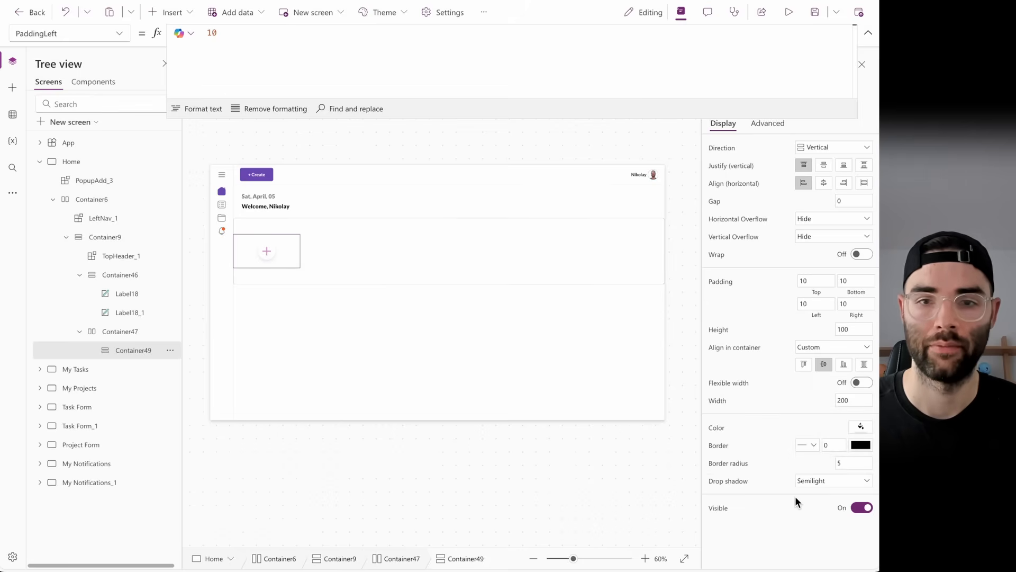
click(860, 426)
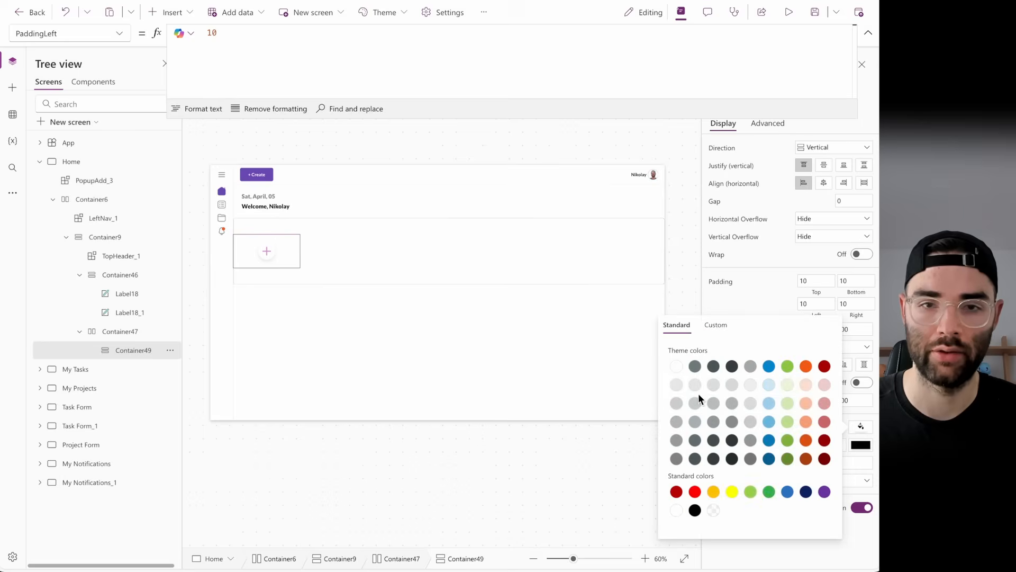
click(729, 301)
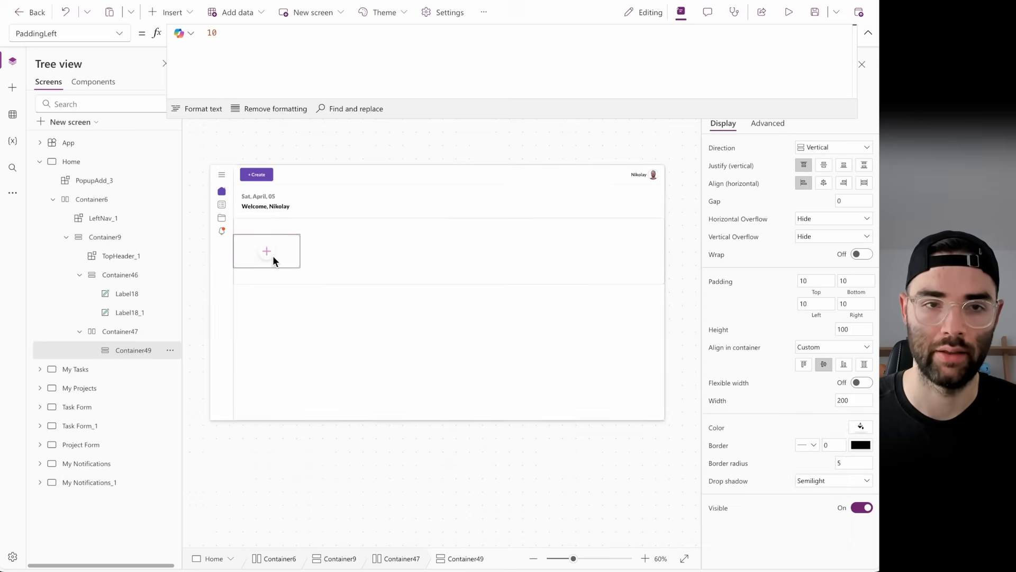
- Fill the main vertical container that holds the header and cards with a light grey theme color
click(290, 334)
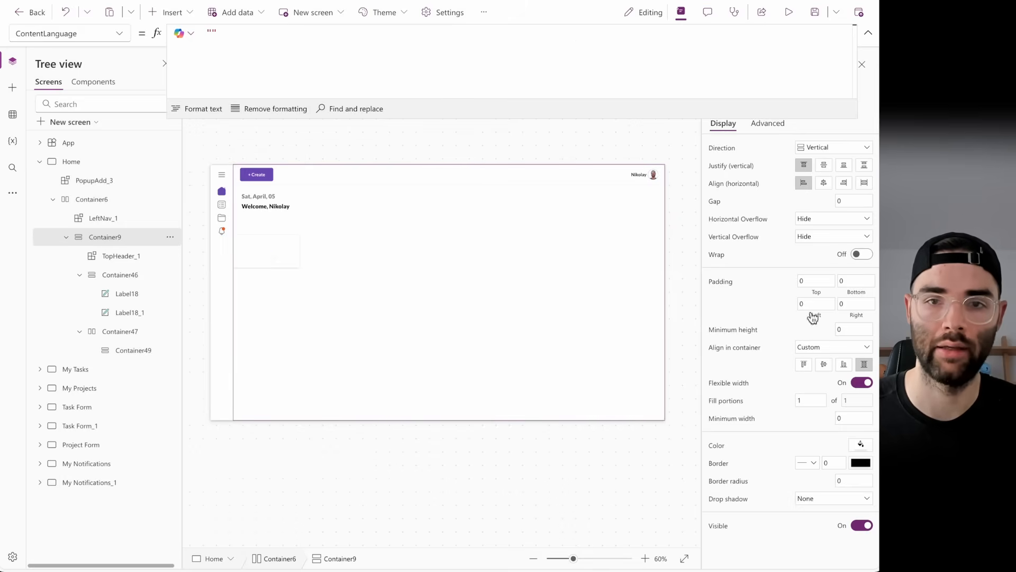
click(860, 444)
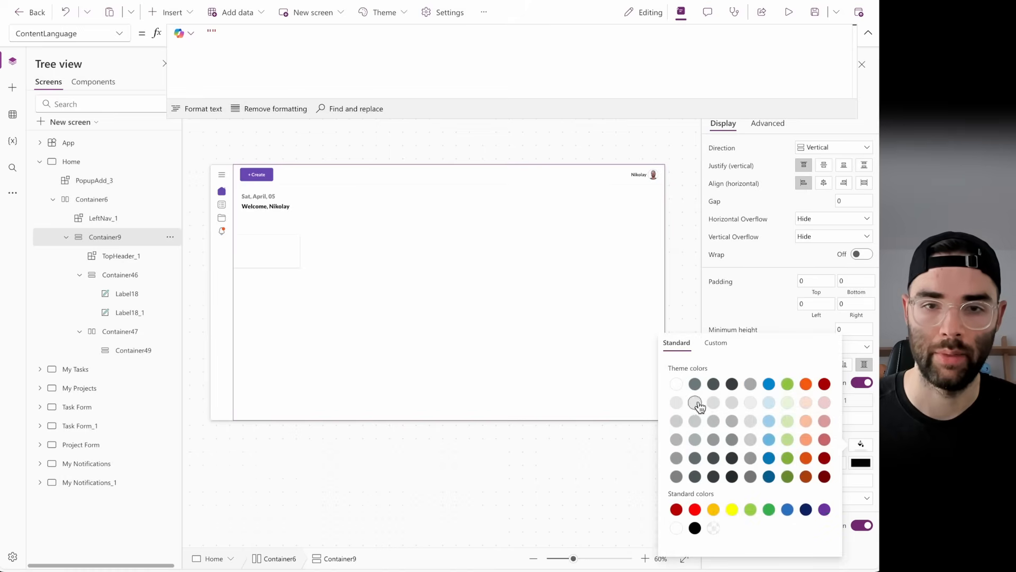
click(750, 404)
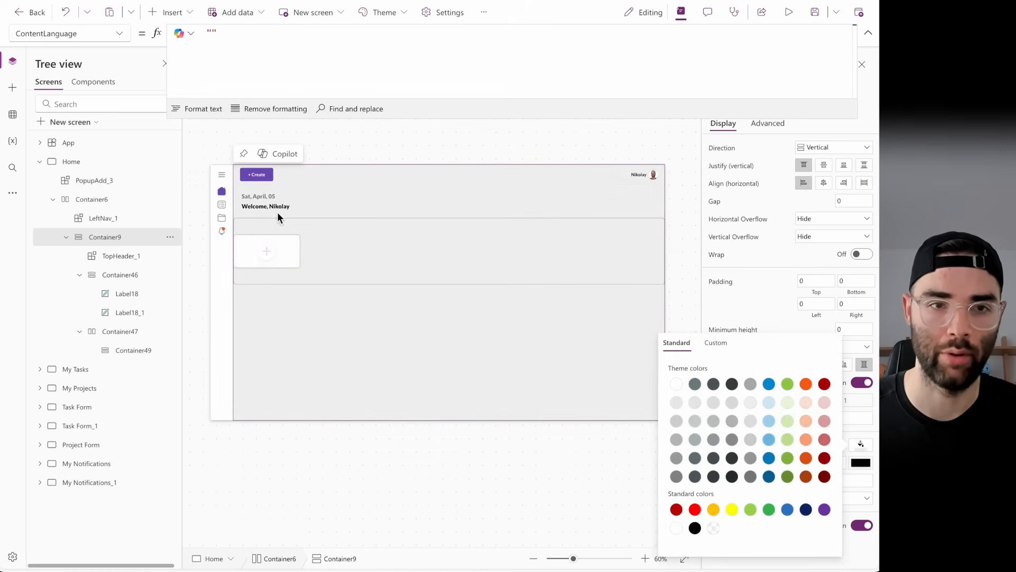
- Fill the container inside the TopHeader component with white, and return to the Home screen
click(292, 176)
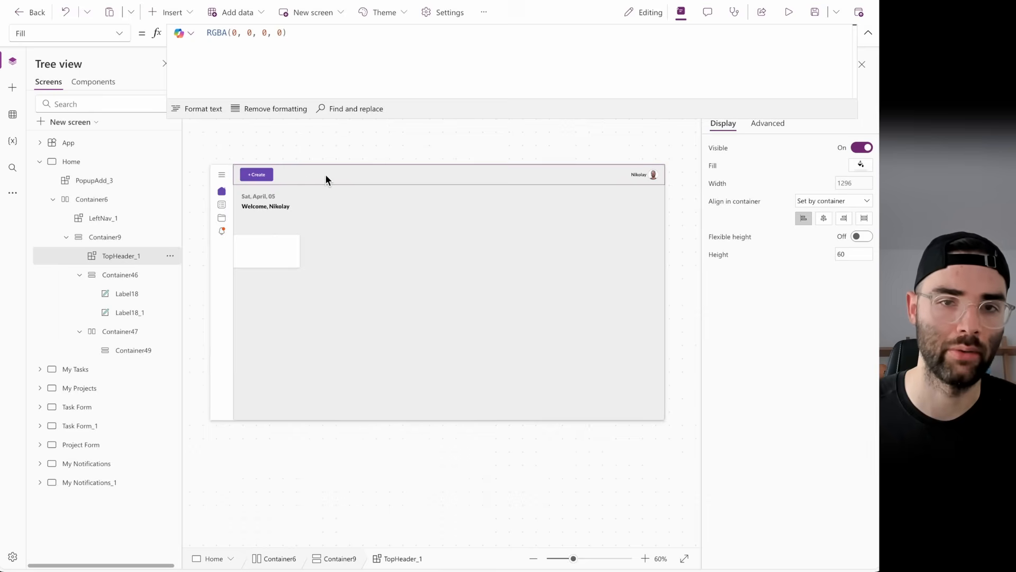
click(95, 84)
click(96, 167)
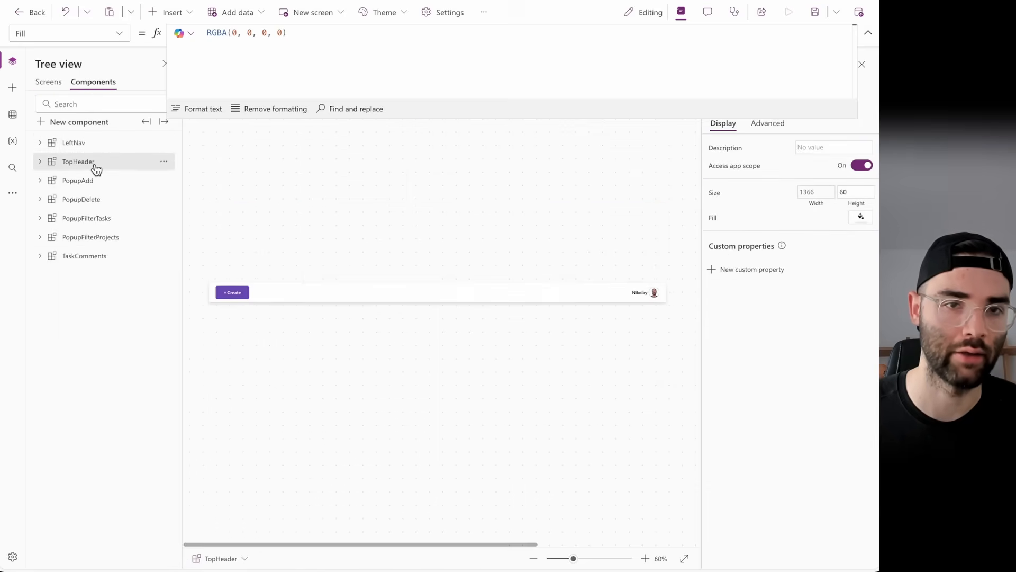
click(40, 161)
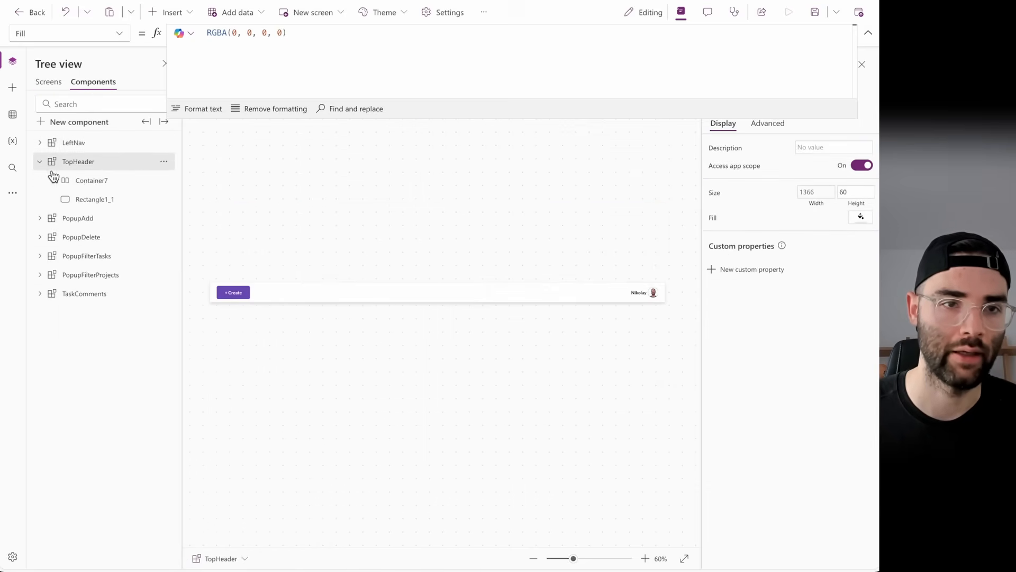
click(82, 182)
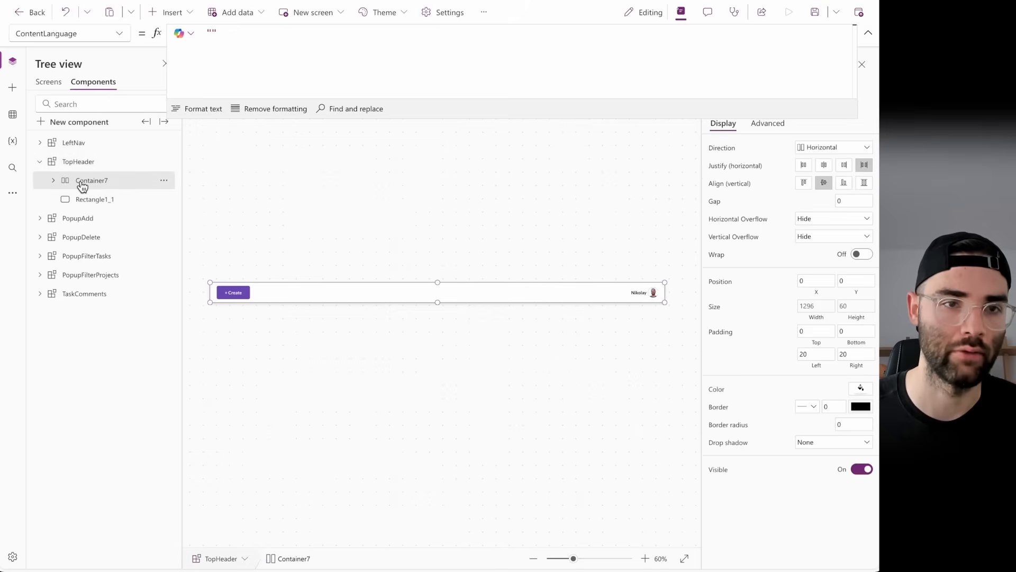
click(861, 390)
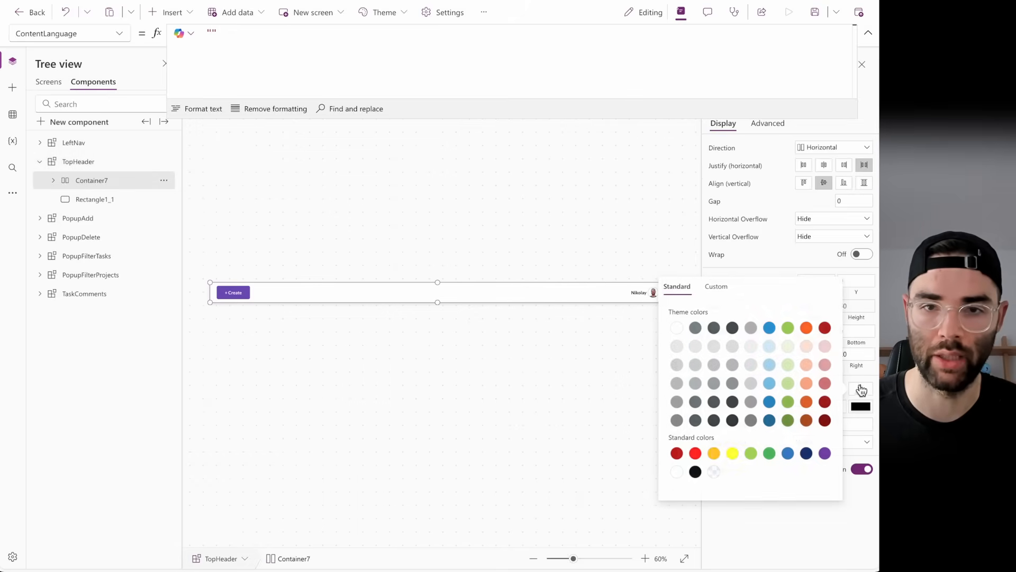
click(773, 527)
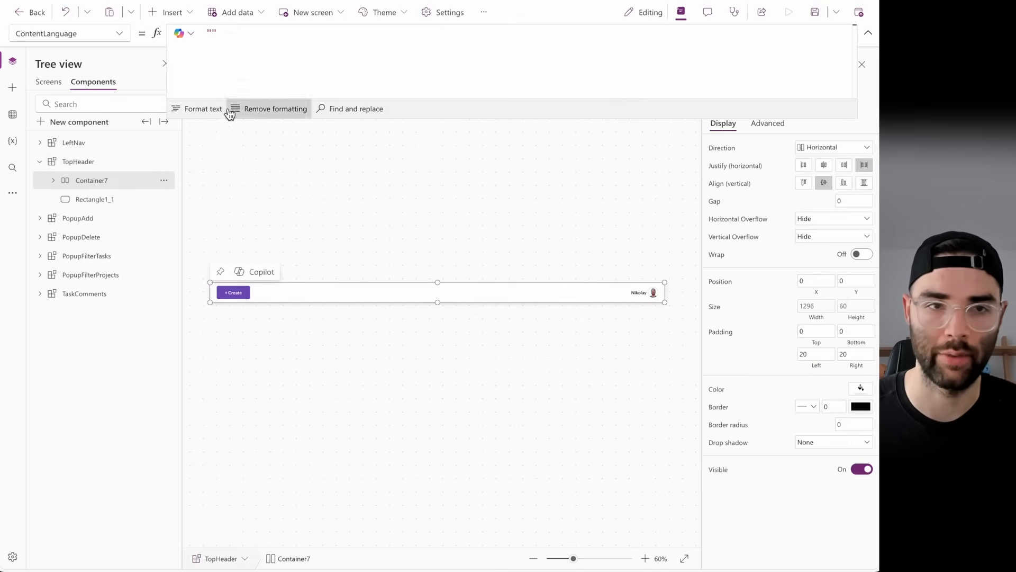
click(49, 82)
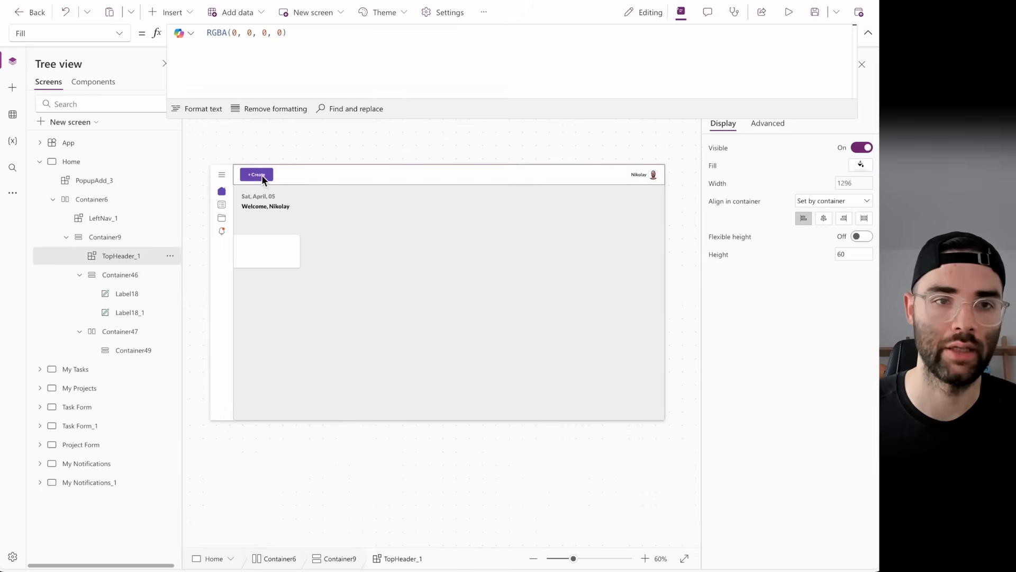
- Fill the container holding the date and welcome labels with white
click(312, 209)
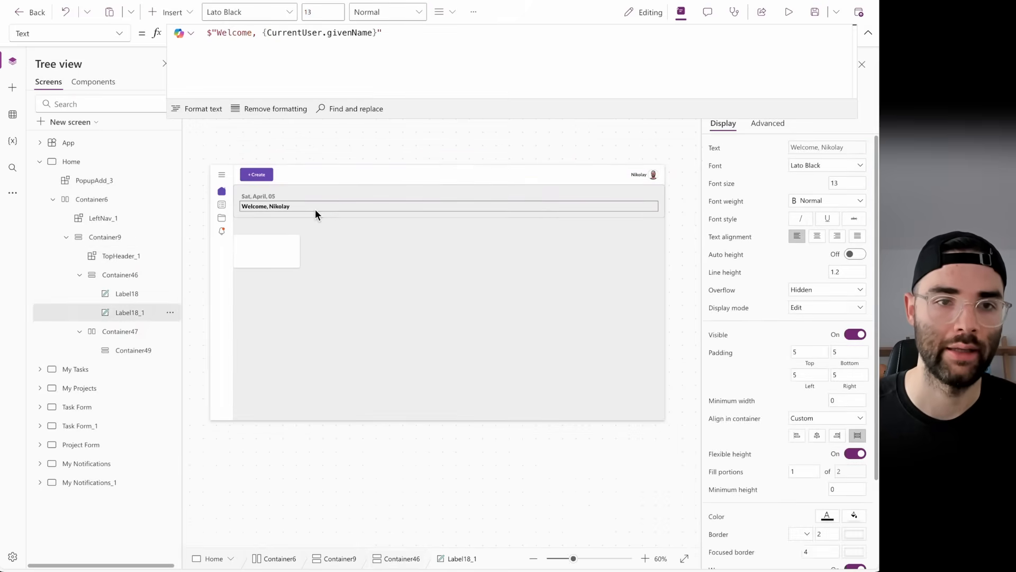
click(239, 207)
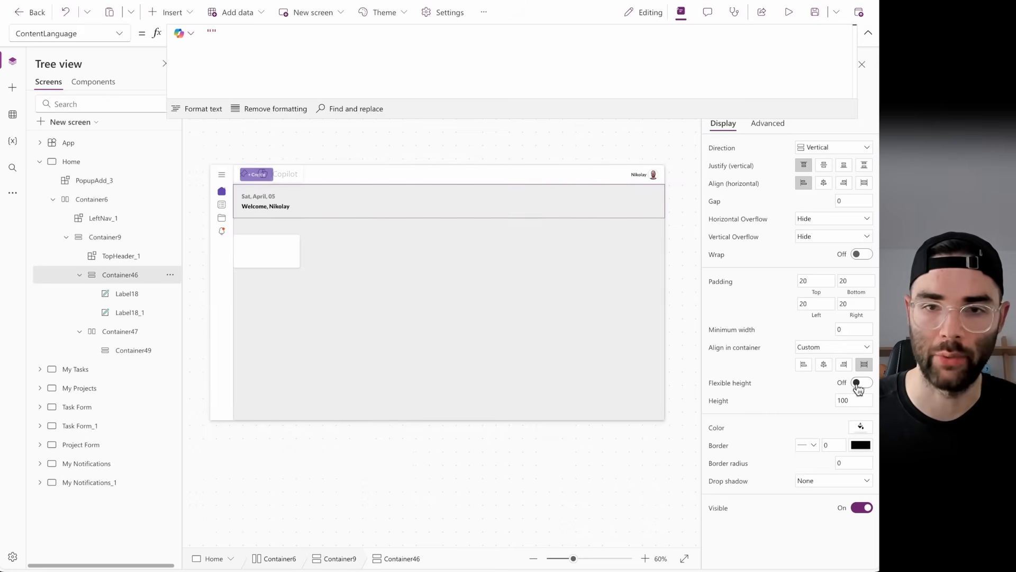
click(860, 427)
click(677, 365)
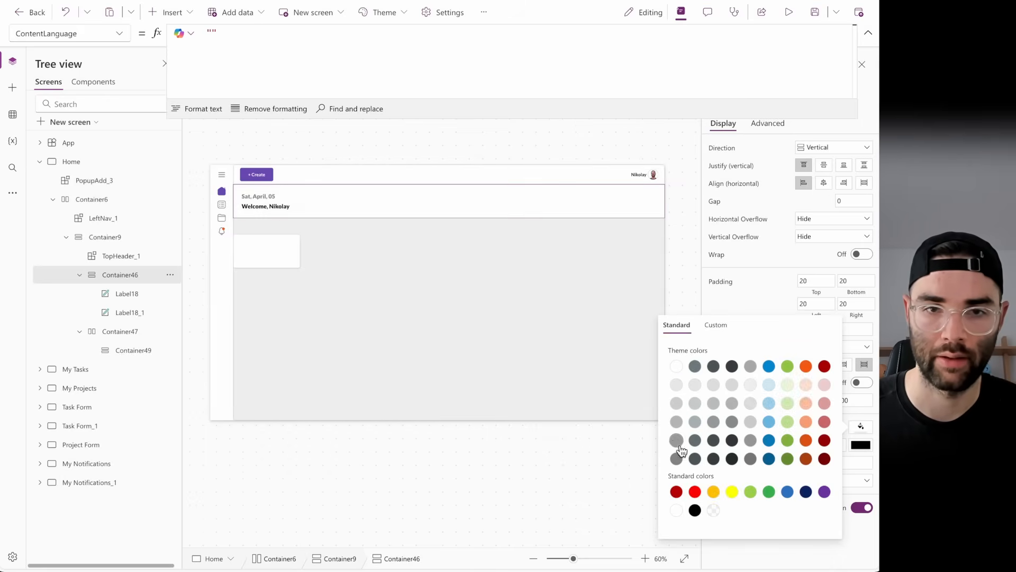
click(557, 471)
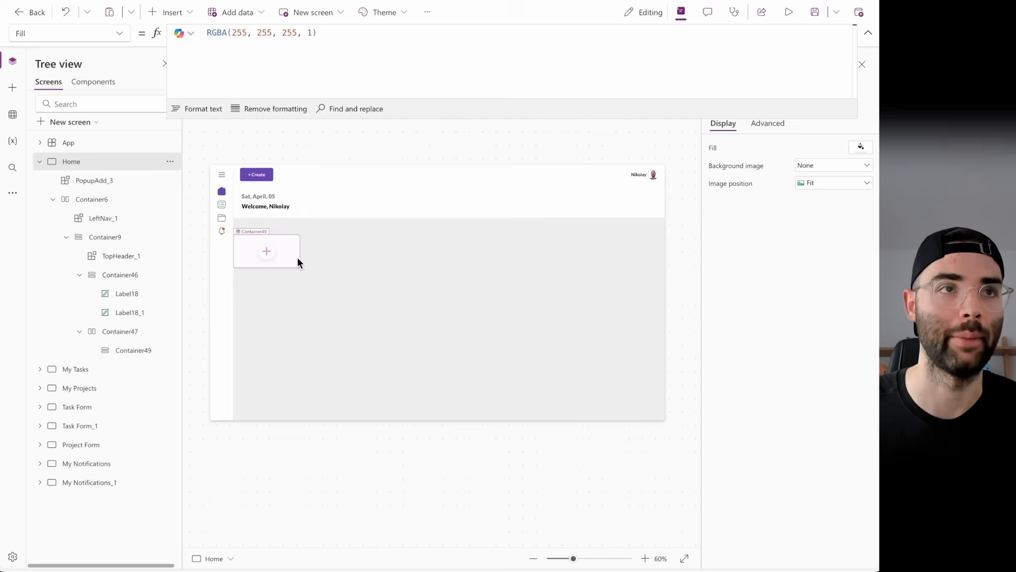
- Set the left and right padding of the horizontal container around the card to 20
click(334, 259)
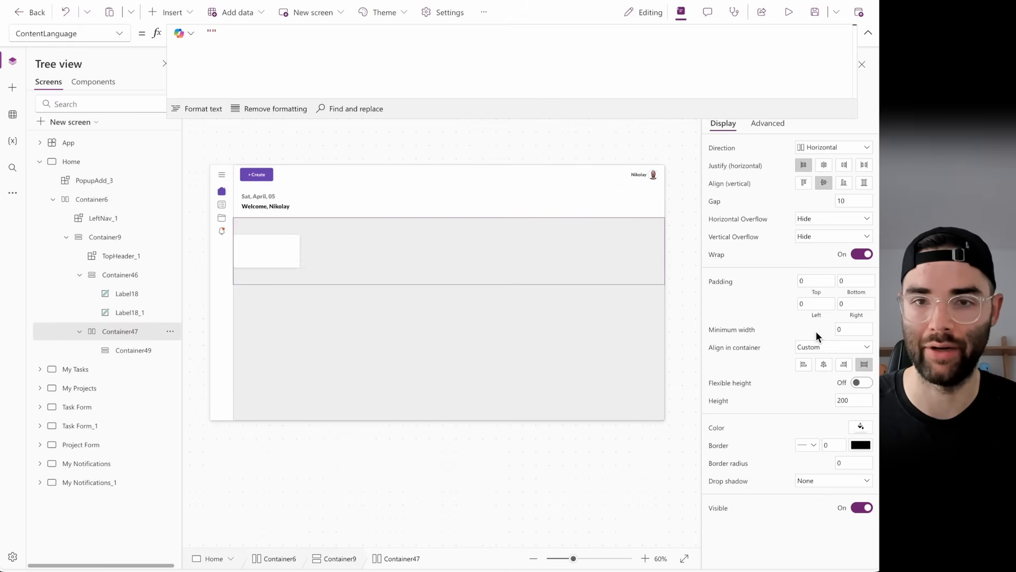
click(813, 304)
text(2)
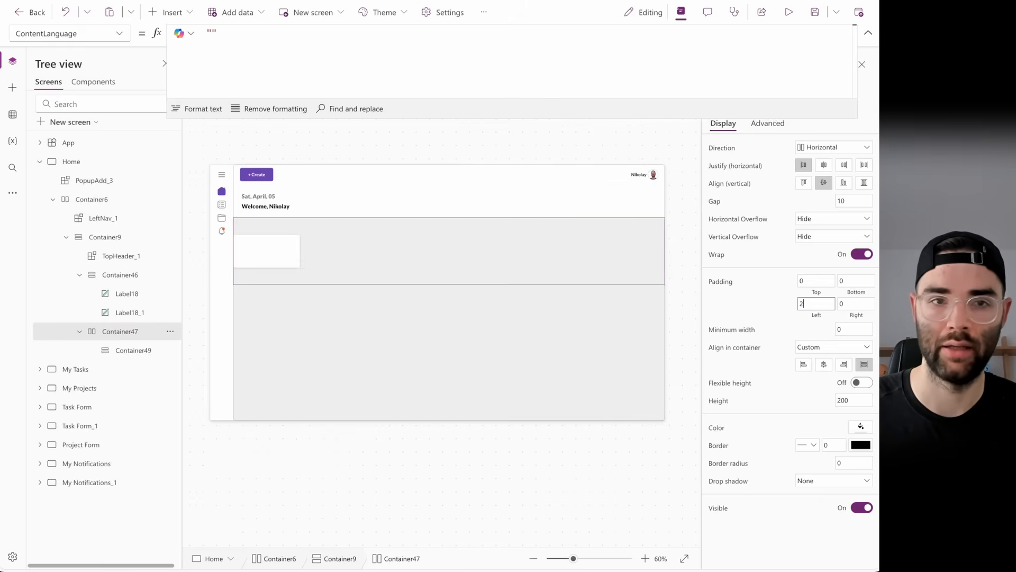
text(0)
key(Tab)
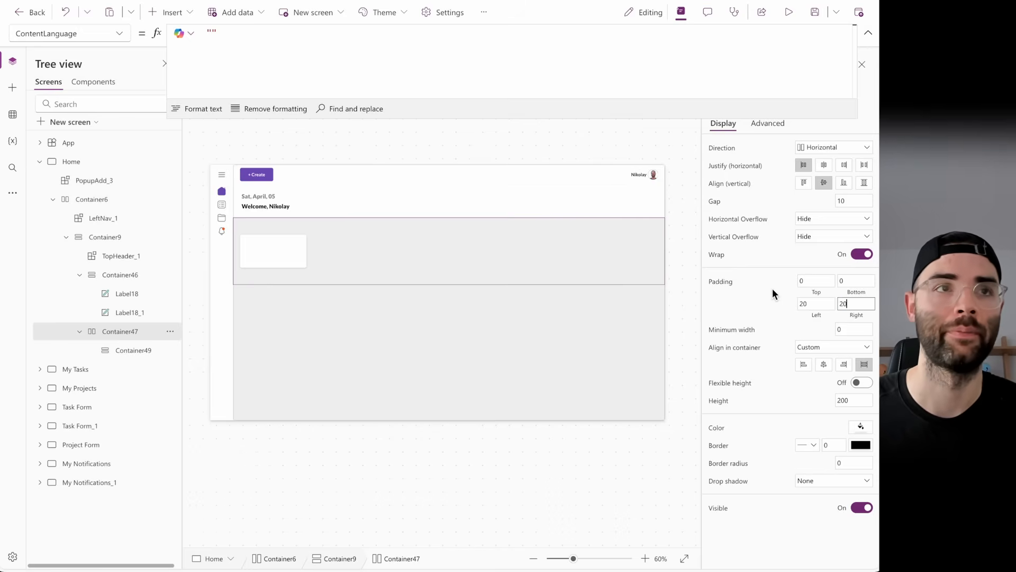
- Insert a text label into the white card container
click(249, 245)
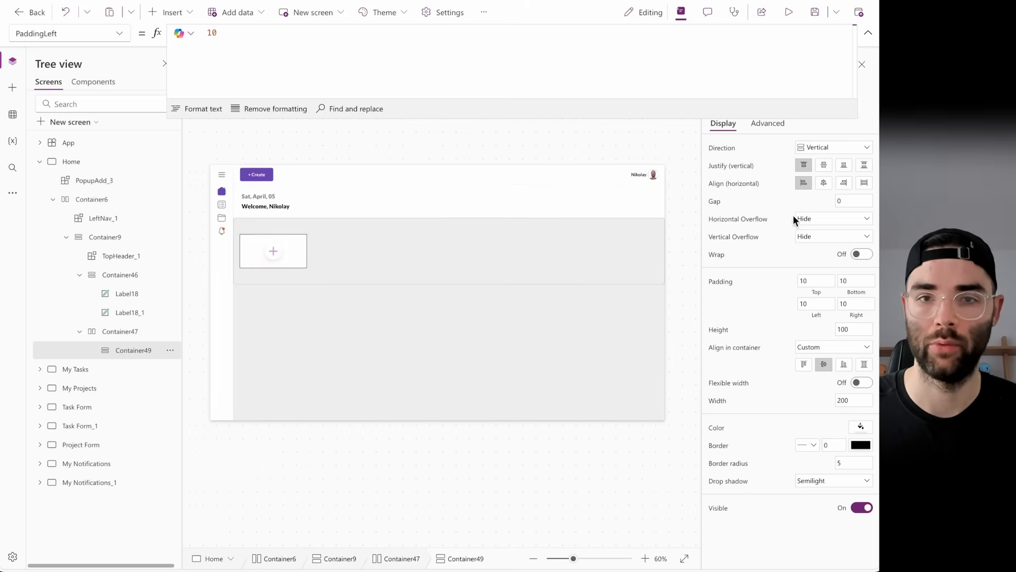
click(160, 14)
click(186, 80)
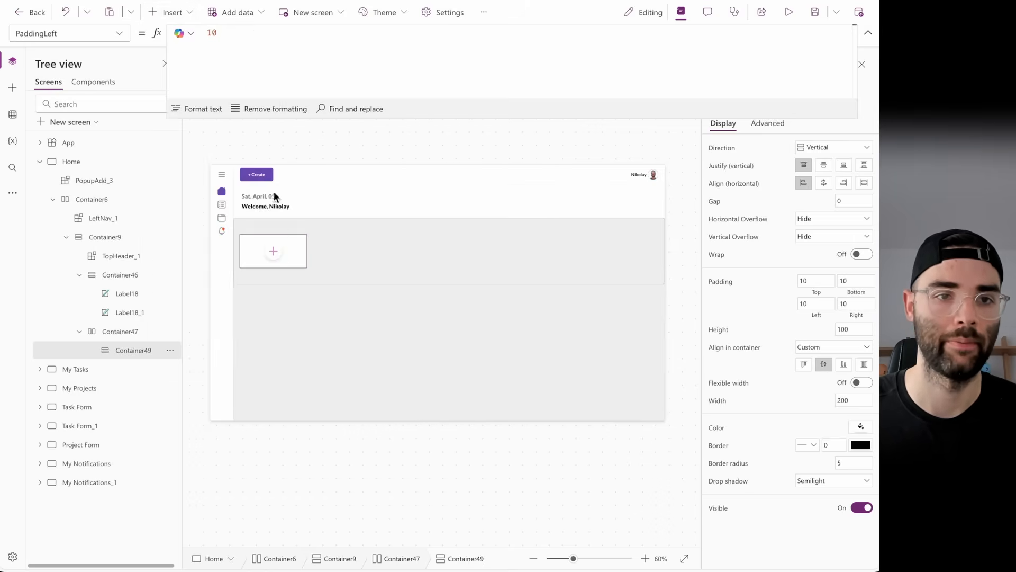
- Set the card label's font to Lato Black and its text to "Completed"
click(829, 167)
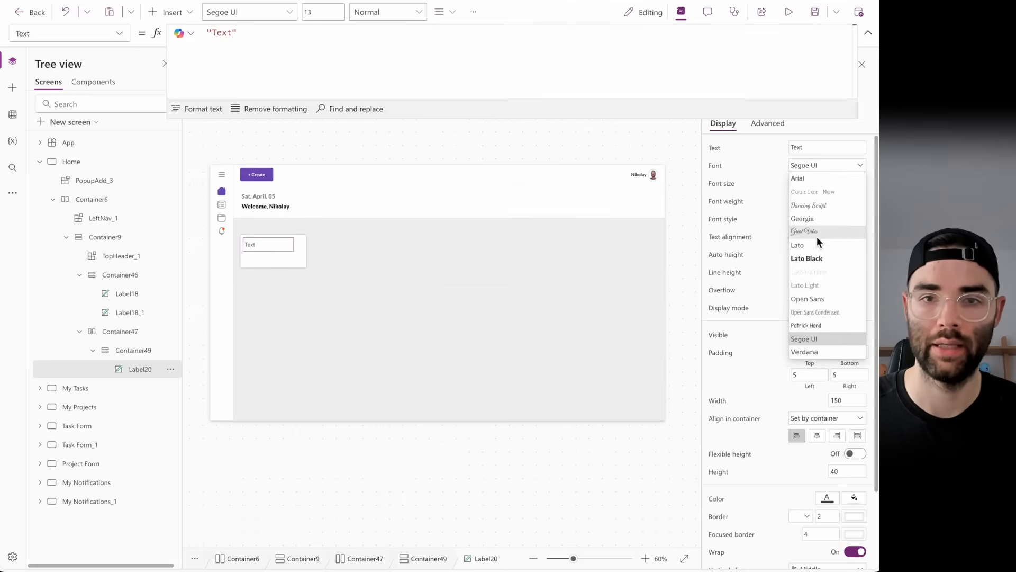
click(822, 258)
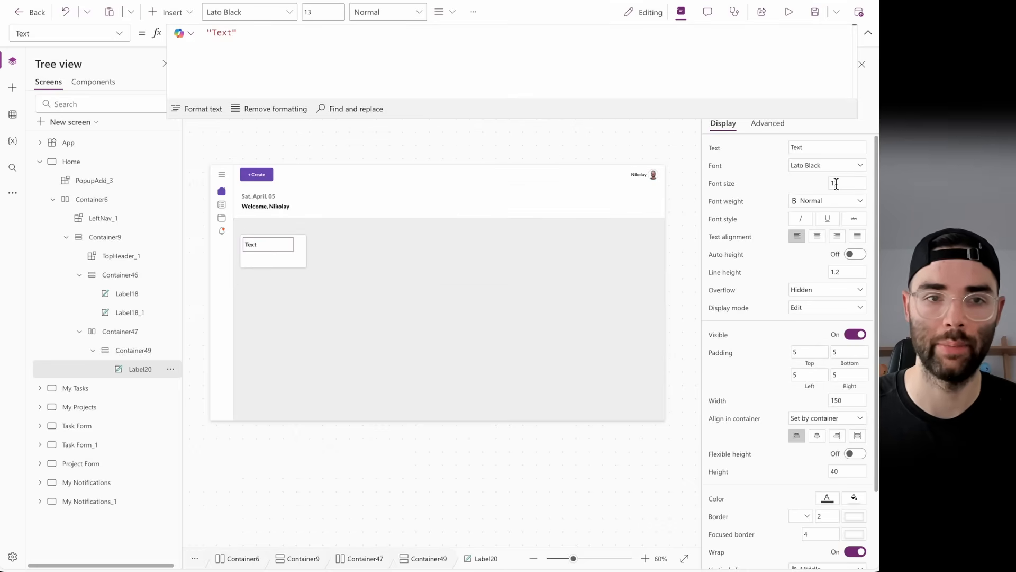
click(824, 152)
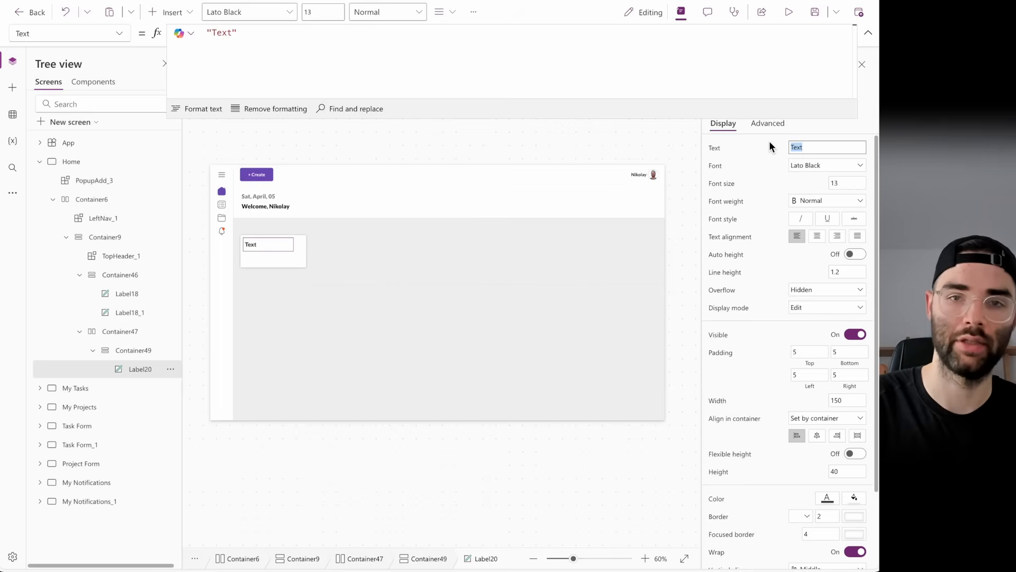
text(Completed)
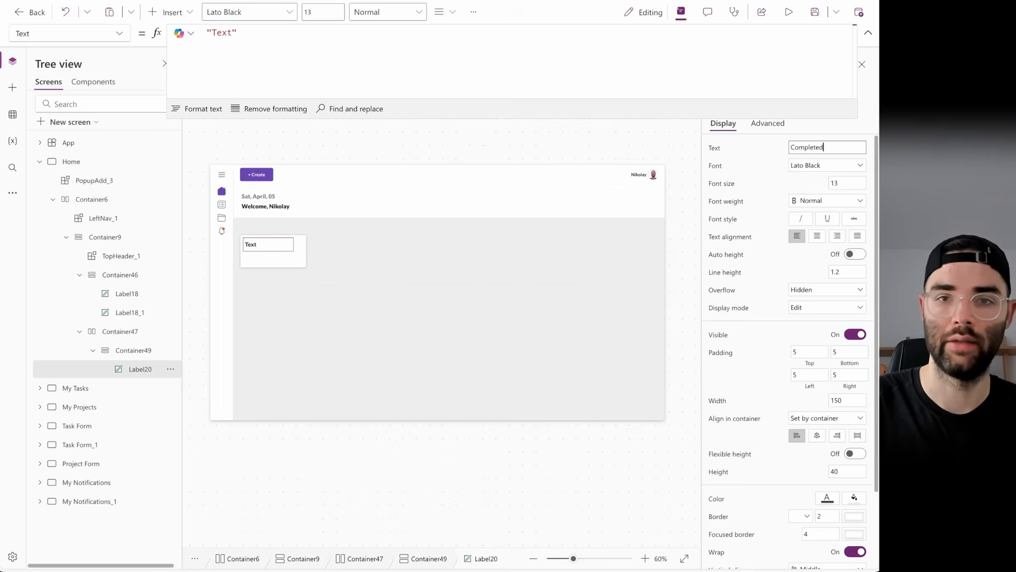
click(770, 142)
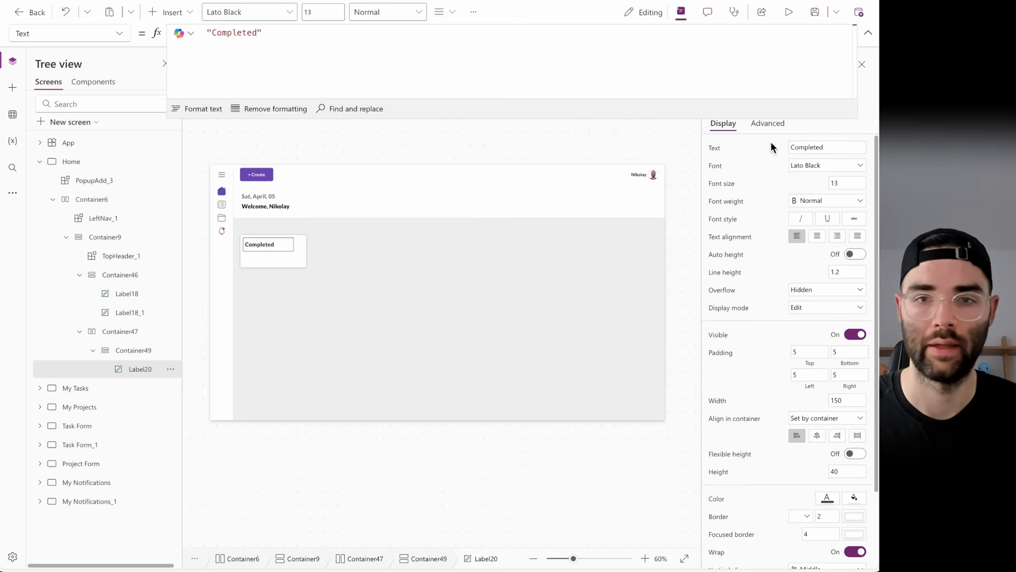
- Color the "Completed" label's text grey, RGBA(116, 116, 116, 1), and set the label's height to 25
click(835, 496)
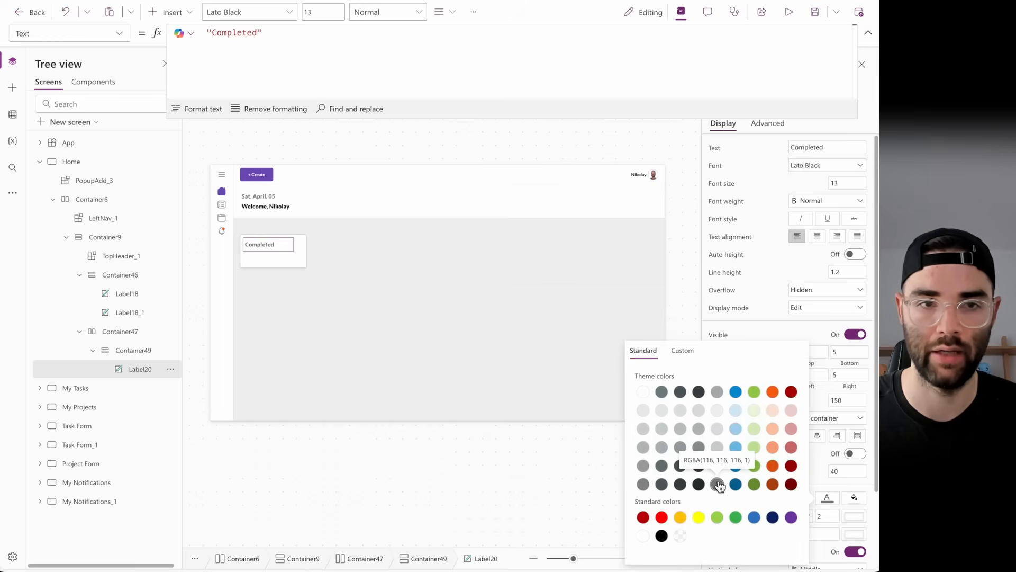
click(766, 265)
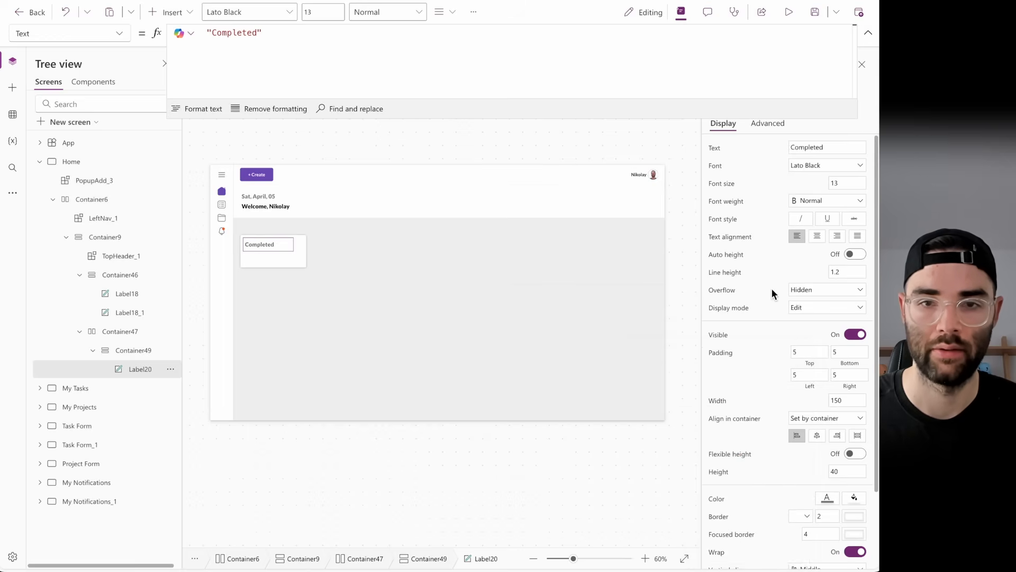
click(851, 468)
text(25)
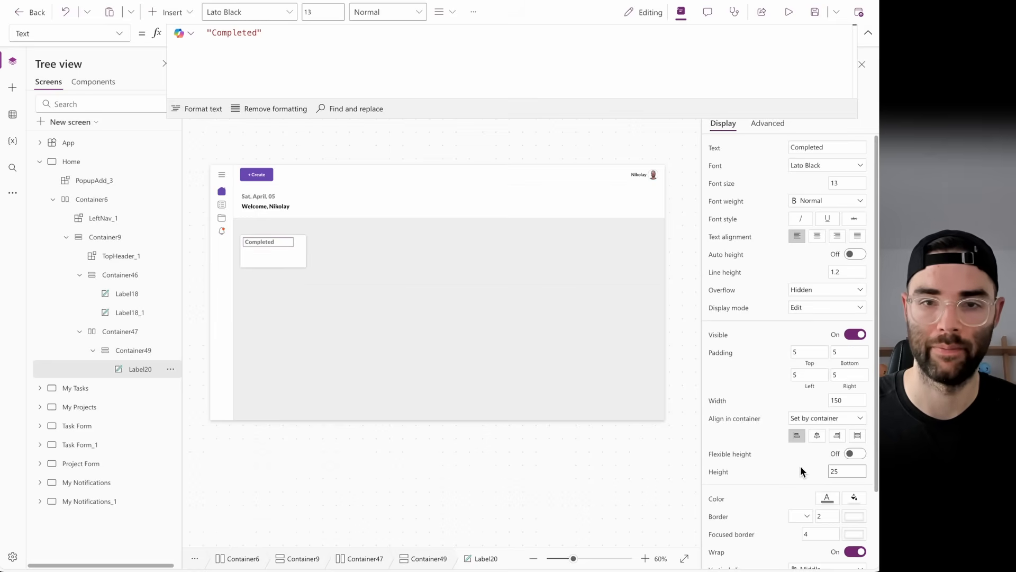
- Turn on auto height for the "Completed" label, stretch it across the card and set its minimum width to 0
click(855, 255)
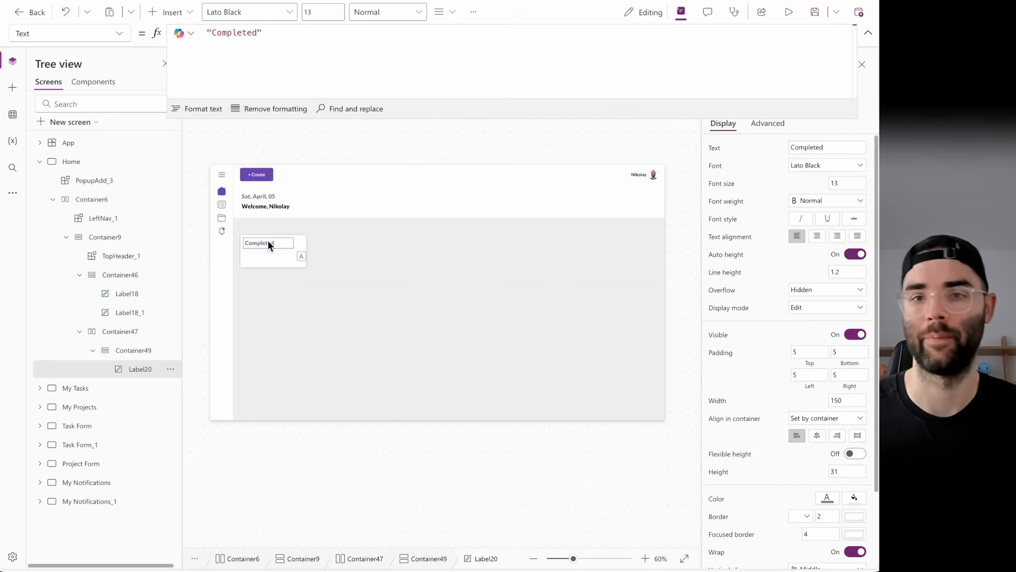
click(857, 435)
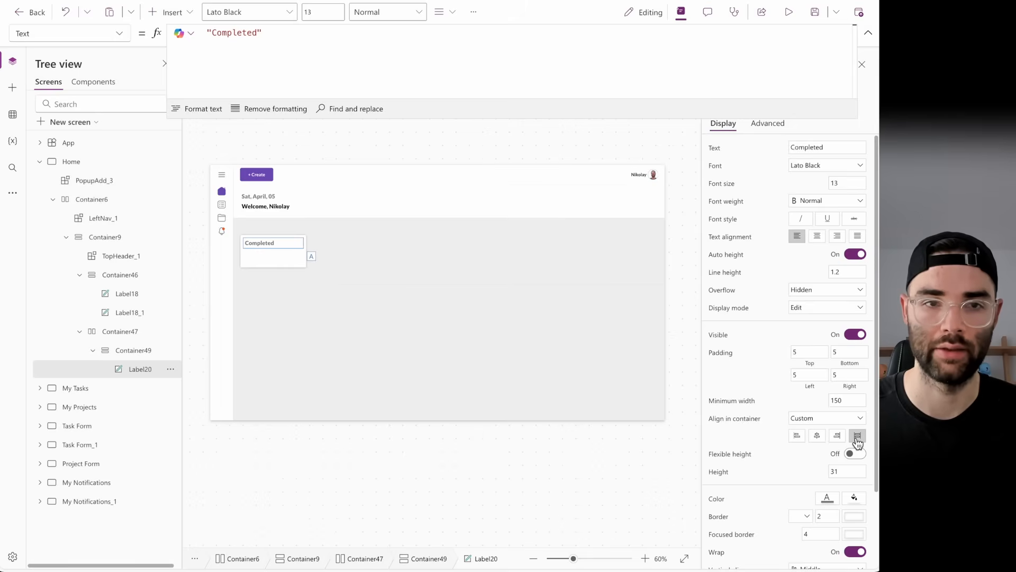
text(0)
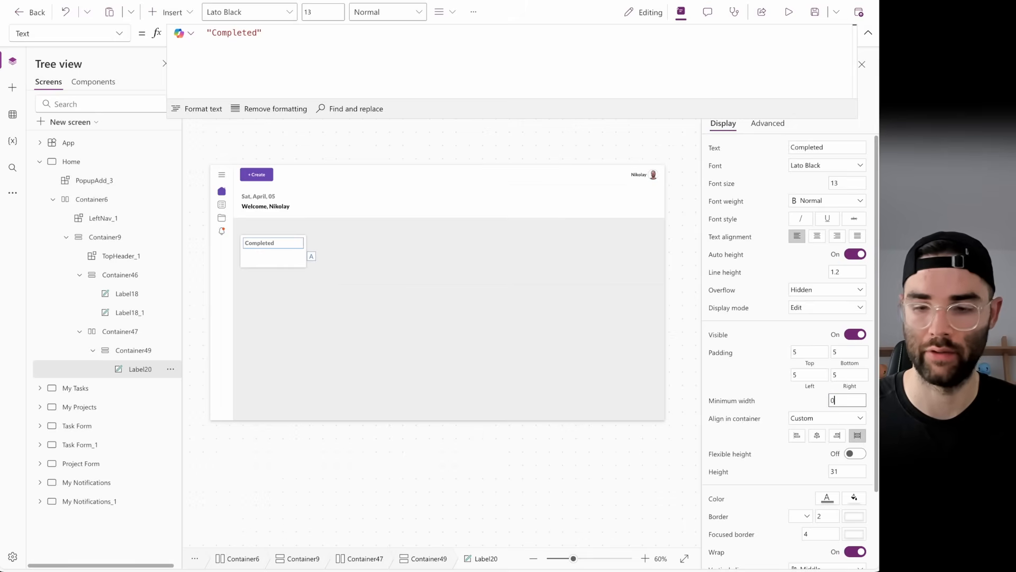
click(758, 380)
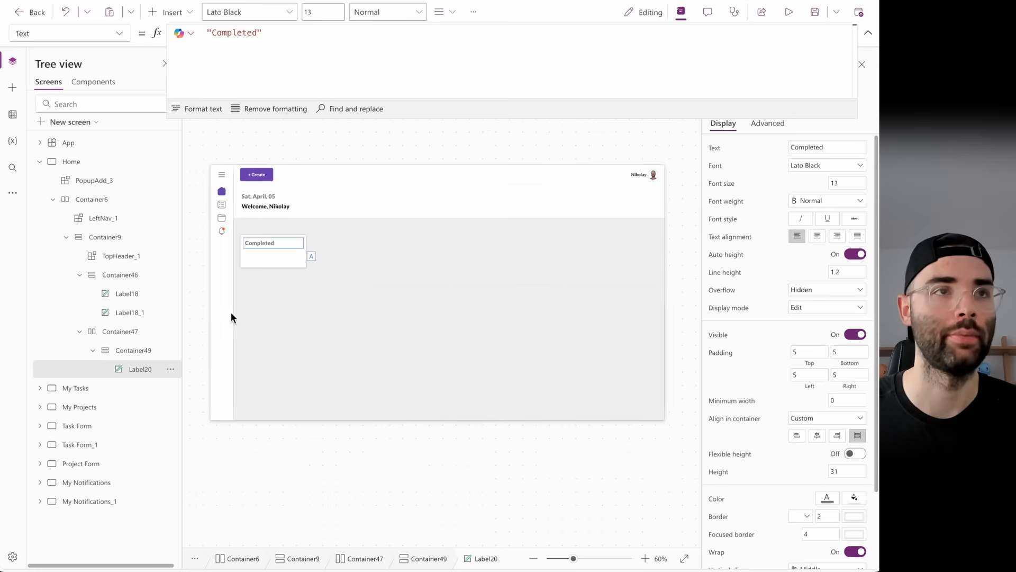
- Insert a second text label into the card below "Completed" and set its text to "Last 30 days"
click(178, 14)
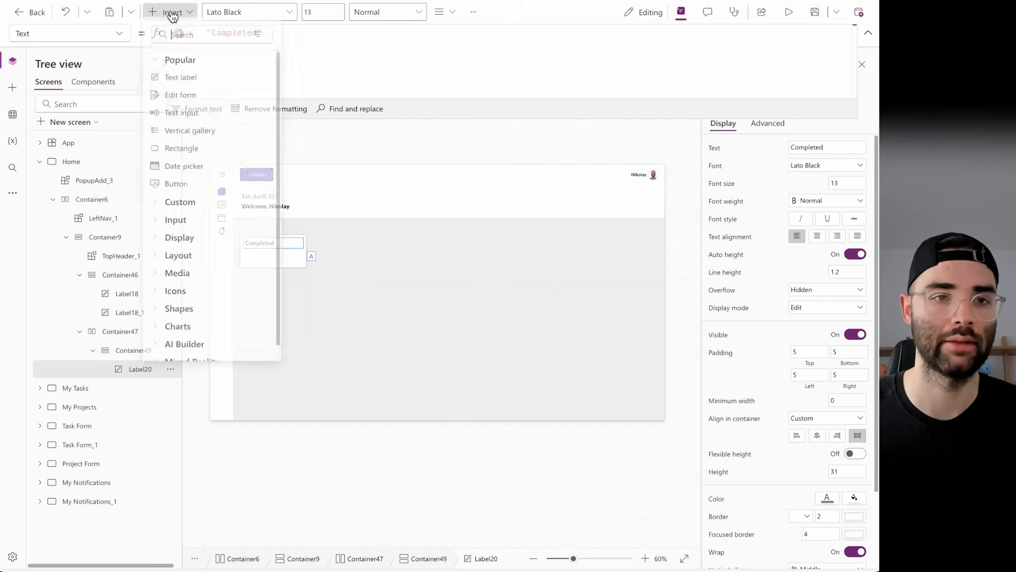
click(177, 89)
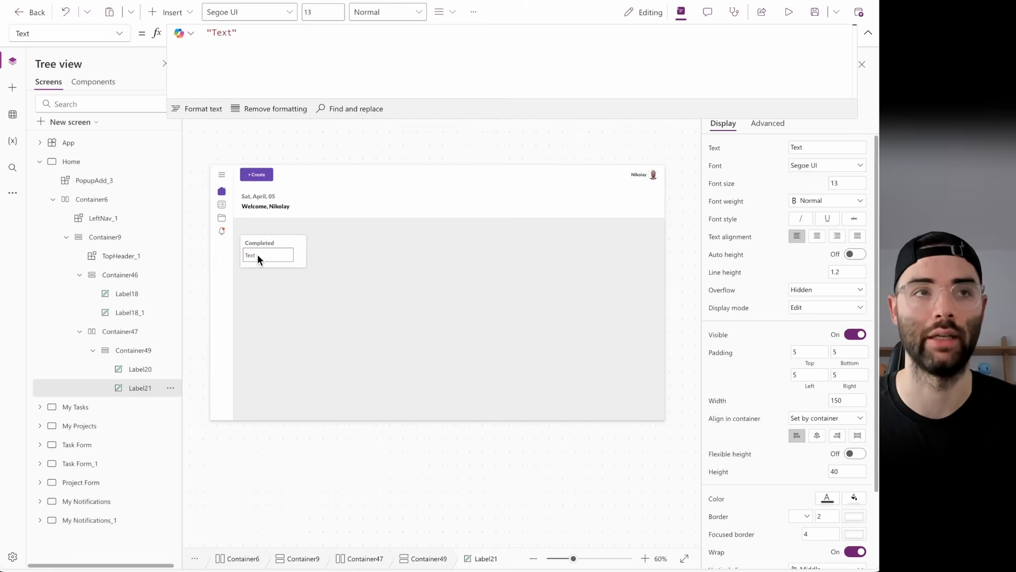
click(820, 147)
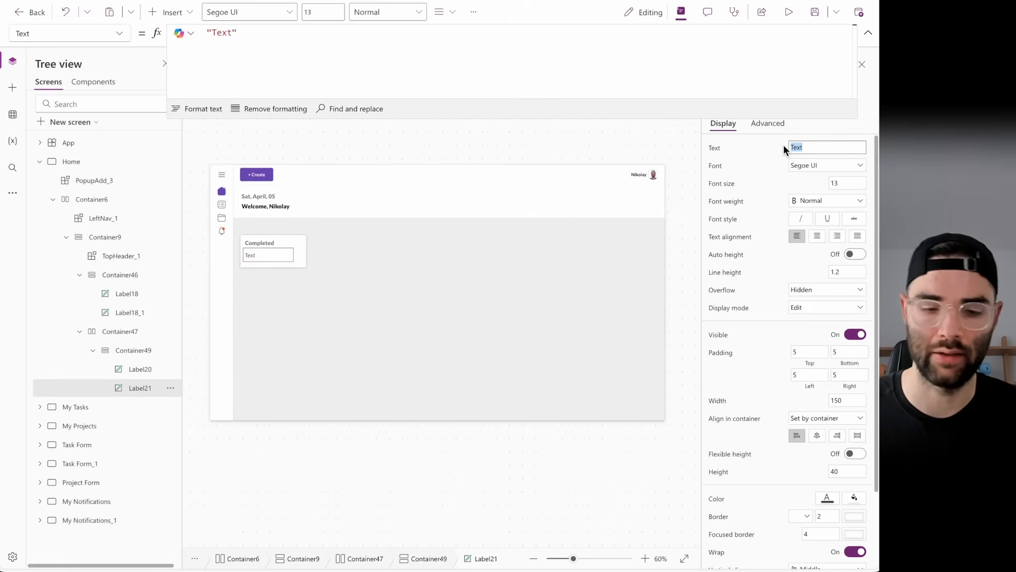
text(Last 30 days)
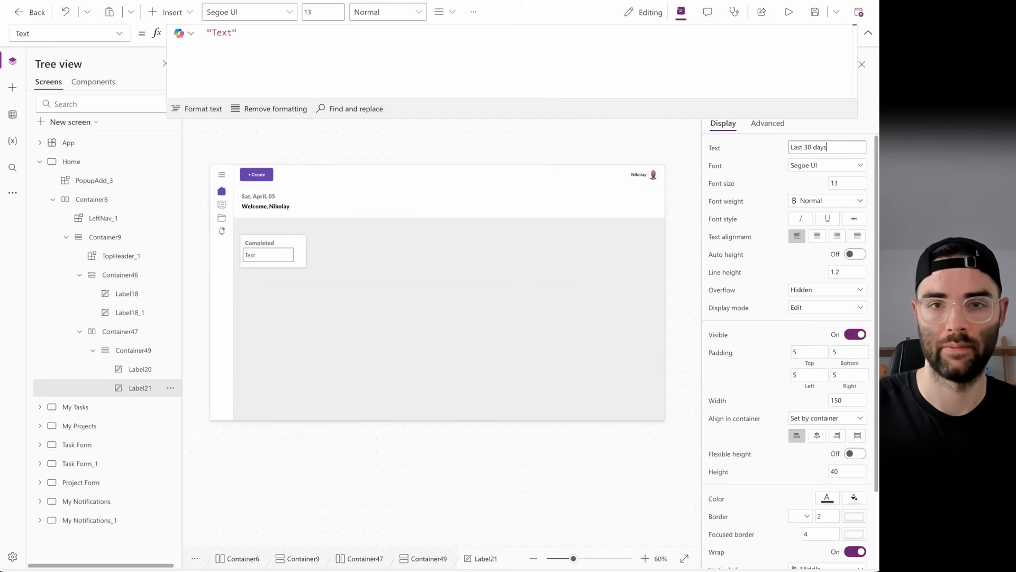
key(Return)
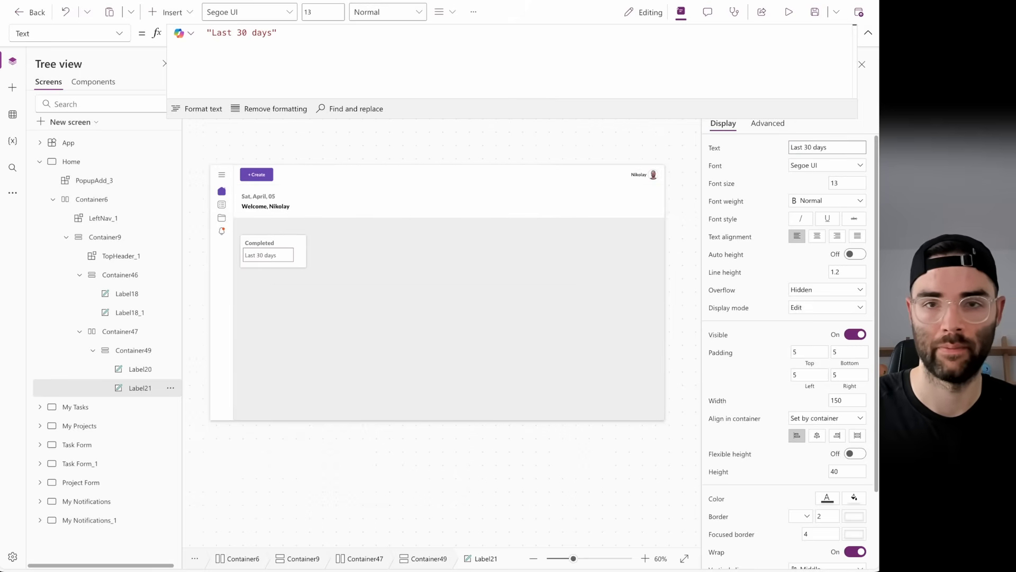
- Format the "Last 30 days" label in Lato at size 8 and turn on its auto height
click(805, 165)
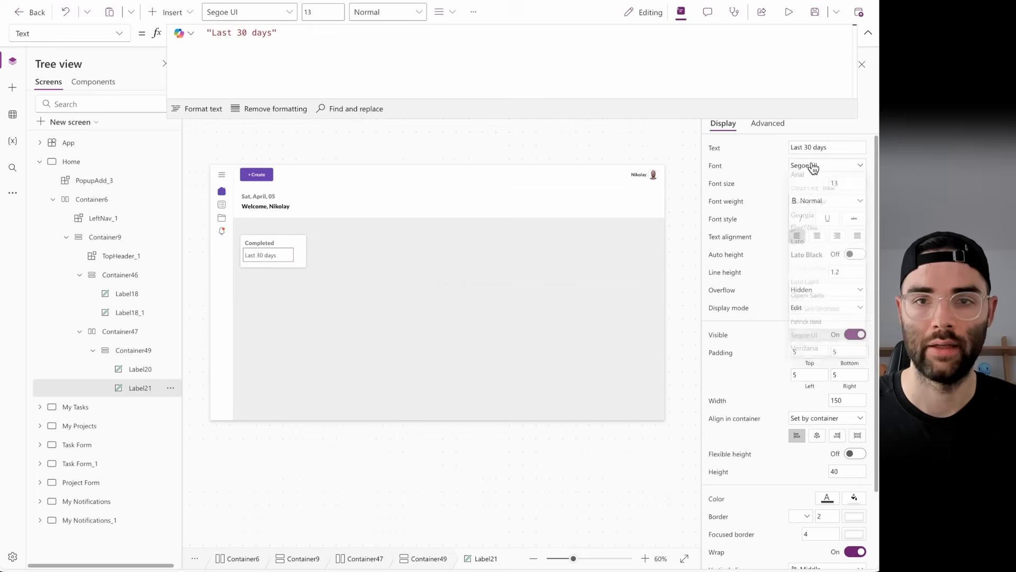
click(797, 245)
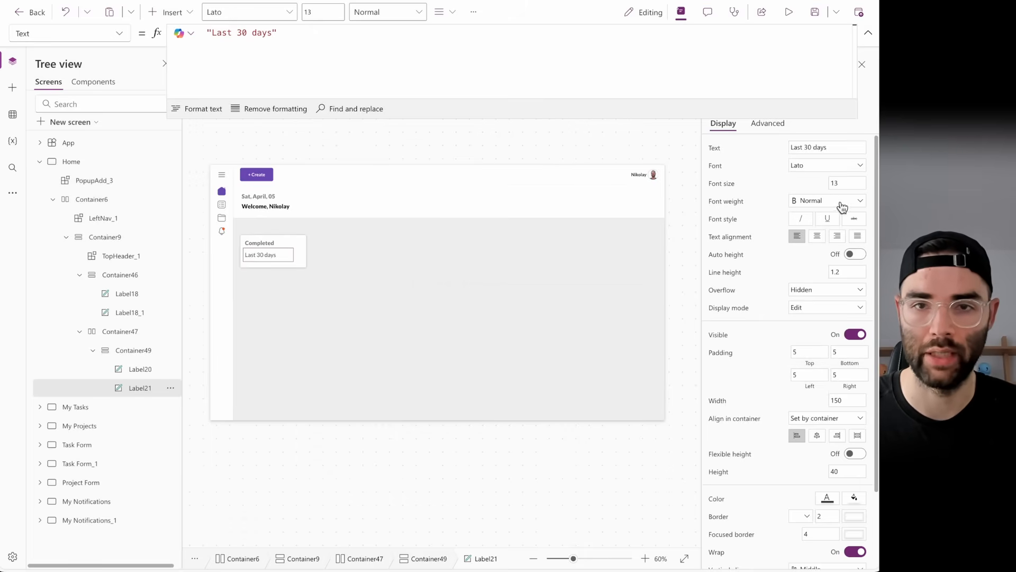
key(Tab)
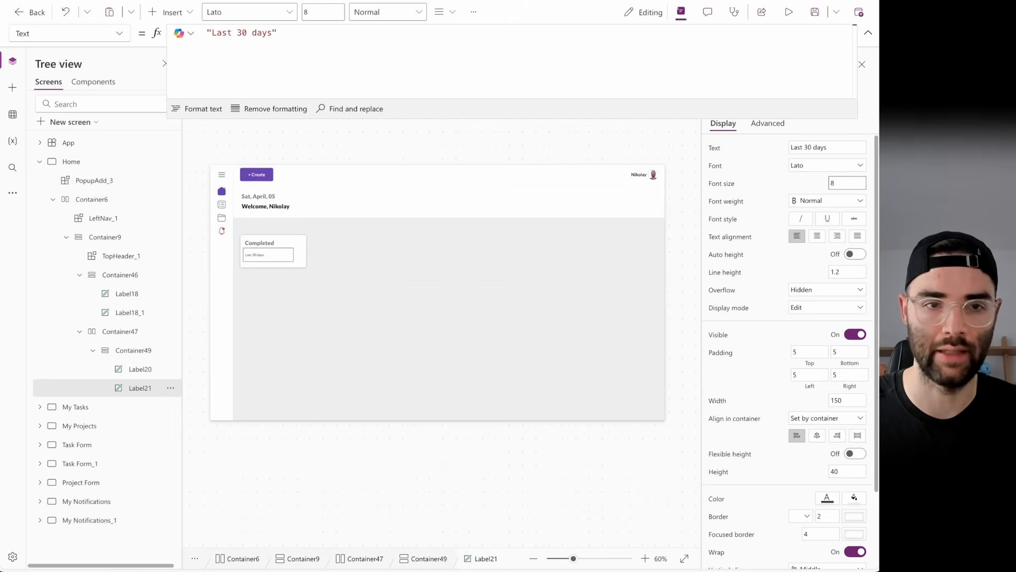
click(856, 255)
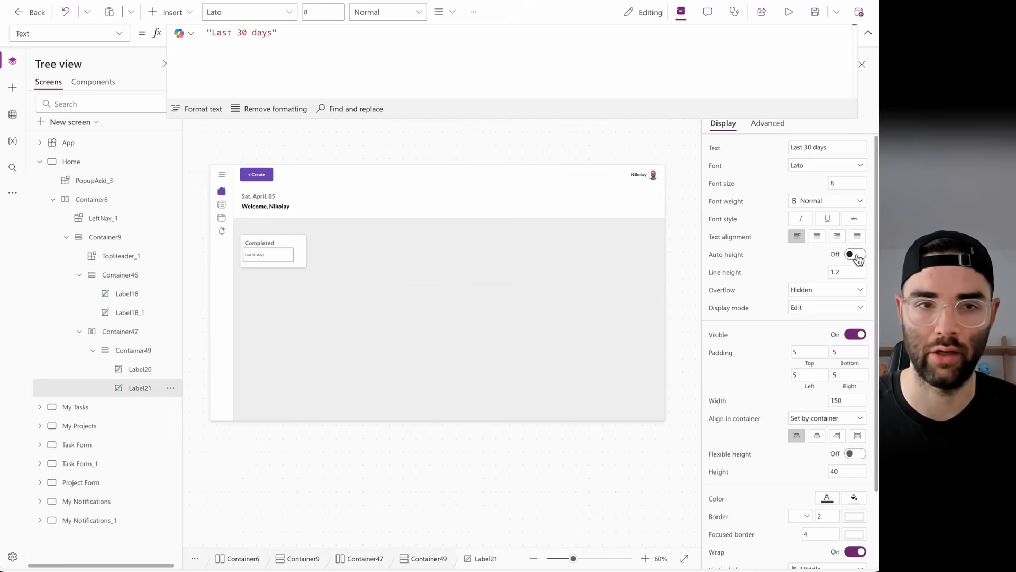
- Set the "Completed" label's bottom padding and the "Last 30 days" label's top padding to 0
click(272, 243)
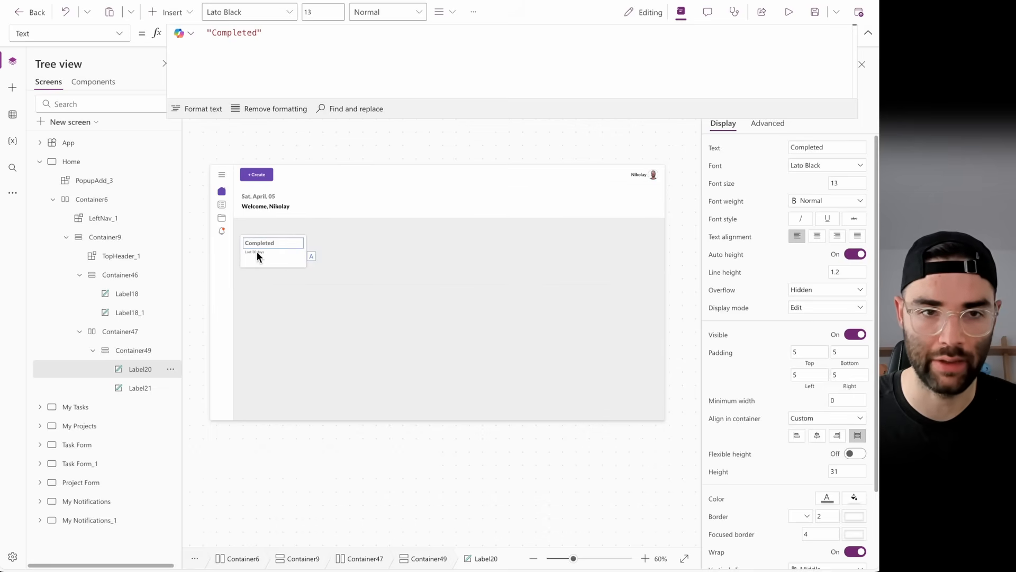
click(838, 352)
drag(838, 352, 825, 352)
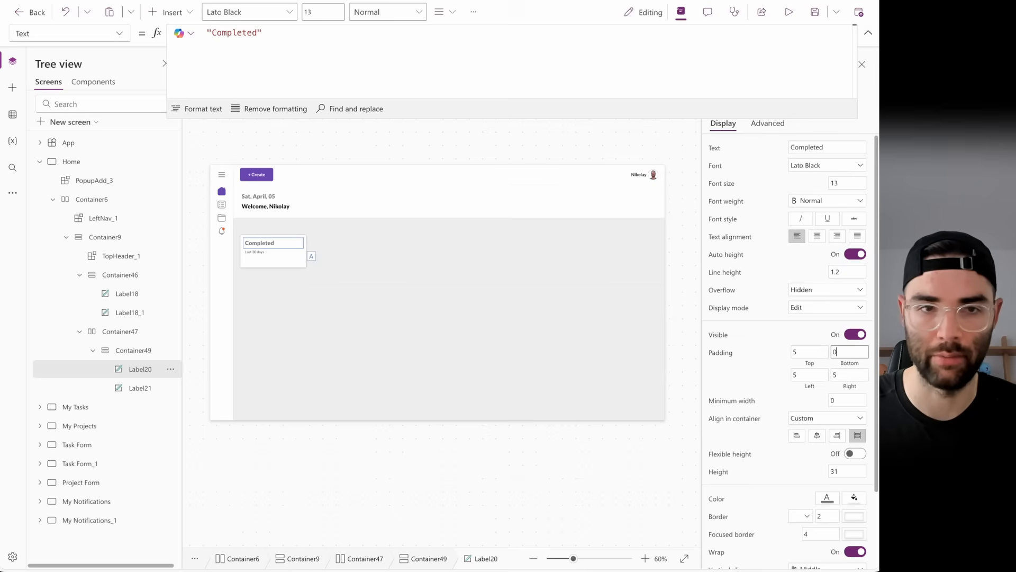
click(264, 250)
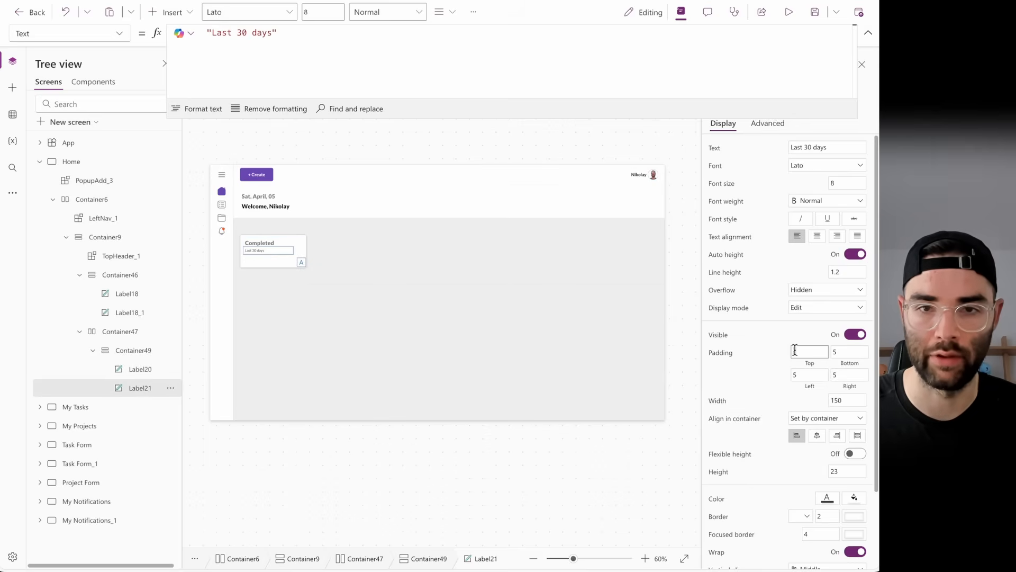
text(0)
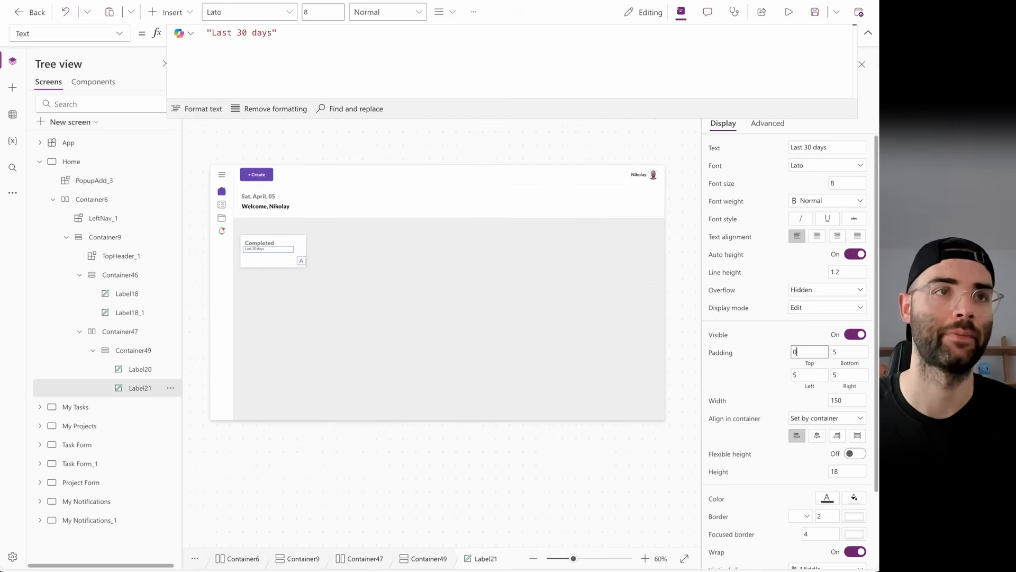
- Insert a third text label into the card below "Last 30 days" and format it in Lato Black at size 16
click(273, 260)
click(172, 12)
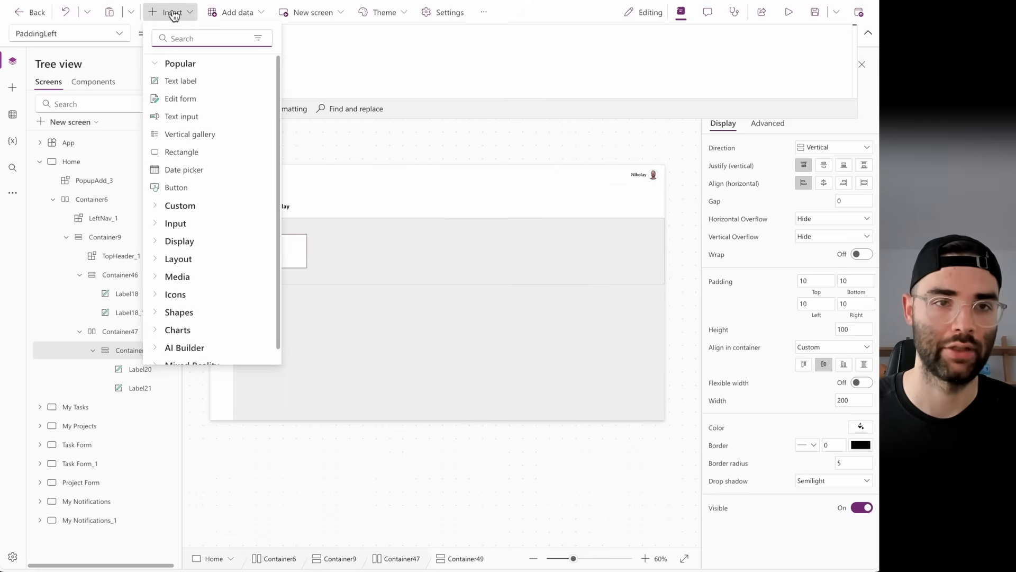
click(197, 82)
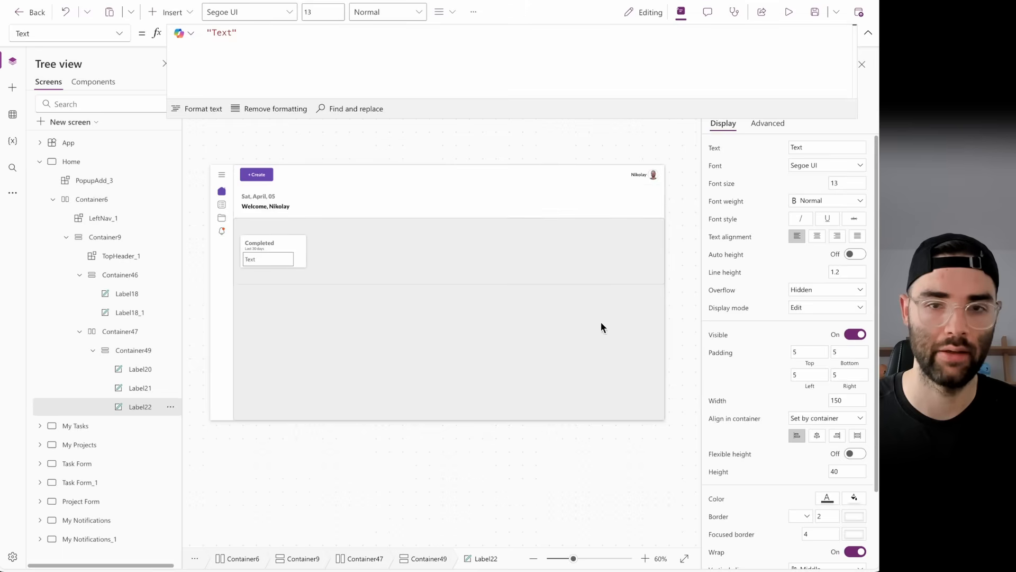
click(826, 167)
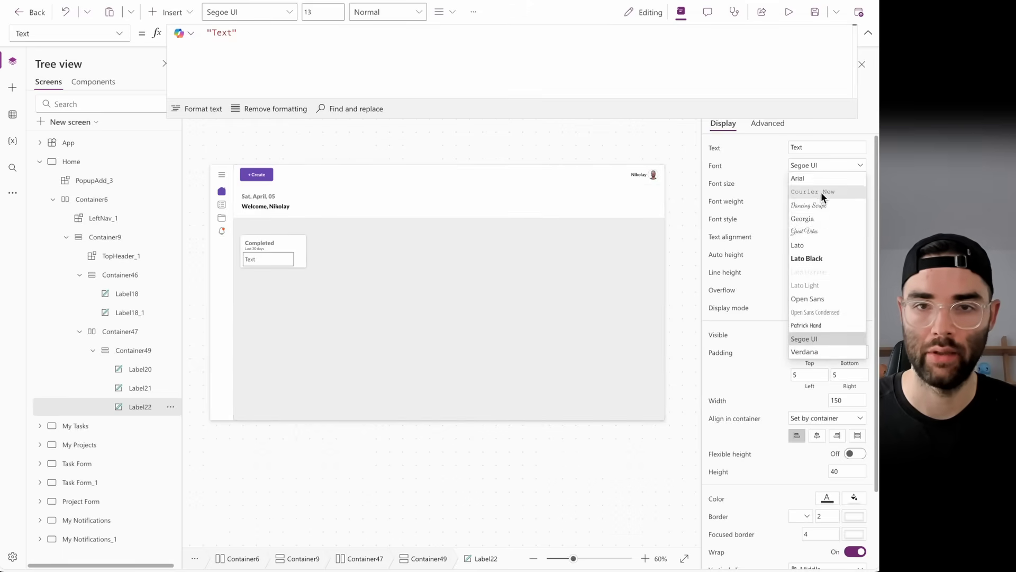
click(813, 256)
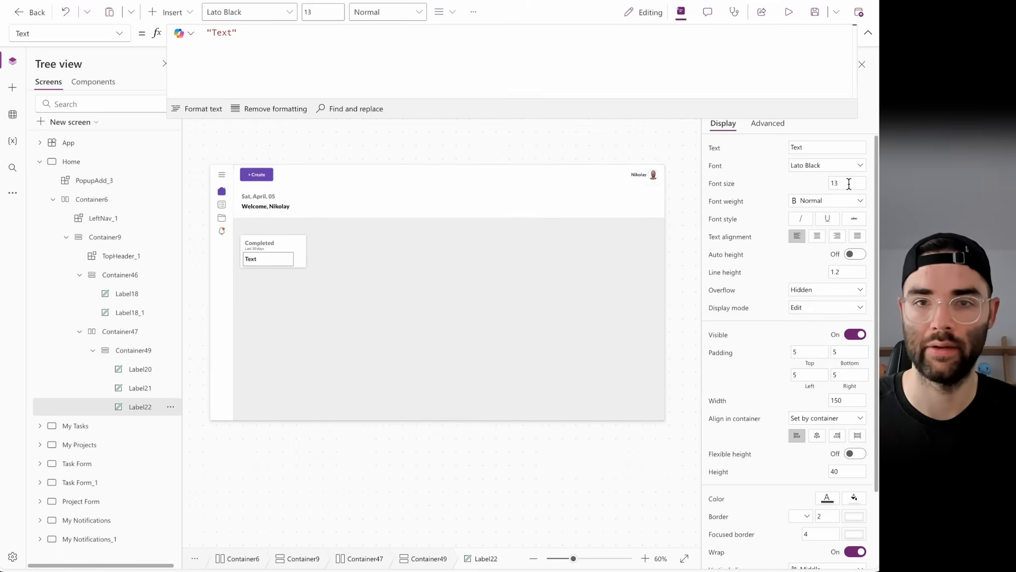
click(849, 183)
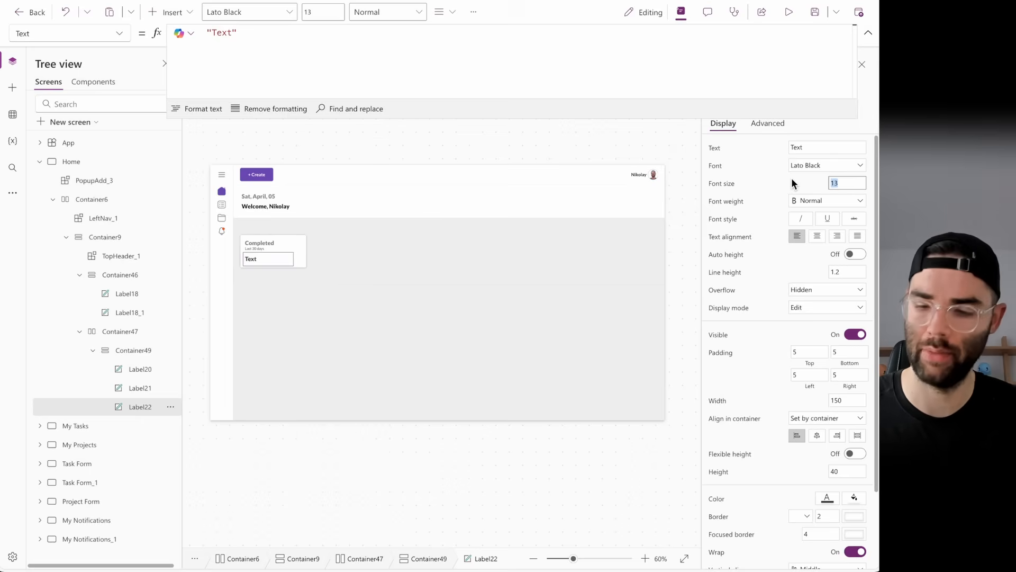
text(16)
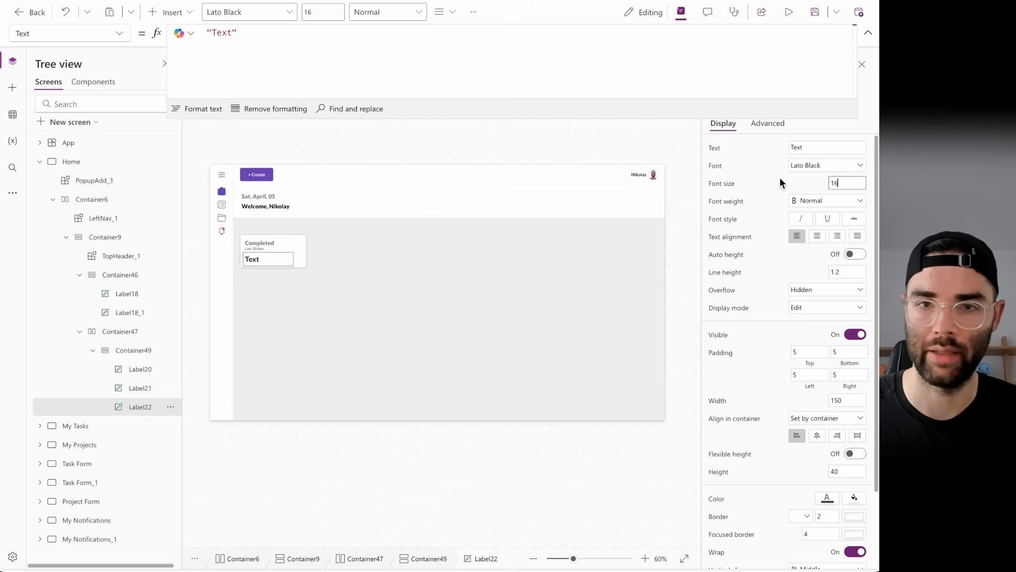
- Stretch the third card label with minimum width 0 and give it flexible height with minimum height 0
click(857, 436)
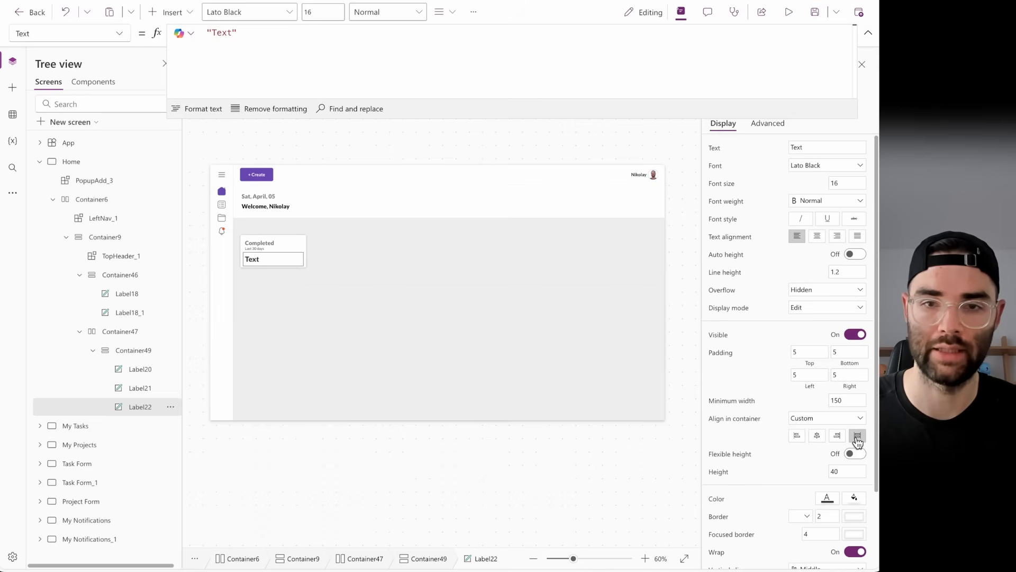
click(841, 400)
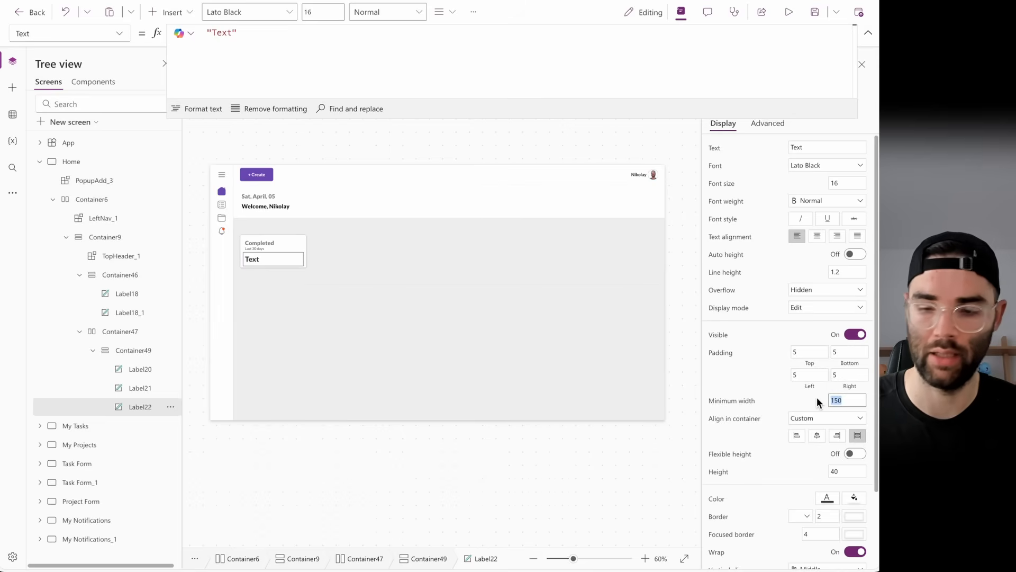
text(0)
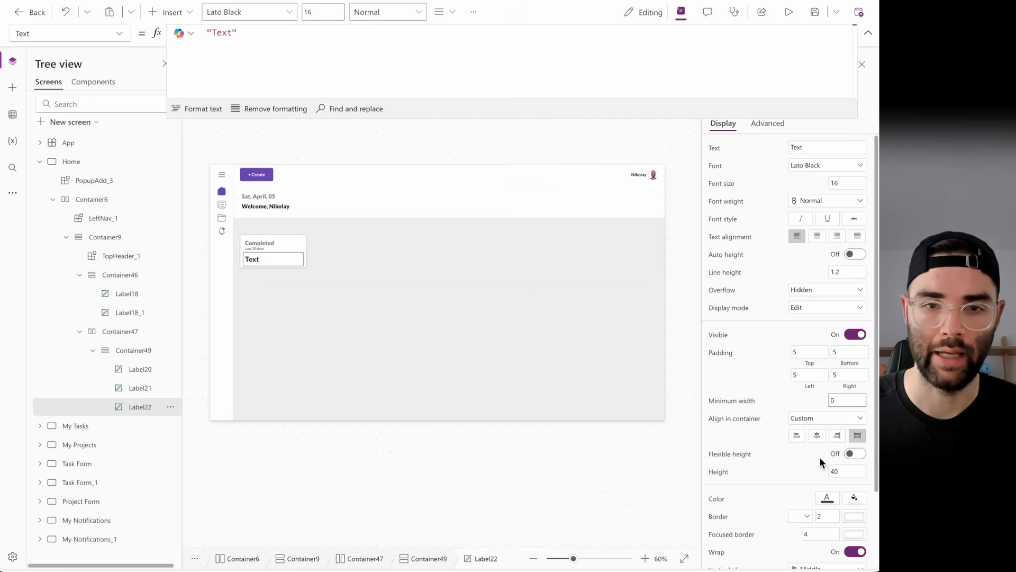
click(855, 454)
click(844, 489)
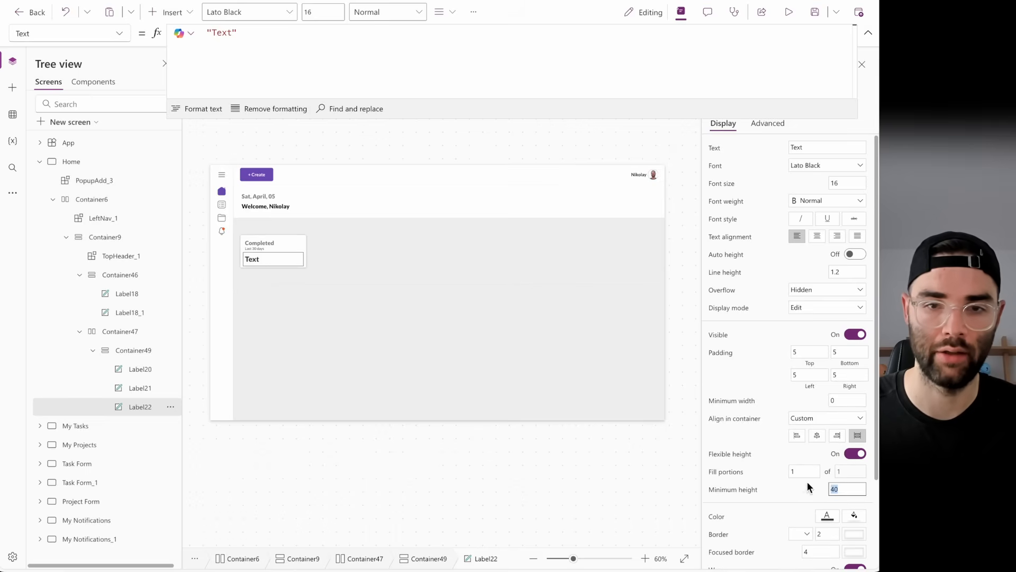
text(0)
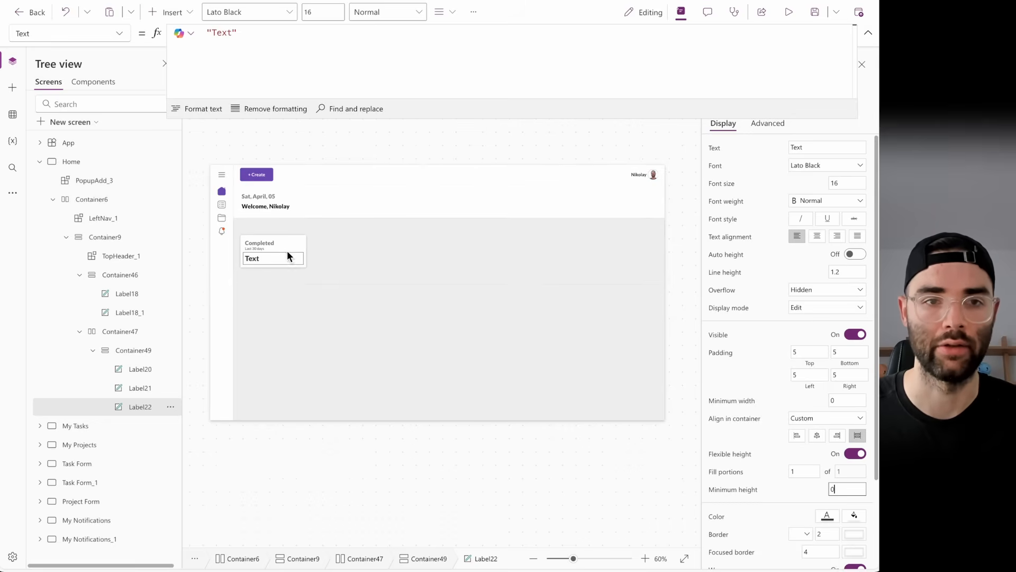
- Set the third card label's text to "5"
click(270, 258)
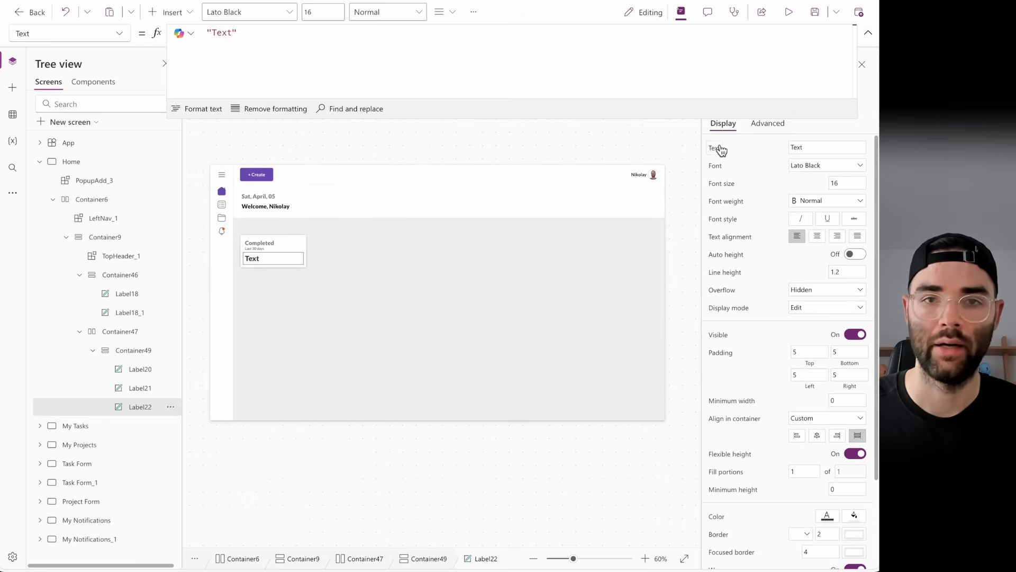
double_click(835, 147)
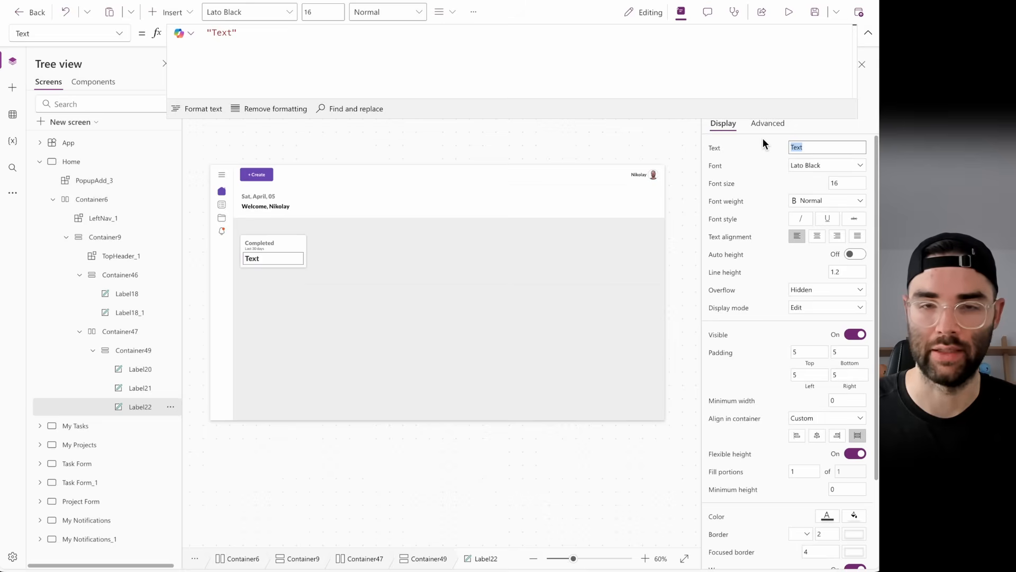
text(5)
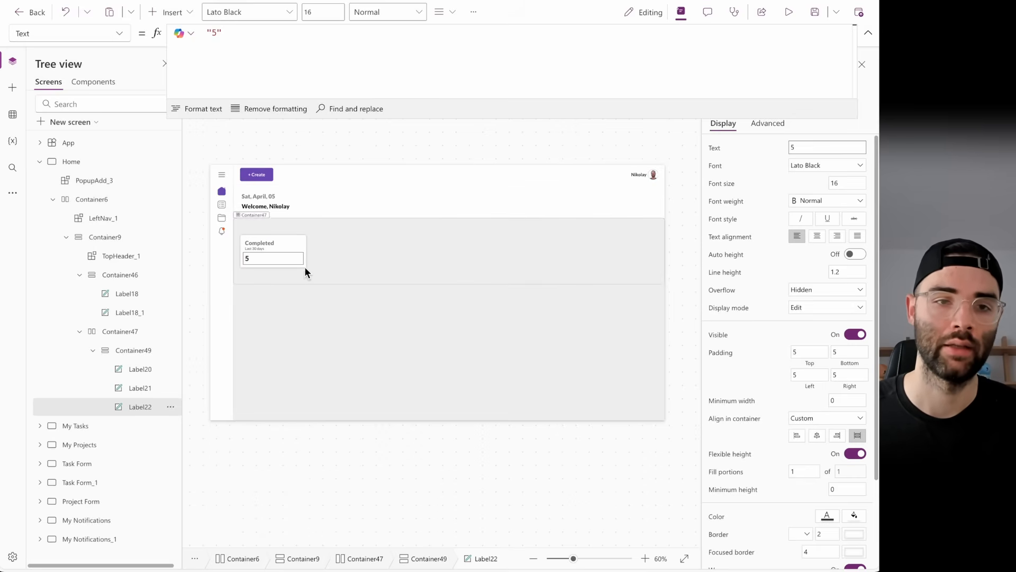
- Copy the "Completed" card container and paste two duplicates into the surrounding horizontal container
click(134, 352)
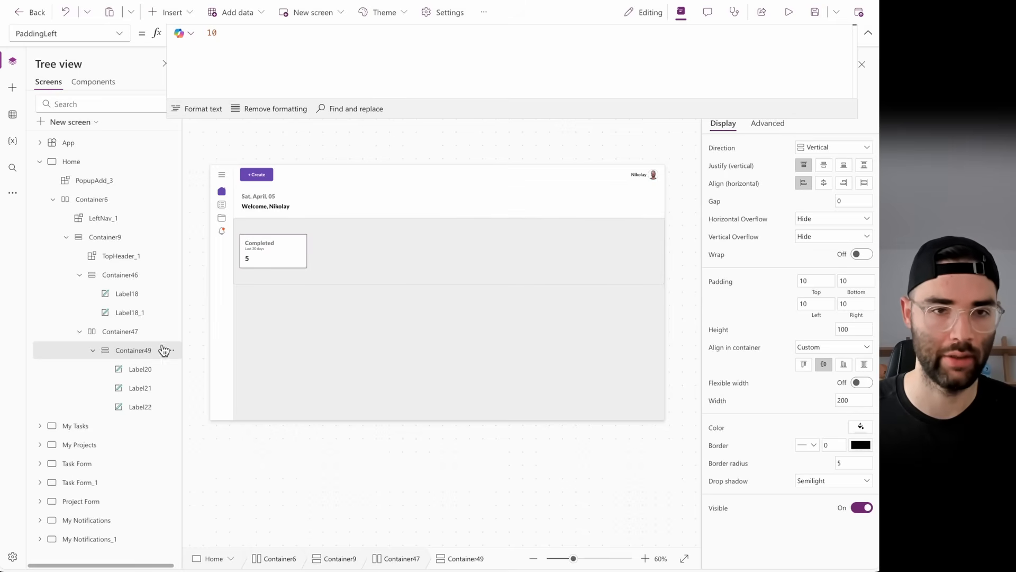
click(338, 252)
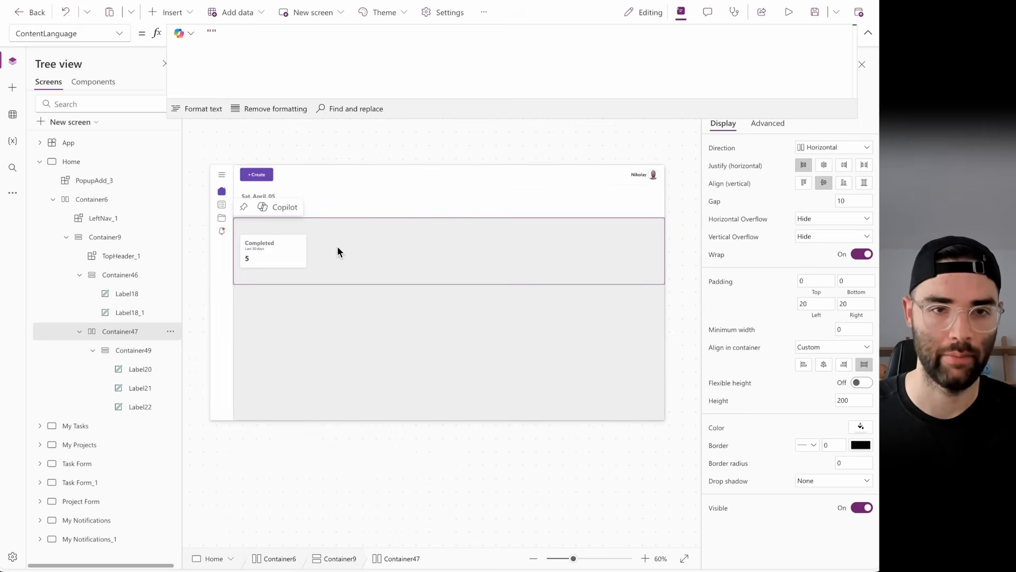
key(ctrl+v)
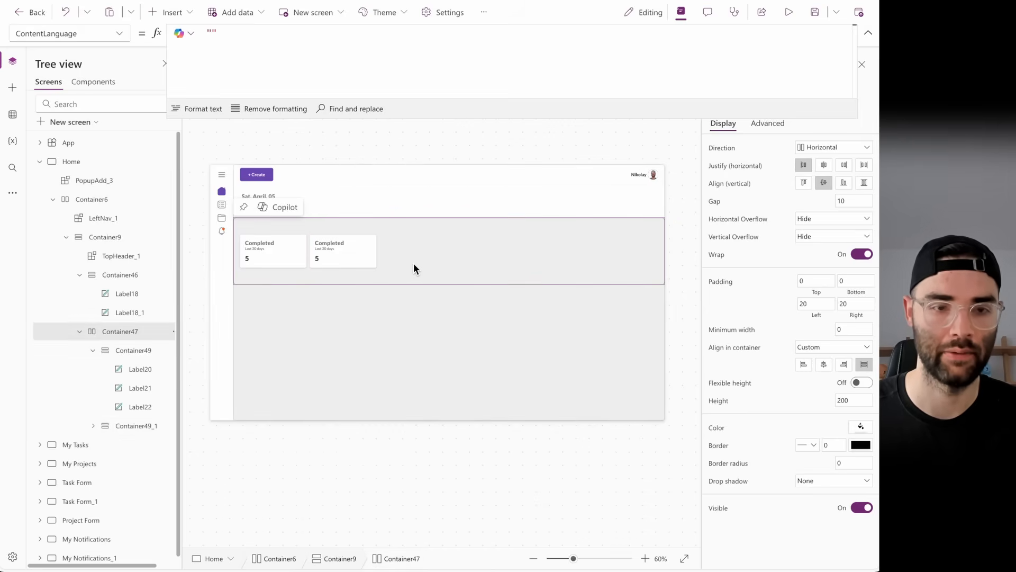
key(ctrl+v)
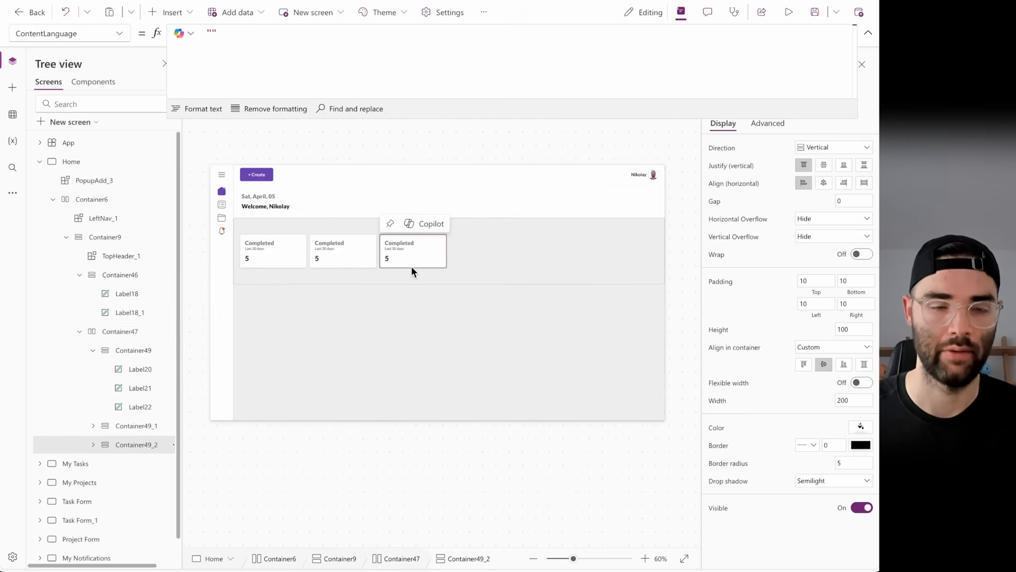
- Change the second card's title to "Upcoming" and its subtitle to "Next 7 days"
click(332, 241)
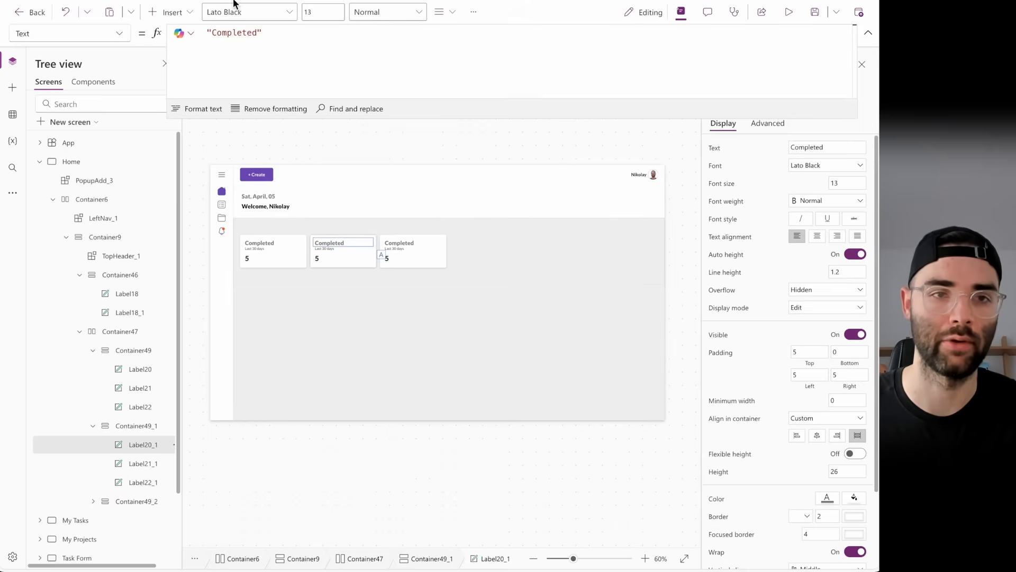
double_click(235, 31)
text(U)
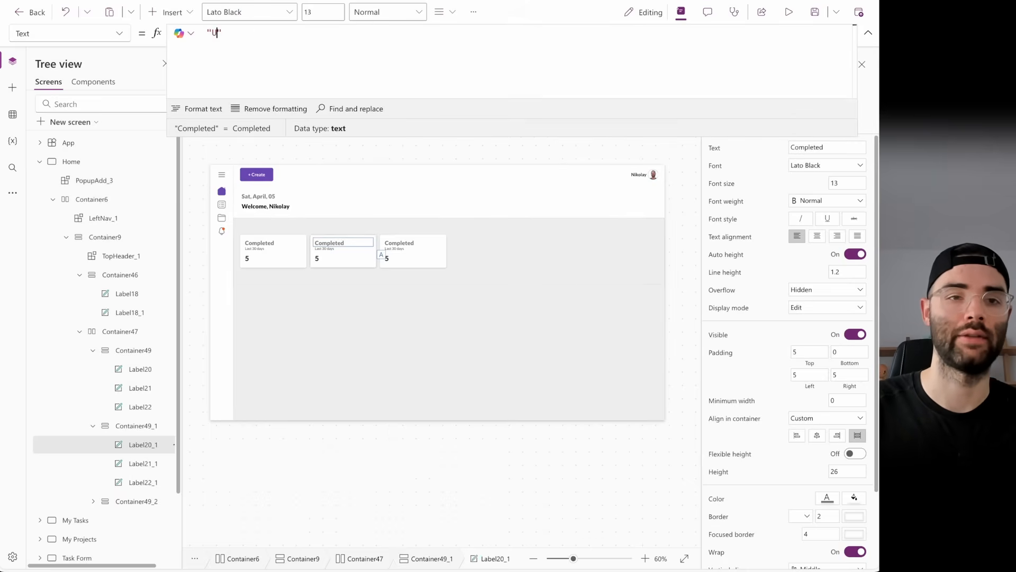
text(pcoming)
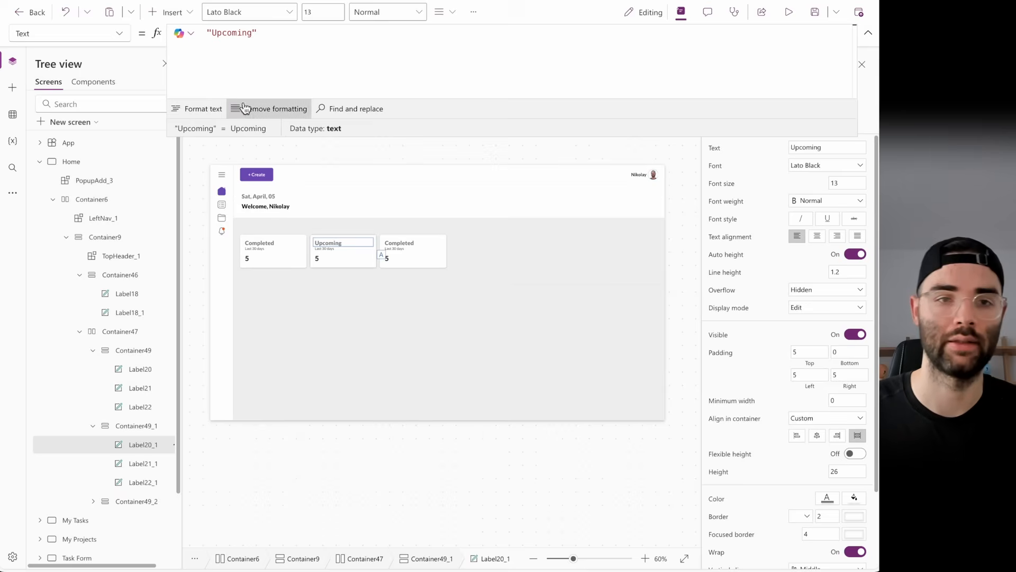
click(326, 250)
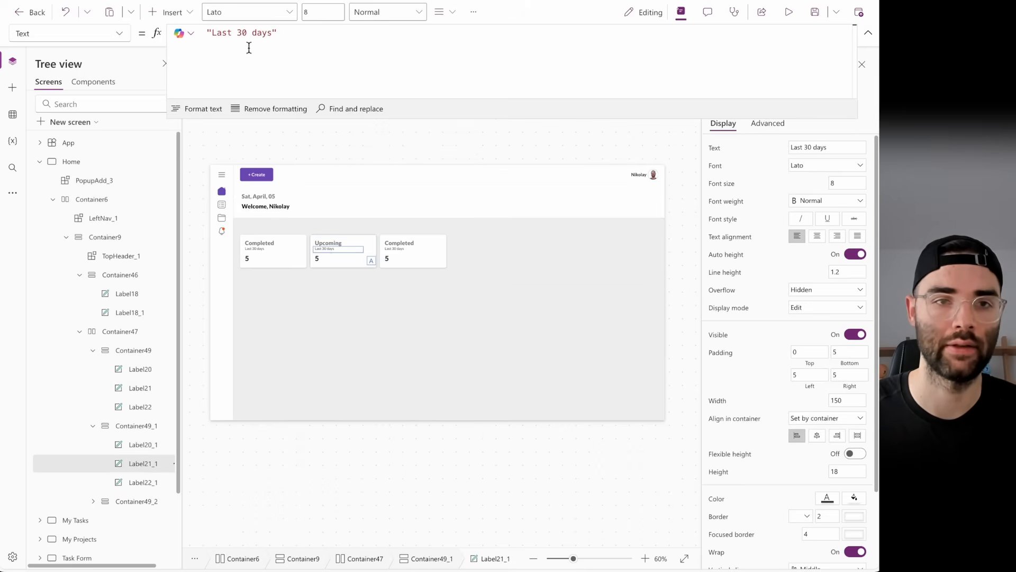
drag(252, 32, 212, 32)
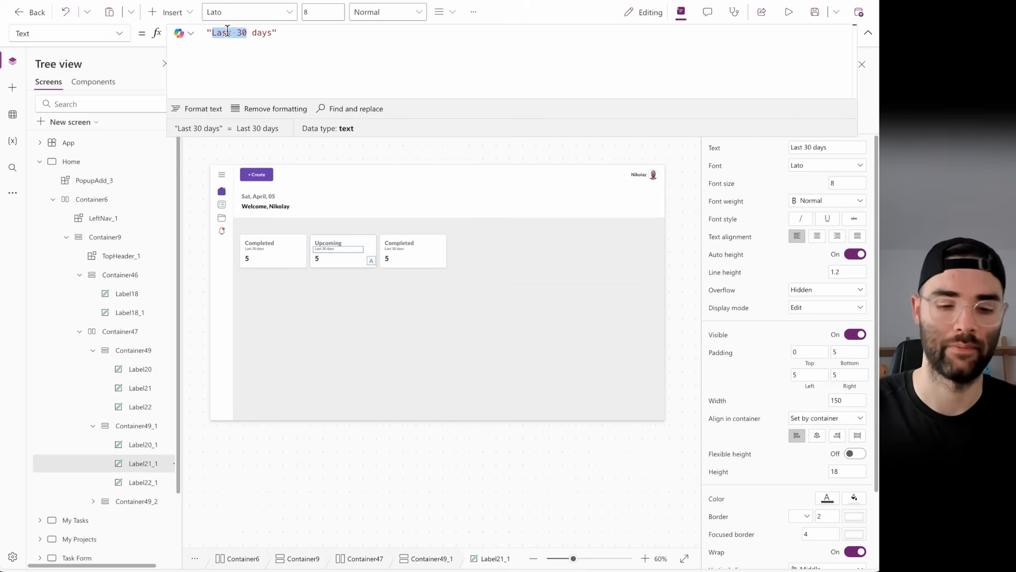
text(Next 7)
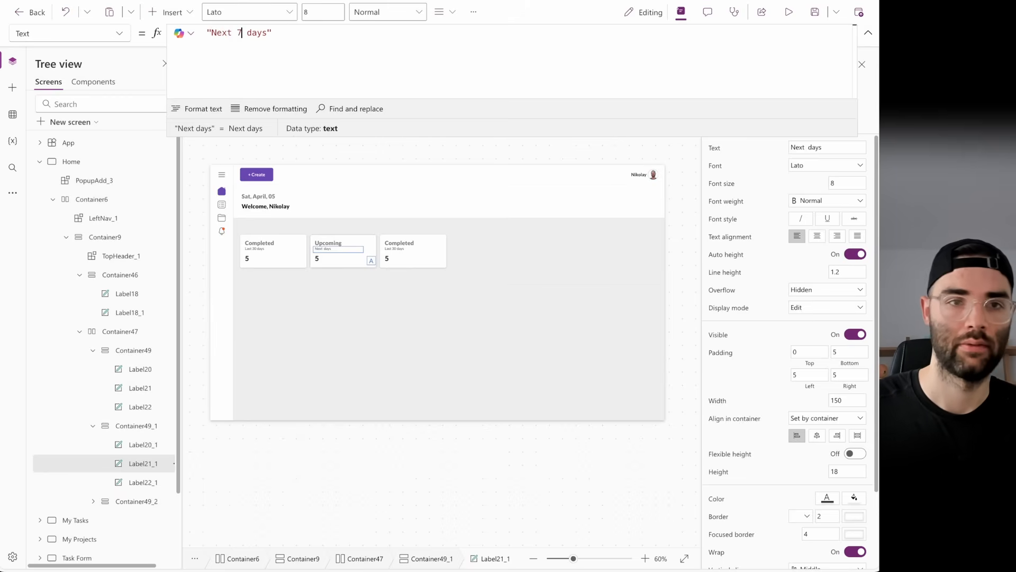
- Change the third card's title to "Overdue" and its subtitle to "All time"
click(399, 244)
click(240, 36)
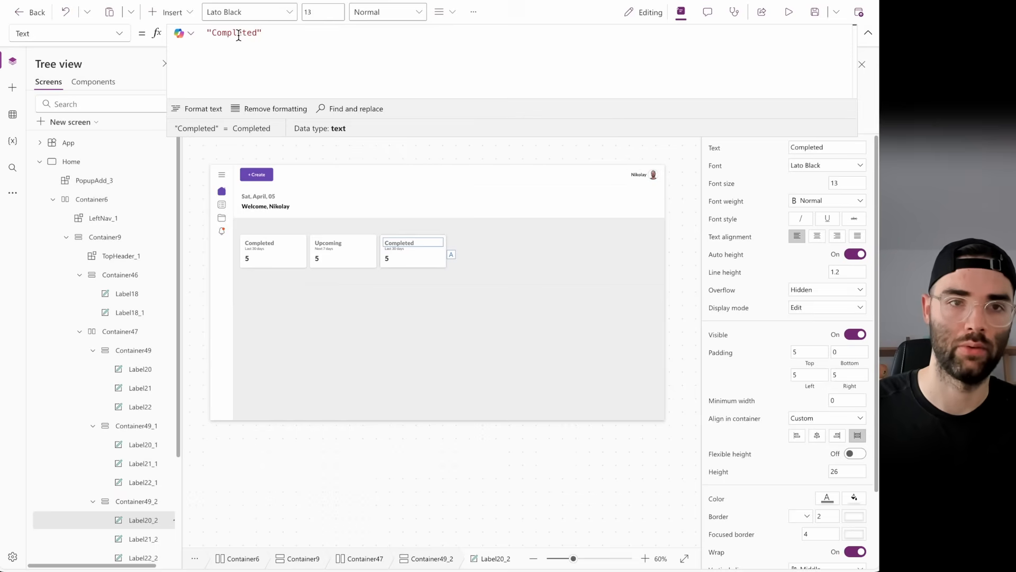
double_click(238, 35)
text(Overdue)
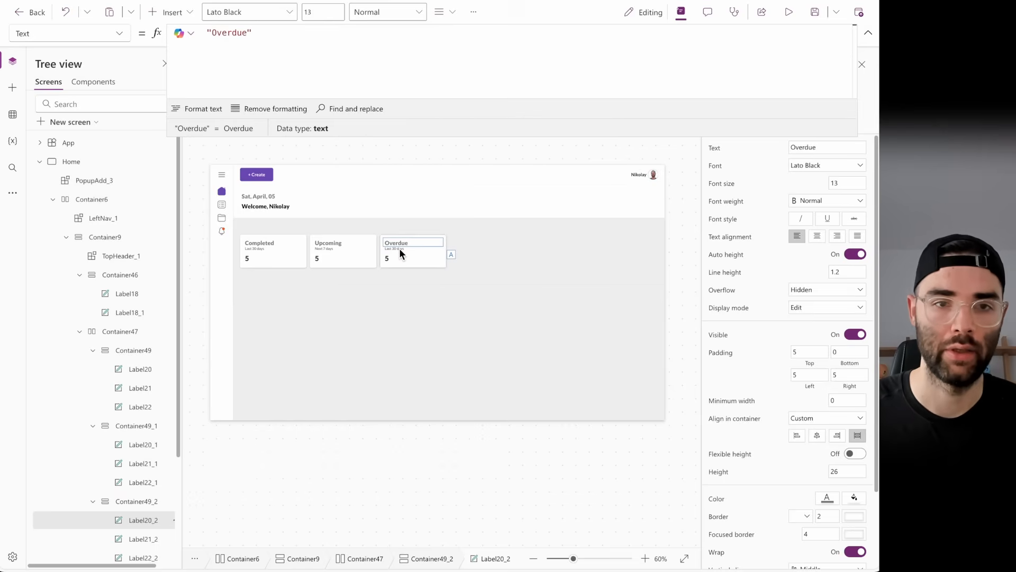
click(399, 247)
drag(273, 33, 212, 33)
text(All )
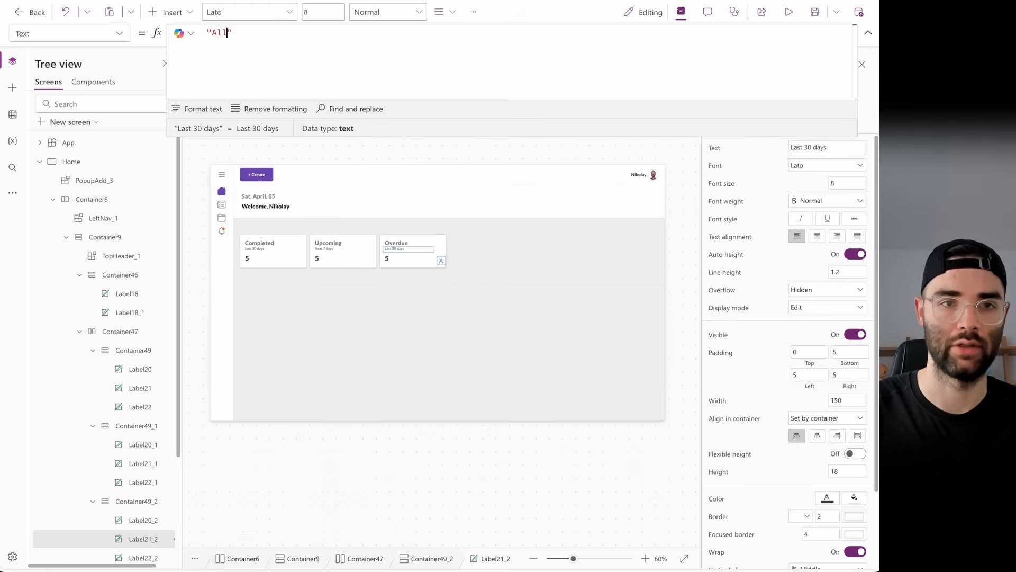
text(time)
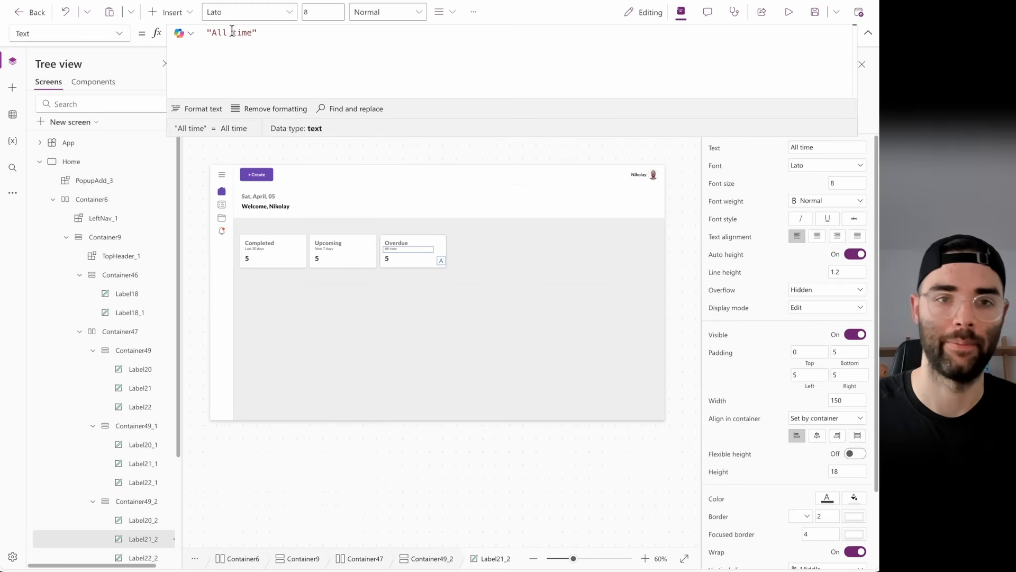
- Preview the Home screen at the Apple iPhone X size, check how the cards wrap, and close the preview
click(394, 225)
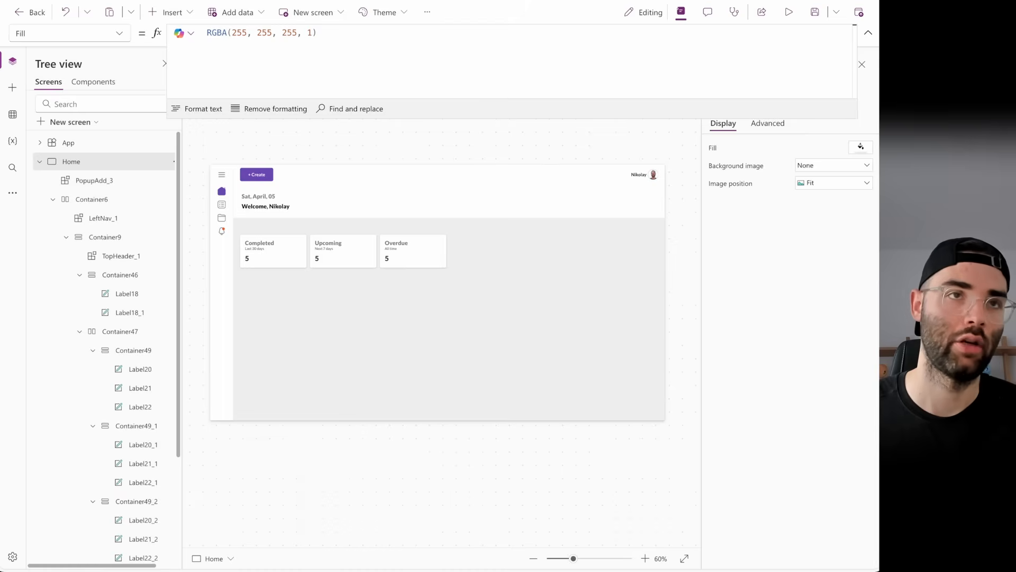
click(789, 13)
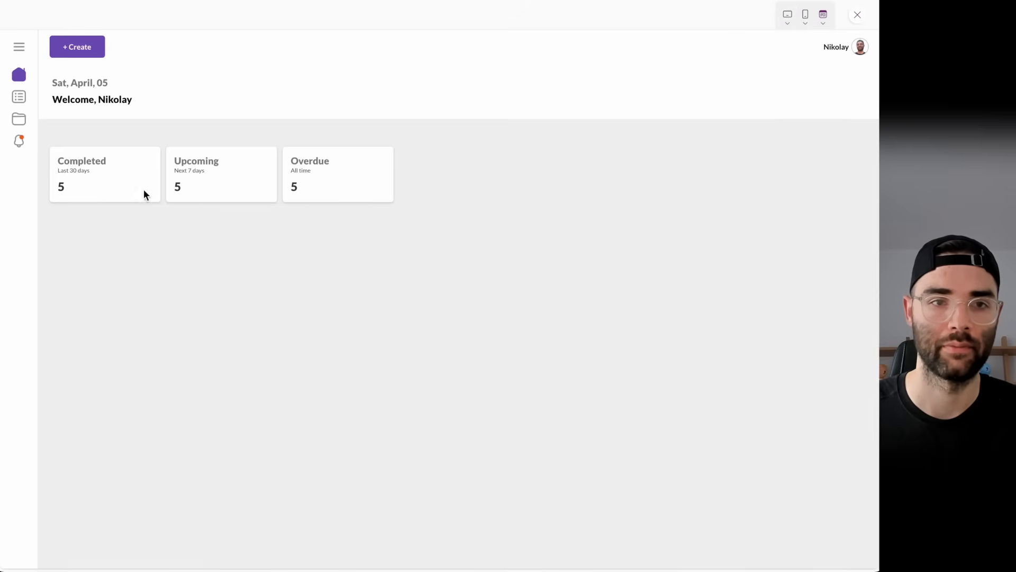
click(806, 16)
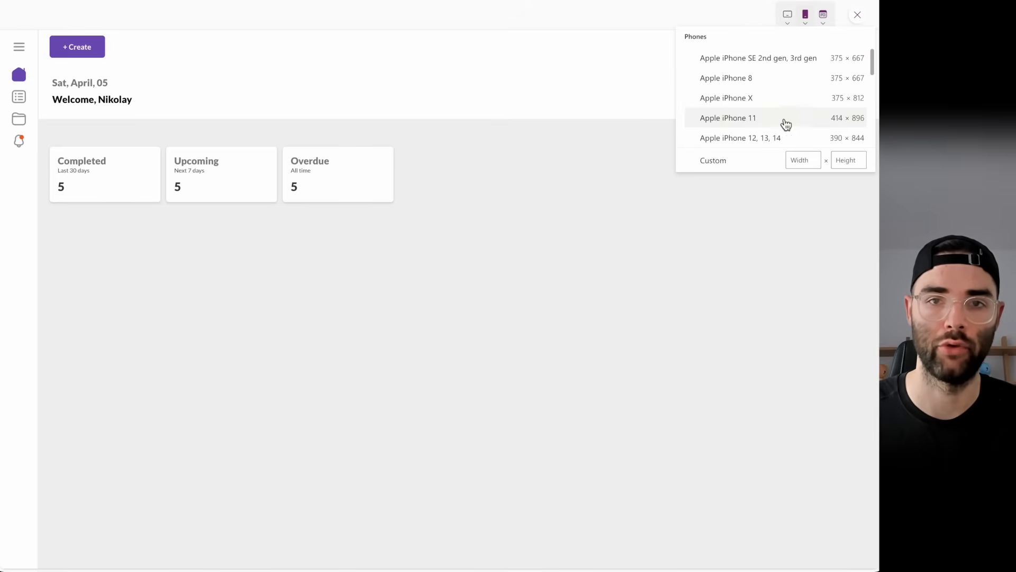
click(751, 99)
click(495, 322)
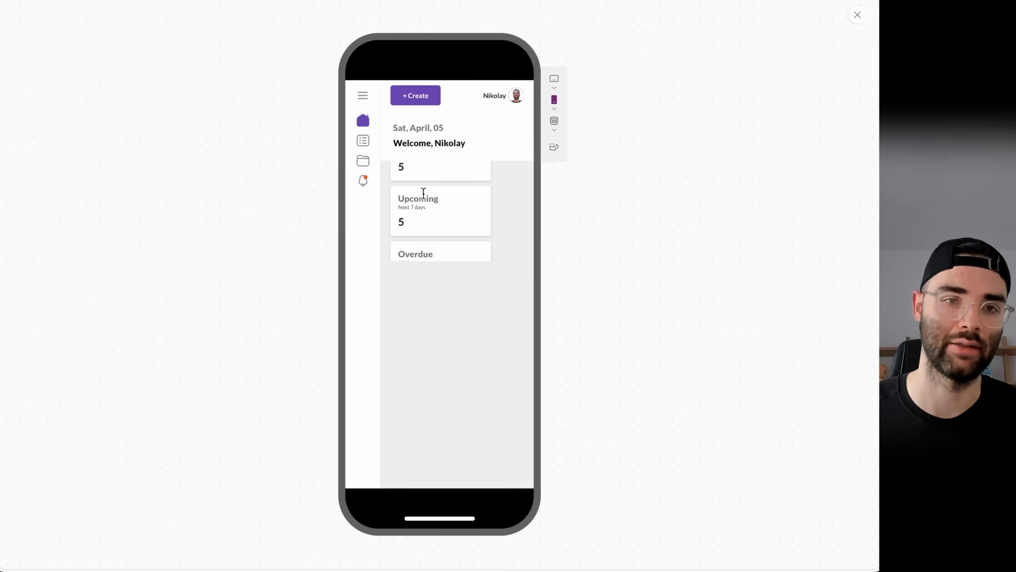
click(857, 15)
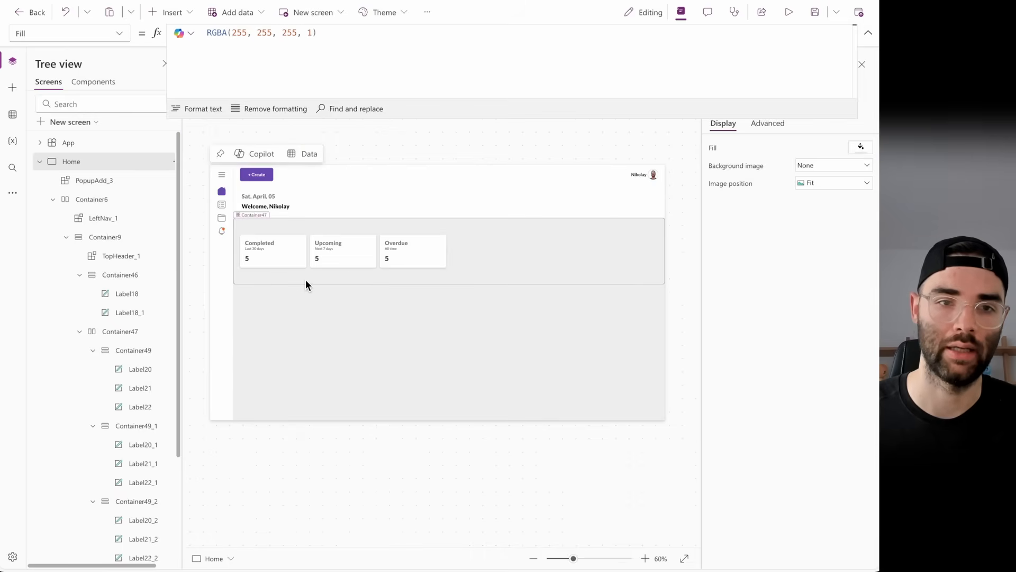
- Copy the name of the "Overdue" card's container, Container49_2
click(513, 253)
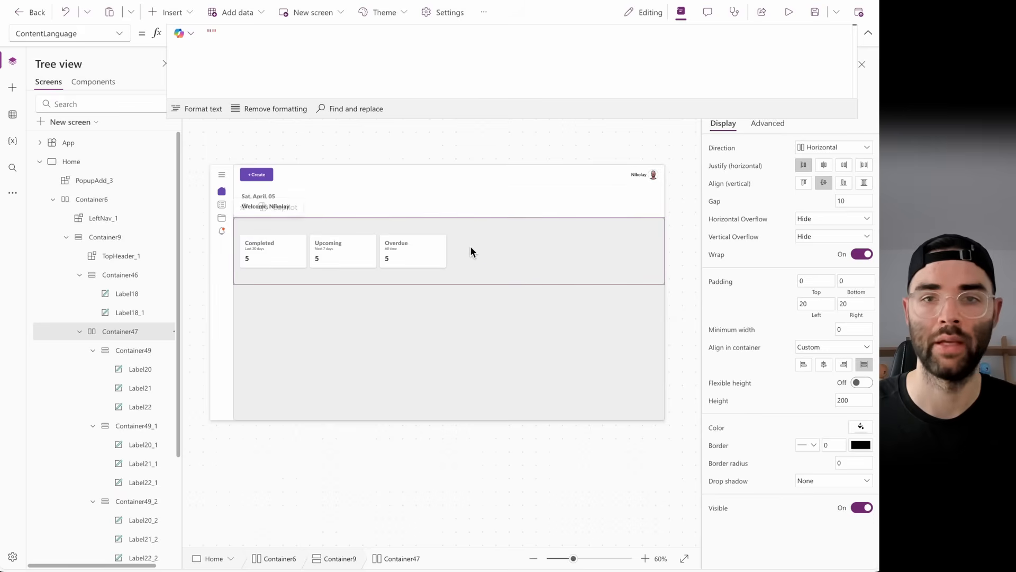
click(414, 264)
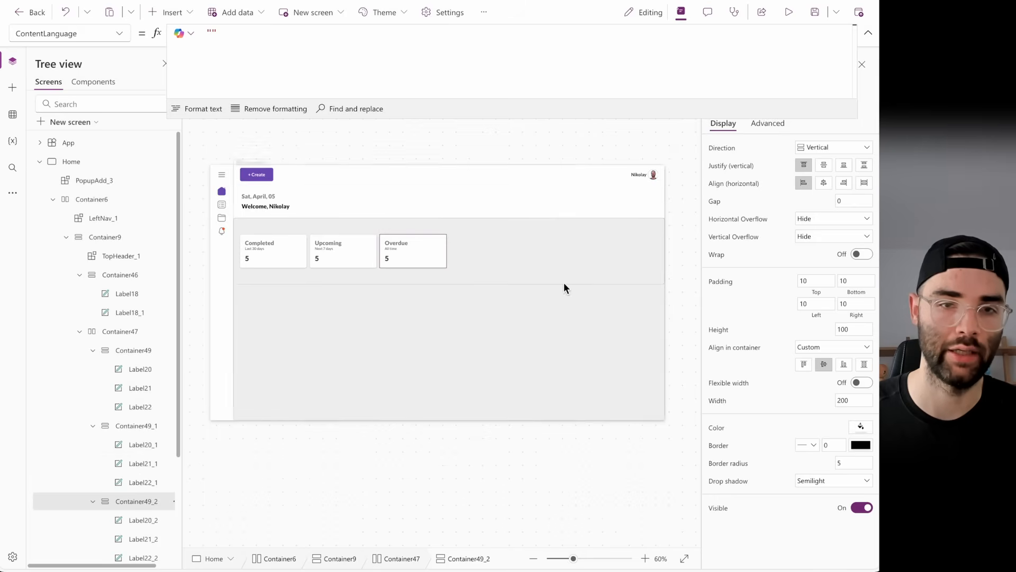
double_click(142, 501)
key(ctrl+c)
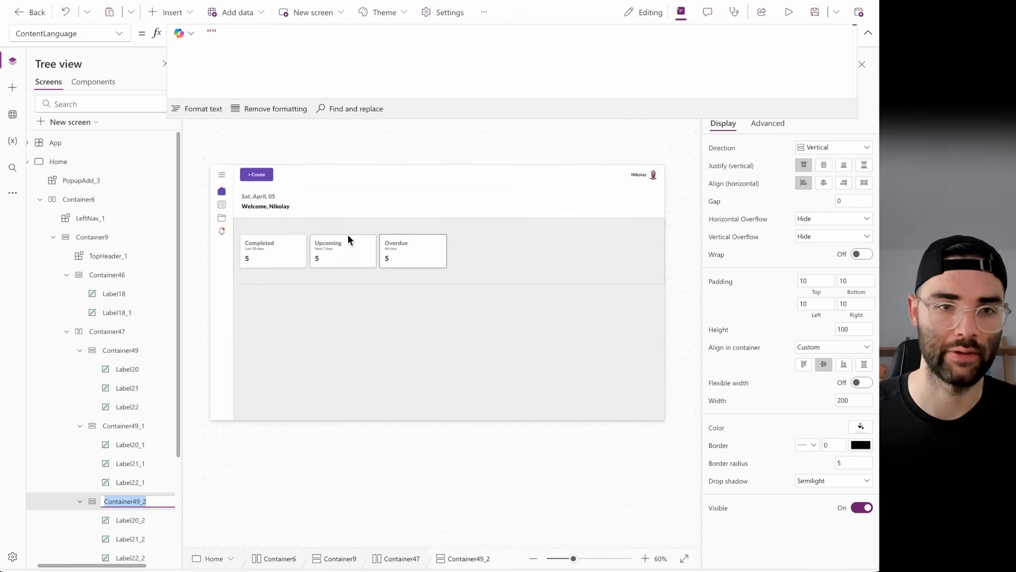
- Set the height of the container around the cards to Container49_2.Y + Container49_2.Height and check it in the phone preview
click(497, 254)
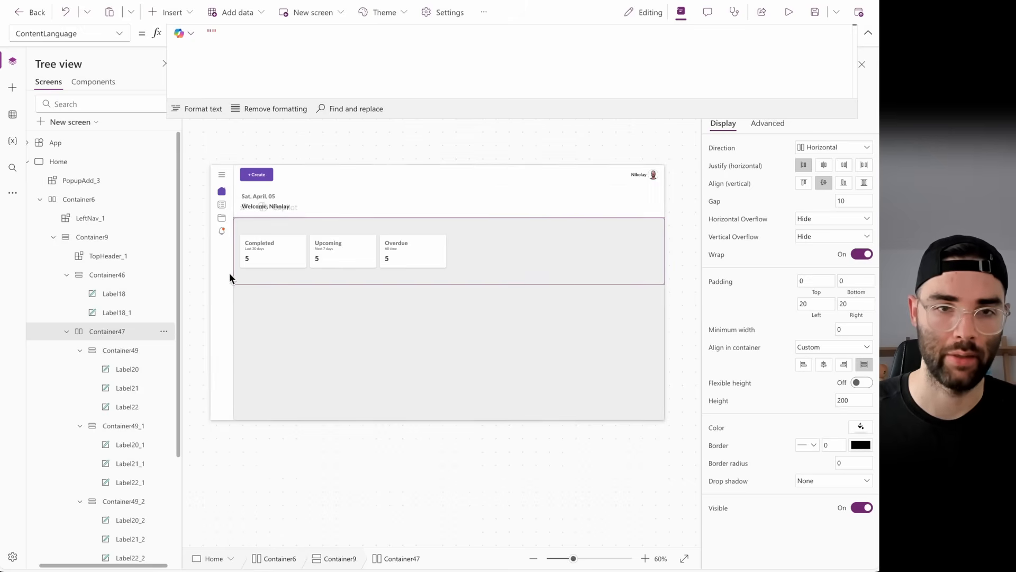
click(732, 401)
drag(222, 33, 195, 32)
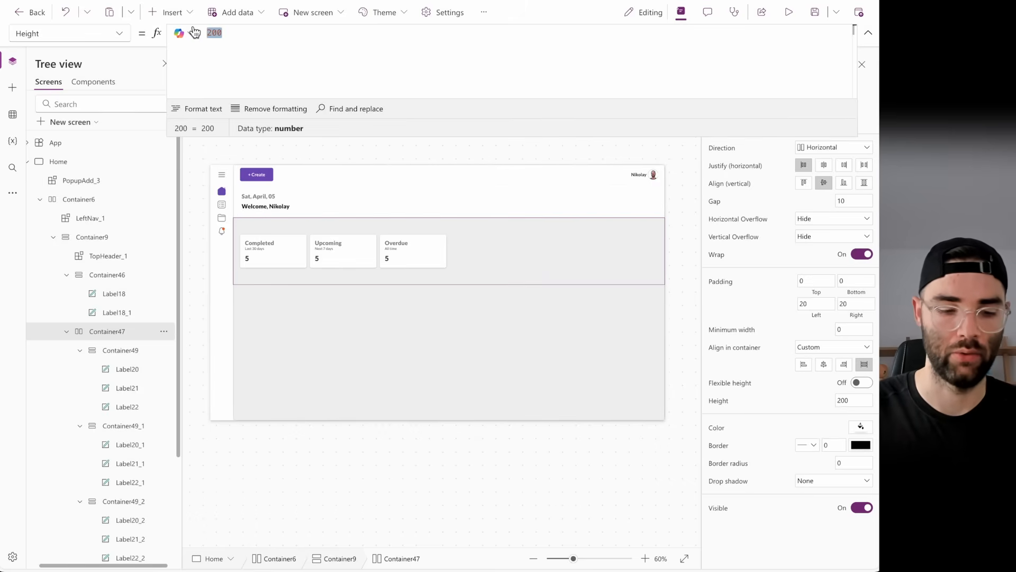
key(ctrl+v)
text(.)
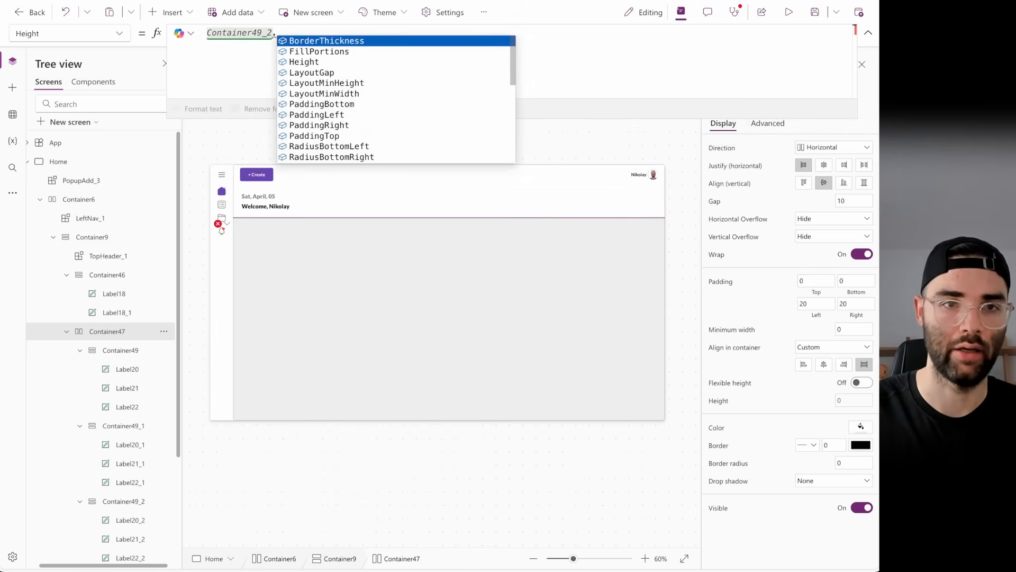
text(Y +)
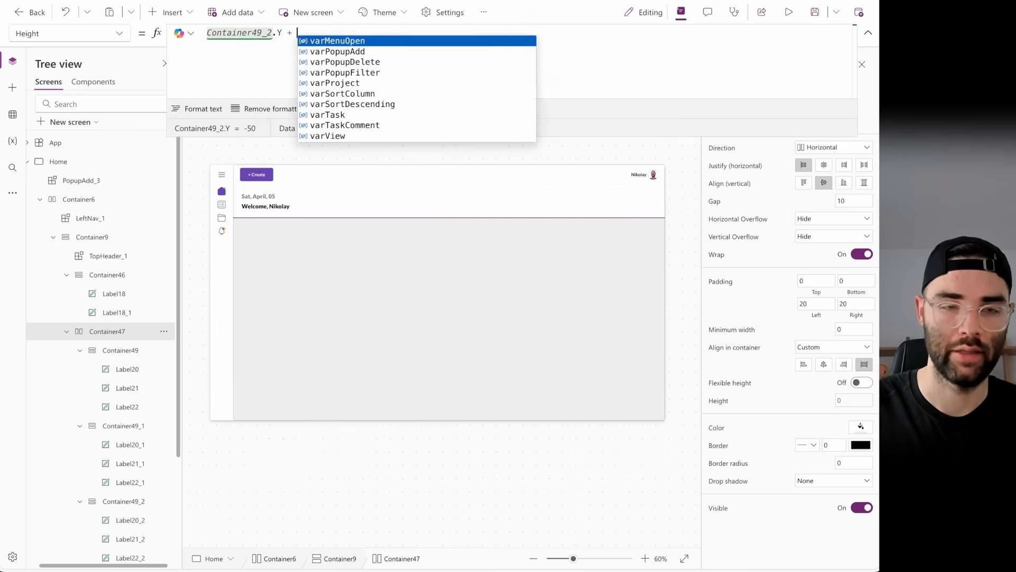
key(ctrl+v)
text(.He)
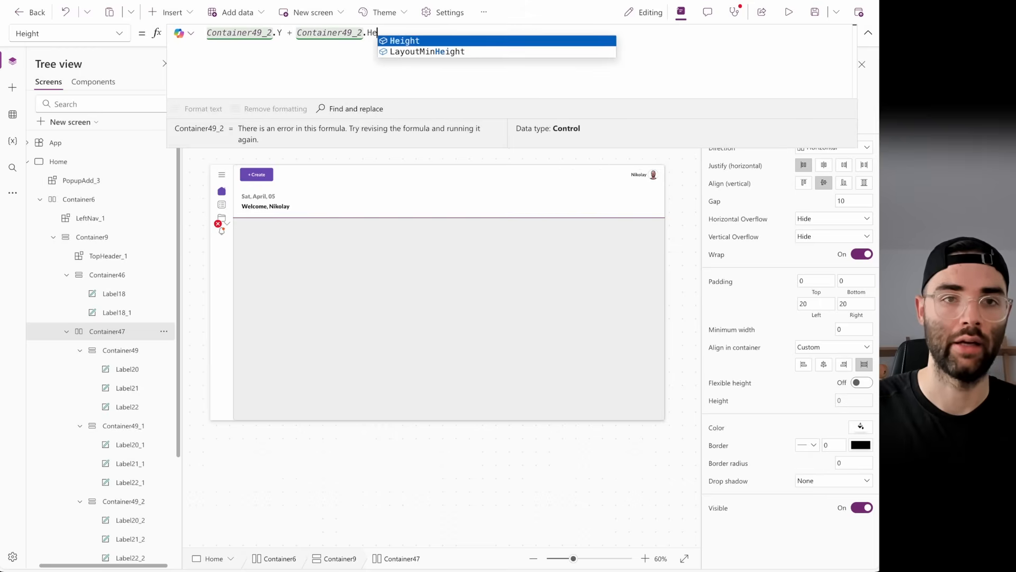
text(ight)
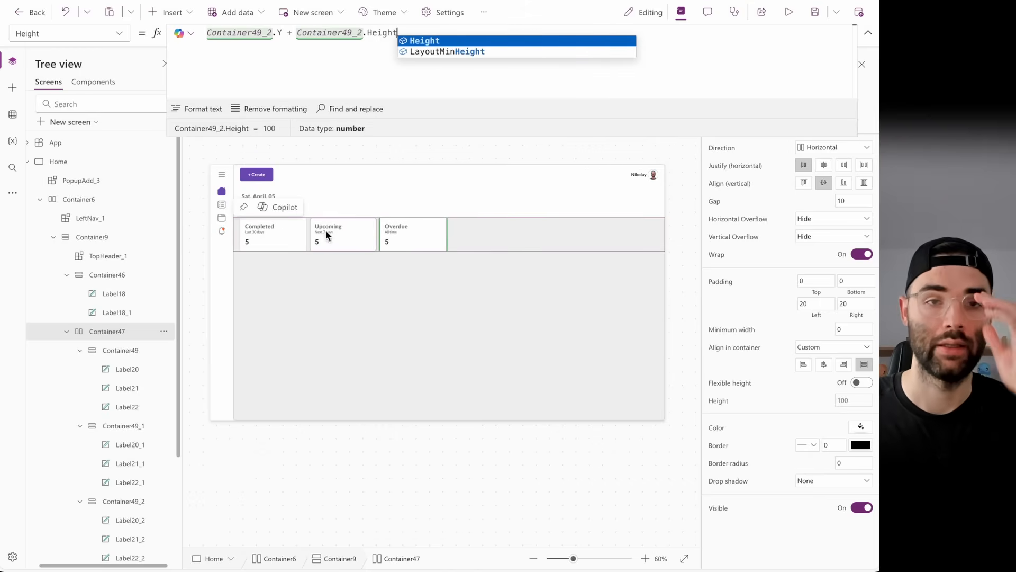
click(790, 13)
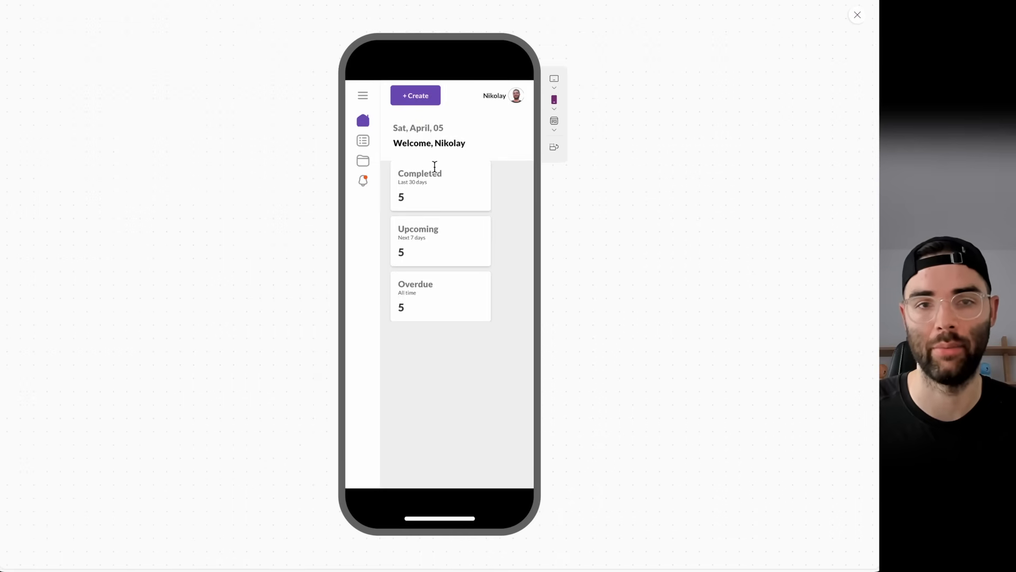
click(857, 17)
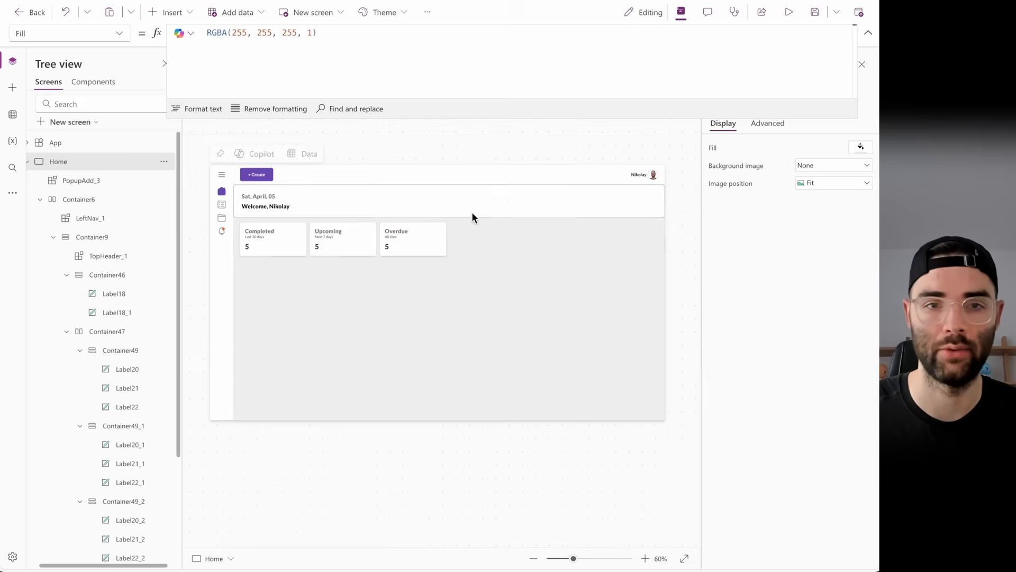
- Extend the card row's height formula to Container49_2.Y + Container49_2.Height + 10
click(516, 237)
click(398, 41)
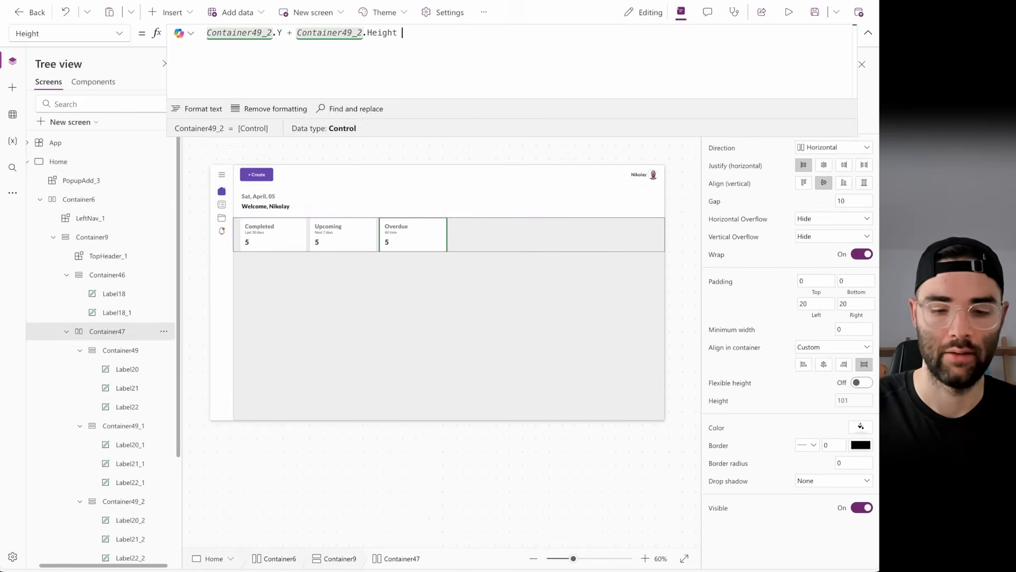
text(10)
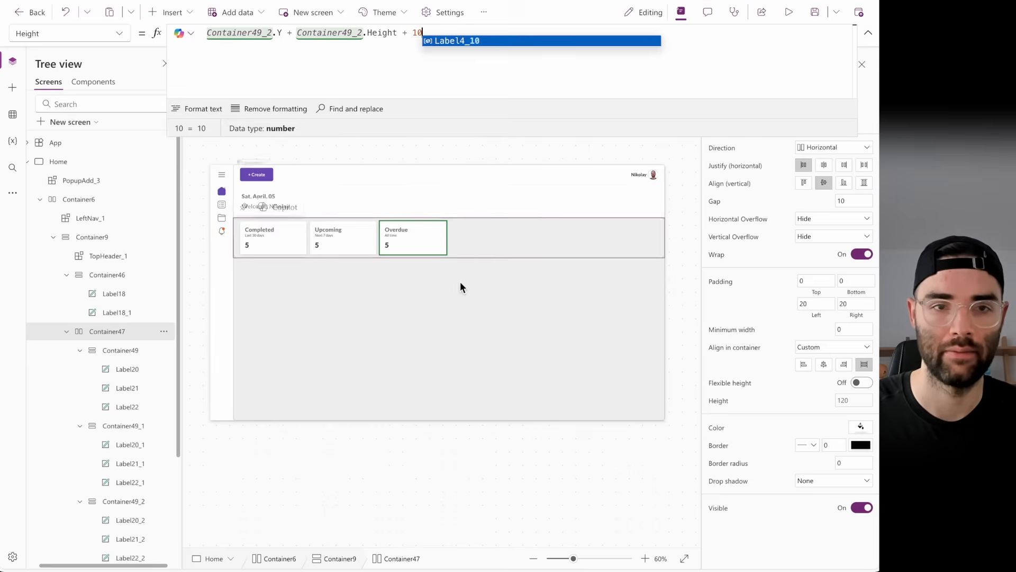
- Preview the Home screen on the phone in portrait and landscape orientation, and close the preview
click(792, 15)
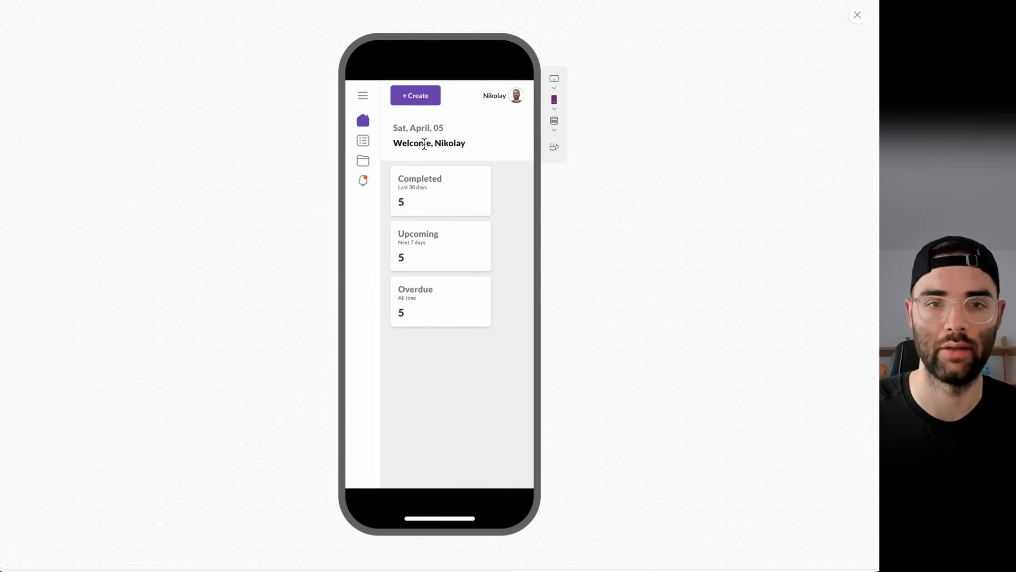
click(554, 147)
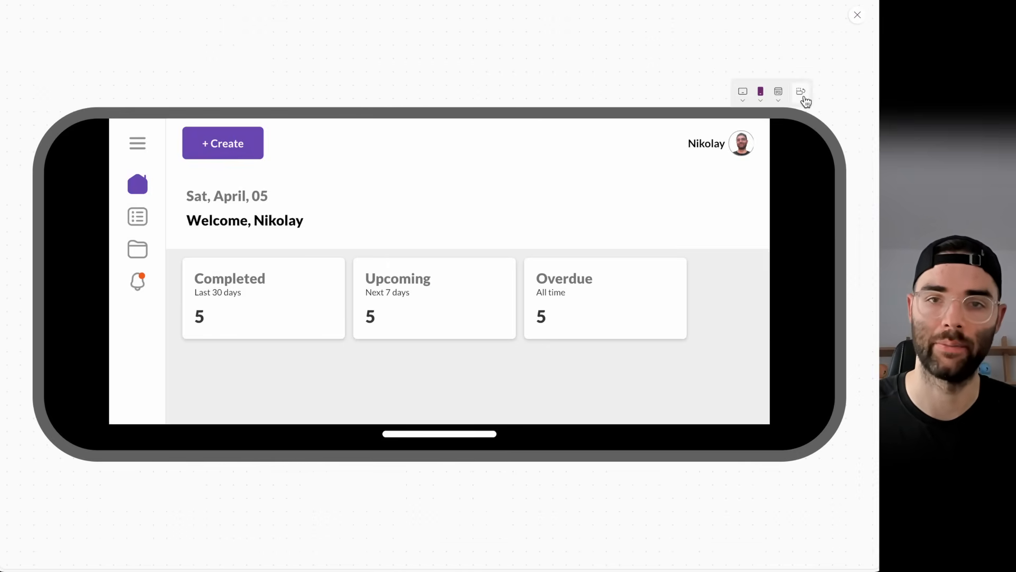
click(801, 95)
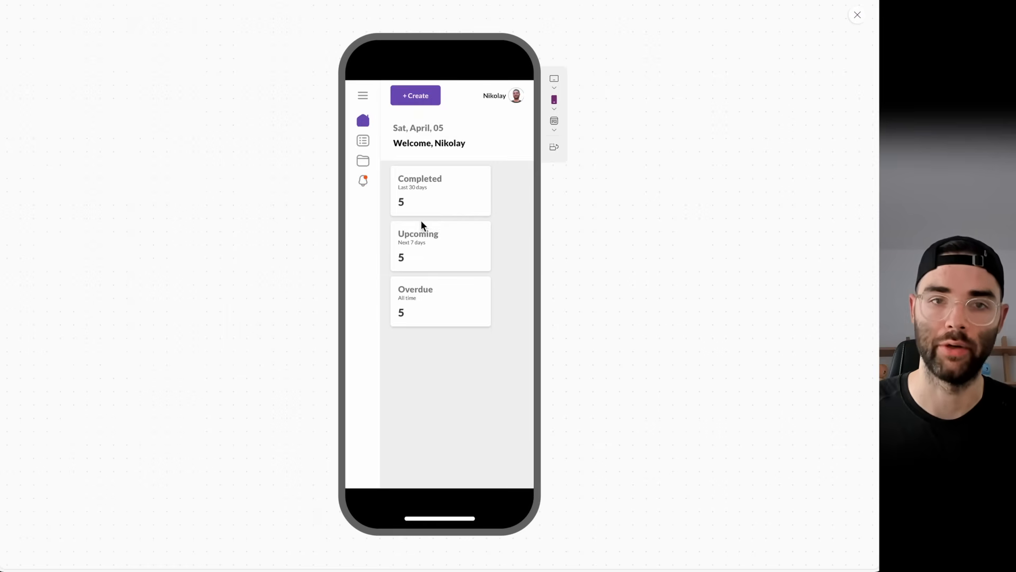
click(858, 14)
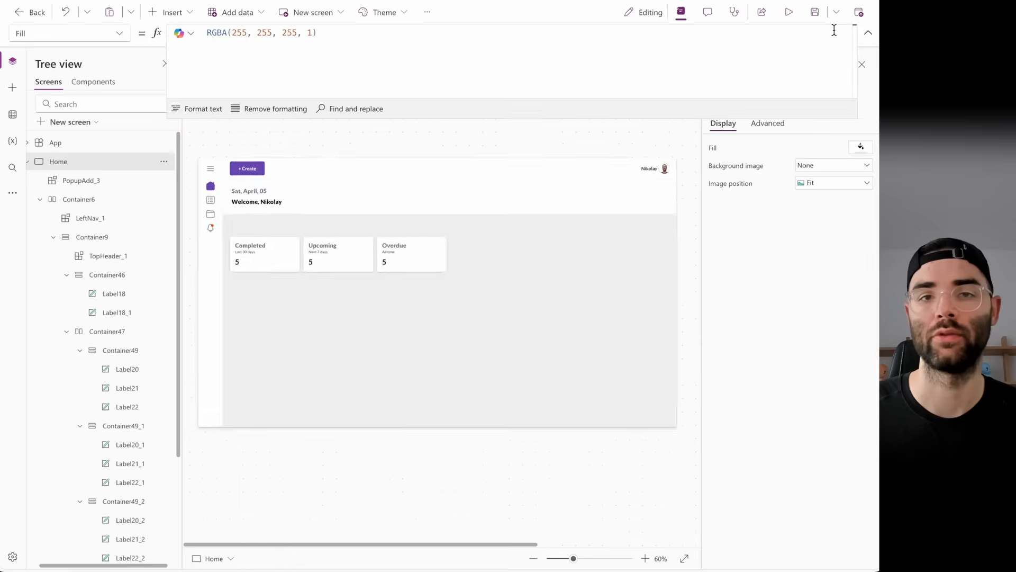
- Replace the Completed card's width with a Switch formula on Home.Size, starting with the match value 1
click(299, 253)
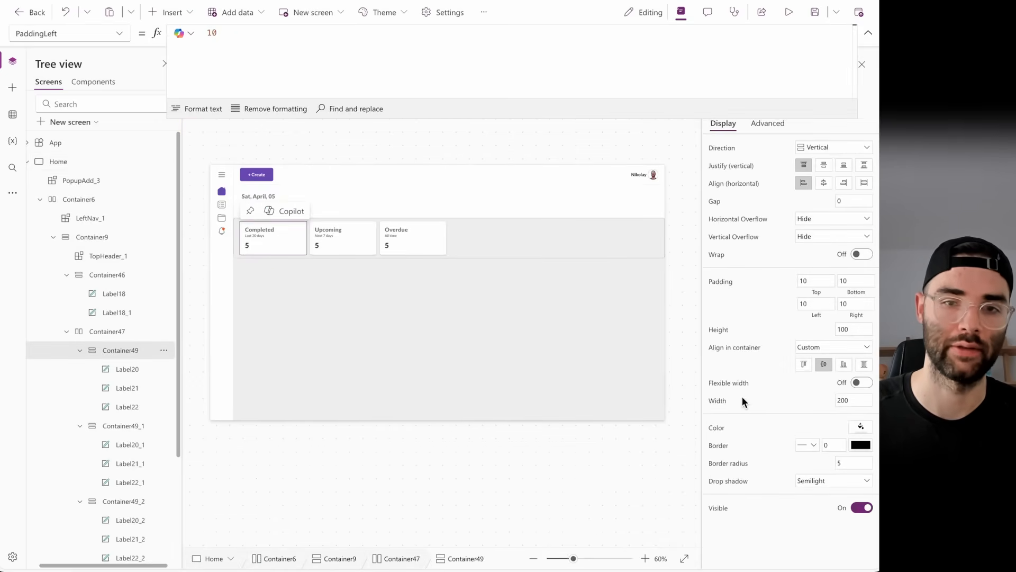
click(720, 404)
drag(224, 33, 195, 35)
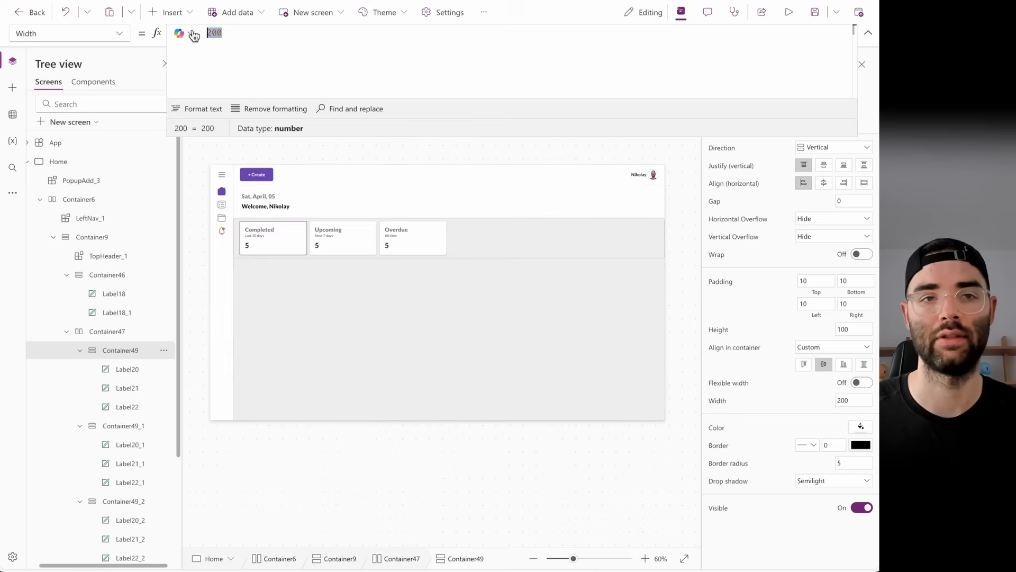
text(S)
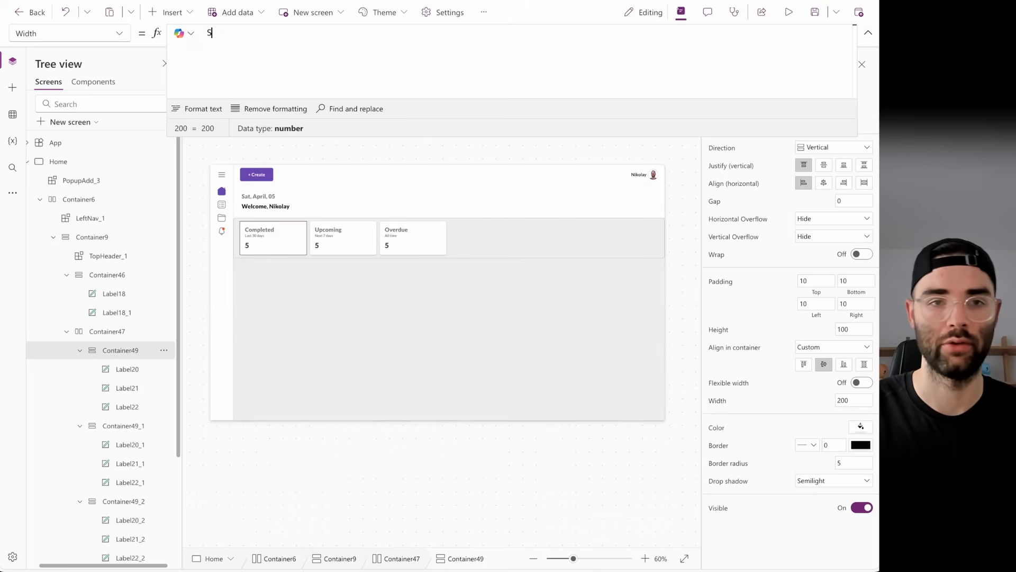
text(witch()
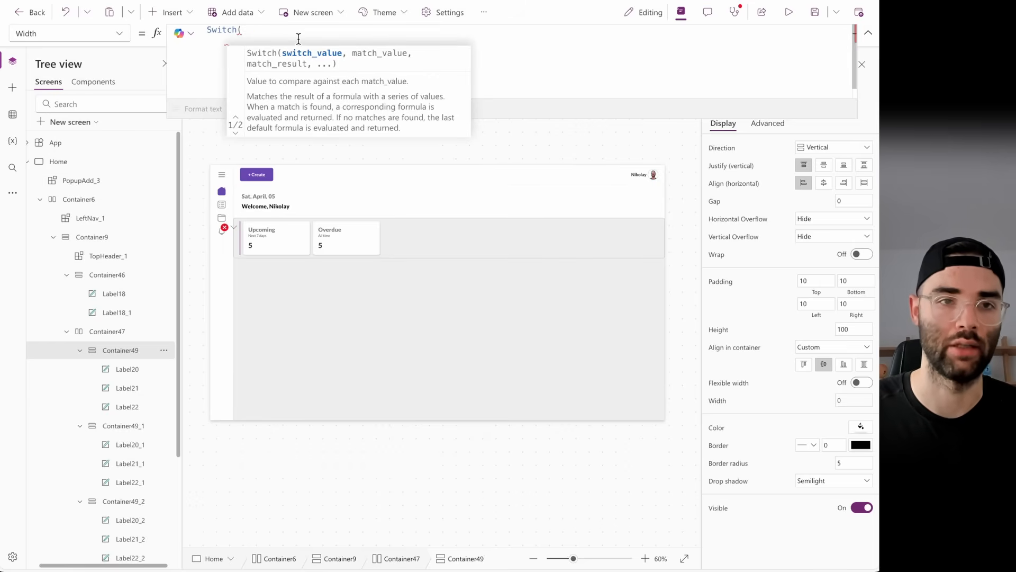
text(Home)
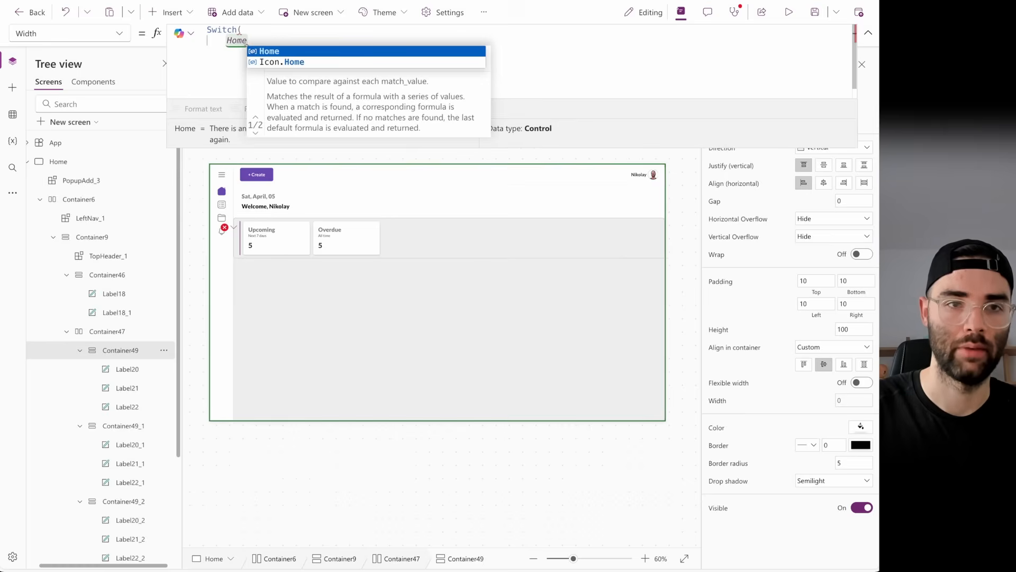
text(.Size)
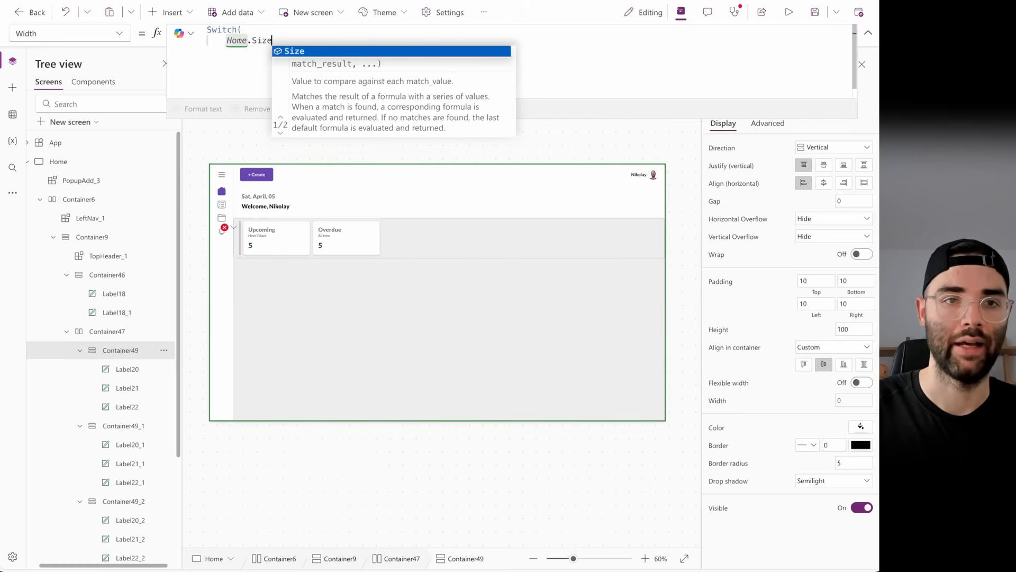
text(, )
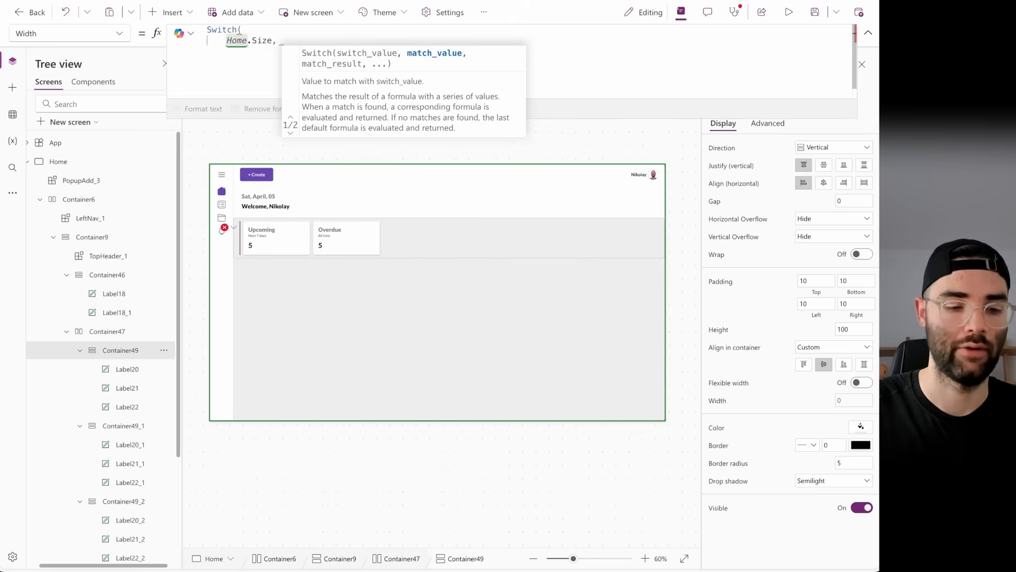
text(1)
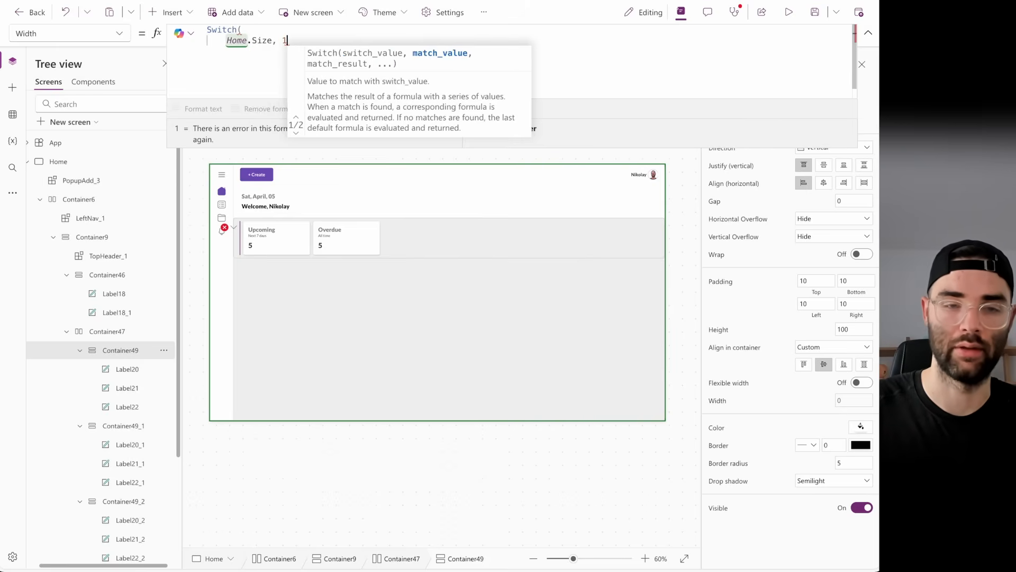
text(,)
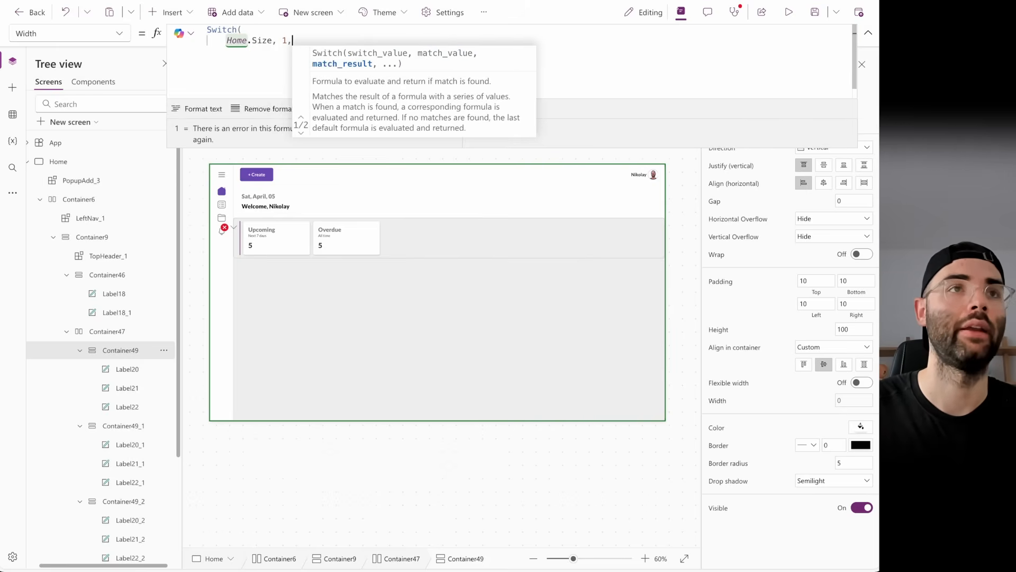
- Give size 1 in the Completed card's width formula the result (Parent.Width - 50)/2
text( (Parent.Width)
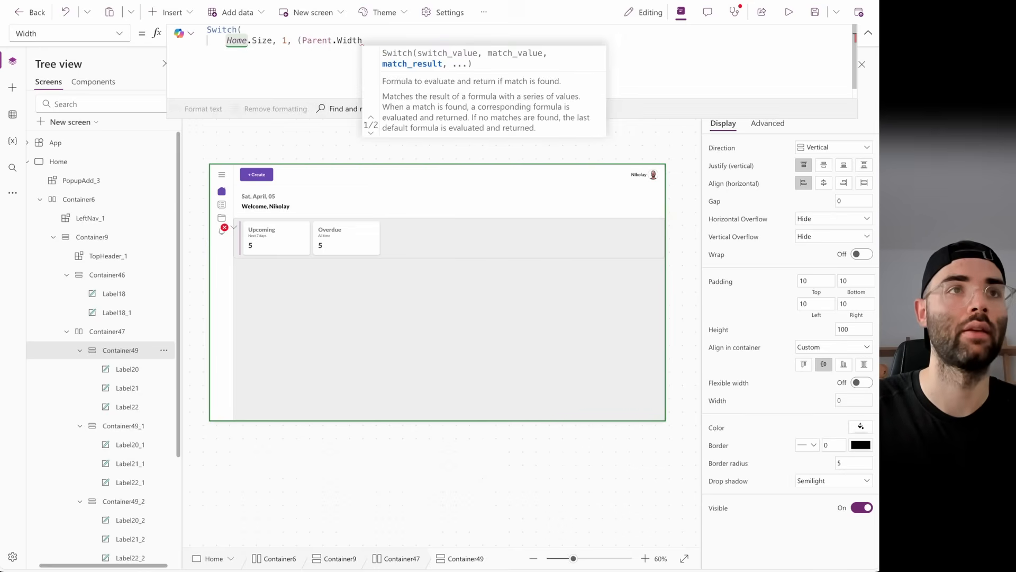
text( -)
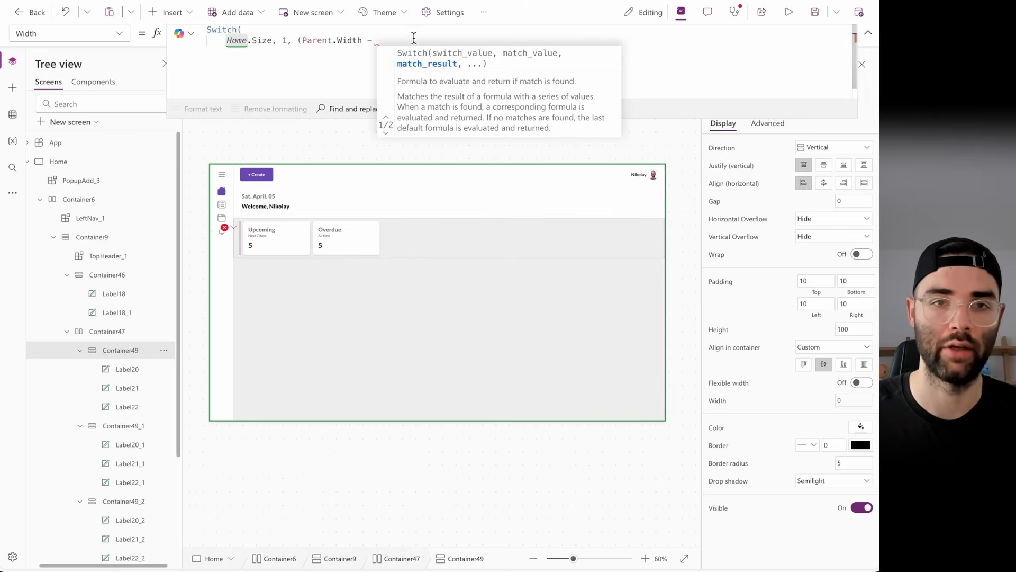
text(40)
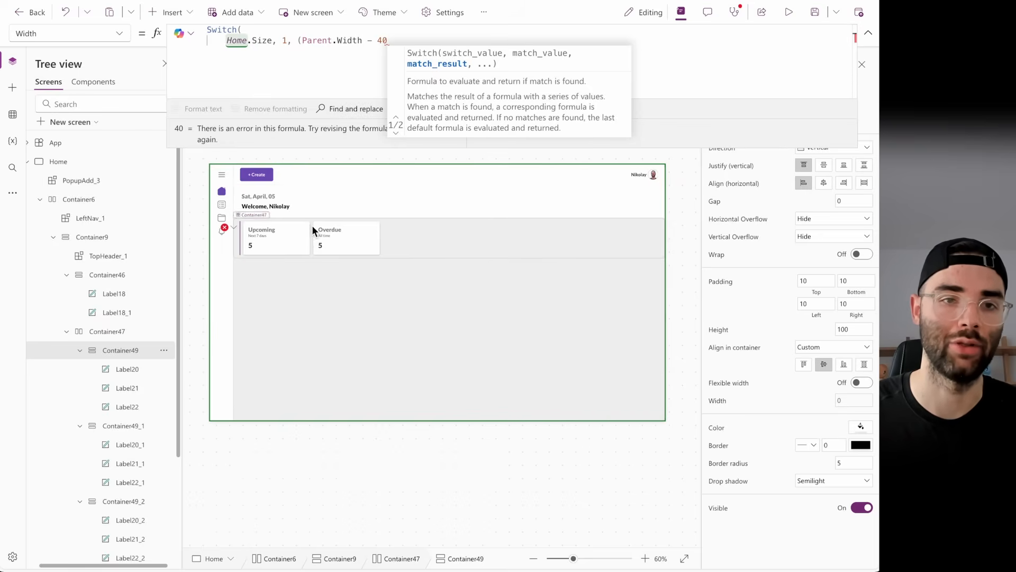
click(393, 40)
key(BackSpace)
key(BackSpace)
text(50)
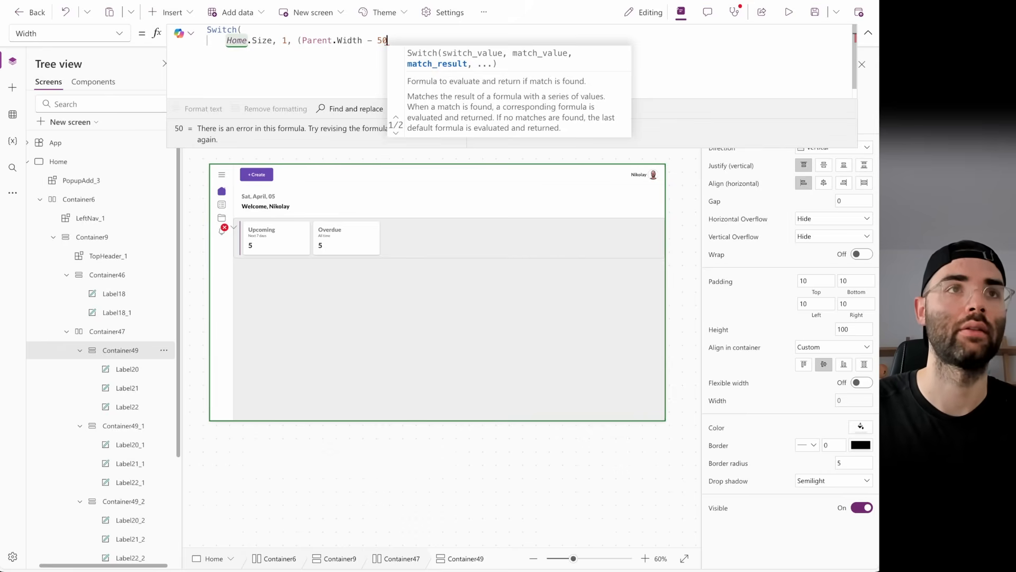
text())
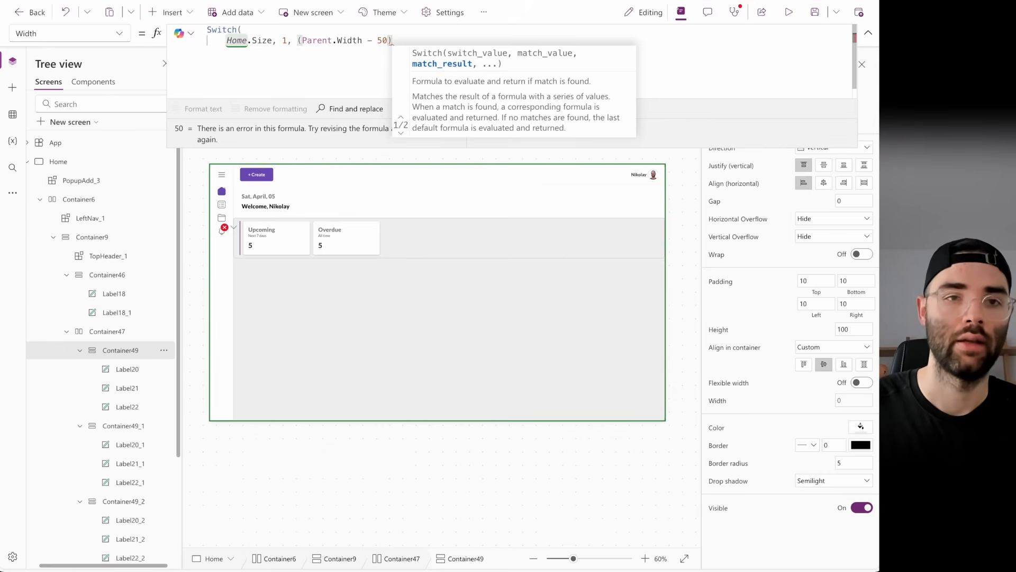
text(/)
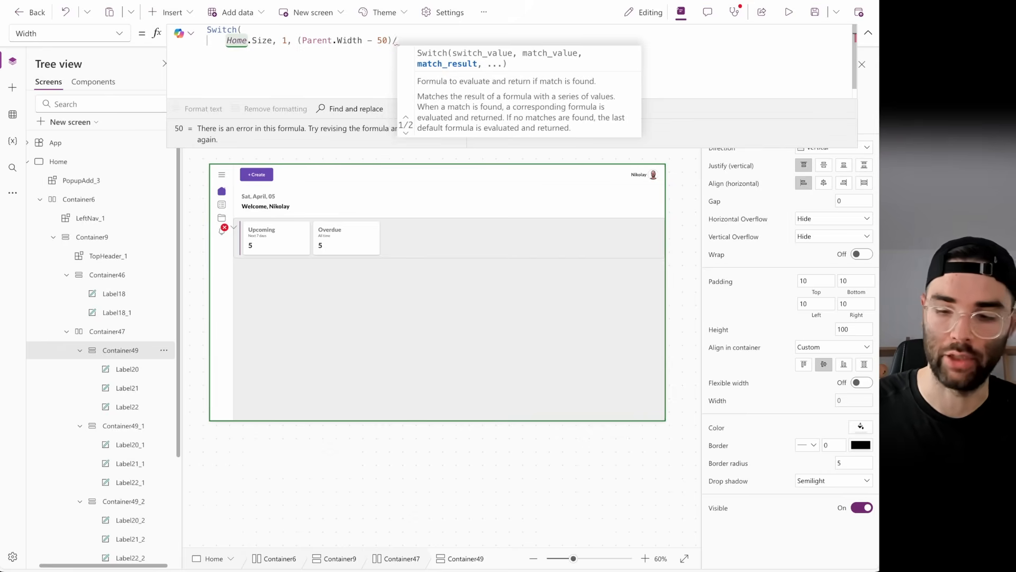
text(2)
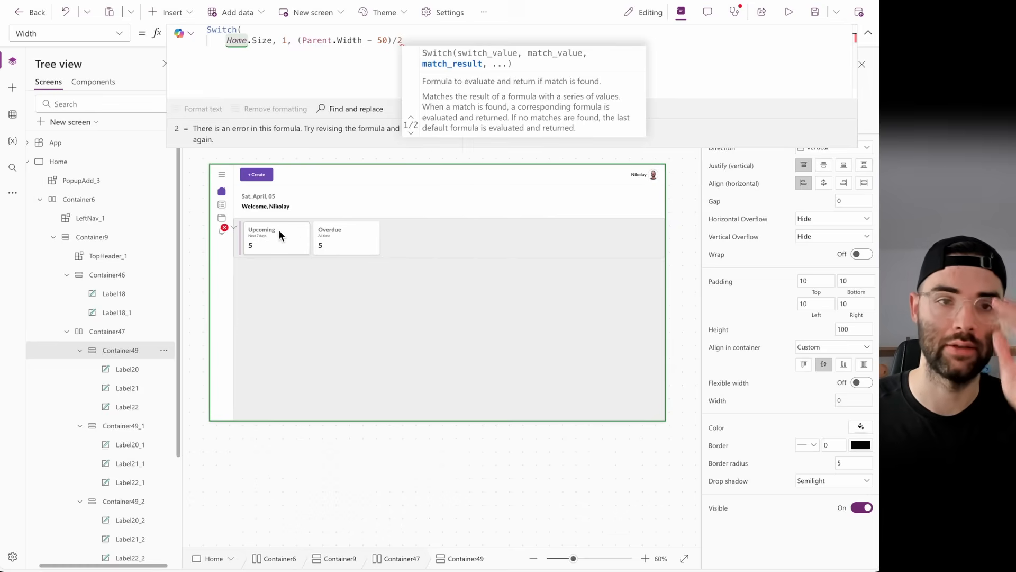
text(,)
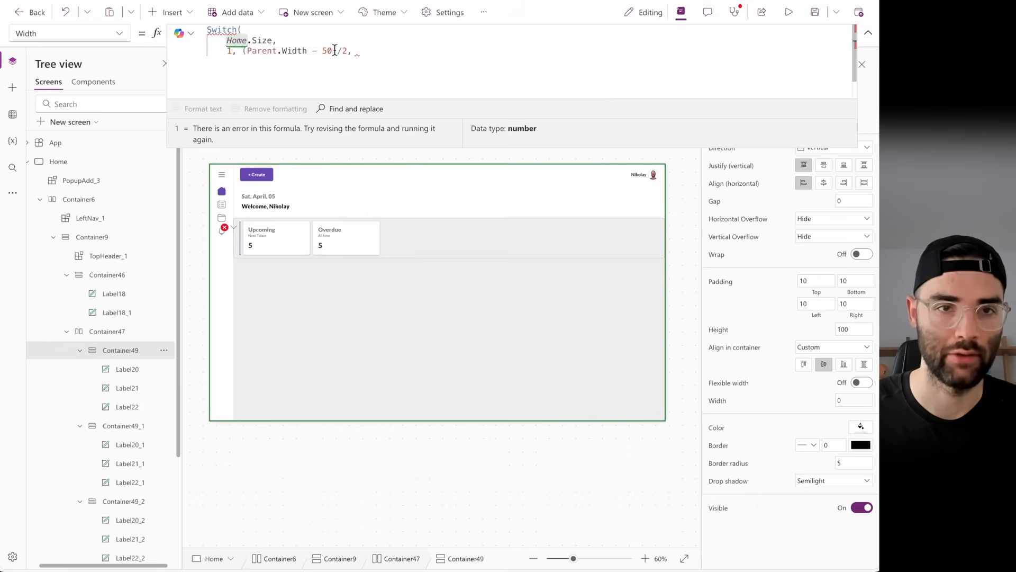
- Complete the Completed card's width formula with (Parent.Width - 50)/2 for size 2 and a default of 200
key(shift+Return)
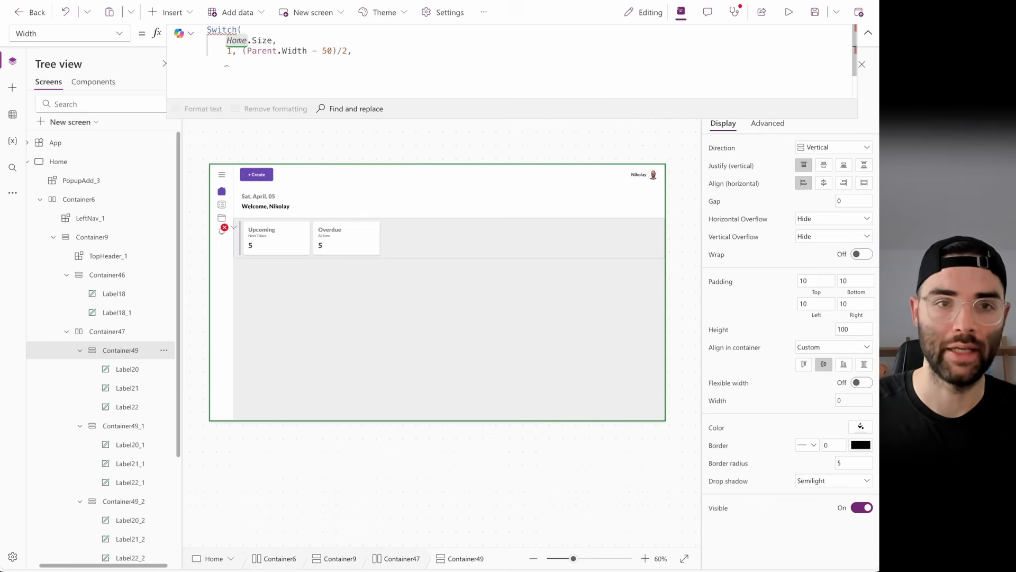
text(2,)
drag(242, 51, 352, 52)
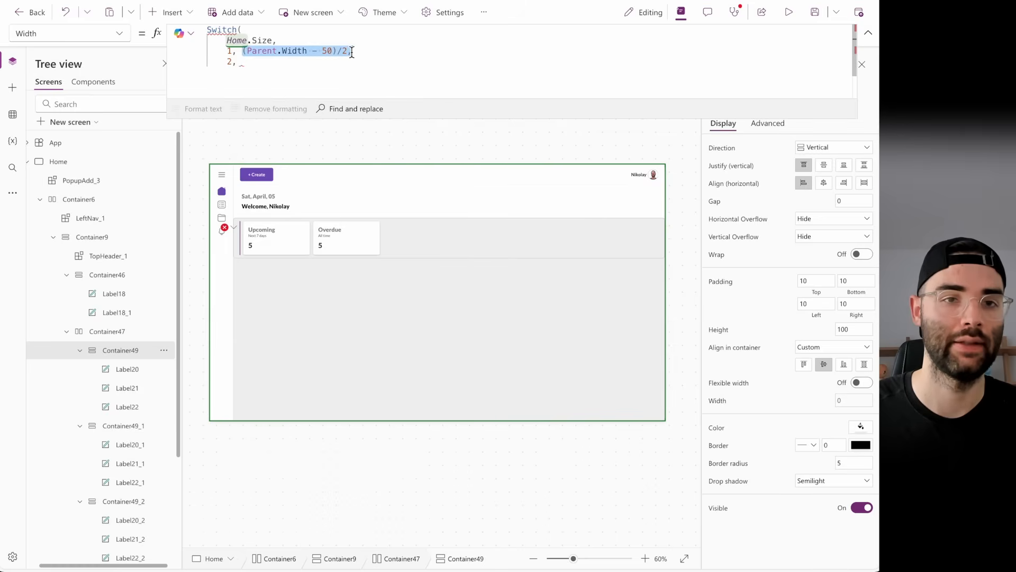
click(296, 62)
text((Parent.Width - 50)/2,)
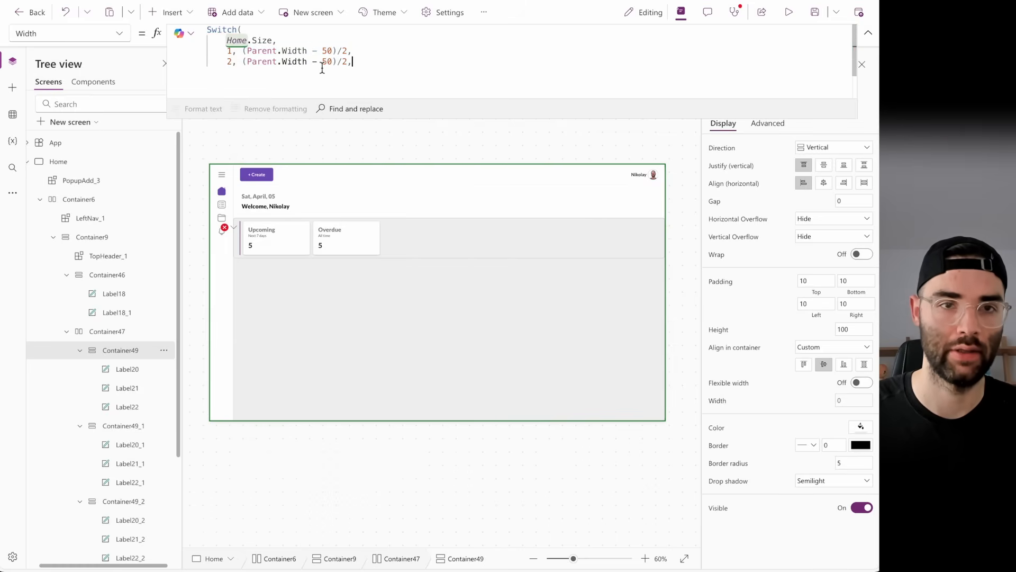
key(Return)
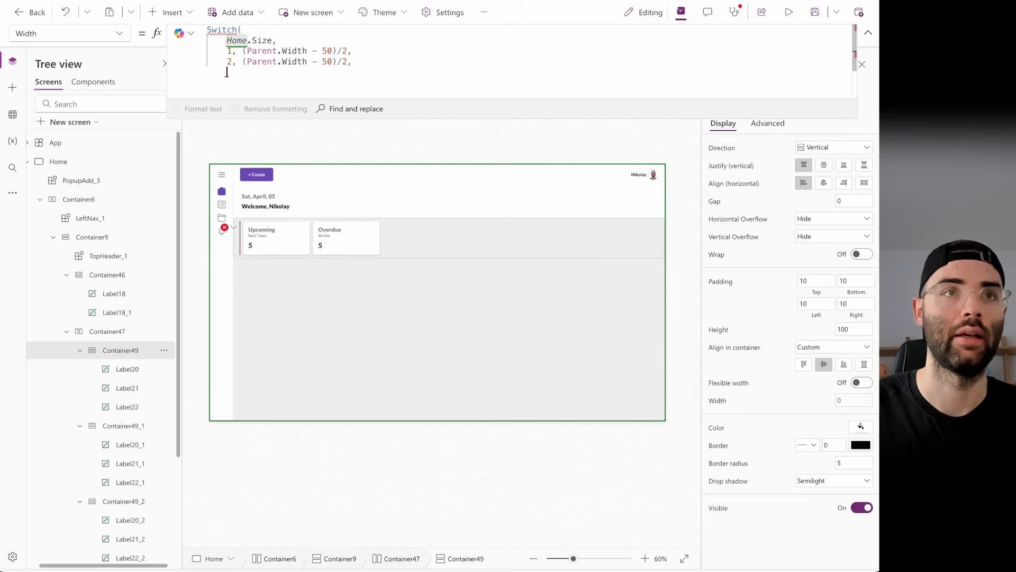
text(200)
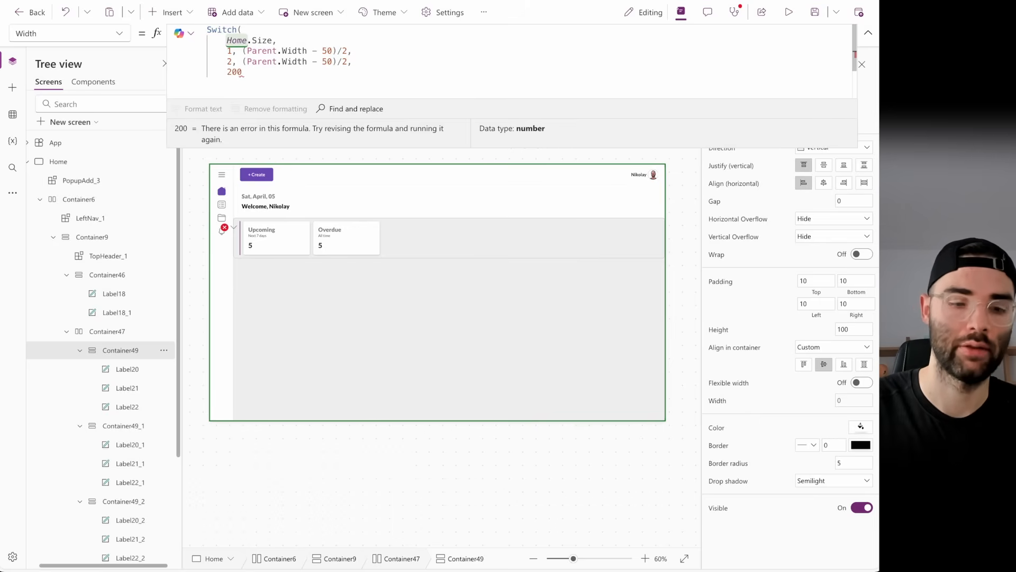
key(Return)
text())
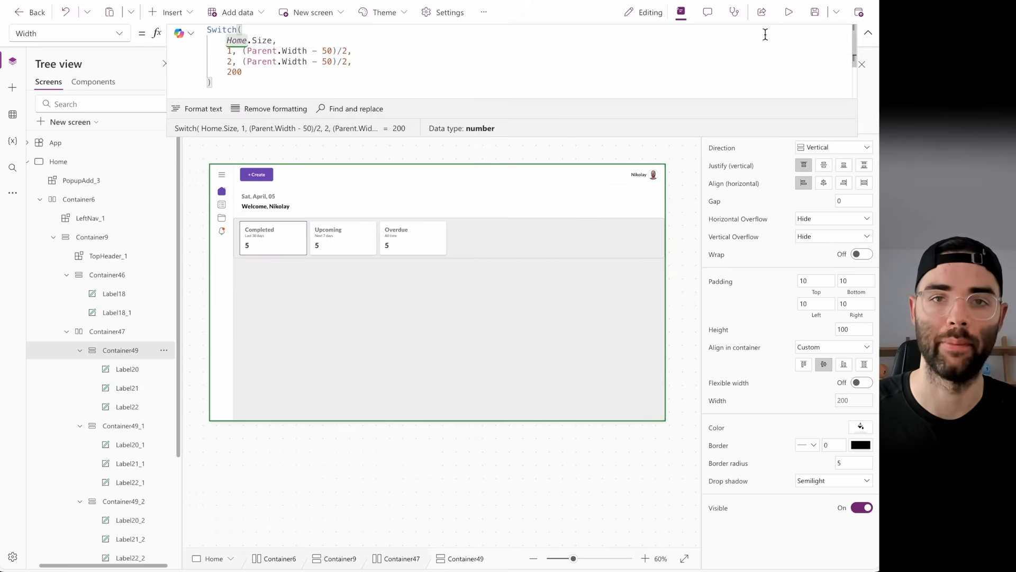
- Check the Completed card's width in the phone preview, and return to the card's width formula
click(783, 20)
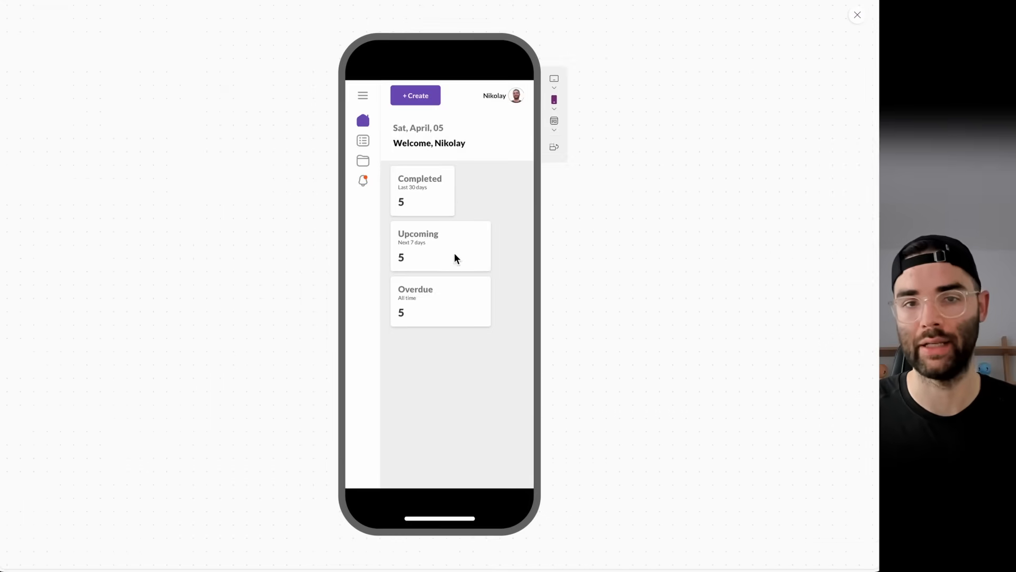
click(857, 16)
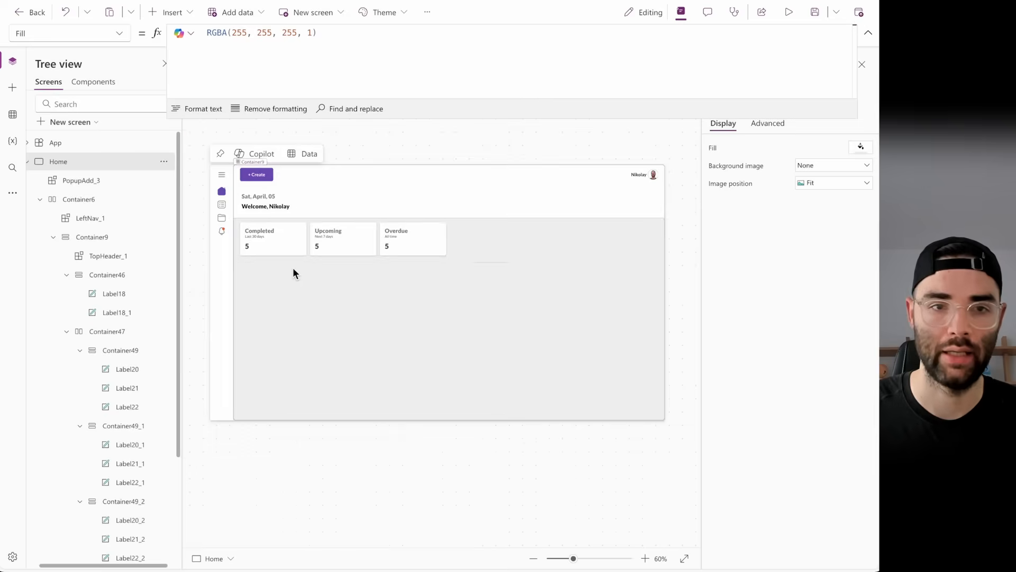
click(285, 251)
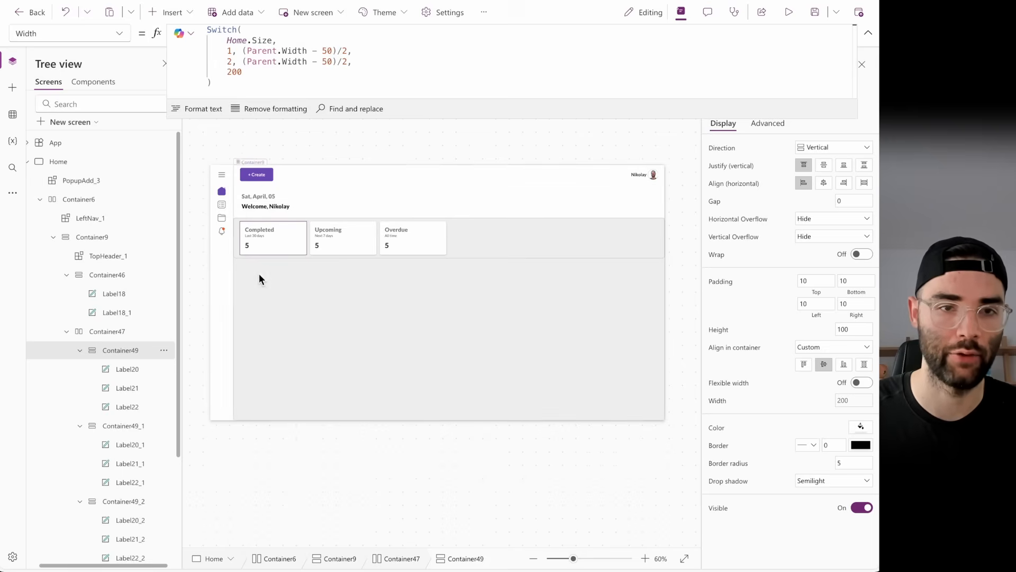
- Set the Upcoming card's width to Container49.Width so it follows the Completed card
click(317, 252)
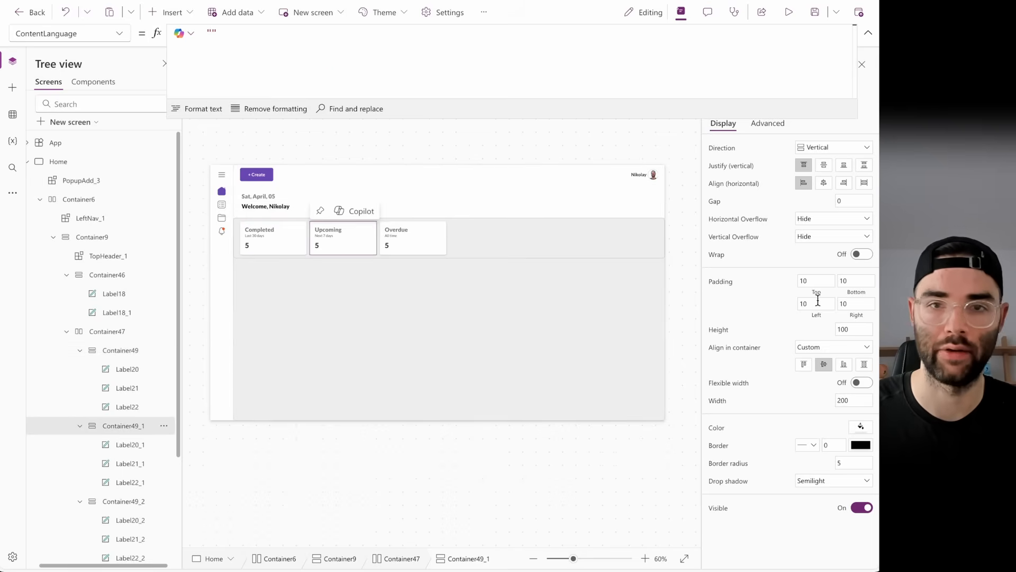
click(726, 406)
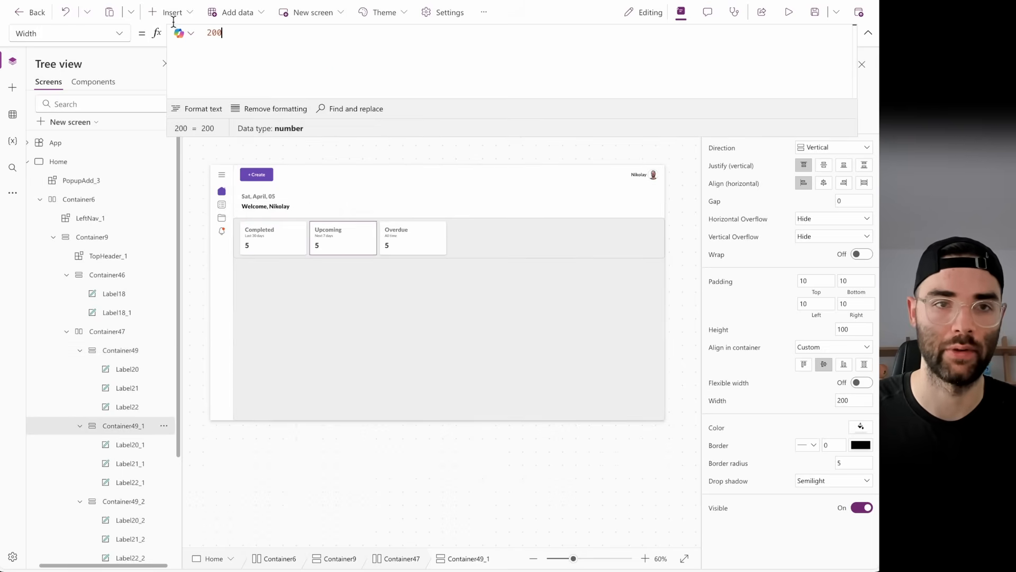
key(ctrl+a)
text(2container)
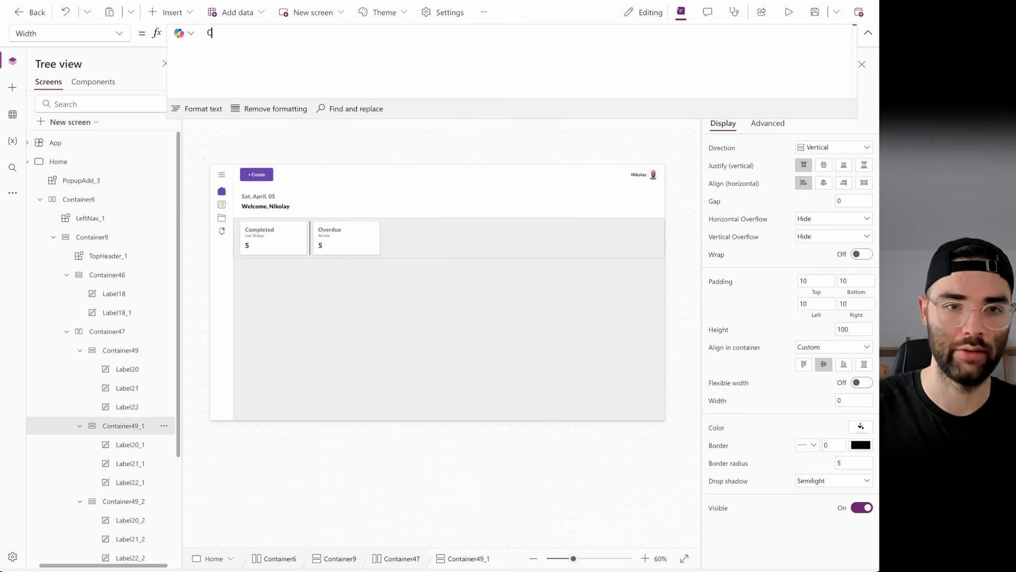
text(4)
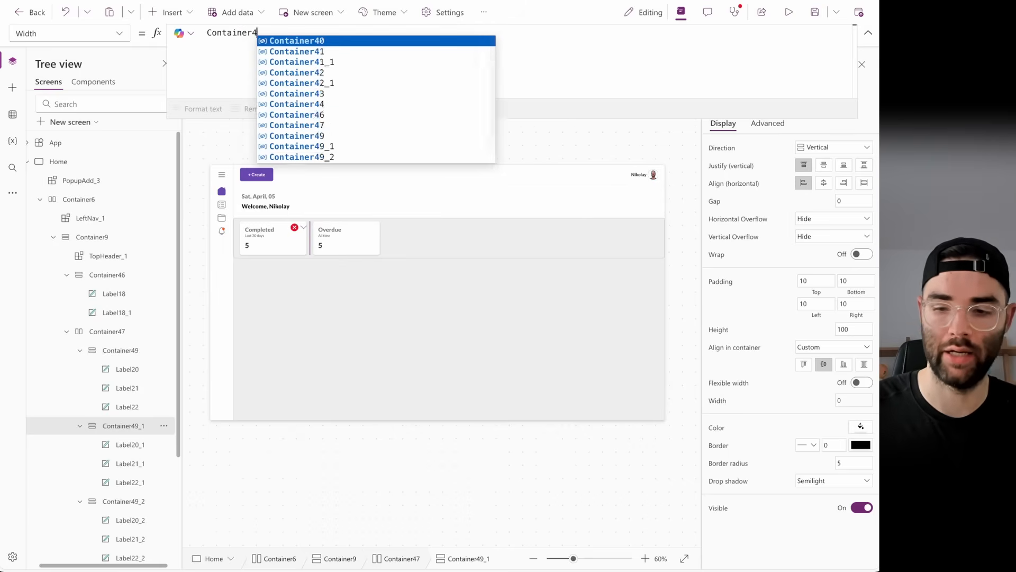
text(9.Width)
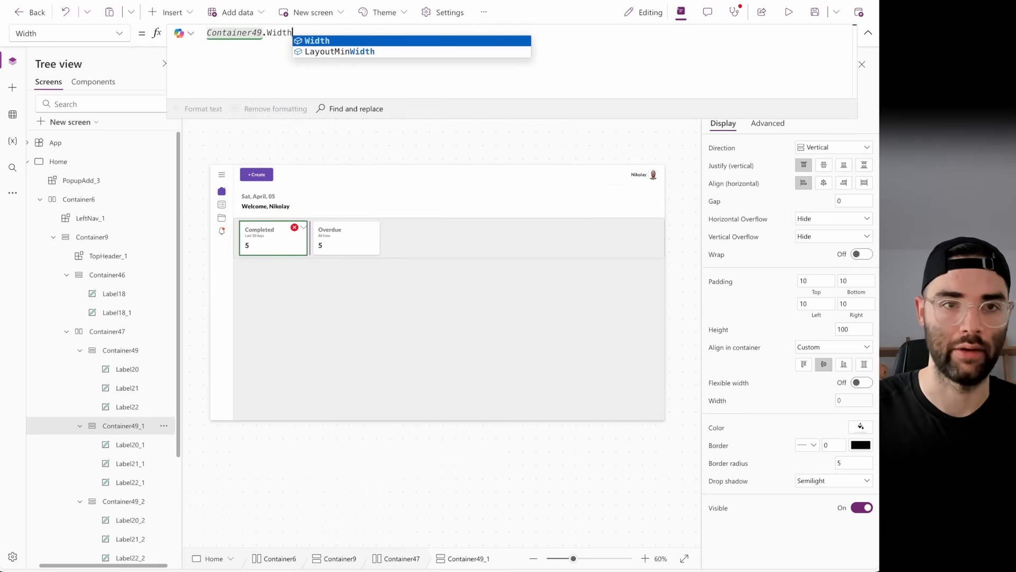
key(Escape)
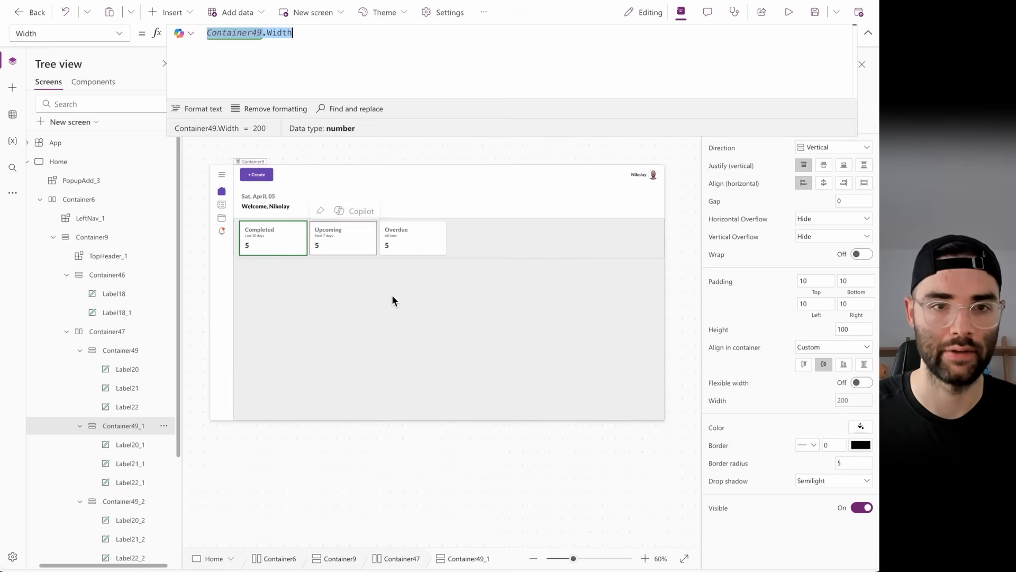
- Set the Overdue card's width to Container49.Width as well
click(392, 252)
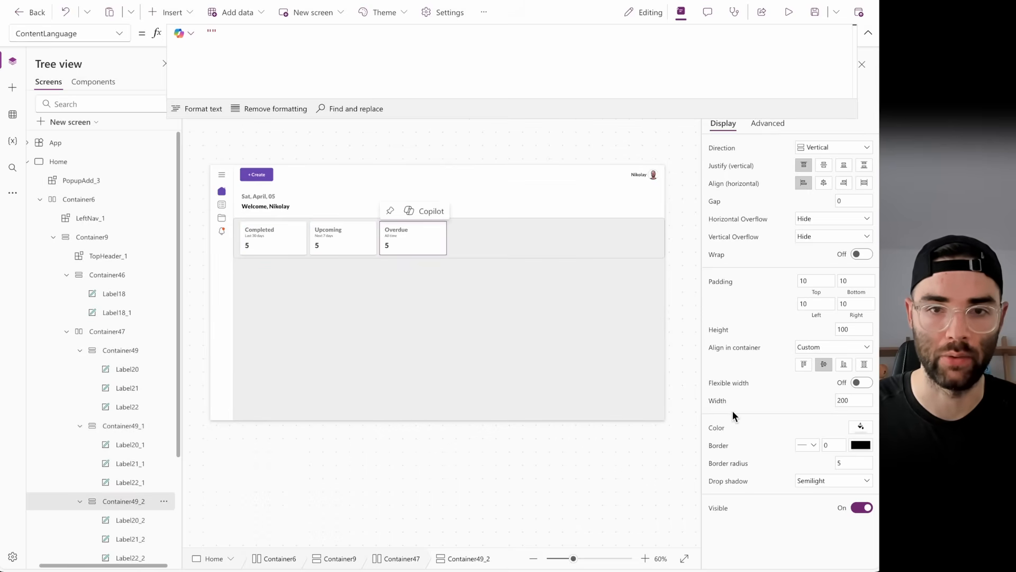
click(719, 402)
key(ctrl+a)
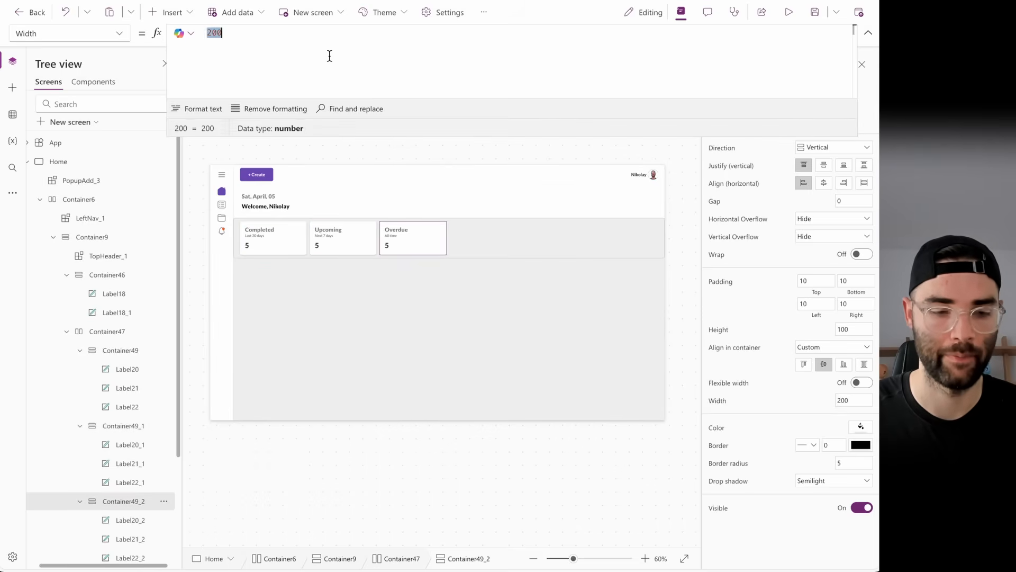
text(Container49.Width)
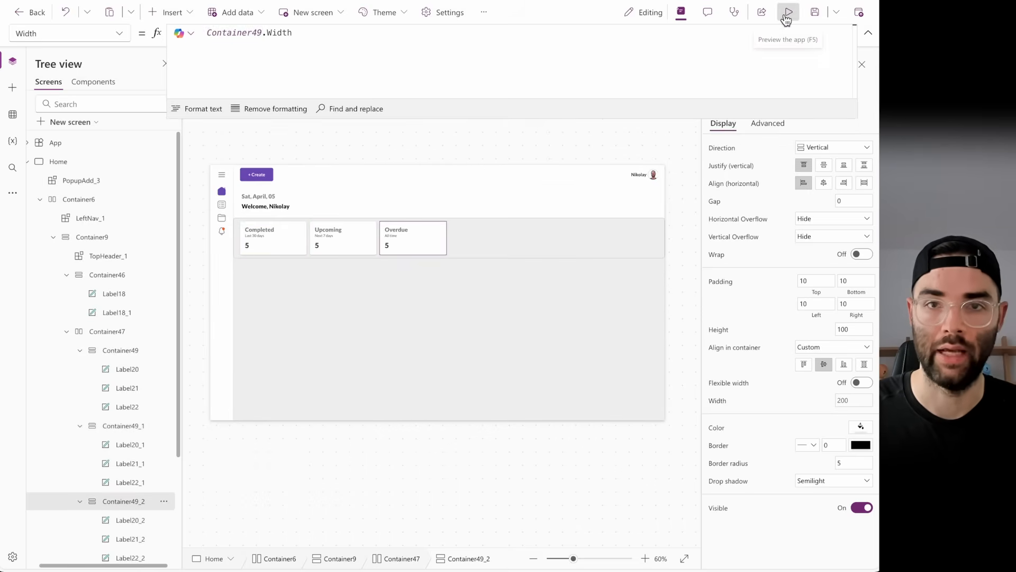
- Check the layout of the three status cards in the phone preview, and return to the editor
click(787, 12)
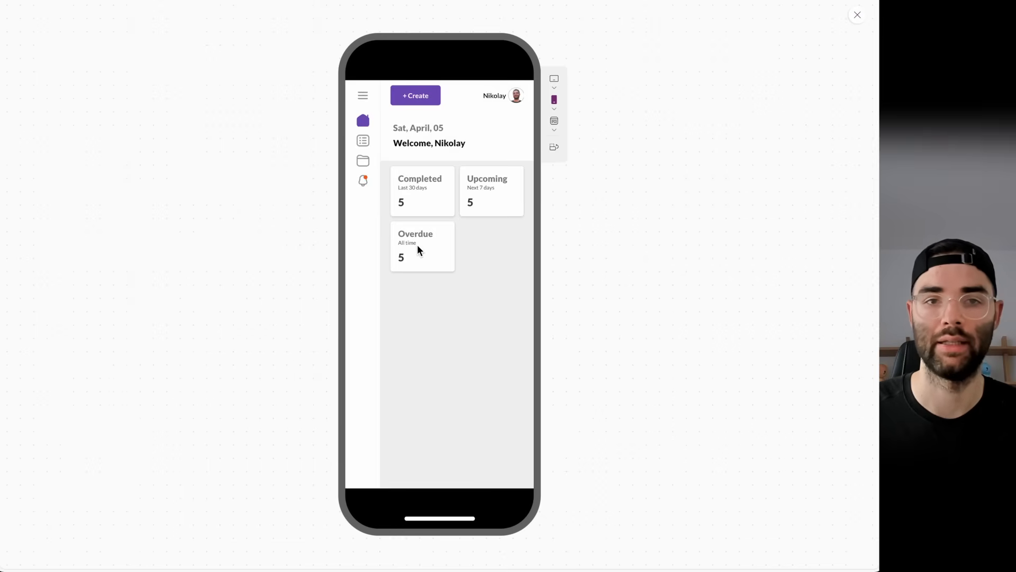
key(Escape)
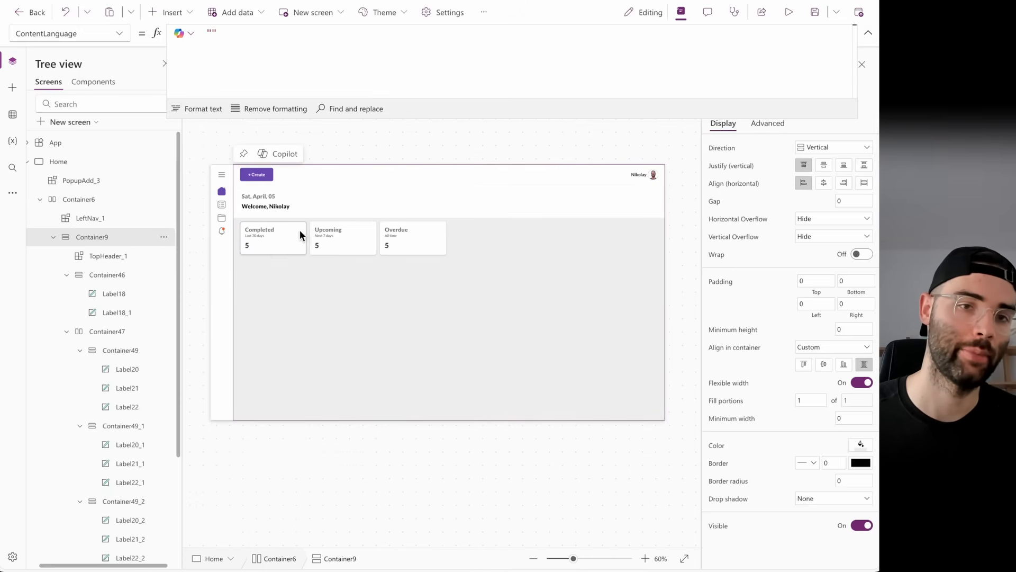
click(253, 244)
click(316, 243)
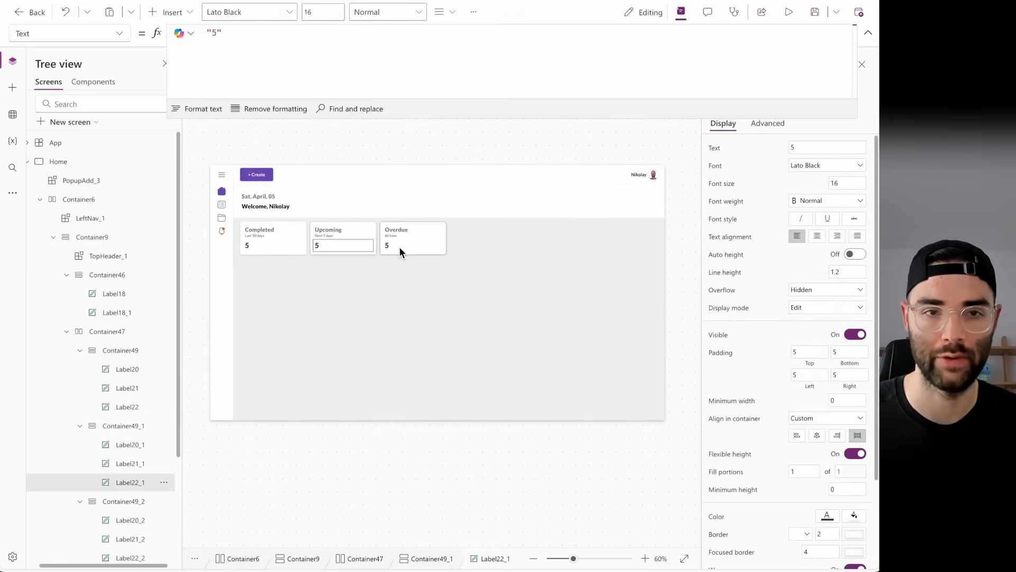
- Insert a horizontal container into Container9, below the row of status cards
click(347, 273)
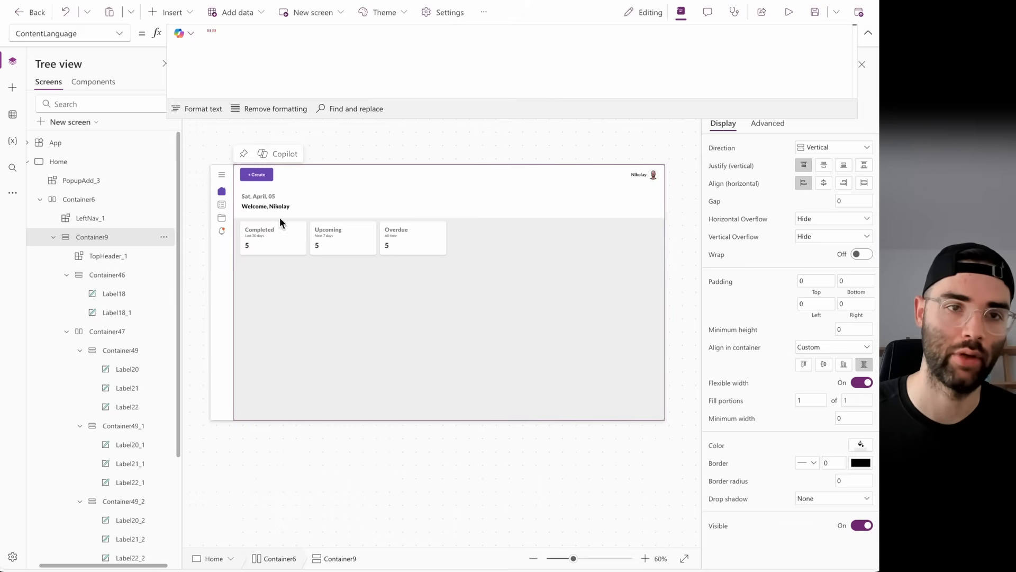
click(157, 16)
text(co)
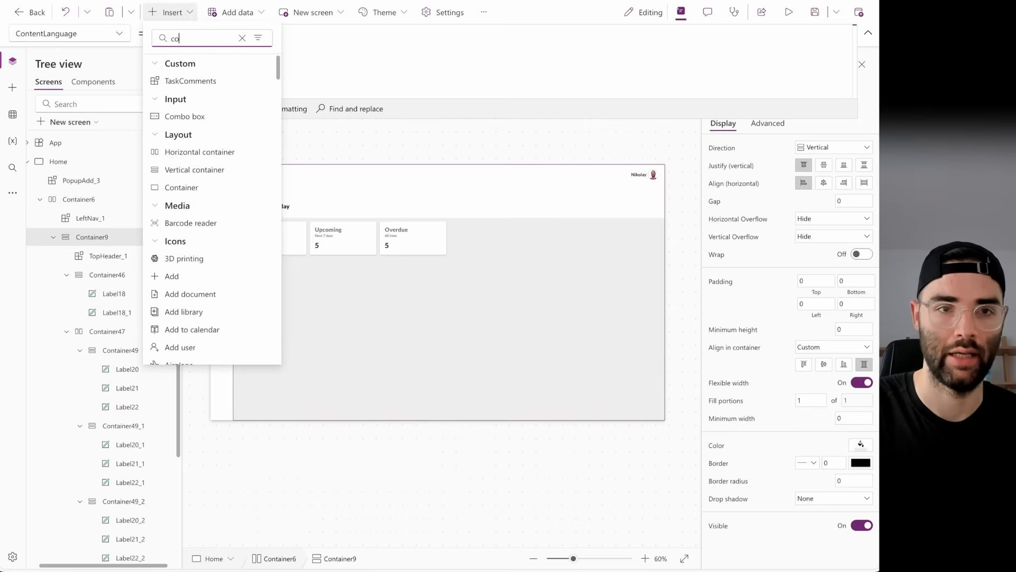
text(ntain)
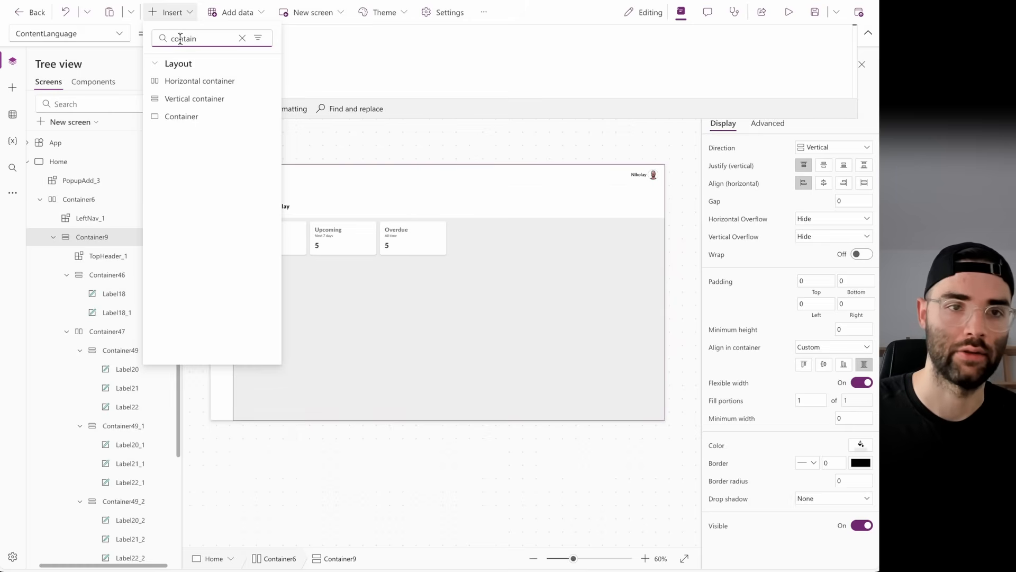
click(196, 80)
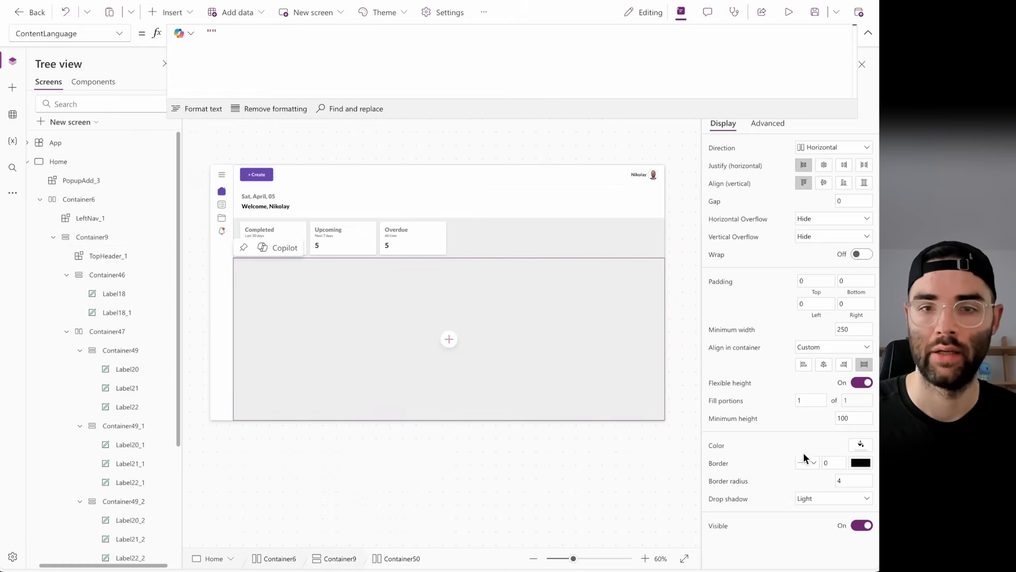
- Keep flexible height on for the new horizontal container and set its minimum height and minimum width to 0
click(861, 382)
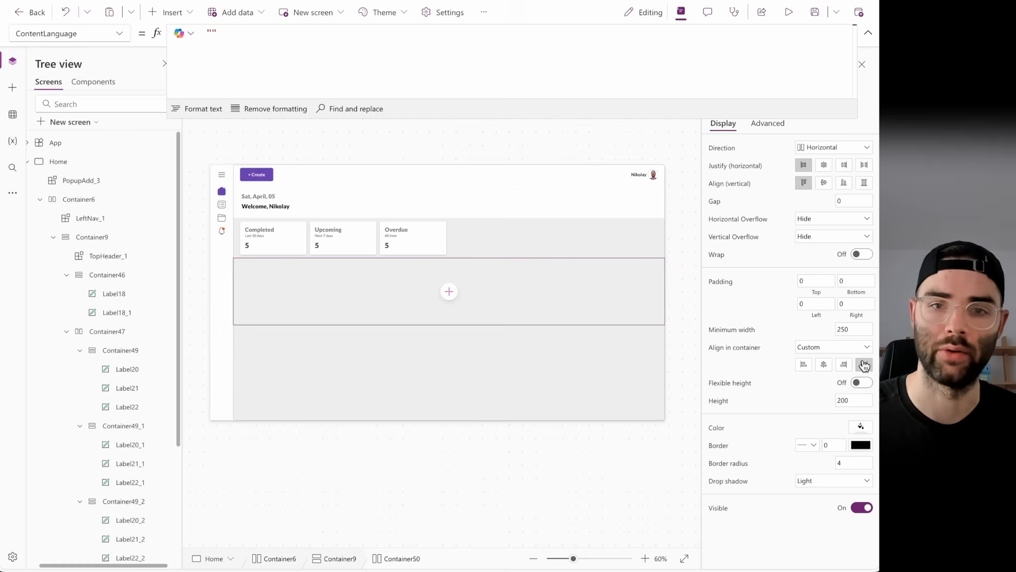
click(863, 382)
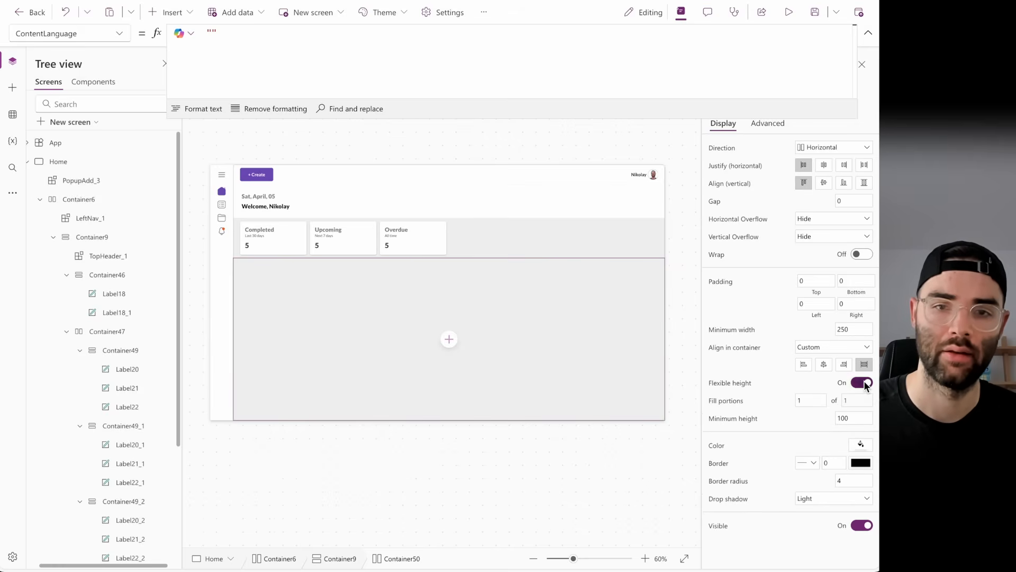
double_click(856, 417)
text(0)
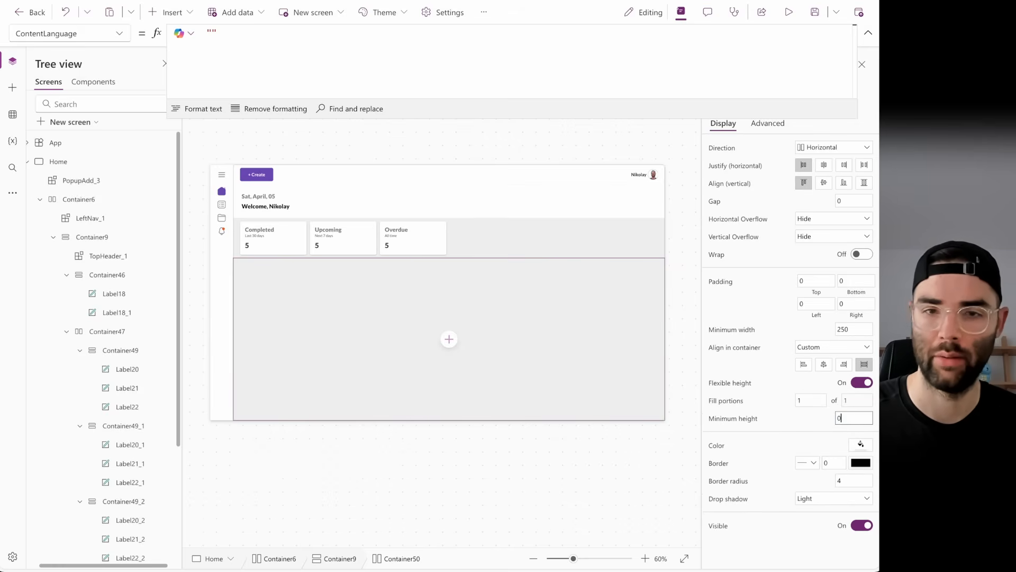
double_click(854, 329)
text(0)
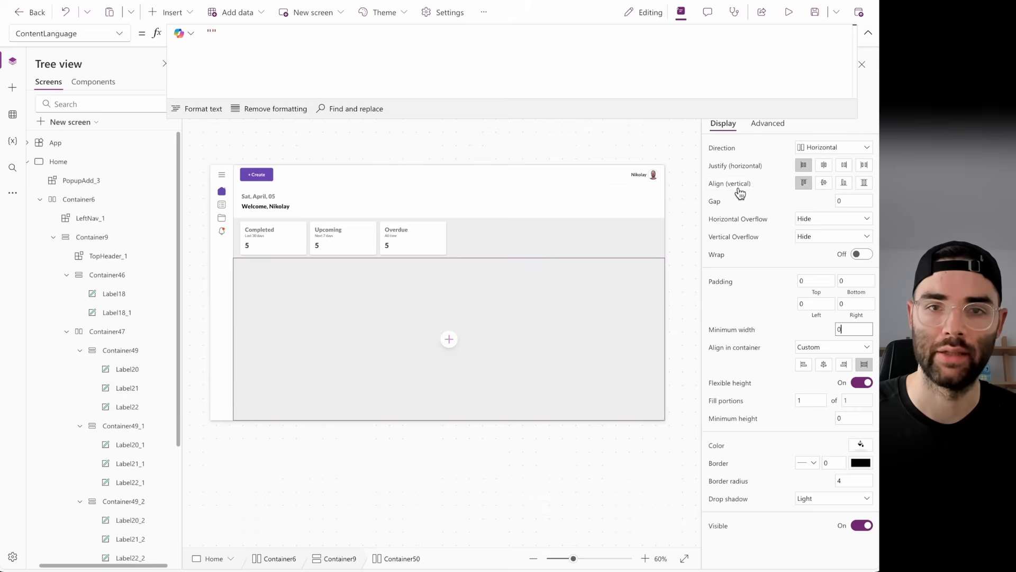
- Align the horizontal container's contents to the vertical middle and set its gap to 10
click(824, 183)
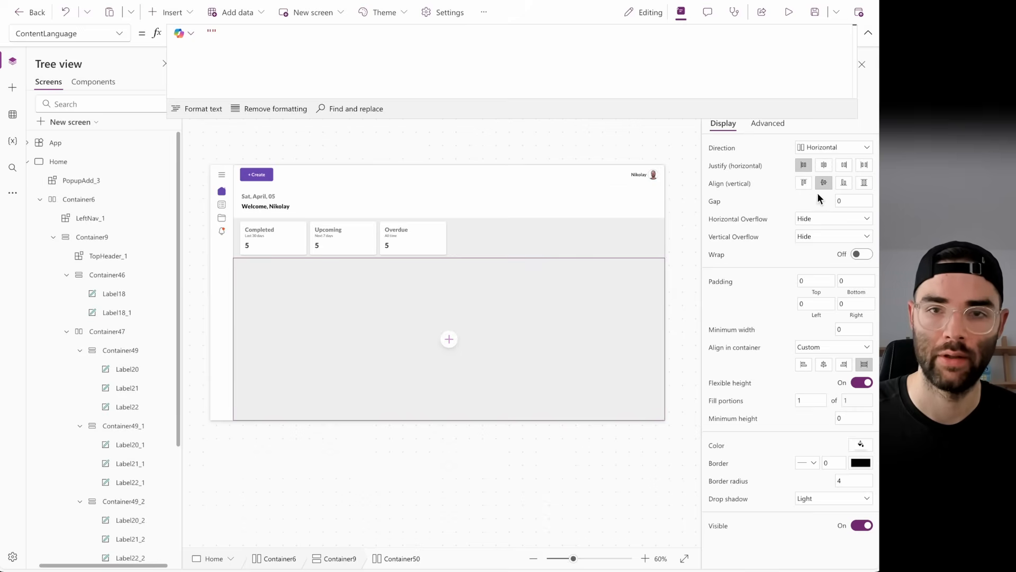
double_click(841, 201)
text(10)
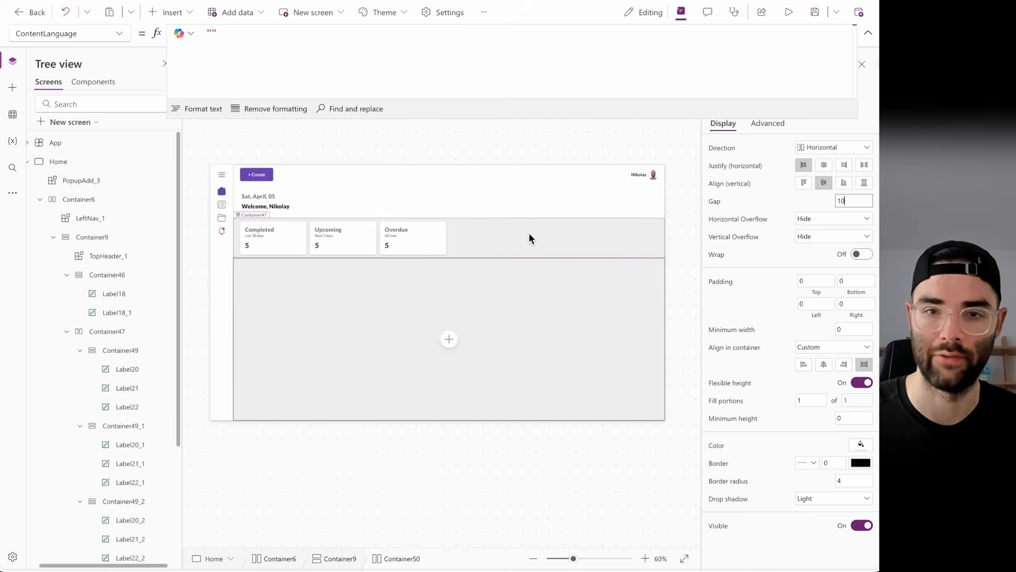
- Set the horizontal container's border radius to 0 and its drop shadow to None
double_click(843, 480)
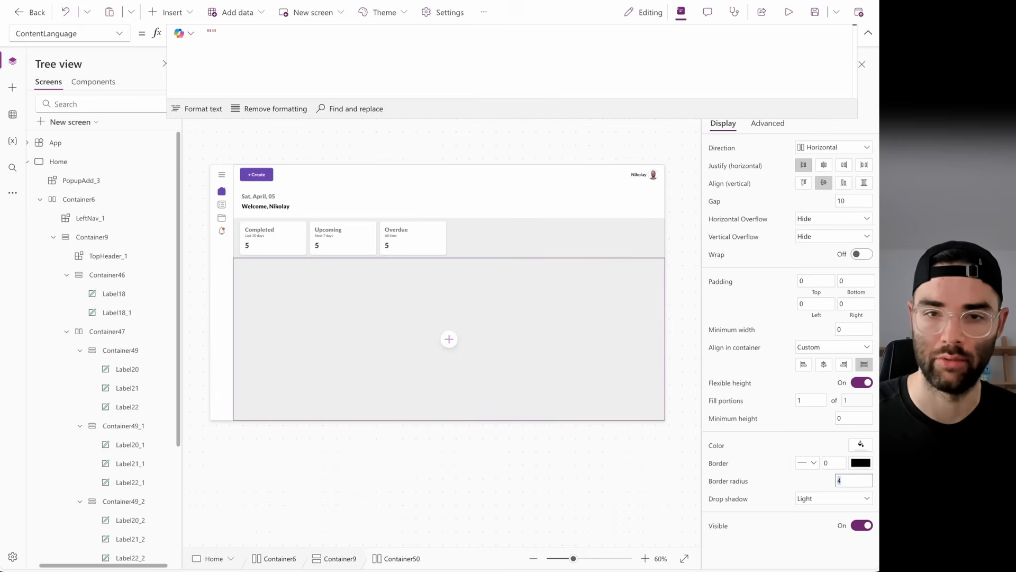
click(854, 500)
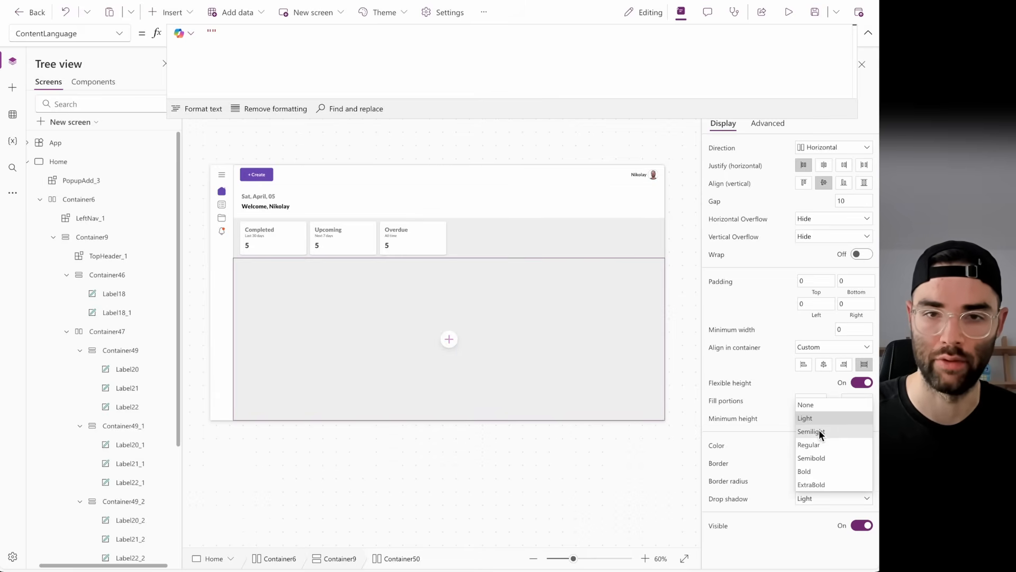
click(815, 405)
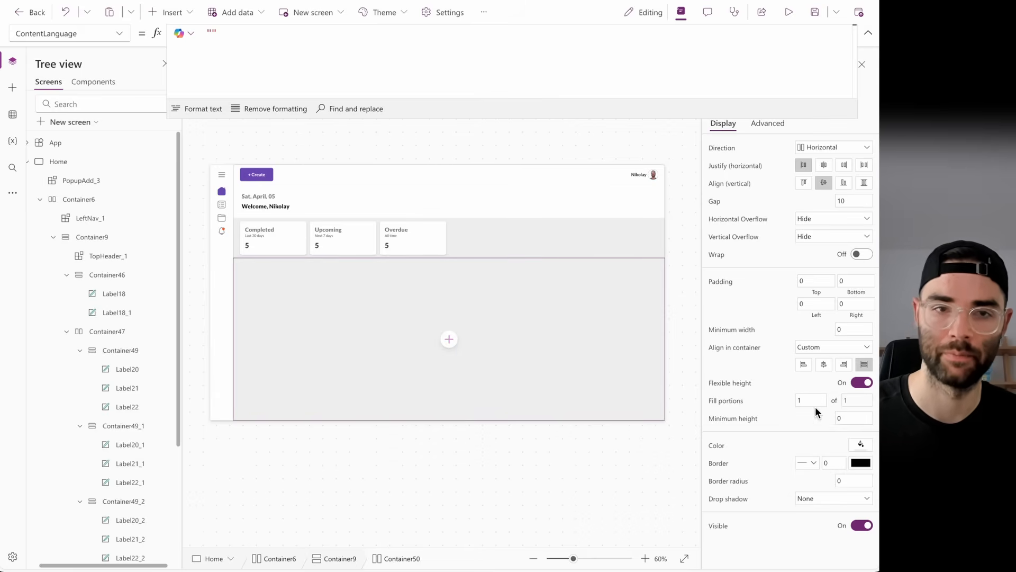
- Set the horizontal container's left and right padding to 20
click(823, 304)
text(20)
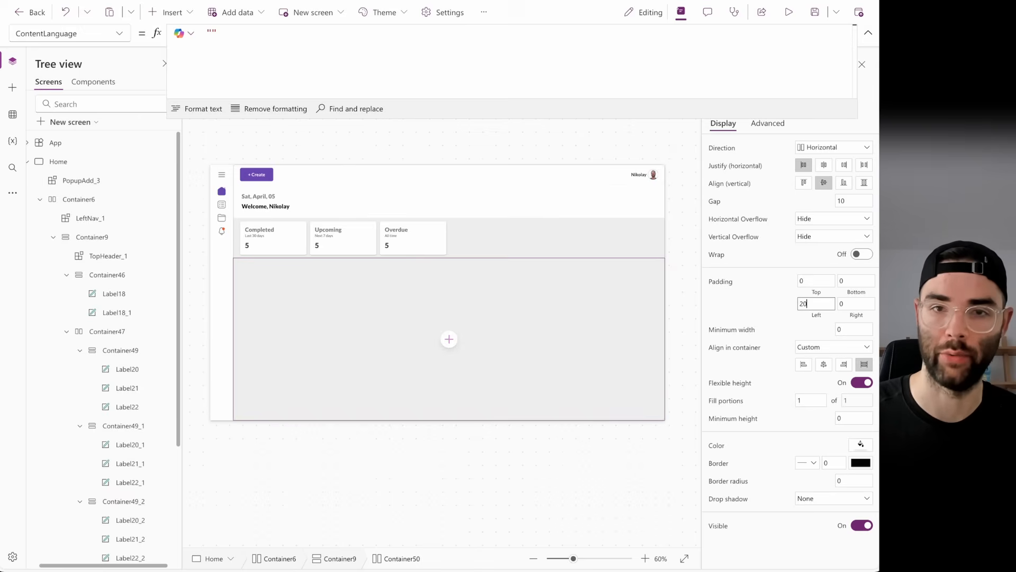
key(Tab)
text(20)
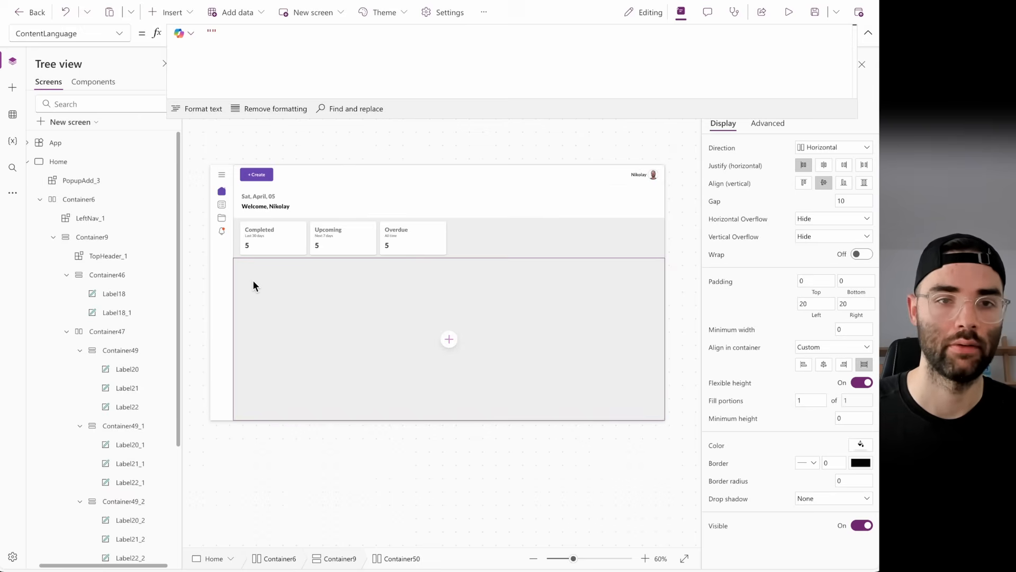
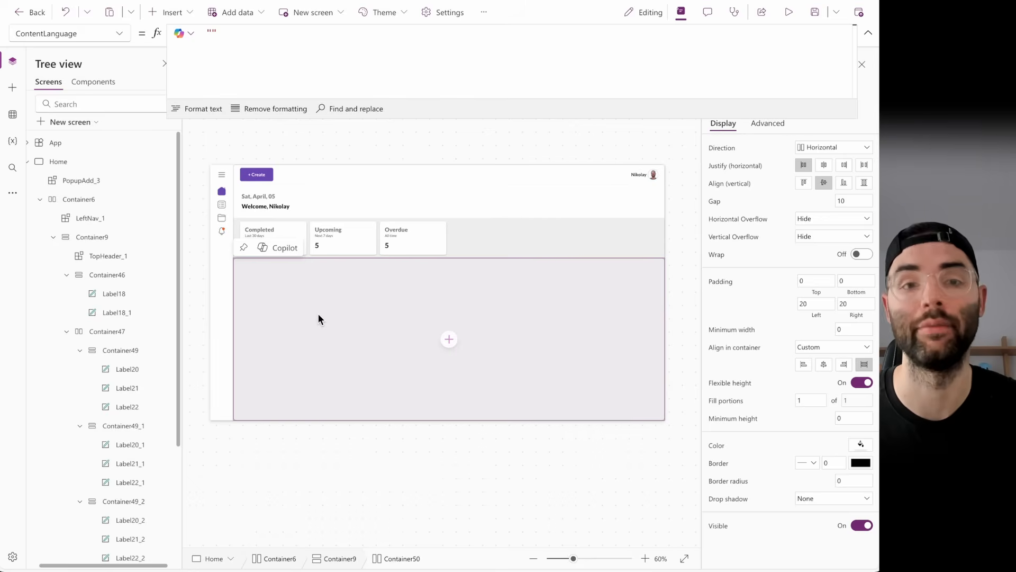
- Insert a vertical container inside the new horizontal container below the status cards
click(170, 12)
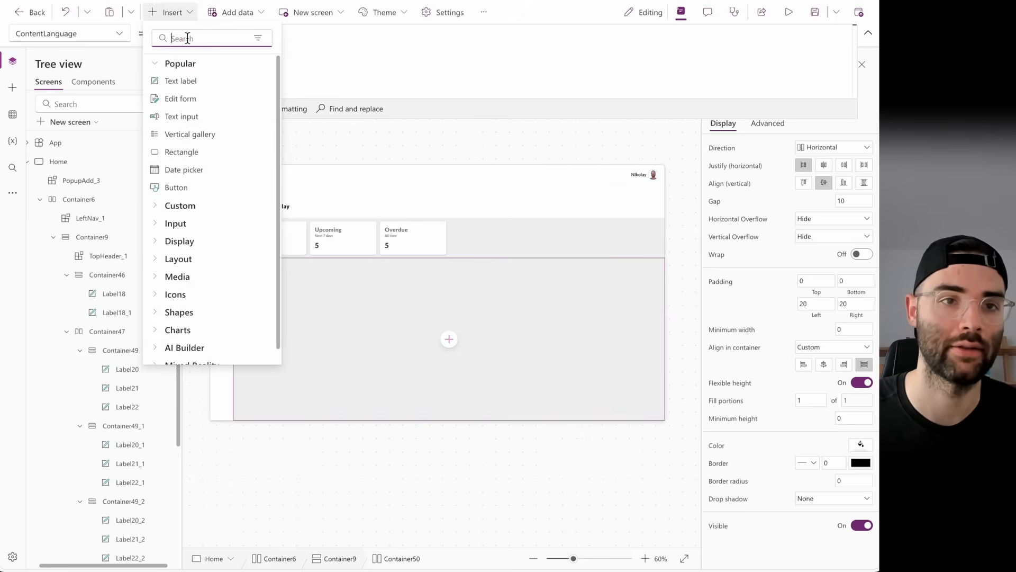
text(contain)
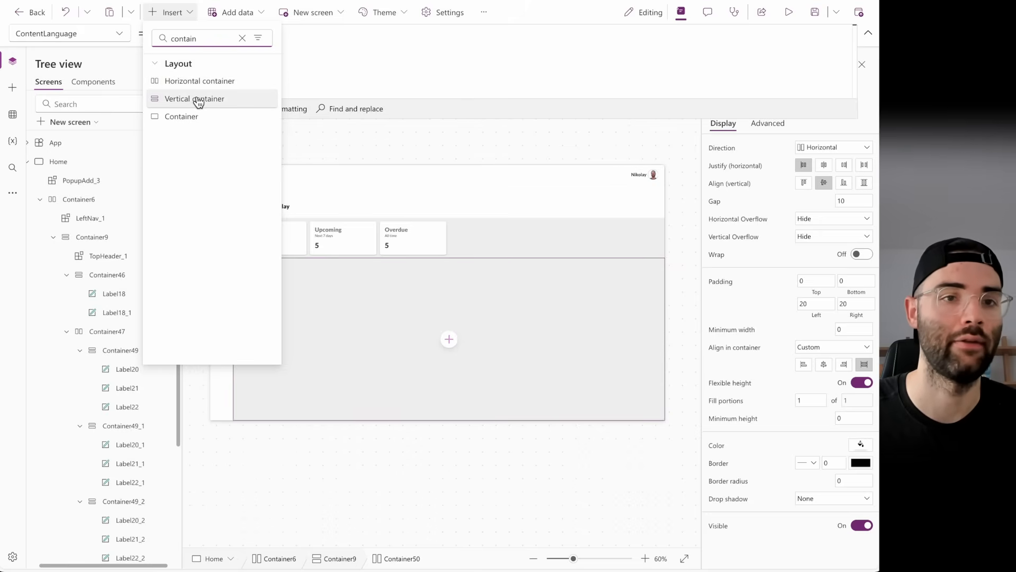
click(195, 98)
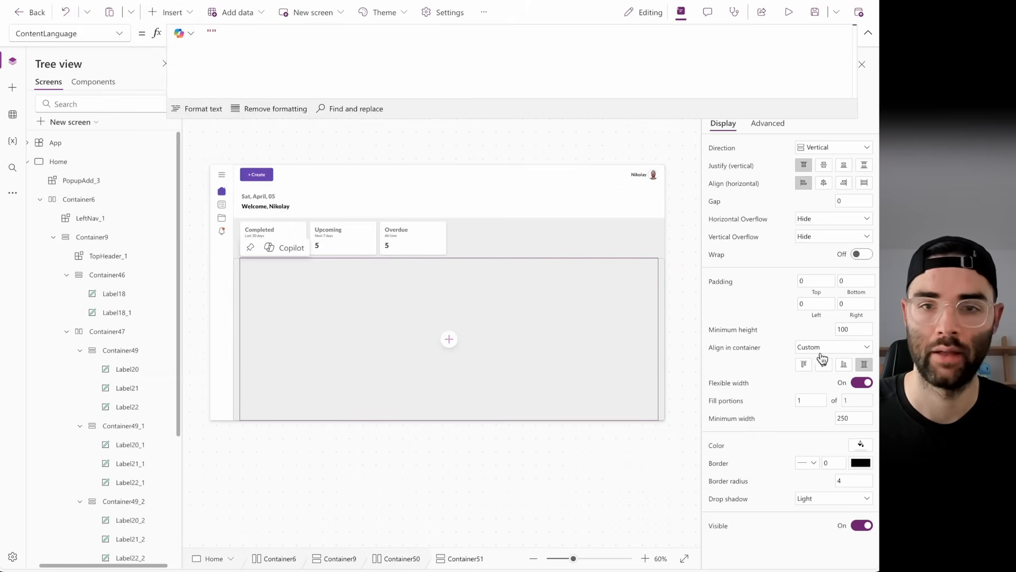
- Turn off the vertical container's flexible width, align it to the top of its parent and set its height to 300
click(864, 383)
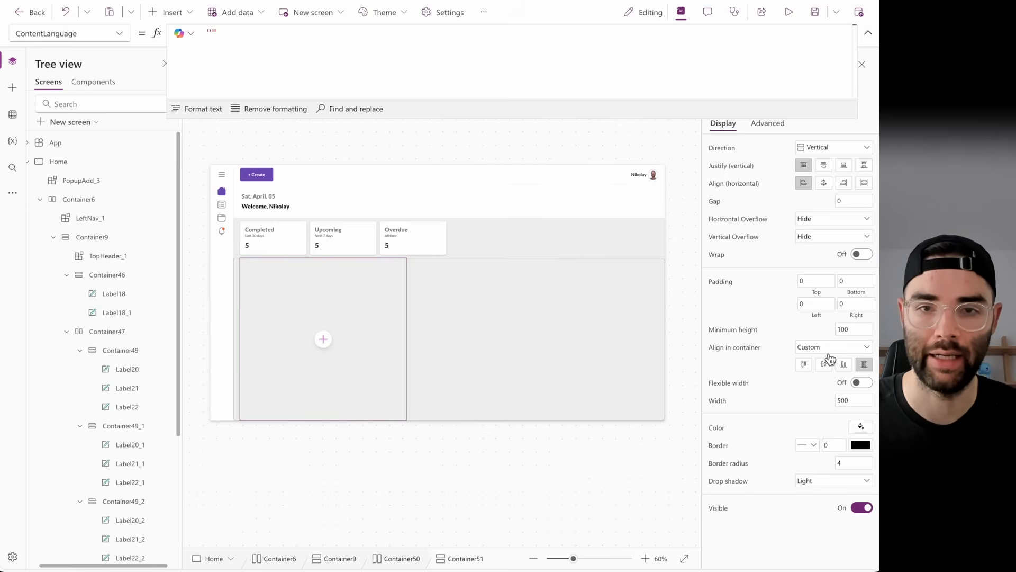
click(804, 365)
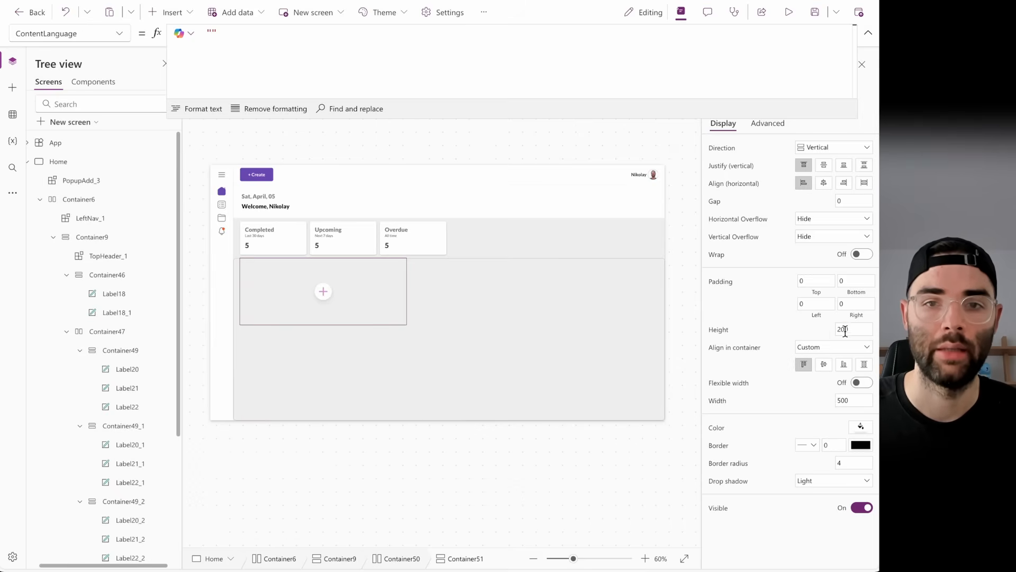
drag(850, 330, 831, 329)
text(300)
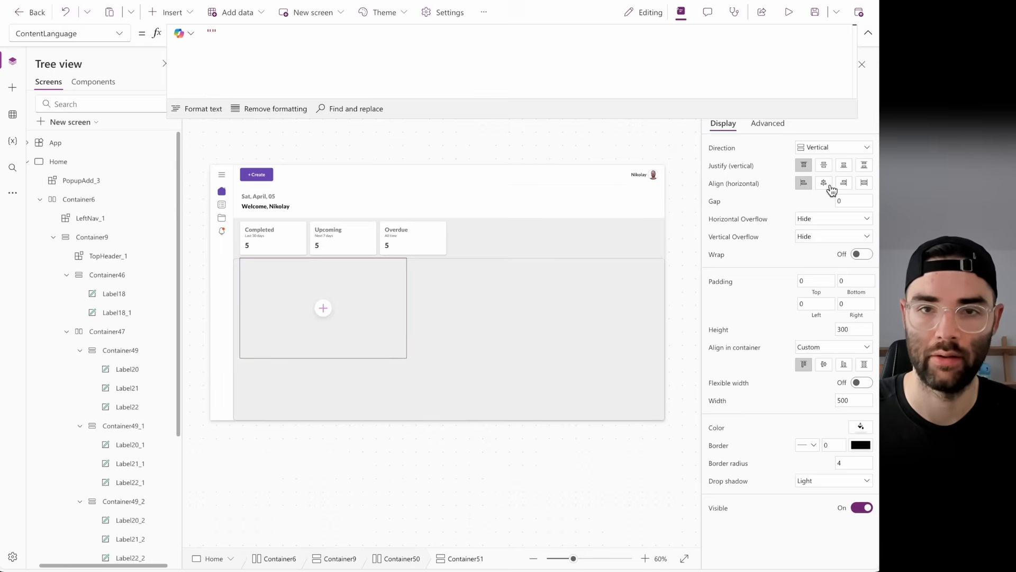
- Set the vertical container's gap to 20 and its padding to 20 on all four sides
double_click(851, 200)
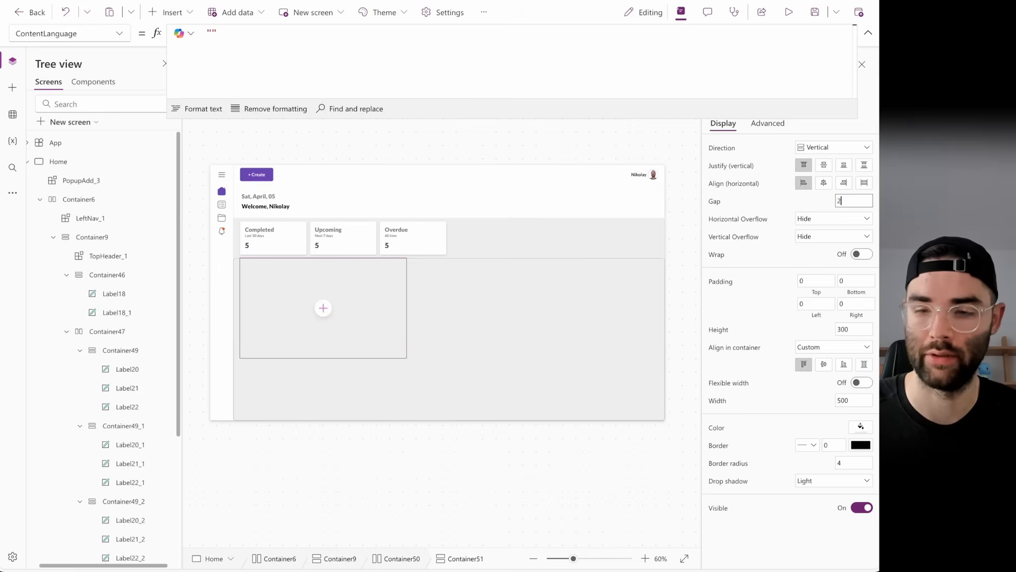
text(20)
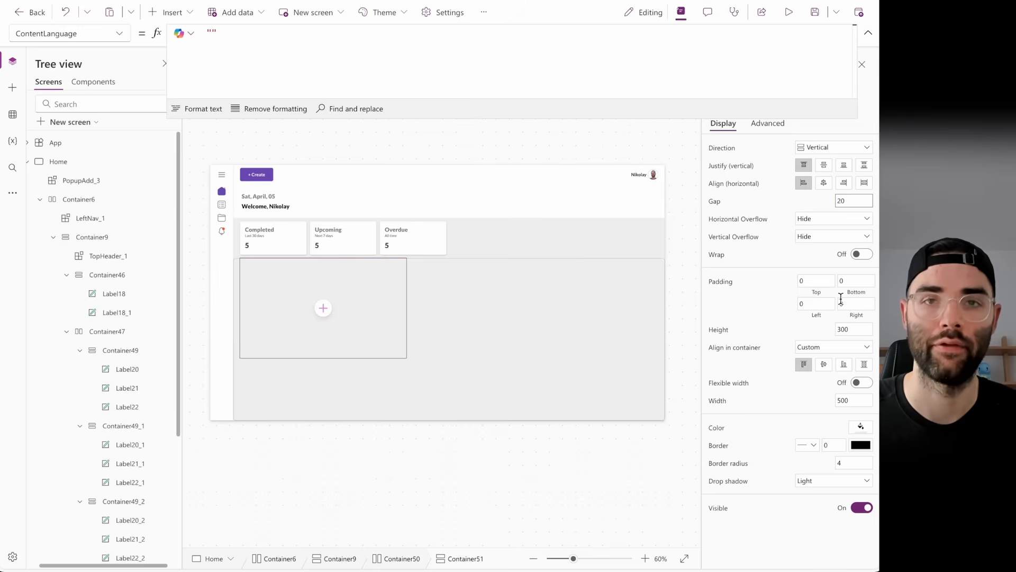
double_click(820, 284)
text(20)
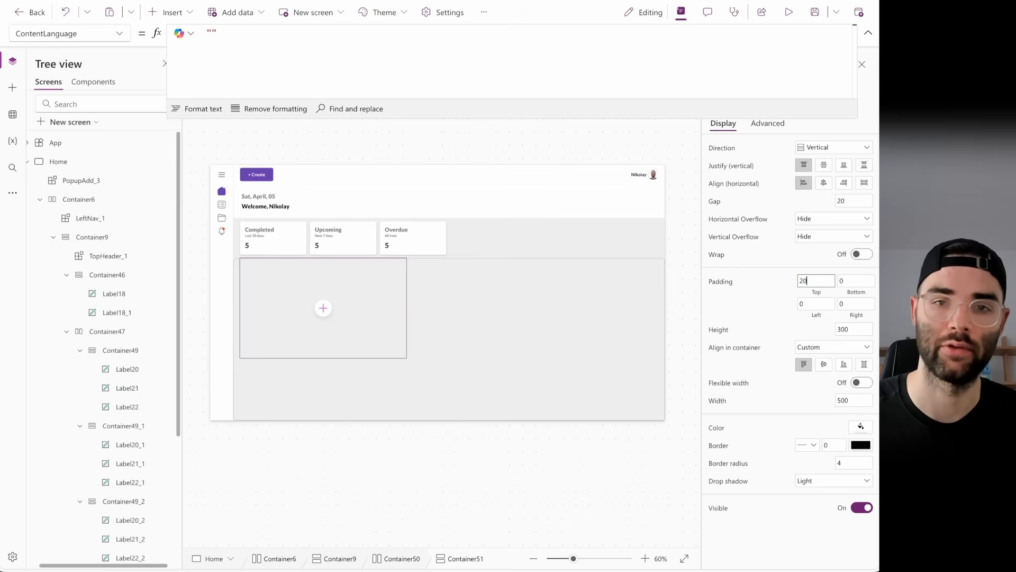
key(Tab)
text(20)
key(Tab)
text(20)
key(Tab)
text(2)
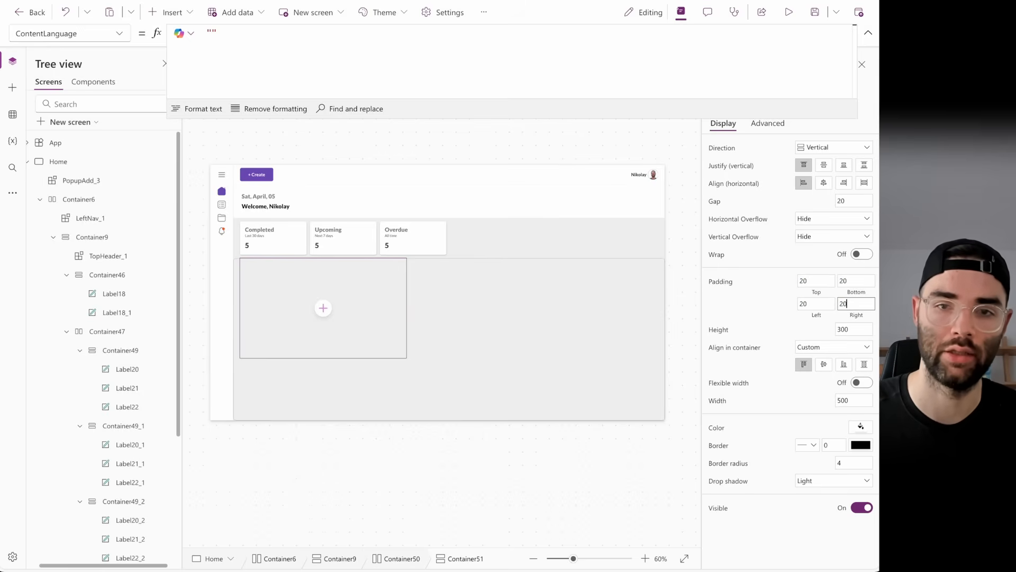
- Set the vertical container's border radius to 5 and its drop shadow to Semilight
click(773, 284)
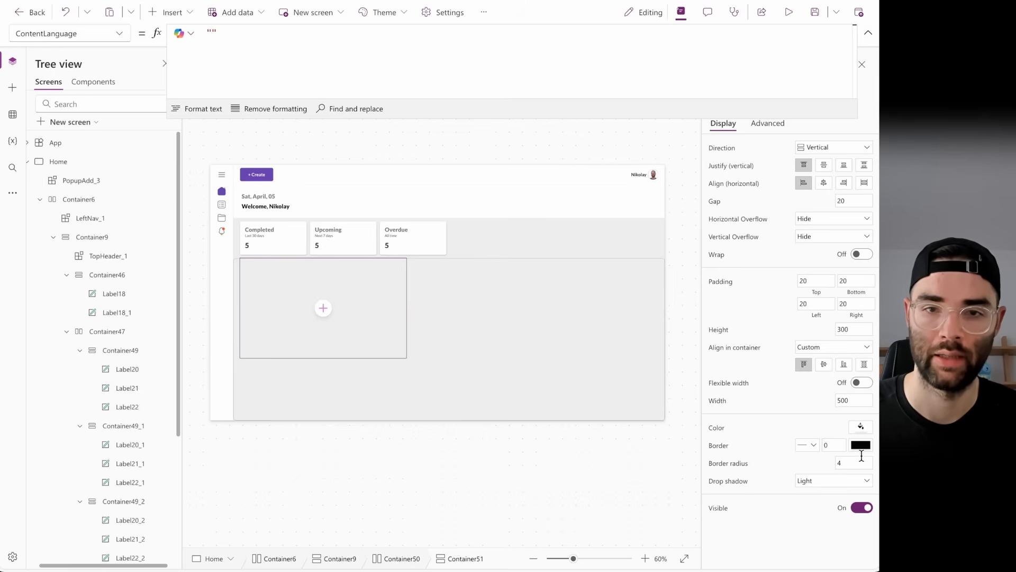
text(5)
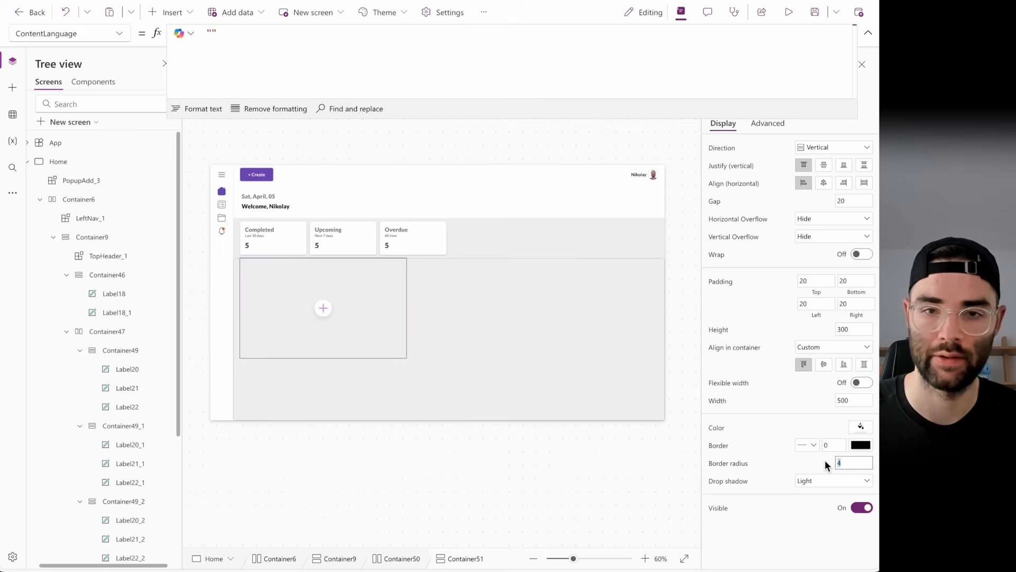
click(820, 480)
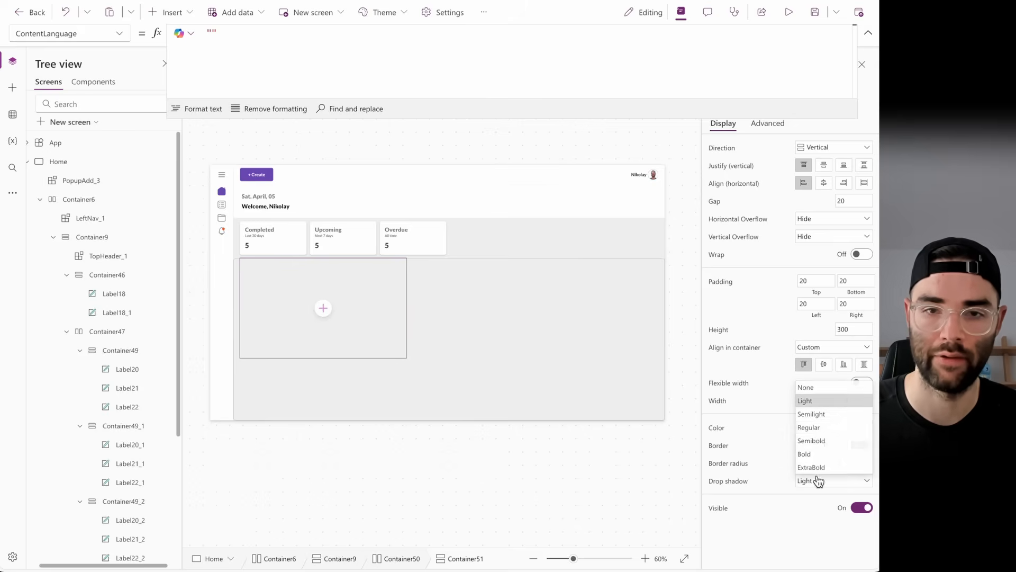
click(817, 415)
- Fill the vertical container with white and deselect it
click(860, 426)
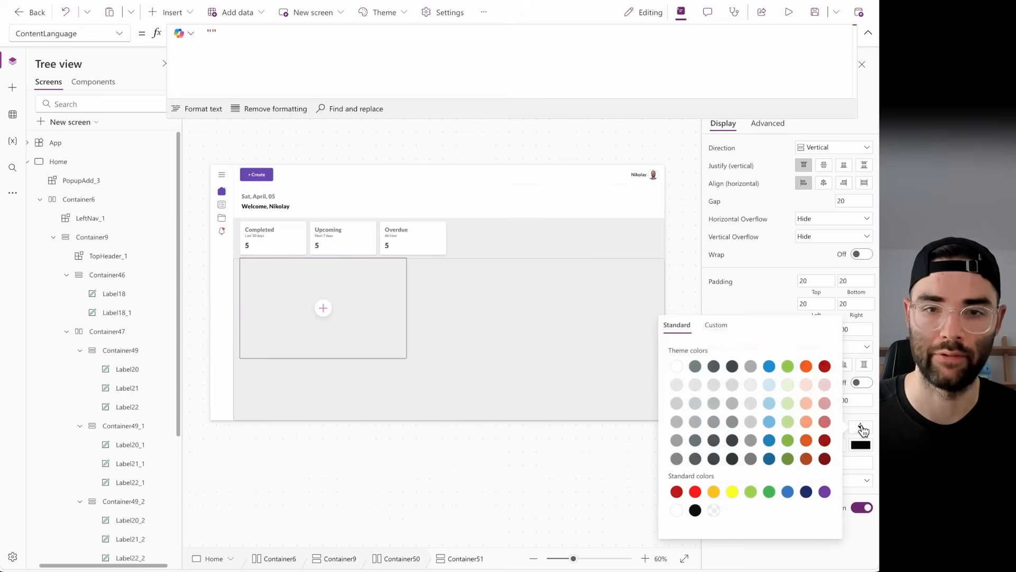
click(676, 367)
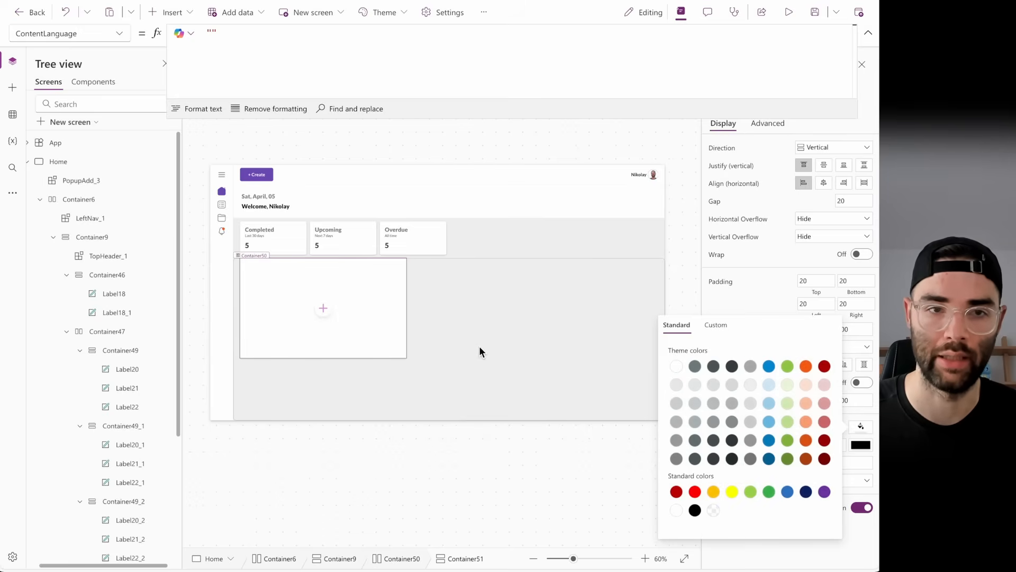
click(436, 136)
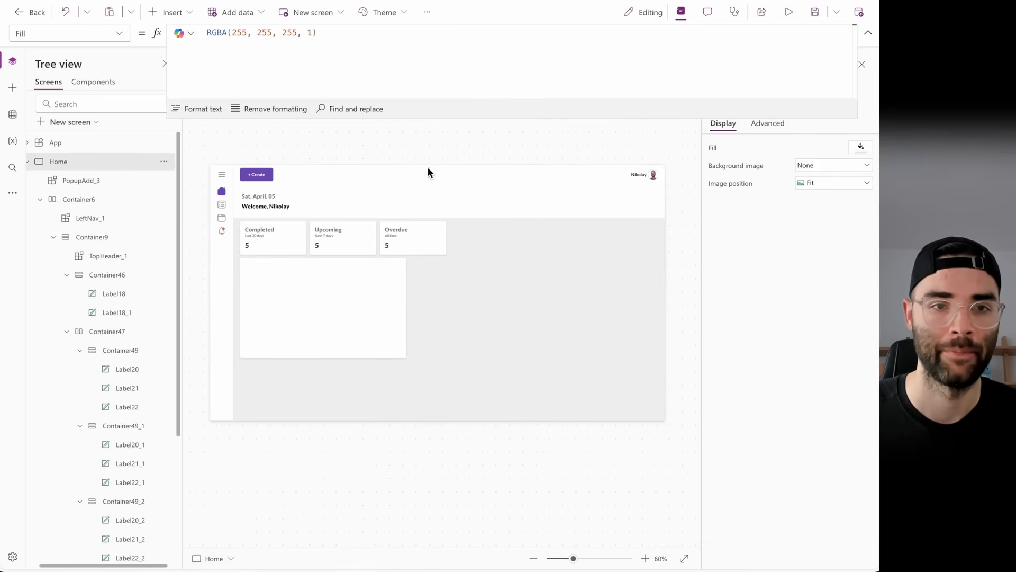
- Insert a horizontal container inside the white panel below the task-status cards
click(276, 280)
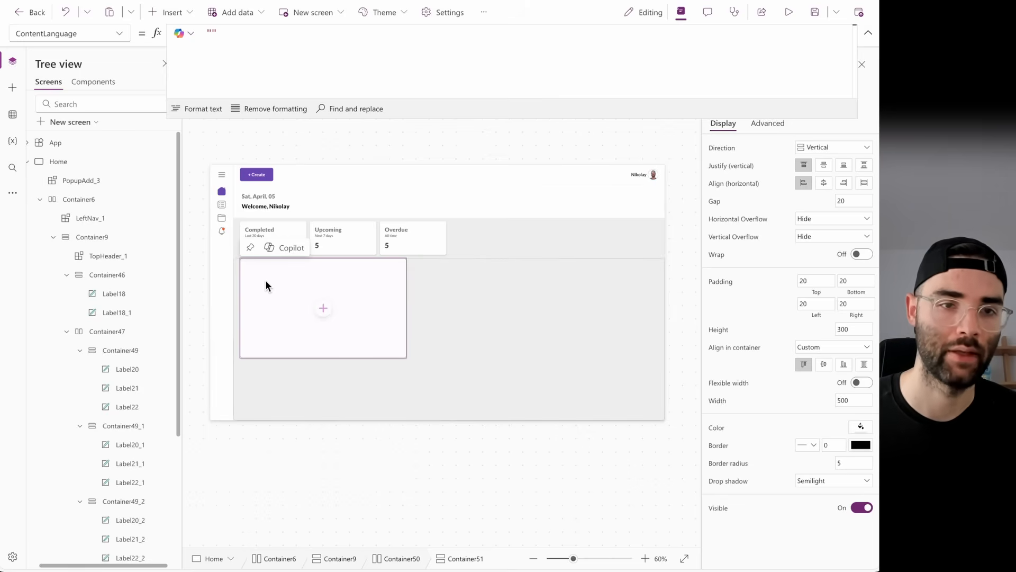
click(170, 13)
text(contain)
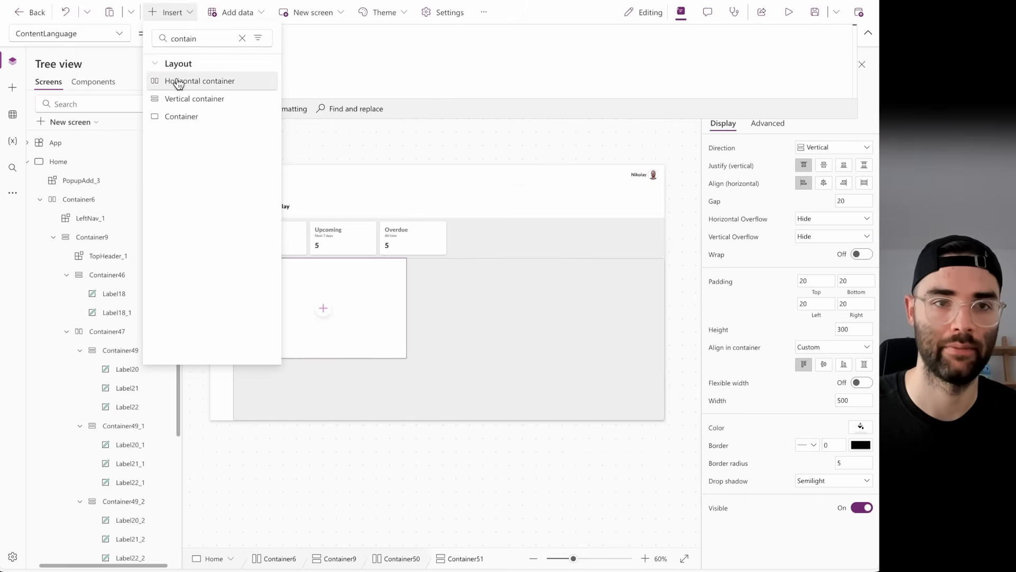
click(179, 83)
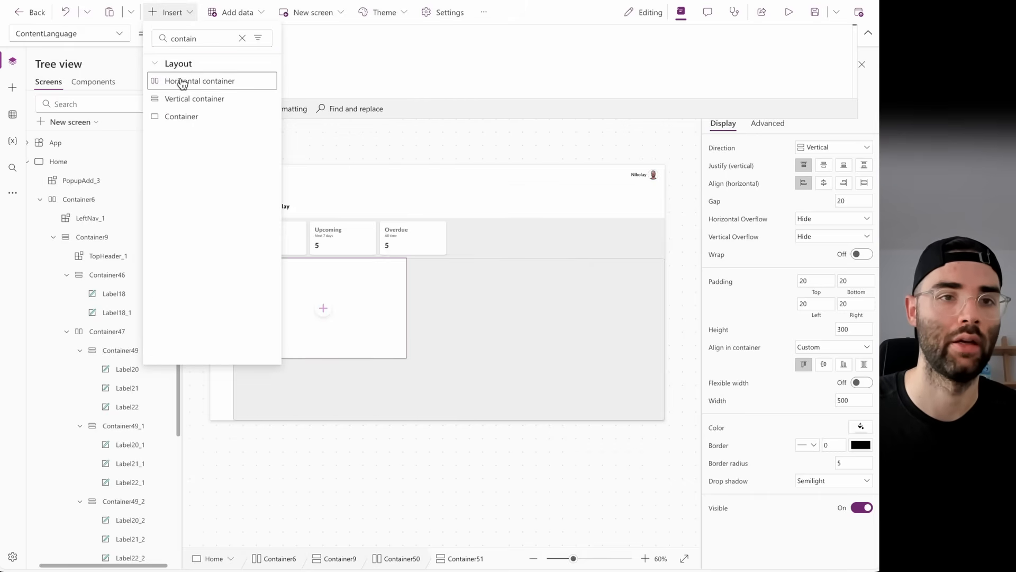
click(181, 80)
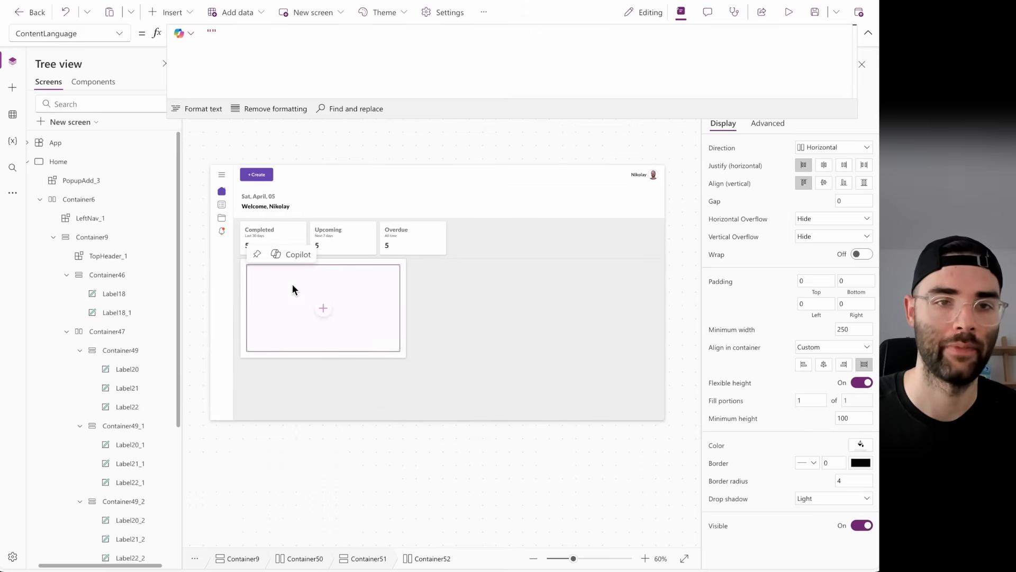
- Turn off the new horizontal container's flexible height and set its height to 30
click(862, 384)
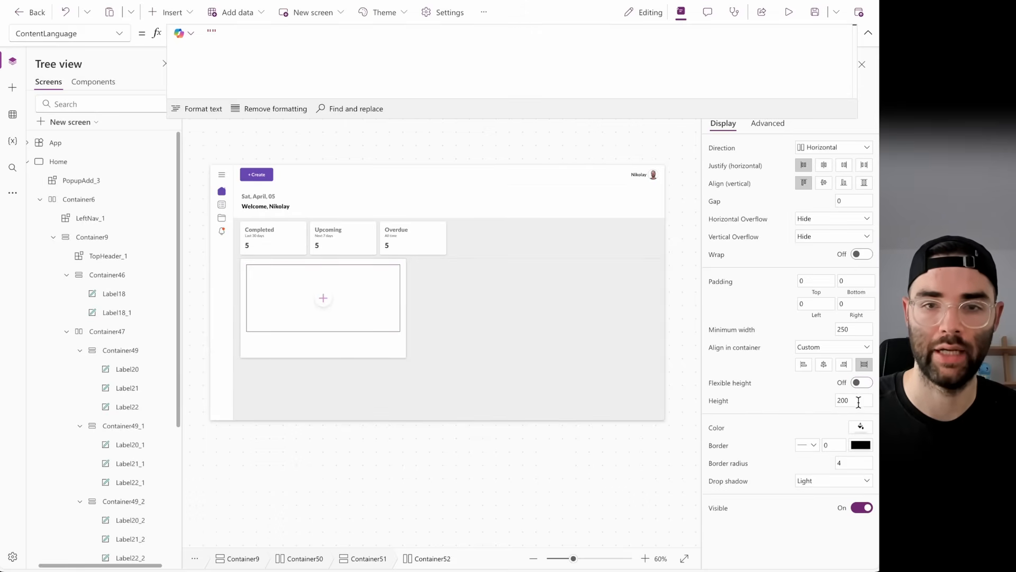
click(858, 401)
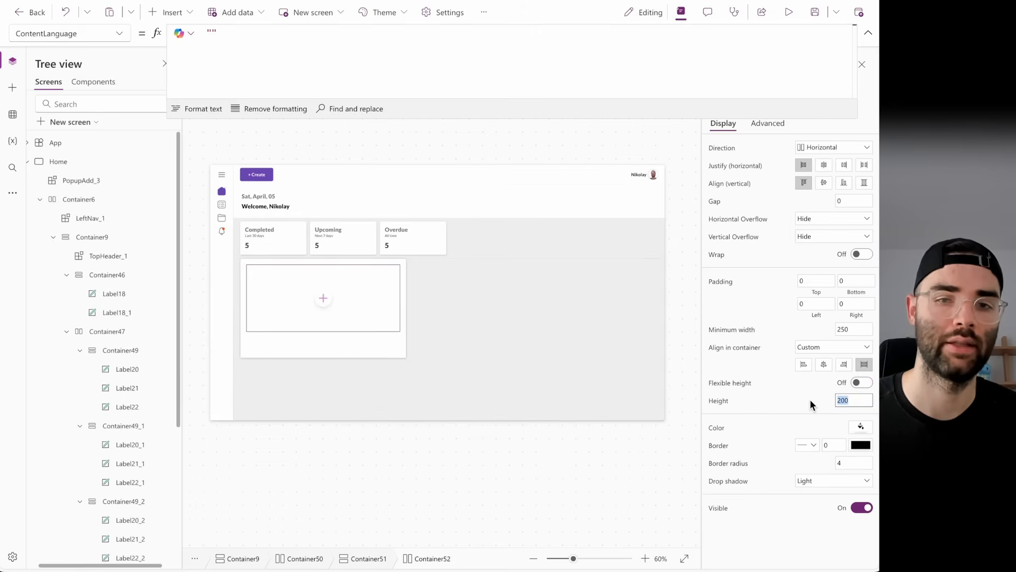
text(30)
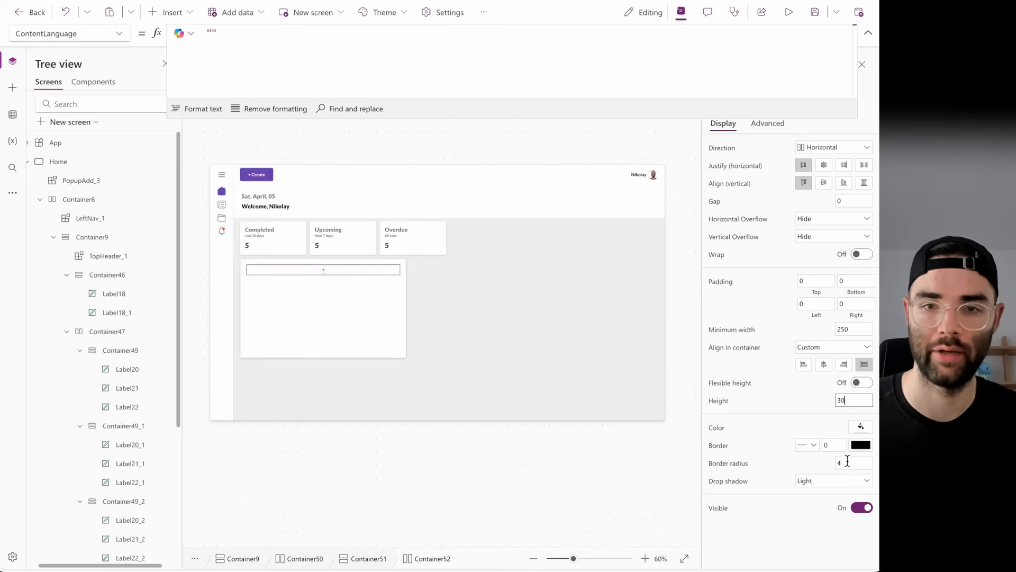
- Set the horizontal container's border radius to 0 and its drop shadow to None
drag(859, 462, 777, 457)
text(0)
click(820, 484)
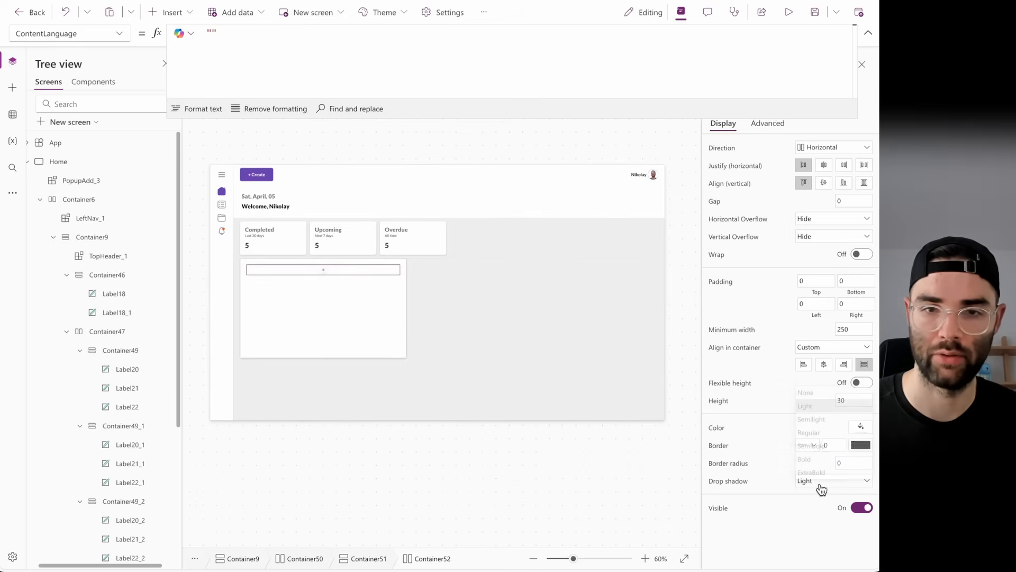
click(814, 392)
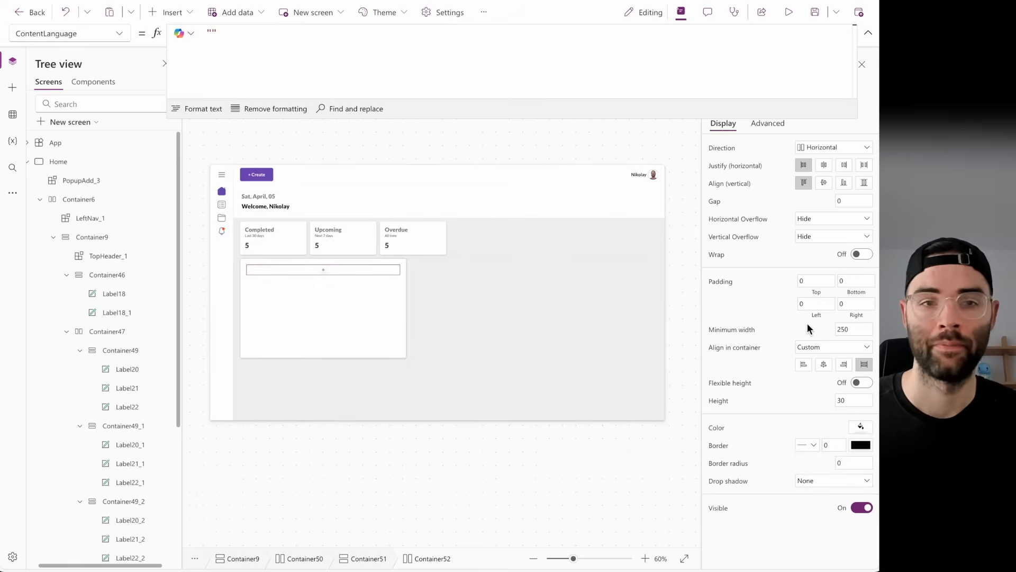
- Add a text label to the horizontal container and stretch it vertically with a minimum height of 0
click(169, 12)
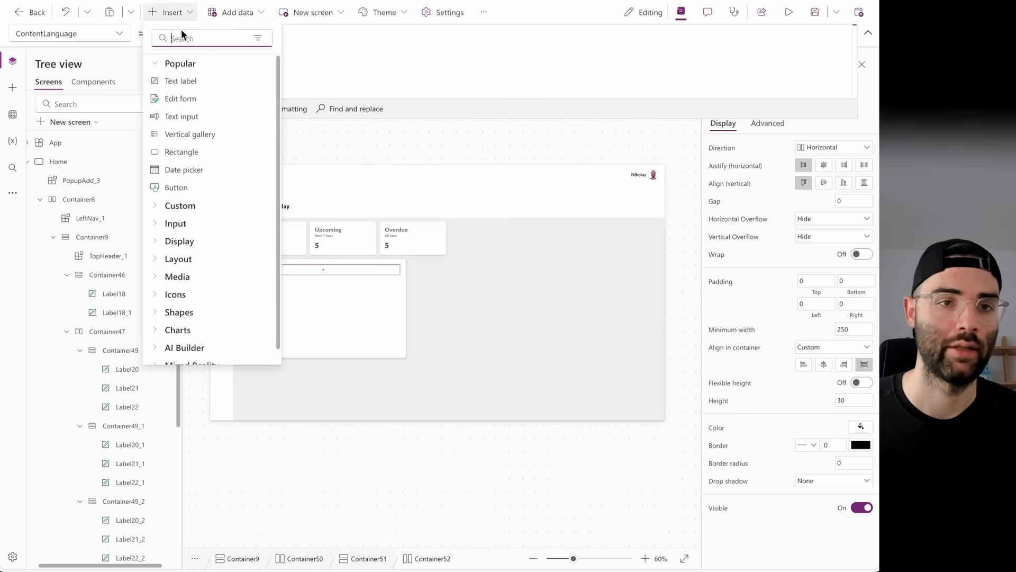
click(185, 82)
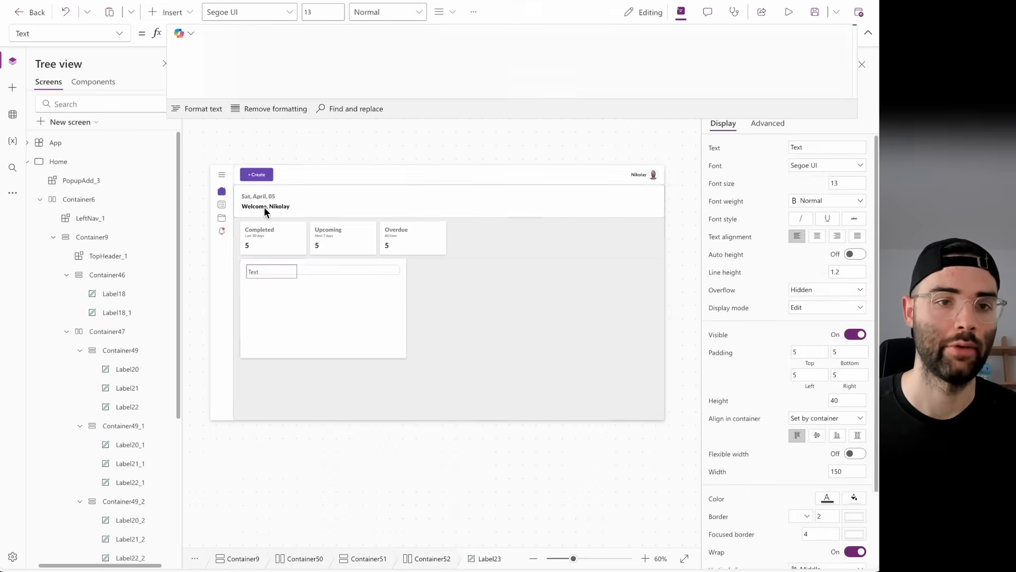
click(858, 436)
click(850, 401)
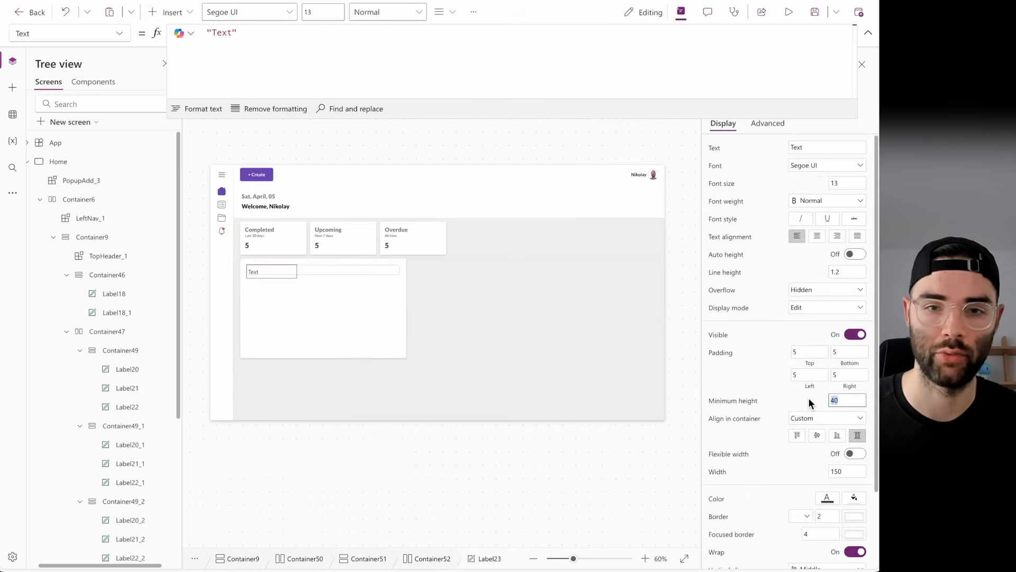
text(0)
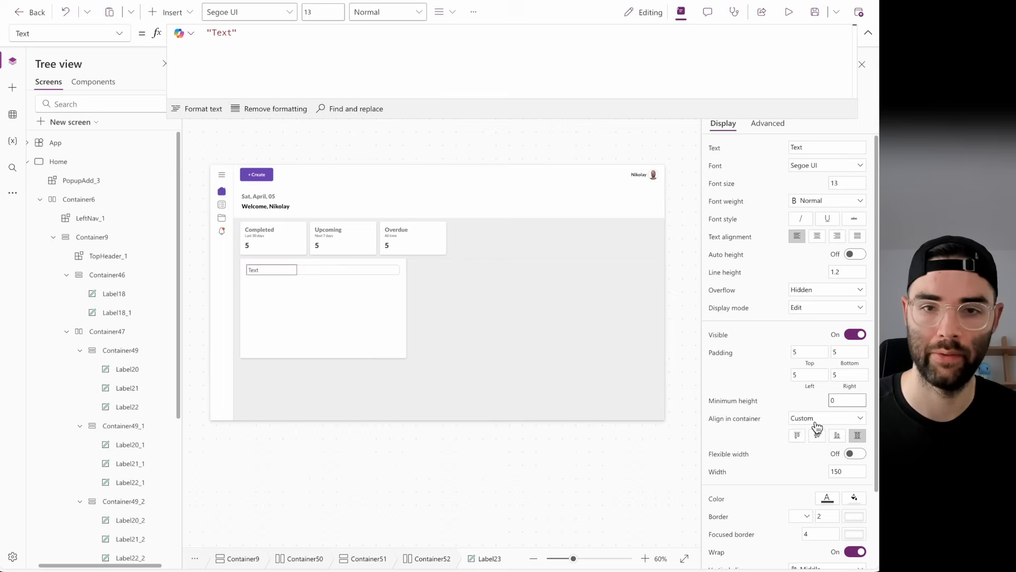
- Give the label a flexible width with a minimum width of 0 and turn off its text wrap
click(855, 453)
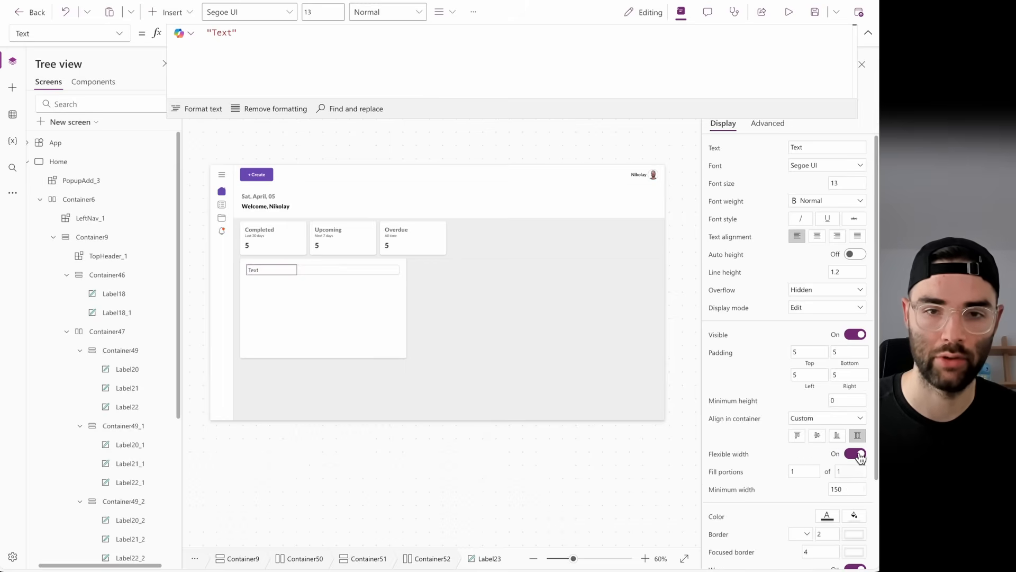
click(847, 489)
text(0)
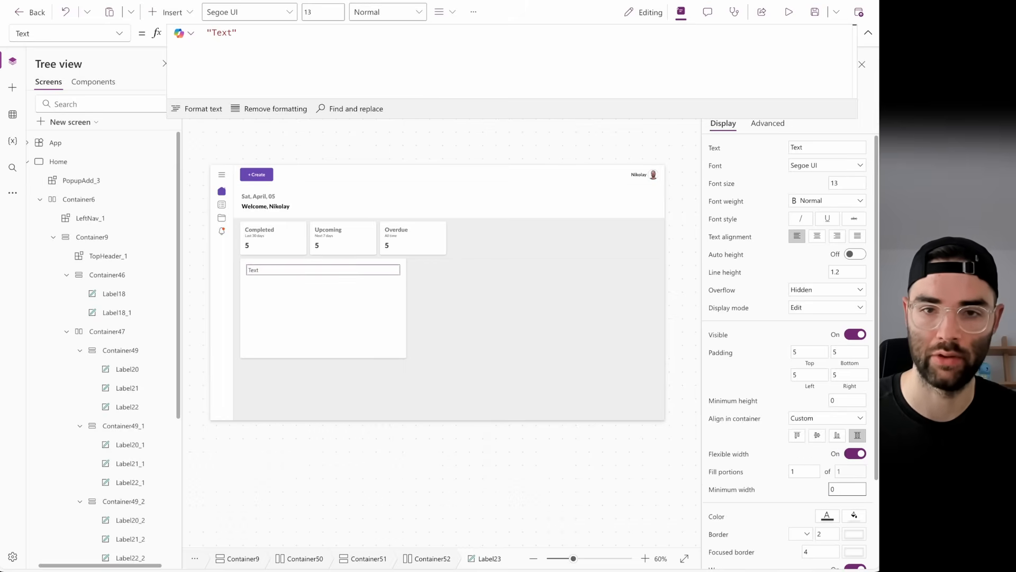
scroll(796, 483, down, 2)
click(852, 480)
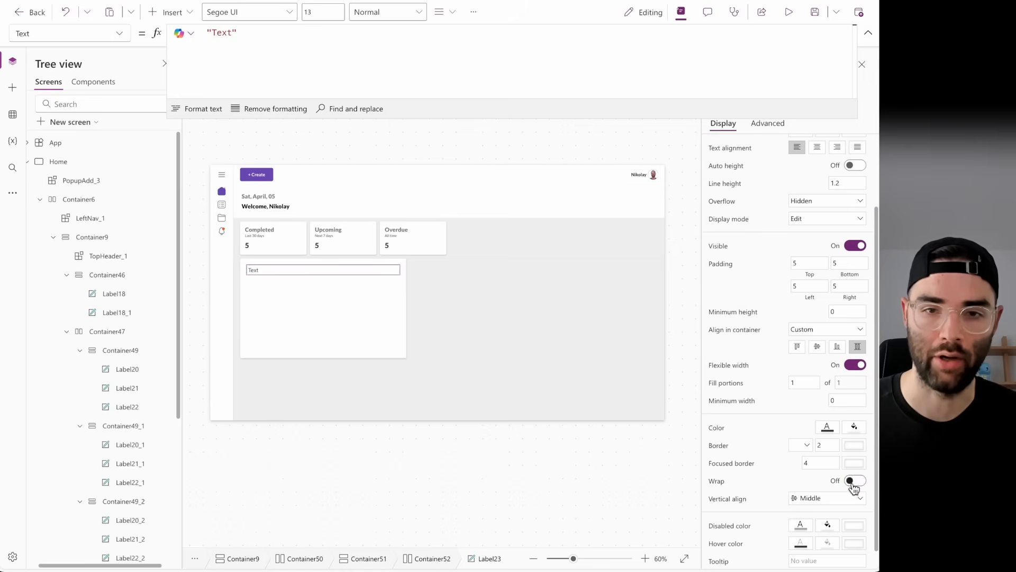
scroll(751, 476, up, 2)
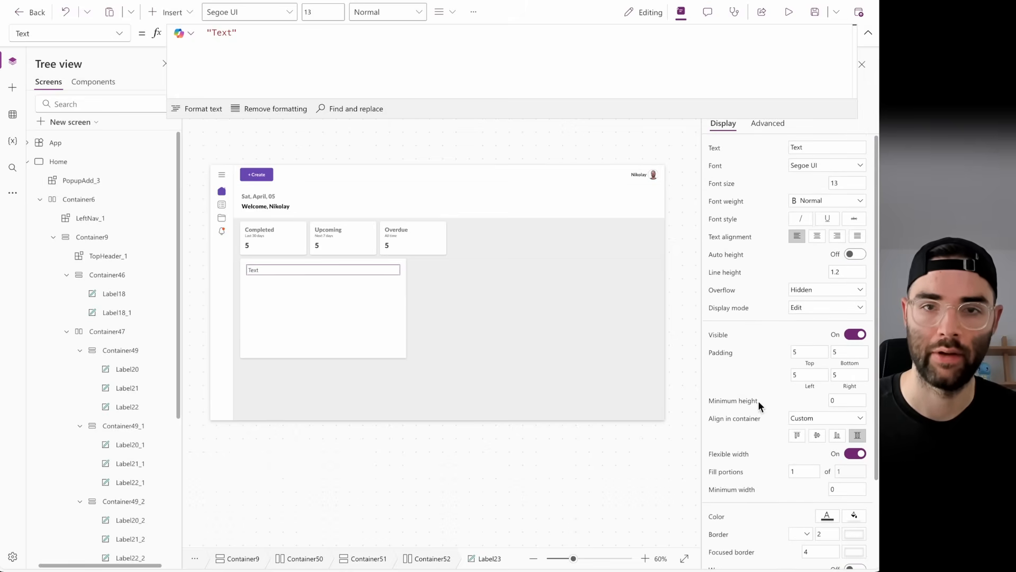
- Set the label's font to Lato Black and its text color to gray
click(830, 167)
click(828, 254)
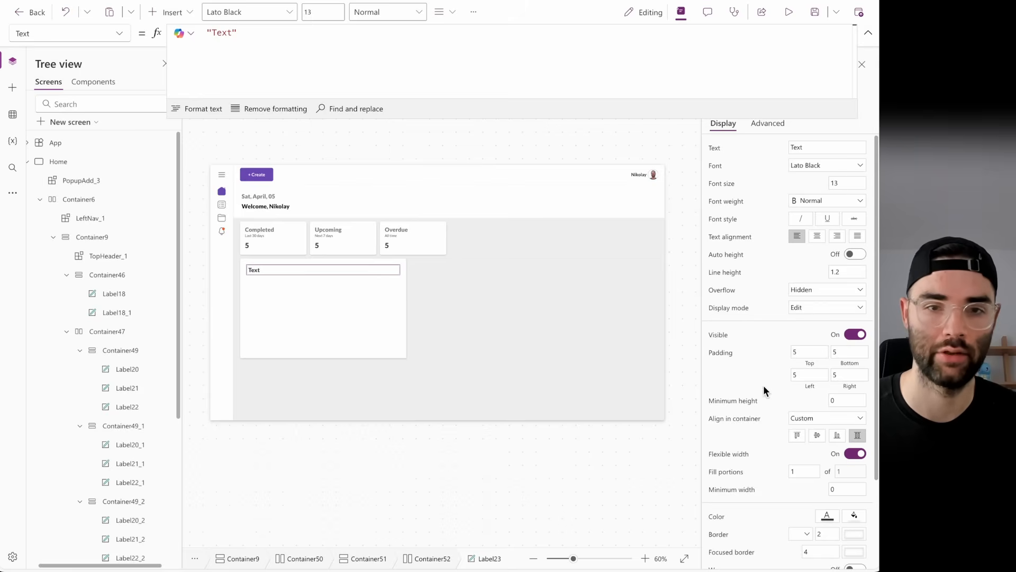
click(828, 516)
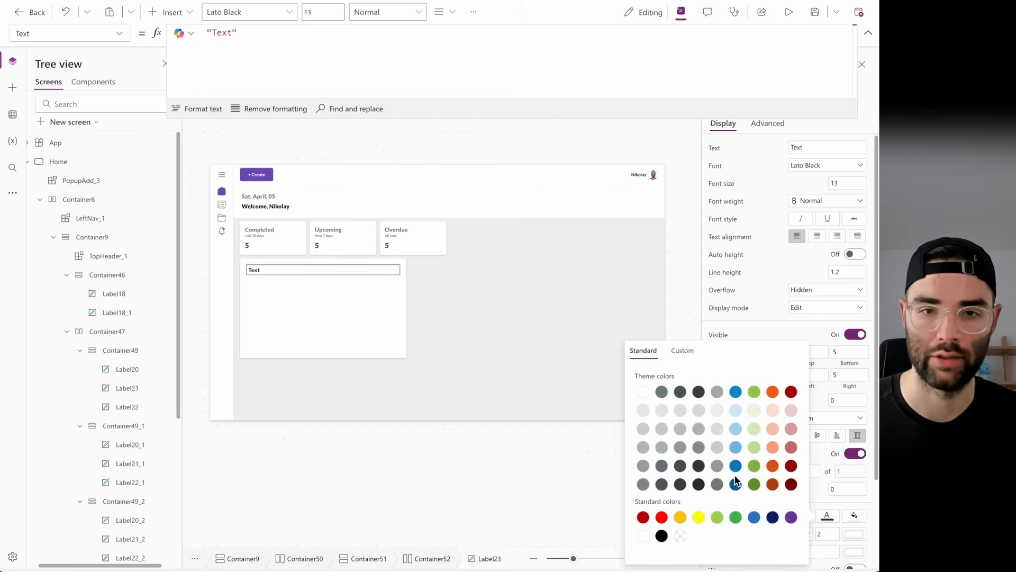
click(774, 326)
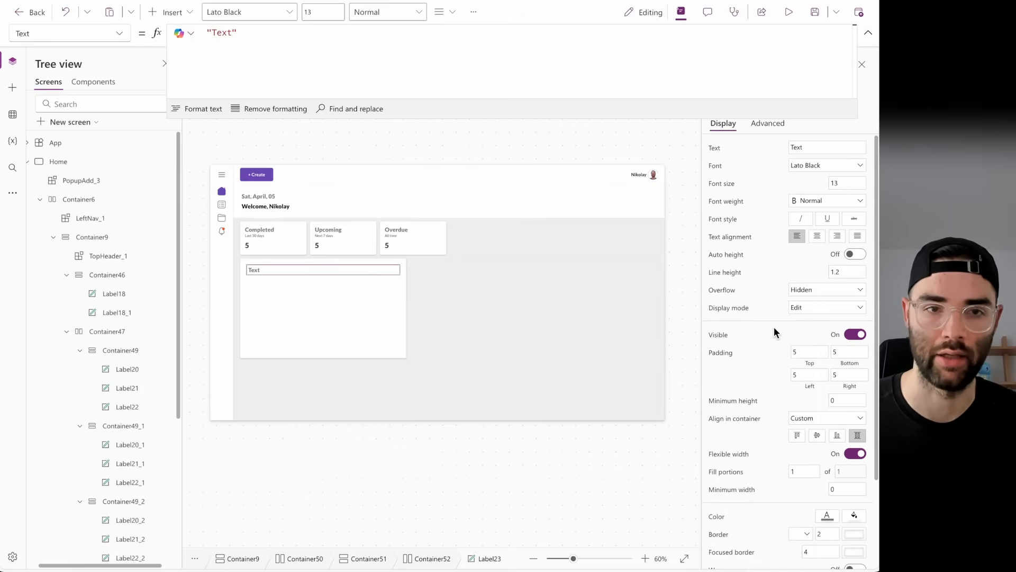
- Change the label's text to "My recent tasks"
double_click(791, 146)
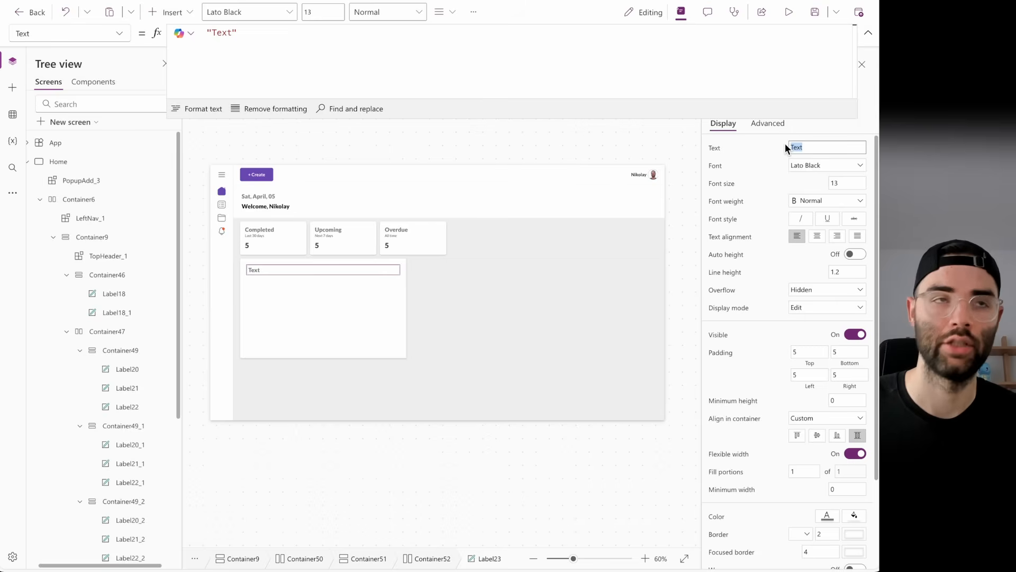
text(My recent tasks)
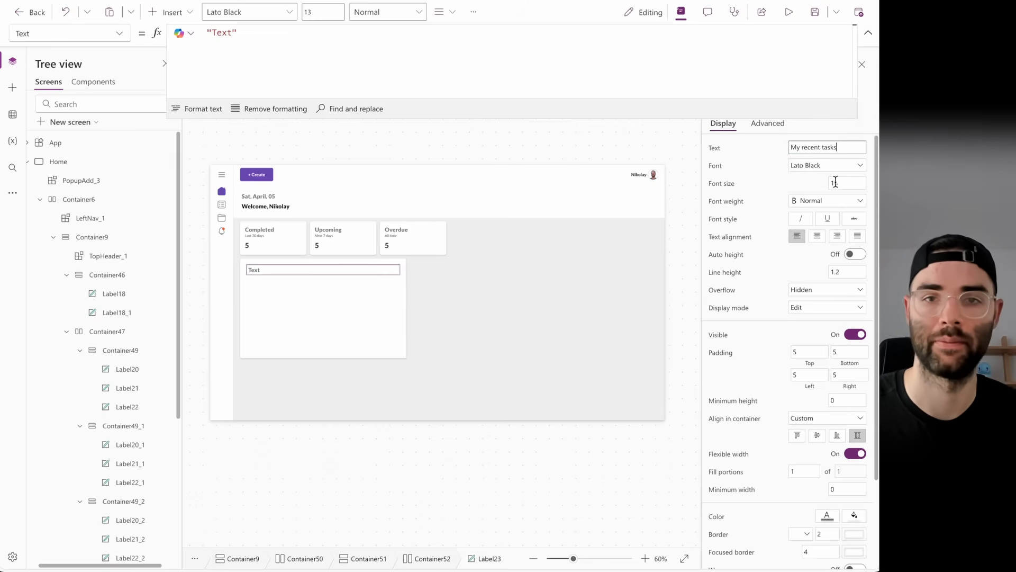
click(774, 148)
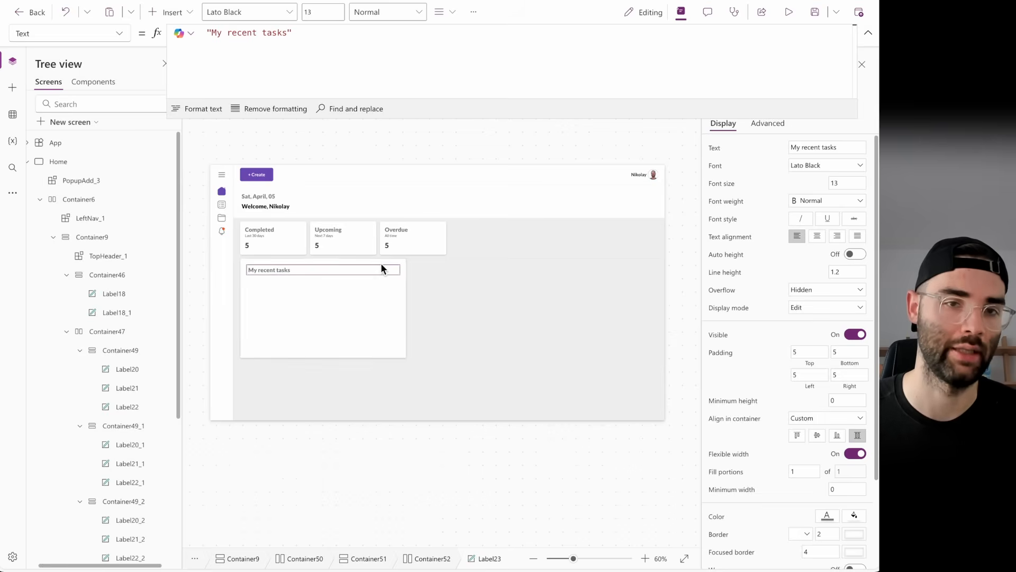
- Copy the Filter button from the My Tasks screen and paste it beside the "My recent tasks" label on the Home screen
click(28, 162)
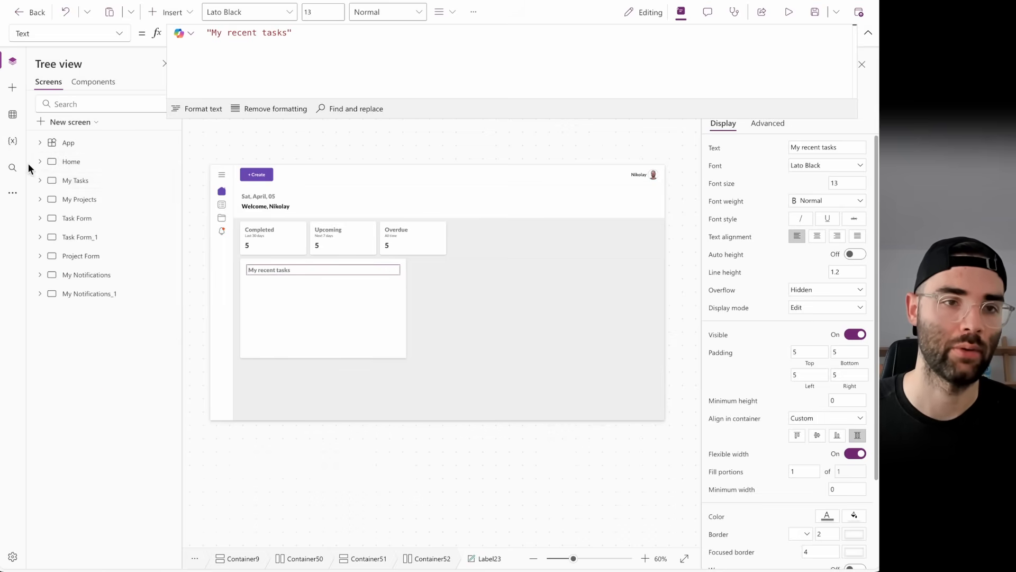
click(89, 185)
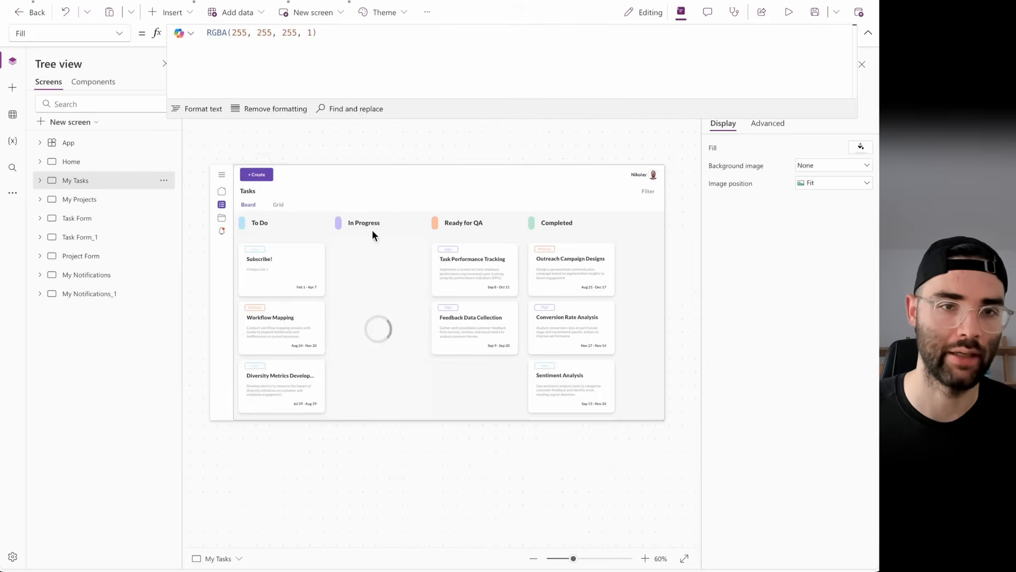
click(647, 191)
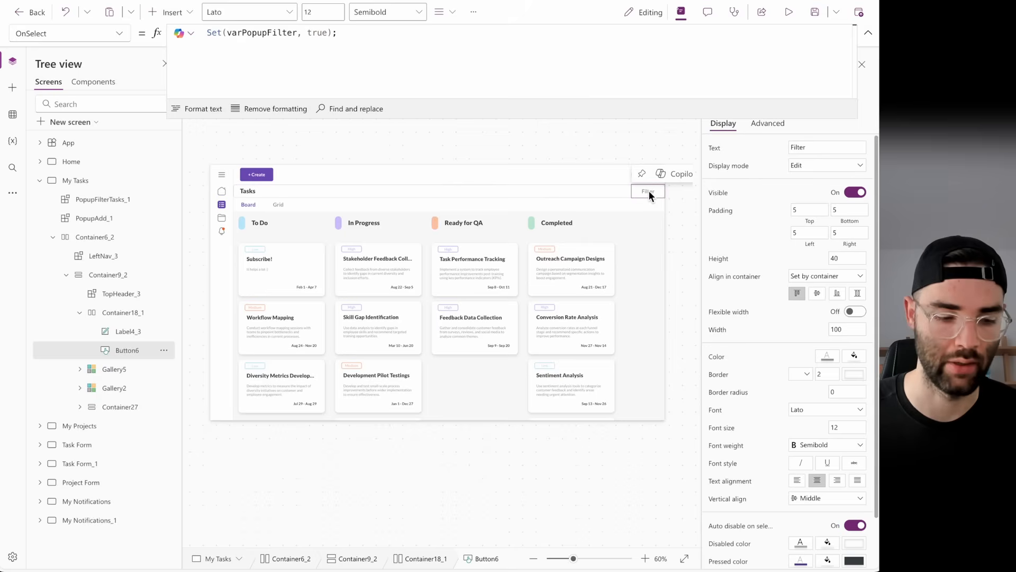
click(64, 165)
click(300, 271)
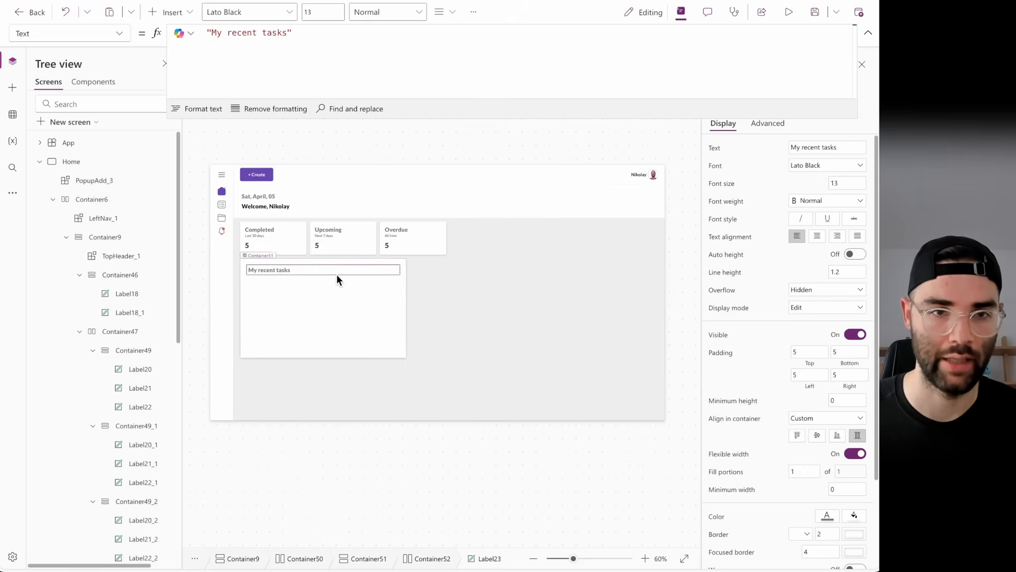
key(ctrl+v)
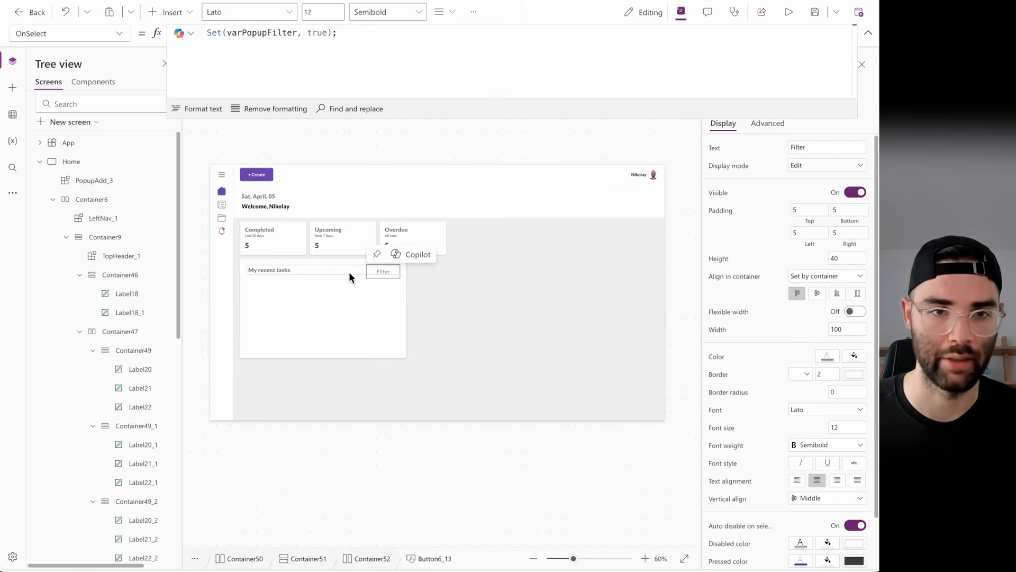
- Stretch the pasted Filter button vertically with a minimum height of 0 and set its width to 80
click(858, 293)
text(0)
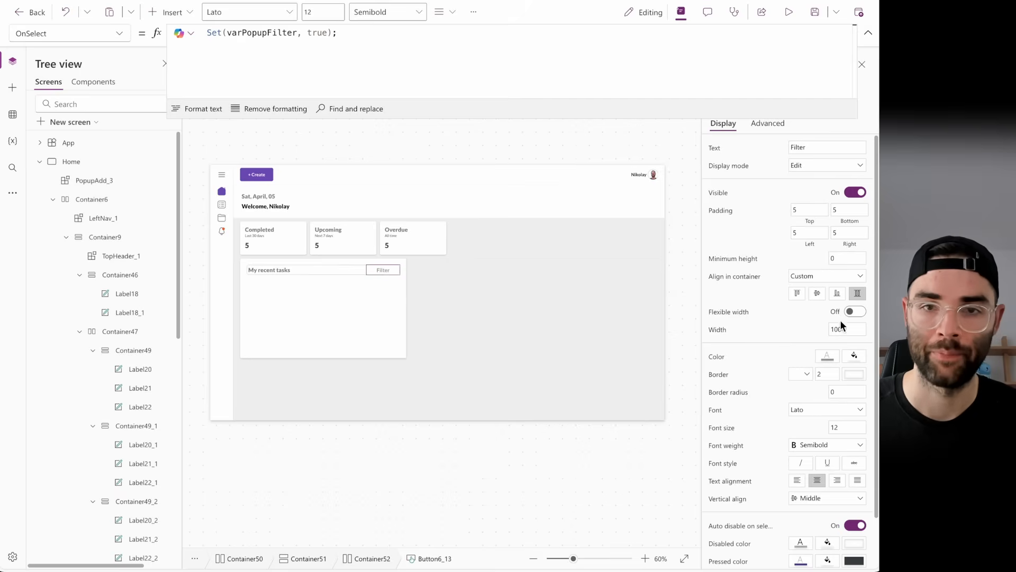
click(845, 329)
text(80)
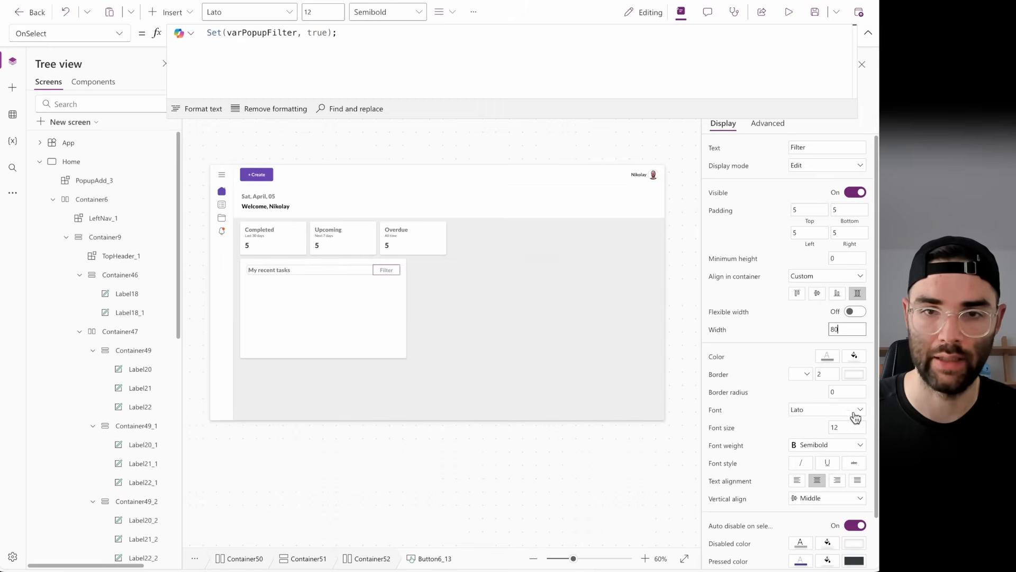
- Right-align the Filter button's text and set the button's width to 60
click(838, 482)
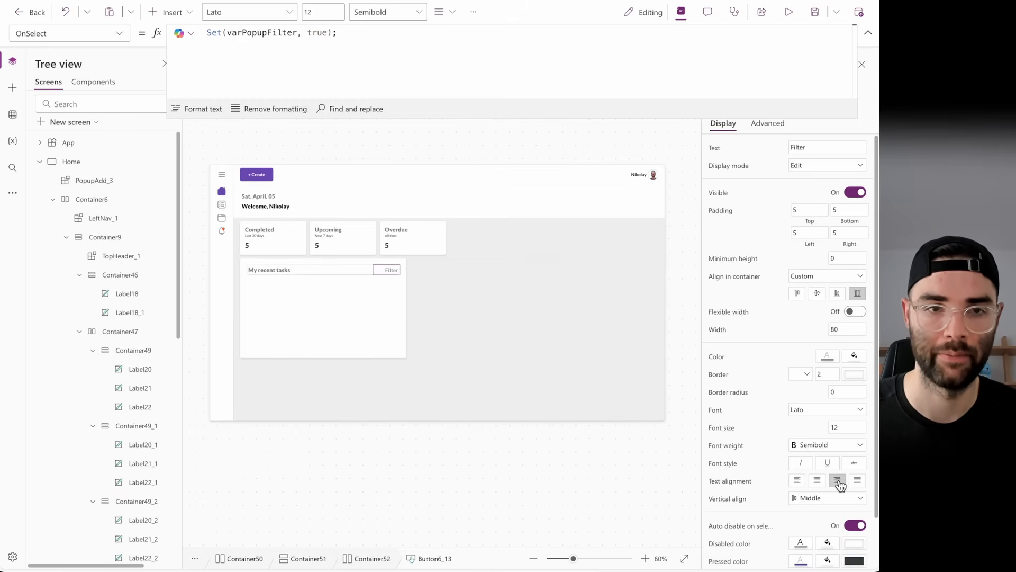
drag(842, 329, 815, 330)
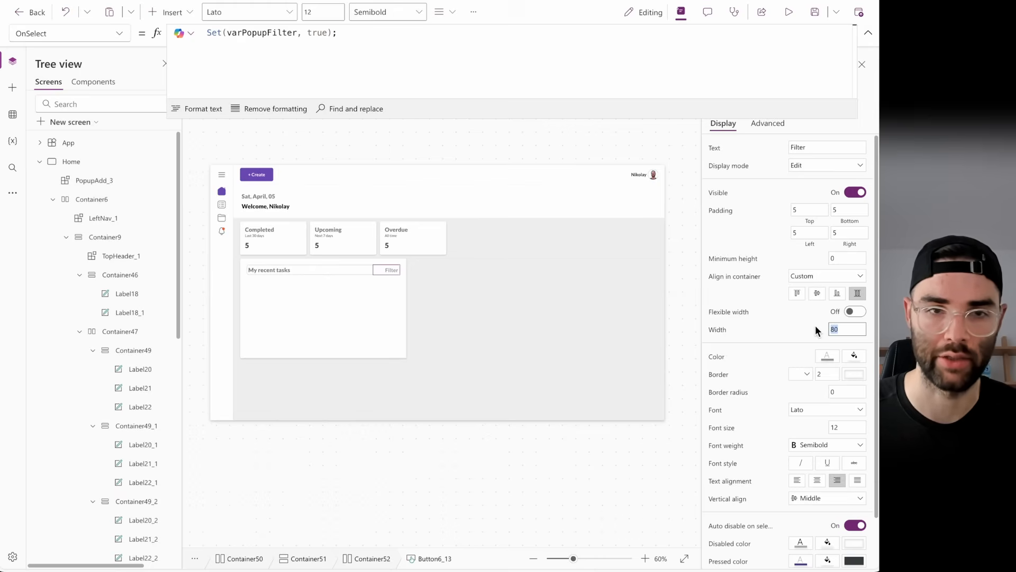
text(60)
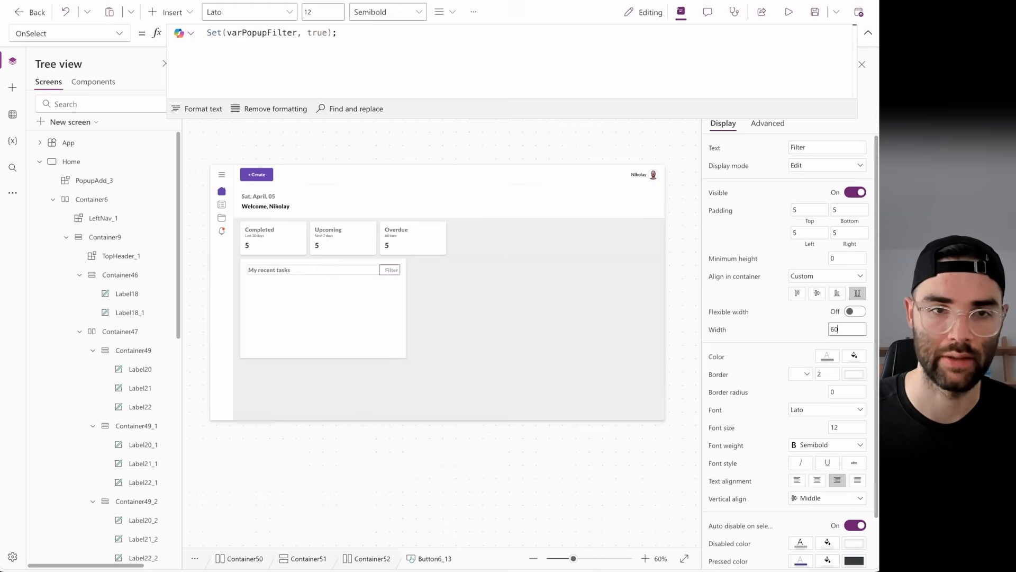
- Change the text of the Filter button in the "My recent tasks" panel to "View all"
click(397, 269)
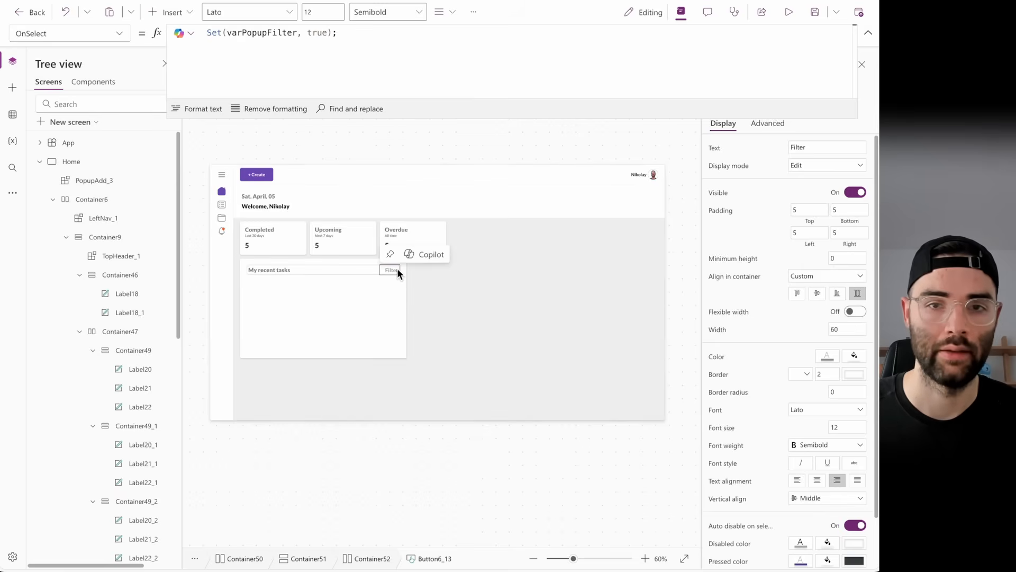
drag(807, 147, 783, 146)
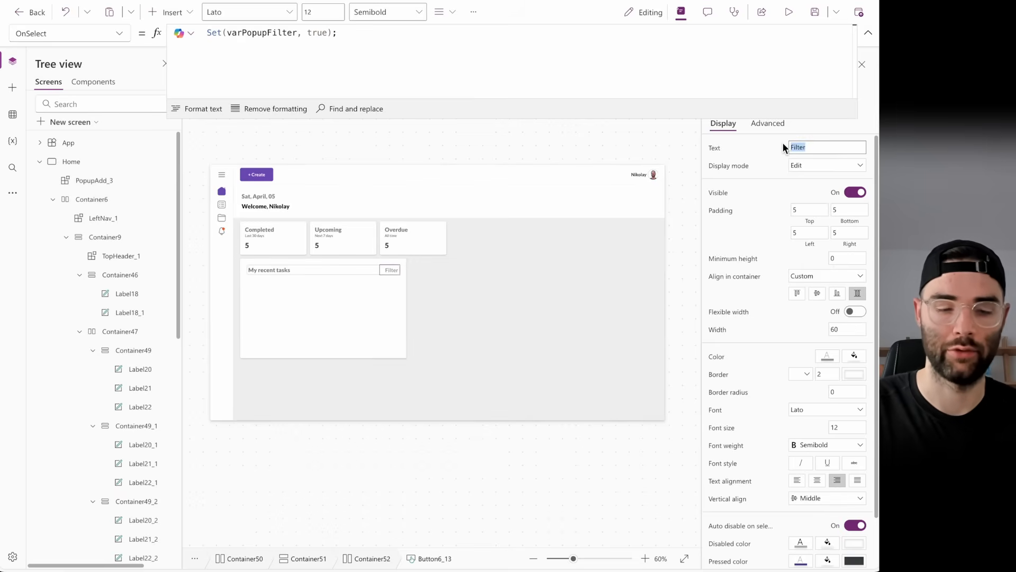
text(View all)
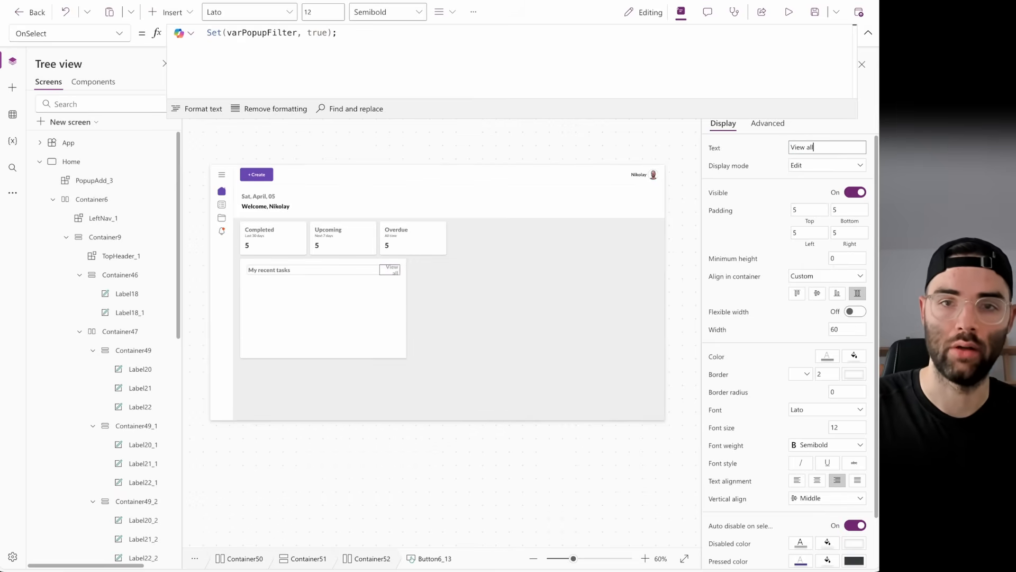
- Replace the "View all" button's OnSelect formula with Navigate('My Tasks');
click(770, 125)
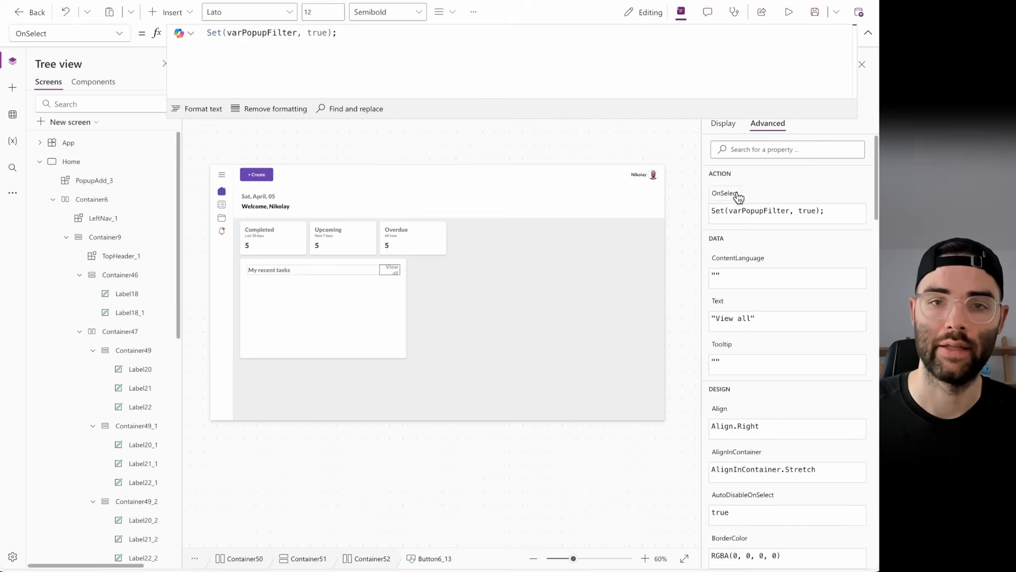
drag(826, 215, 704, 209)
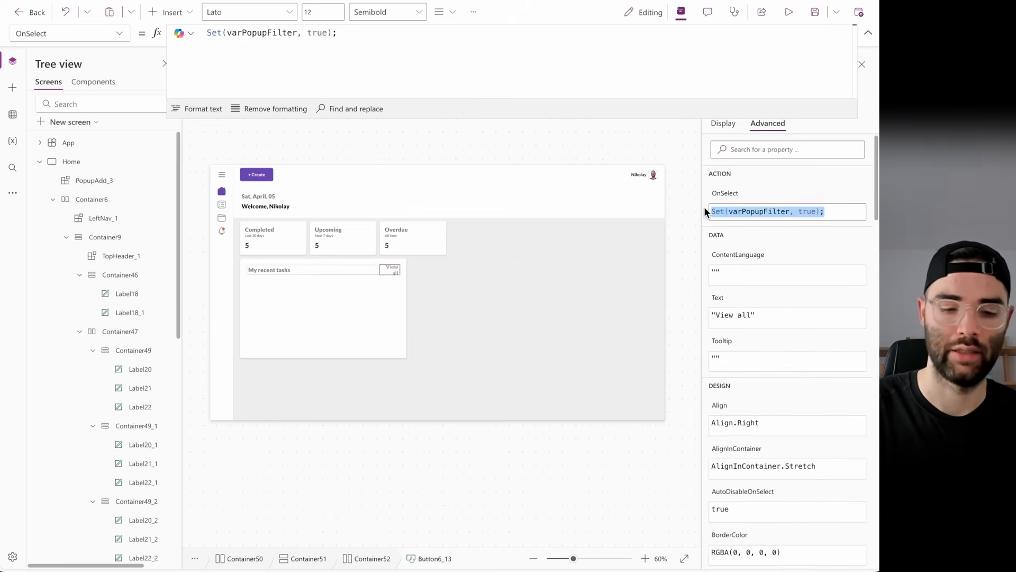
text(Navigate()
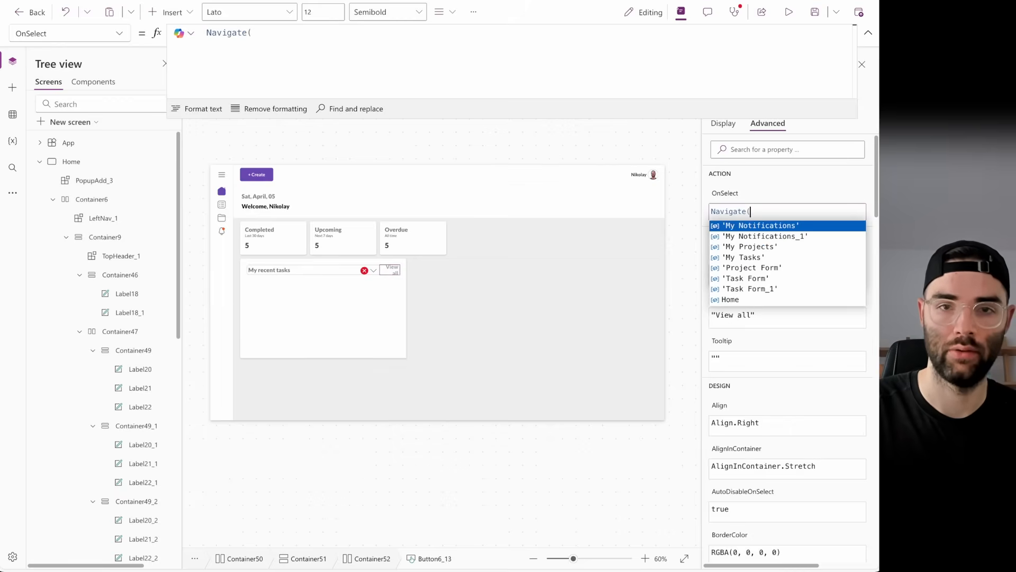
key(Down)
key(Down)
key(Down)
key(Down)
key(Down)
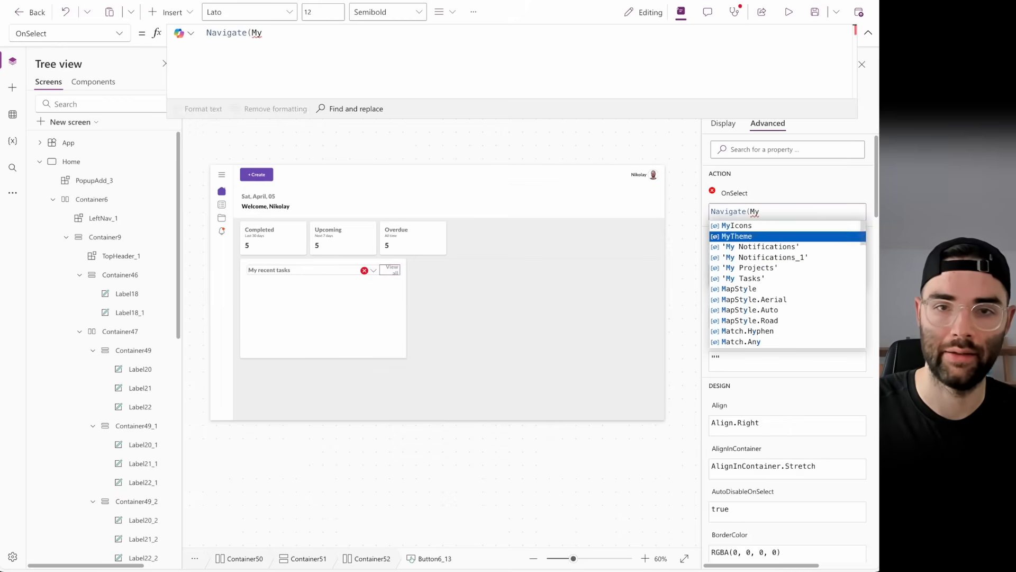
key(Tab)
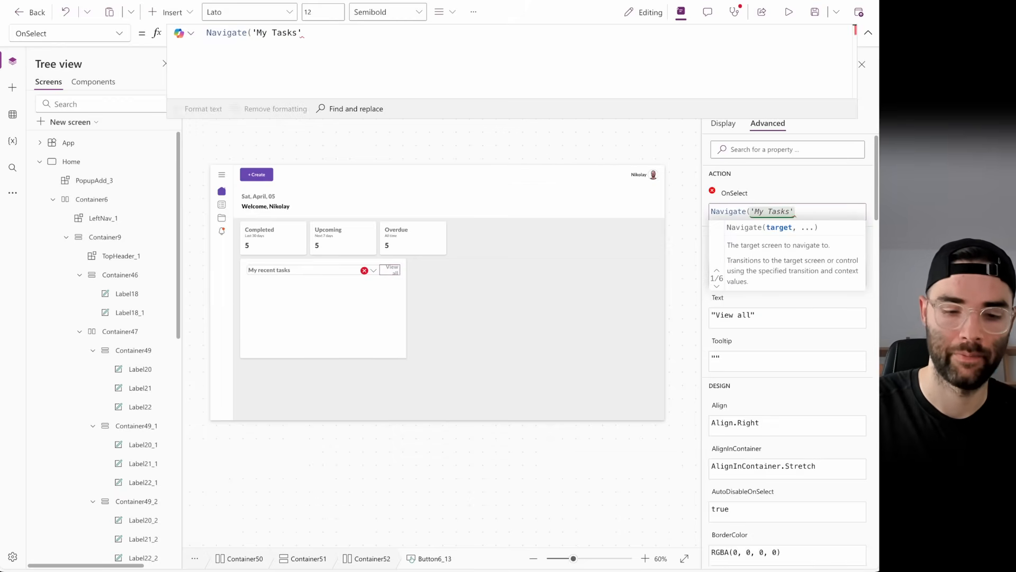
text();)
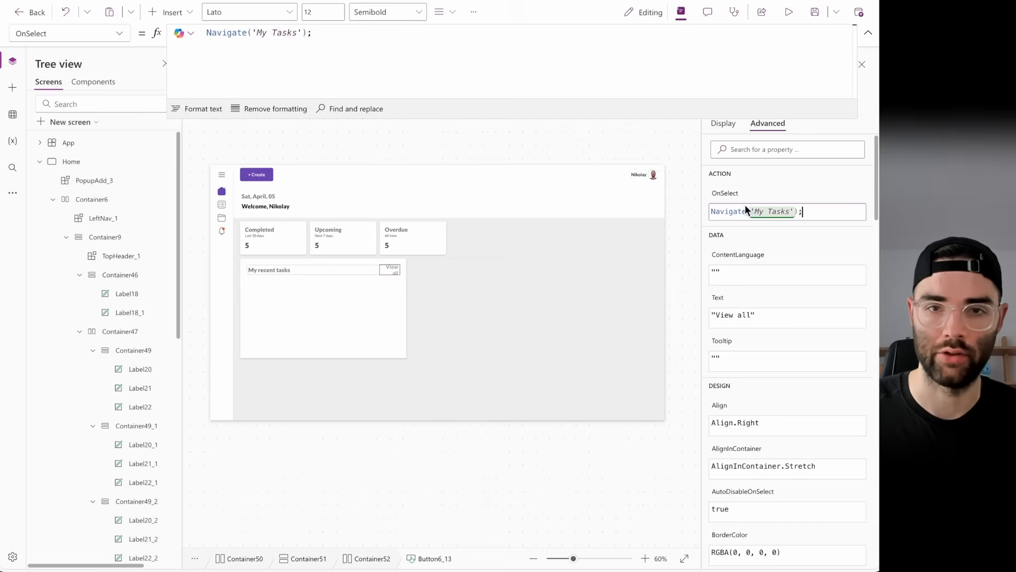
click(783, 186)
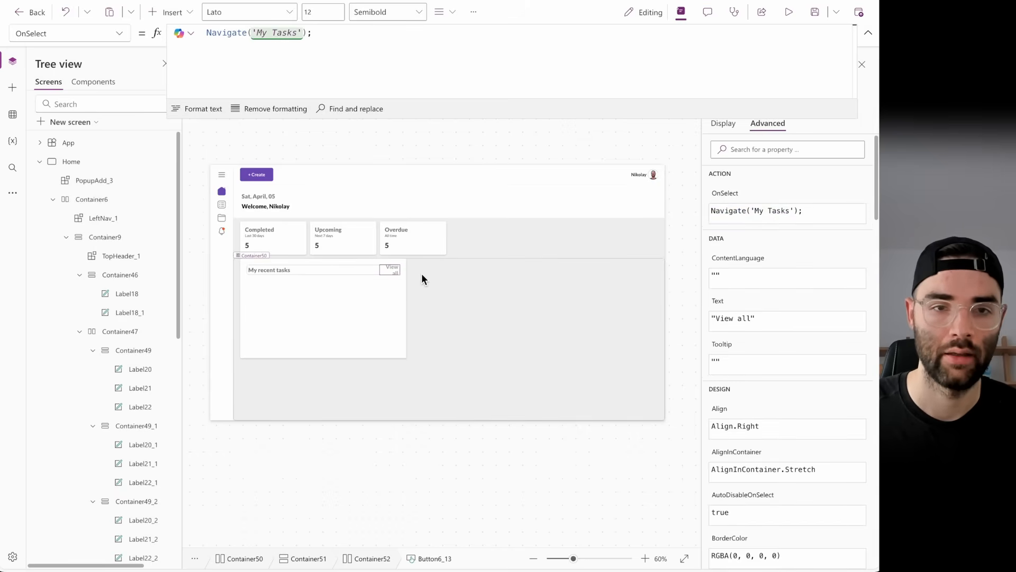
- Set the "View all" button's width to 80
click(395, 269)
click(723, 127)
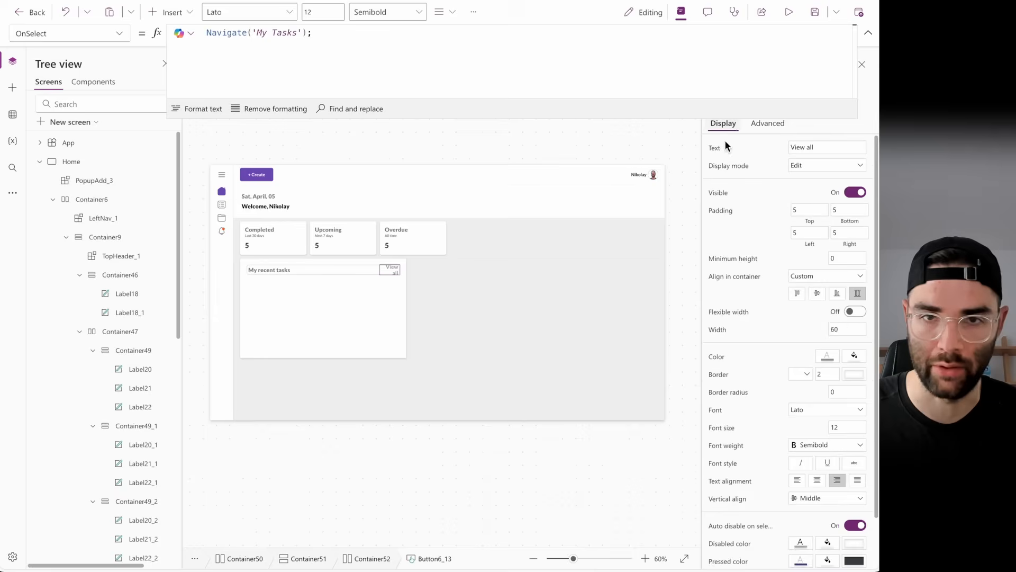
click(840, 326)
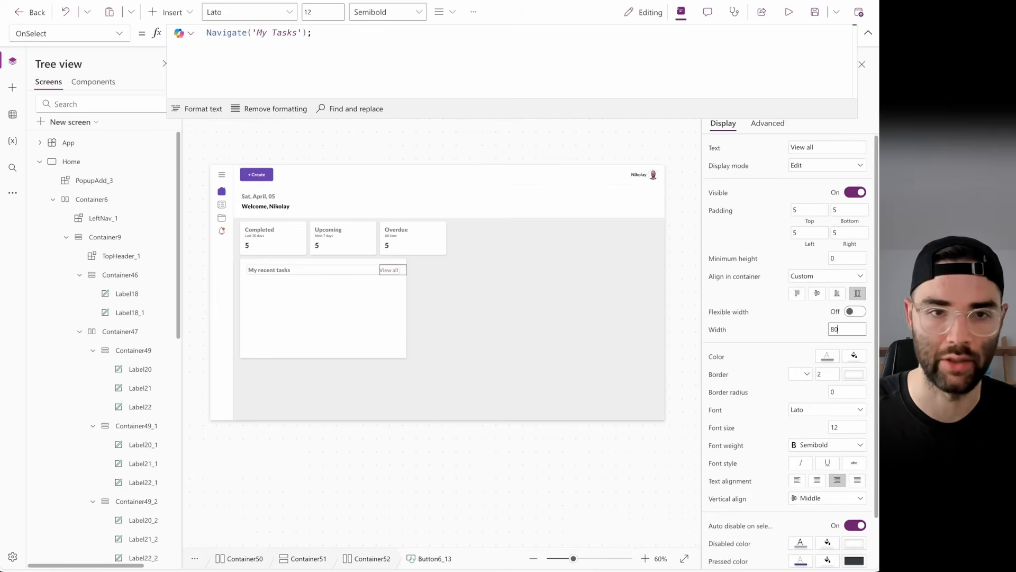
- Test the "View all" button's navigation to the My Tasks screen and return to the Home screen through the app's side navigation
key(alt)
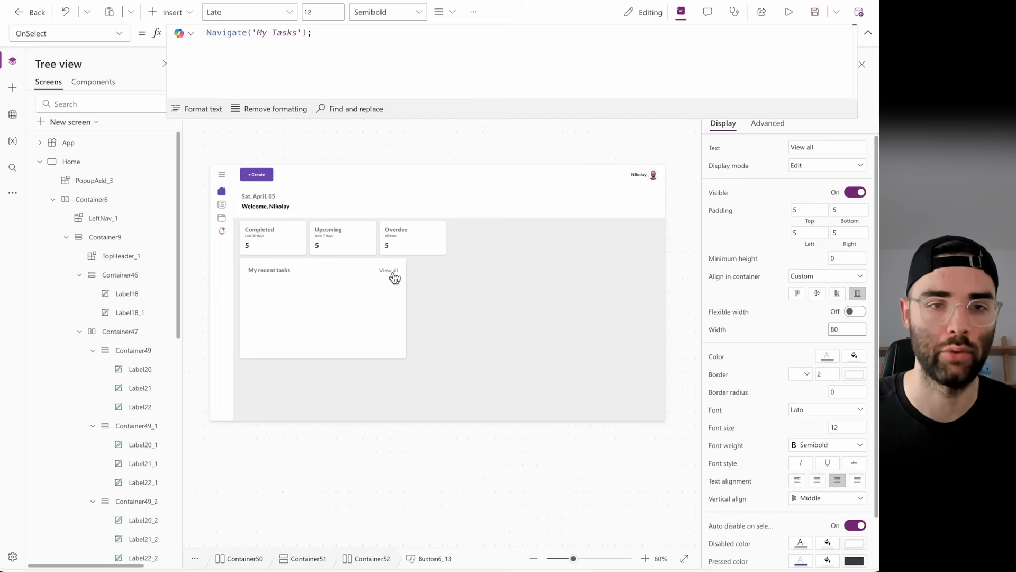
alt+click(393, 273)
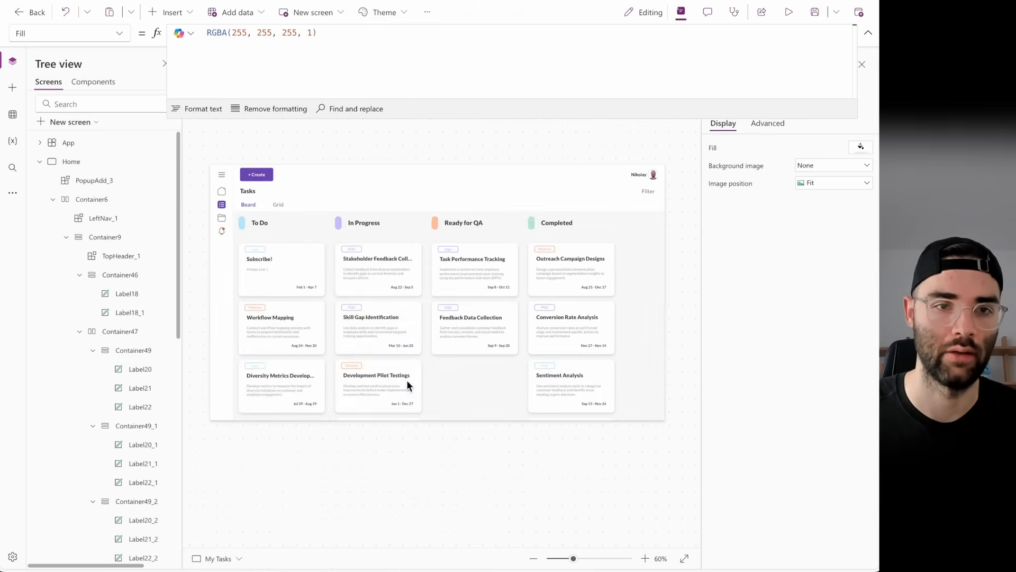
alt+click(222, 191)
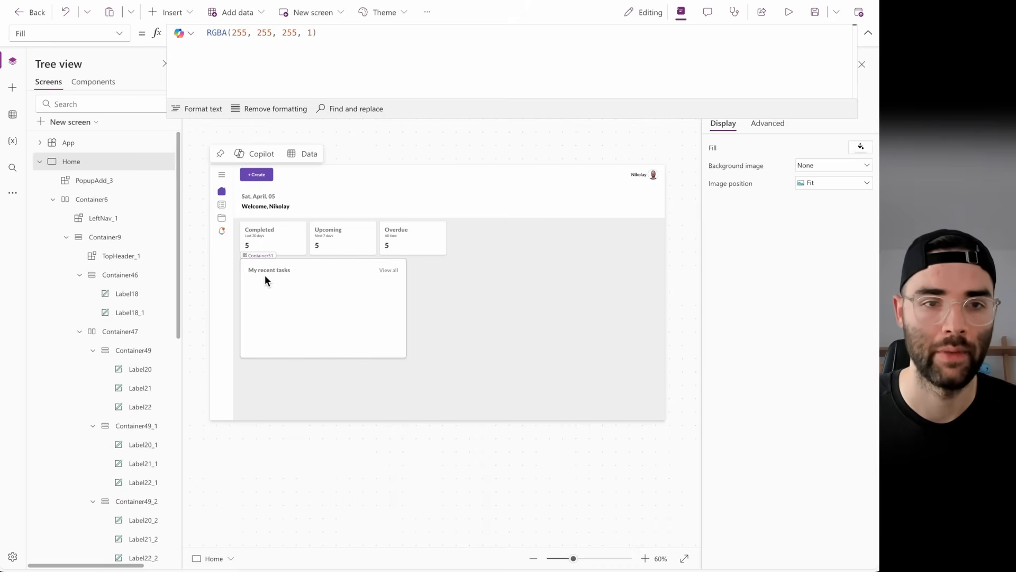
- Copy the "My recent tasks" panel and paste it beside the original in the same horizontal container
click(294, 297)
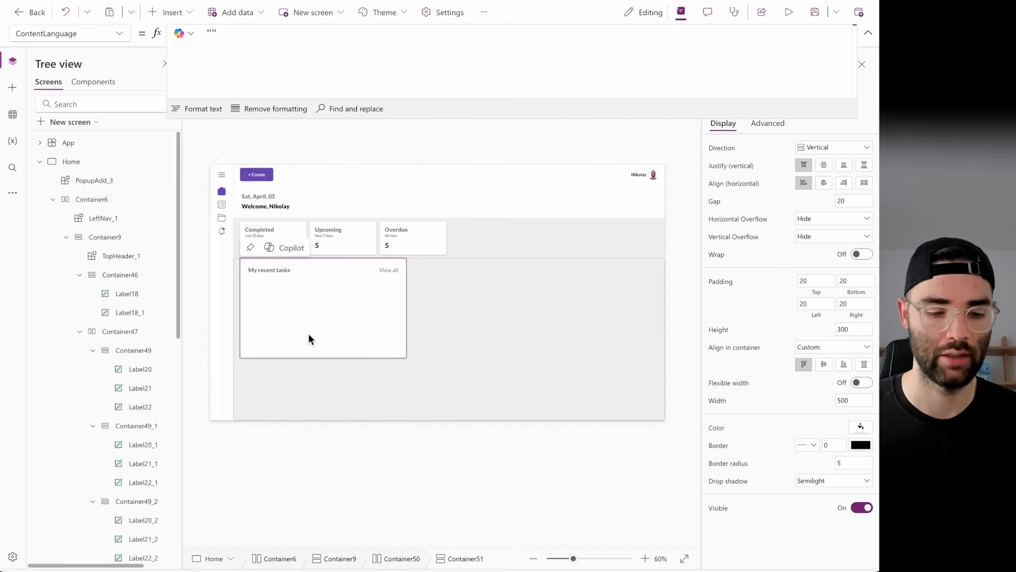
click(487, 325)
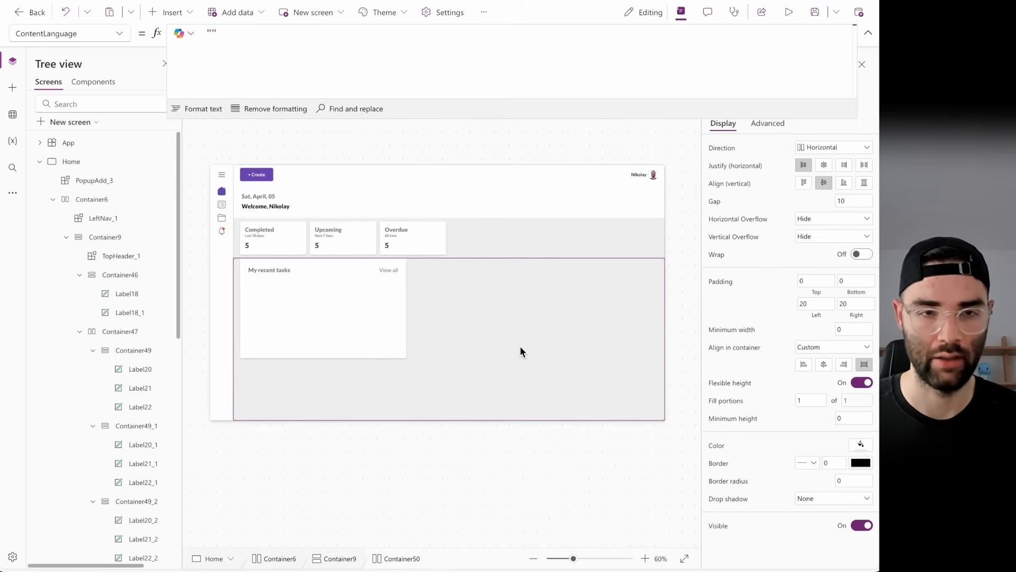
key(ctrl+v)
- Change the copied panel's heading label to "My recent projects"
click(445, 274)
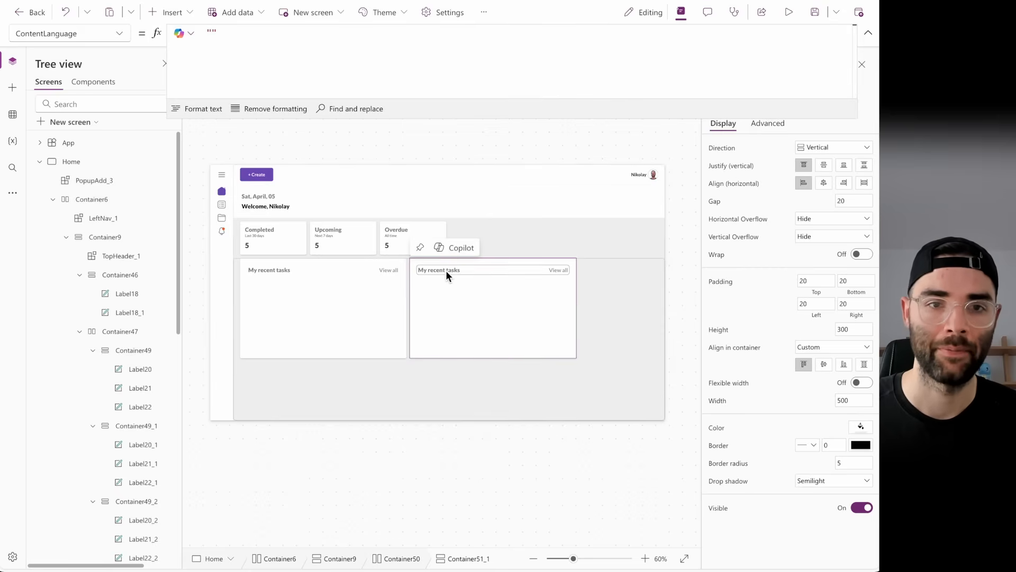
double_click(275, 31)
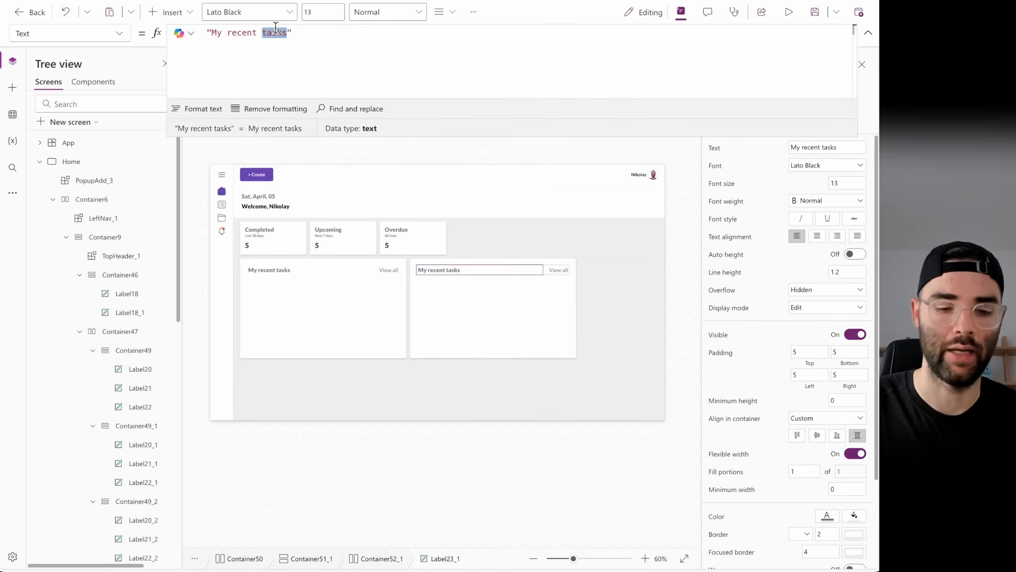
text(projec)
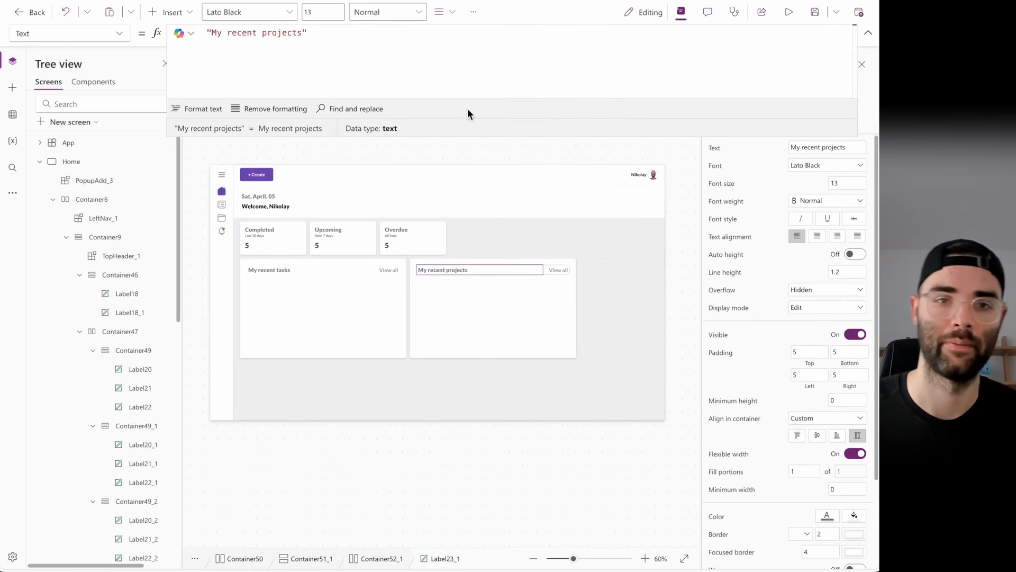
- Edit the OnSelect formula of the "View all" button in the "My recent projects" panel to Navigate('My Projects');
click(558, 268)
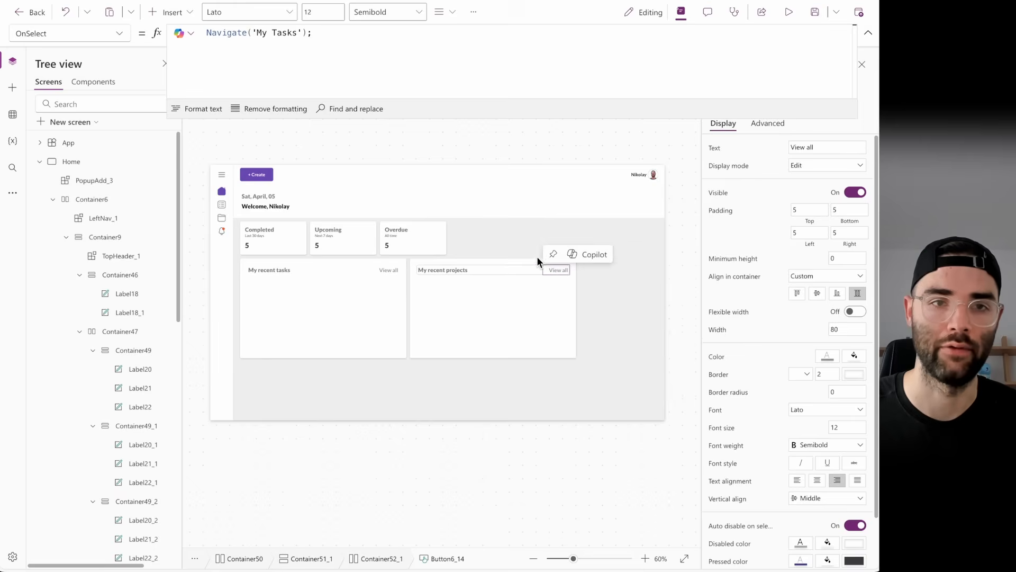
double_click(287, 38)
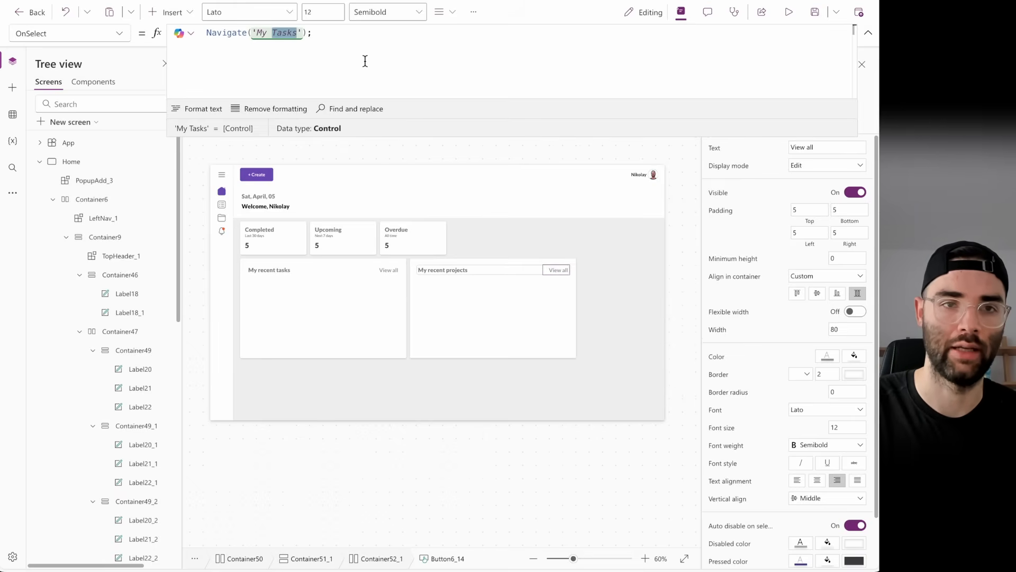
text(My)
key(Tab)
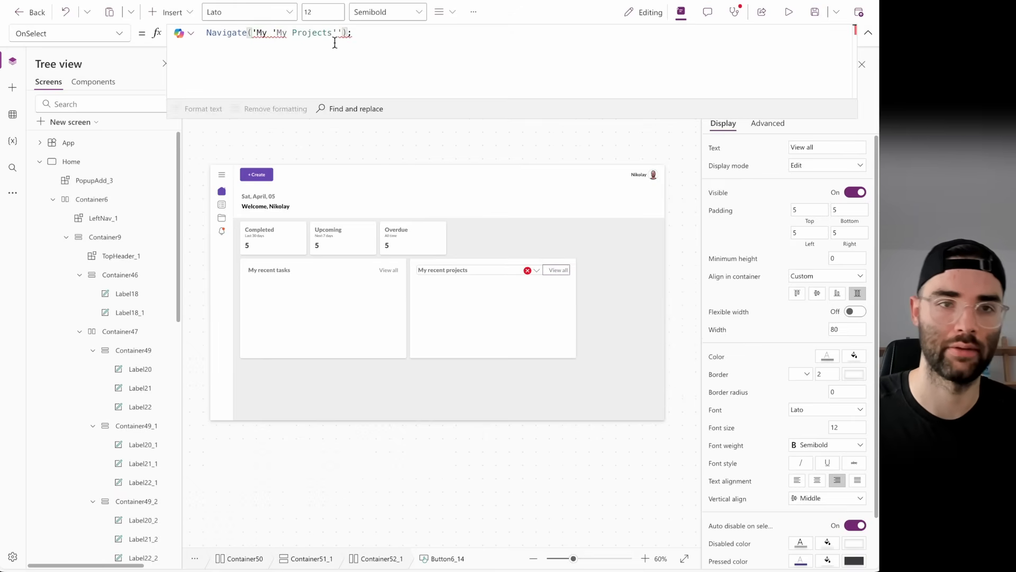
double_click(260, 33)
key(BackSpace)
key(BackSpace)
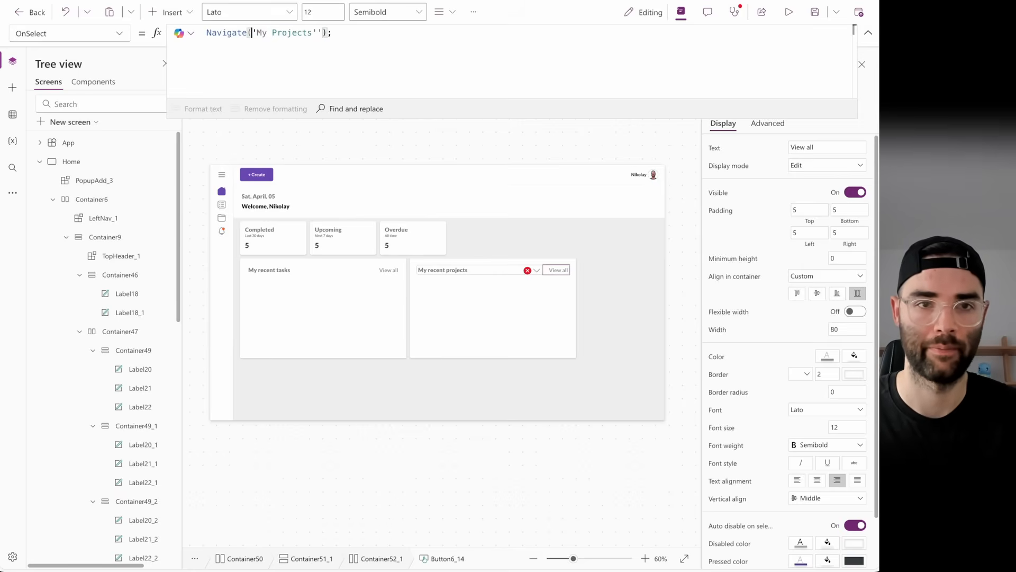
key(BackSpace)
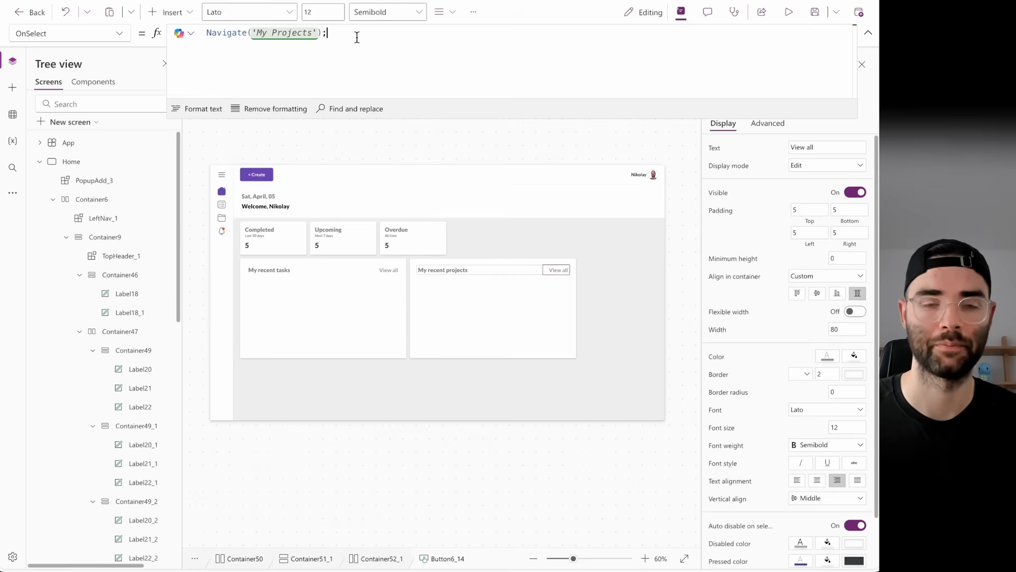
- Copy the task gallery from the Grid view of the My Tasks screen
click(40, 161)
click(66, 181)
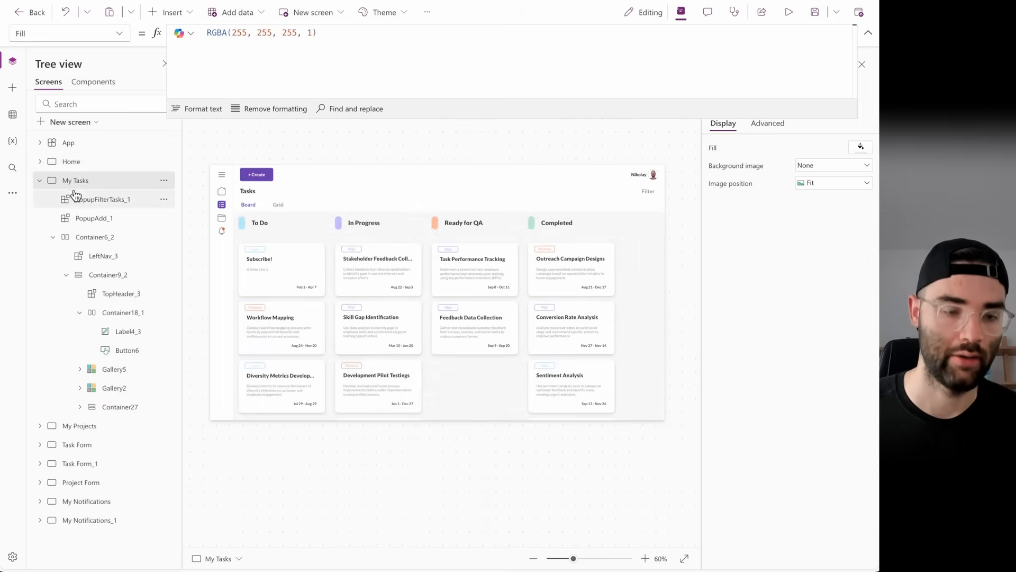
click(278, 206)
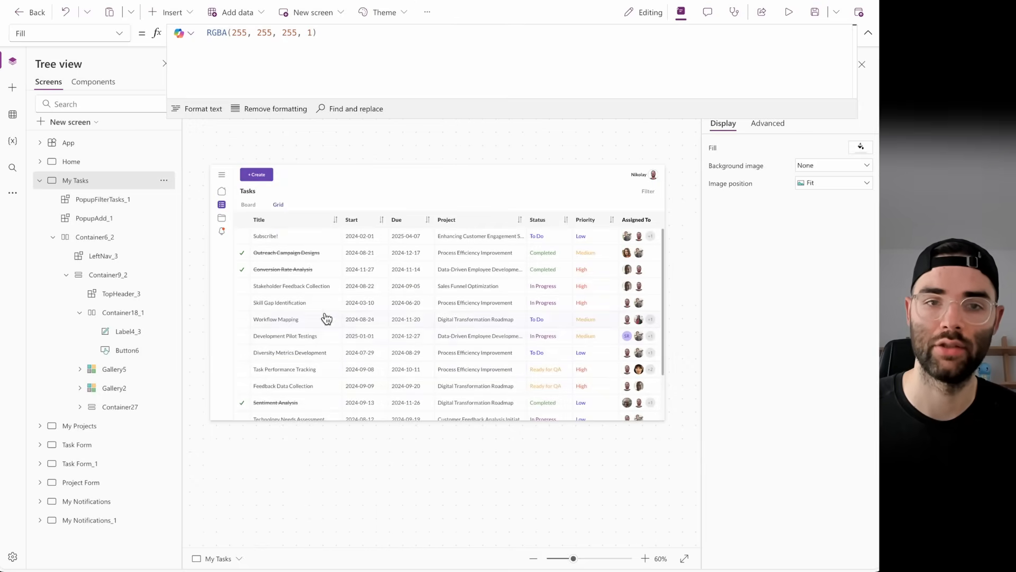
click(275, 266)
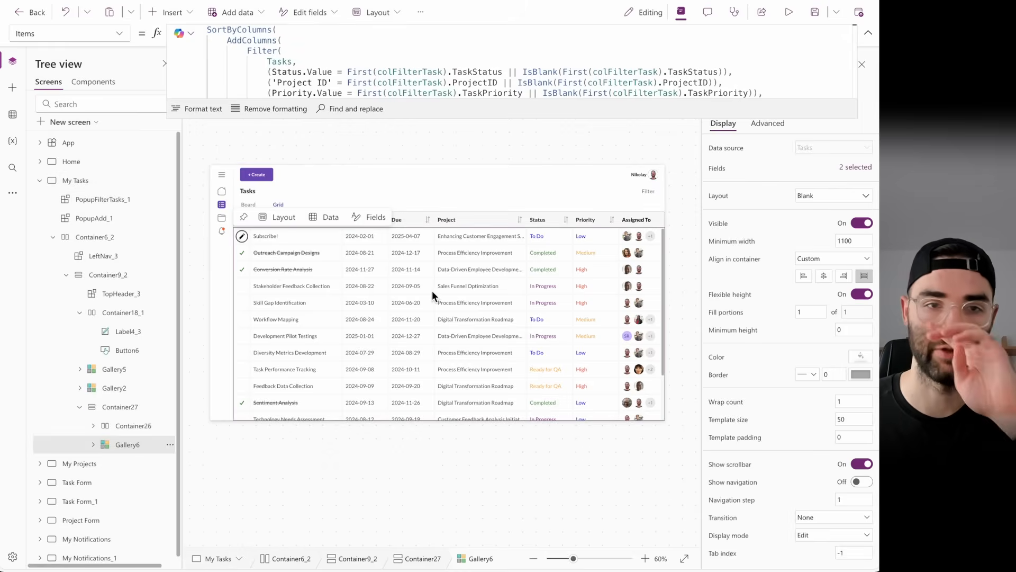
click(121, 448)
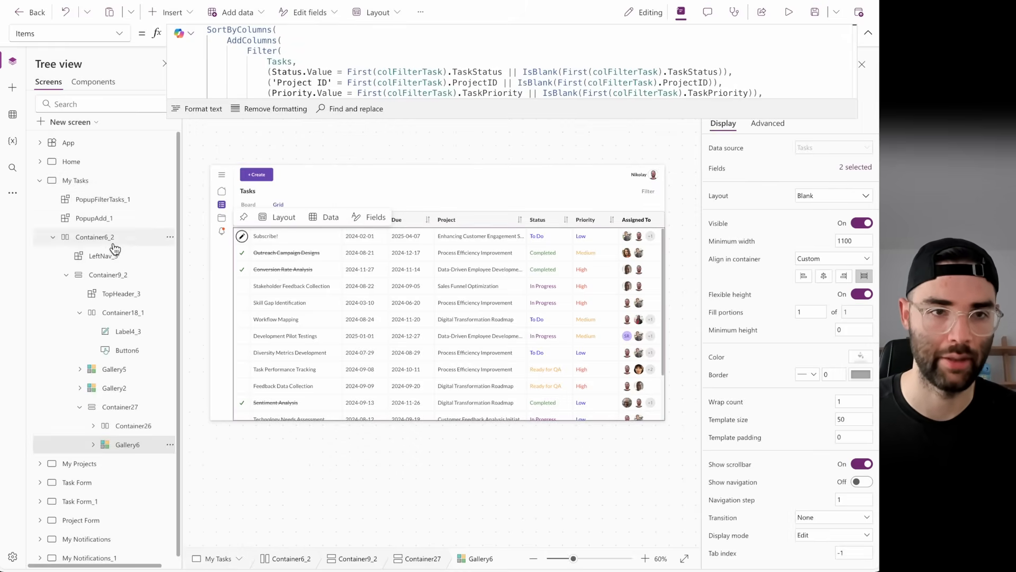
- Paste the copied task gallery into the "My recent tasks" panel on the Home screen
click(74, 162)
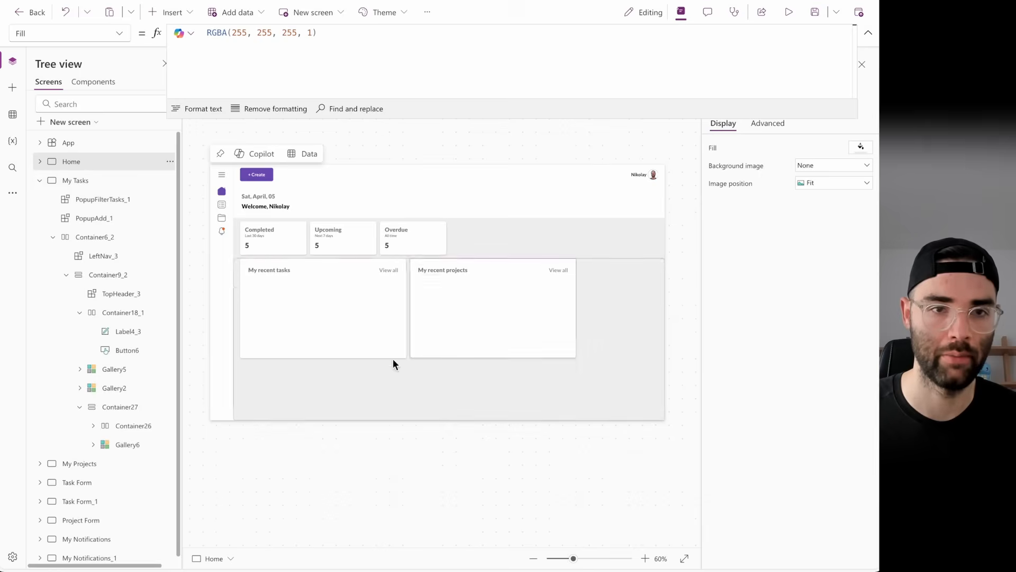
click(284, 318)
scroll(103, 356, down, 8)
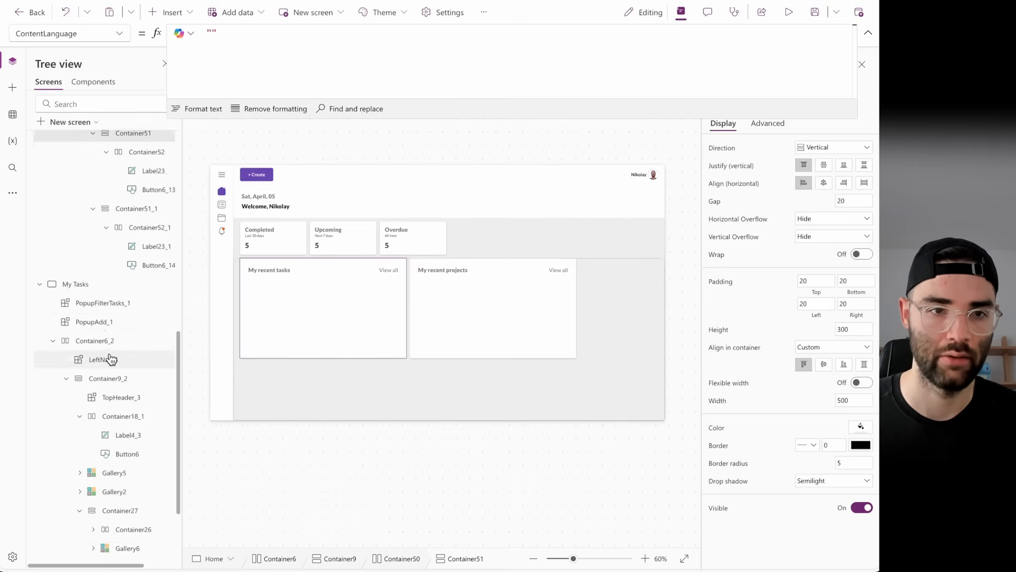
scroll(109, 358, up, 3)
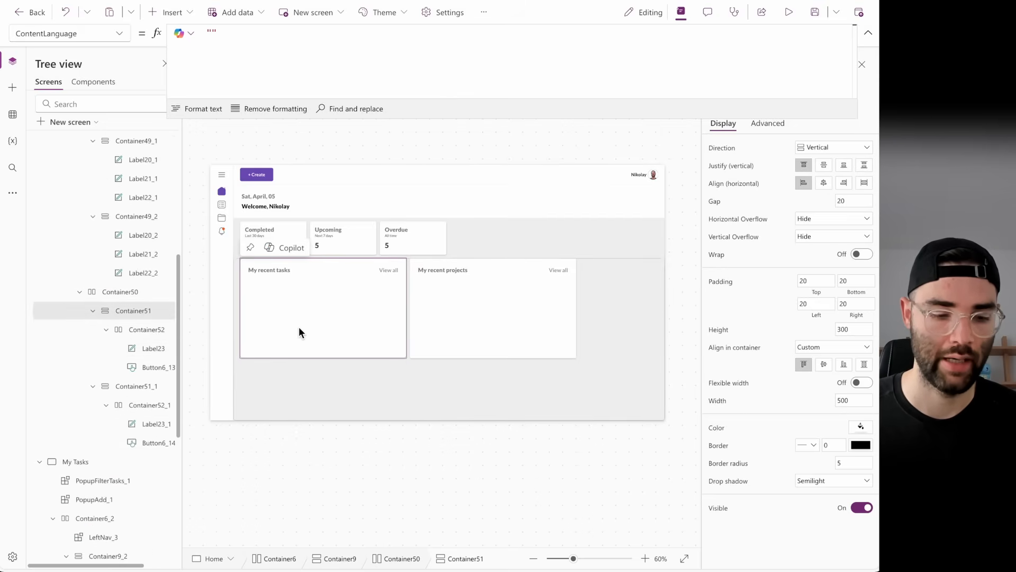
key(ctrl+v)
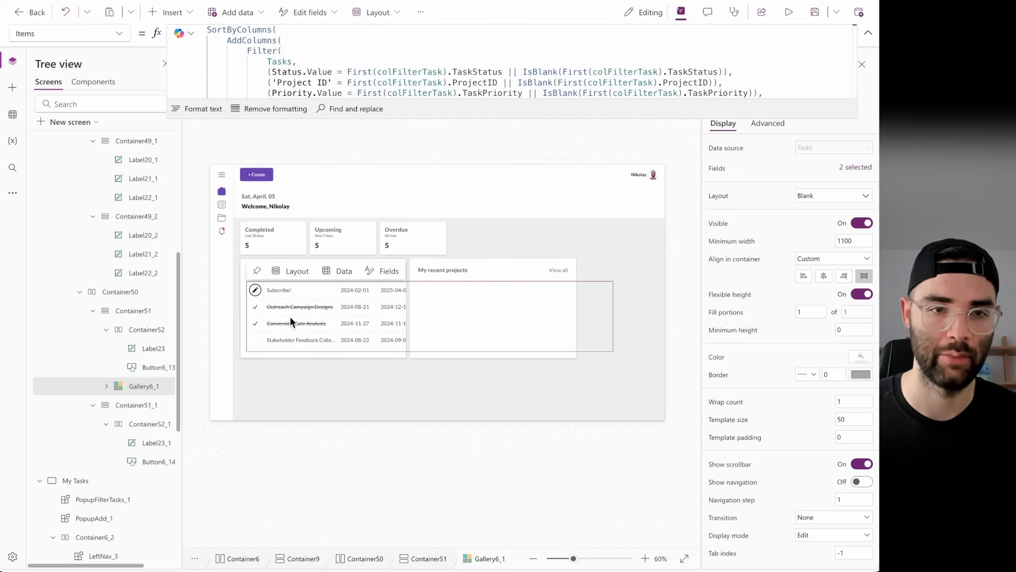
- In the row template of the gallery pasted into "My recent tasks", delete the nested container at the row's end and the priority label
click(107, 386)
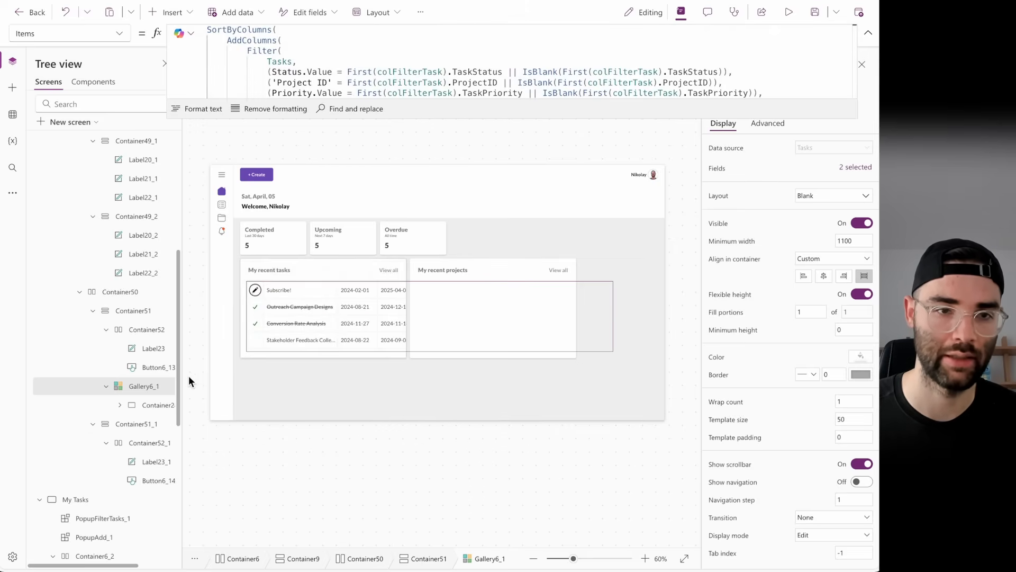
drag(182, 374, 194, 377)
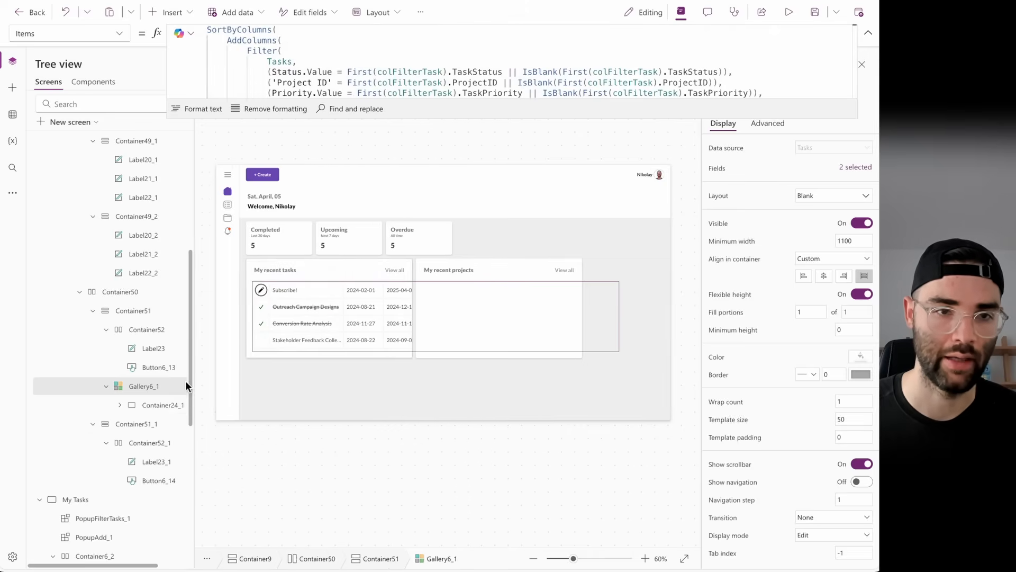
click(120, 405)
scroll(124, 407, down, 2)
click(133, 354)
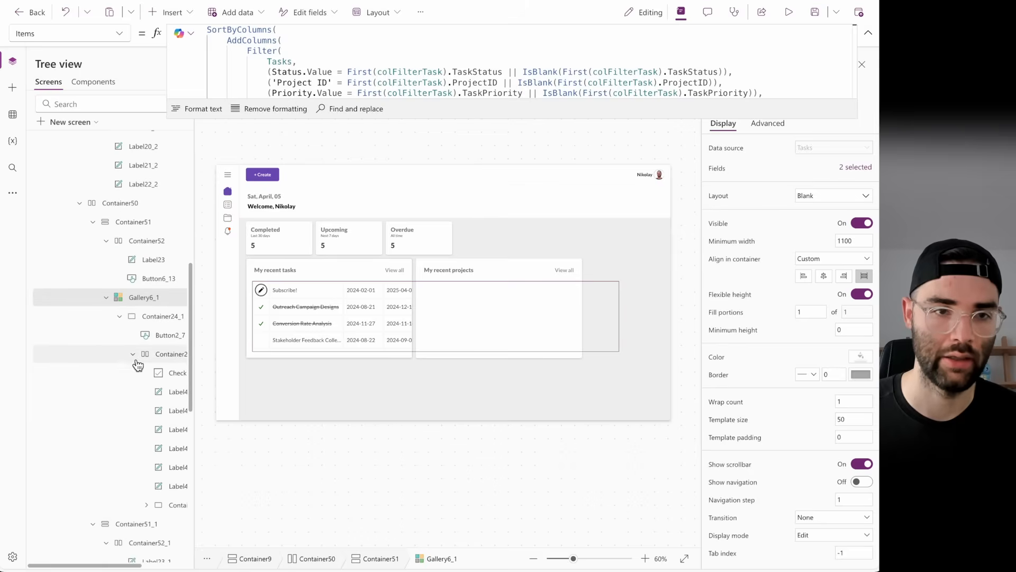
click(178, 507)
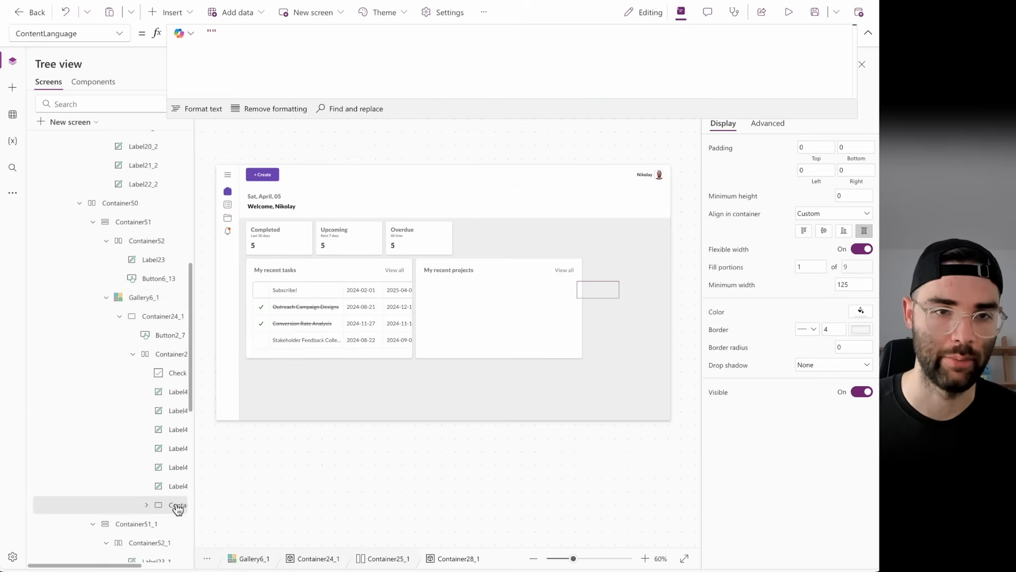
key(Delete)
click(178, 486)
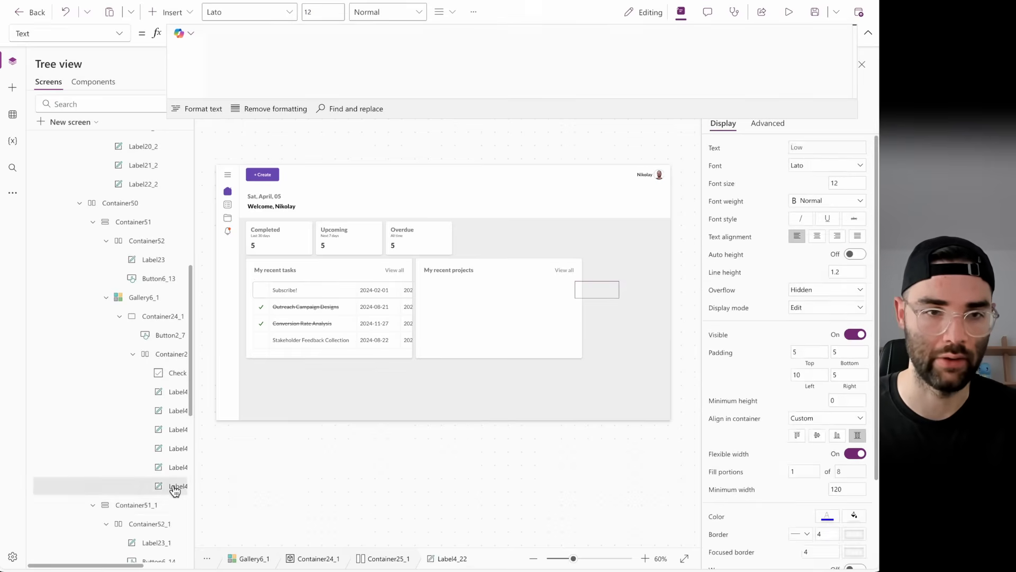
key(Delete)
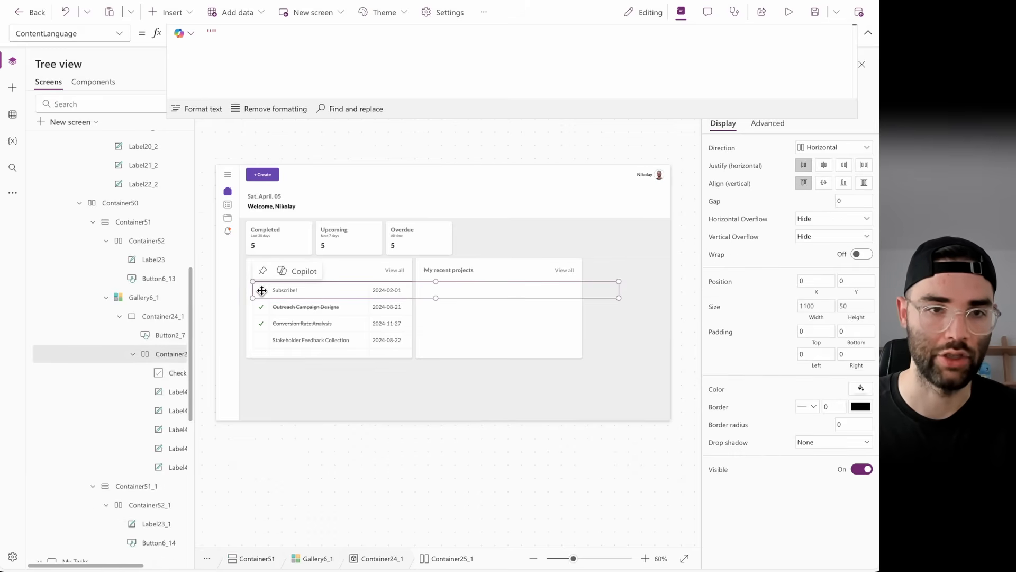
- Delete the gallery row's remaining labels, including the start and due dates, keeping only the checkbox and the title label
click(177, 449)
key(Delete)
click(177, 429)
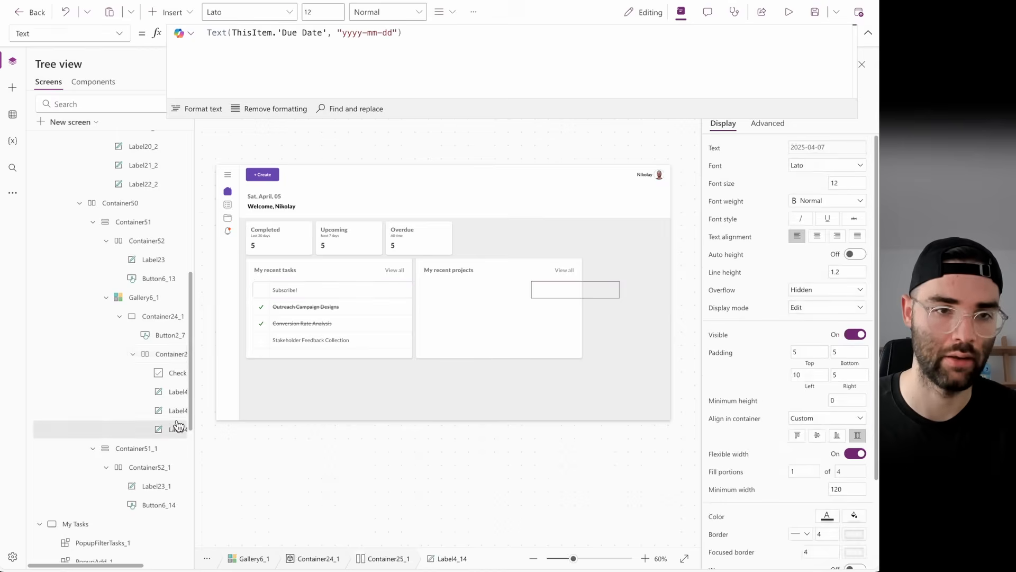
key(Delete)
click(179, 411)
key(Delete)
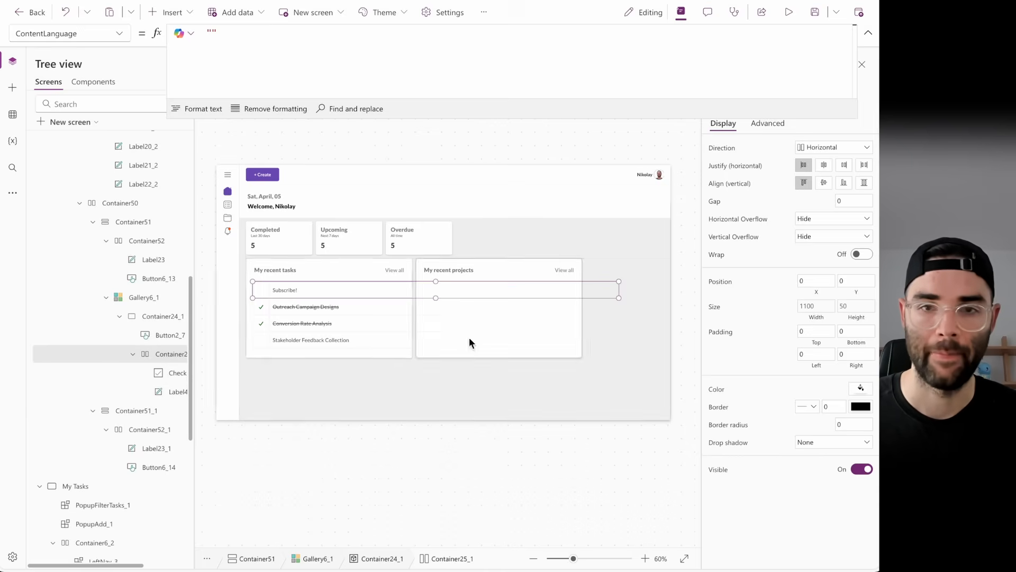
- Check the row container's width formula and set the "My recent tasks" gallery's minimum width to 0
click(815, 306)
click(284, 36)
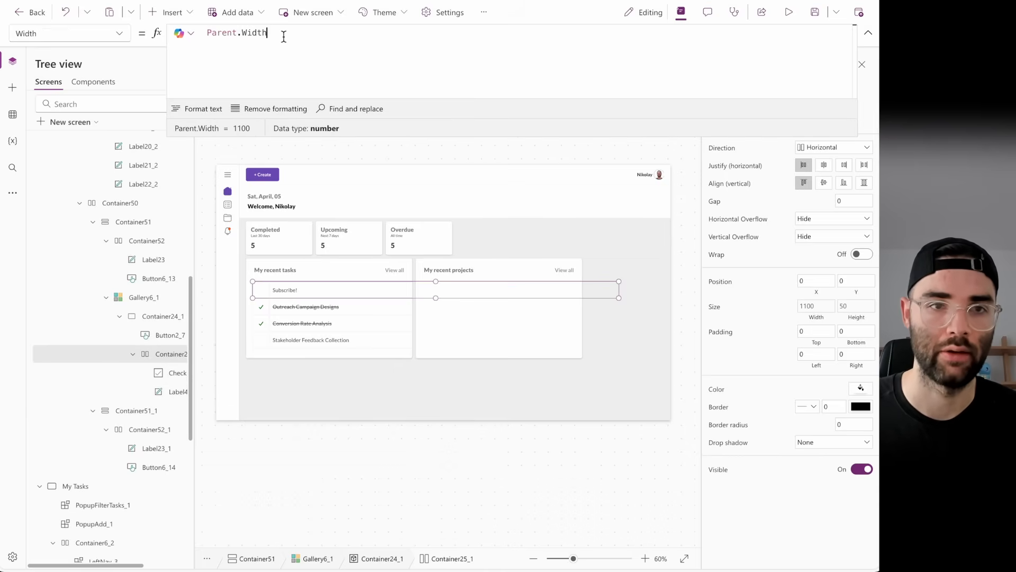
click(145, 299)
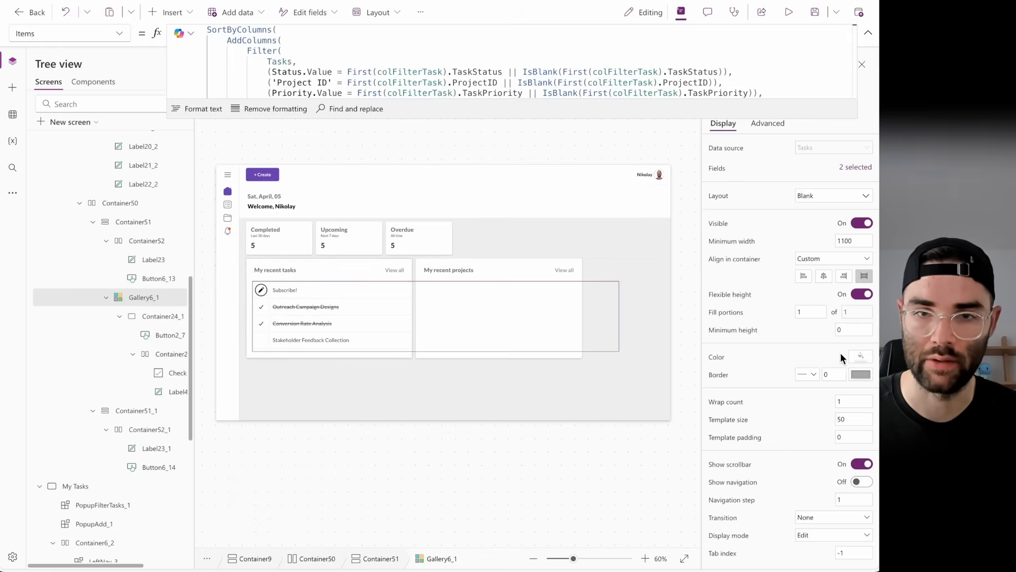
click(860, 240)
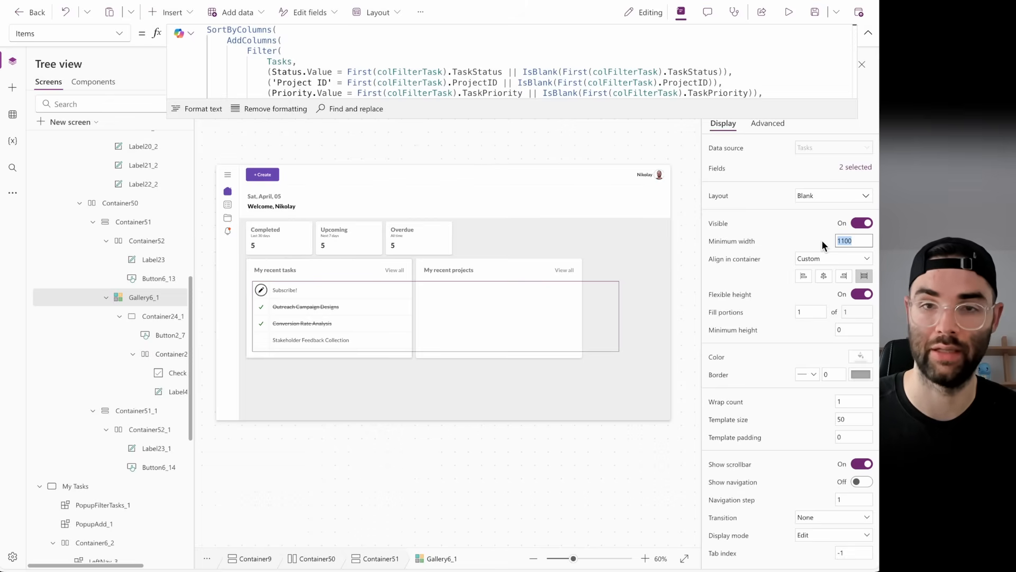
text(0)
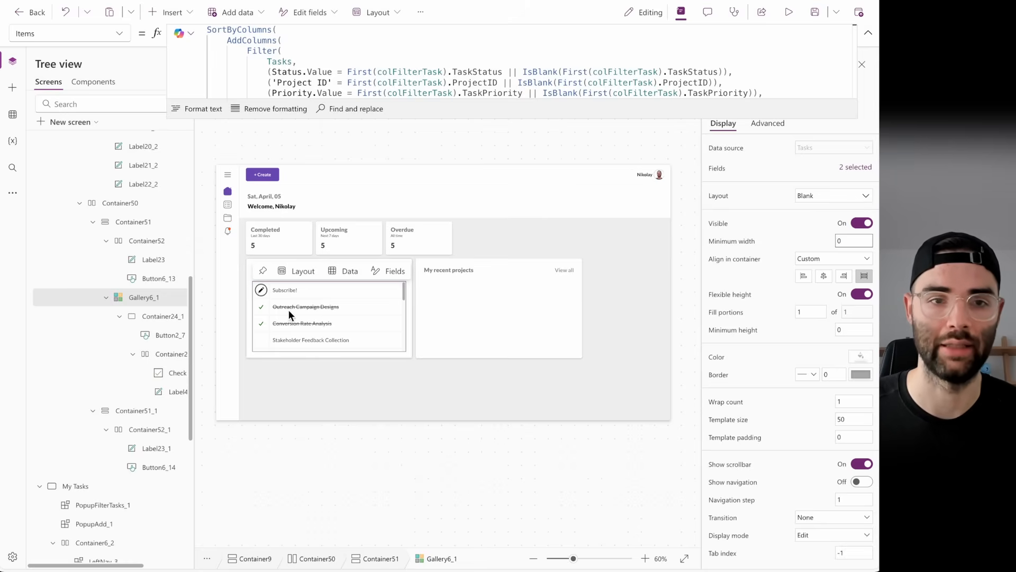
- Set the Strikethrough formula of the gallery's task title label to false
click(174, 393)
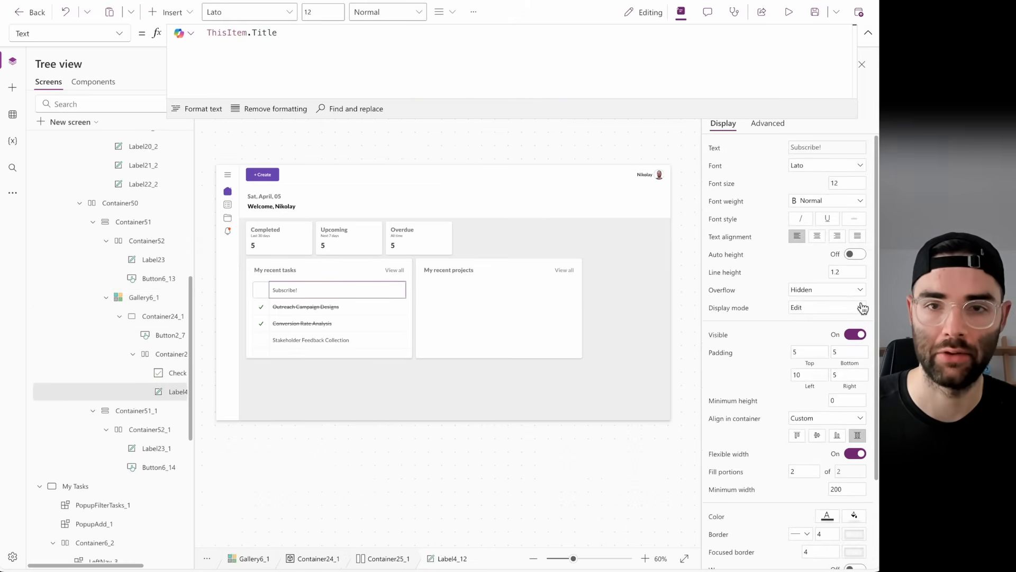
click(855, 219)
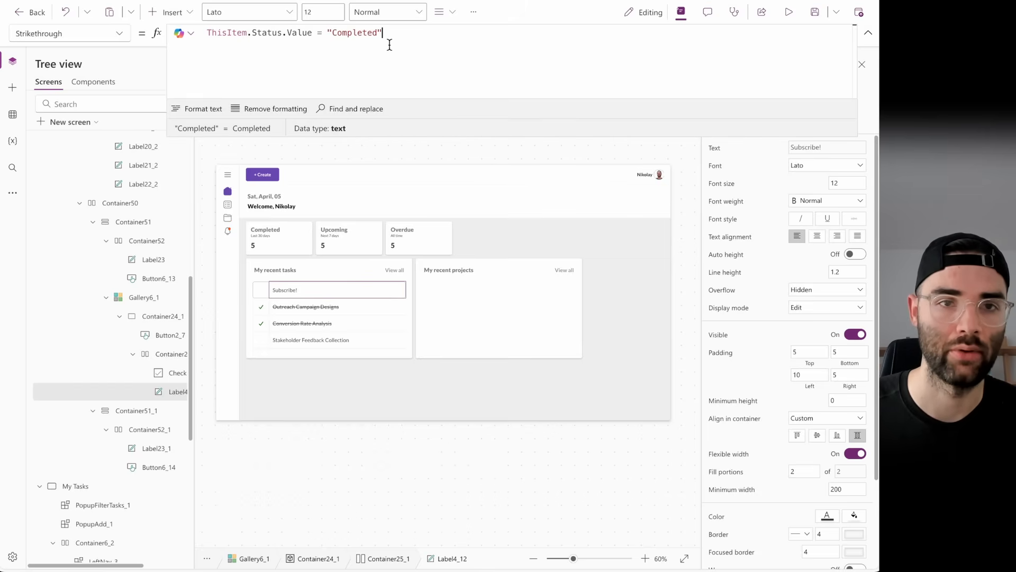
drag(389, 45, 179, 33)
text(false)
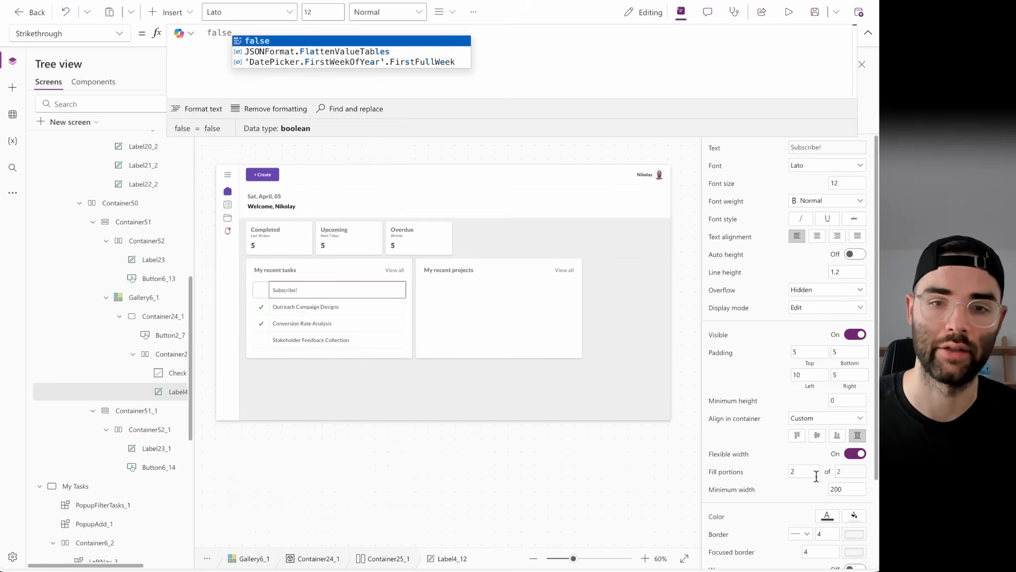
- Set the task title label's Color formula to If(ThisItem.Status.Value = "Completed", MyTheme.Gray, RGBA(51, 51, 51, 1))
click(707, 516)
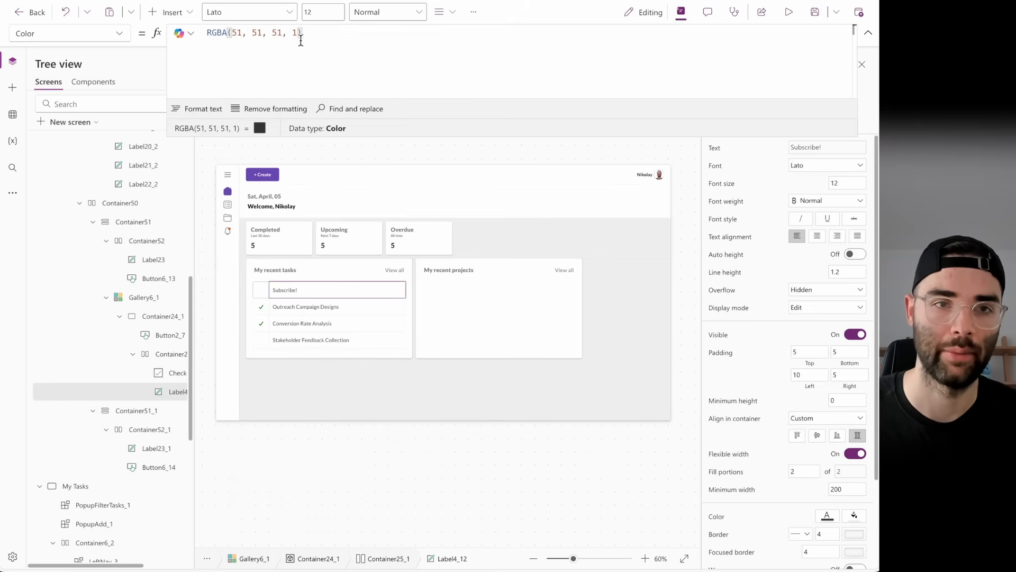
text(If()
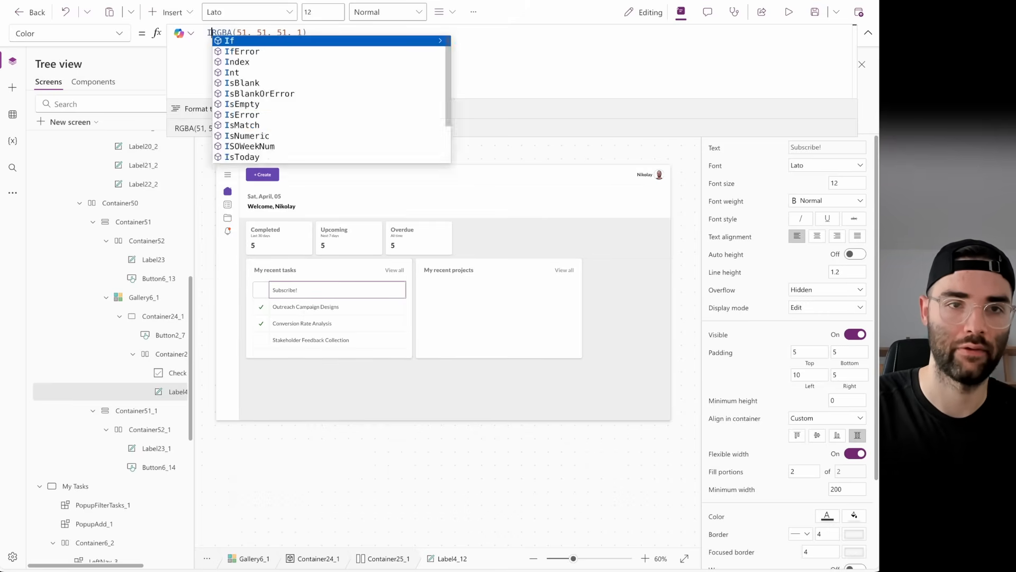
text(This)
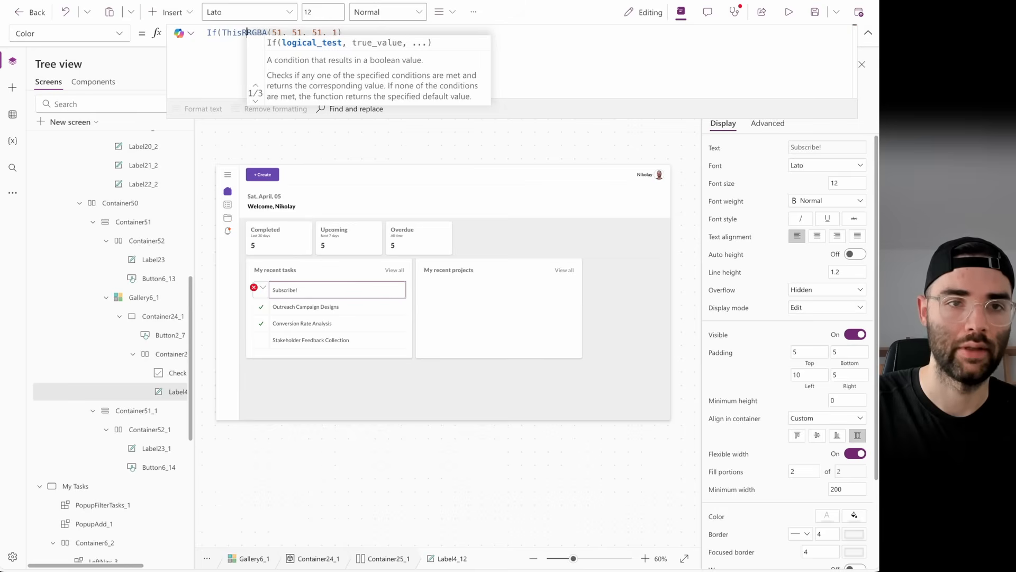
text(Item.)
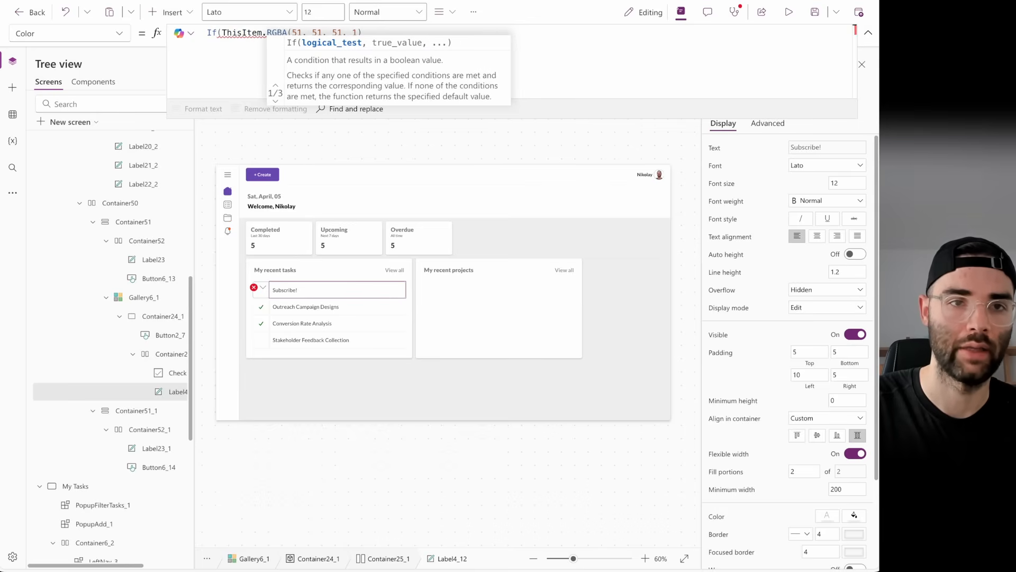
text(Status.)
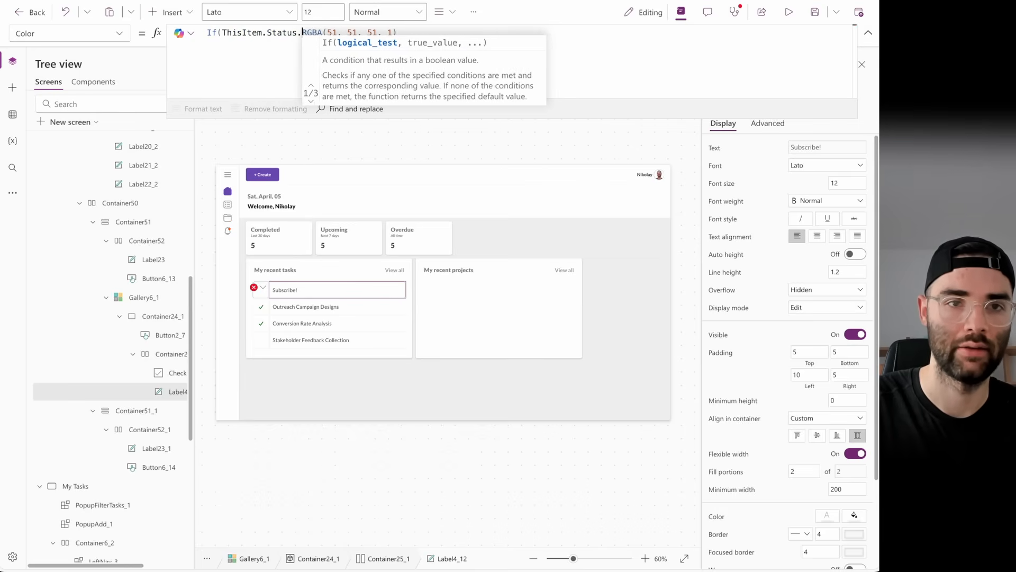
text(Value = "")
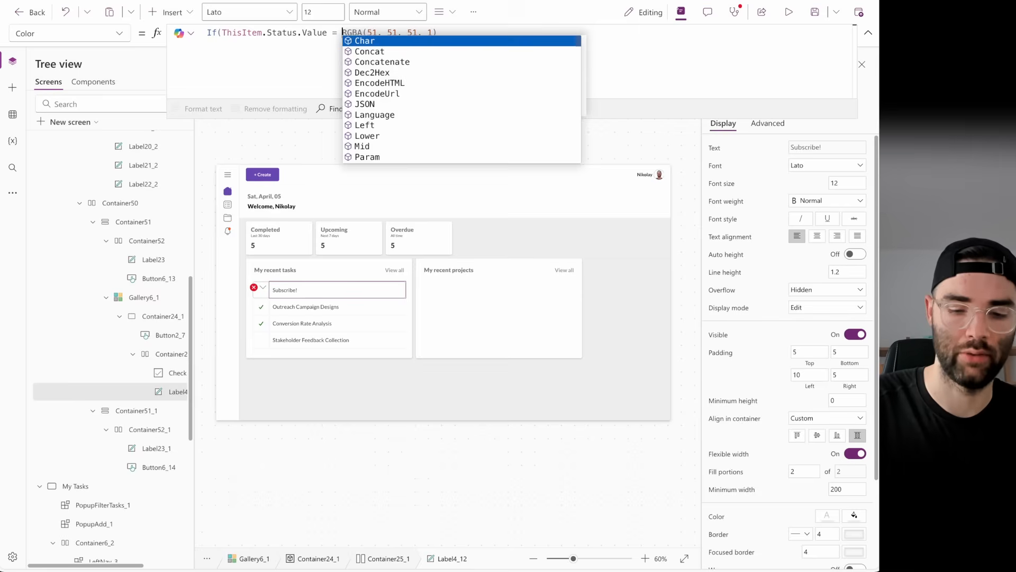
key(Left)
text(Completed)
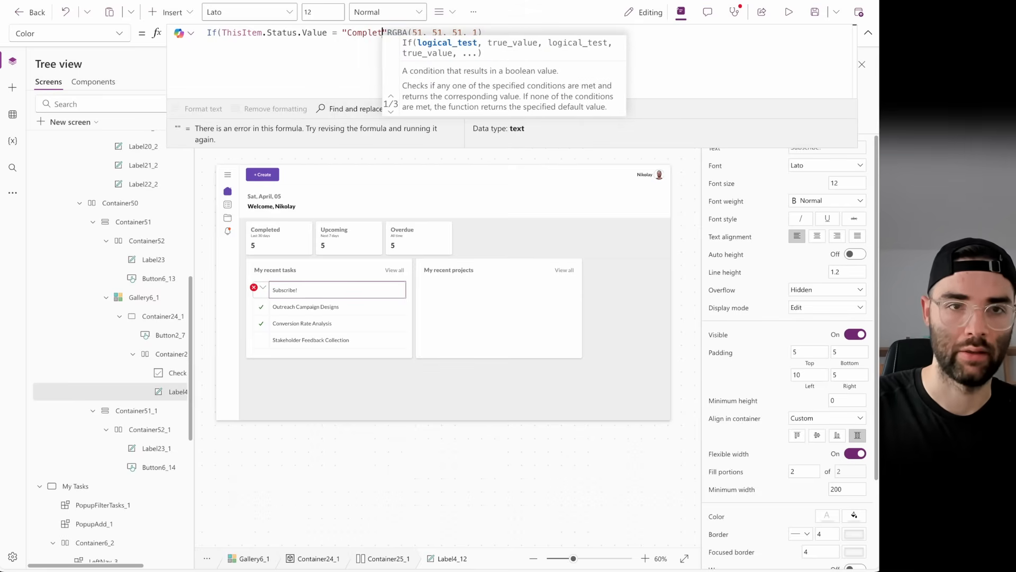
text(, my)
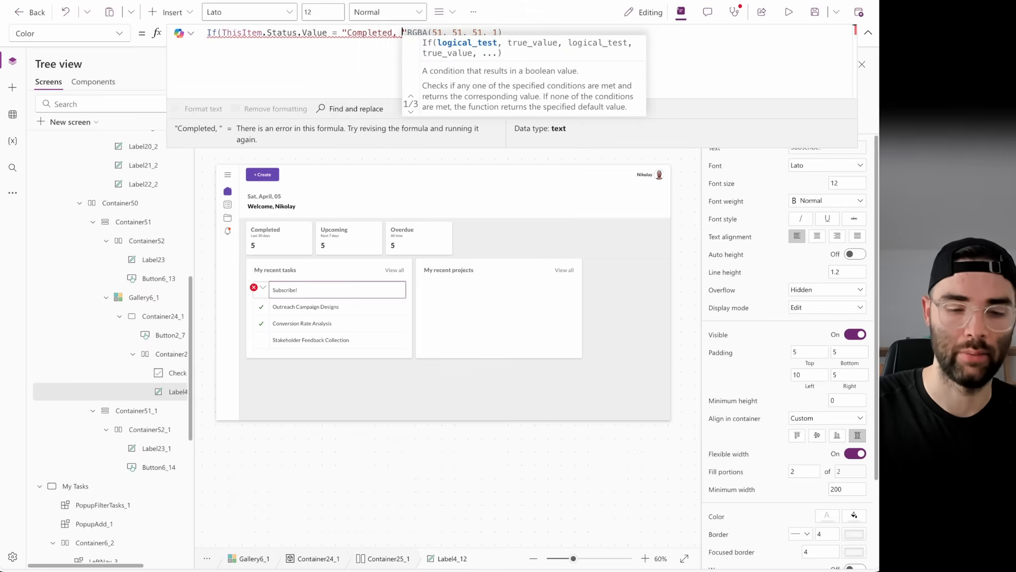
key(BackSpace)
key(BackSpace)
key(BackSpace)
key(BackSpace)
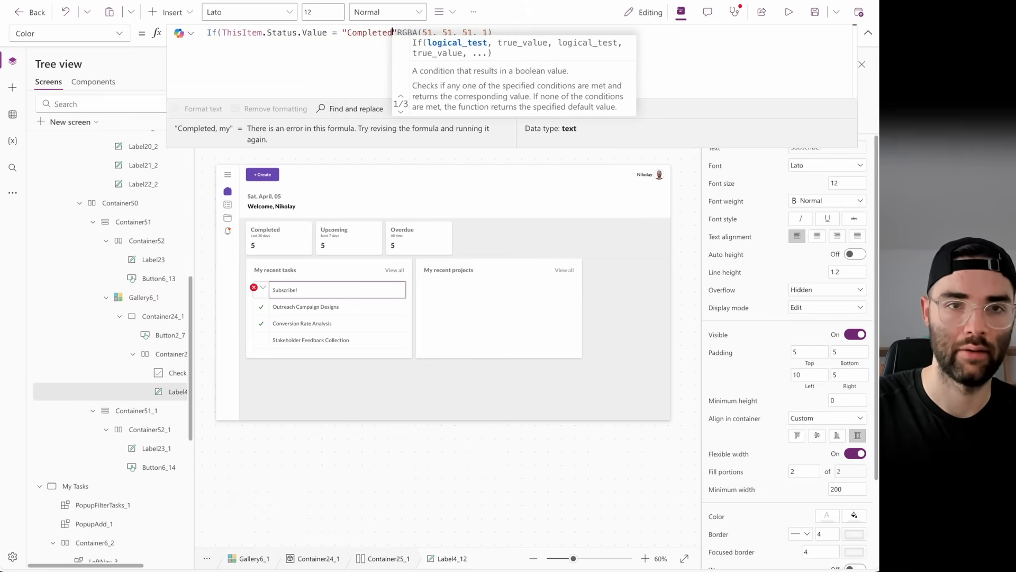
key(Right)
text(, myt)
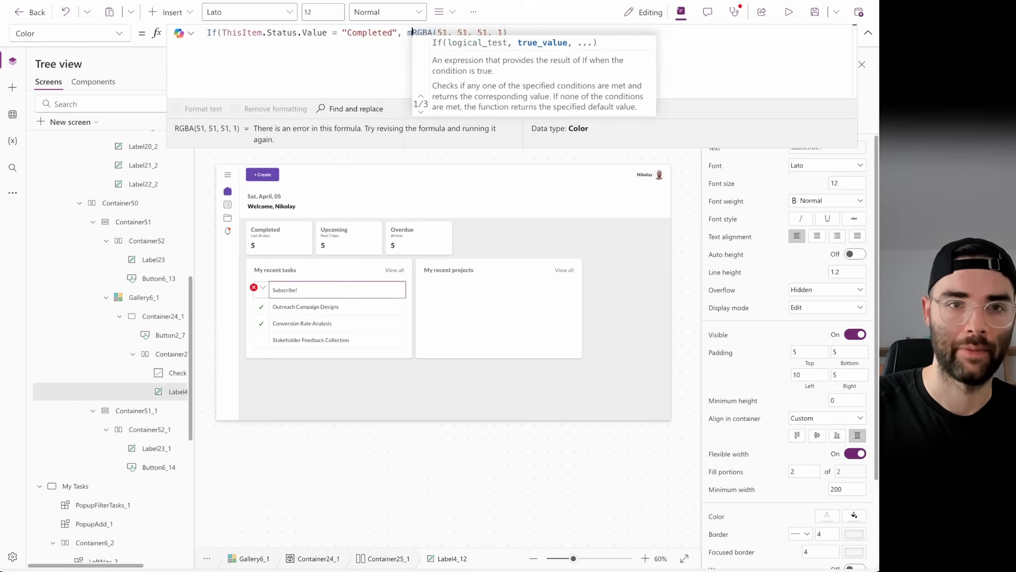
key(BackSpace)
key(BackSpace)
key(BackSpace)
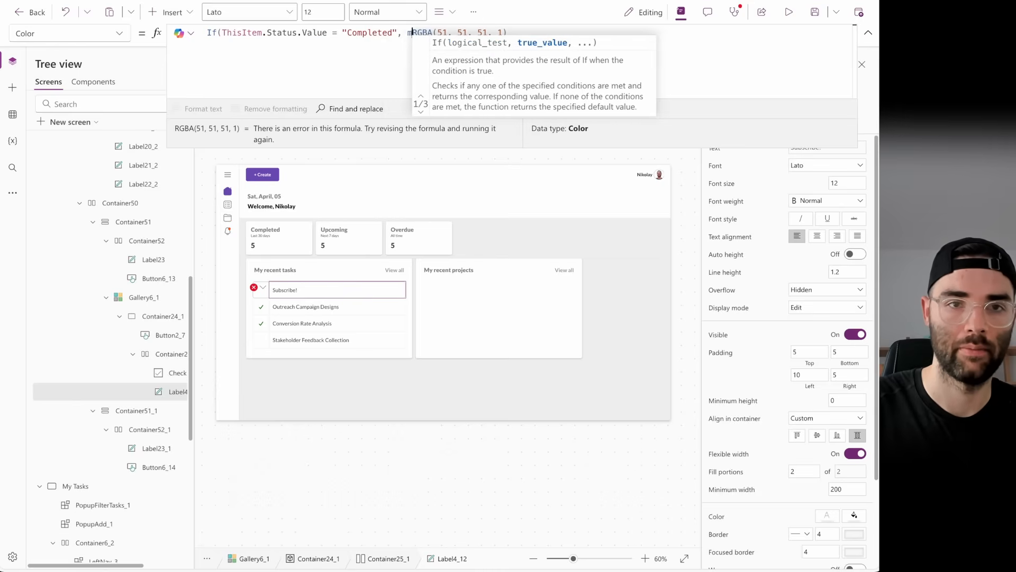
text(MyTheme.)
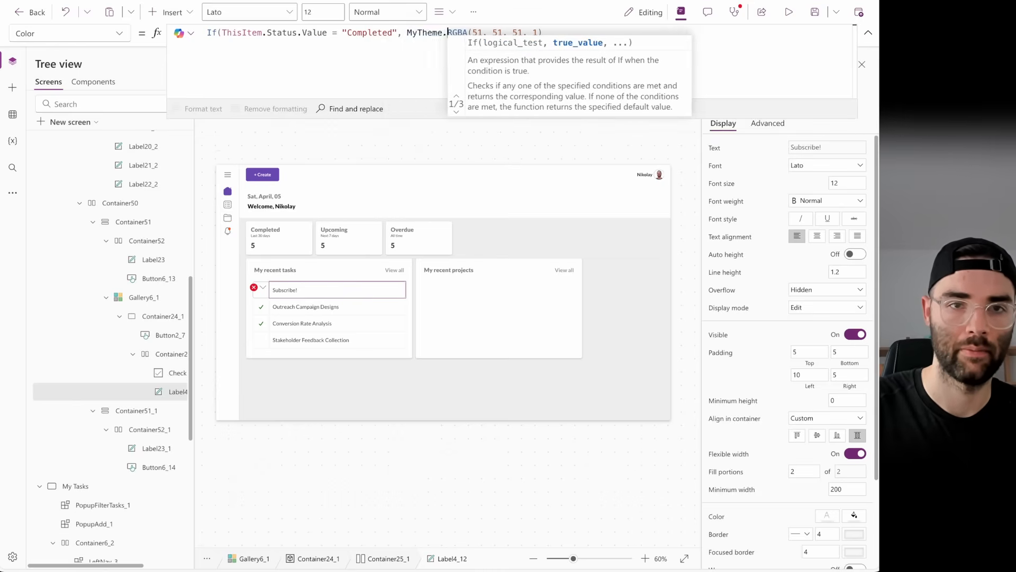
text(Gray,)
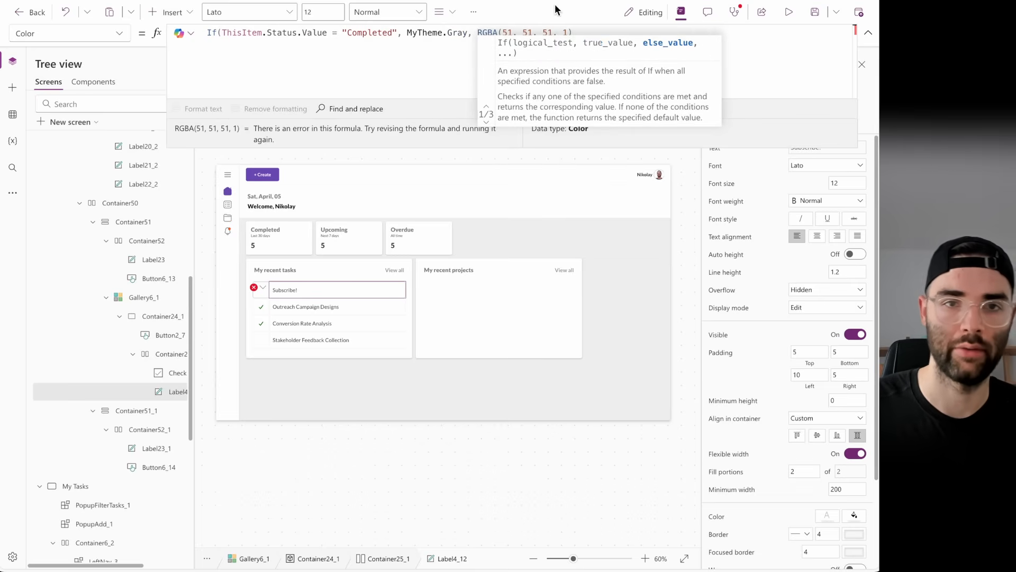
click(600, 29)
text())
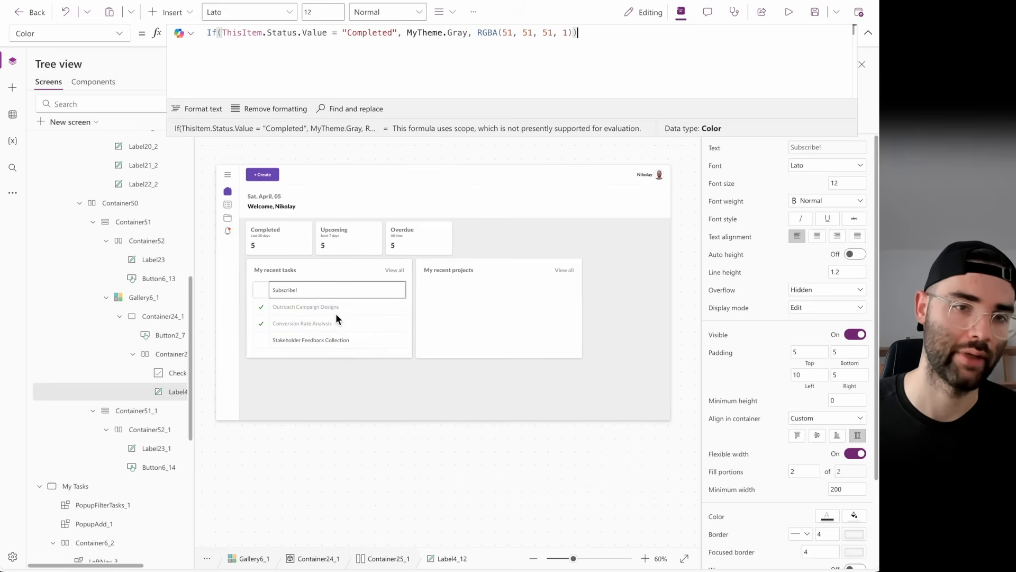
- Delete the Filter conditions and the ProjectTitle, StatusValue and PriorityValue columns from the My recent tasks gallery's Items formula
click(348, 326)
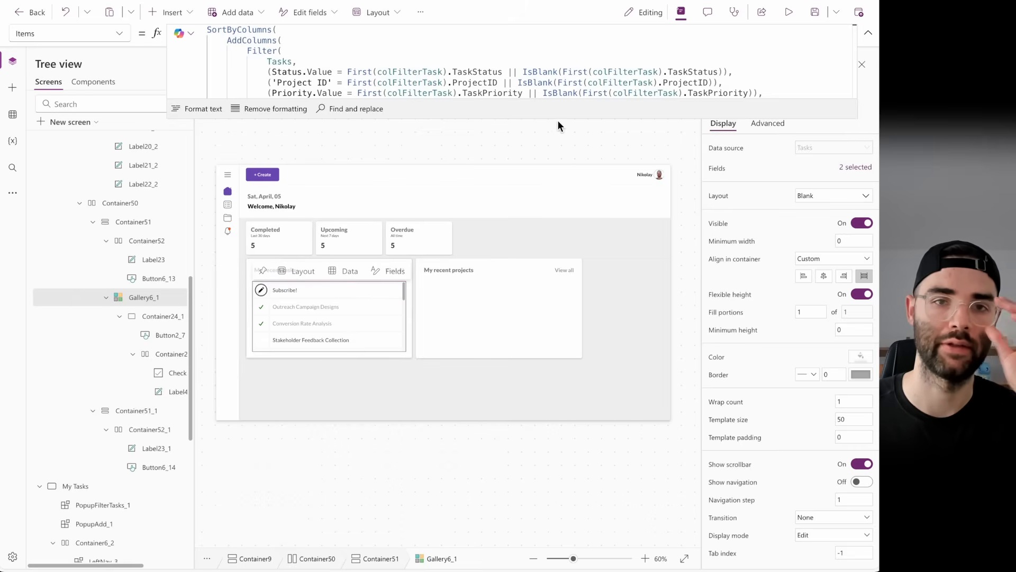
drag(556, 119, 566, 267)
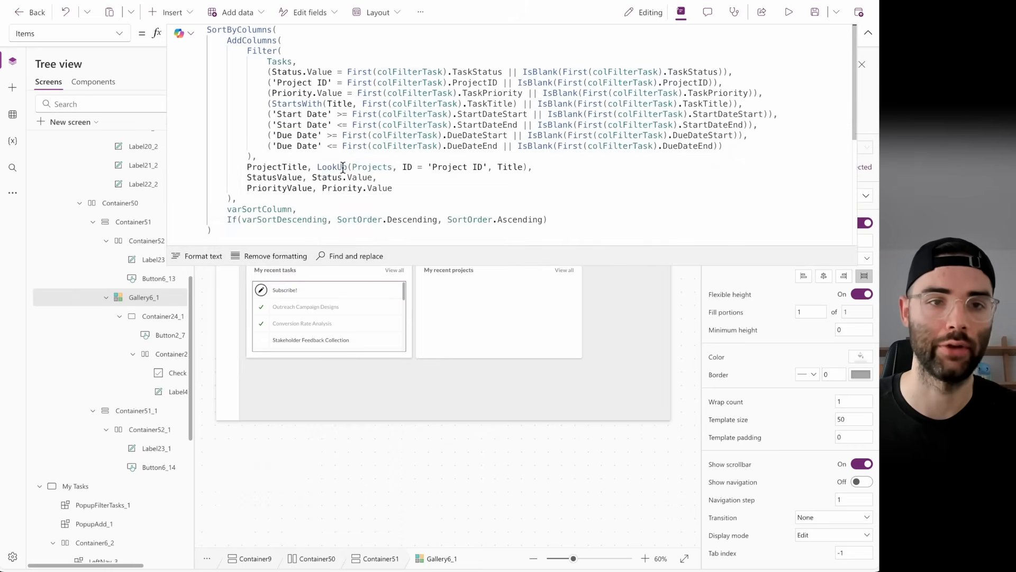
drag(407, 191, 298, 64)
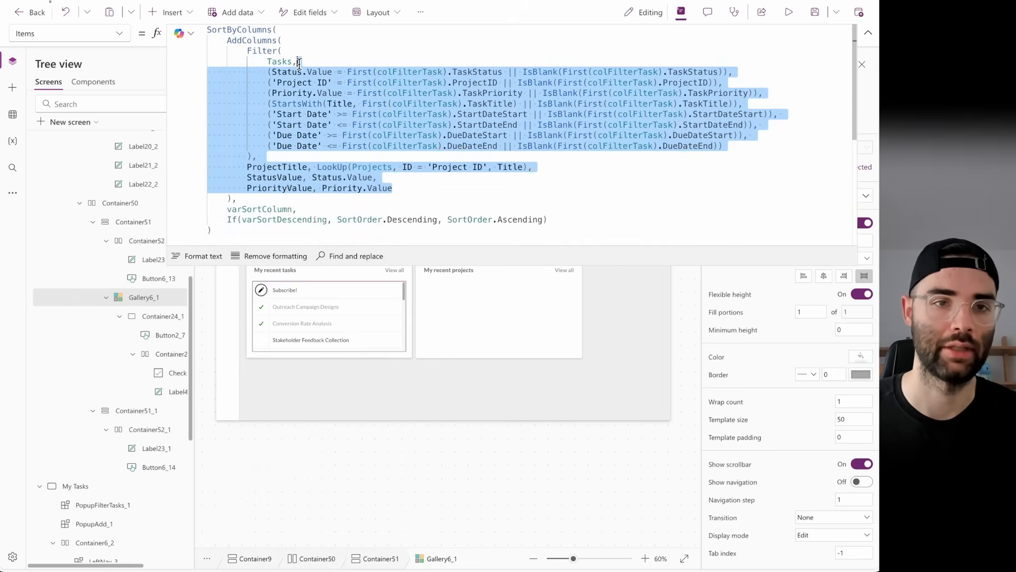
key(BackSpace)
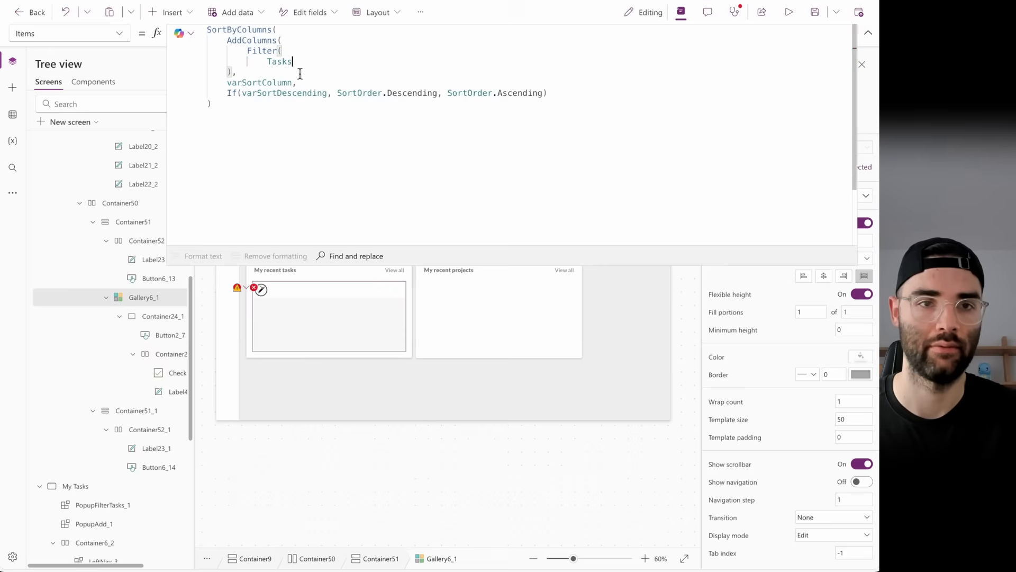
- Remove the opening AddColumns call from the gallery's Items formula, keeping SortByColumns as the outer function
click(291, 31)
drag(284, 41, 204, 31)
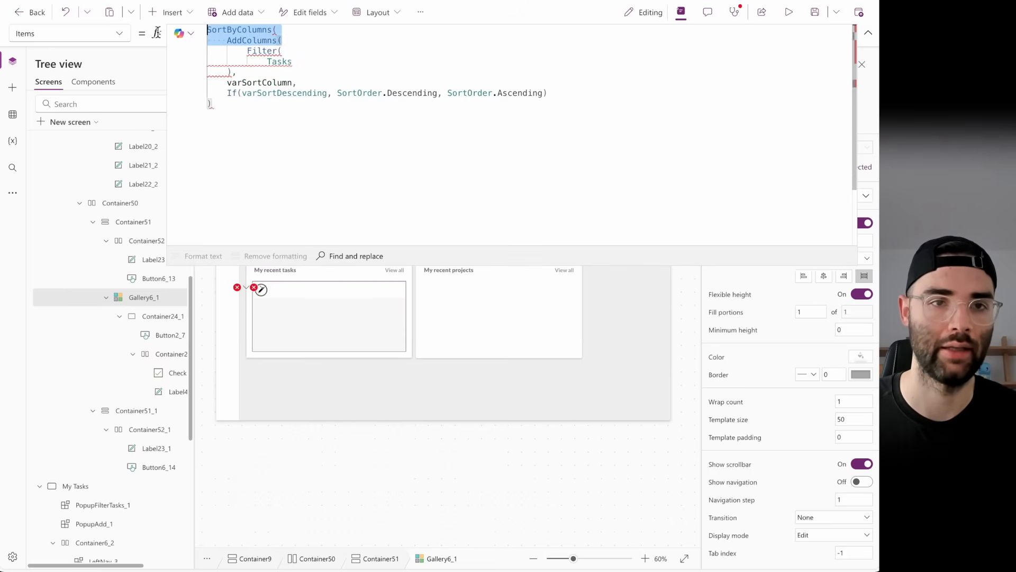
click(343, 53)
drag(284, 42, 207, 42)
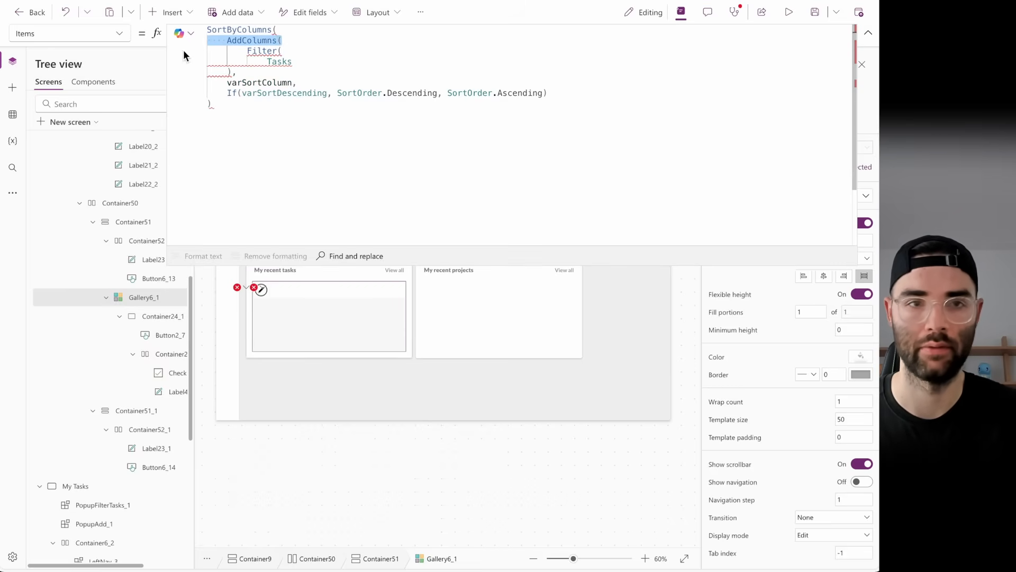
key(BackSpace)
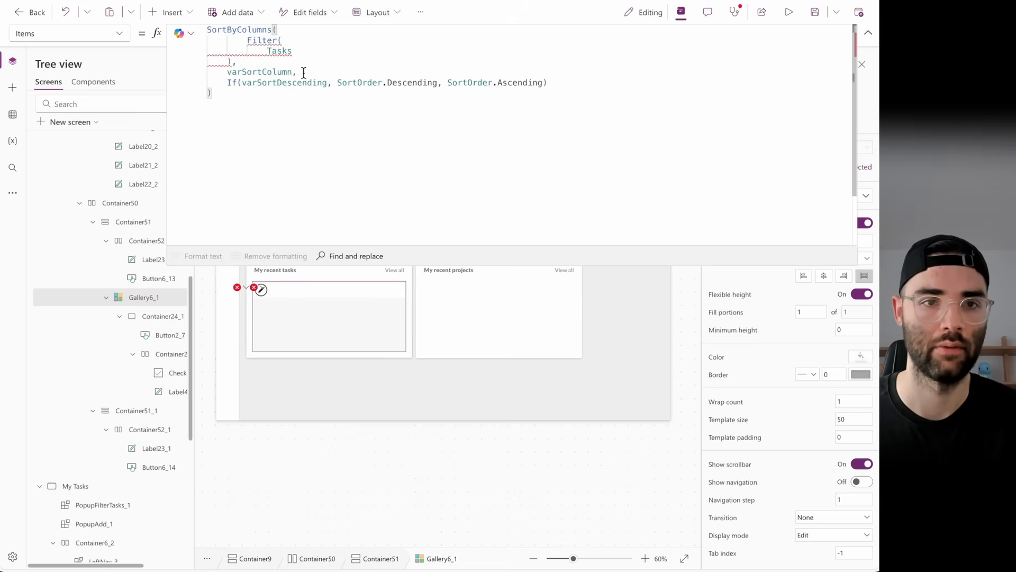
- Replace the varSortColumn argument of SortByColumns with the column name "Modified"
drag(300, 72, 157, 69)
double_click(248, 72)
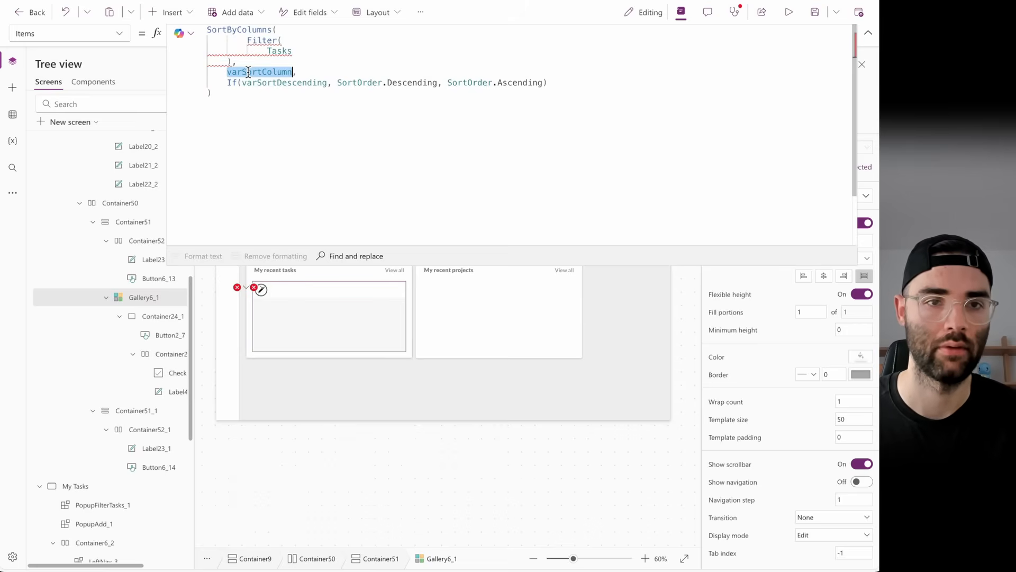
text("Mod)
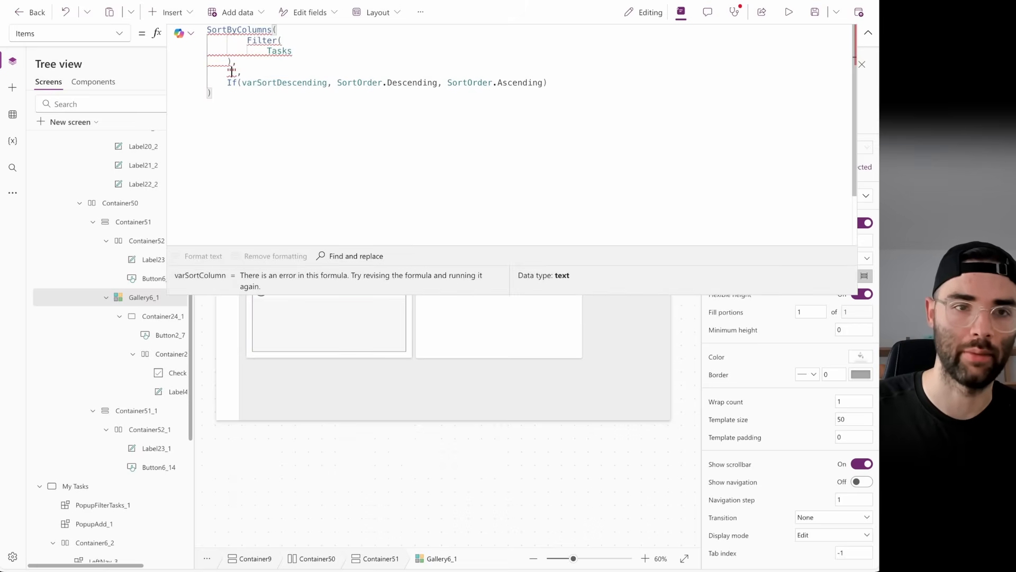
text(ified)
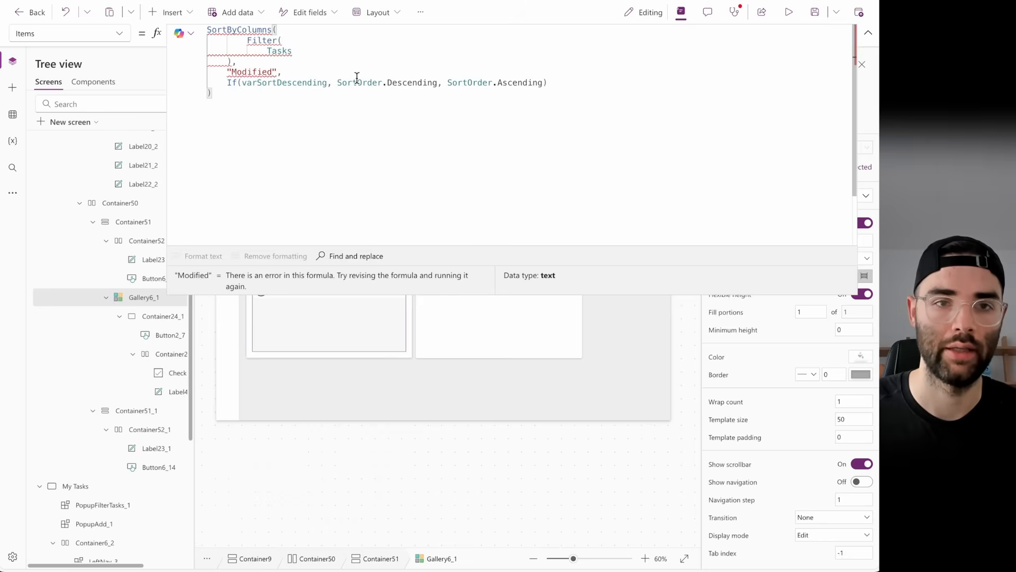
- Replace the conditional sort order in the Items formula with a fixed SortOrder.Descending
drag(336, 79, 225, 80)
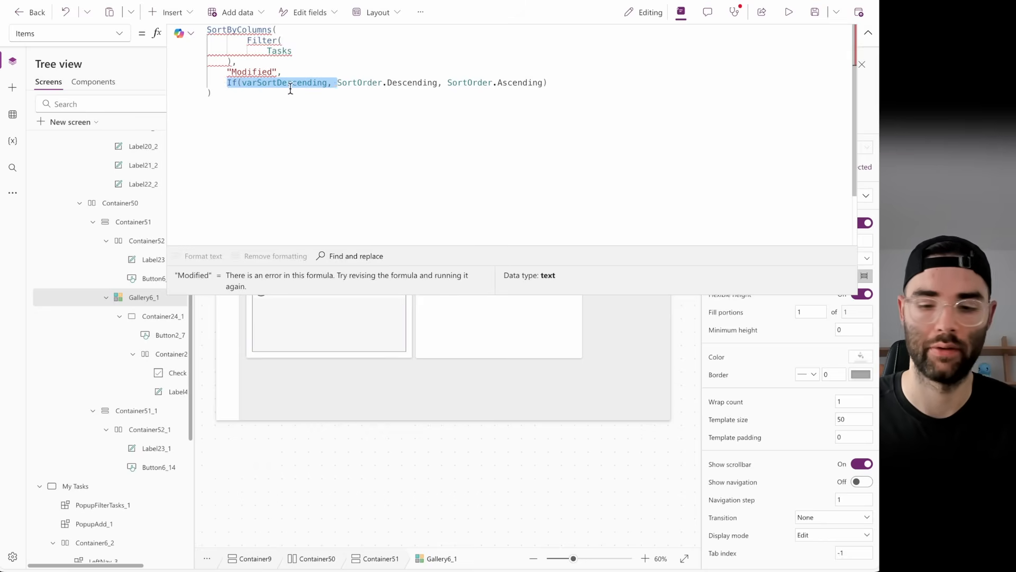
key(BackSpace)
drag(327, 83, 549, 83)
key(BackSpace)
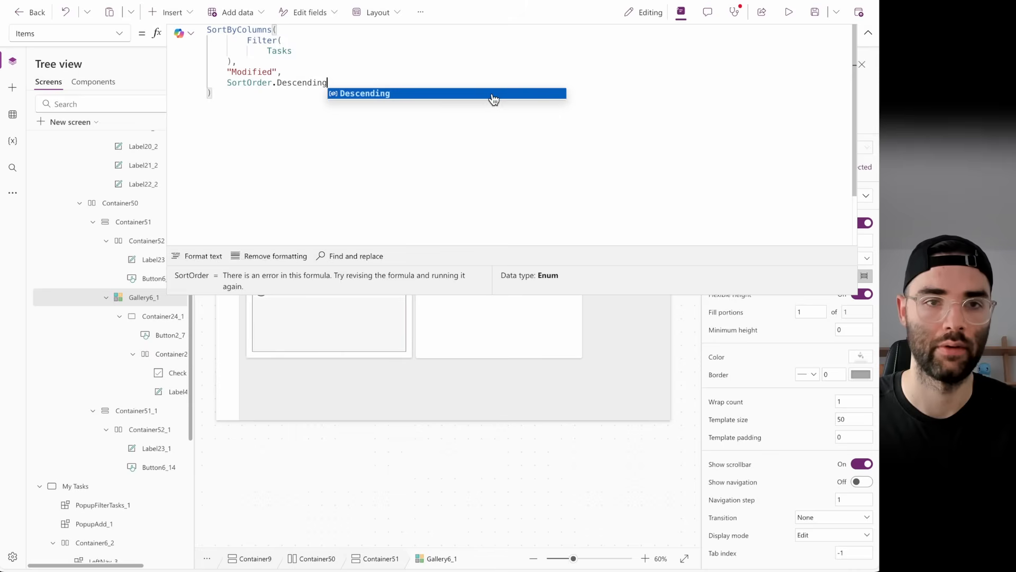
click(494, 99)
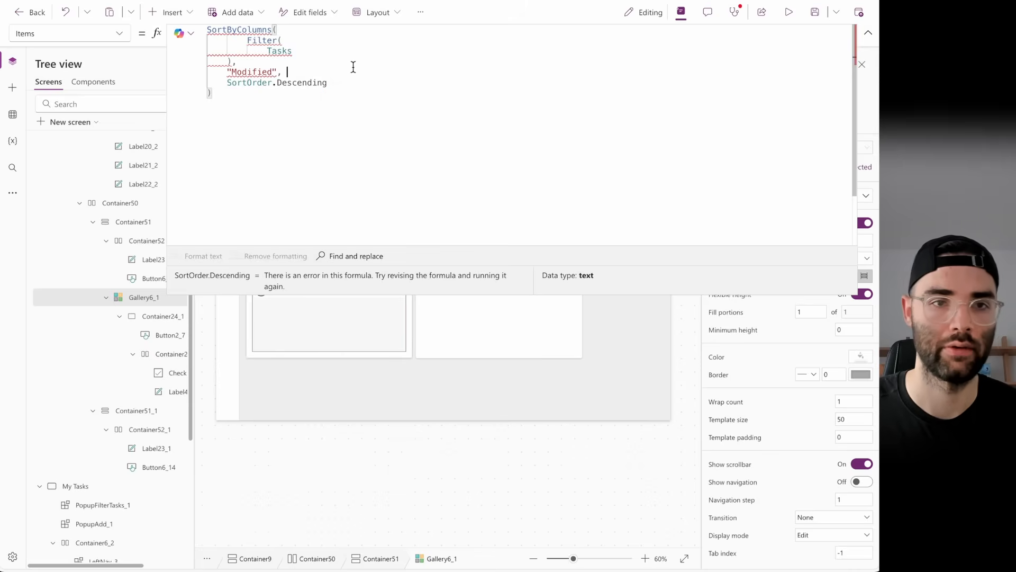
- Remove the Filter wrapper and leftover brackets and indentation so that SortByColumns takes Tasks directly, followed by a comma
double_click(299, 53)
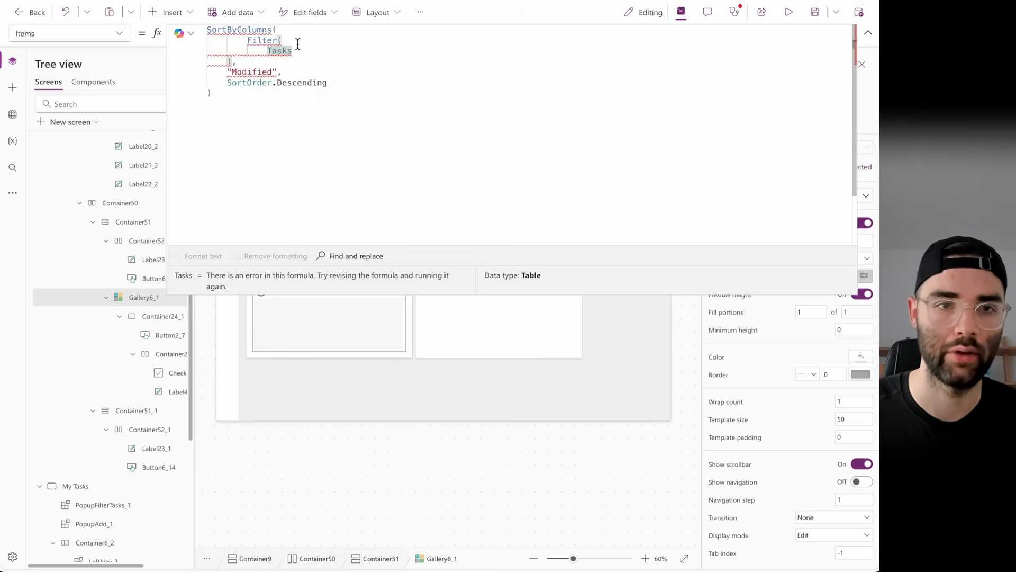
drag(298, 44, 116, 41)
key(BackSpace)
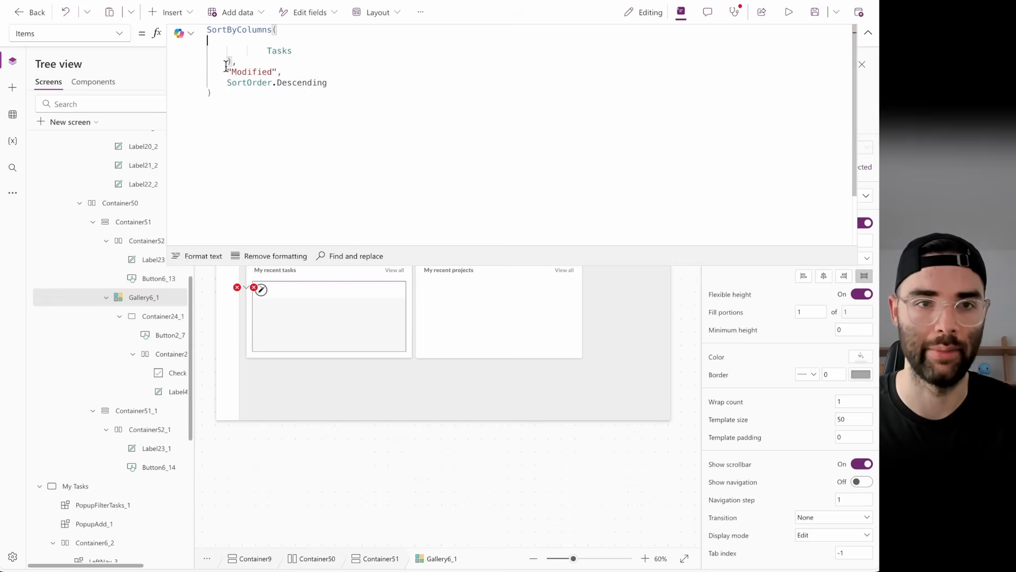
key(BackSpace)
key(BackSpace)
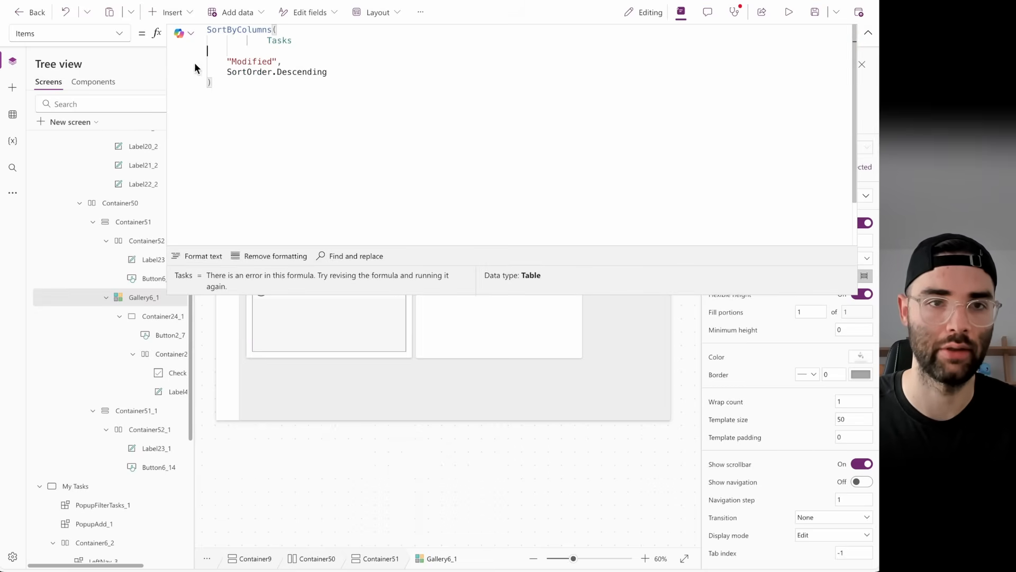
key(BackSpace)
click(266, 42)
key(BackSpace)
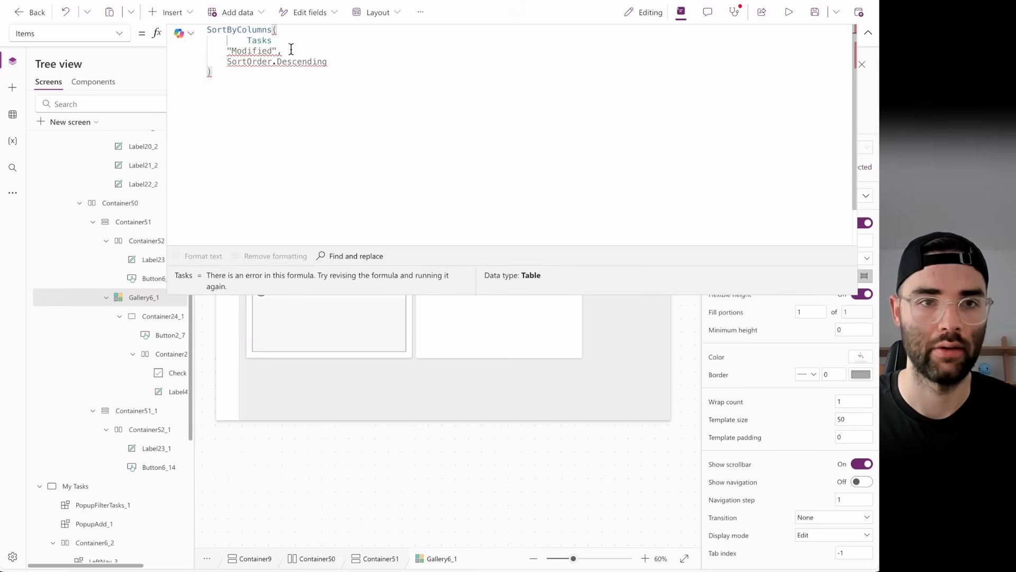
key(BackSpace)
click(288, 41)
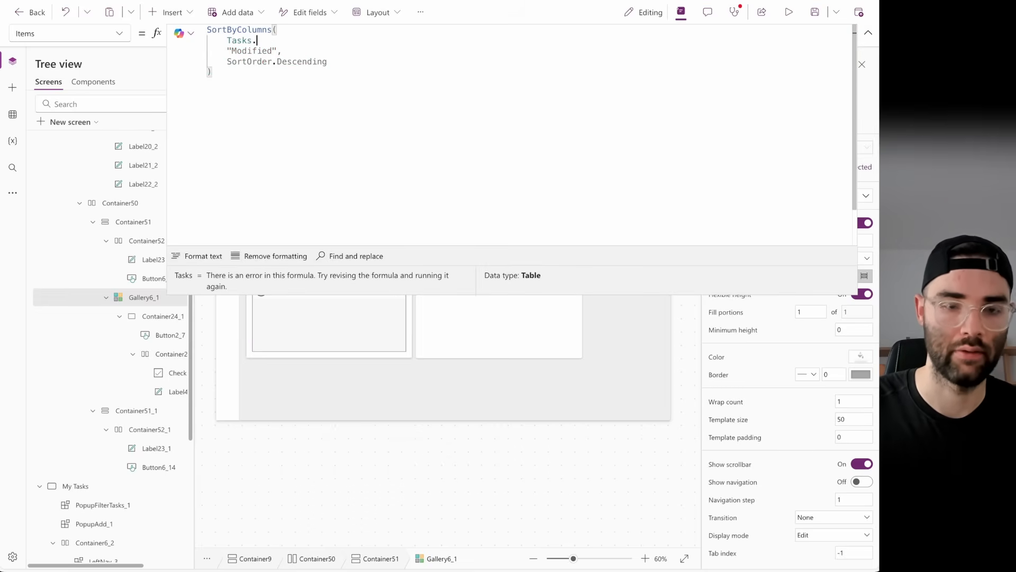
text(,)
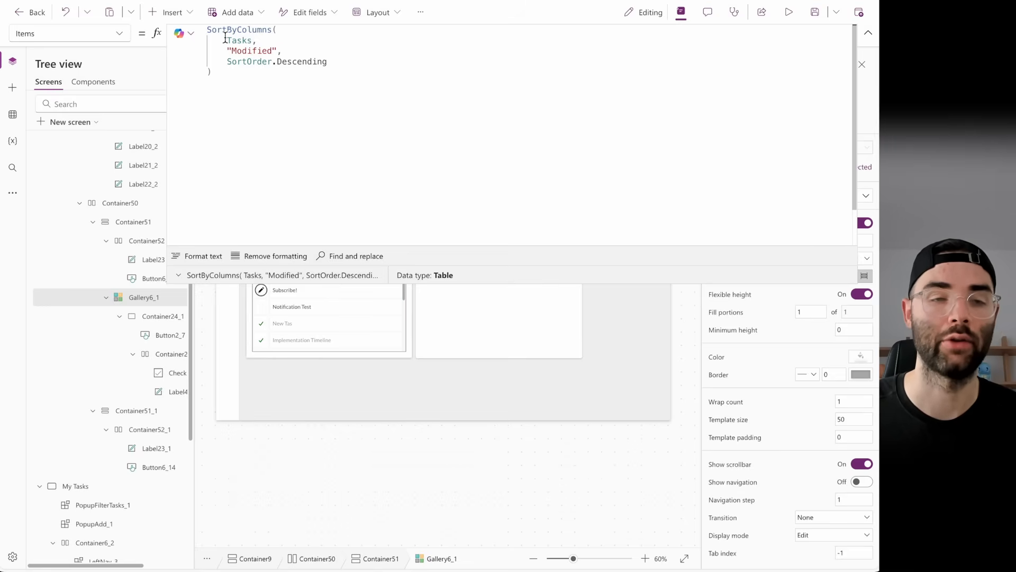
- Wrap the SortByColumns expression in FirstN with a count of 5 and auto-format the formula
key(Return)
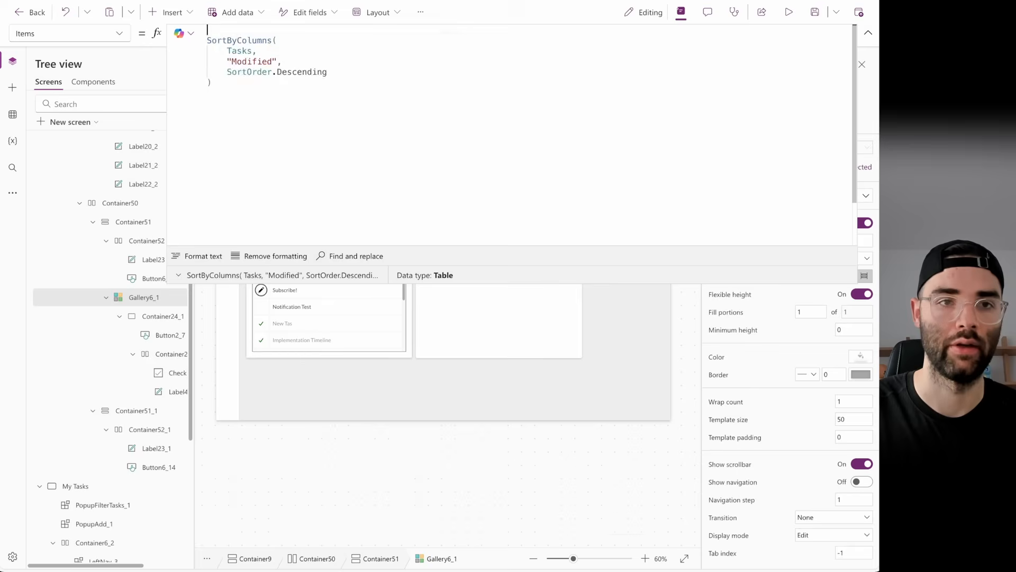
text(FirstN()
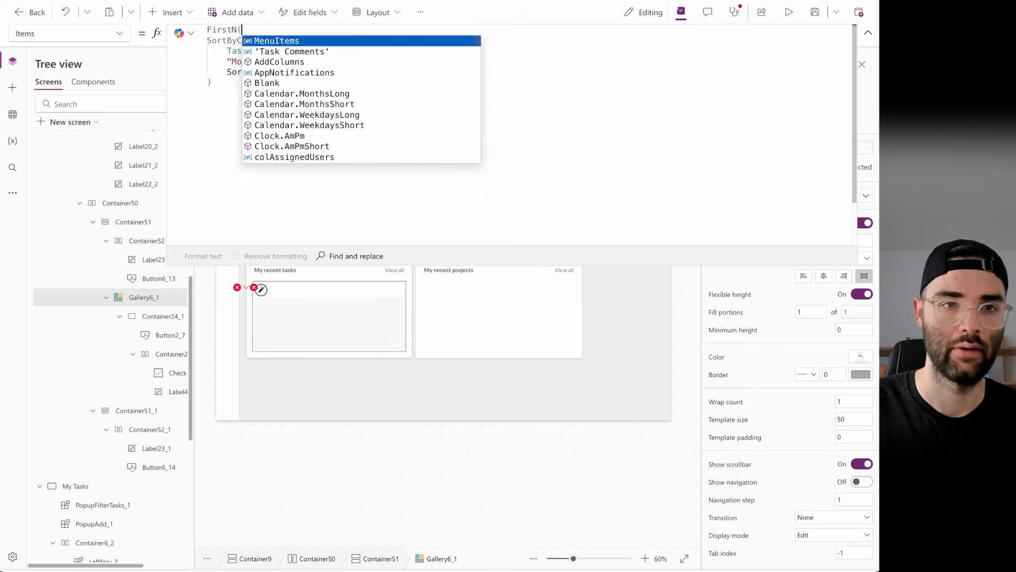
click(231, 92)
text(,)
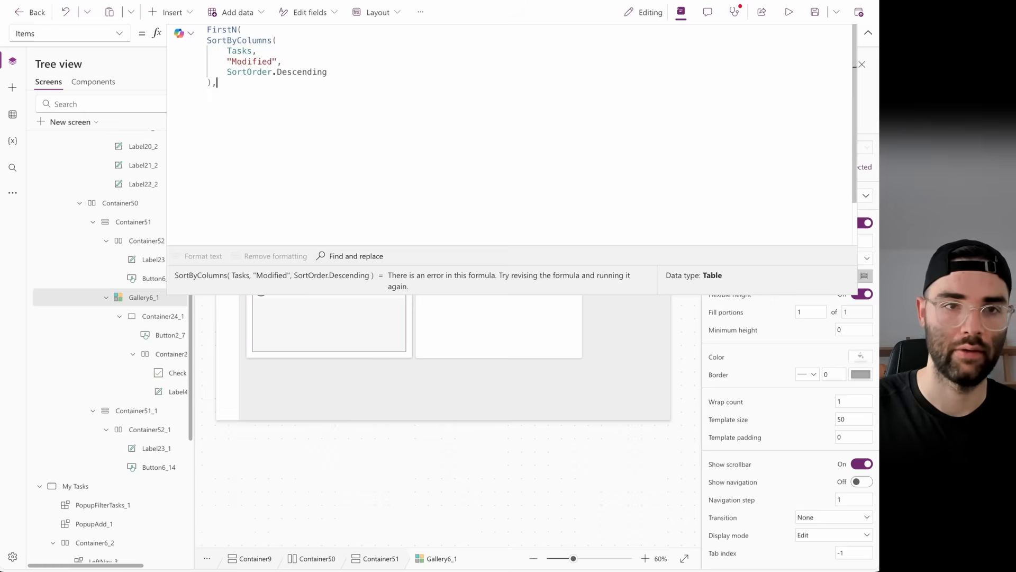
key(Return)
text(5)
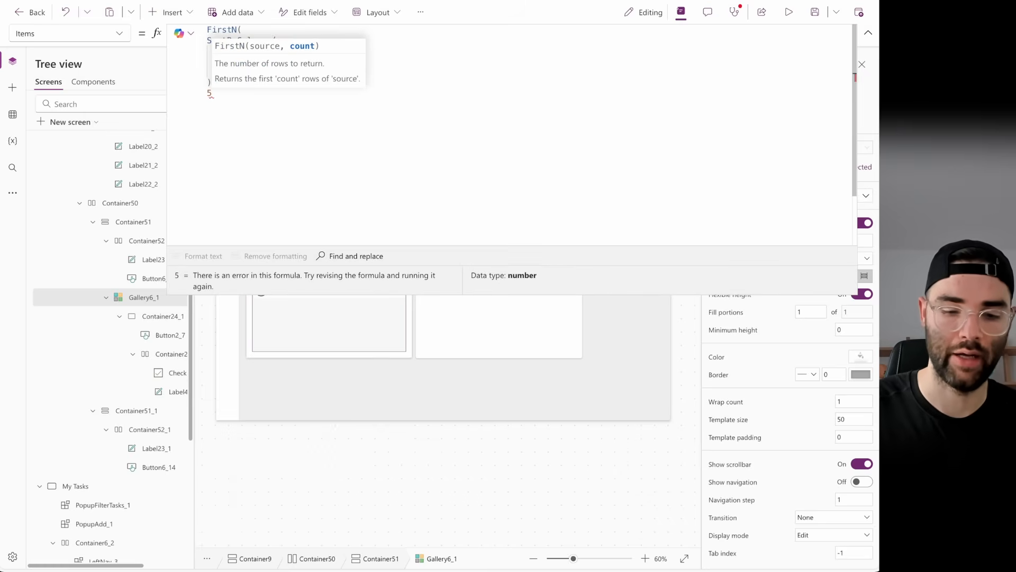
key(Return)
text())
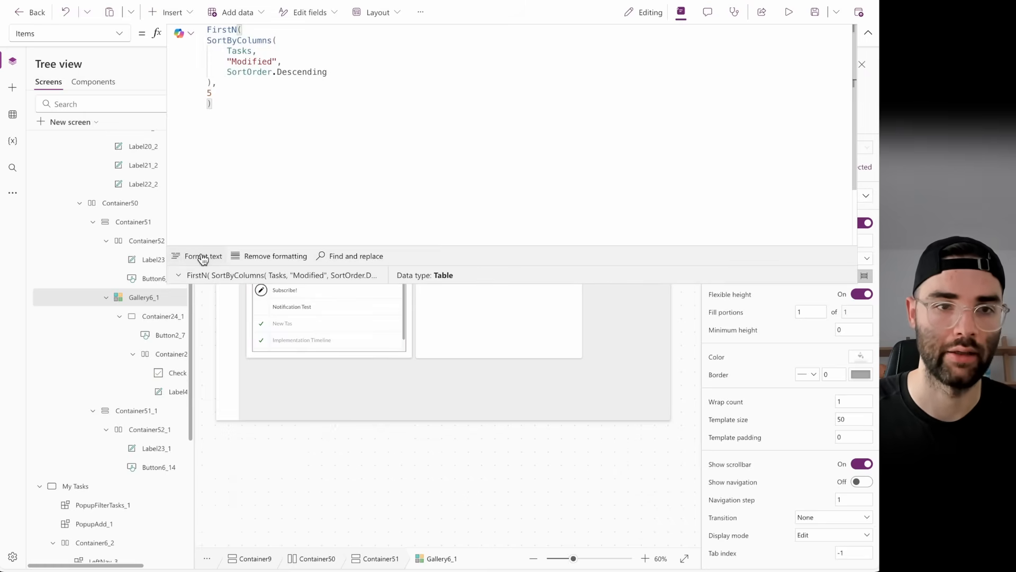
click(198, 256)
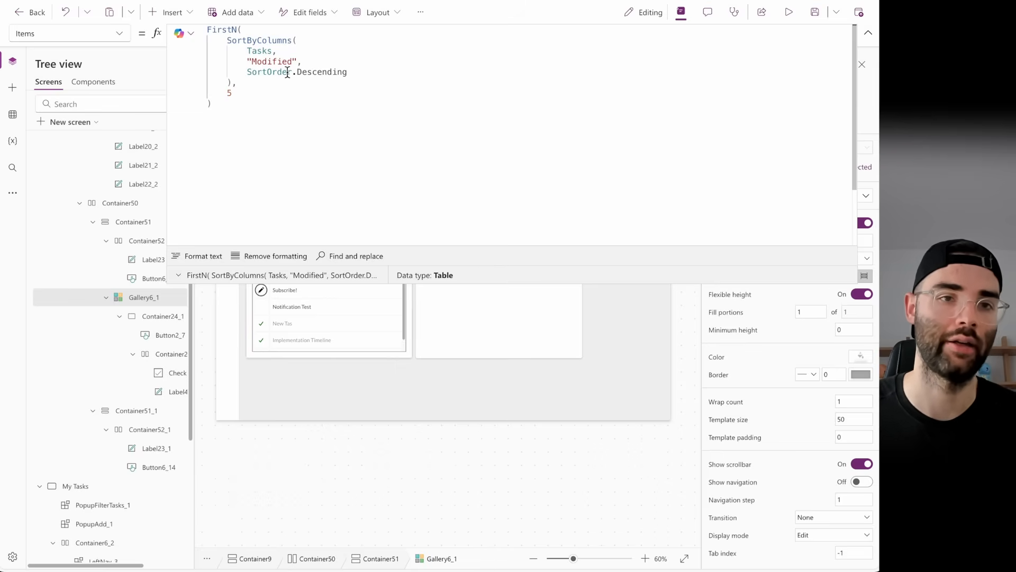
- Set the recent tasks gallery's TemplateSize to Self.Height / Self.AllItemsCount
click(340, 342)
scroll(331, 344, down, 1)
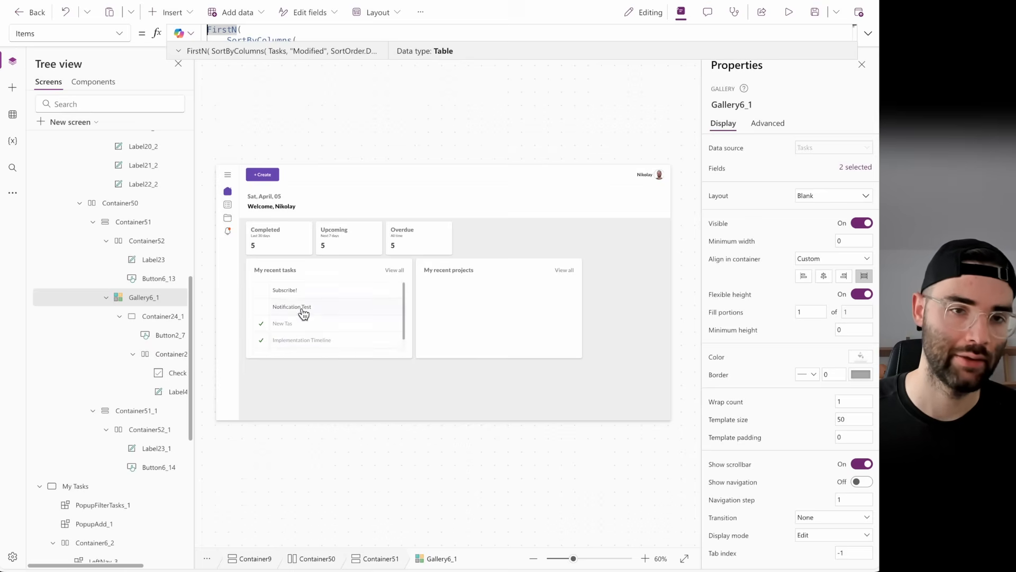
scroll(312, 318, up, 1)
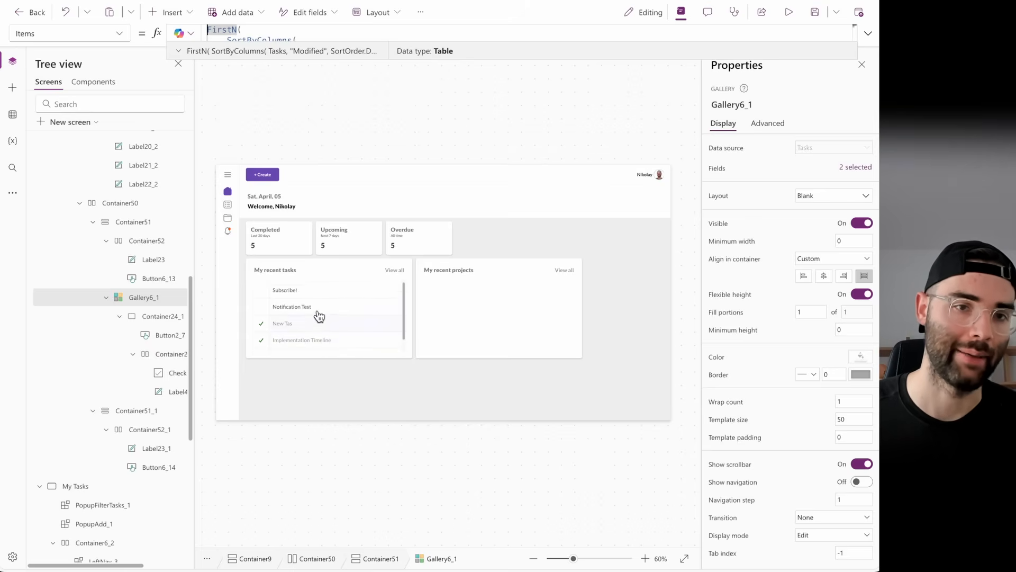
click(303, 305)
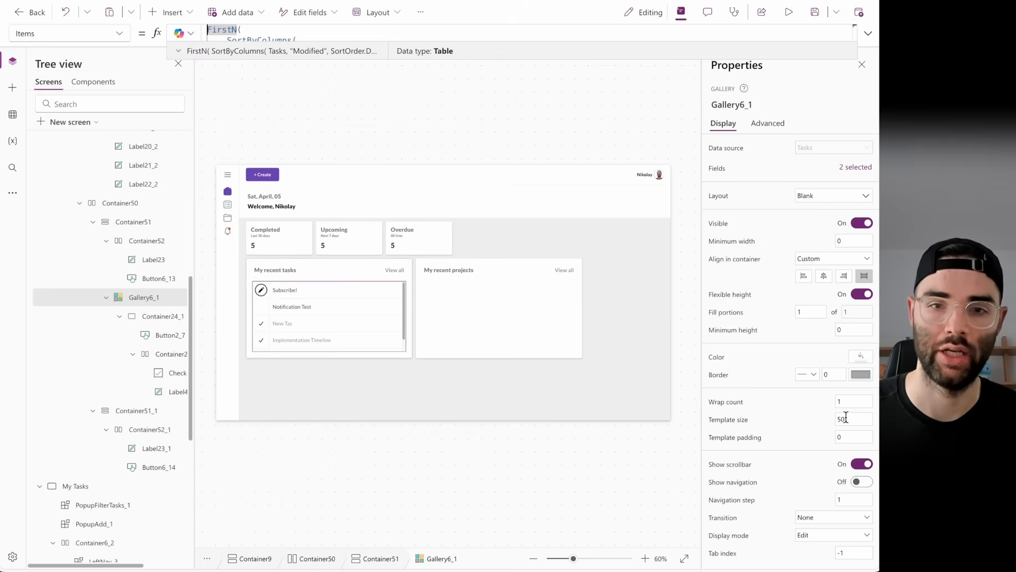
click(728, 420)
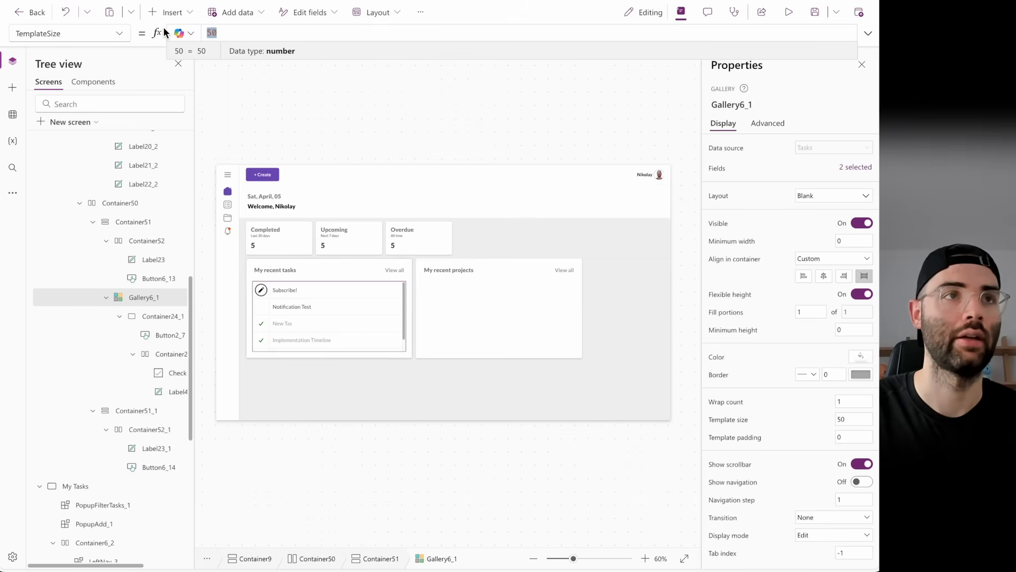
text(Self)
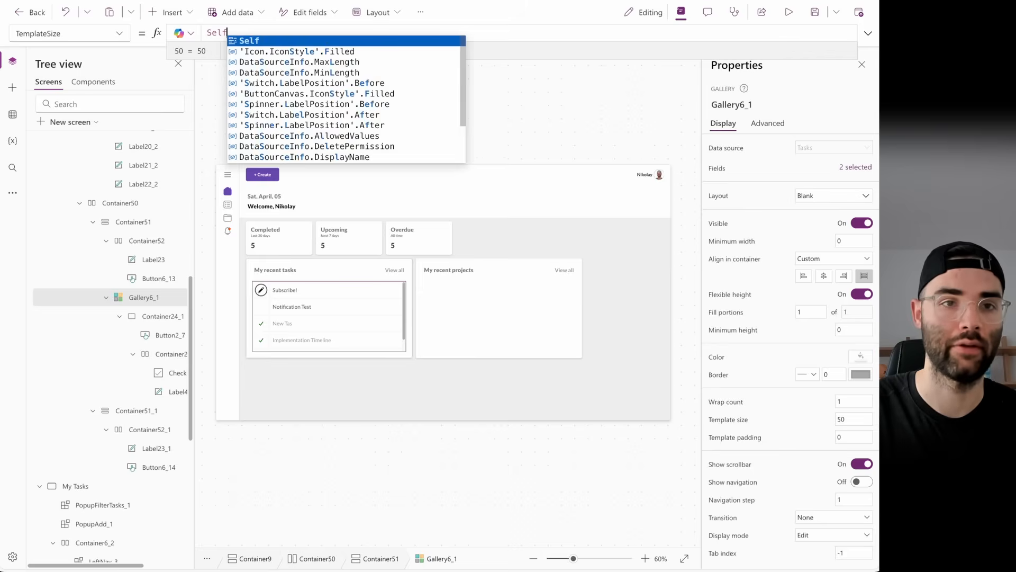
text(.Height )
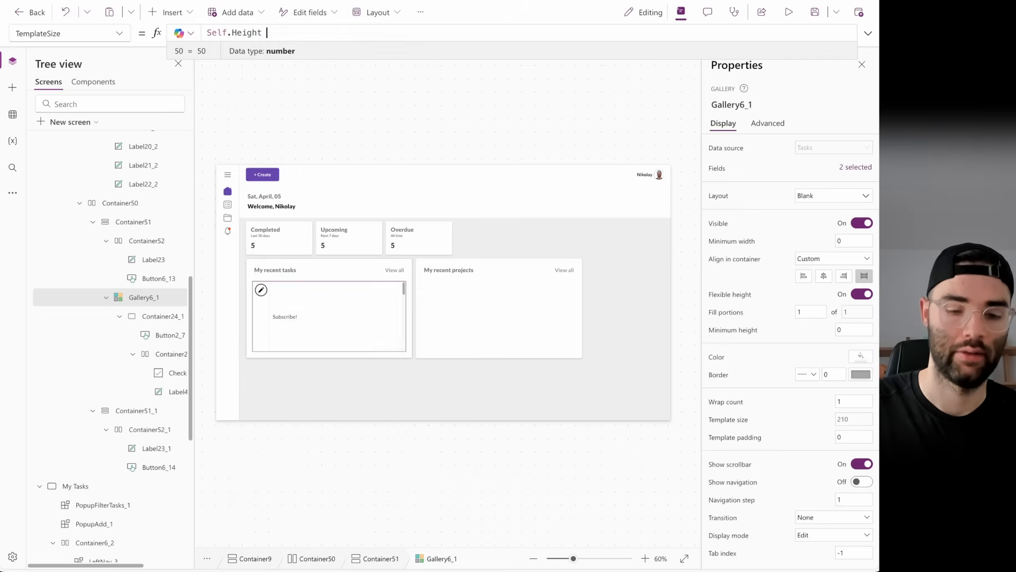
text(/ Self.AllItemsCount)
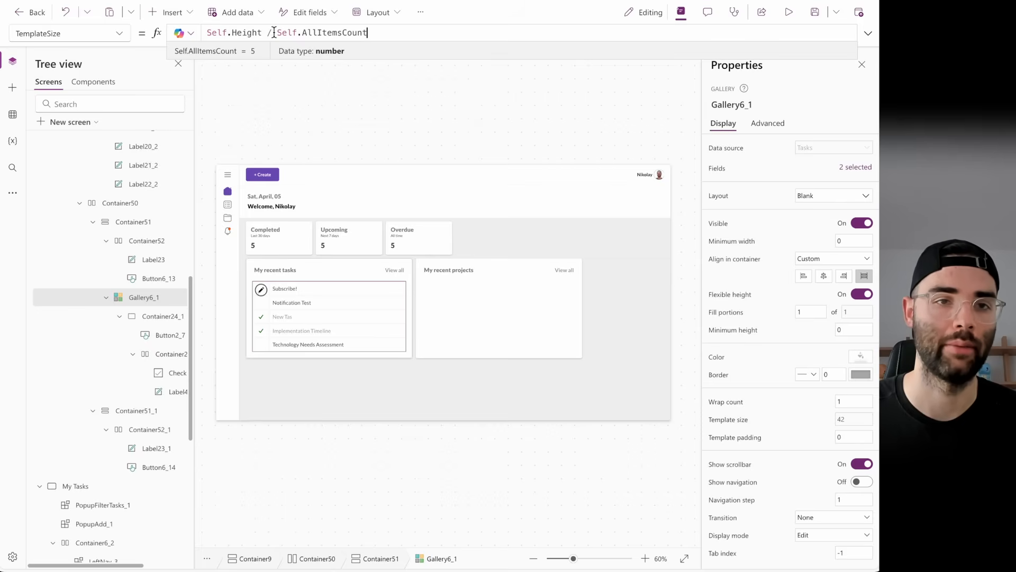
mouse_move(276, 33)
mouse_down()
mouse_move(389, 31)
mouse_move(277, 32)
mouse_up()
double_click(388, 31)
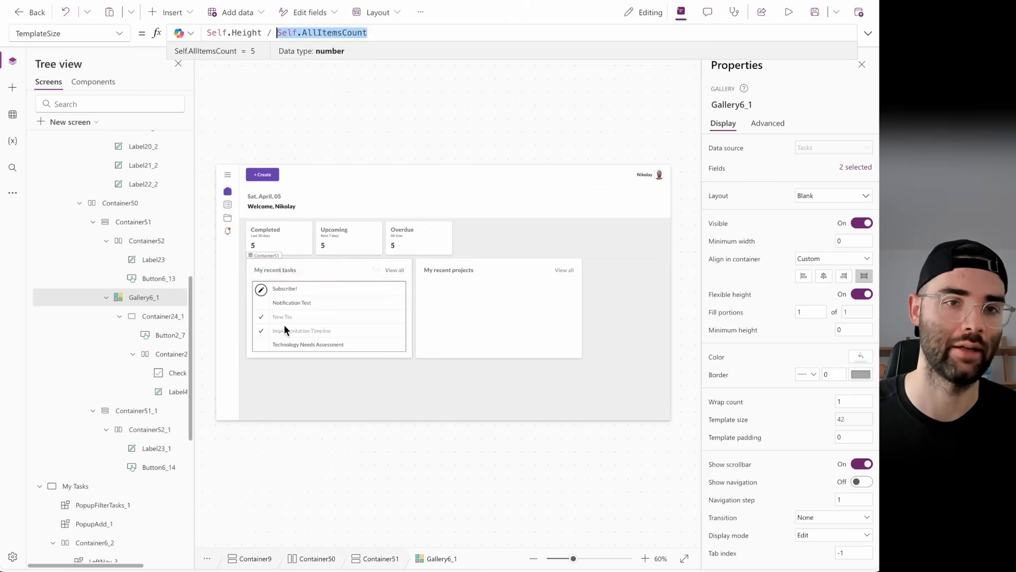
click(377, 34)
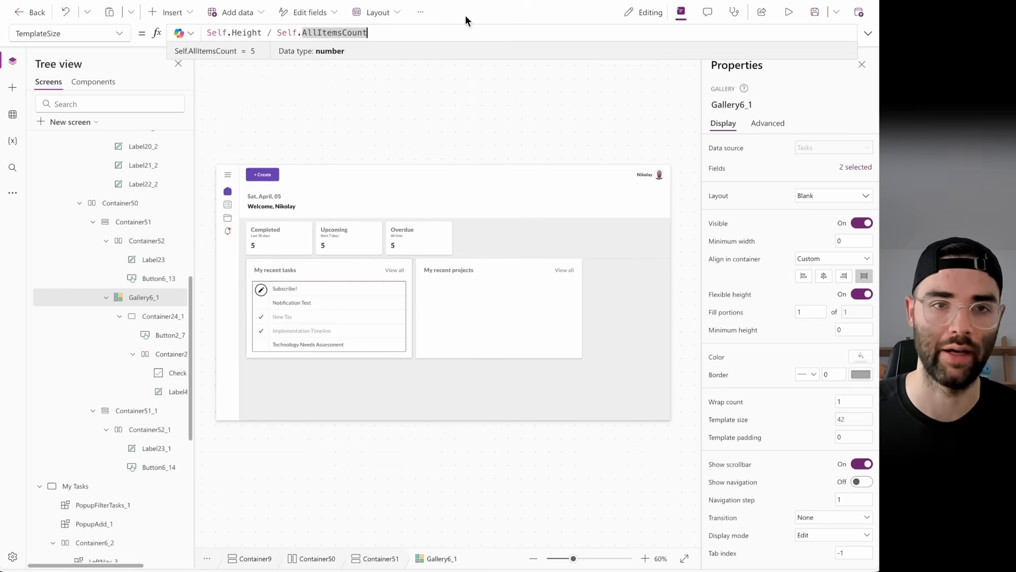
click(204, 33)
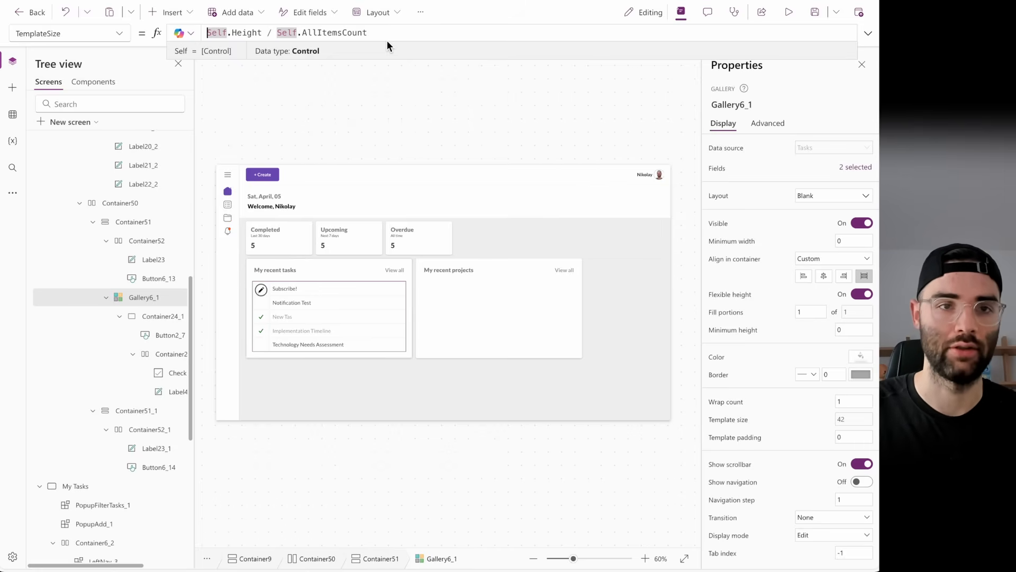
- Wrap the recent tasks gallery's TemplateSize formula in IfError with Blank() as the fallback
text(IfErro)
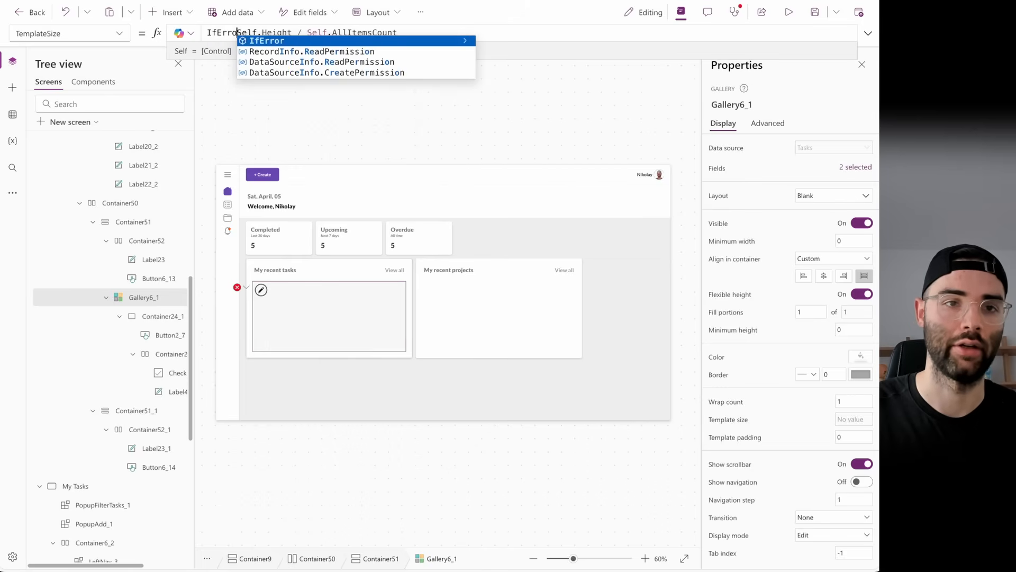
text(r()
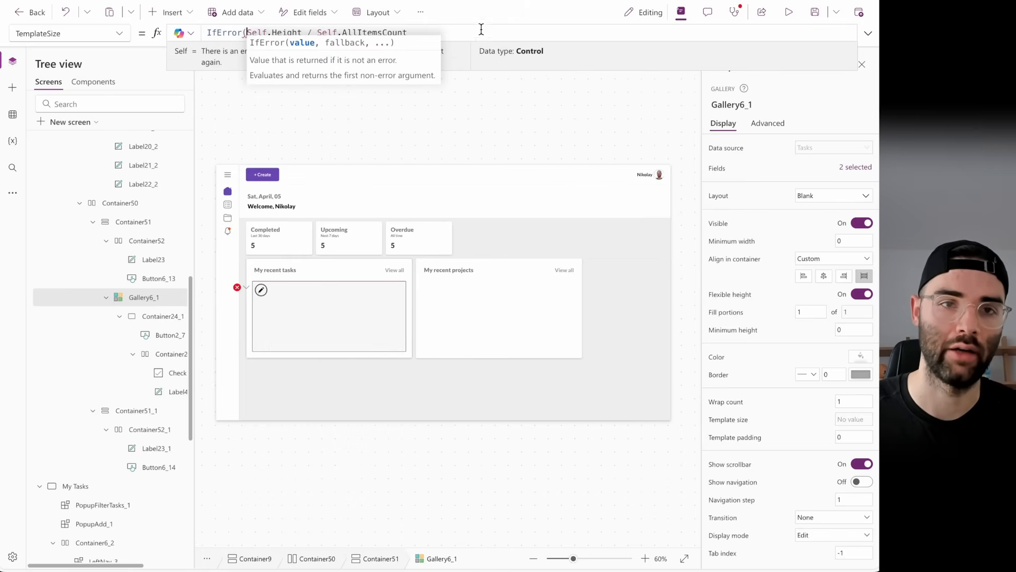
click(481, 29)
text(, Blank)
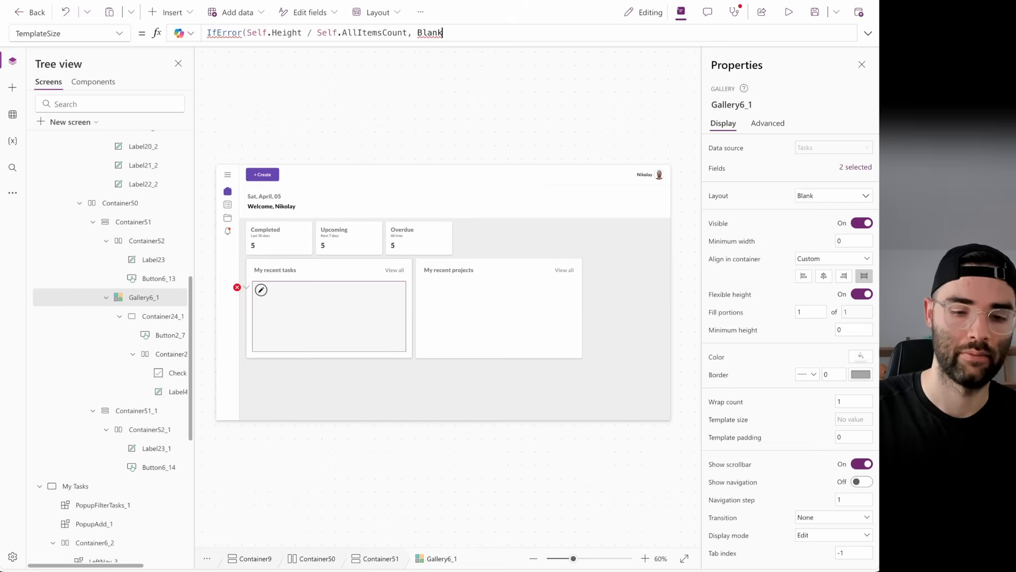
text(());)
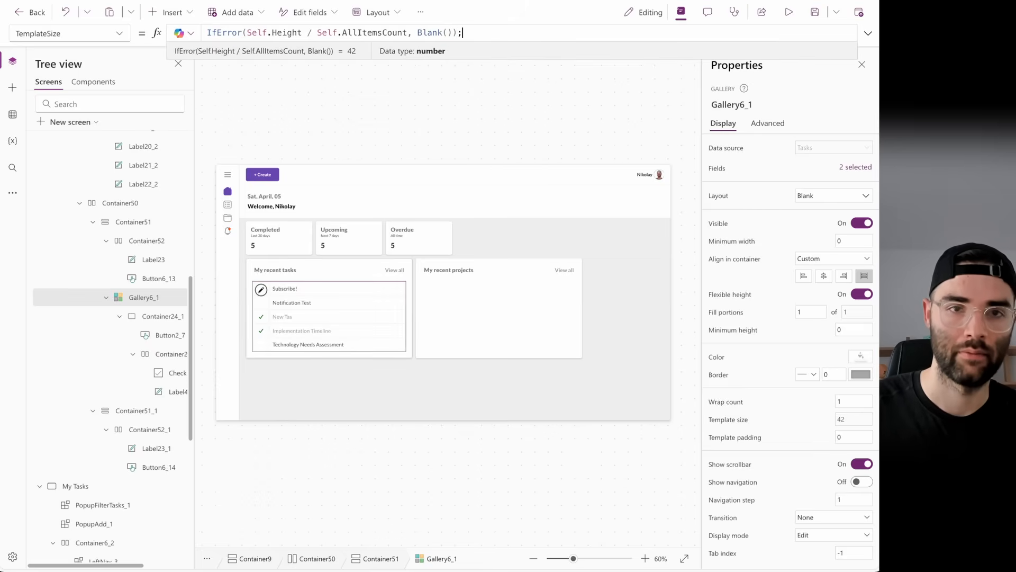
key(BackSpace)
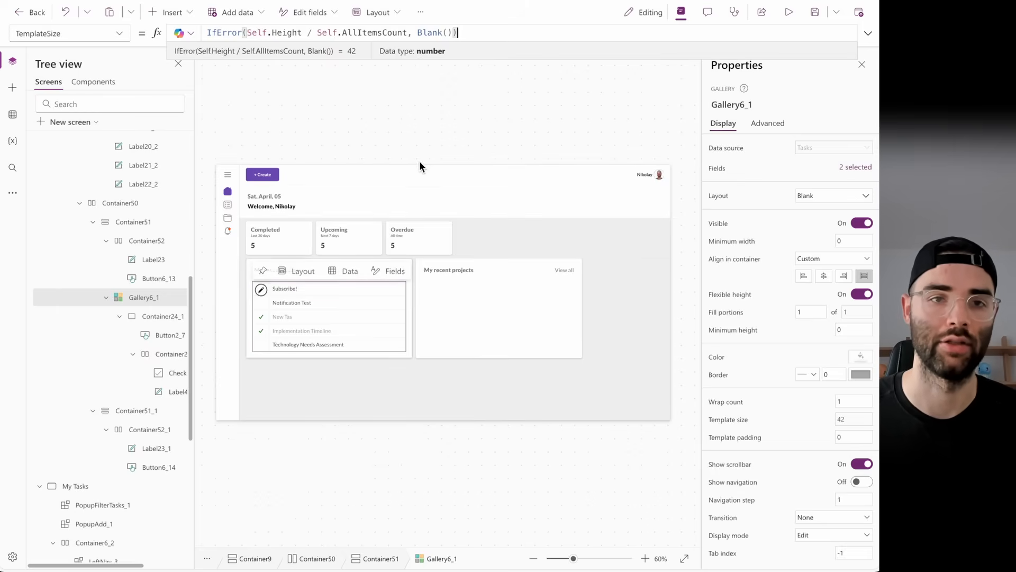
- Copy the recent tasks gallery into the My recent projects card container
click(357, 337)
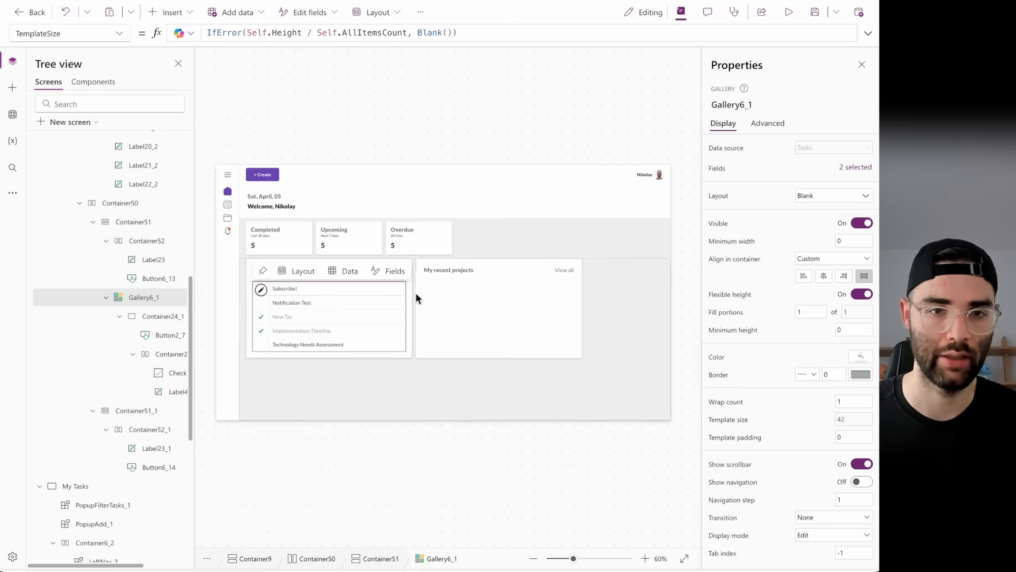
click(444, 315)
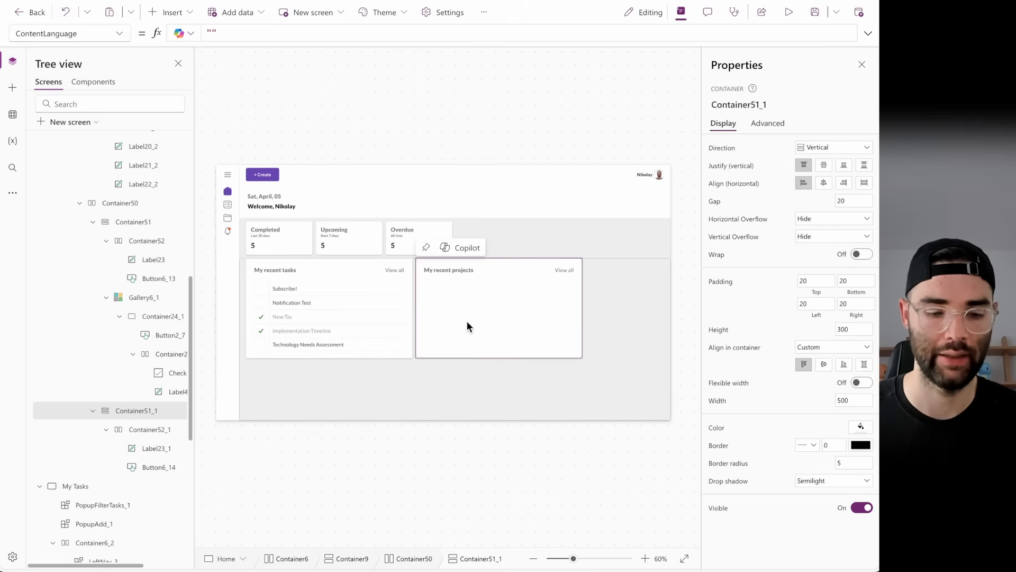
key(ctrl+v)
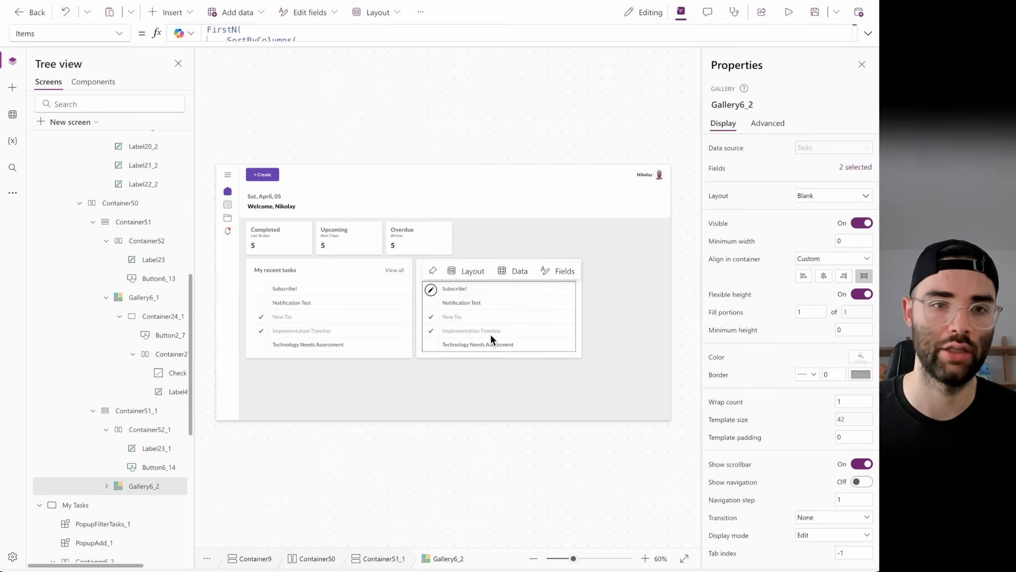
- Replace the Tasks data source with Projects in the copied gallery's Items formula
click(868, 33)
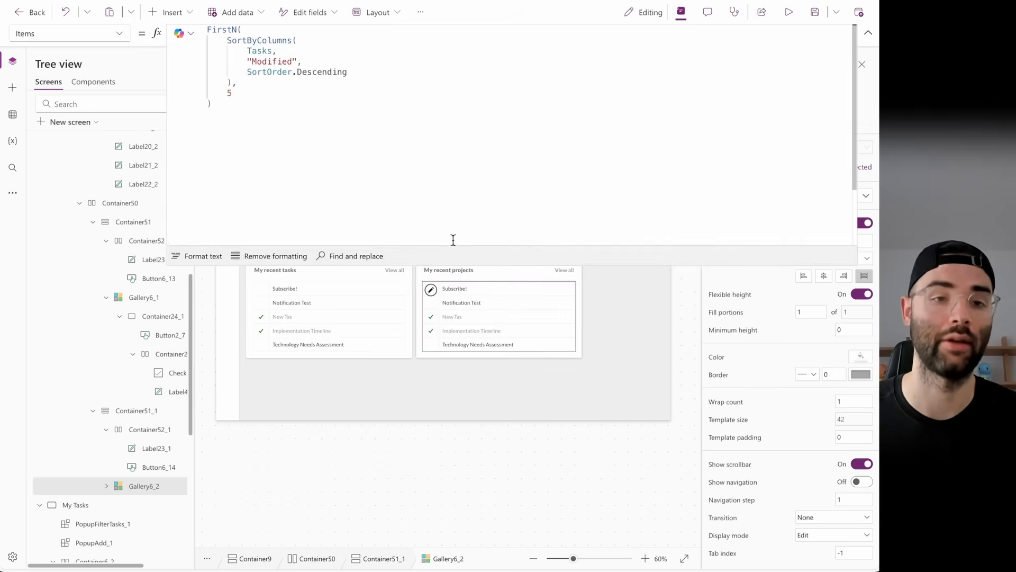
double_click(268, 51)
text(Projects,)
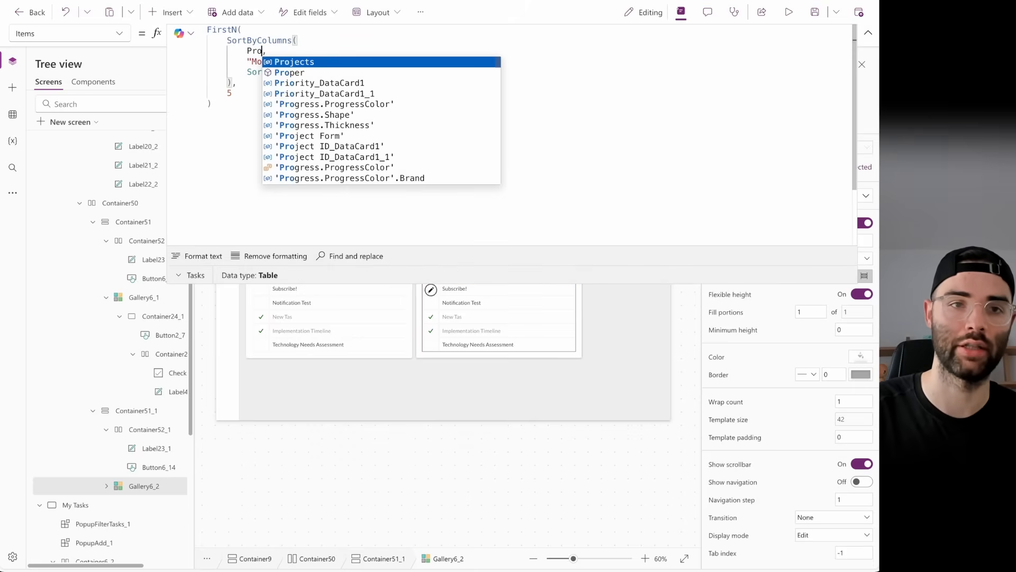
click(256, 95)
text(,)
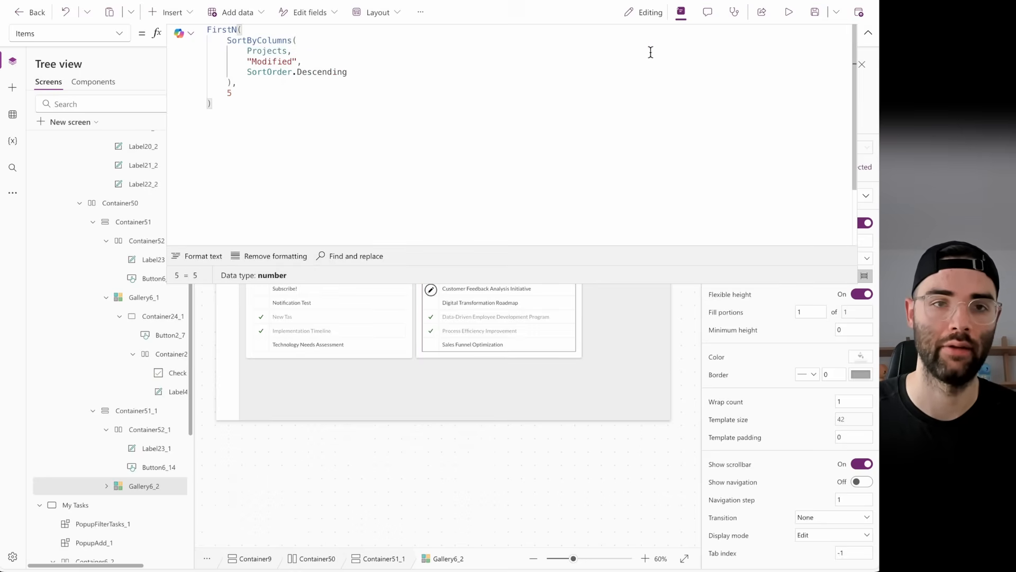
click(866, 36)
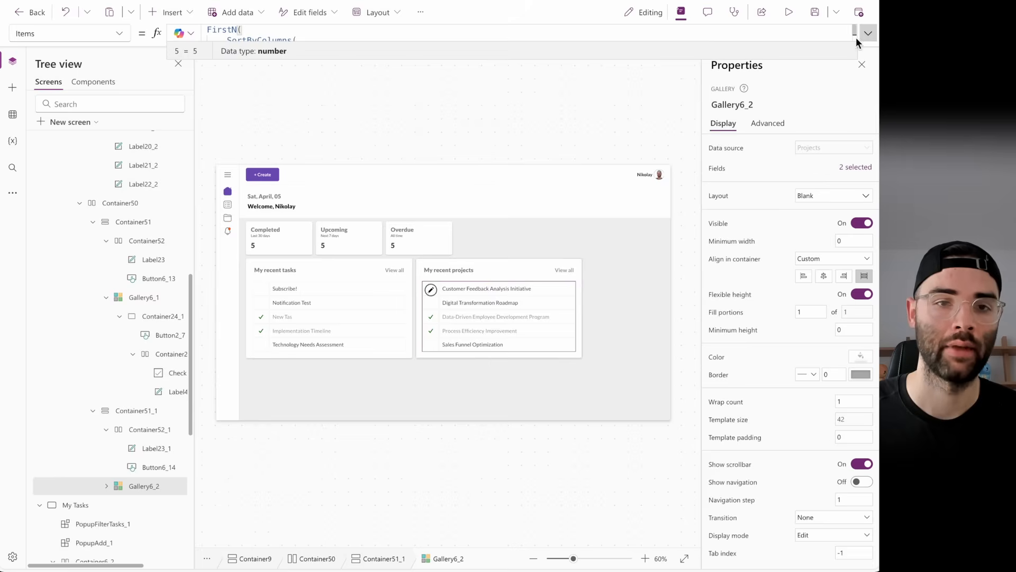
- Replace both Tasks references with Projects in the OnCheck Patch formula of the projects gallery's checkbox
click(473, 287)
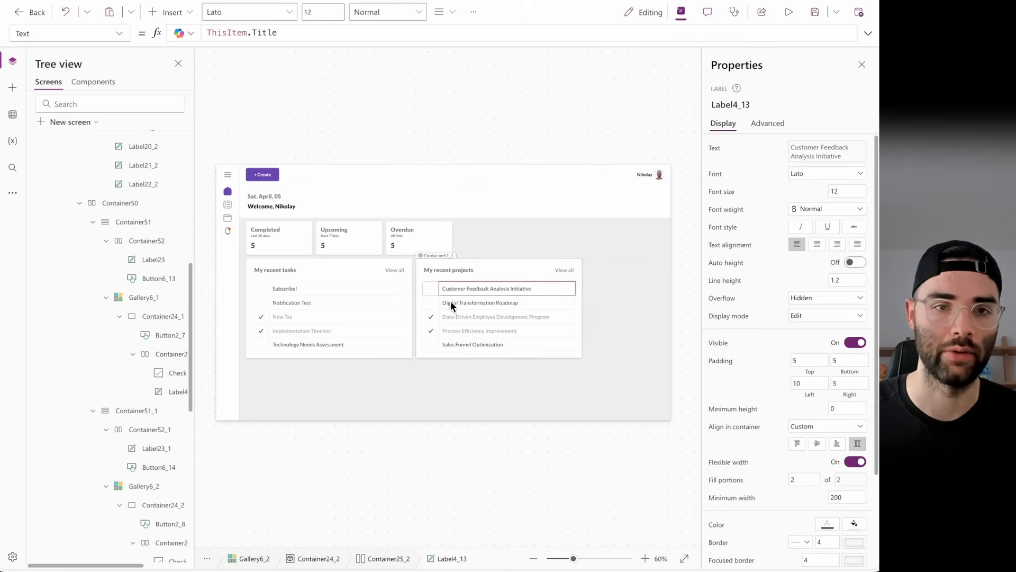
click(428, 289)
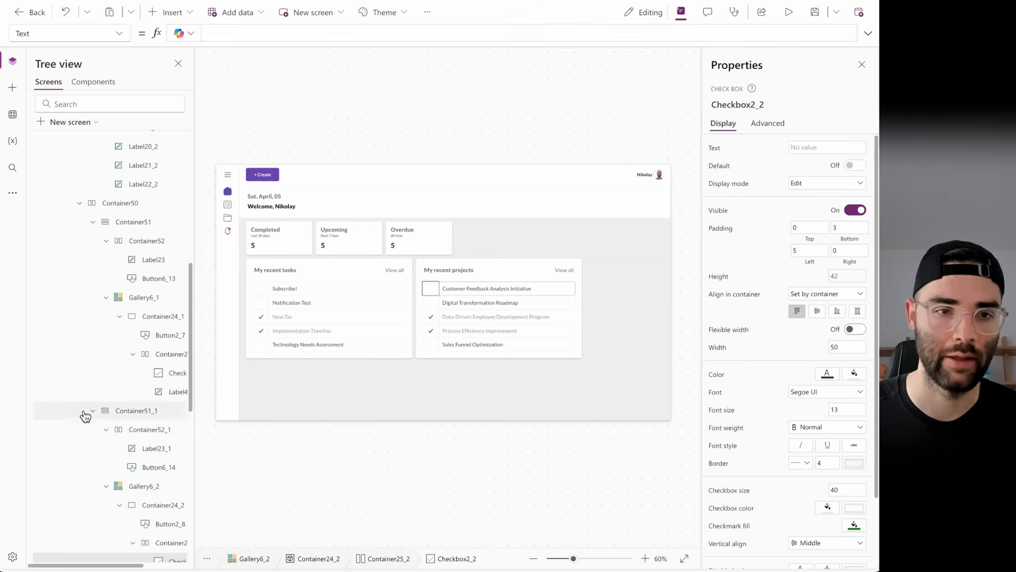
click(720, 166)
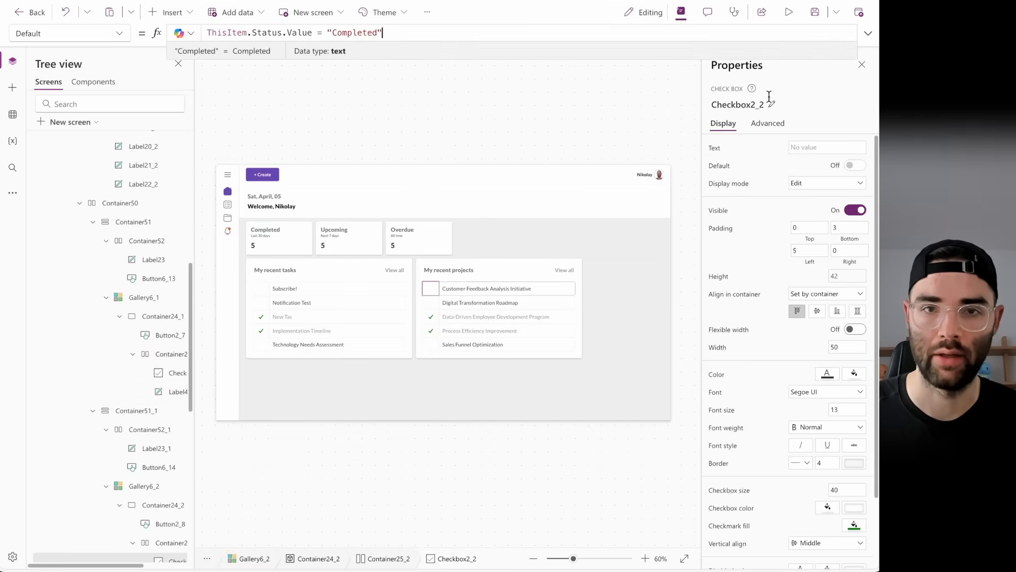
click(767, 123)
click(733, 198)
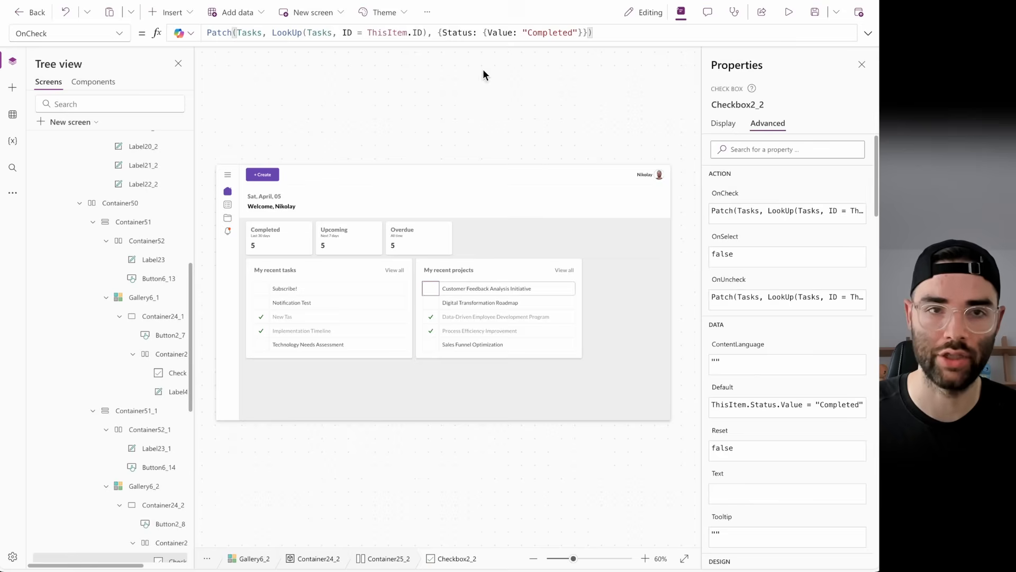
double_click(249, 32)
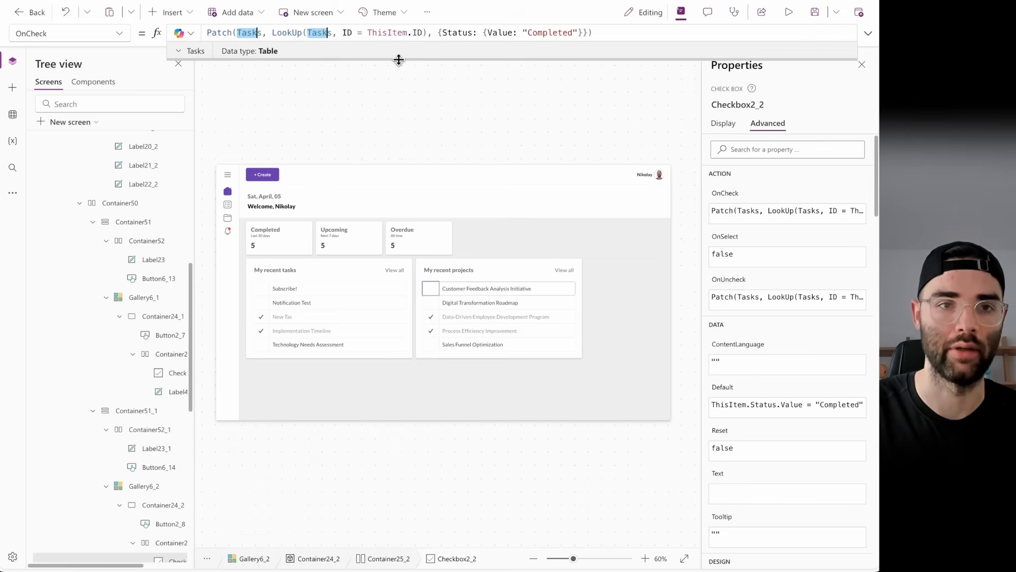
text(Projects)
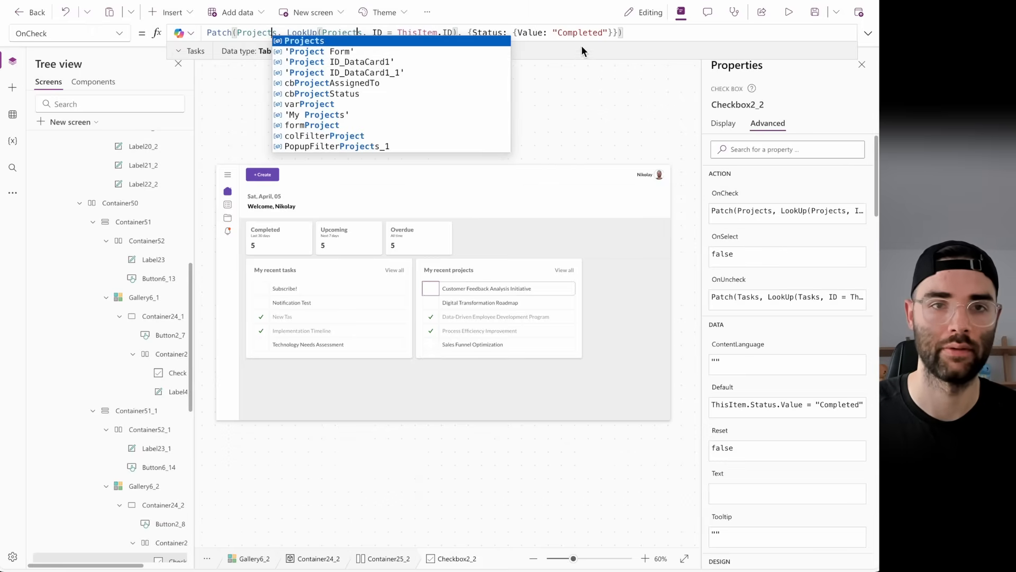
click(637, 34)
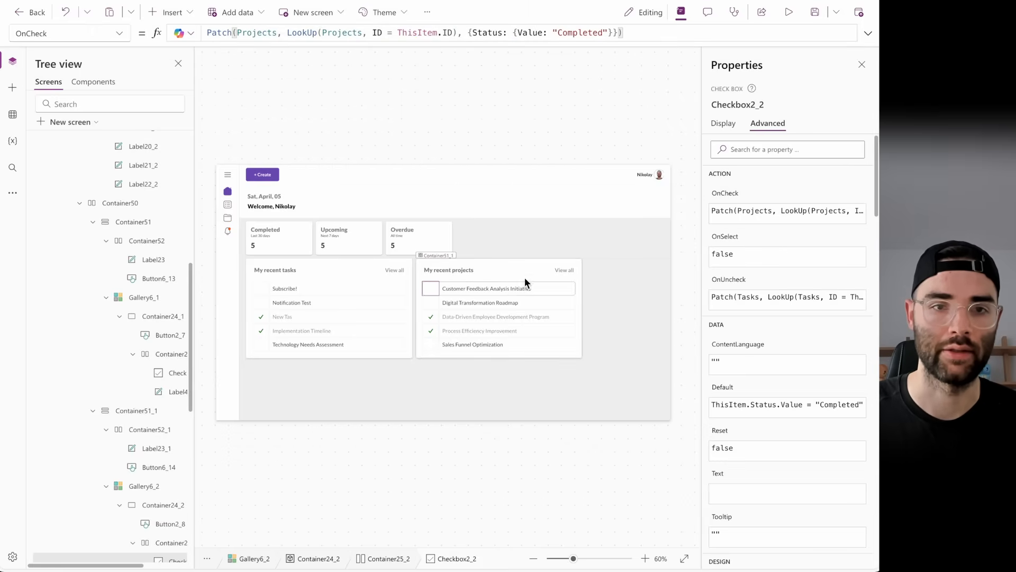
- Replace both Tasks references with Projects in the same checkbox's OnUncheck Patch formula
click(724, 284)
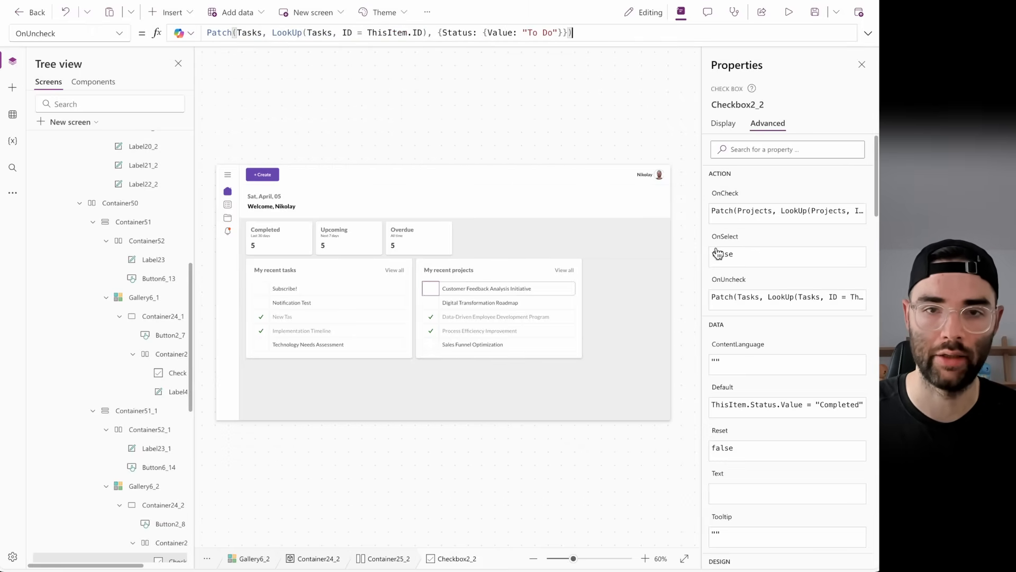
double_click(258, 33)
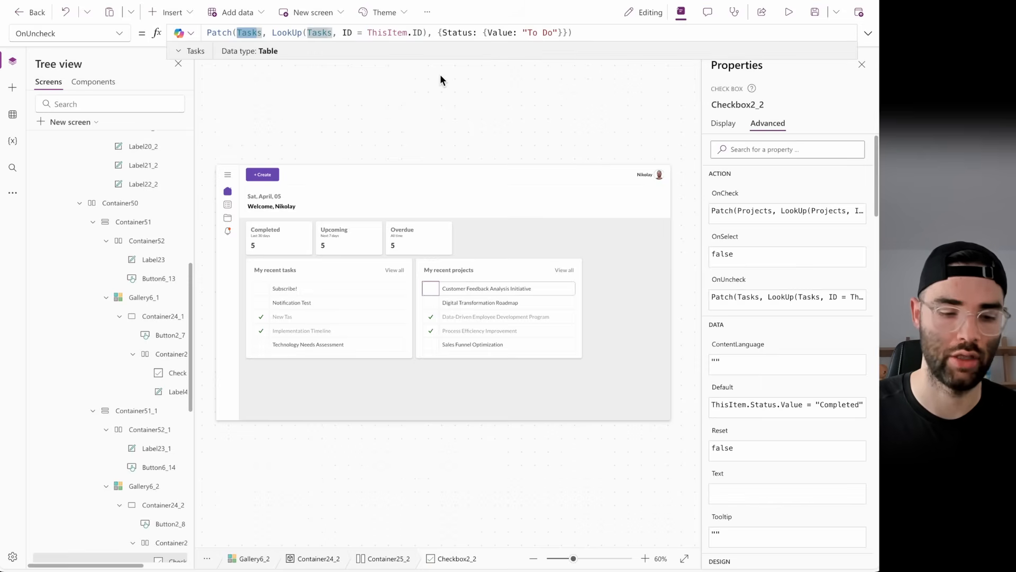
text(Proje)
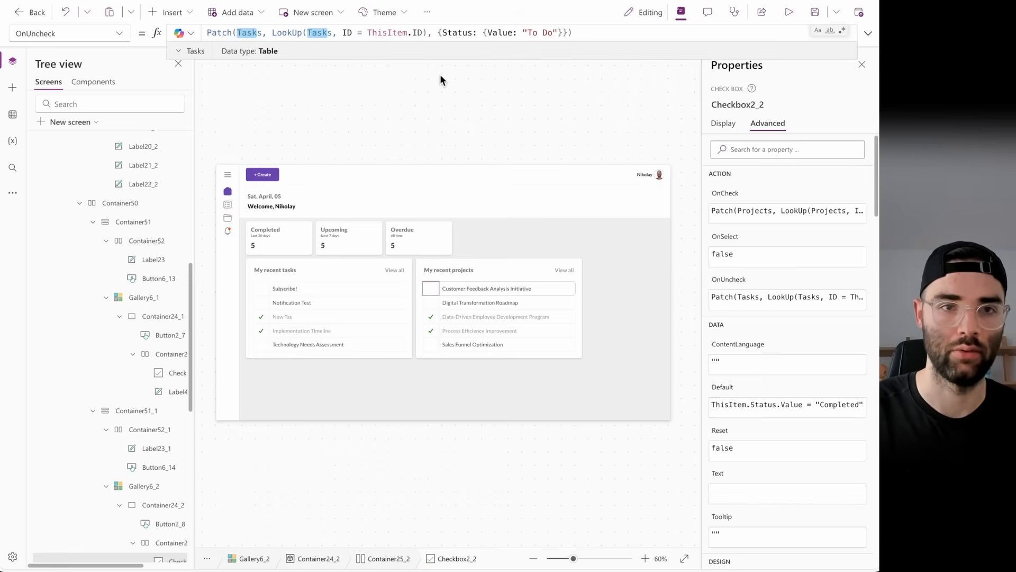
text(ct)
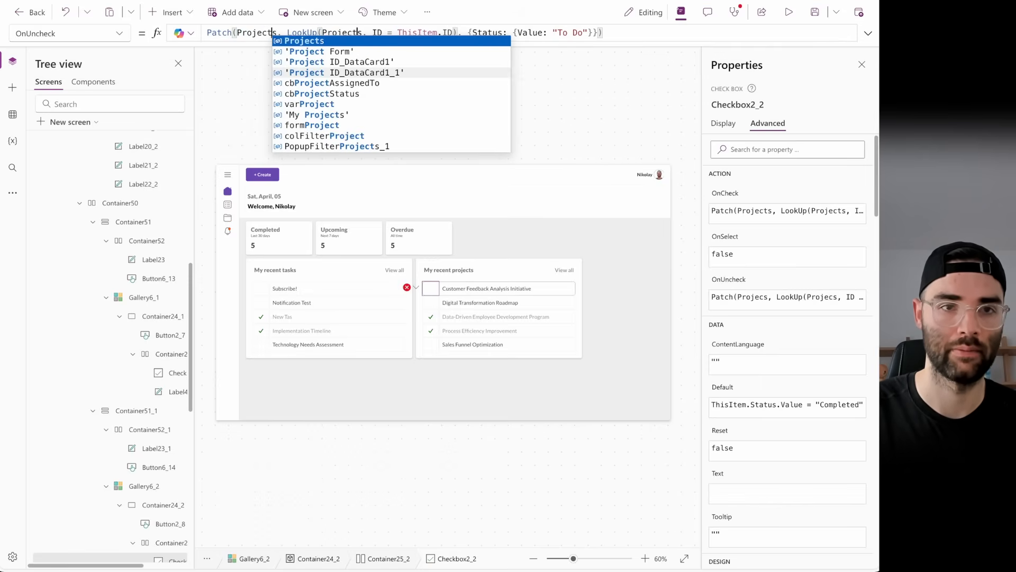
click(654, 33)
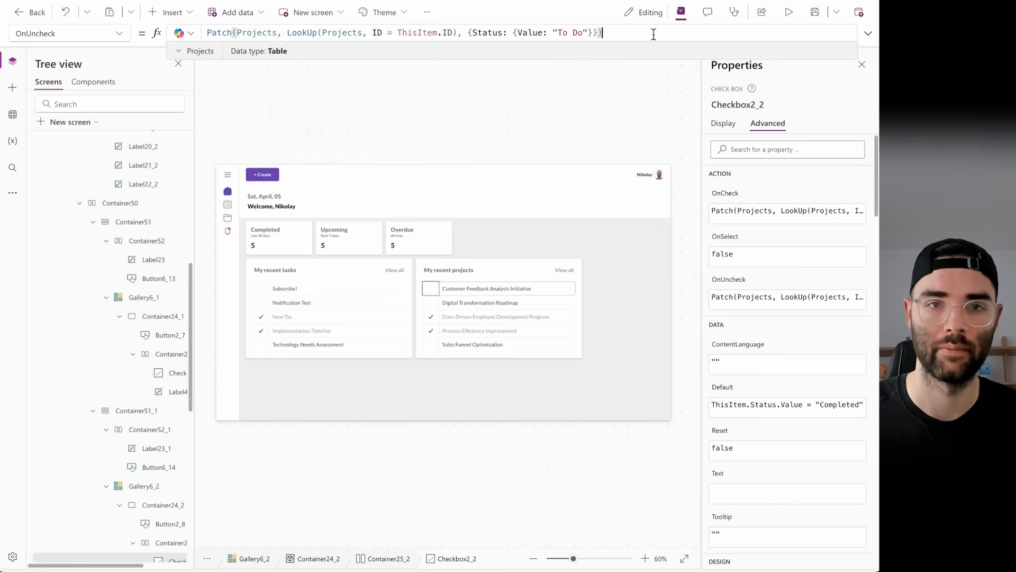
- Set the height of the button in the projects gallery's row template (Button2_8) to Parent.Height
click(351, 292)
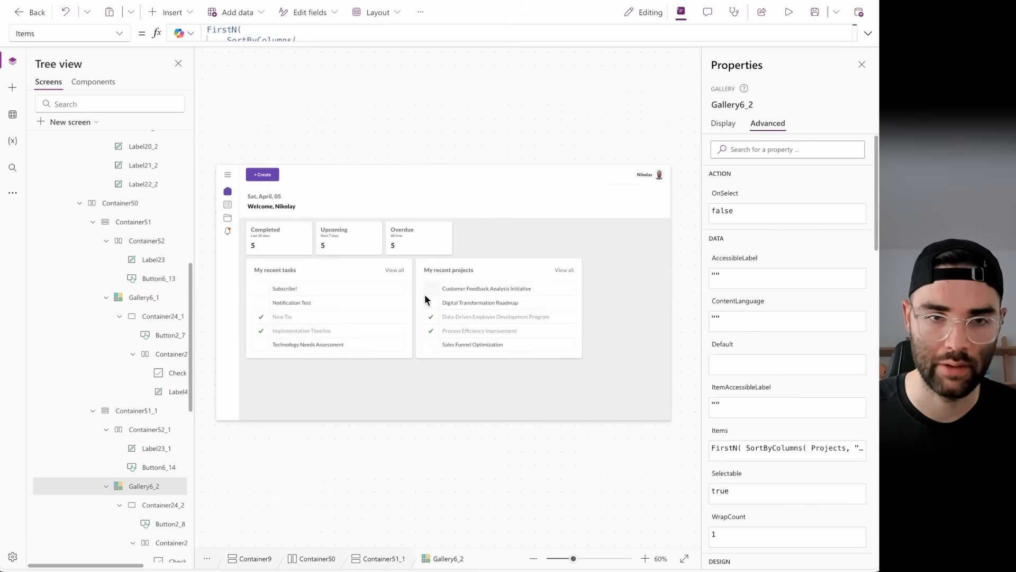
click(461, 289)
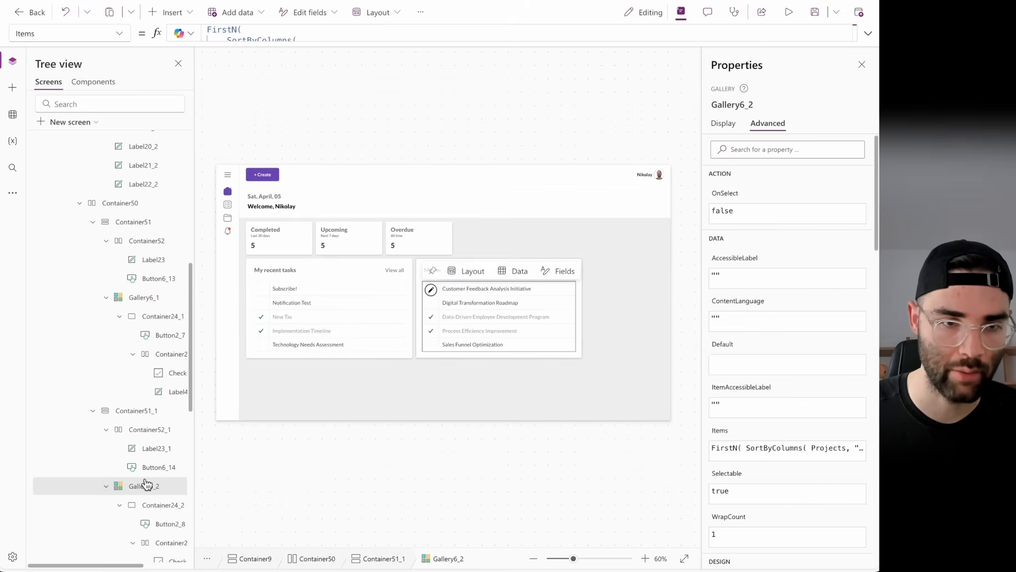
scroll(146, 484, down, 3)
click(151, 435)
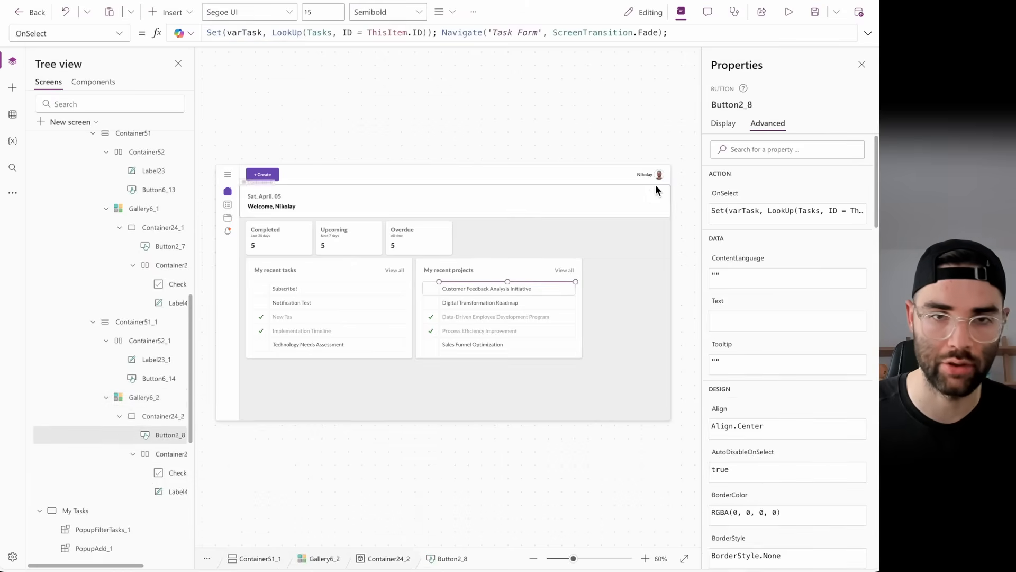
click(723, 123)
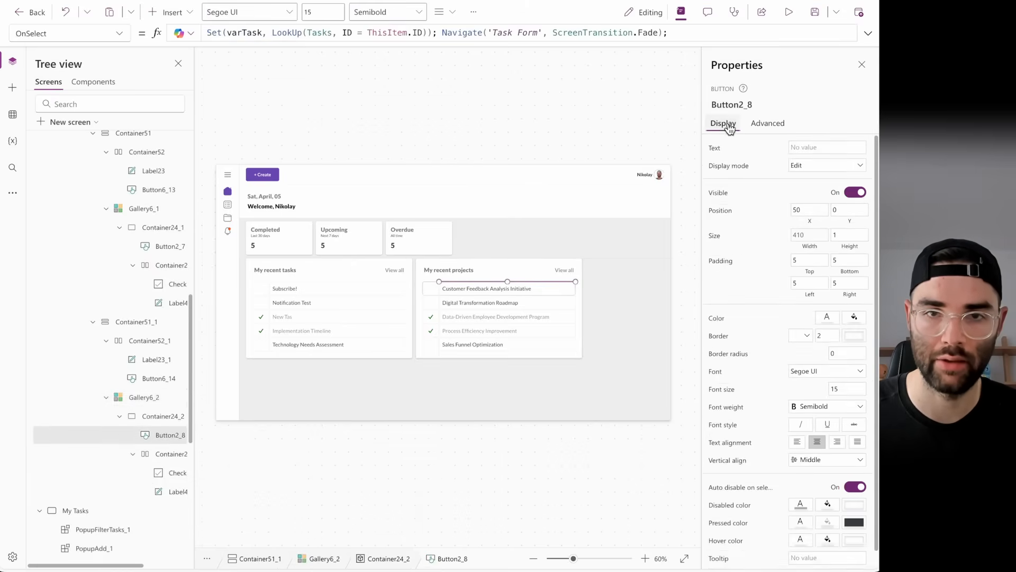
click(850, 247)
drag(226, 36, 192, 35)
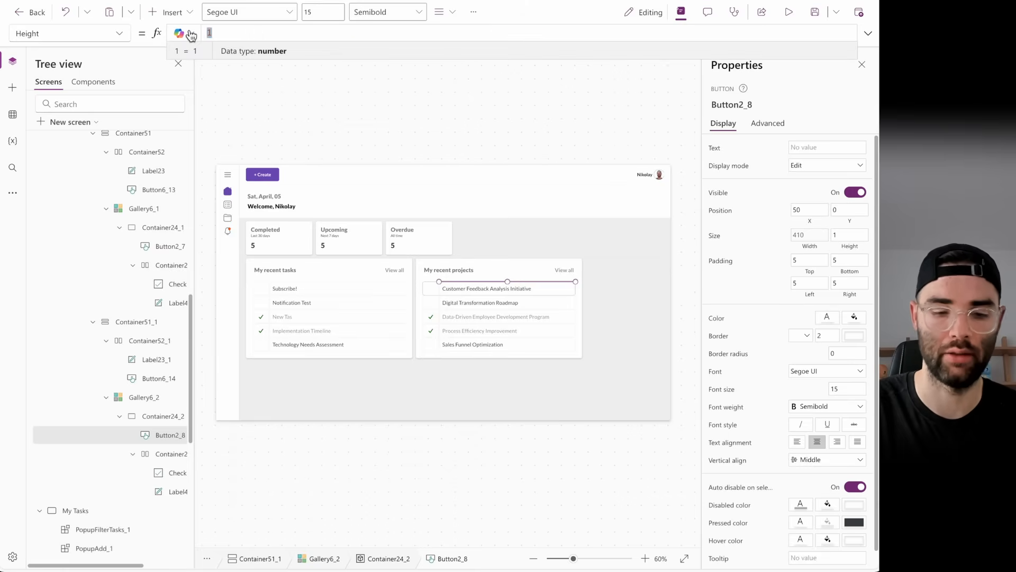
text(Parent.Height)
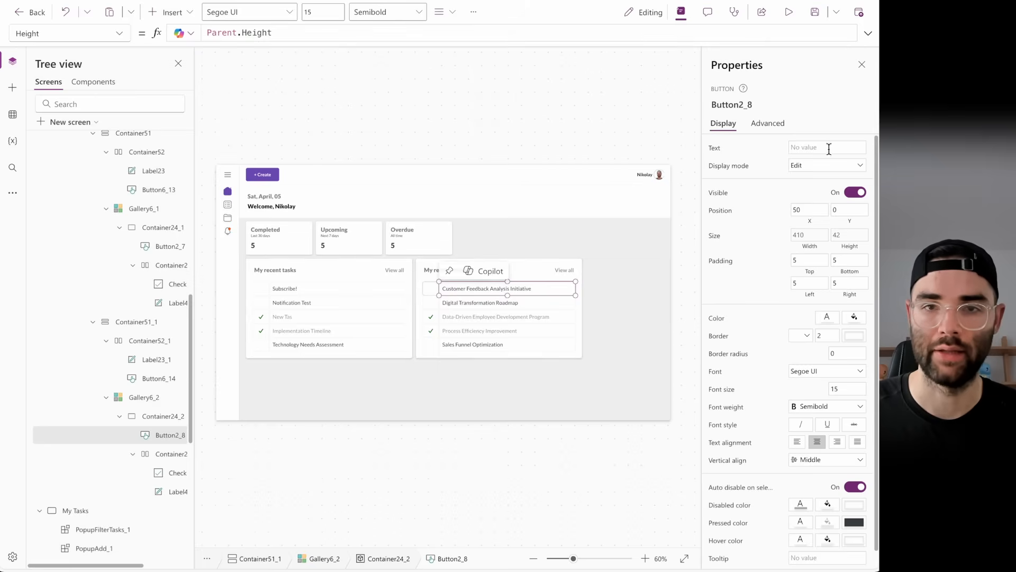
- Change Task to Project throughout Button2_8's OnSelect formula so it uses varProject, Projects and 'Project Form'
click(784, 126)
click(746, 193)
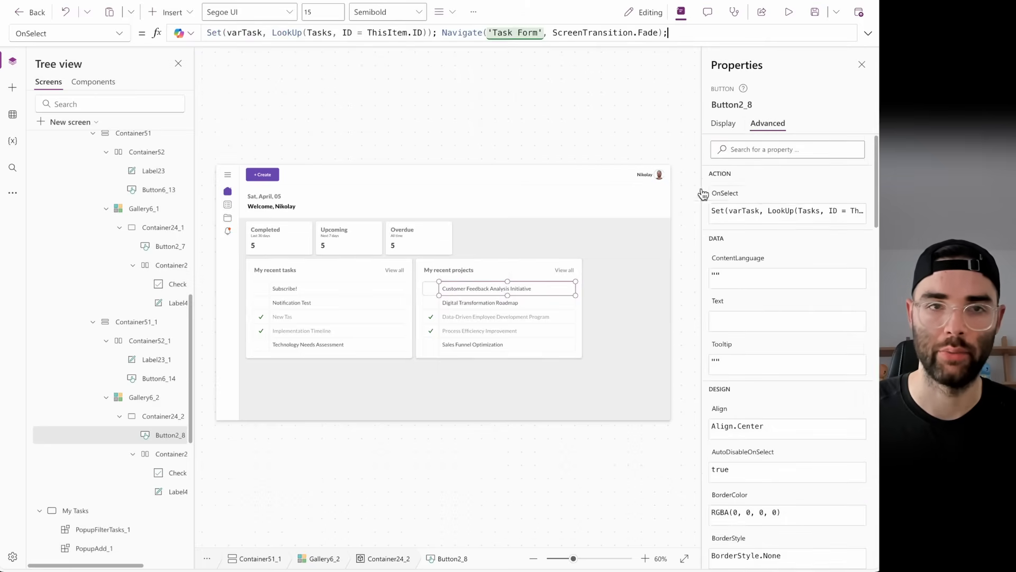
double_click(245, 33)
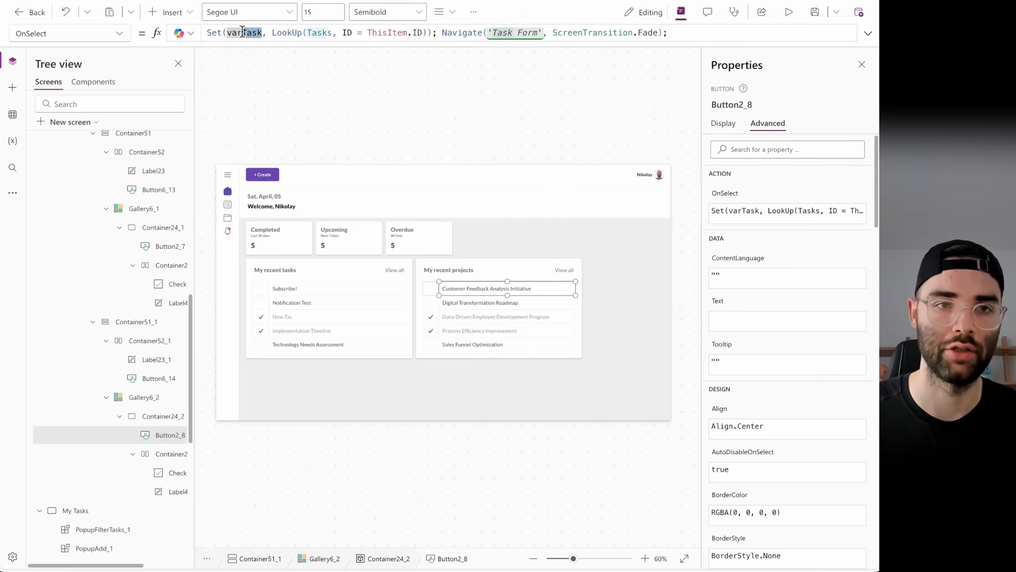
key(ctrl+shift+l)
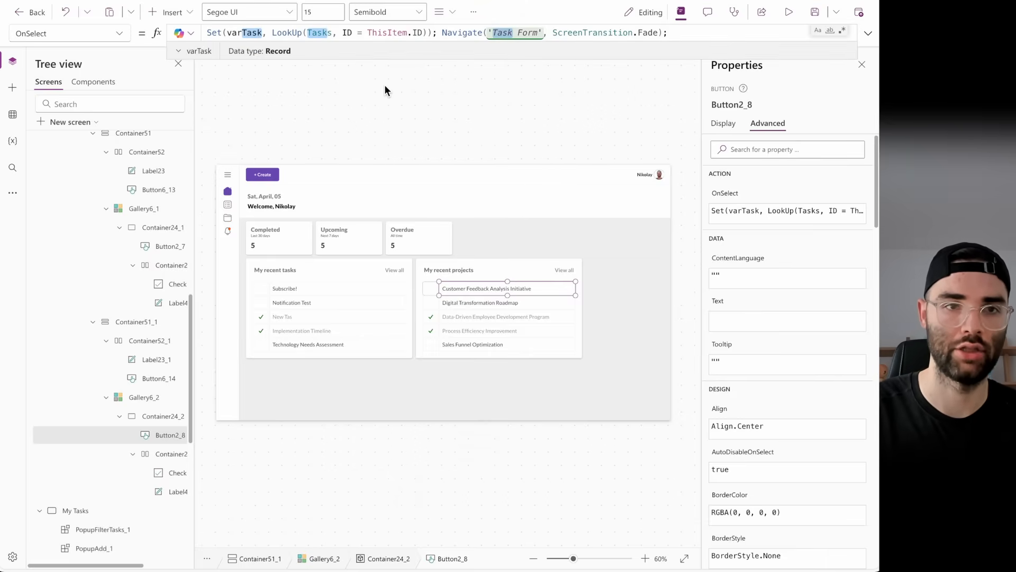
text(Project)
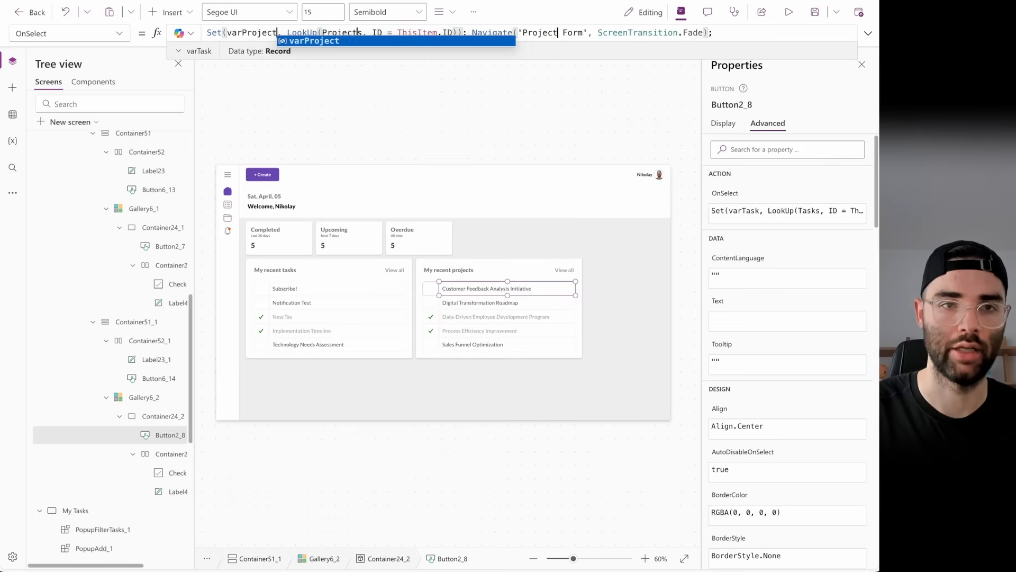
click(377, 33)
click(358, 33)
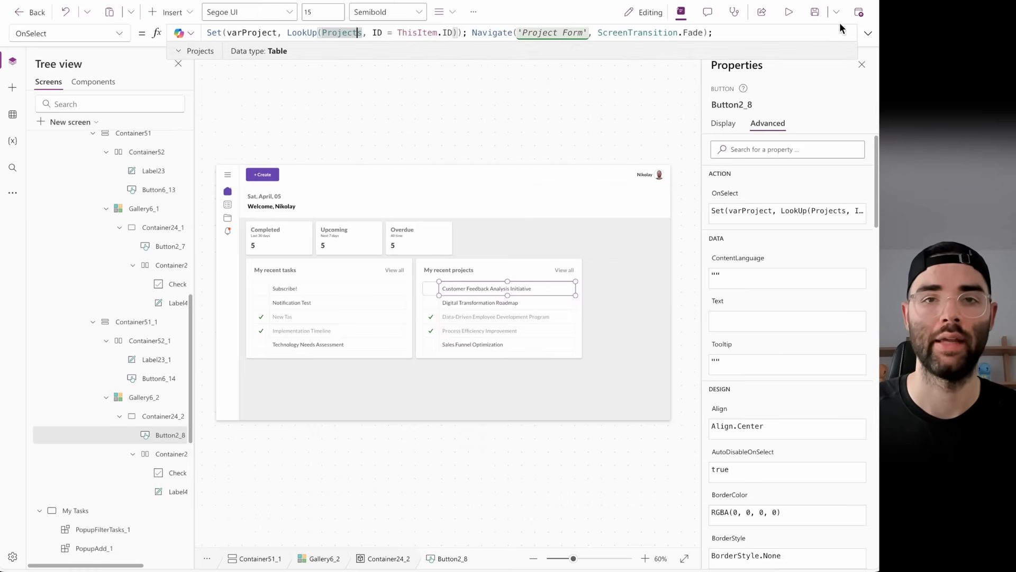
- Test the row navigation by opening the Subscribe! task and the Customer Feedback Analysis Initiative project, closing each form again
click(869, 36)
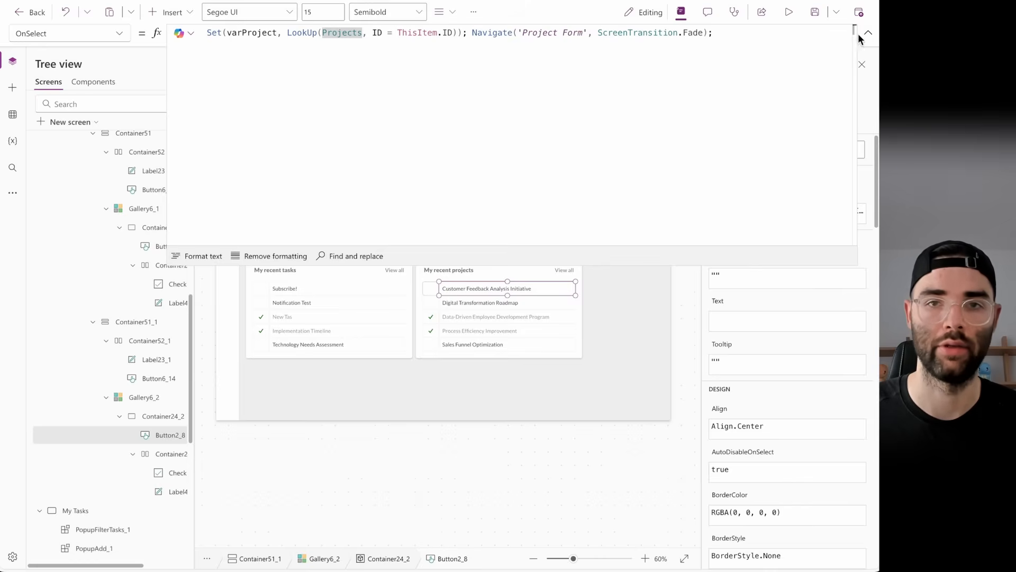
click(868, 33)
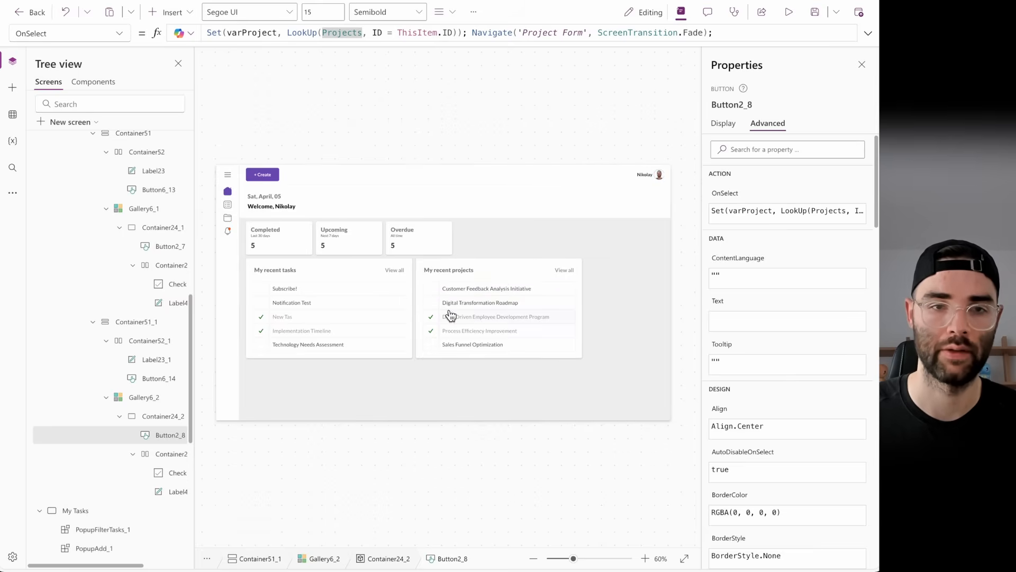
alt+click(300, 289)
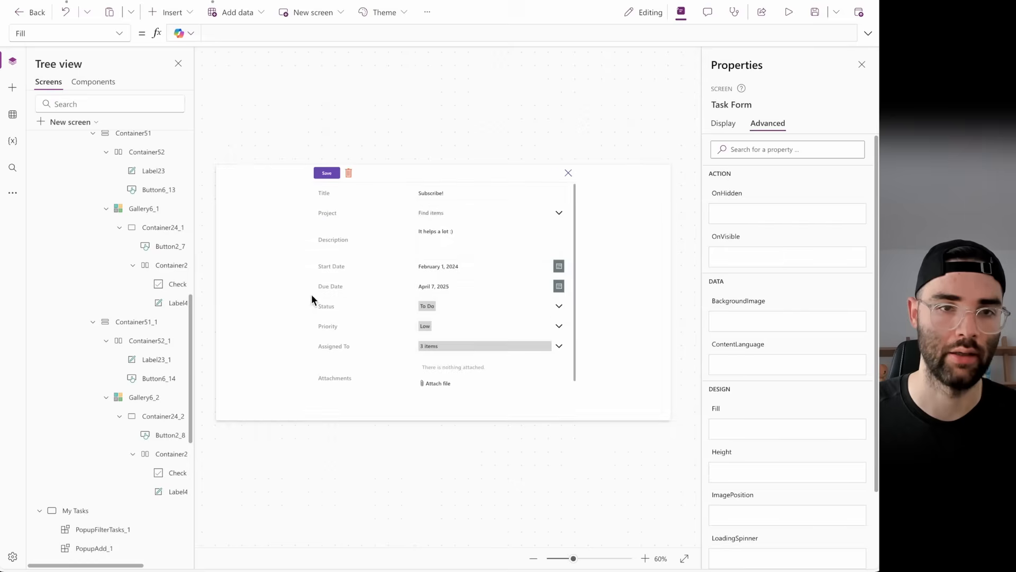
alt+click(568, 172)
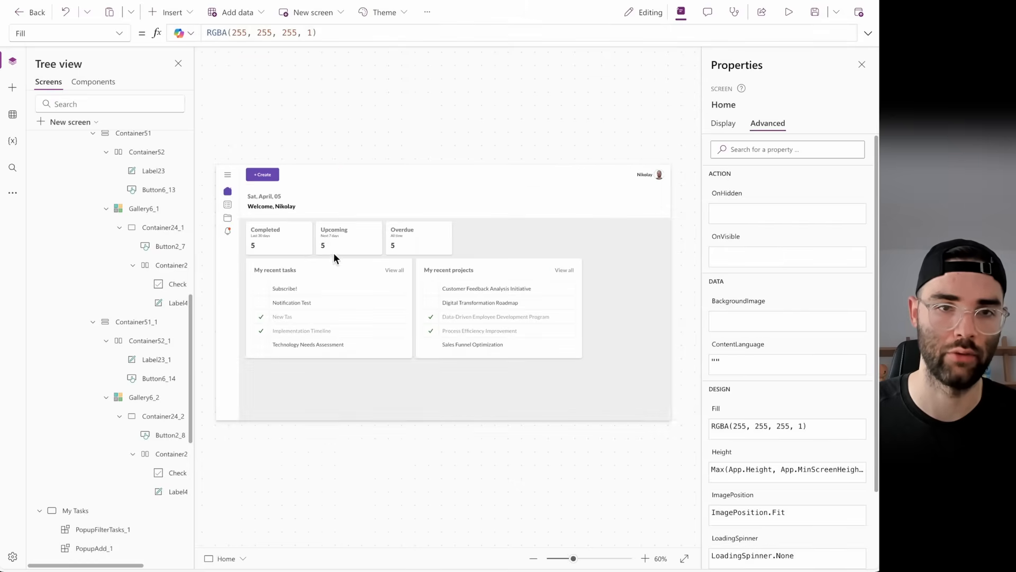
alt+click(492, 290)
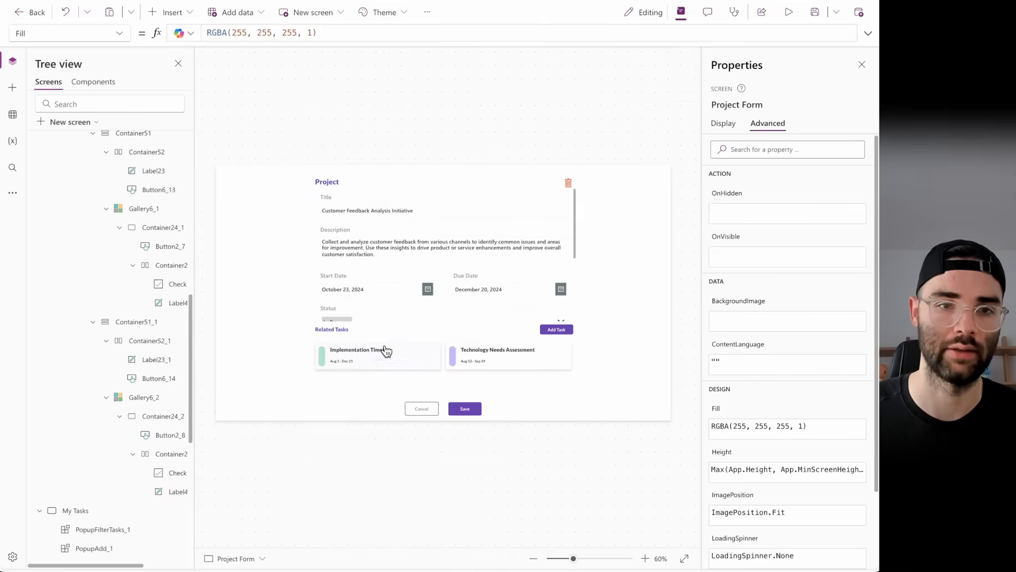
alt+click(420, 409)
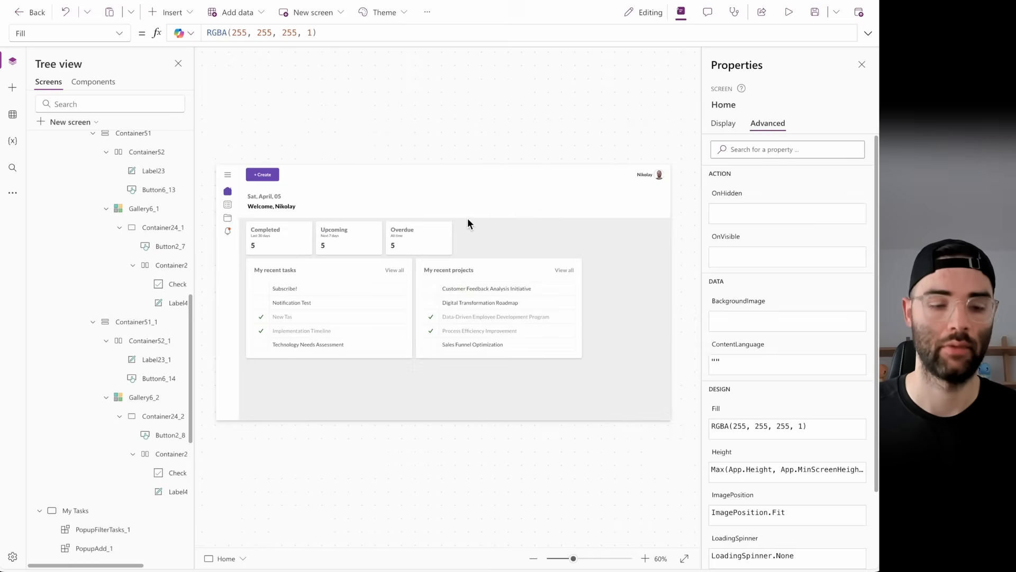
- Preview the Home screen in the phone layout and return to editing
click(790, 13)
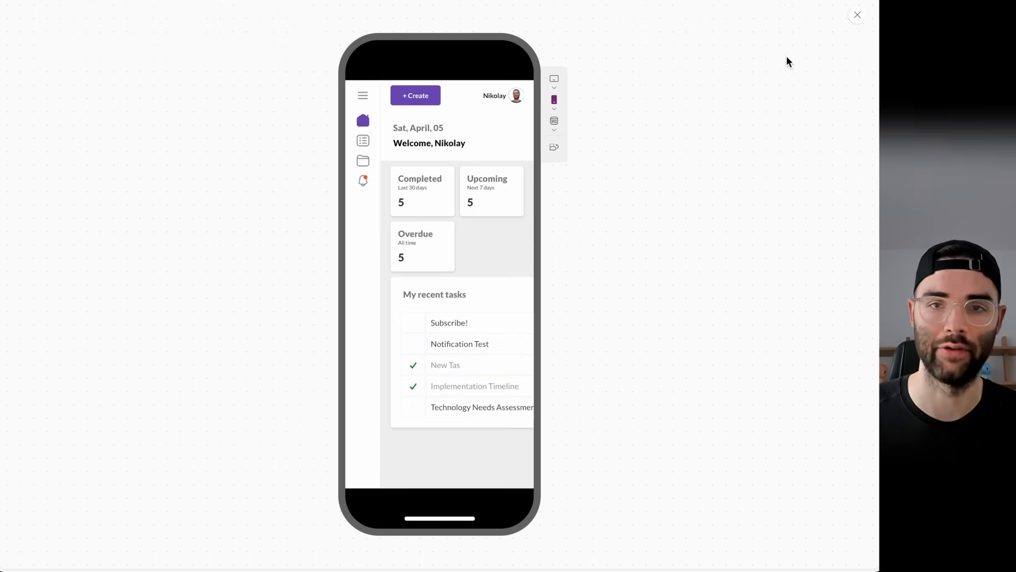
click(857, 15)
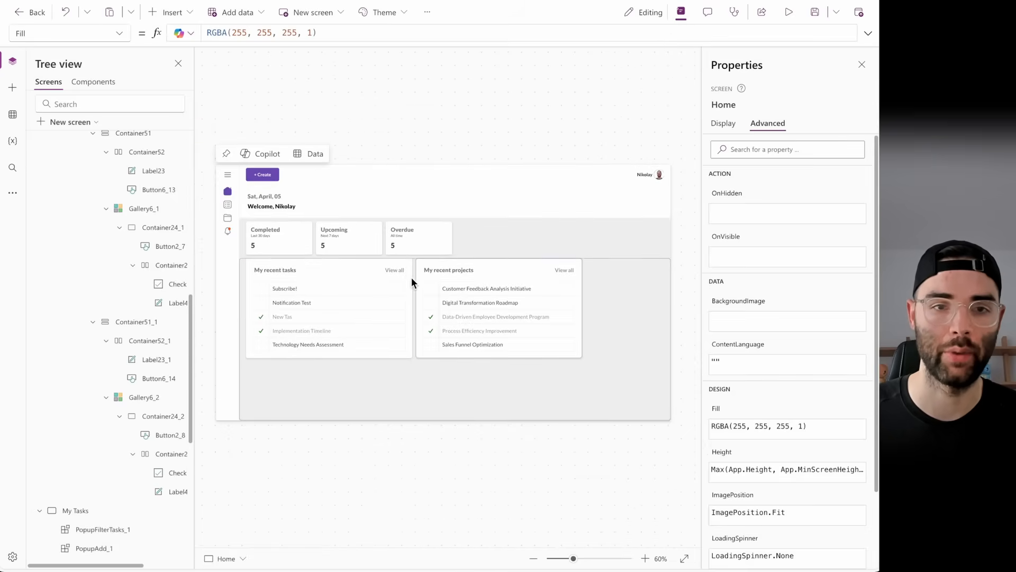
- Replace the Width of the recent tasks container (Container51) with the formula If(Home.Size > 2, (Parent.Width-50)/2)
click(408, 260)
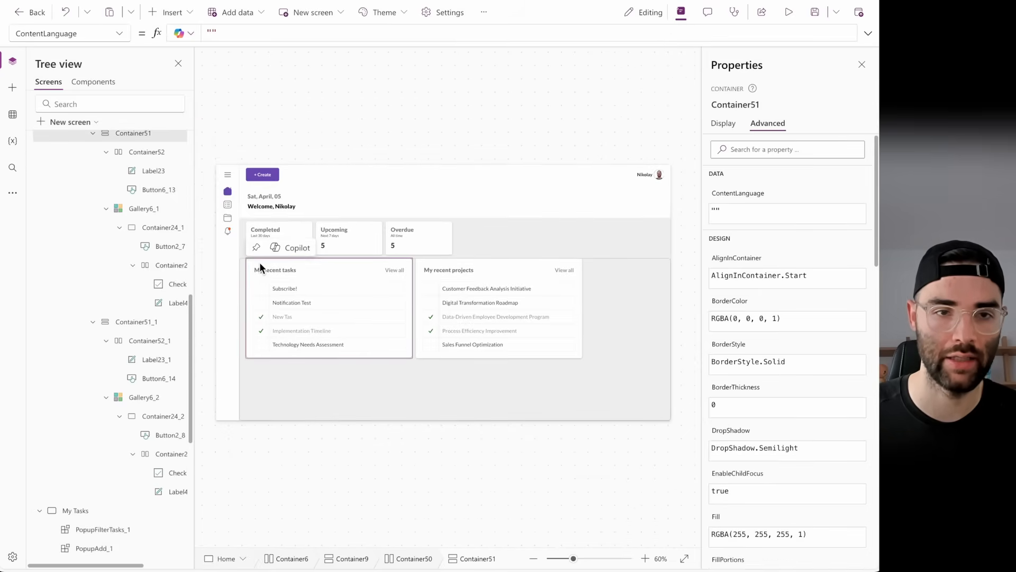
scroll(159, 402, up, 5)
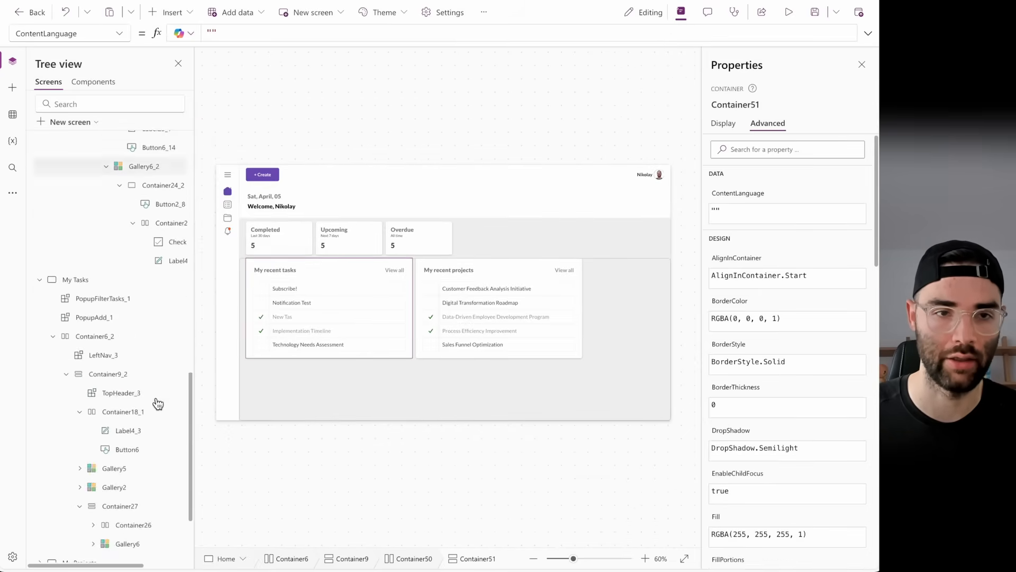
click(722, 125)
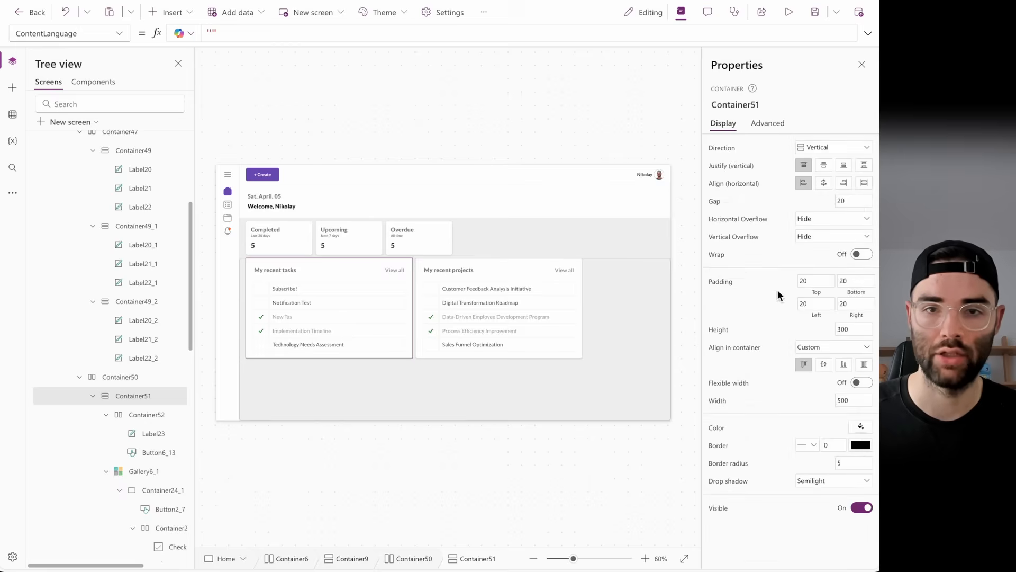
click(724, 402)
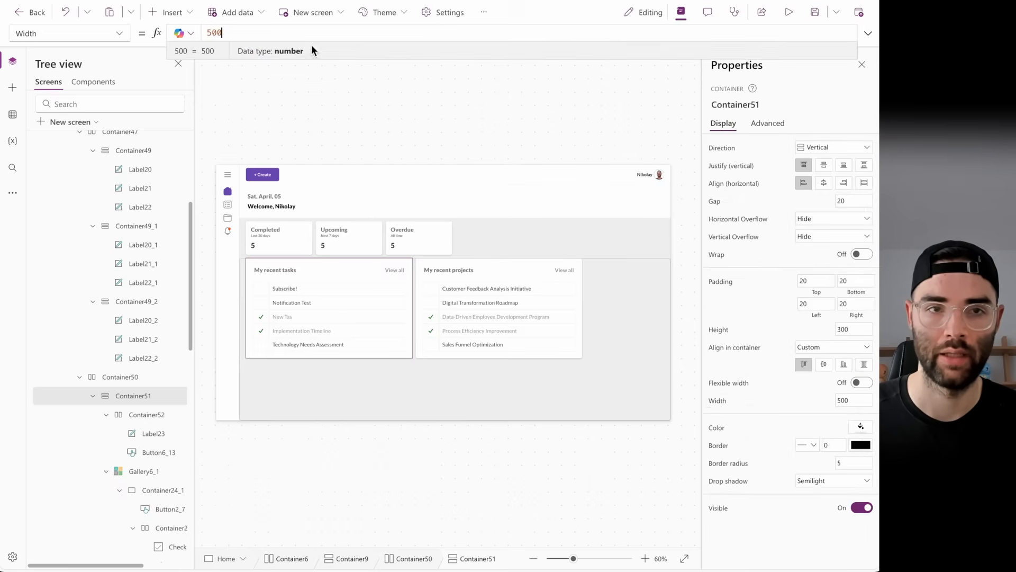
drag(252, 35, 151, 33)
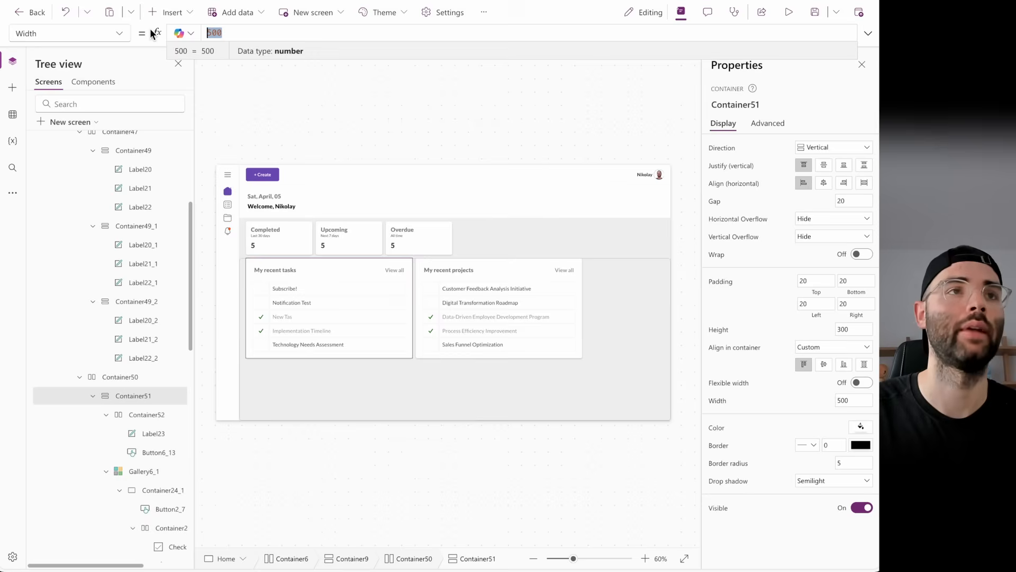
text(If()
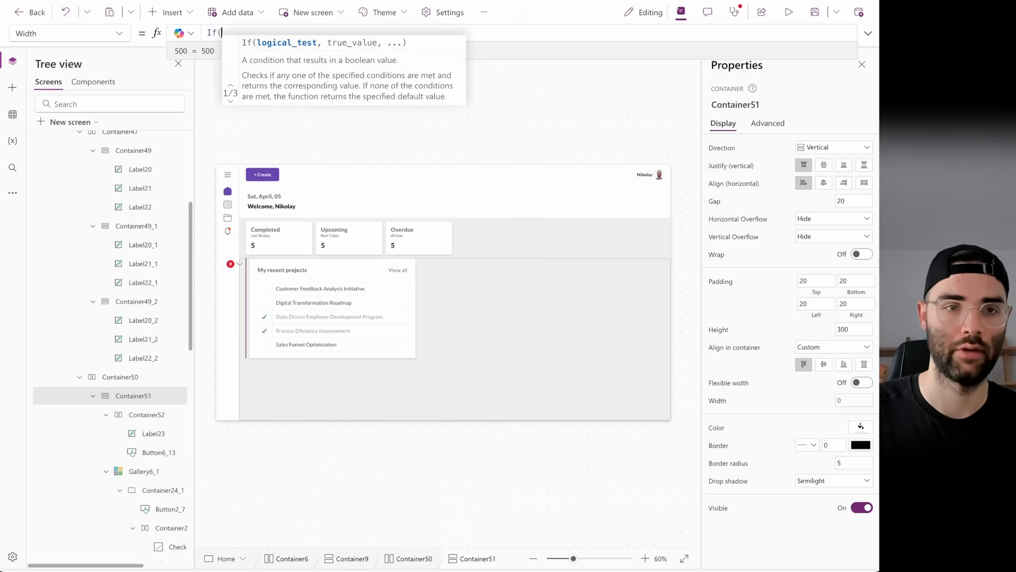
text(Home.)
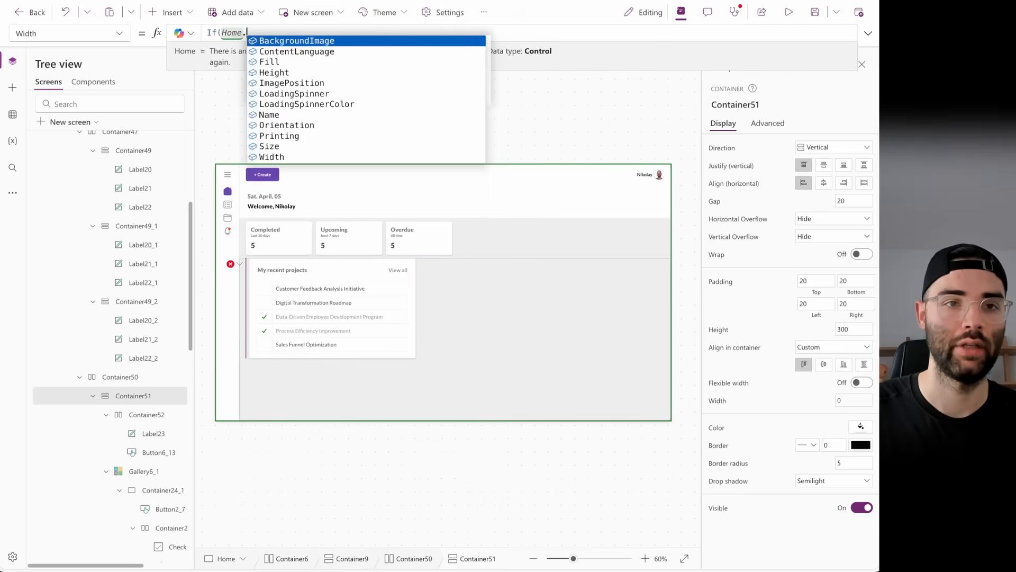
text(Size > 2, )
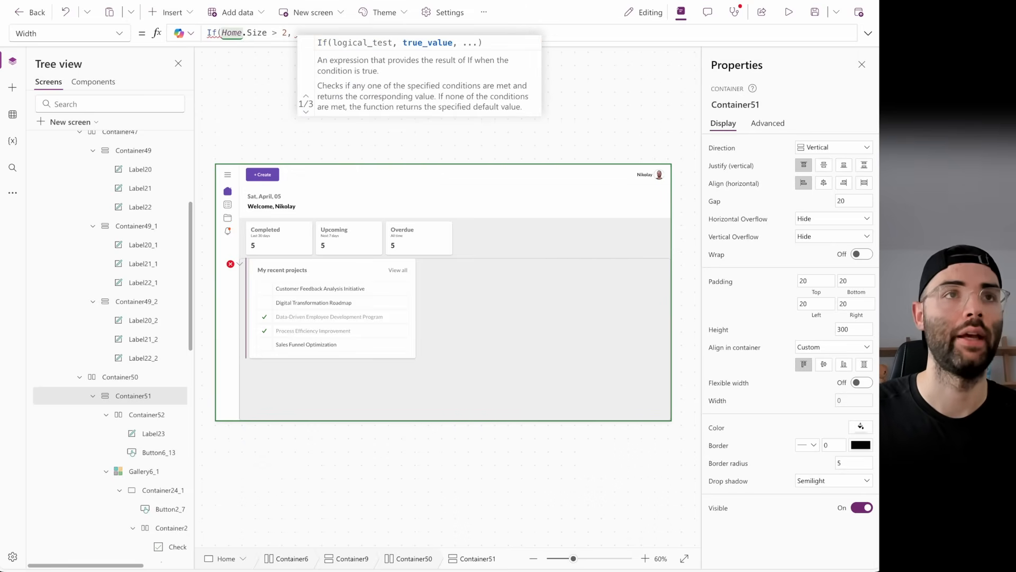
text(()
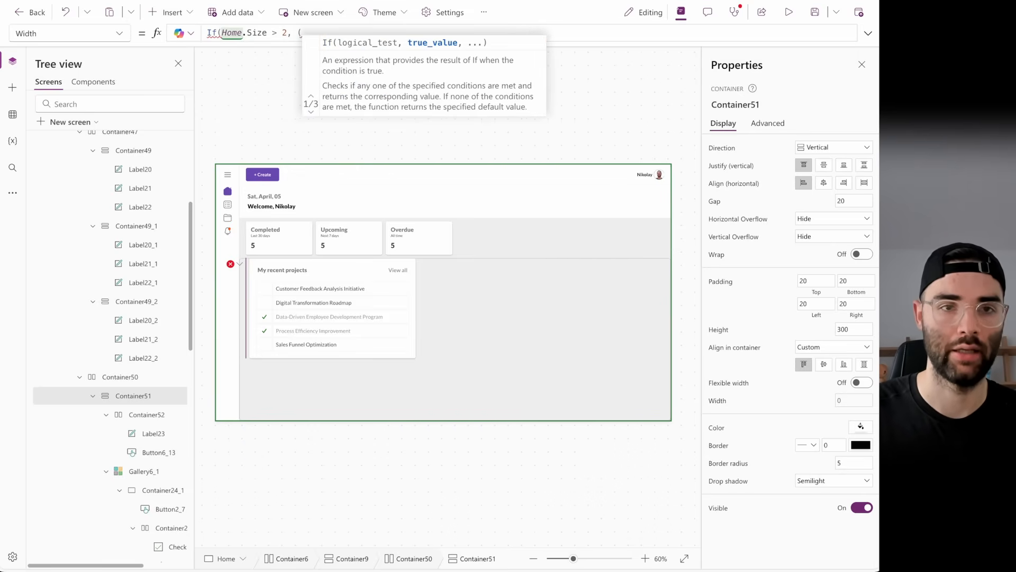
text(Parent.WI)
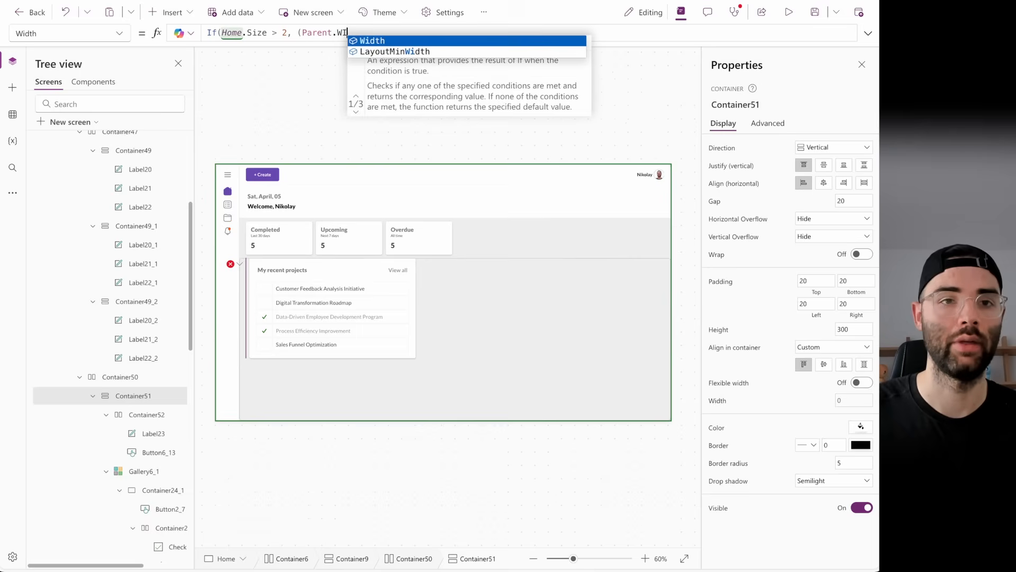
text(dth)
key(BackSpace)
key(BackSpace)
key(BackSpace)
key(BackSpace)
text(idth)
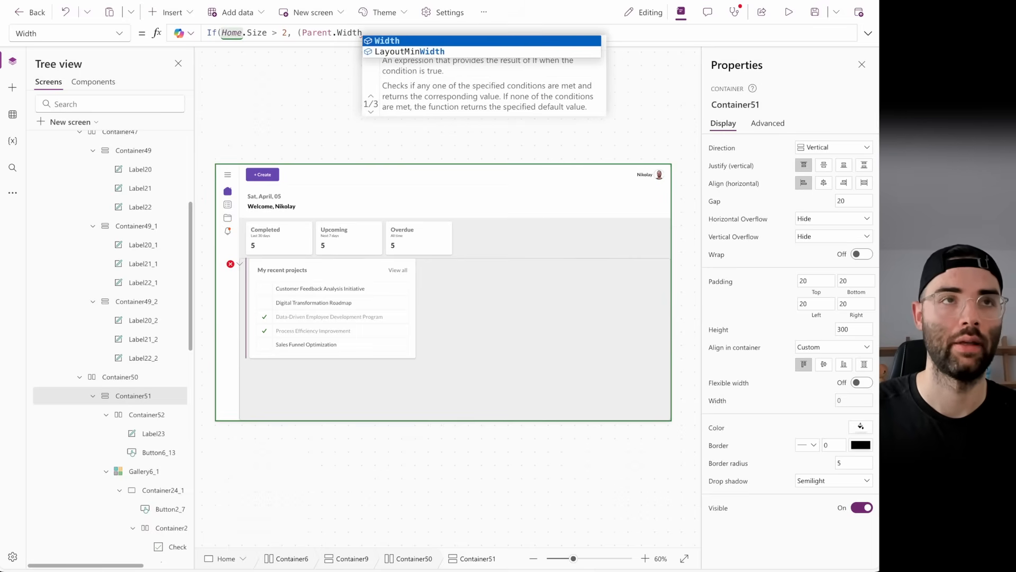
text(-)
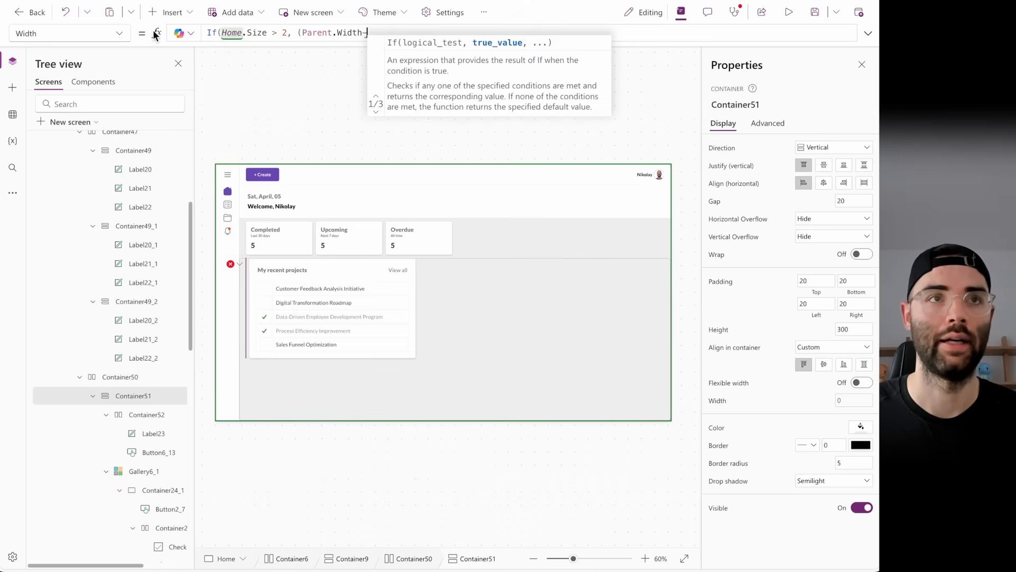
text(50)/)
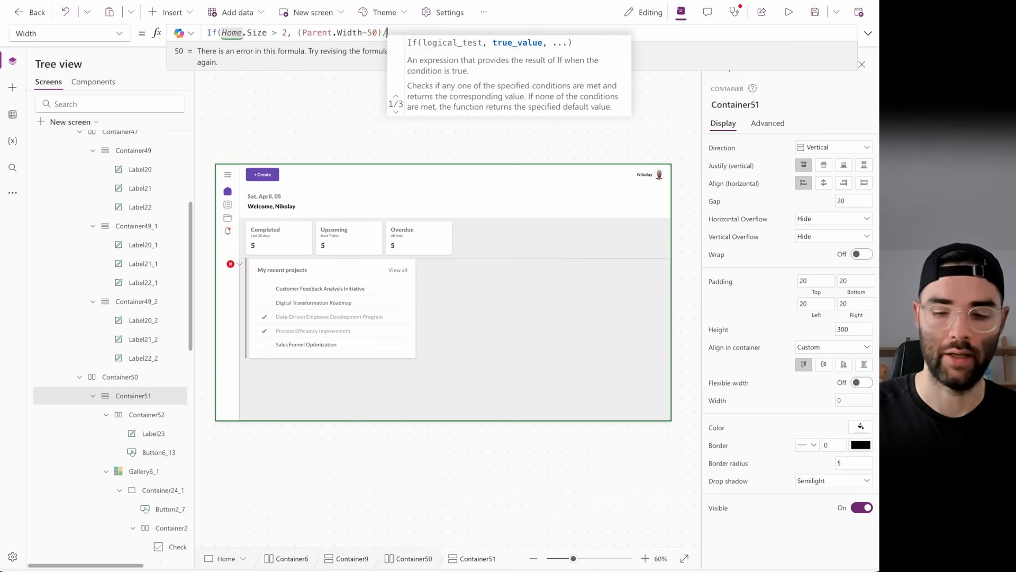
text(2))
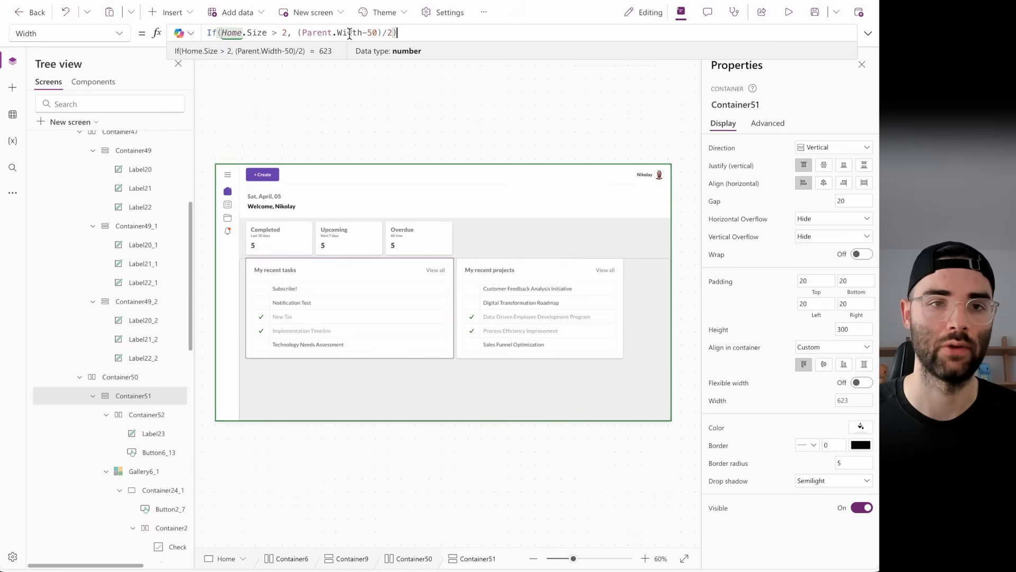
- Put spaces around the minus sign in Container51's Width formula and add Parent.Width - 40 as the If function's else value
click(368, 32)
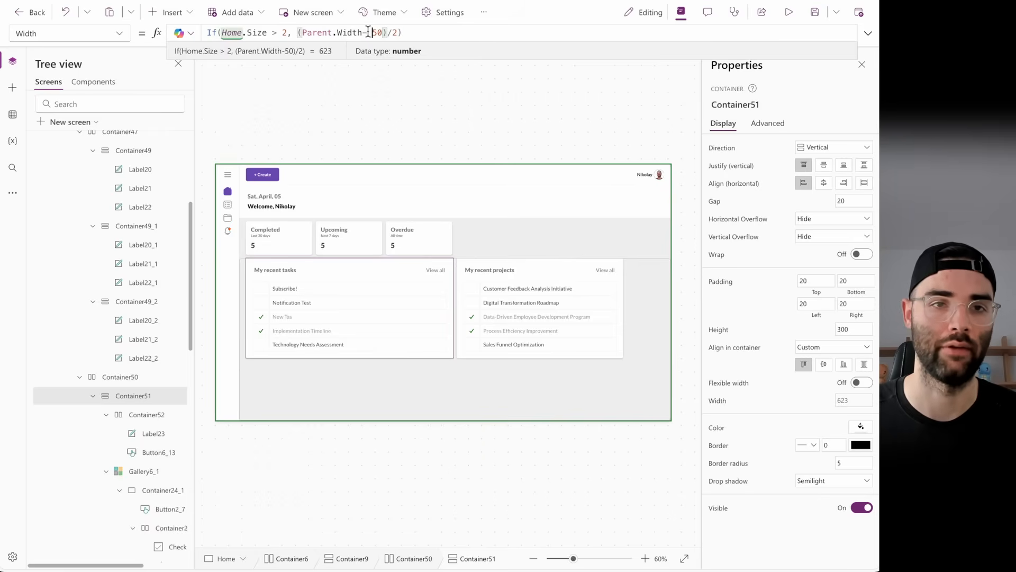
key(Left)
key(BackSpace)
key(Left)
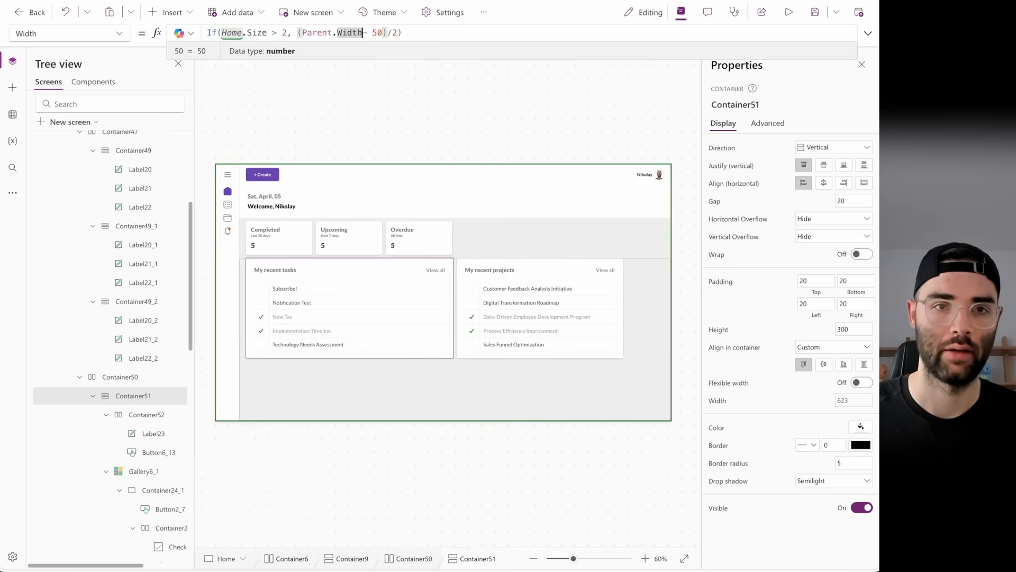
click(428, 32)
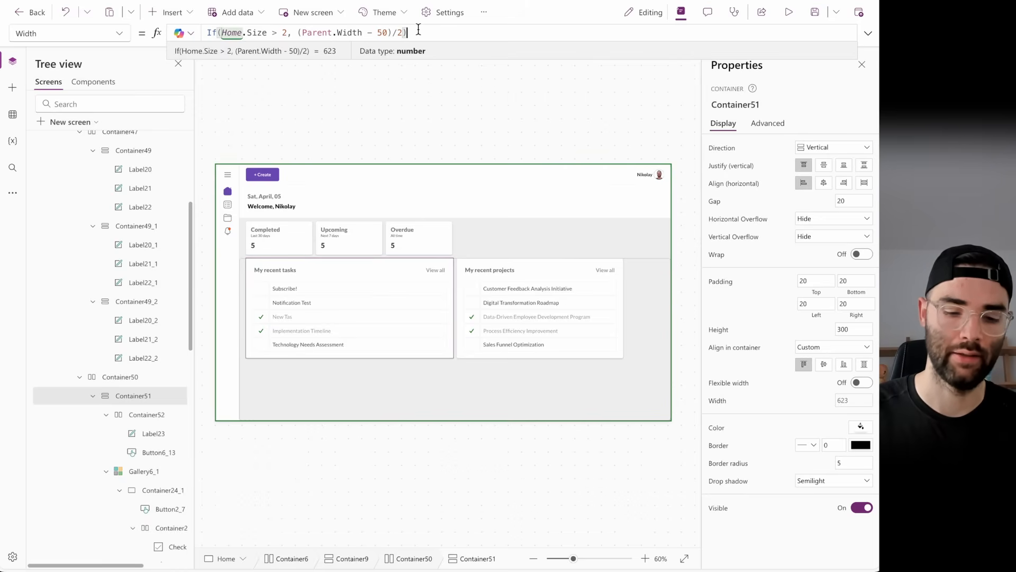
text(,)
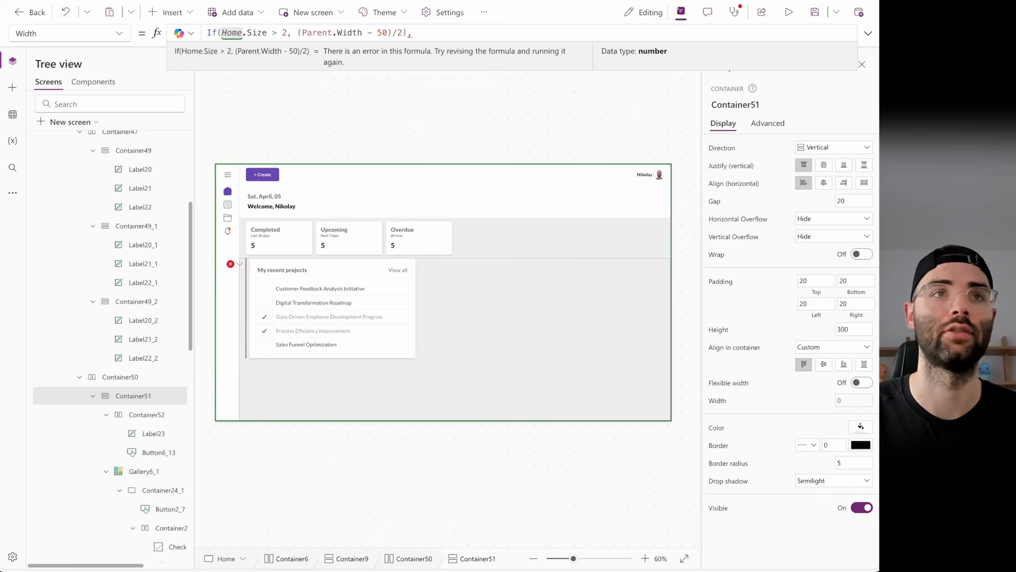
text(Parent.Width - 40))
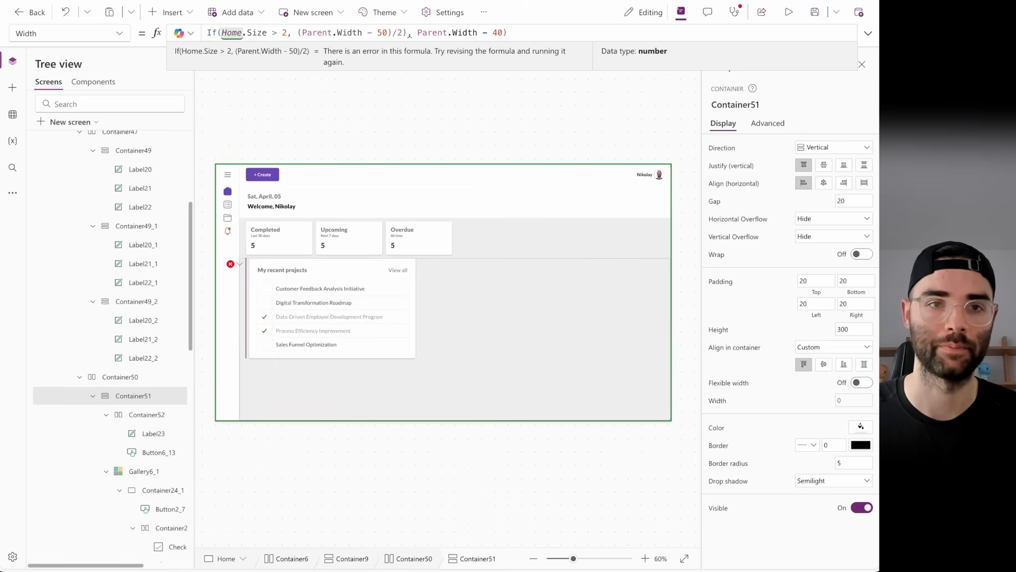
key(BackSpace)
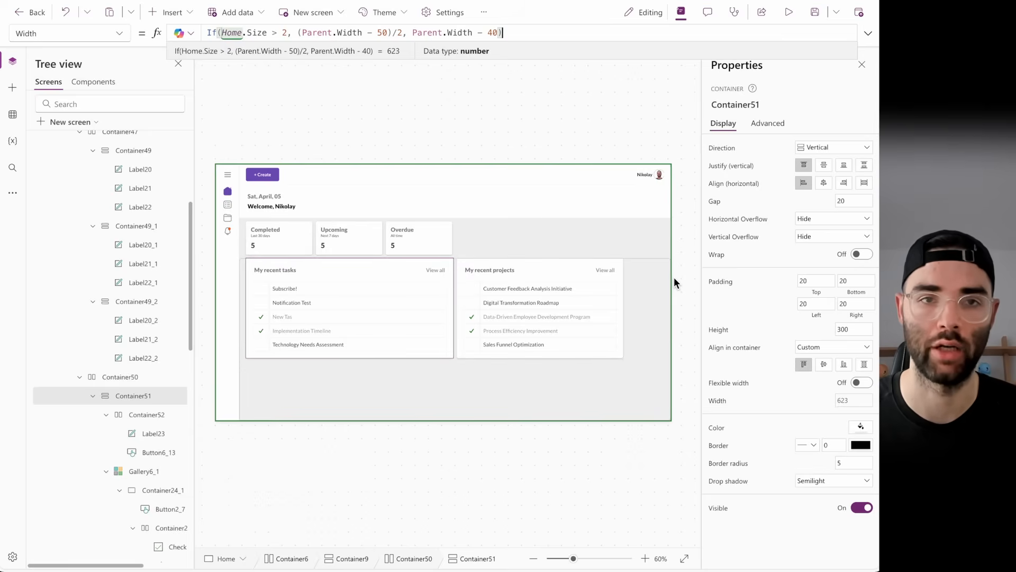
click(620, 261)
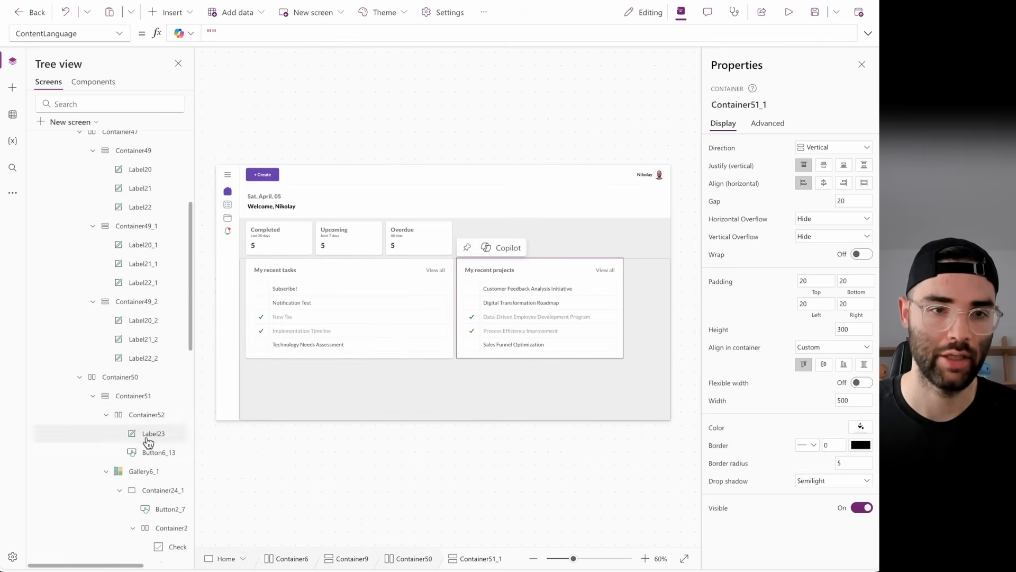
scroll(148, 442, down, 5)
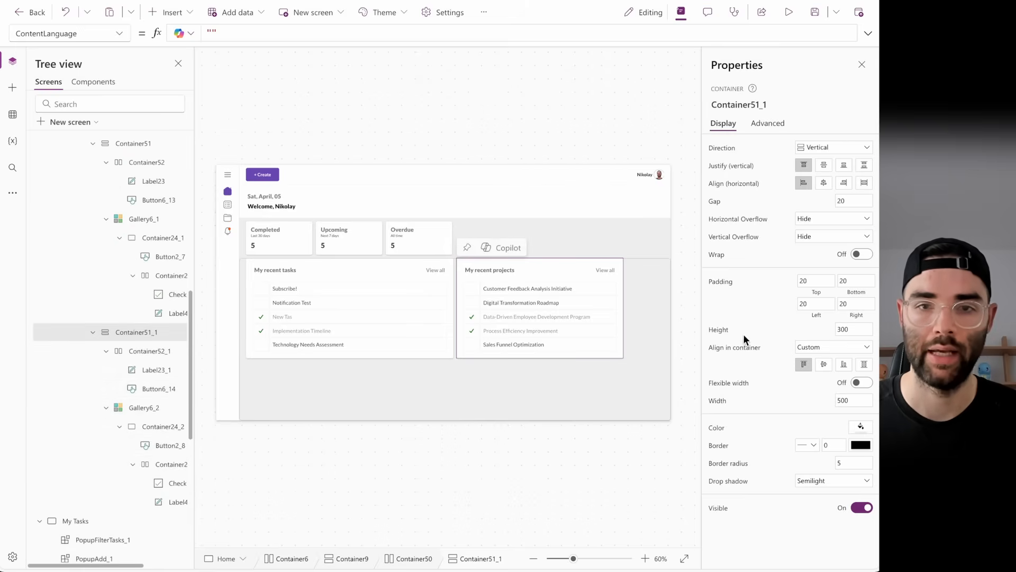
click(723, 403)
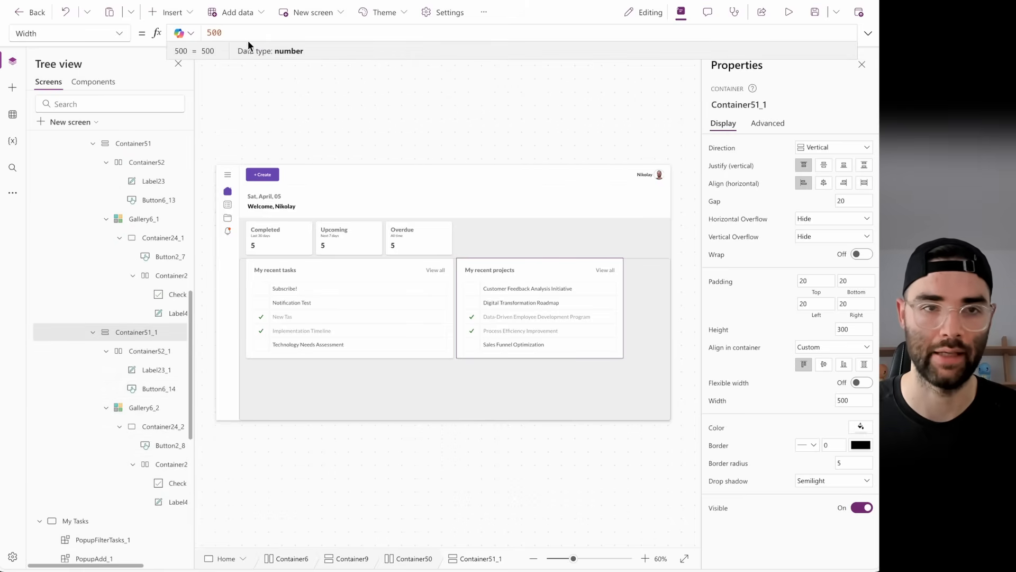
drag(248, 40, 180, 33)
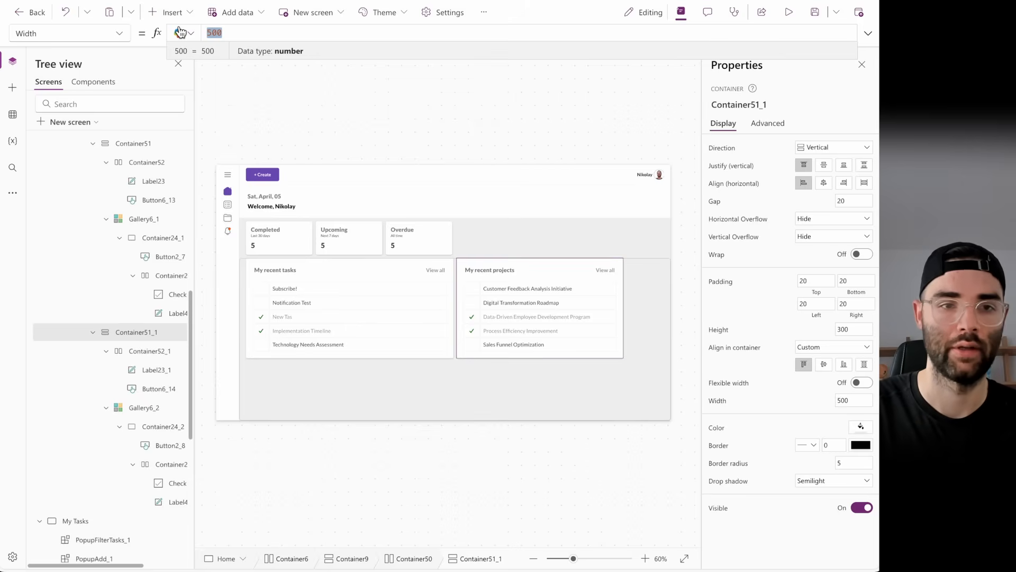
- Set the Width of the recent projects container (Container51_1) to Container51.Width and preview the Home screen in the phone layout
click(248, 271)
click(732, 104)
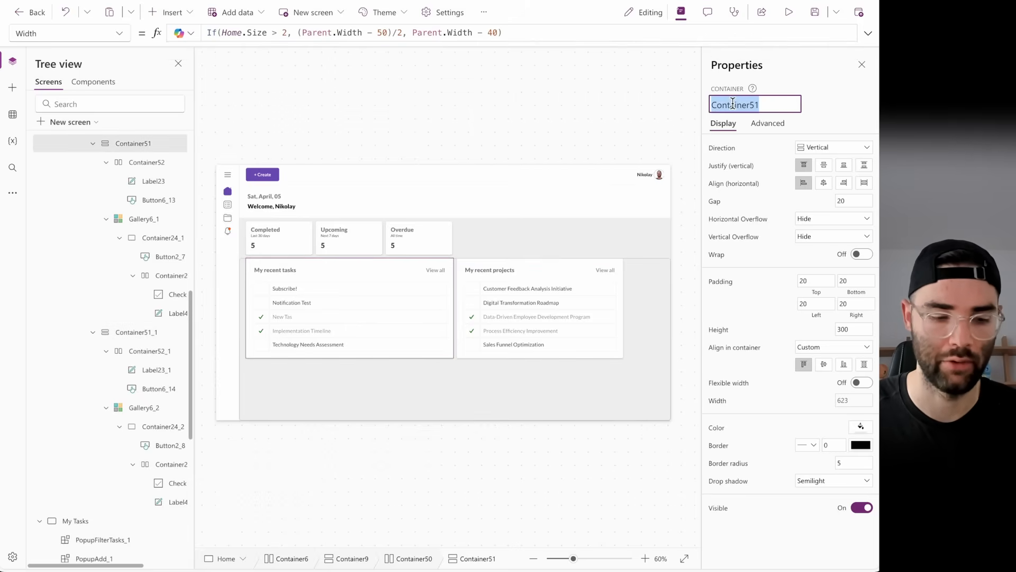
click(572, 259)
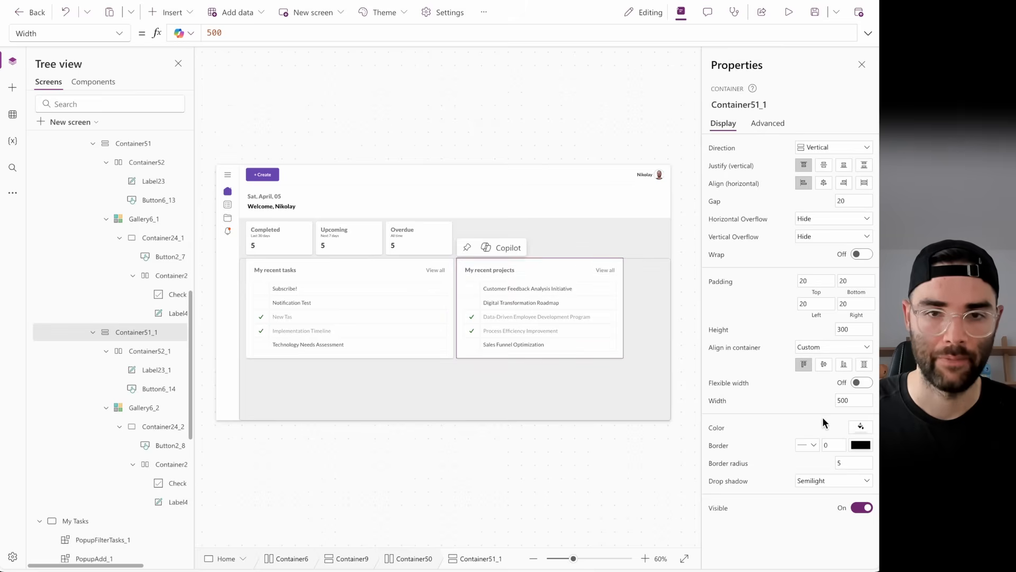
click(725, 401)
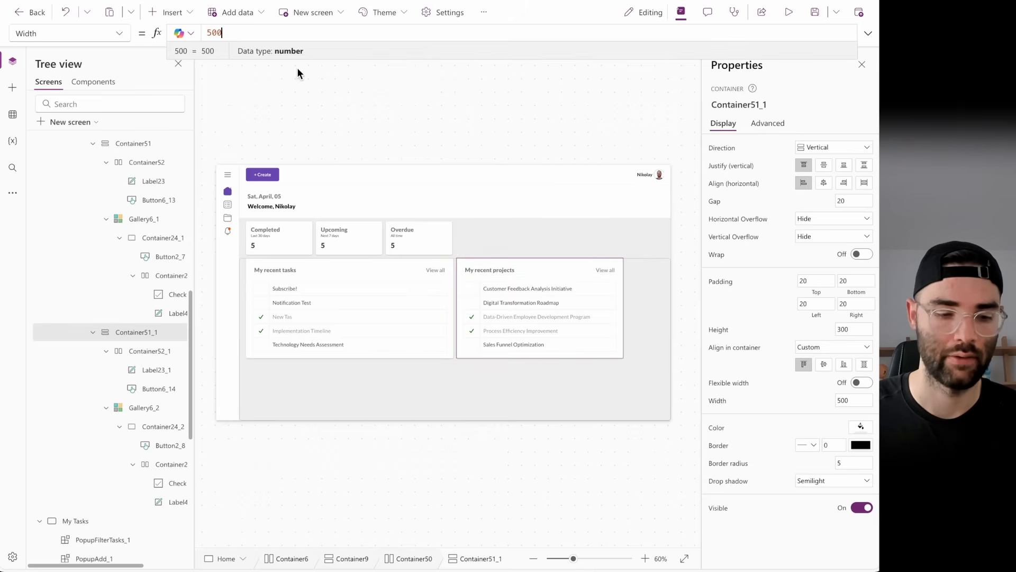
key(BackSpace)
key(BackSpace)
key(BackSpace)
text(Container51.)
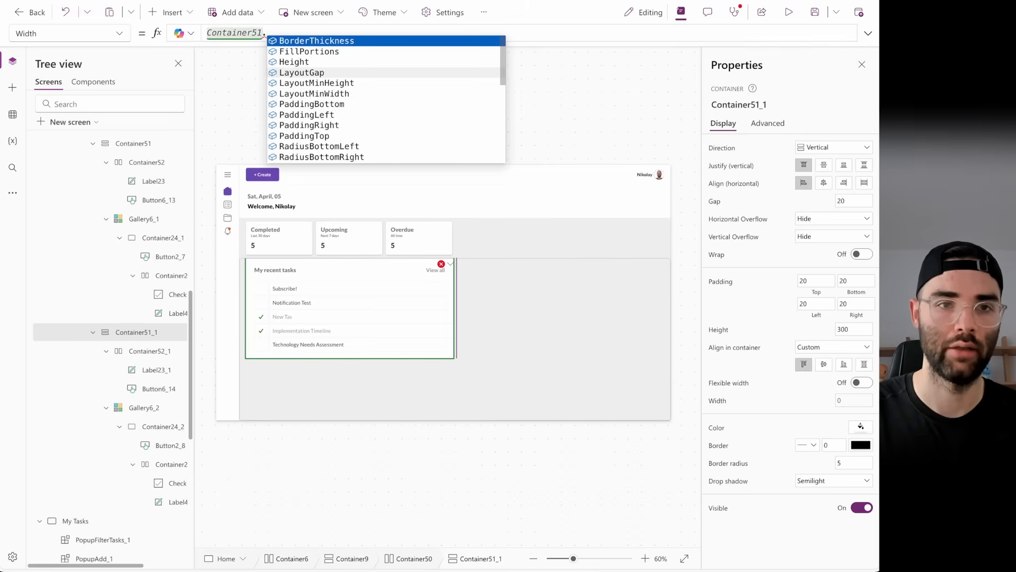
text(Width)
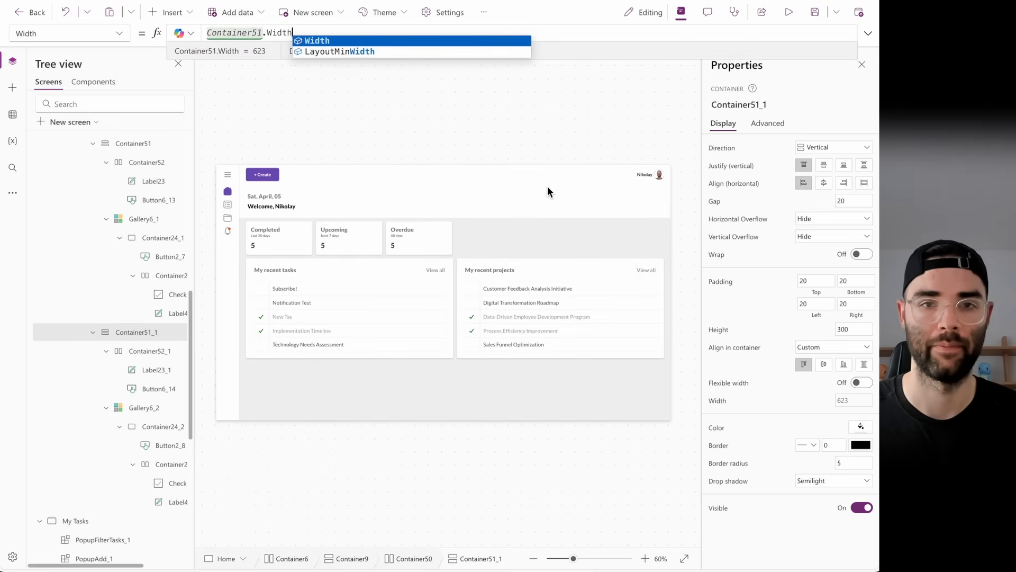
click(789, 18)
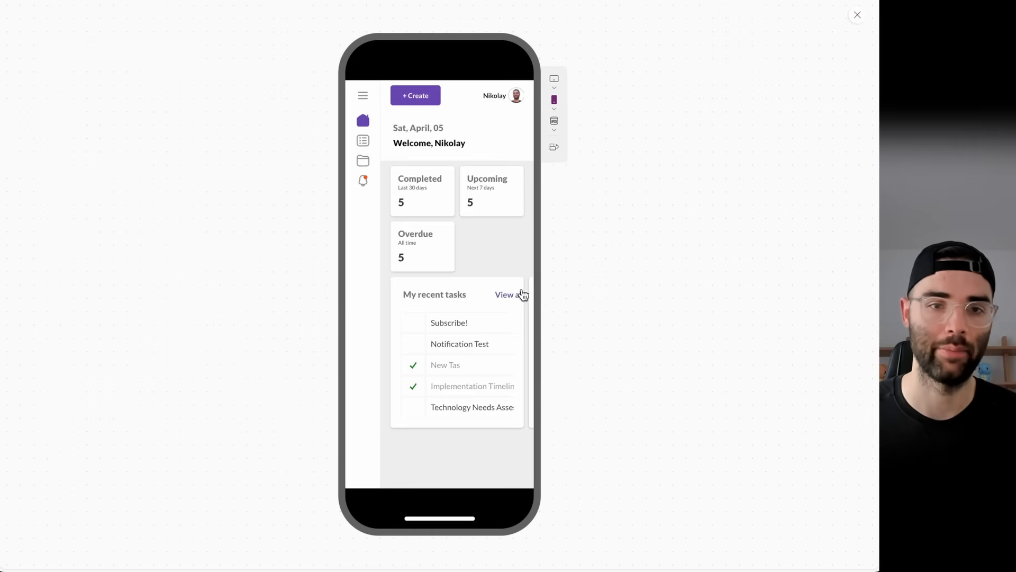
key(Escape)
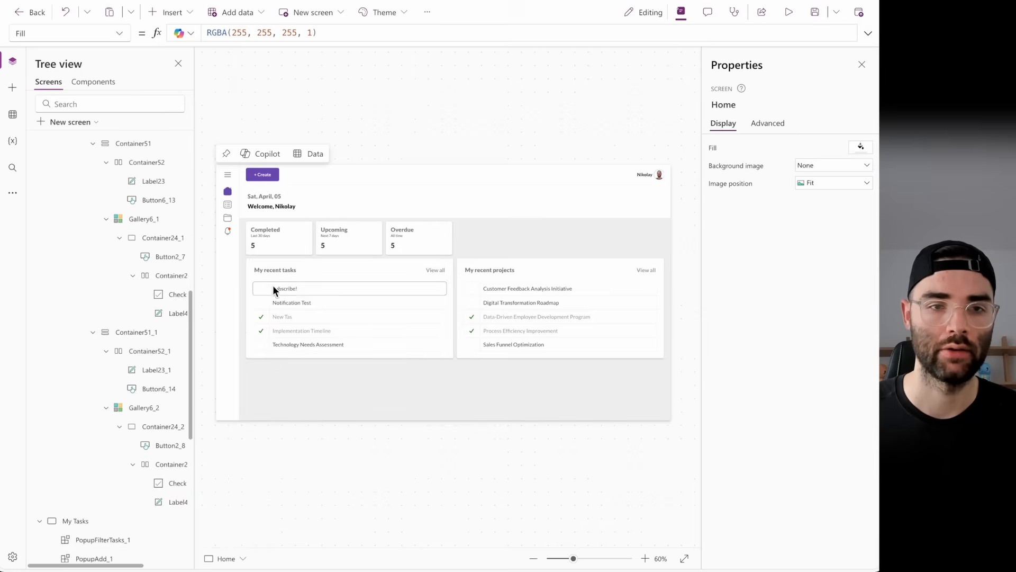
- Turn on Wrap and turn off Flexible height for Container50, the container holding the recent tasks and projects containers
click(240, 269)
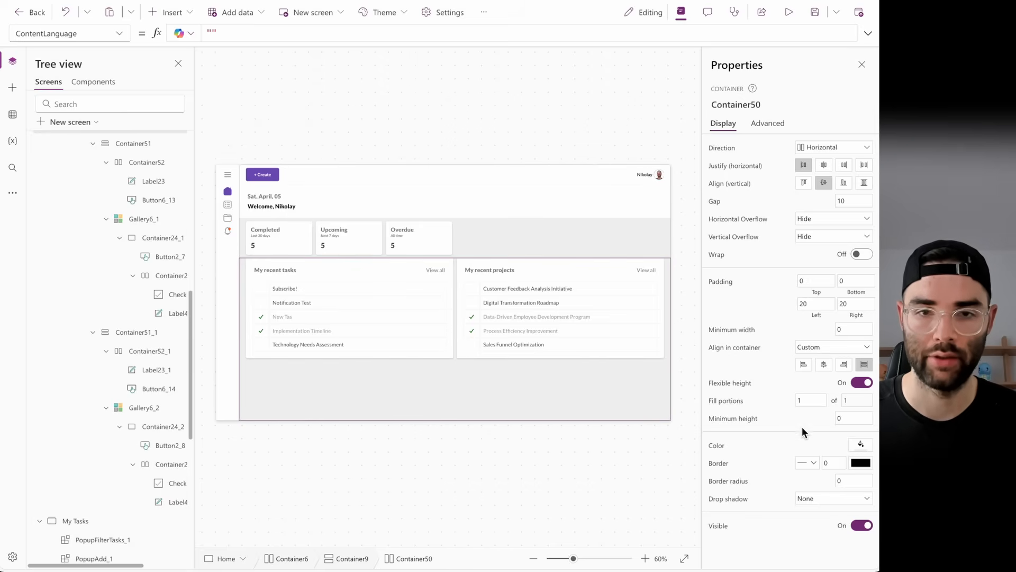
click(861, 254)
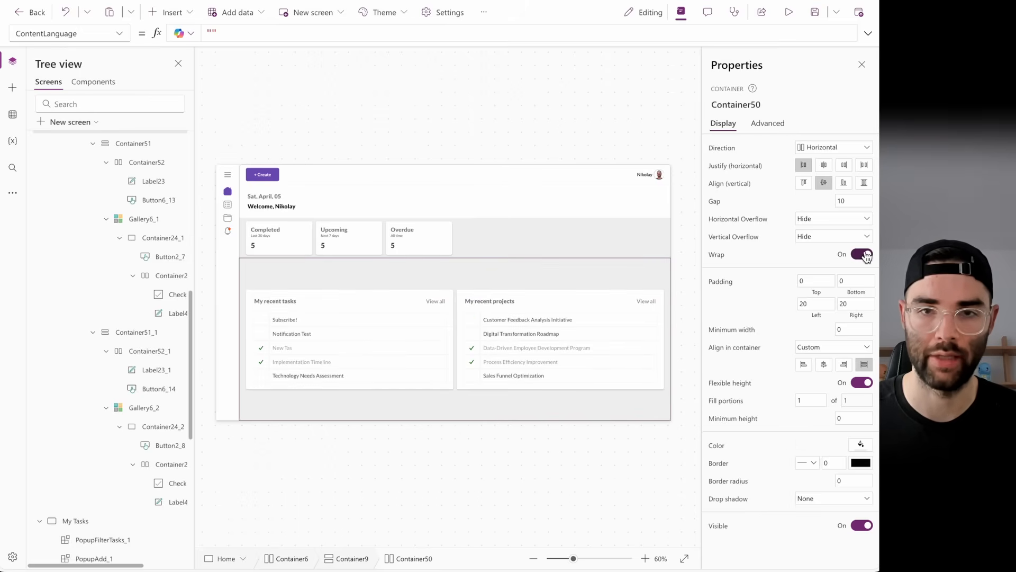
click(473, 296)
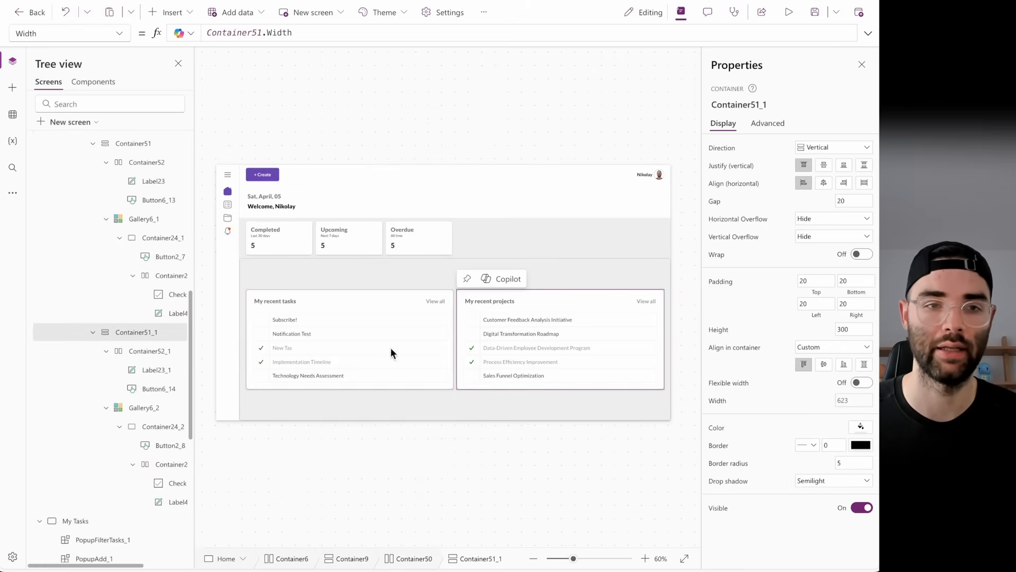
click(750, 106)
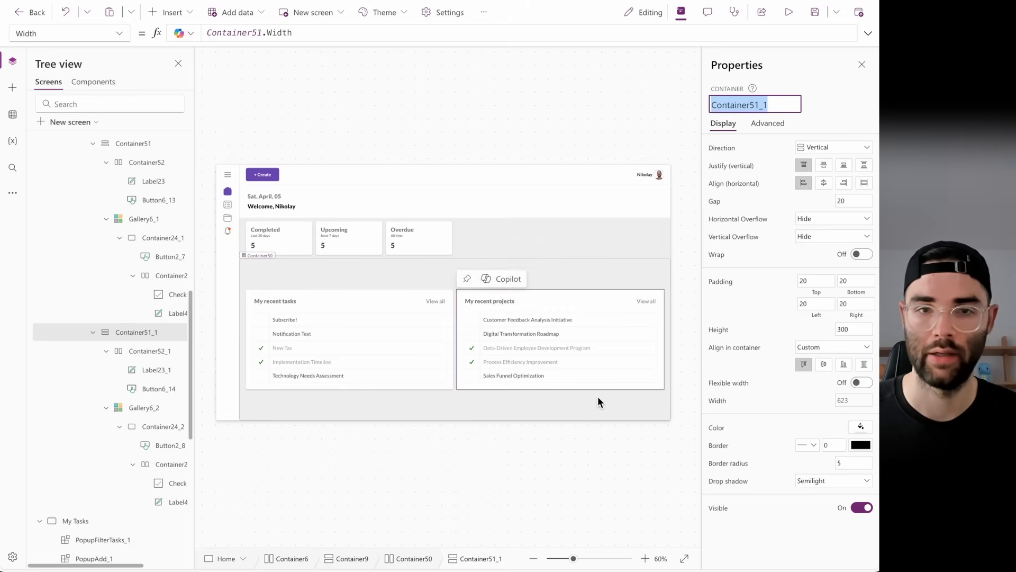
click(576, 401)
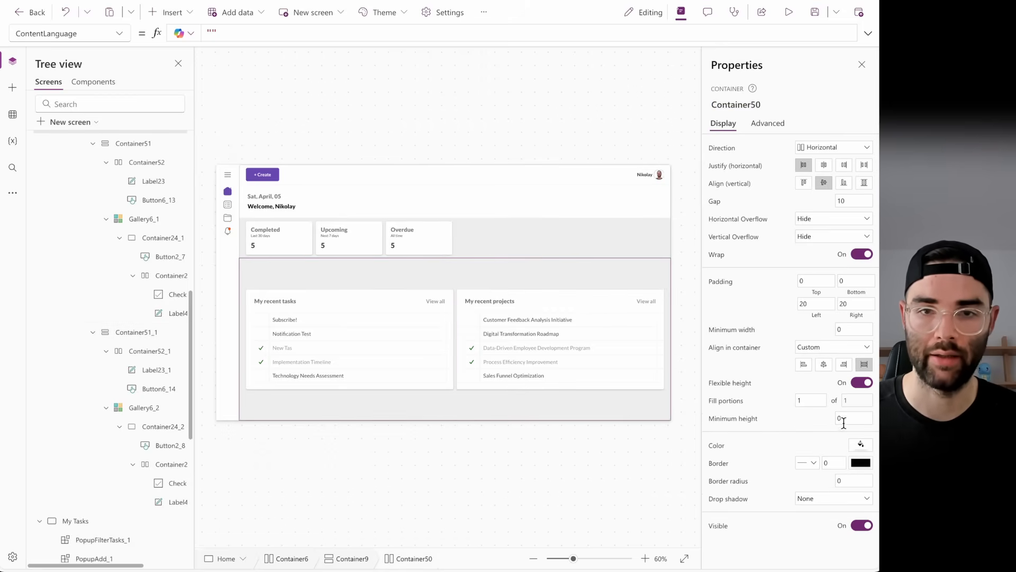
click(863, 383)
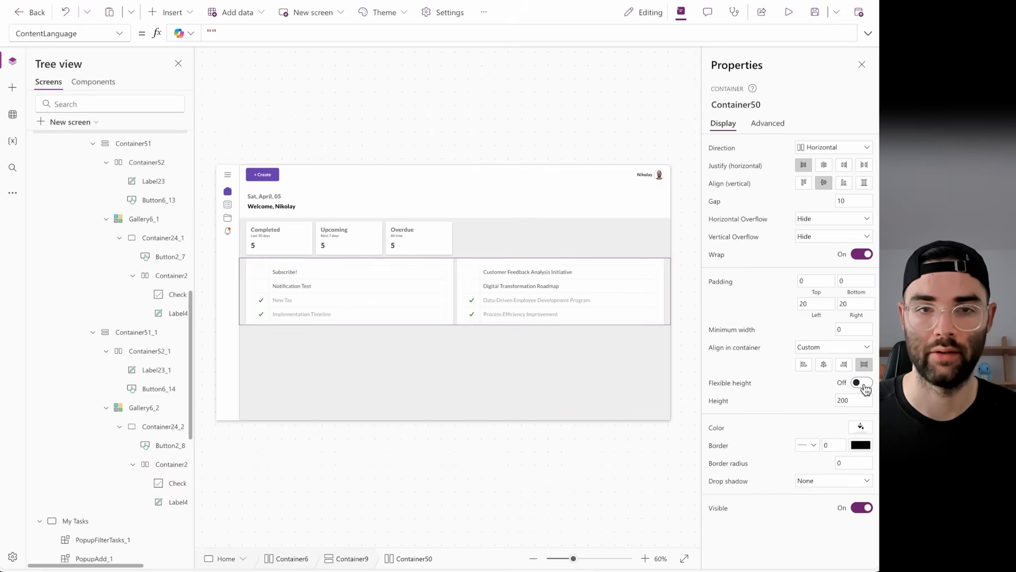
- Replace Container50's Height with the formula Container51_1.Y + Container51_1.Height
click(710, 402)
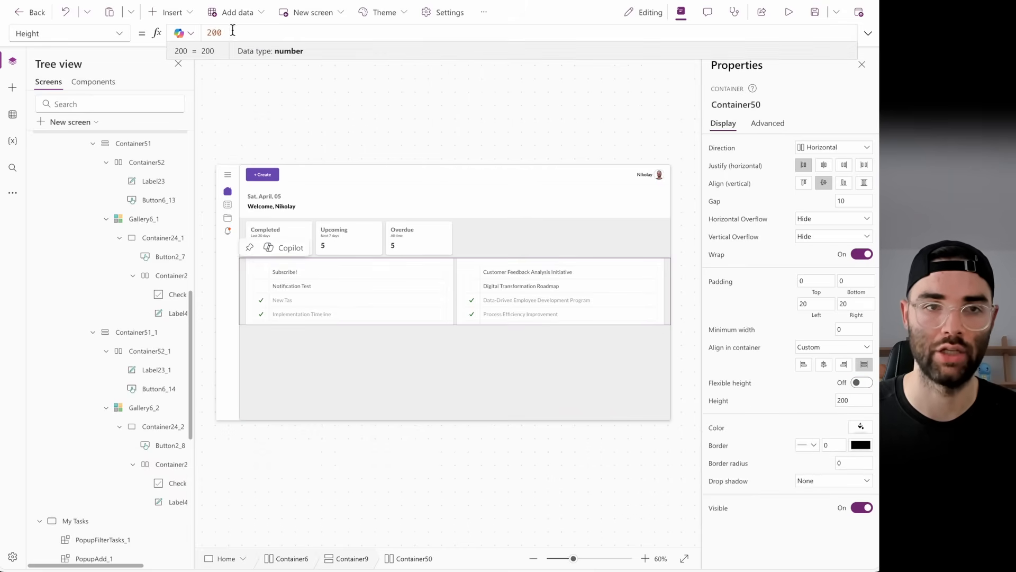
double_click(211, 33)
text(Container51_1)
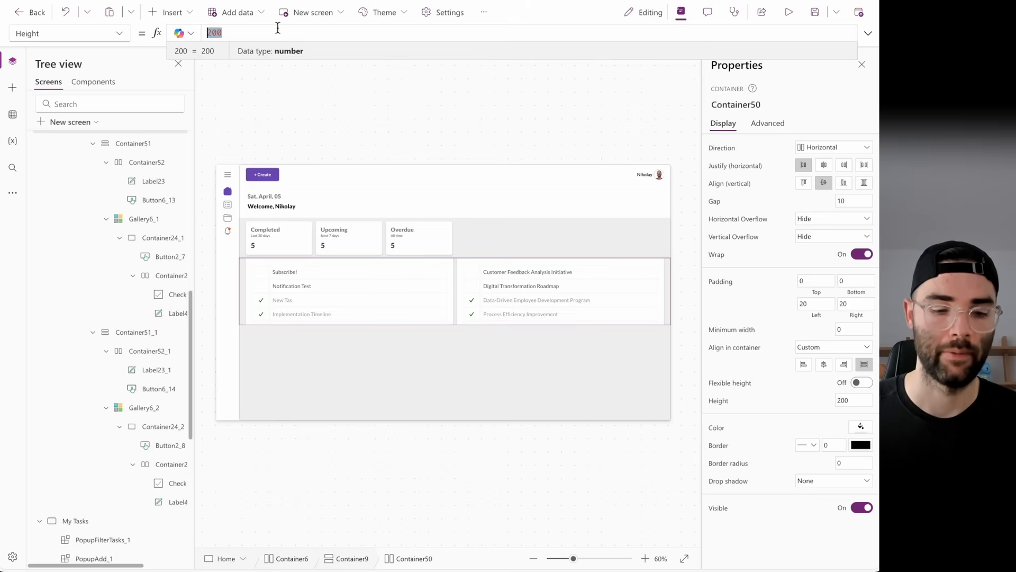
text(.)
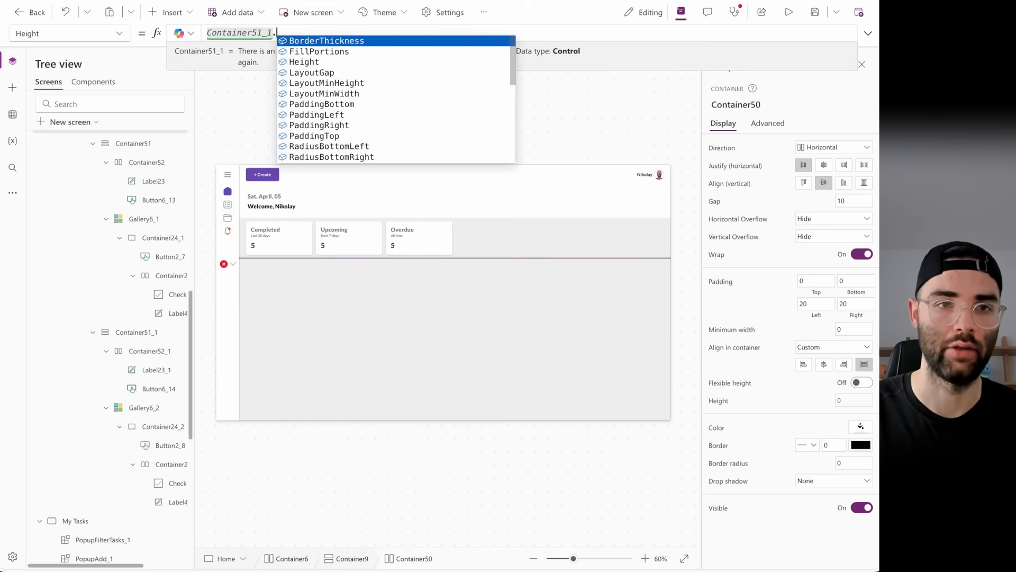
text(Y + )
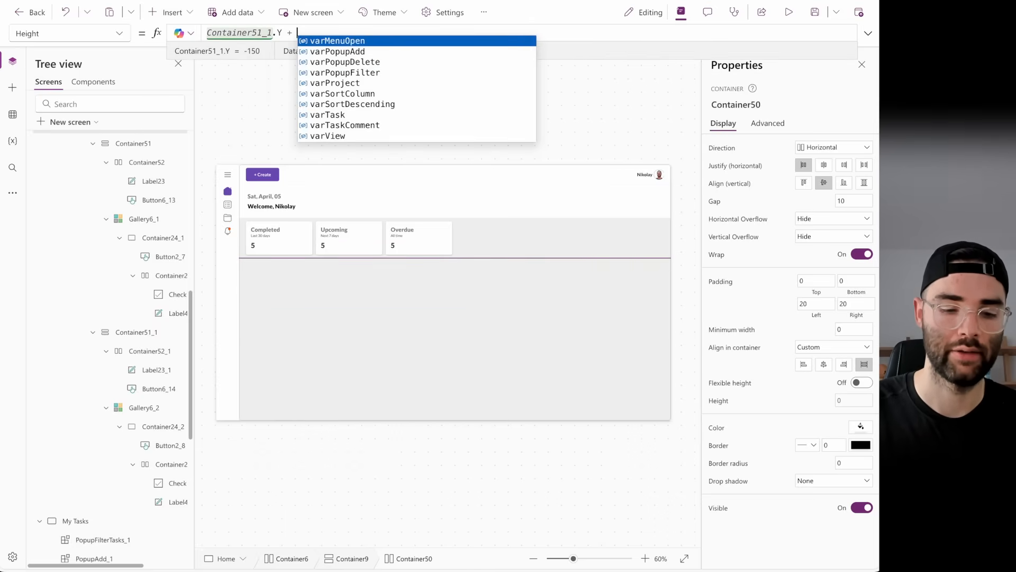
text(Container51_1.Height)
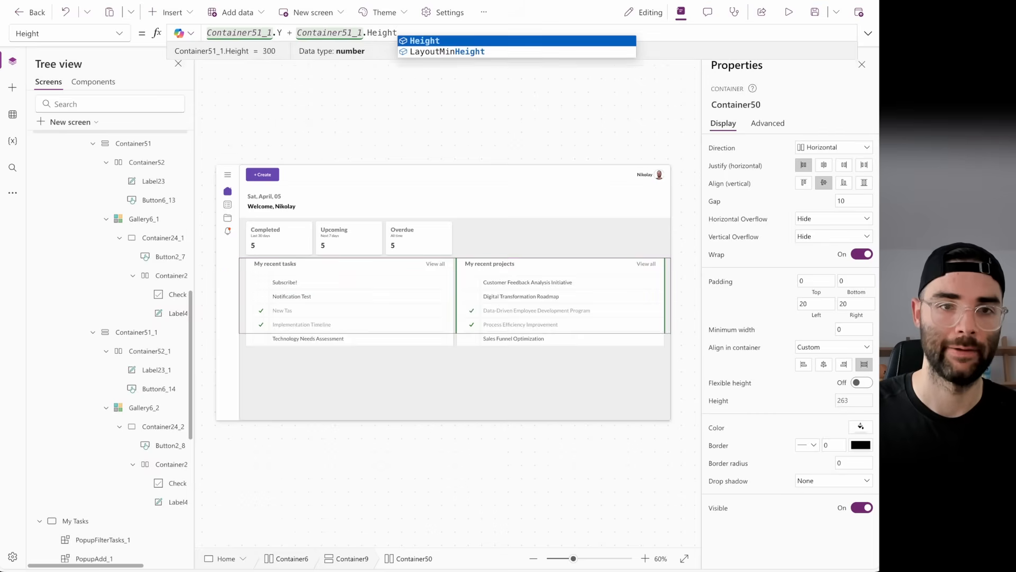
- Set the minimum width of the recent tasks heading row (Container52) to 0 and preview the Home screen in the phone layout
click(142, 165)
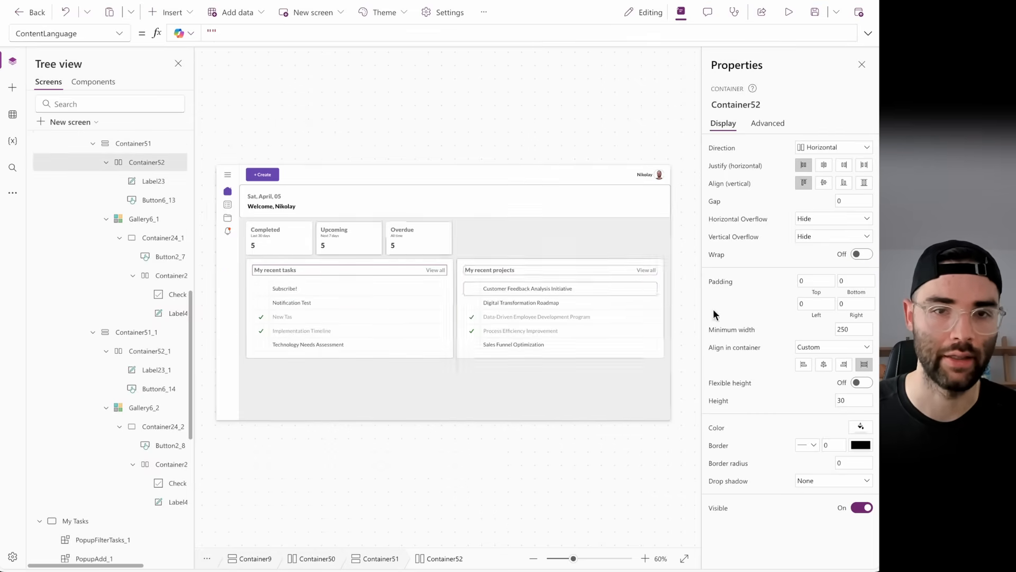
double_click(846, 329)
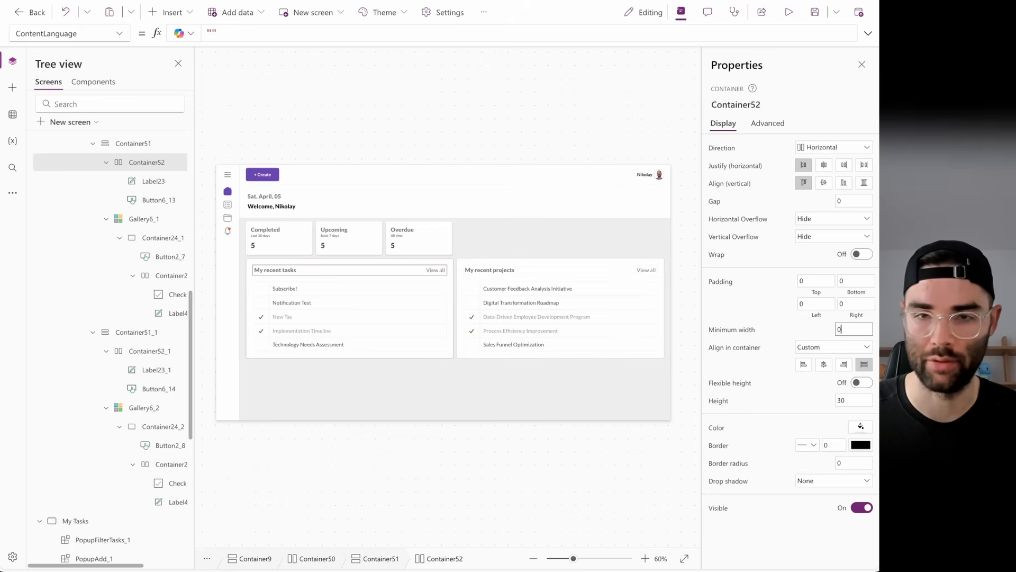
text(0)
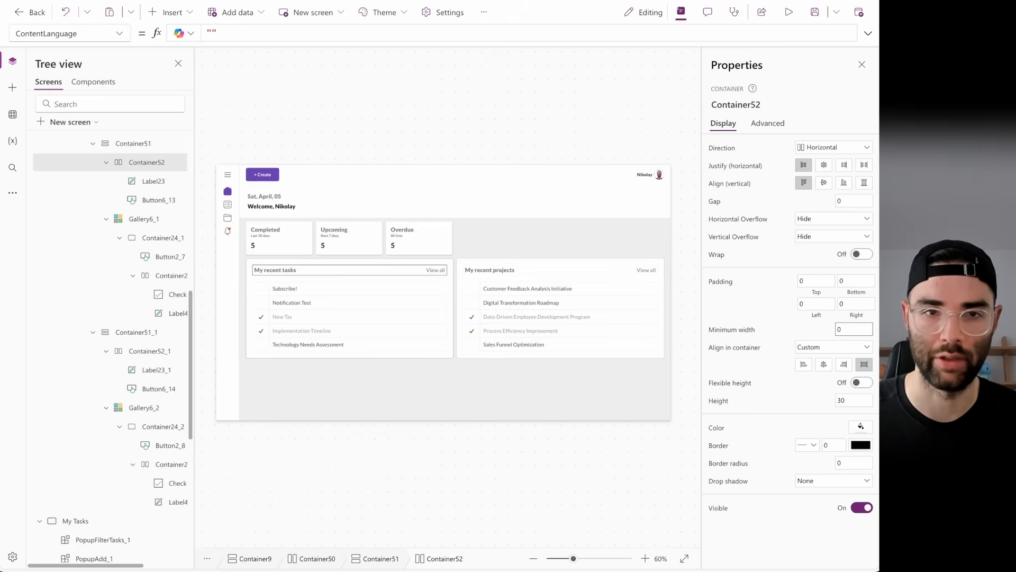
click(789, 12)
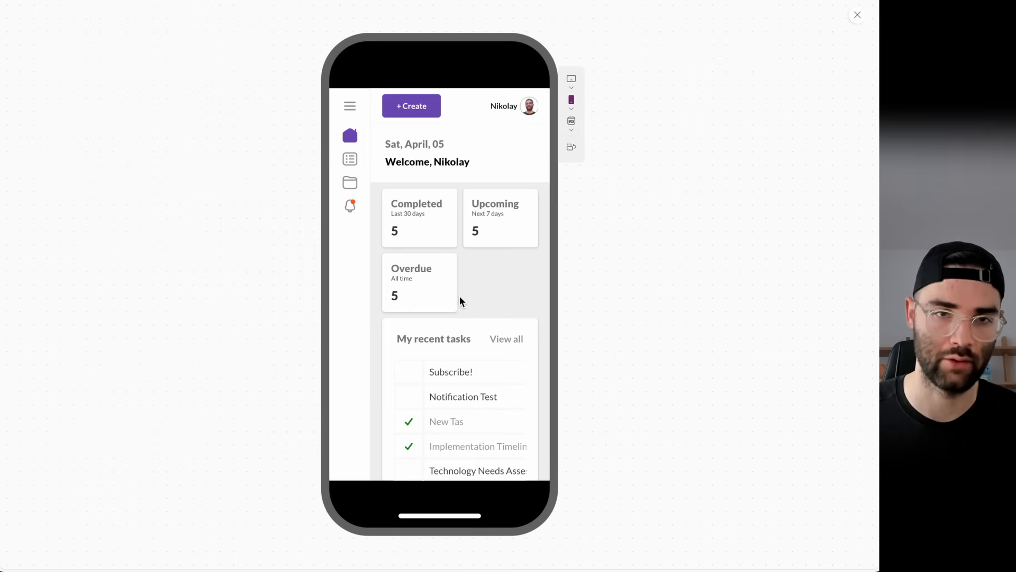
click(857, 15)
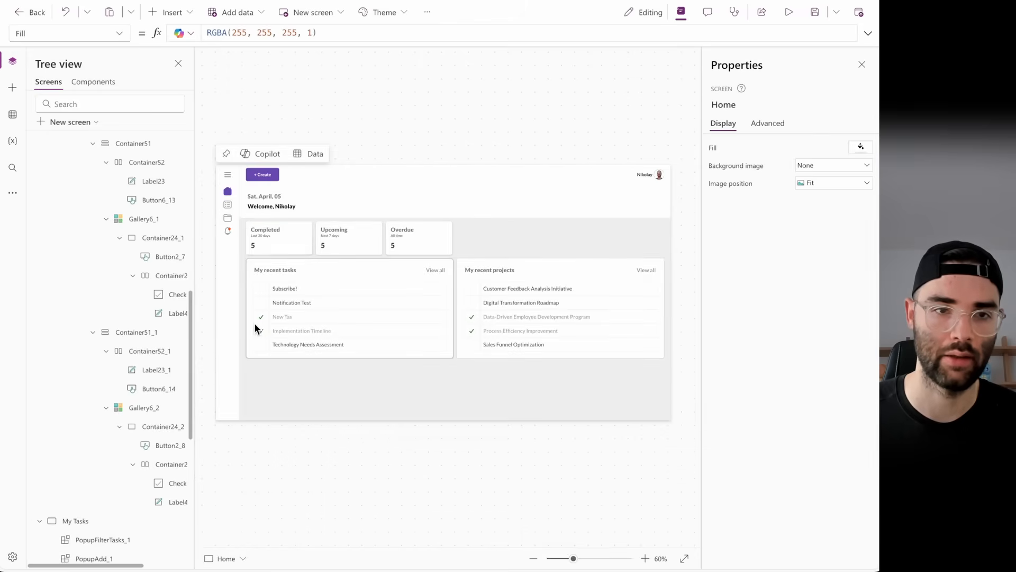
- Collapse Container46, Container47 and Container50 under Container9 in the Home screen's tree
click(256, 395)
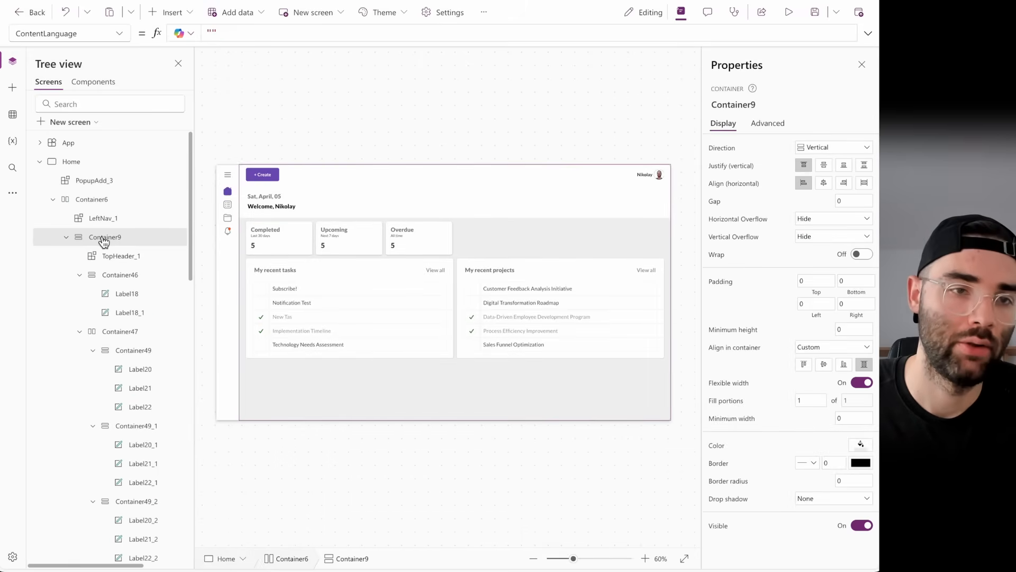
click(120, 257)
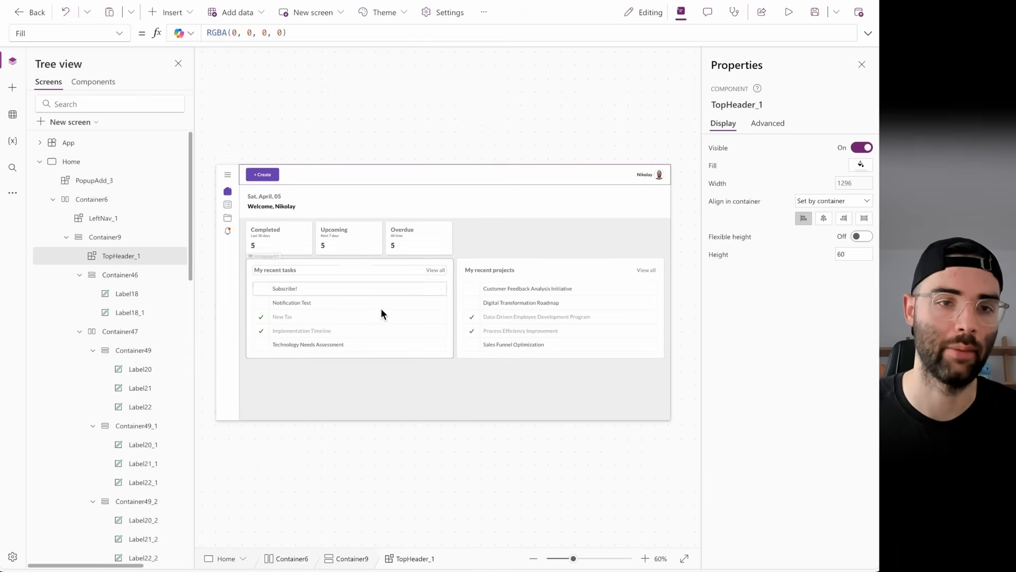
click(110, 280)
click(79, 274)
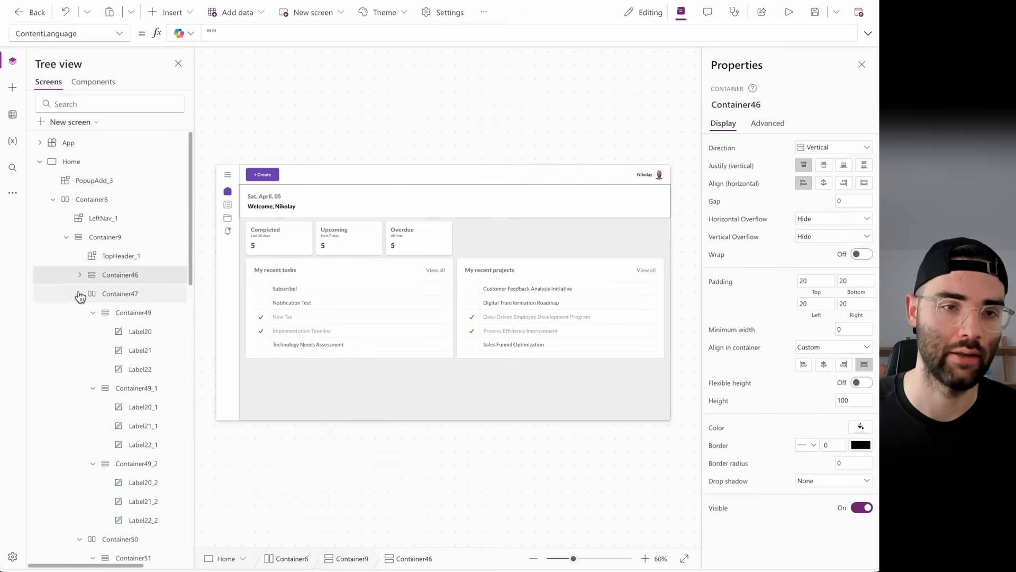
click(79, 294)
click(79, 313)
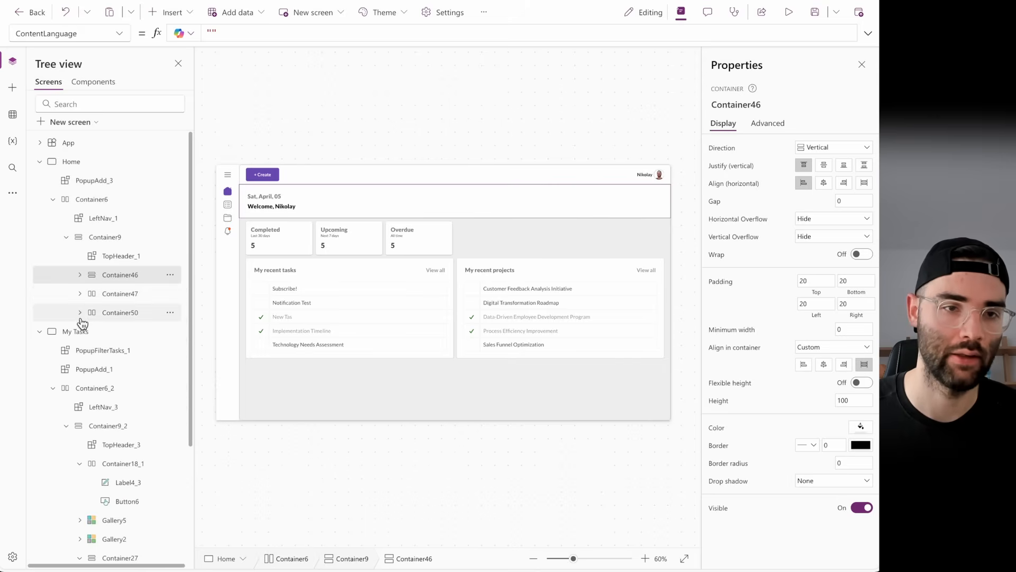
- Select Container46, Container47 and Container50 together and remove them from Container9
click(125, 294)
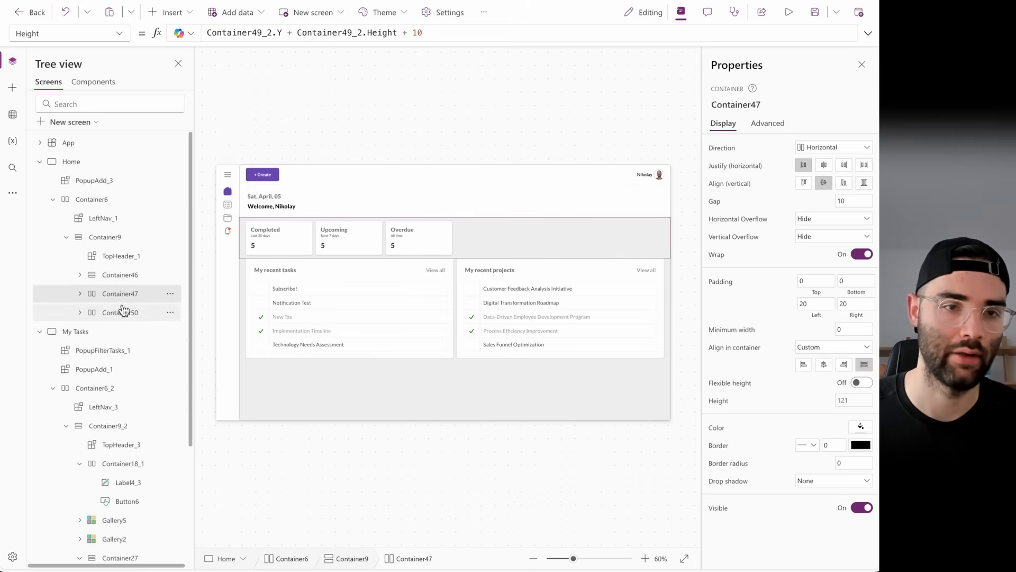
click(125, 312)
click(126, 280)
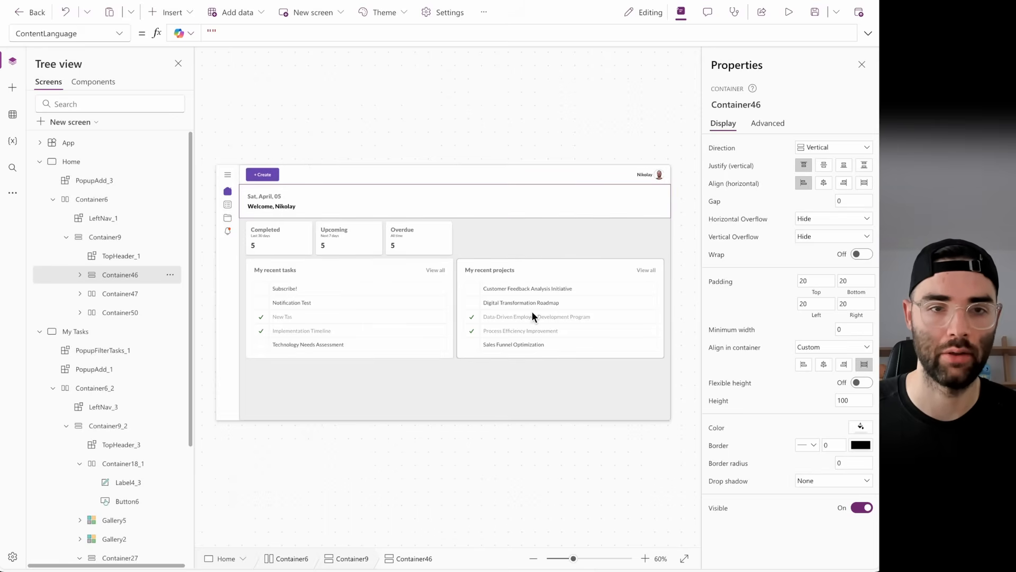
ctrl+click(127, 293)
ctrl+click(132, 312)
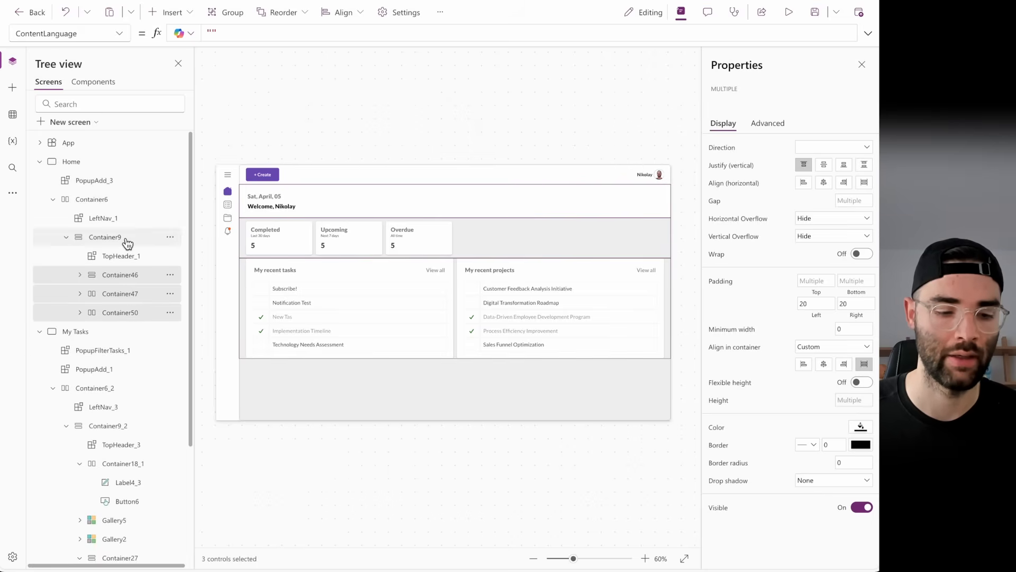
key(Delete)
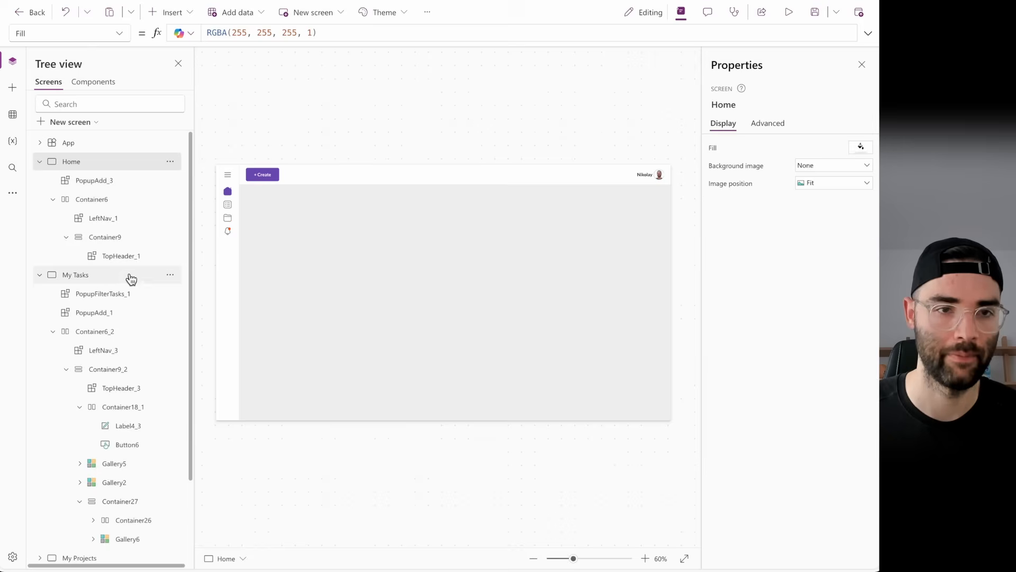
- Insert a vertical container inside Container9 on the Home screen, below TopHeader_1
click(110, 238)
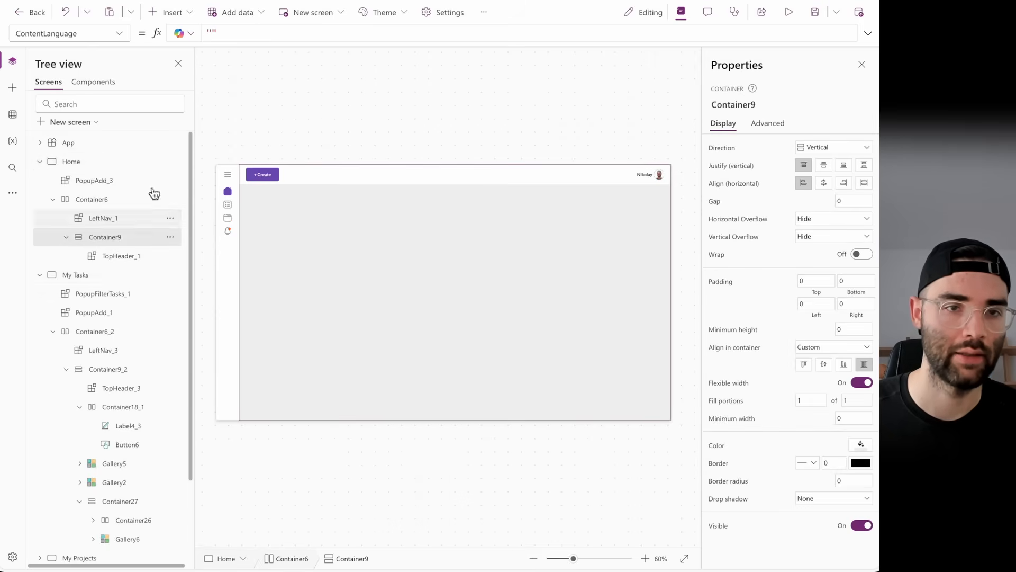
click(182, 13)
text(contian)
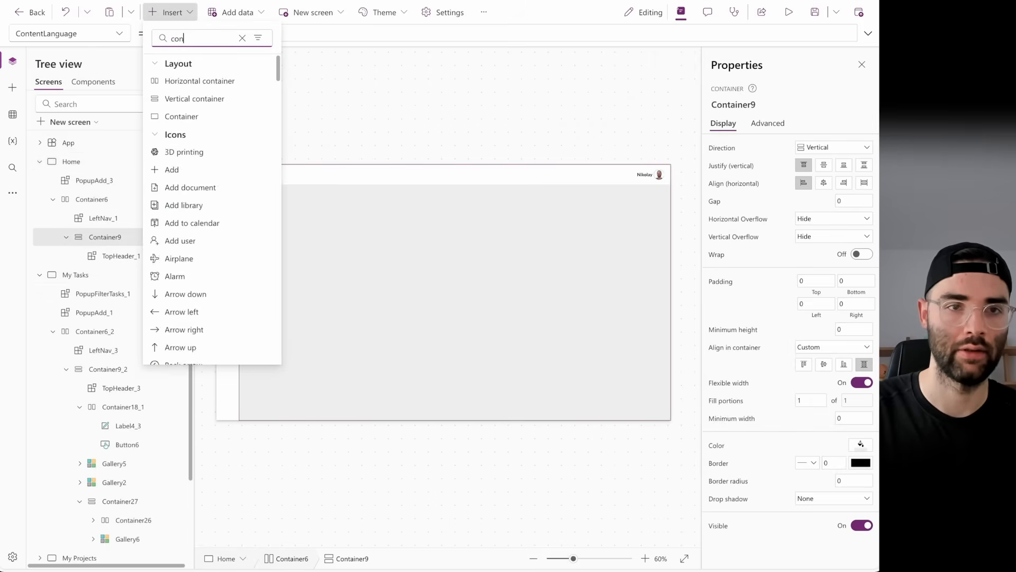
key(BackSpace)
key(BackSpace)
key(BackSpace)
key(BackSpace)
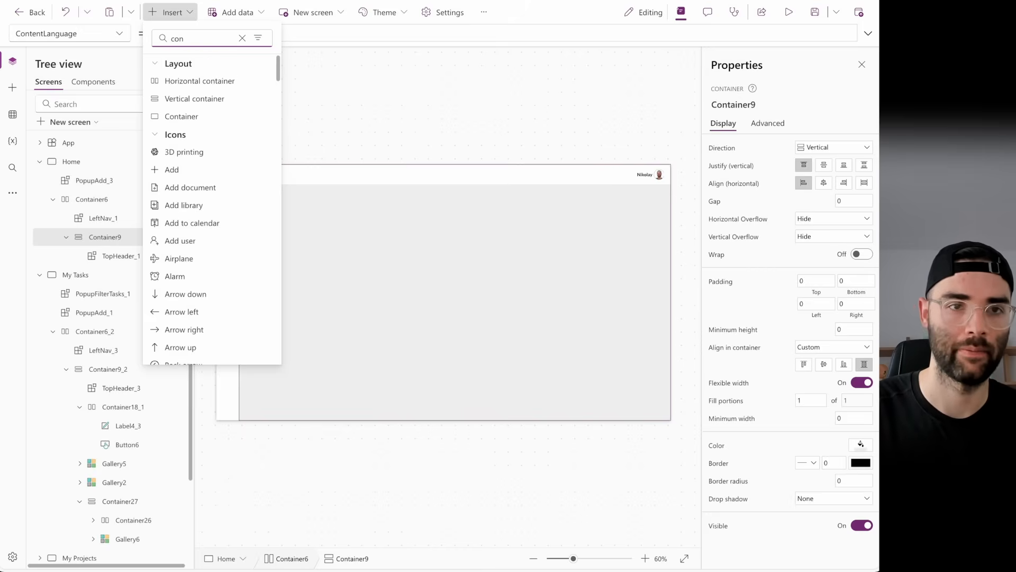
text(tain)
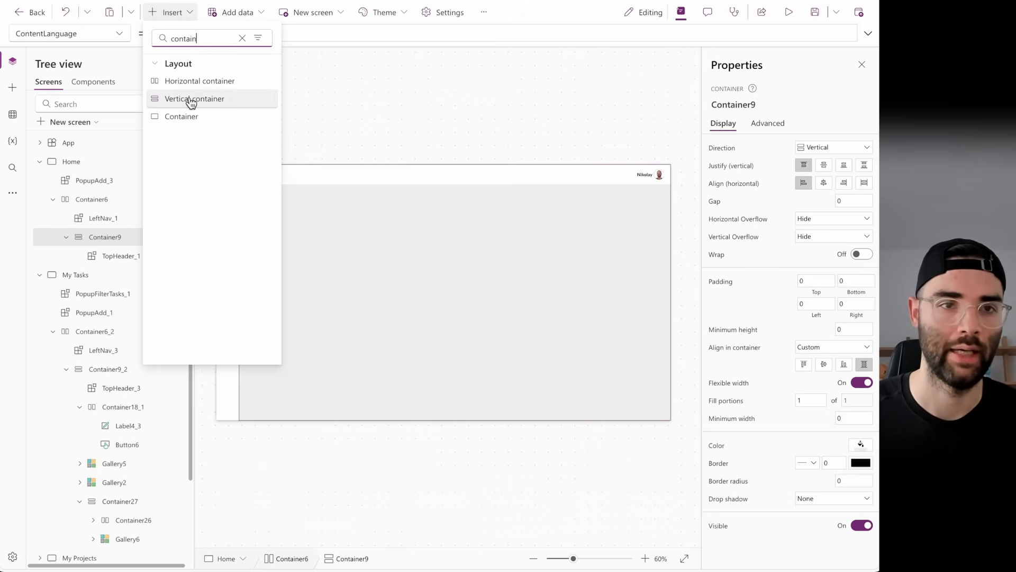
click(191, 100)
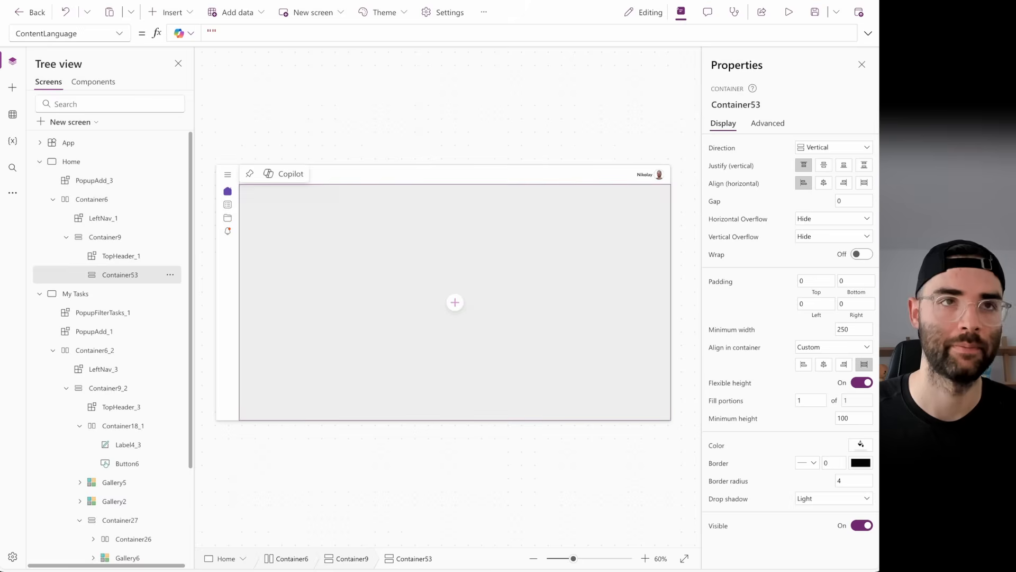
- Set the new vertical container's horizontal alignment to stretch and its vertical overflow to Scroll
click(864, 183)
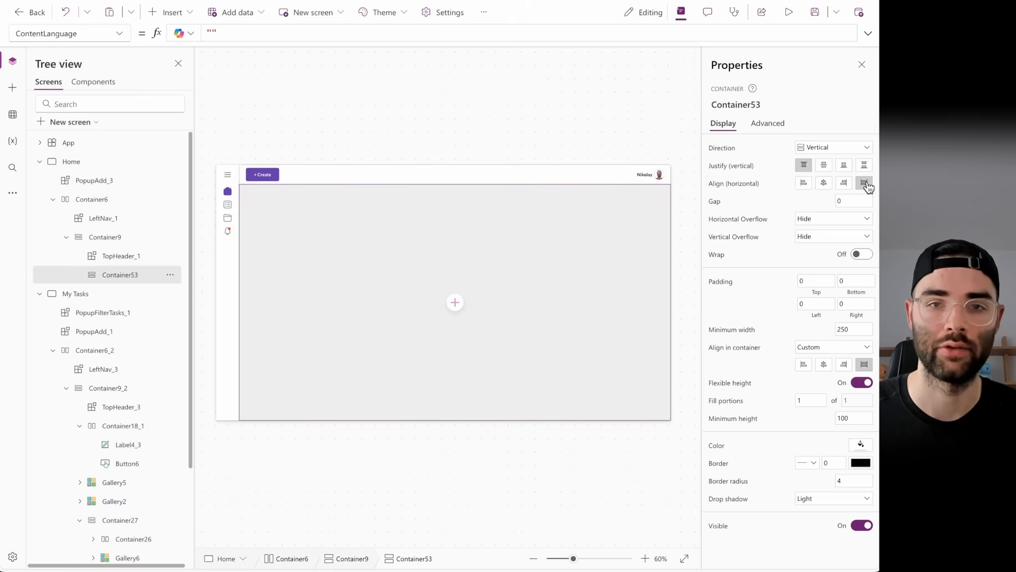
click(825, 238)
click(818, 263)
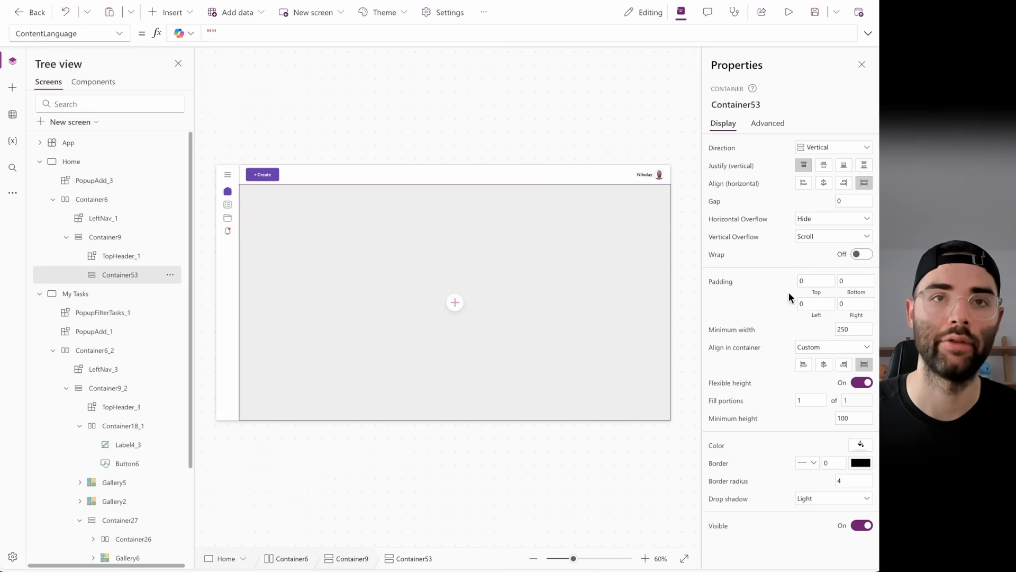
- Set the minimum height and minimum width of the new vertical container to 0
double_click(857, 418)
text(0)
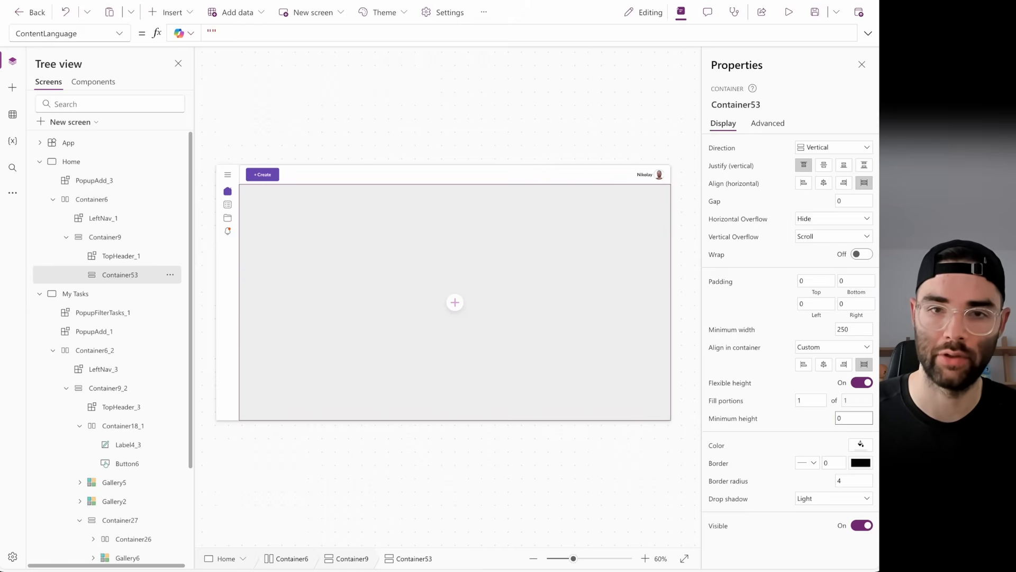
double_click(846, 329)
text(0)
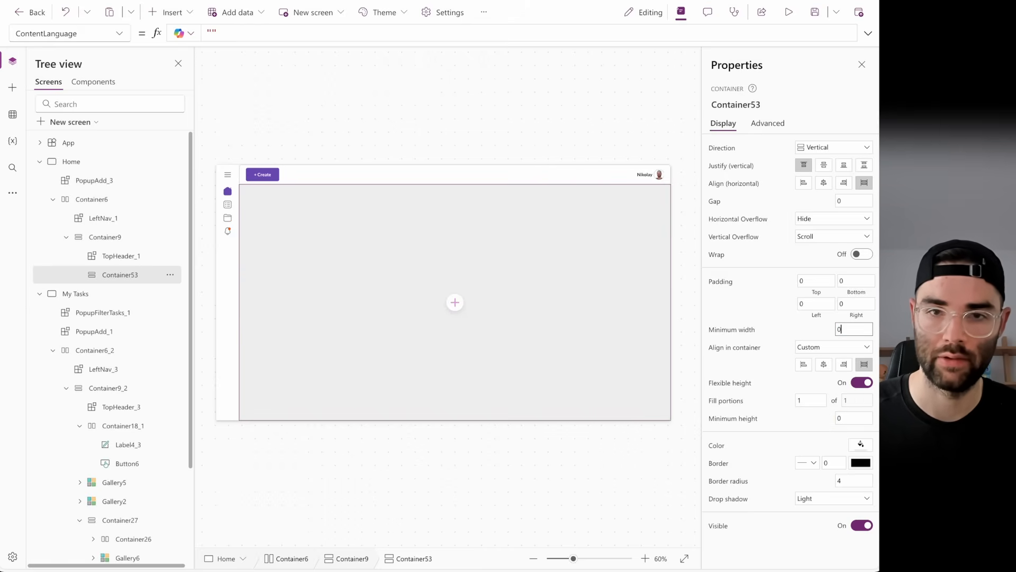
- Set the new vertical container's border radius to 0 and its drop shadow to None
double_click(839, 480)
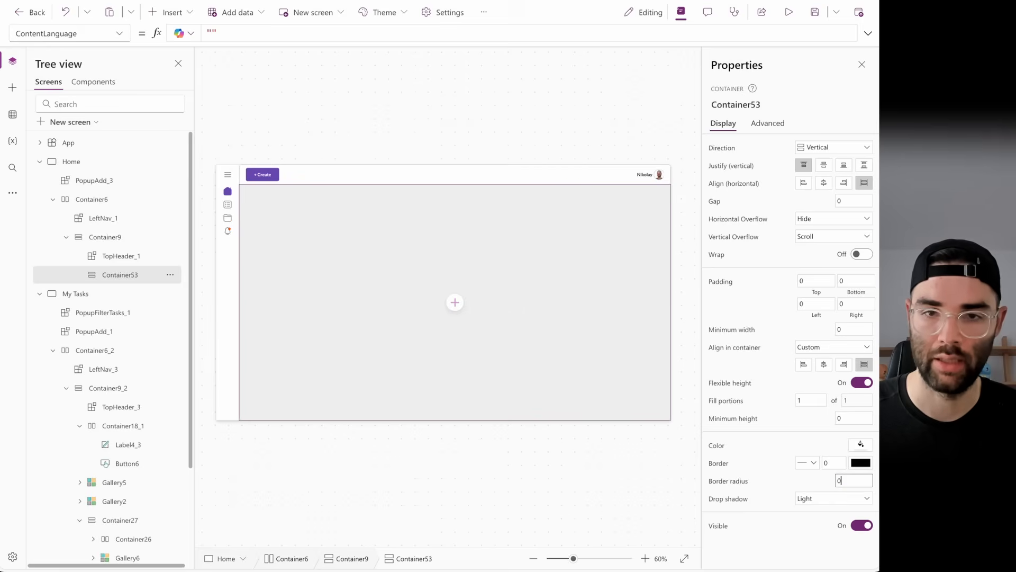
text(0)
click(824, 498)
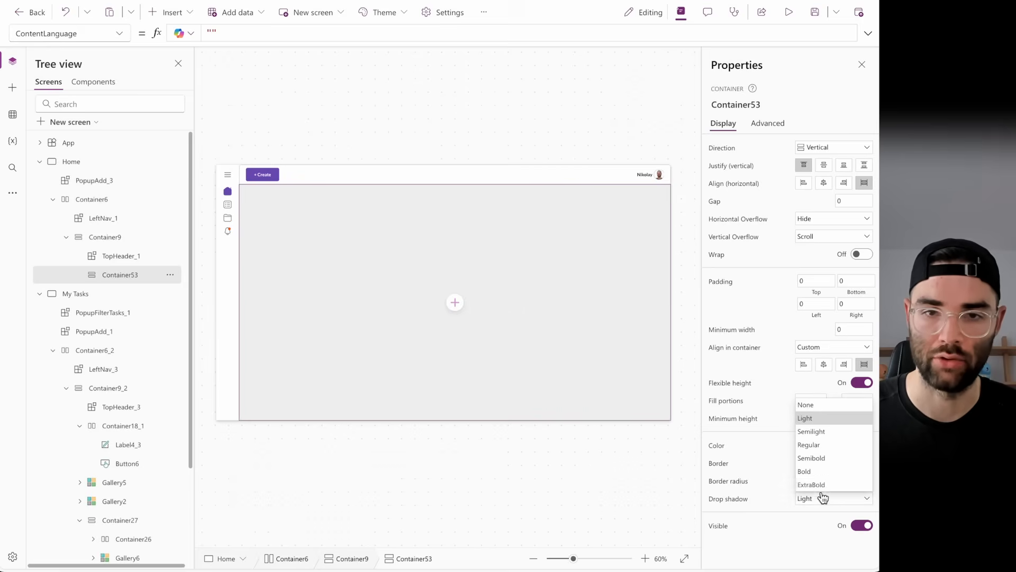
click(821, 405)
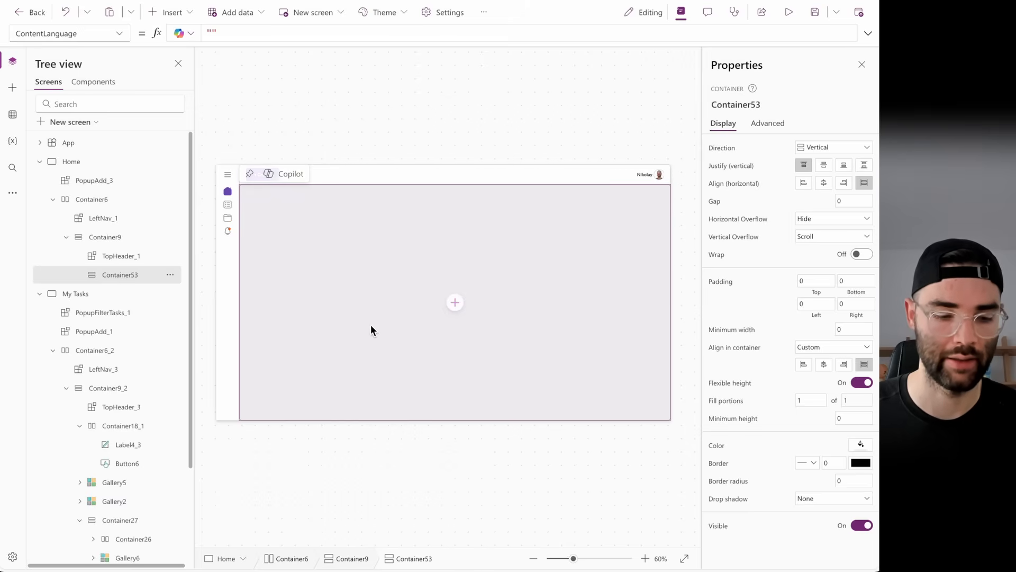
- Paste Container46, Container47 and Container50 into Container53 and check the scrolling of the Home screen in the phone preview
key(ctrl+v)
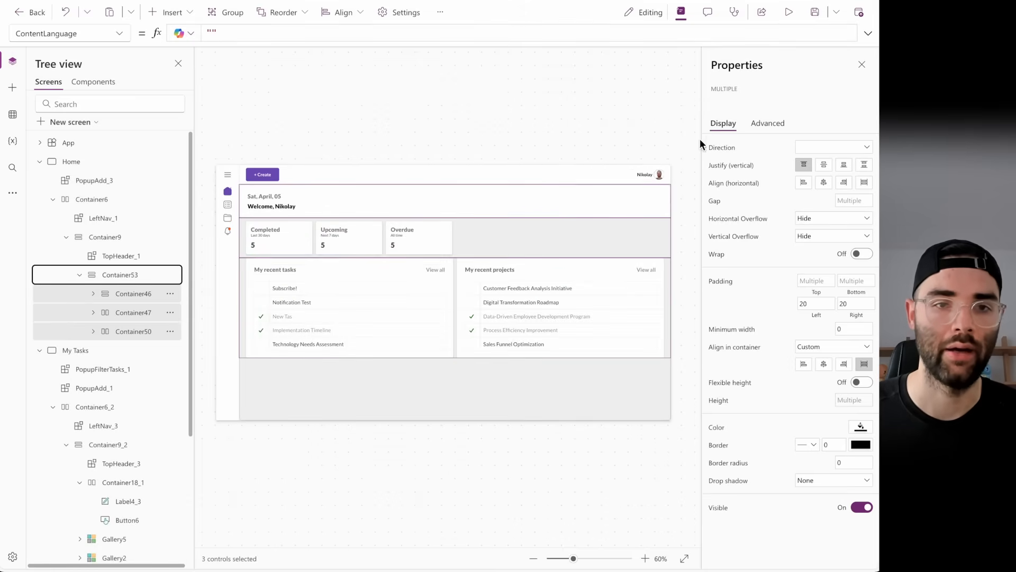
click(788, 12)
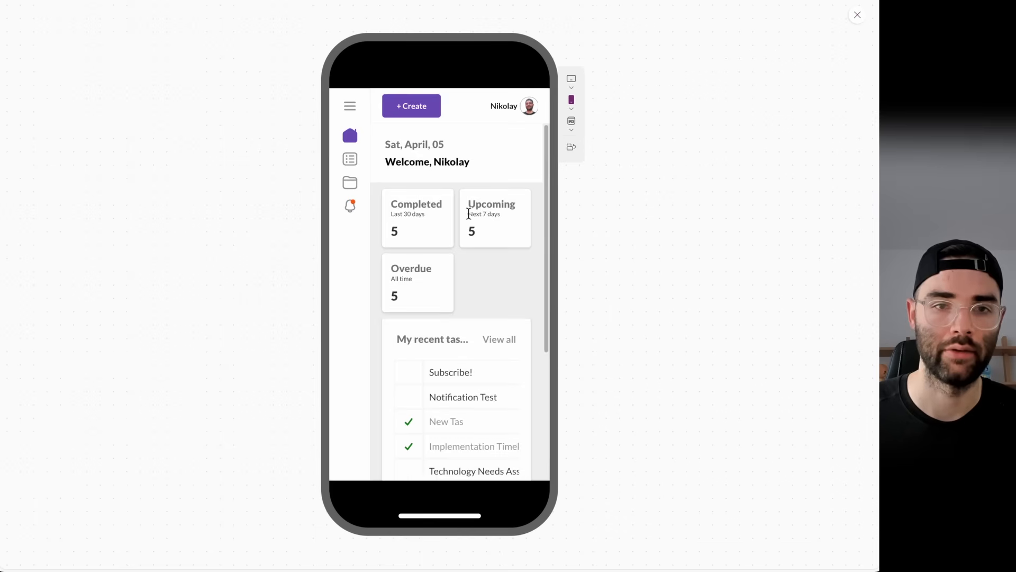
scroll(495, 231, down, 3)
scroll(495, 233, up, 3)
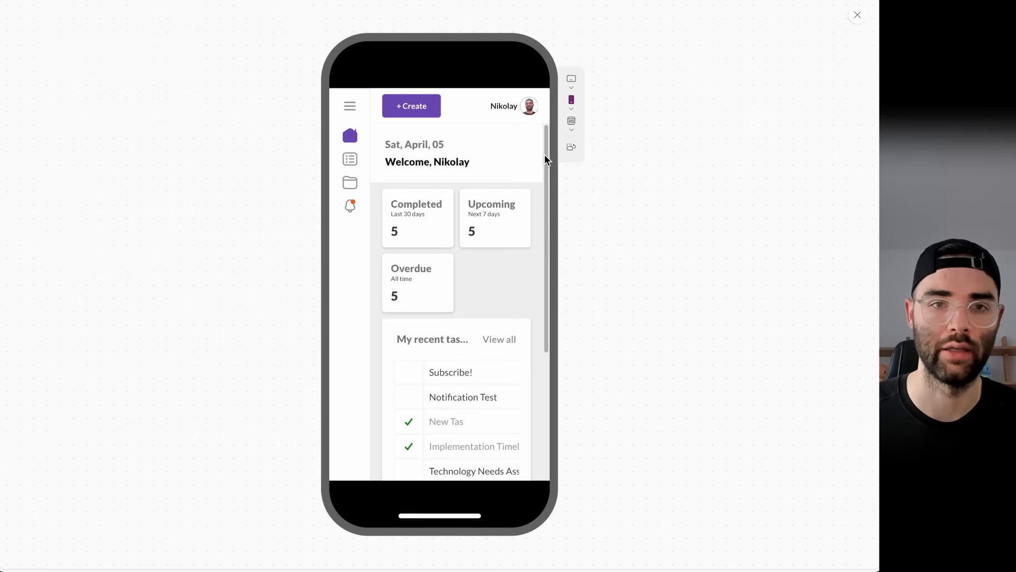
drag(545, 159, 552, 304)
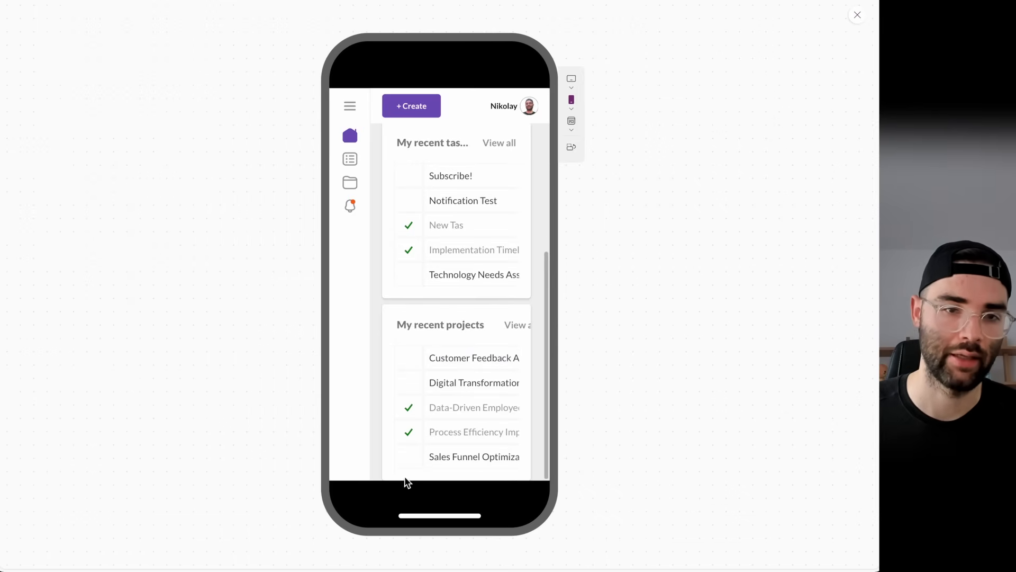
click(858, 14)
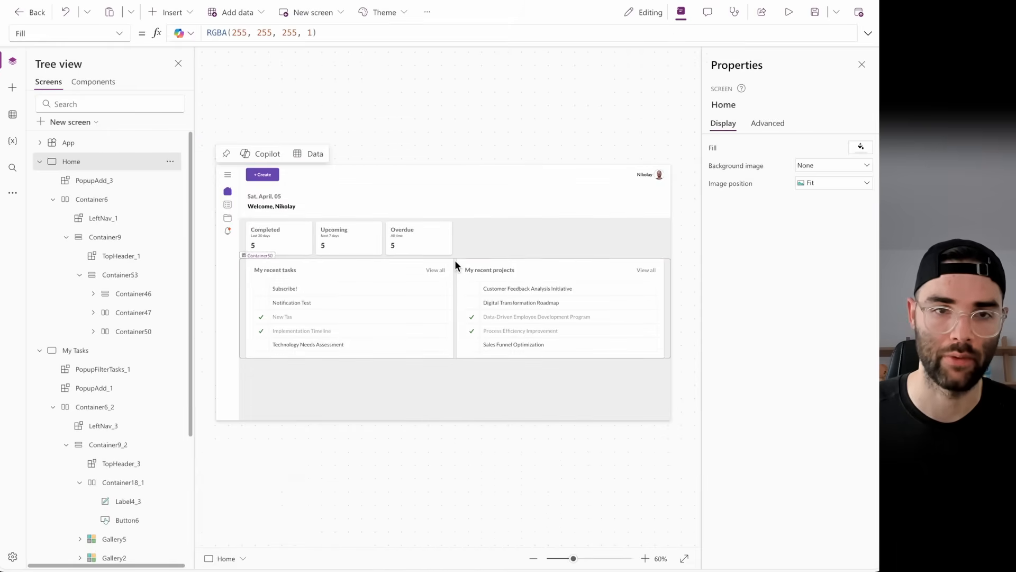
- Append + 10 to the Height formula of Container50, which holds the recent tasks and projects
click(455, 264)
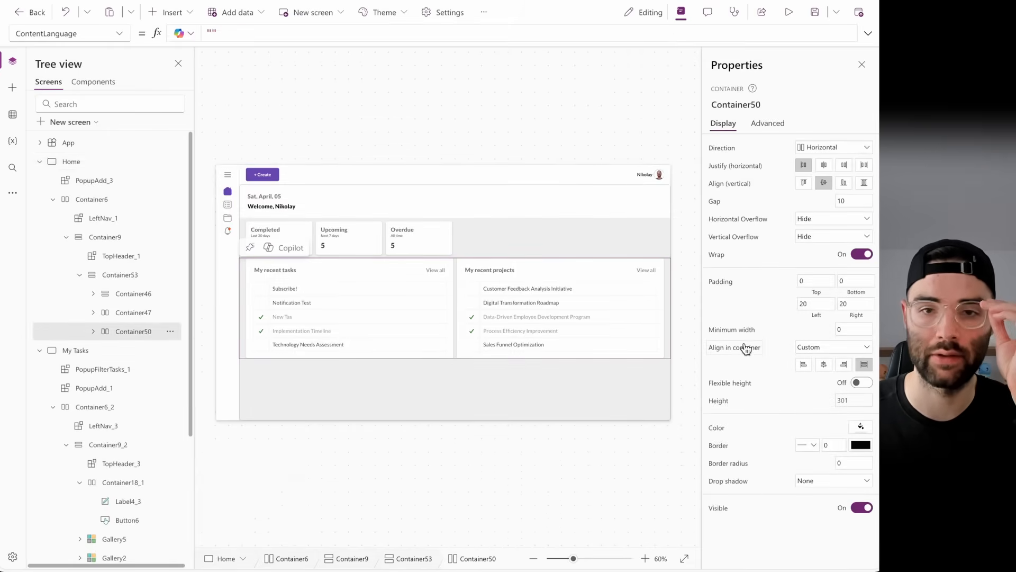
click(721, 401)
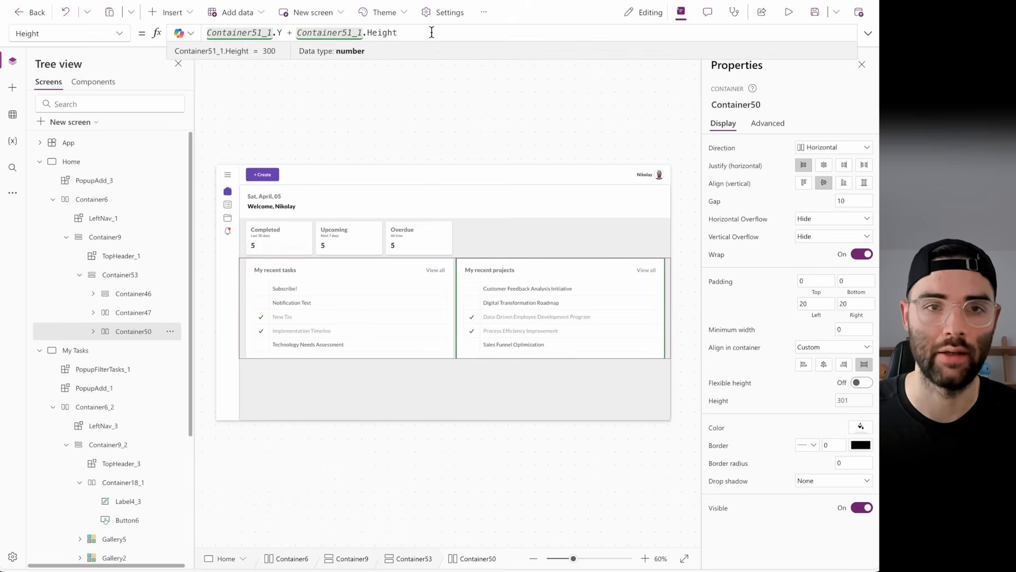
text(+ 10)
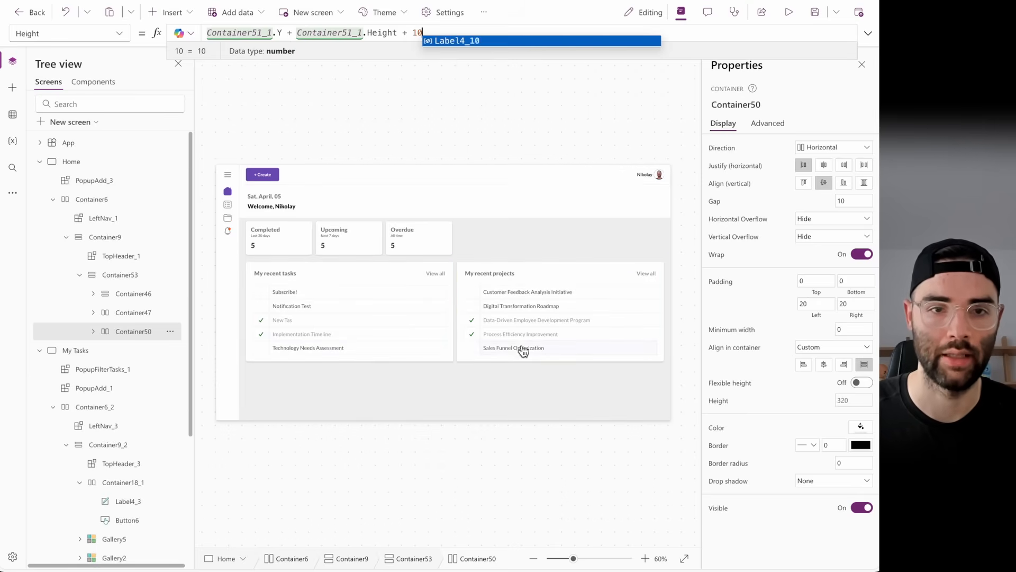
- Set the minimum width of the recent projects heading row (Container52_1) to 0
click(608, 271)
click(129, 387)
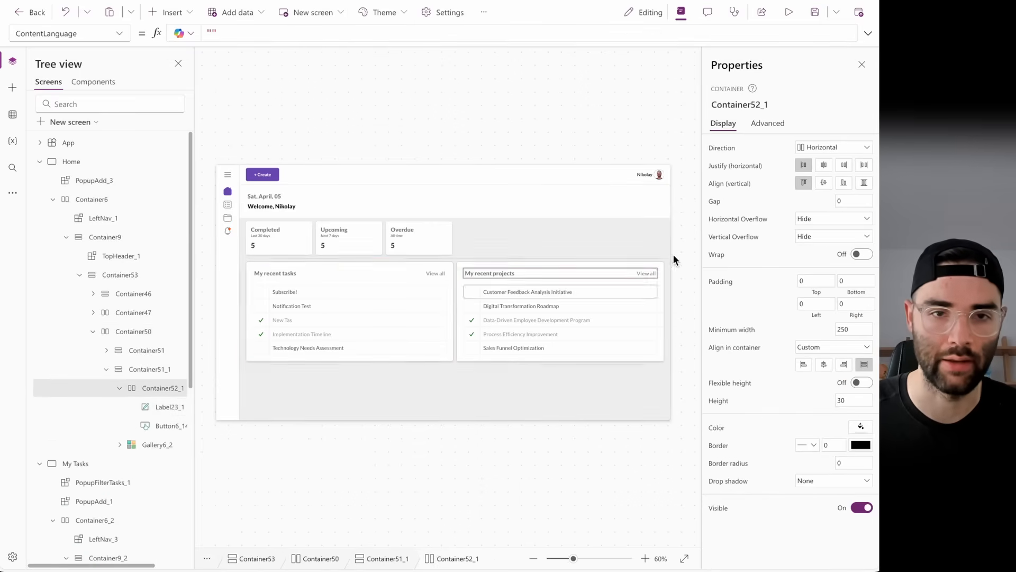
double_click(846, 330)
text(0)
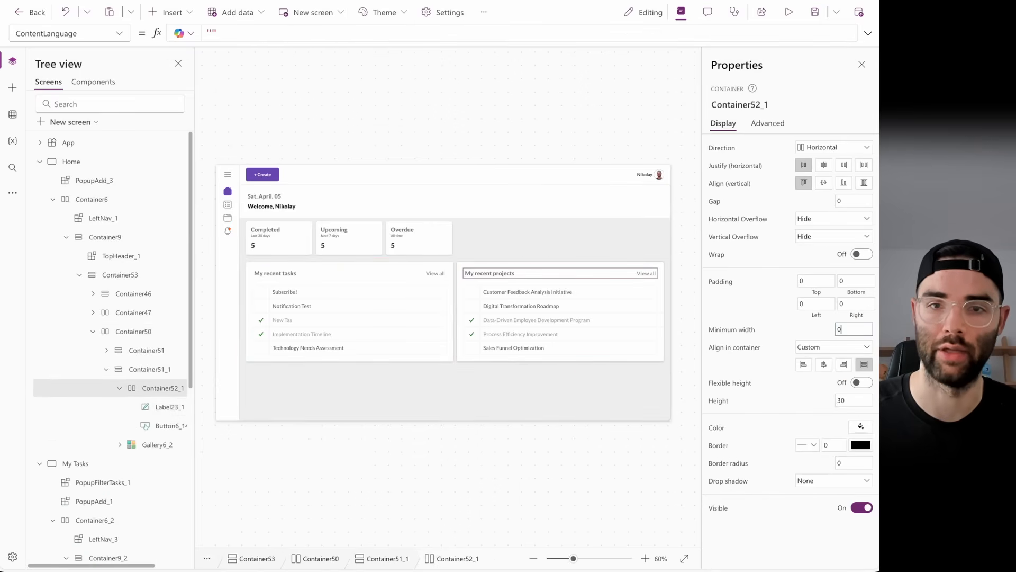
click(813, 325)
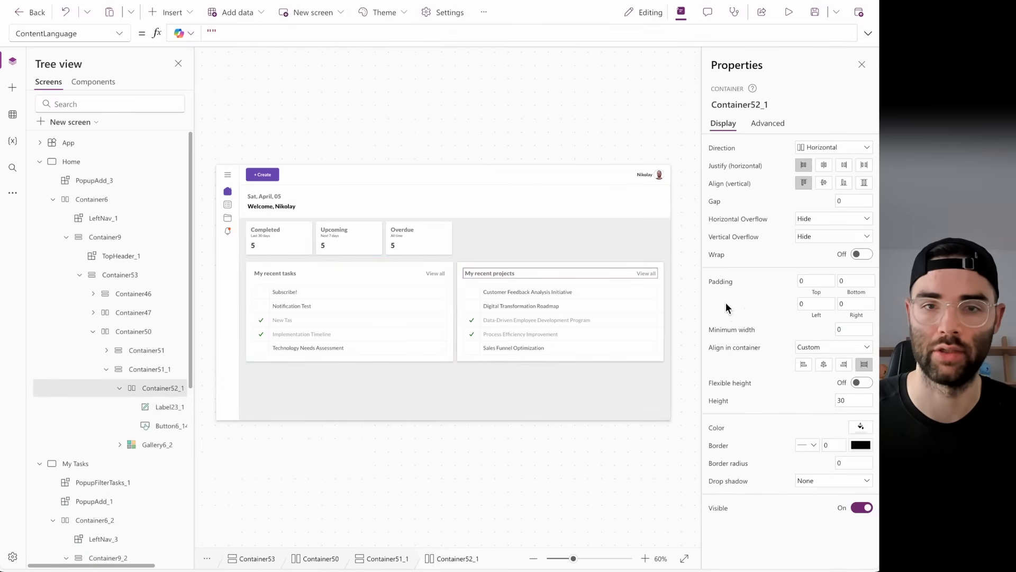
- Preview the Home screen in the phone layout and examine the recent tasks and recent projects cards
click(787, 17)
scroll(461, 286, down, 3)
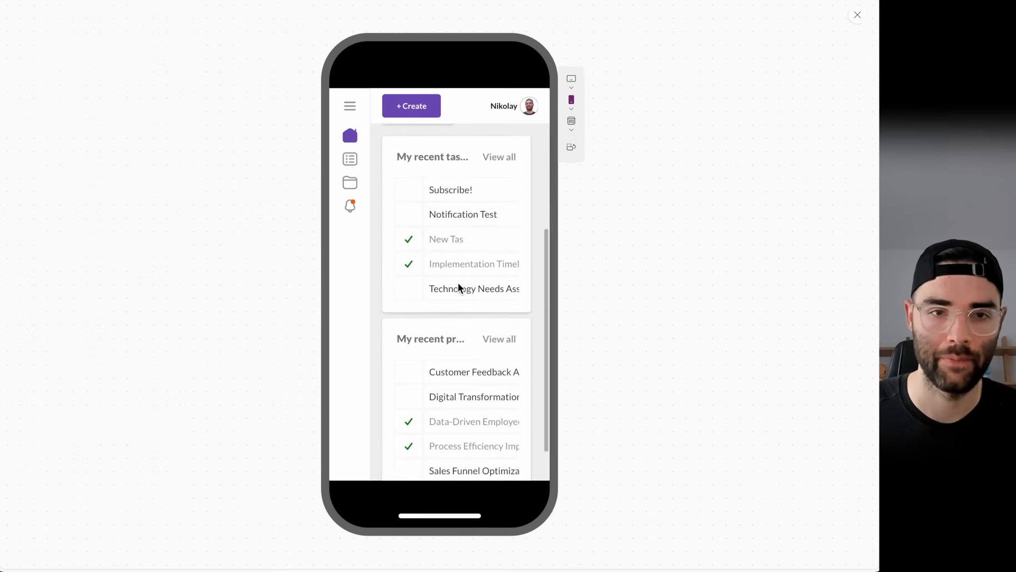
scroll(449, 326, down, 1)
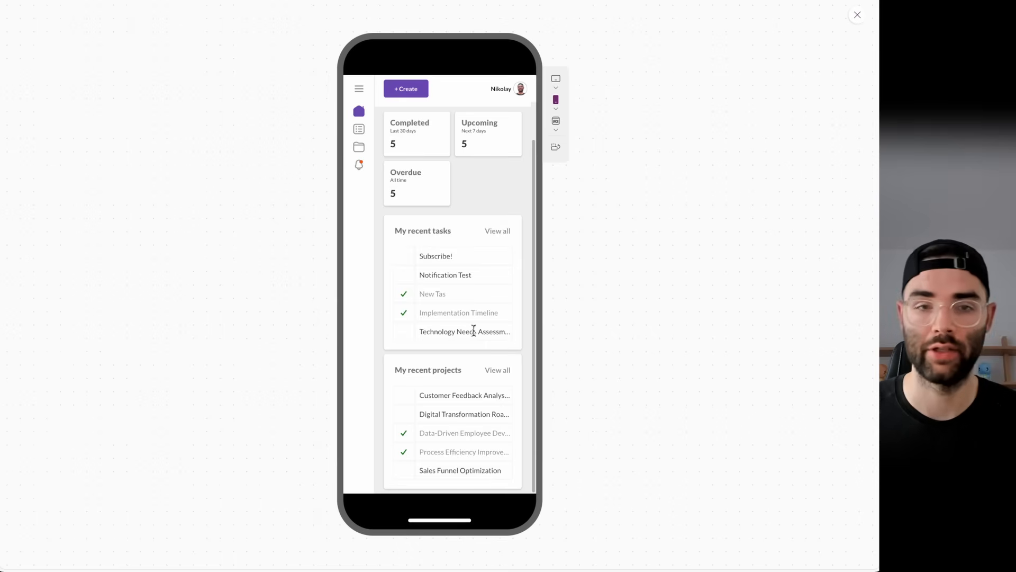
scroll(460, 247, up, 2)
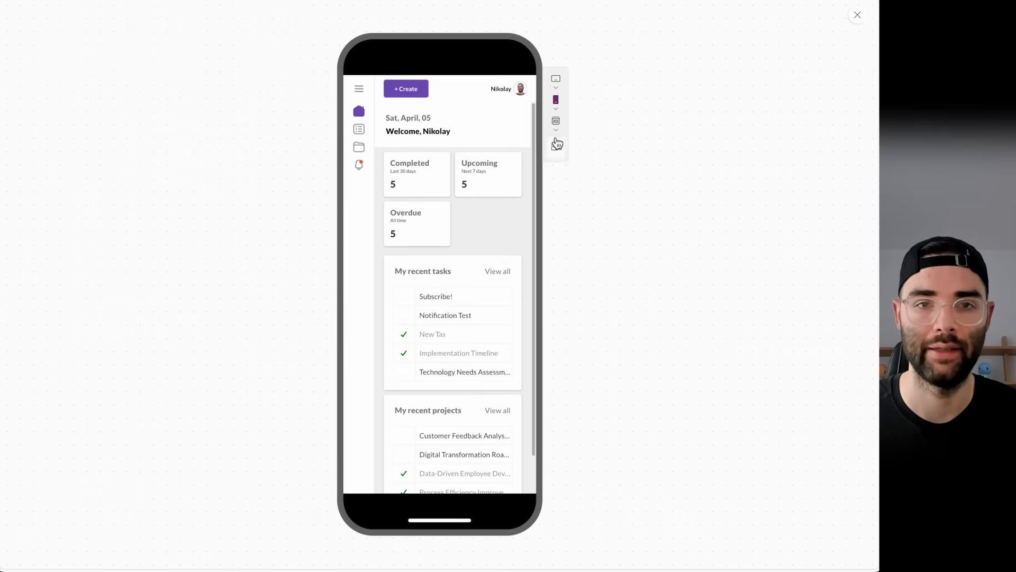
- Preview the Home screen in a tablet layout and examine how the cards wrap
click(556, 80)
click(597, 121)
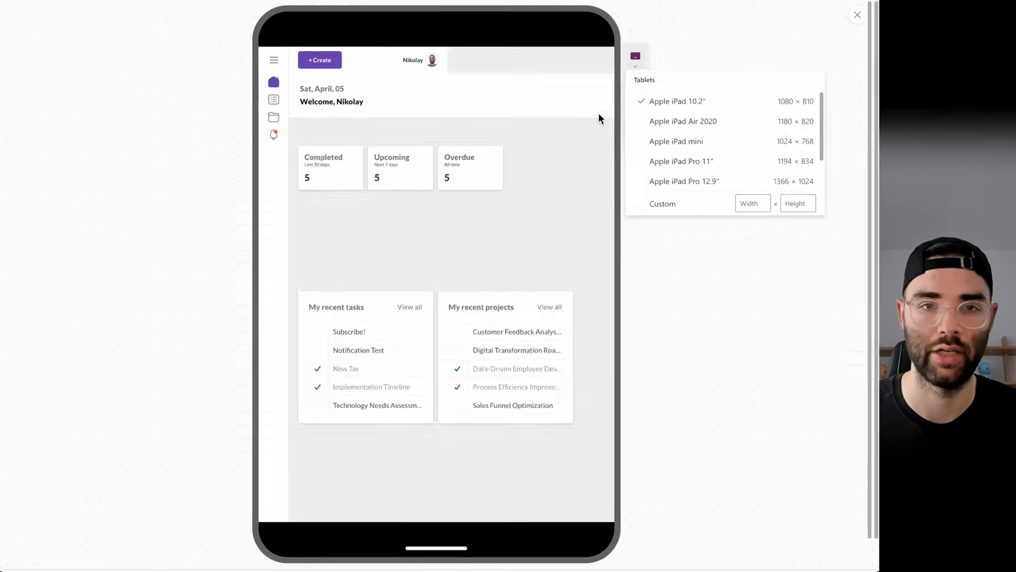
click(498, 208)
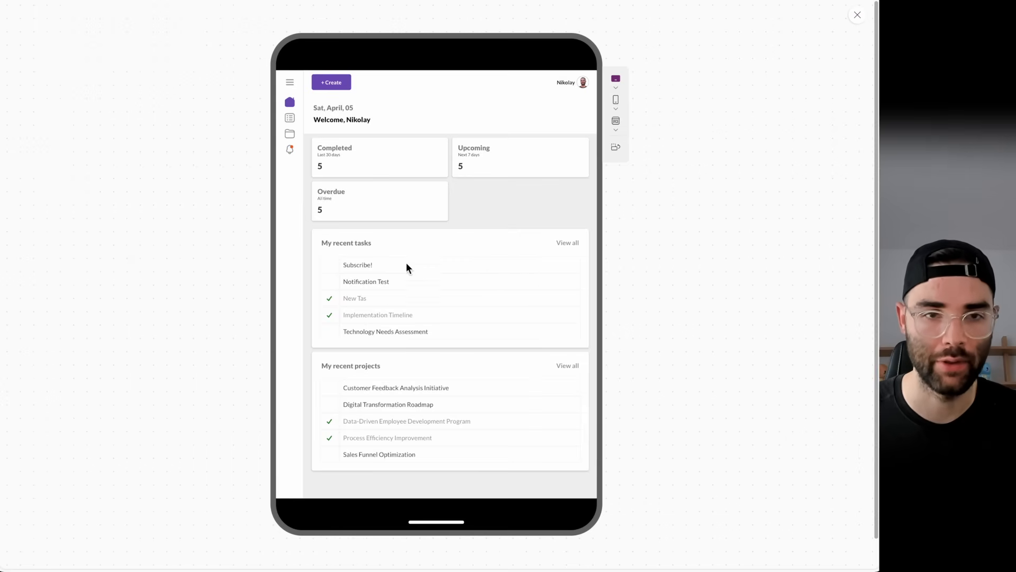
click(856, 17)
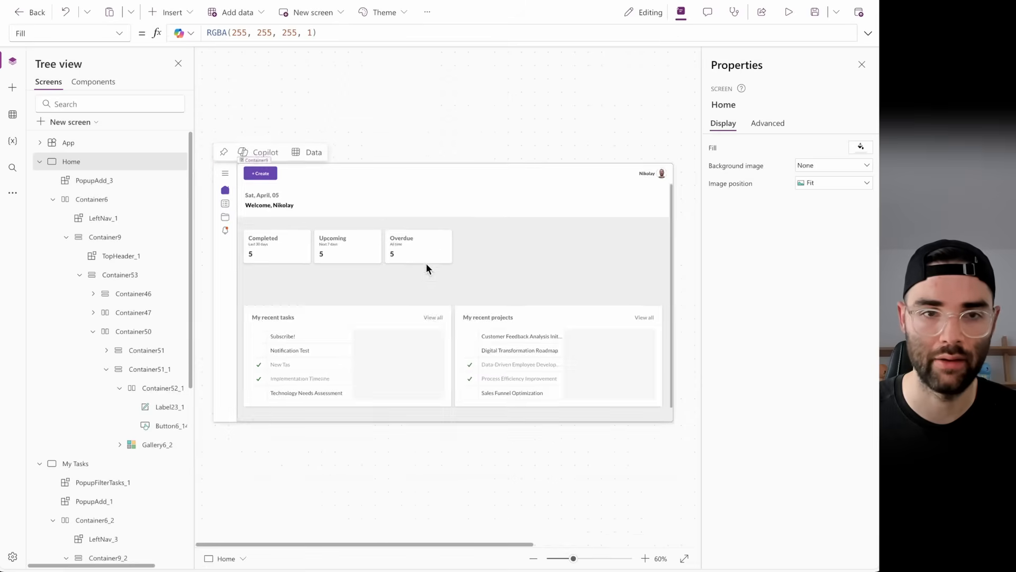
- Set the Height of the recent tasks gallery's button (Button2_7) to Parent.Height and preview the Home screen
click(341, 292)
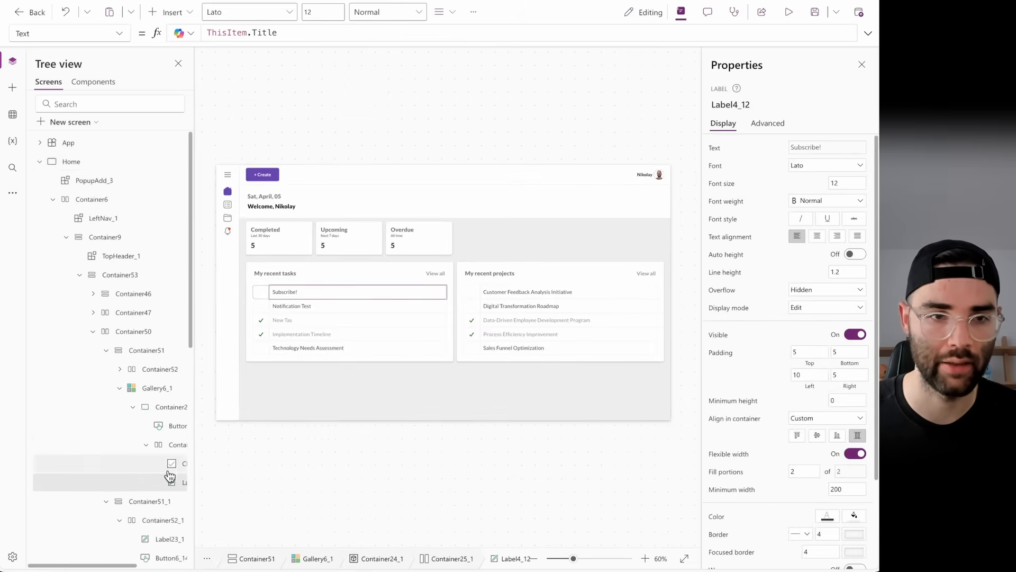
click(167, 425)
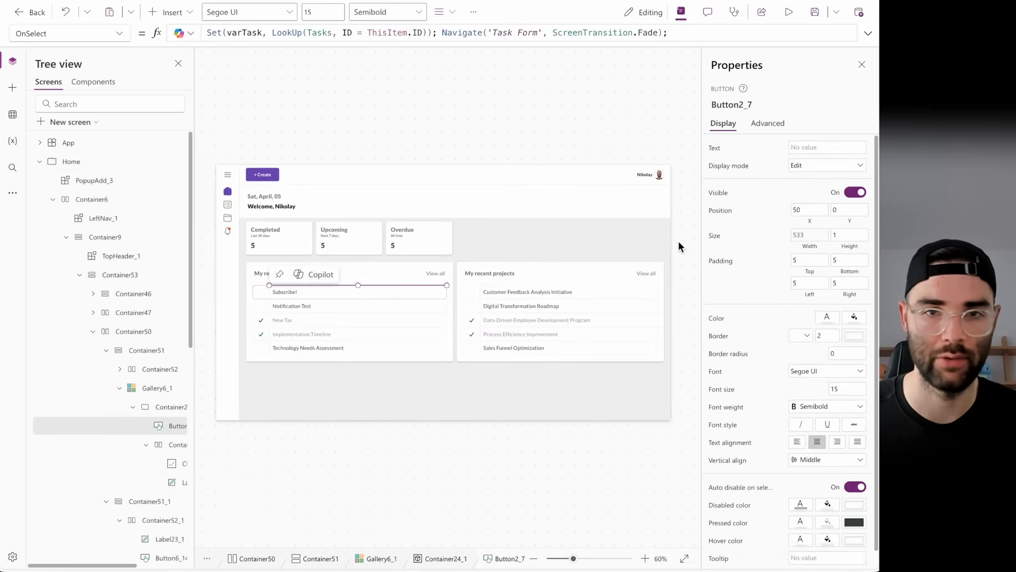
click(849, 235)
click(348, 35)
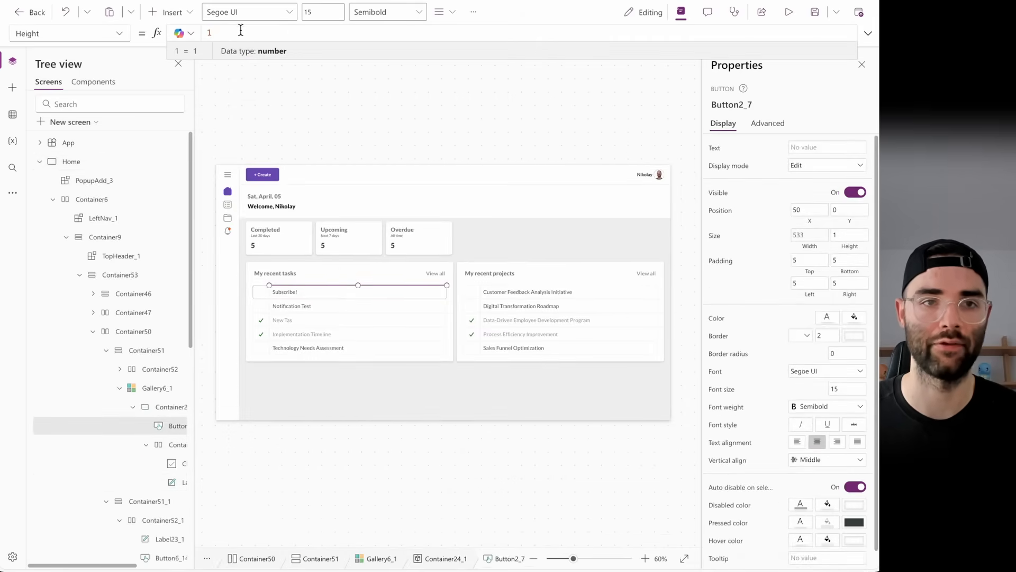
drag(240, 30, 155, 22)
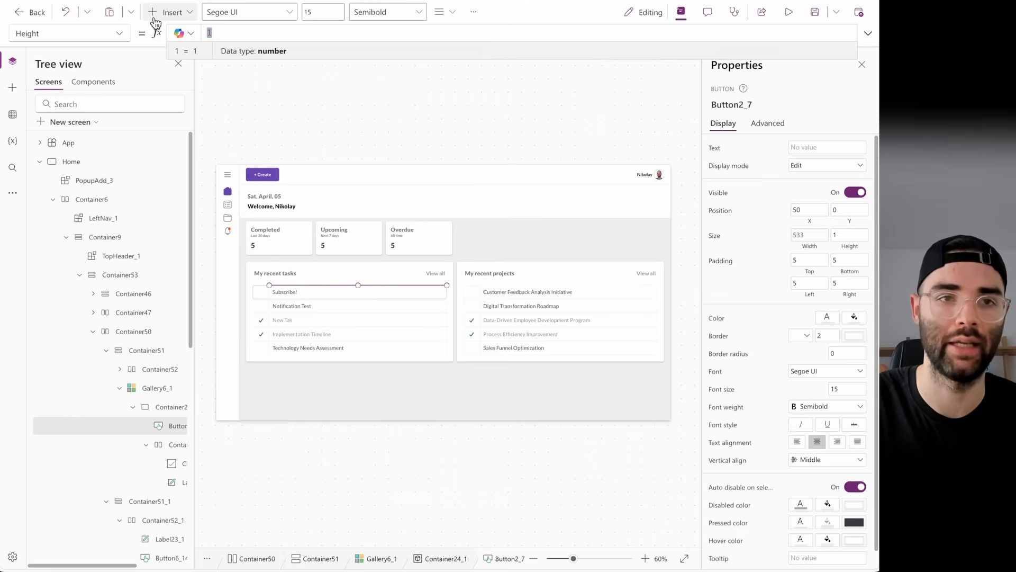
text(Parent.Height)
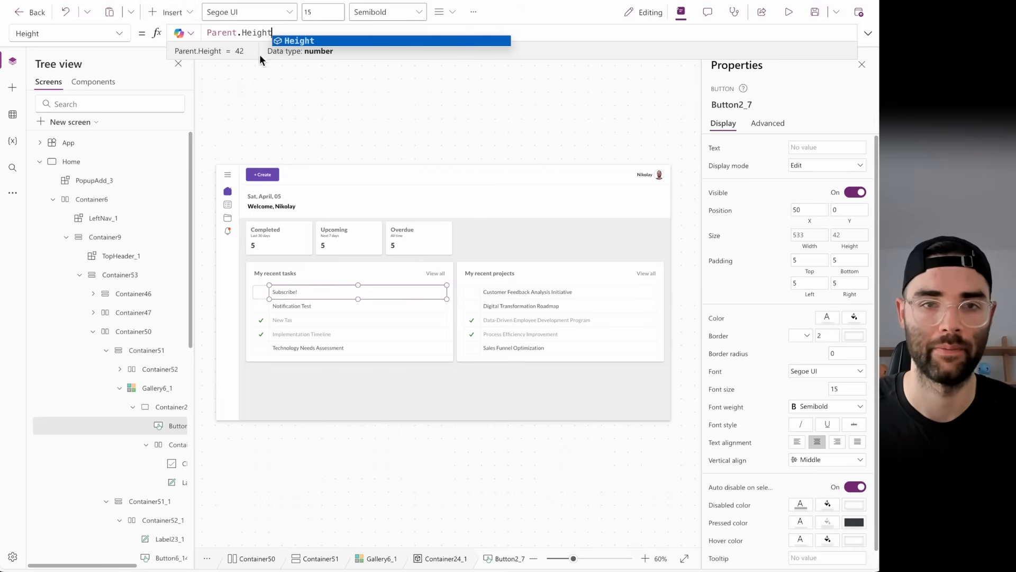
click(789, 13)
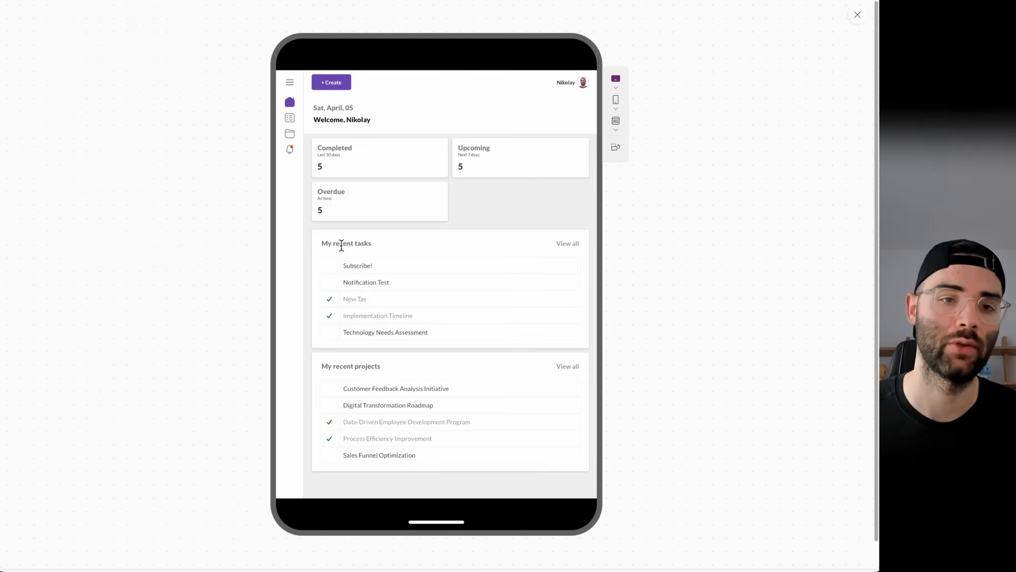
- Close the preview and examine the Items formula of the recent tasks gallery (Gallery6_1)
drag(324, 242, 408, 243)
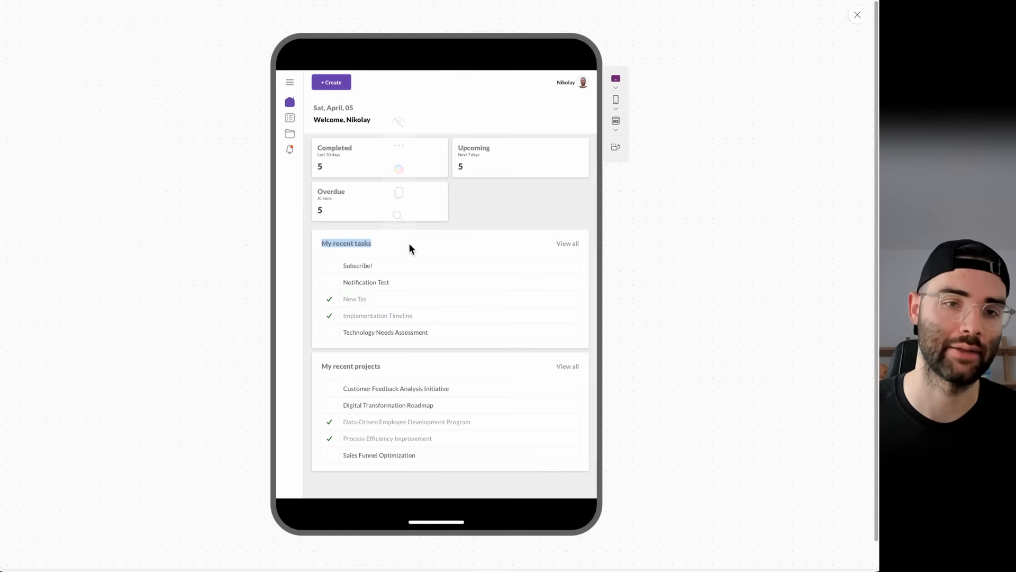
click(857, 15)
click(328, 336)
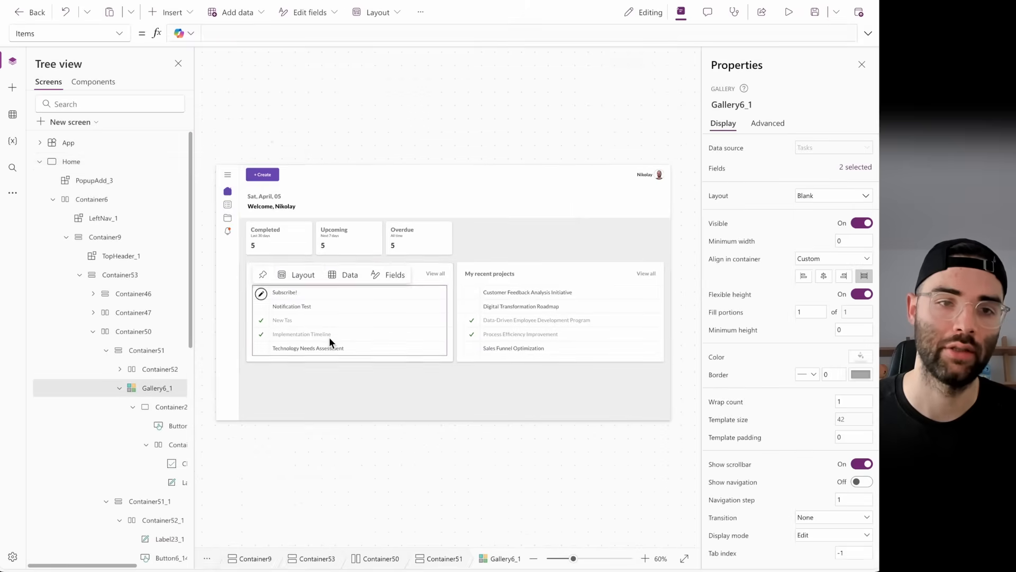
click(868, 34)
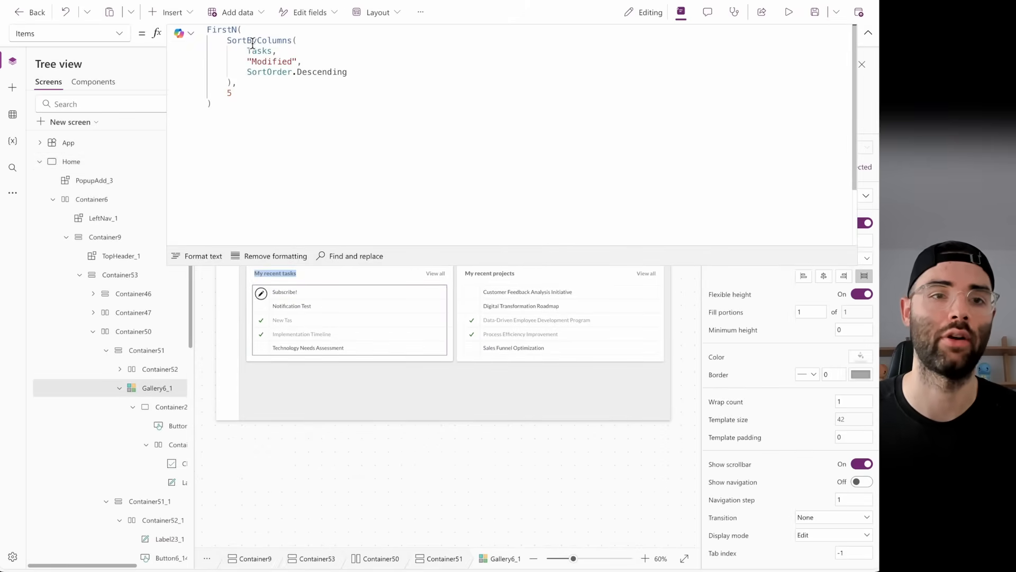
drag(248, 51, 272, 50)
click(291, 50)
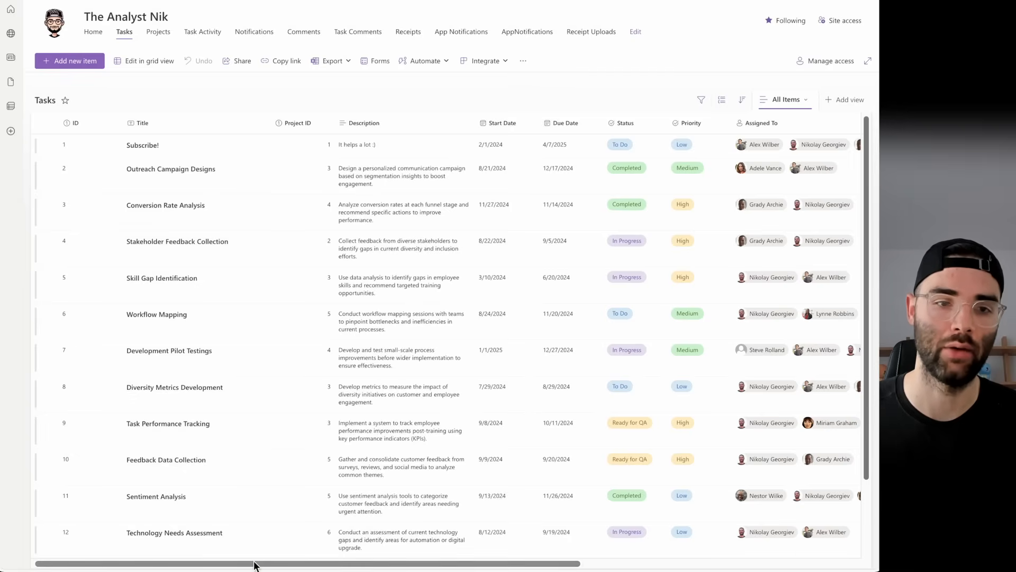
- Switch to the SharePoint Tasks list and examine the Assignee column's settings, including its multiple-selection option
drag(254, 563, 567, 564)
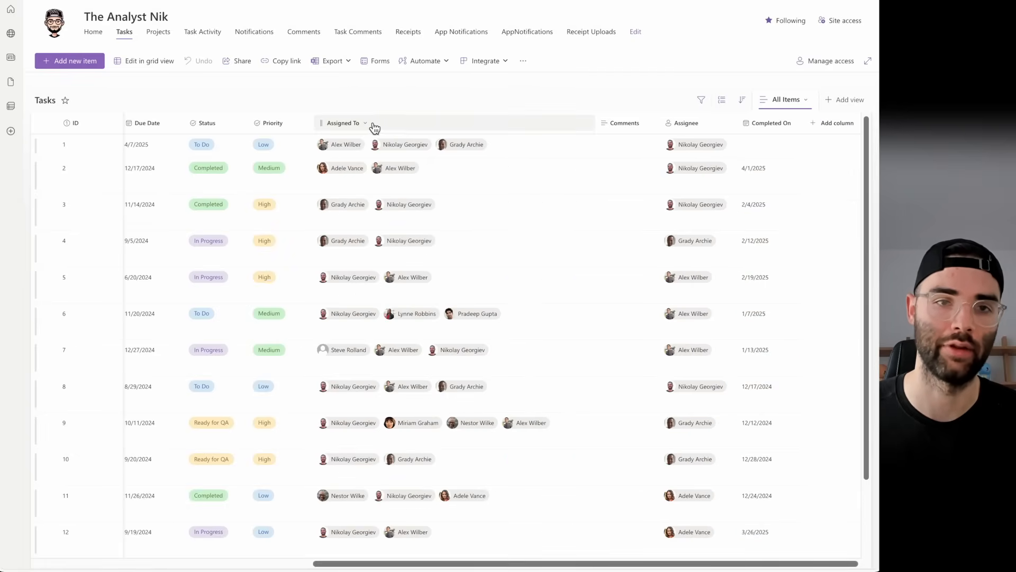
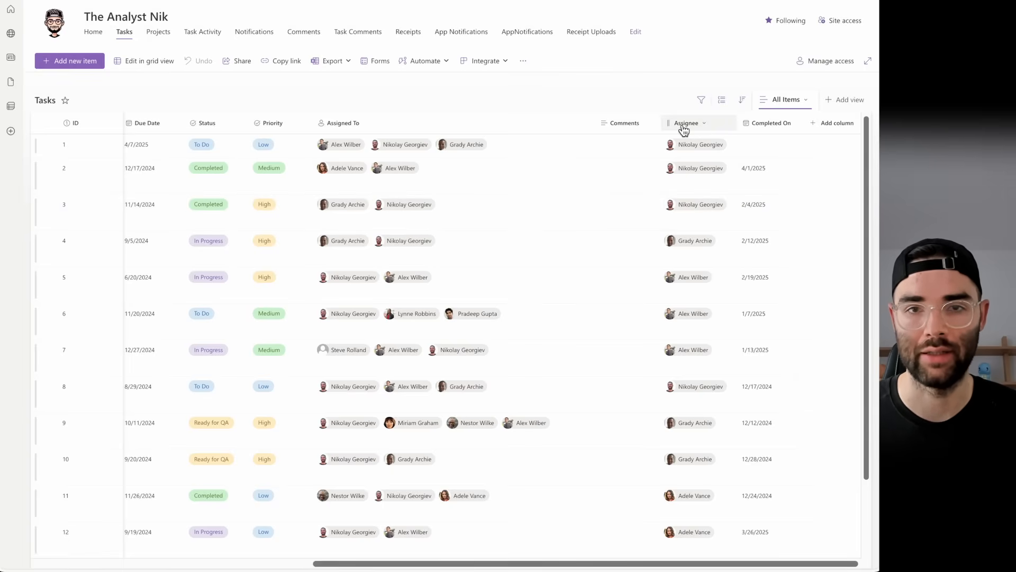
click(704, 130)
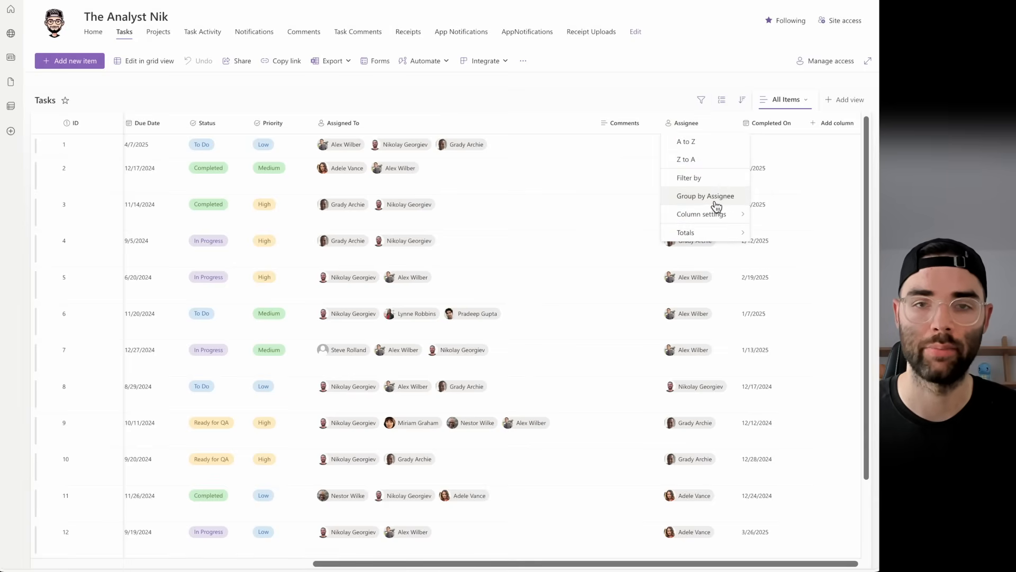
mouse_move(719, 212)
click(771, 212)
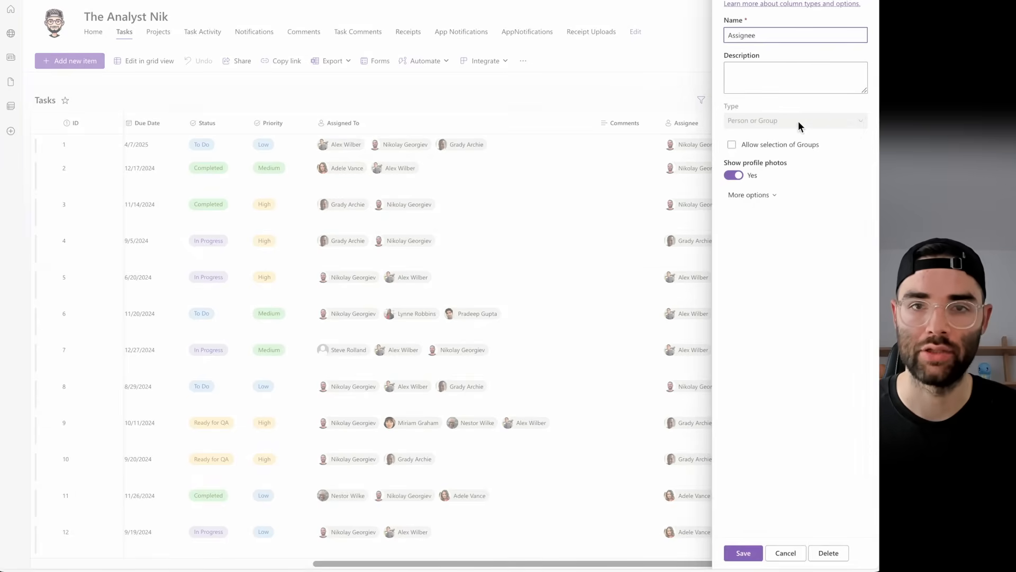
click(750, 196)
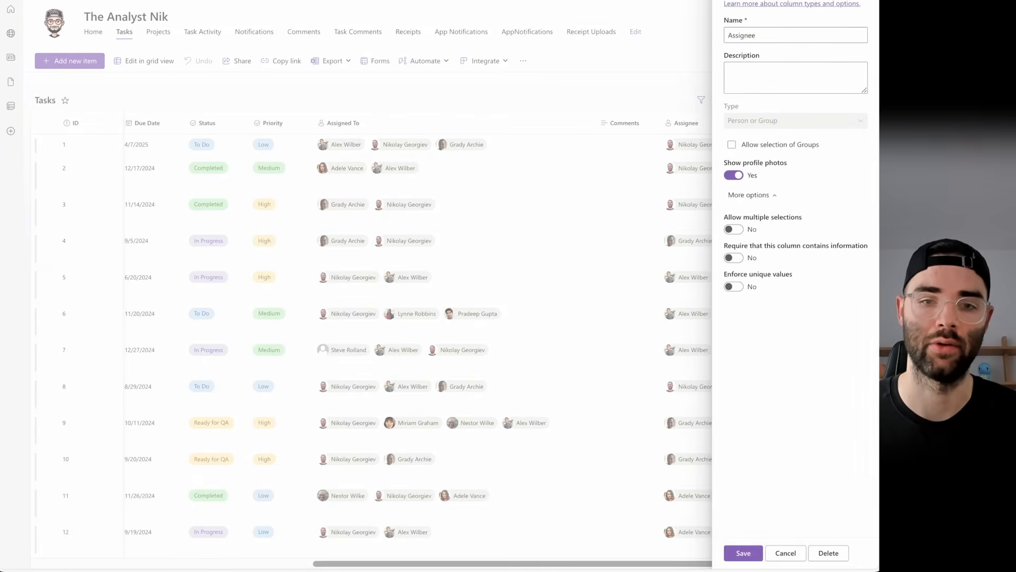
click(785, 552)
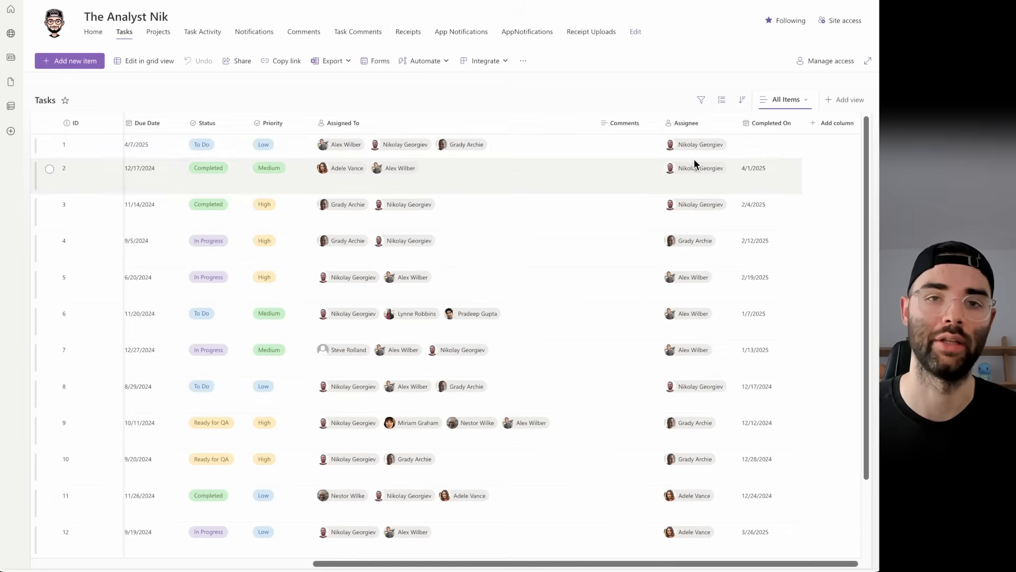
- Examine the settings of the Completed On column in the Tasks list, then close them without changes
click(790, 125)
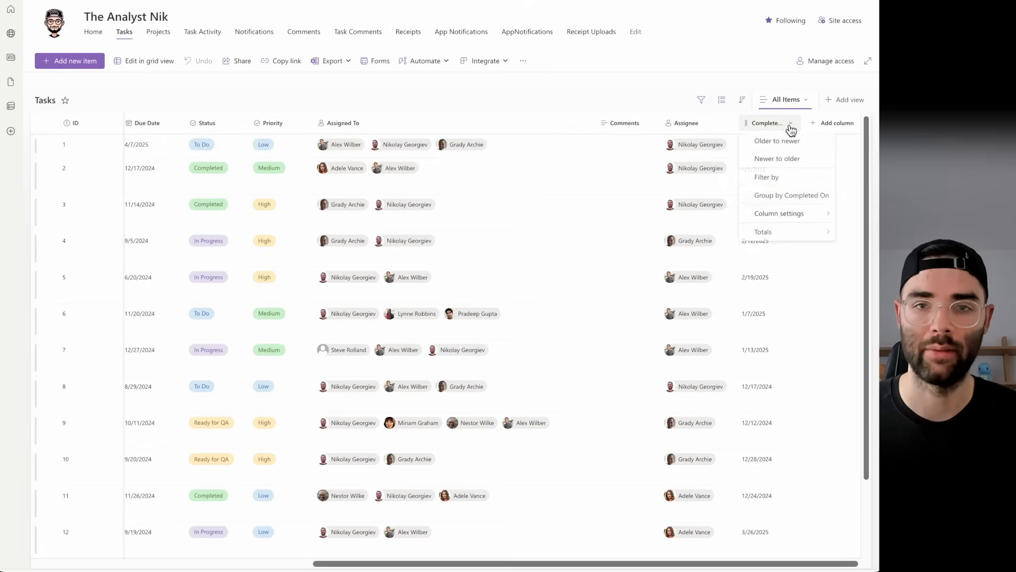
mouse_move(793, 213)
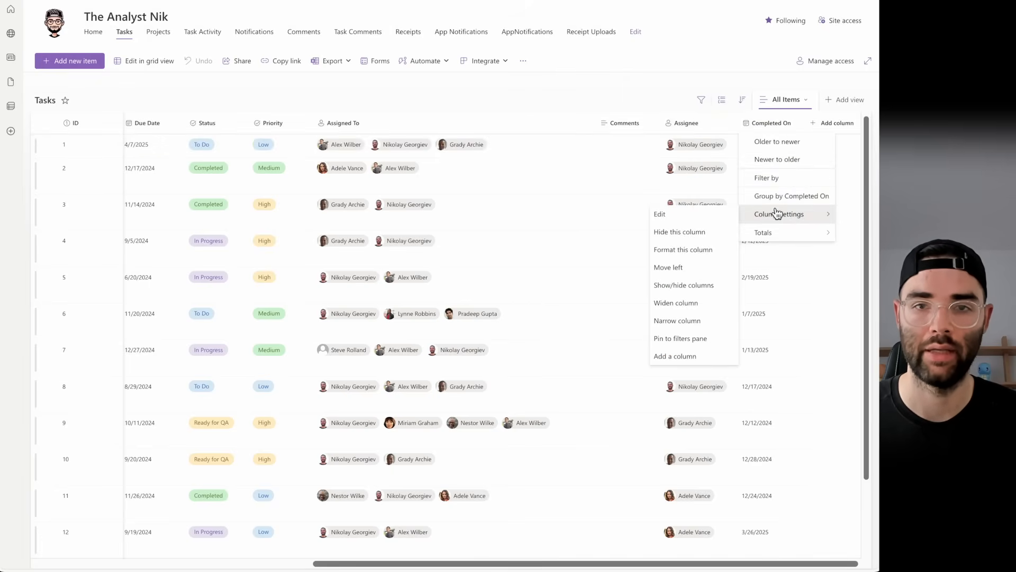
click(658, 214)
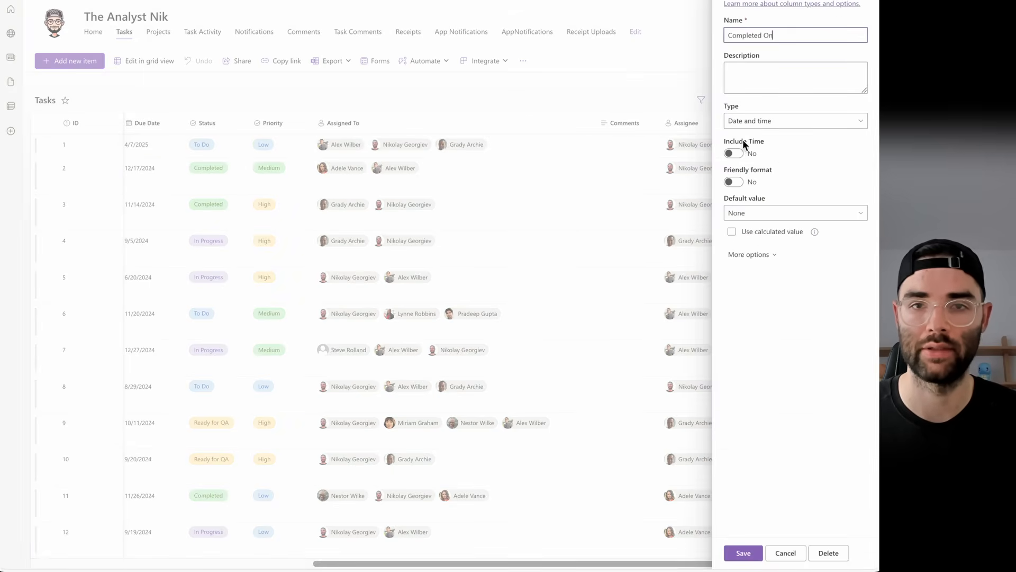
click(751, 256)
click(751, 258)
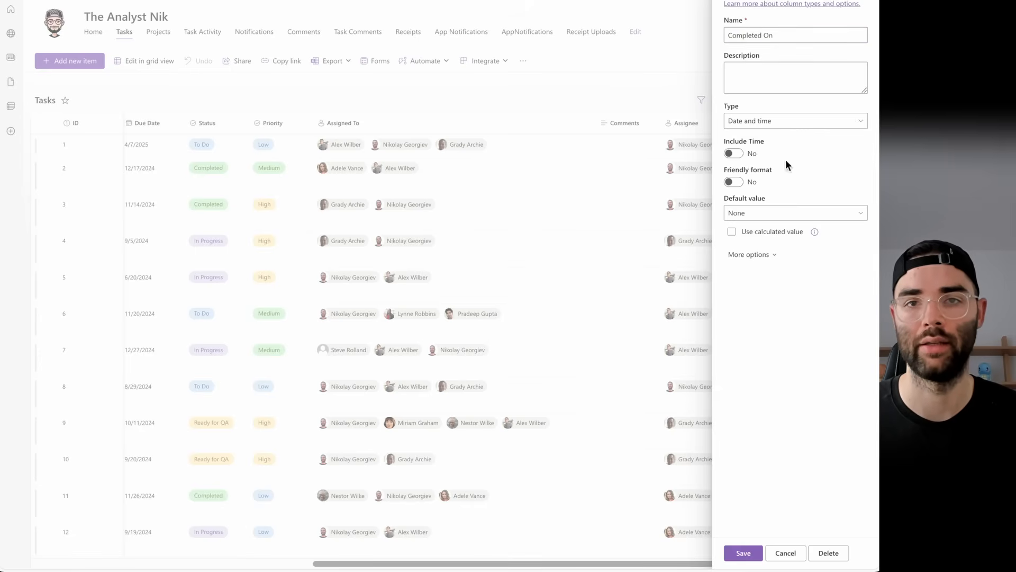
click(786, 552)
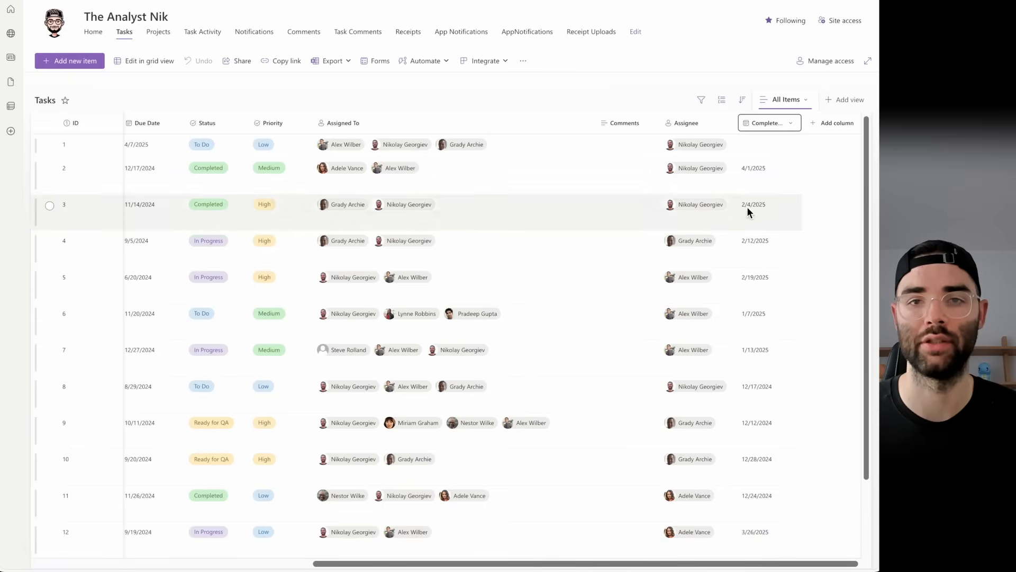
- Open the SharePoint Projects list and examine its remaining columns
click(166, 41)
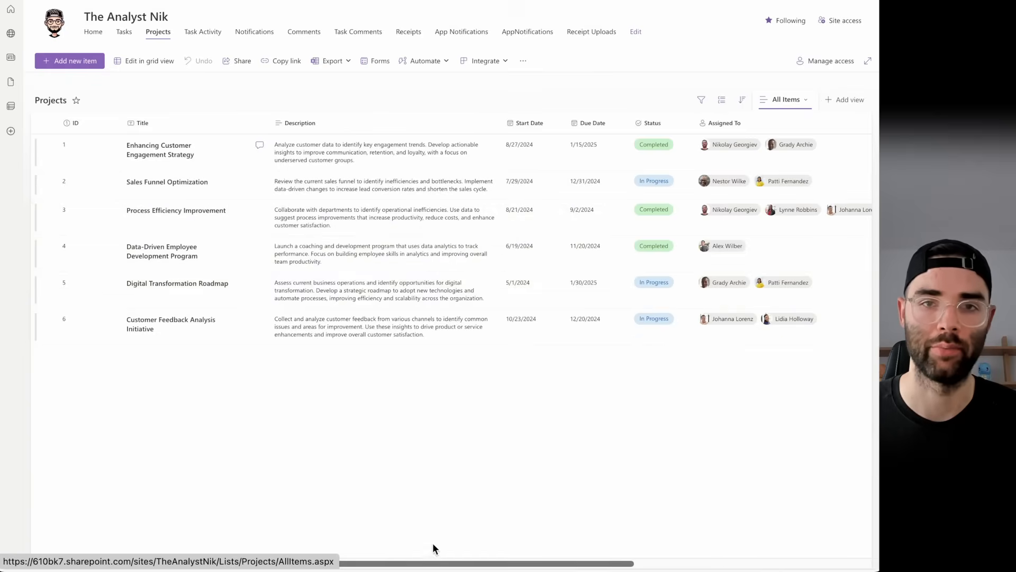
drag(352, 564, 471, 565)
scroll(667, 401, right, 5)
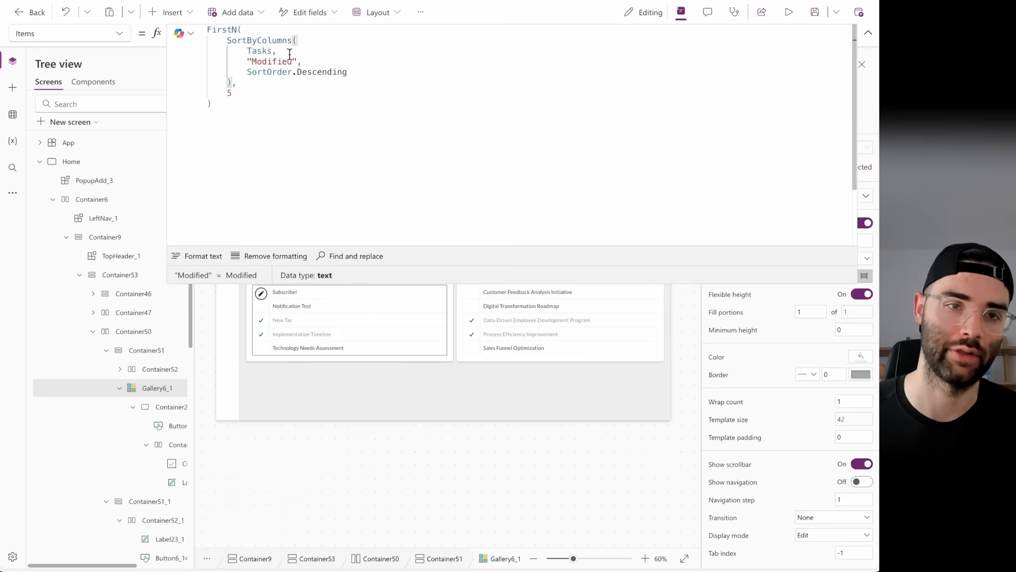
- Back in Power Apps, start a Filter( function around the Tasks source in the recent tasks gallery's Items formula, with Tasks indented inside it
double_click(252, 50)
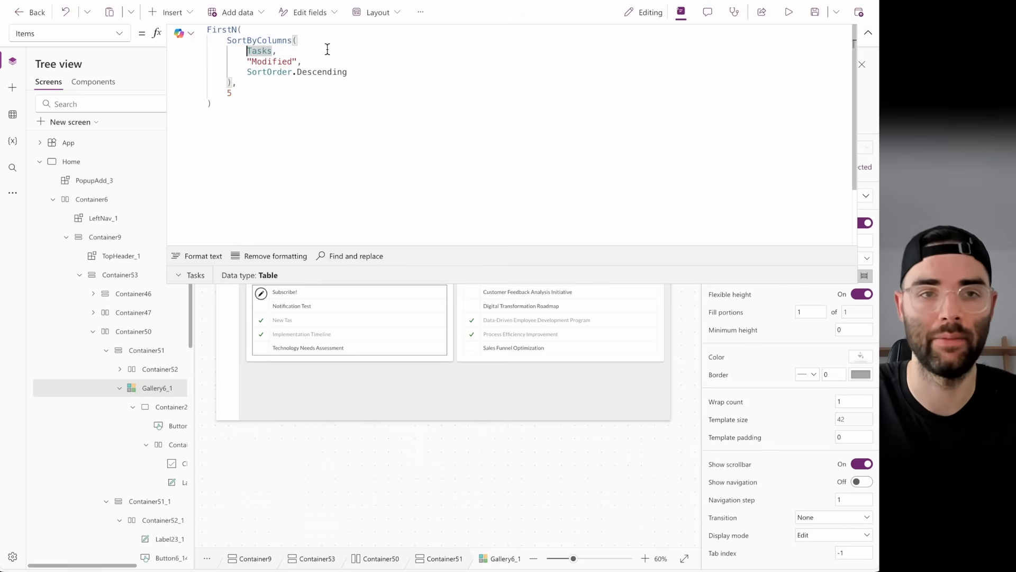
key(Return)
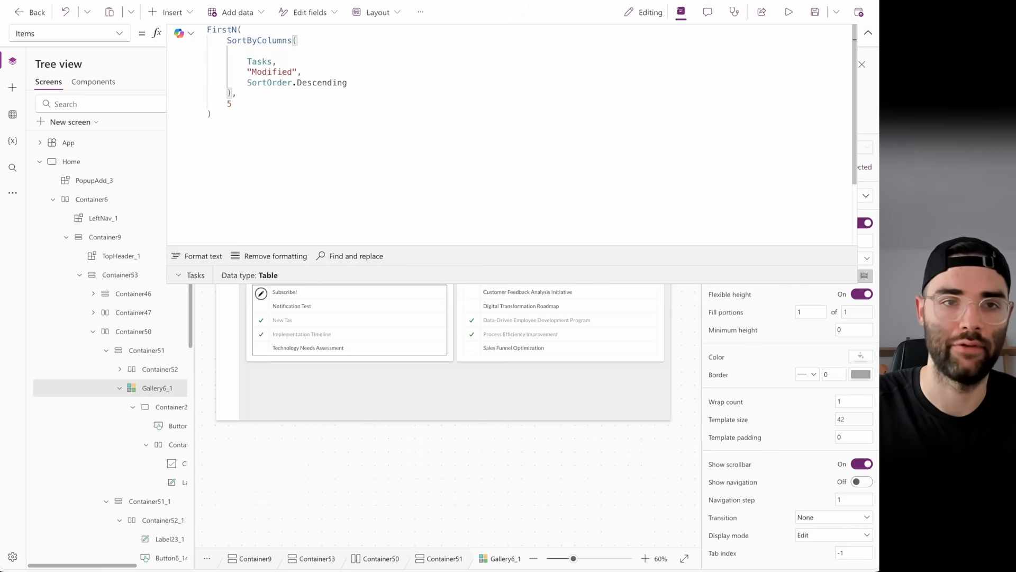
text(Filter()
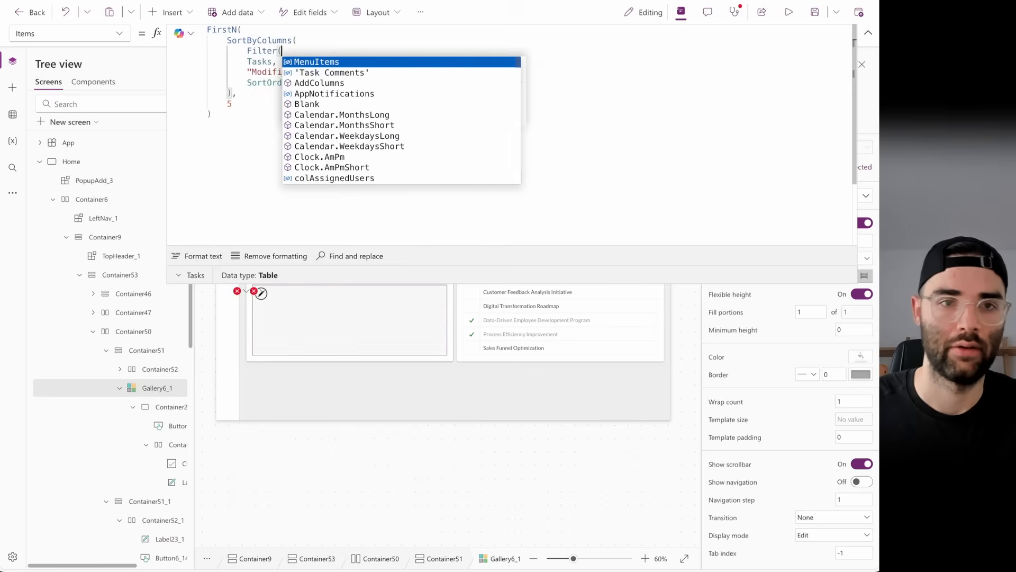
double_click(278, 61)
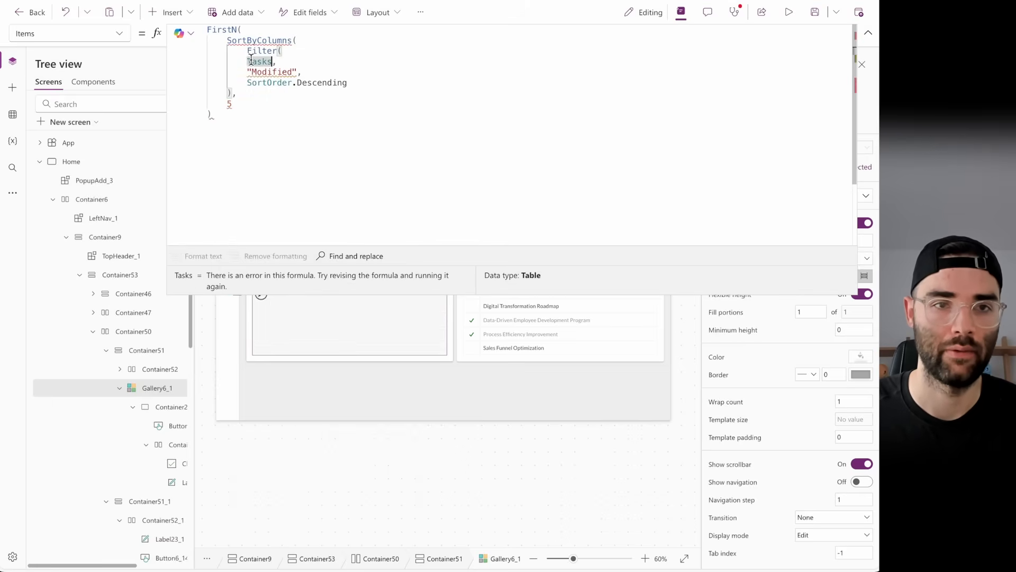
key(Tab)
click(306, 62)
key(Return)
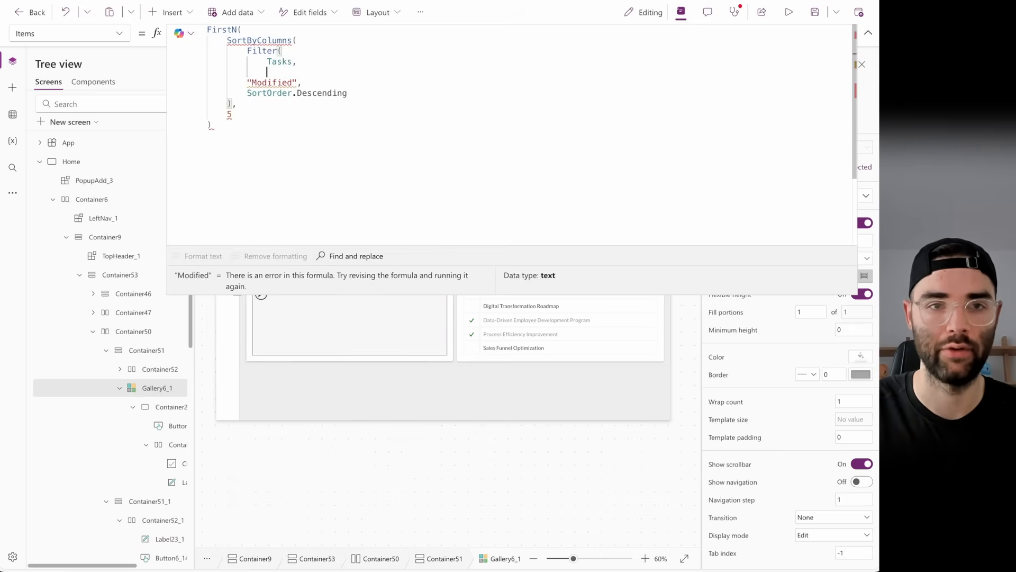
- Complete the recent tasks Filter with the condition Assignee.Email = CurrentUser.mail and close it before the "Modified" sort column
text(Assignee)
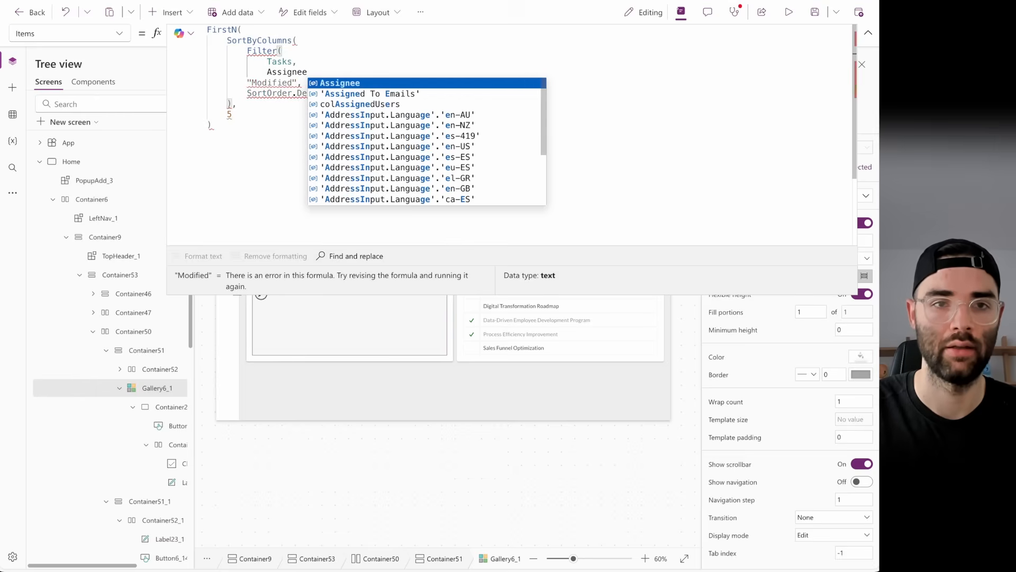
text(.Email)
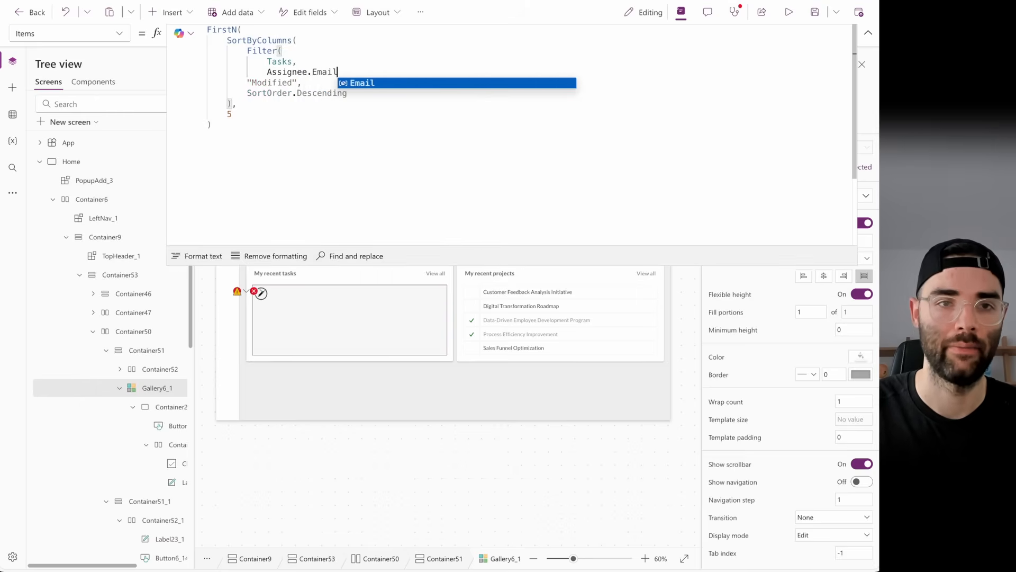
text( = Current)
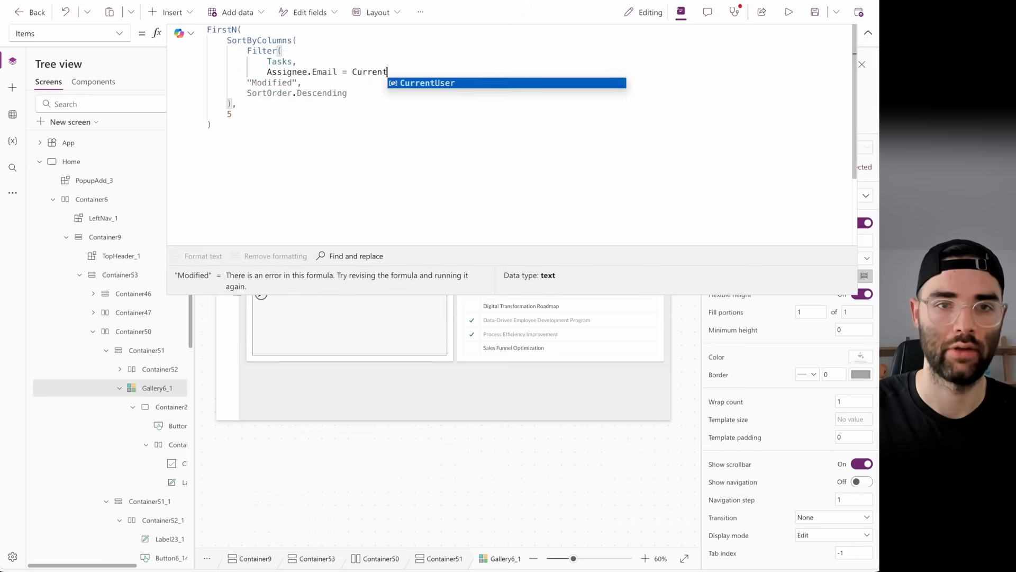
key(Tab)
text(.mail)
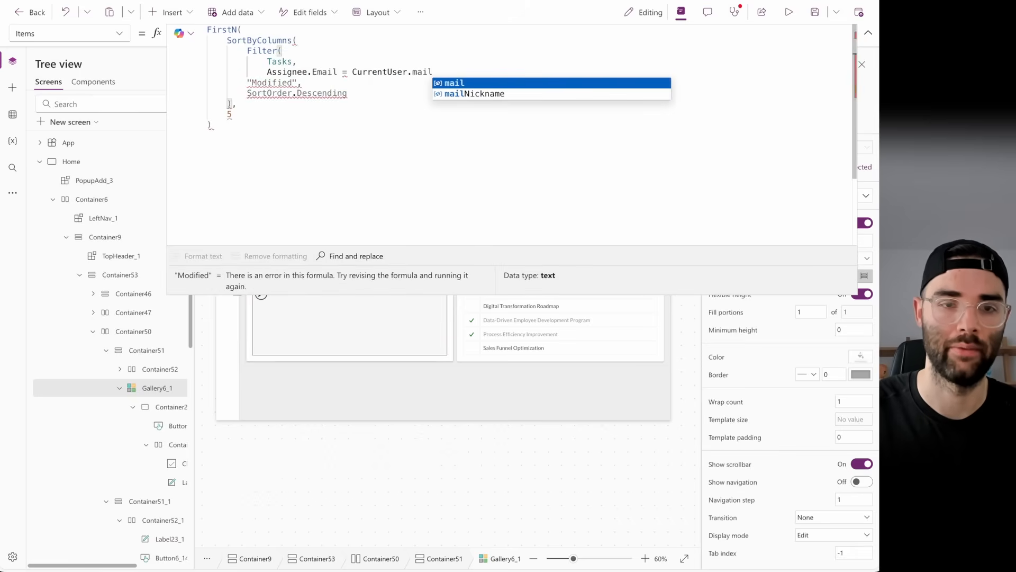
text())
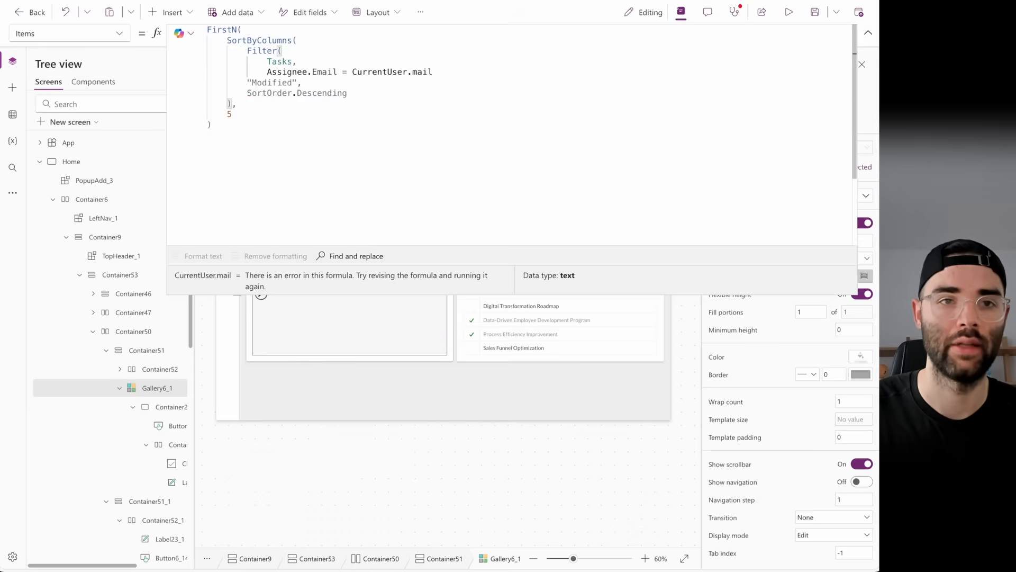
key(Return)
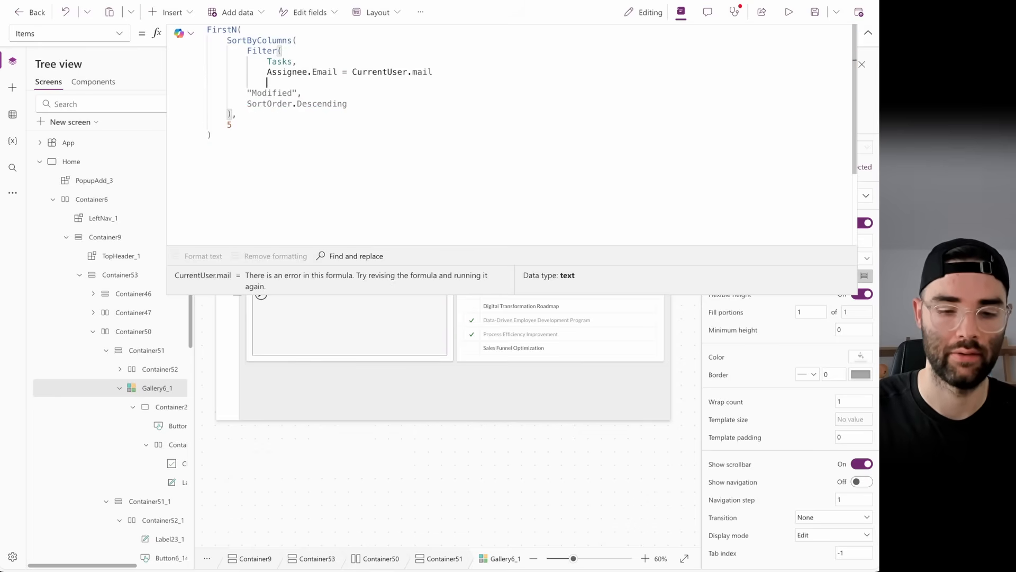
text(),)
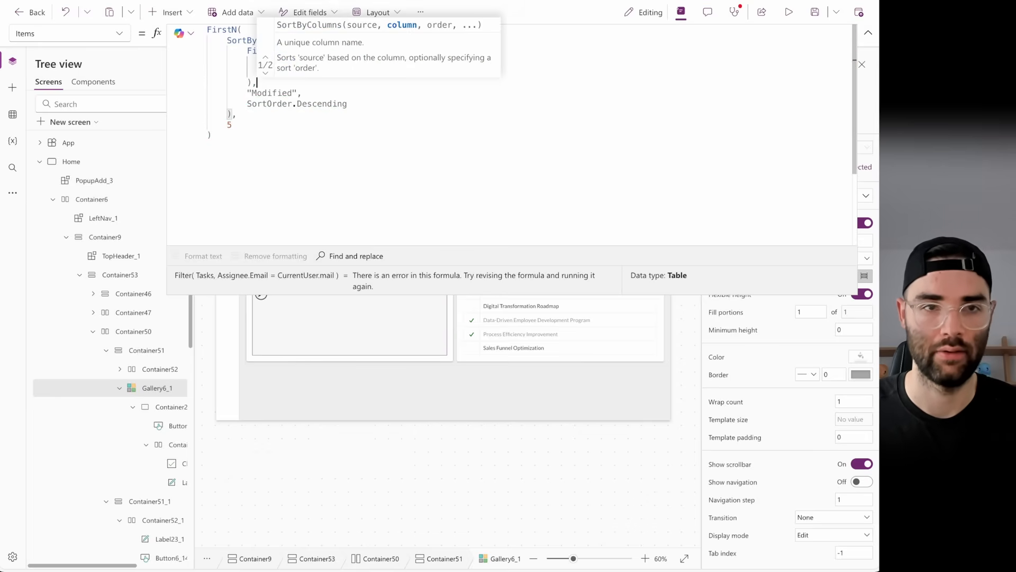
click(455, 78)
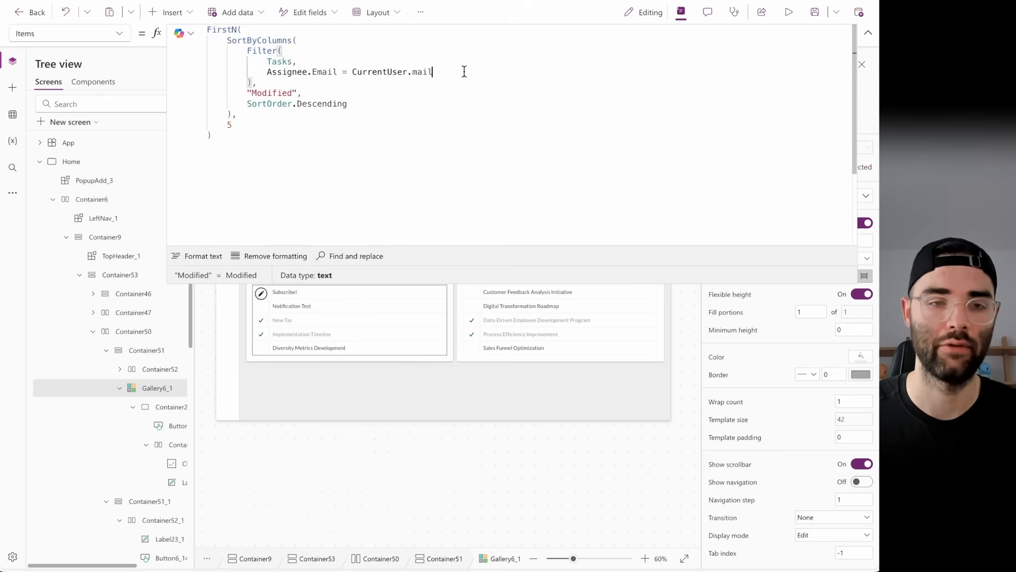
double_click(453, 75)
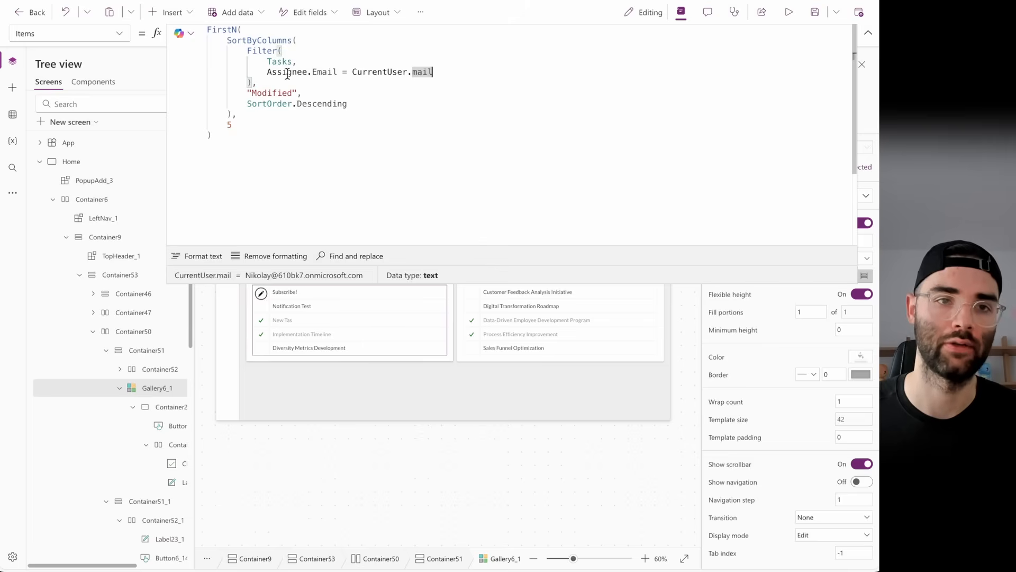
click(868, 33)
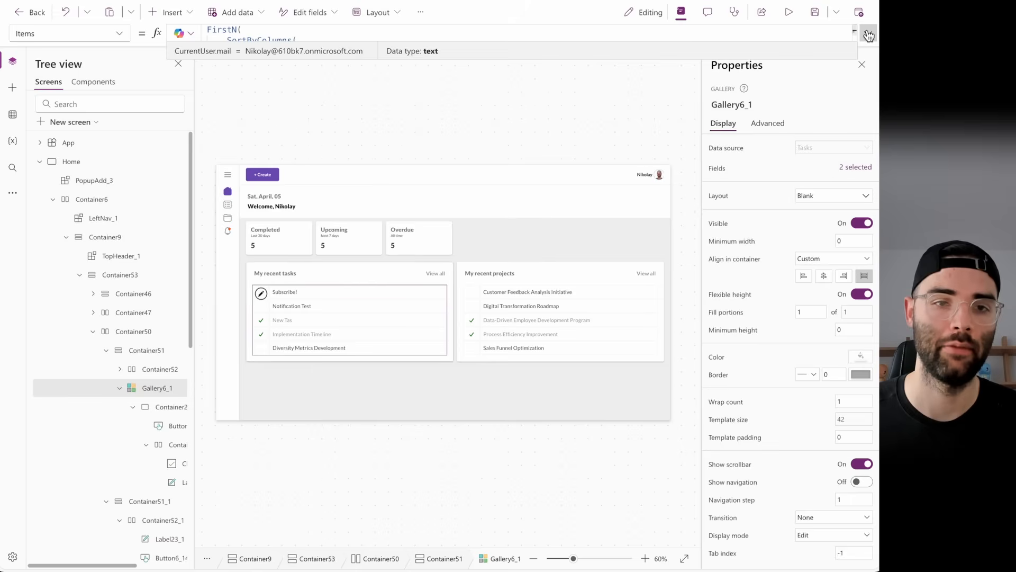
- In the recent projects gallery's Items formula, start a Filter( function around the Projects source, with Projects indented inside it
click(536, 309)
click(868, 33)
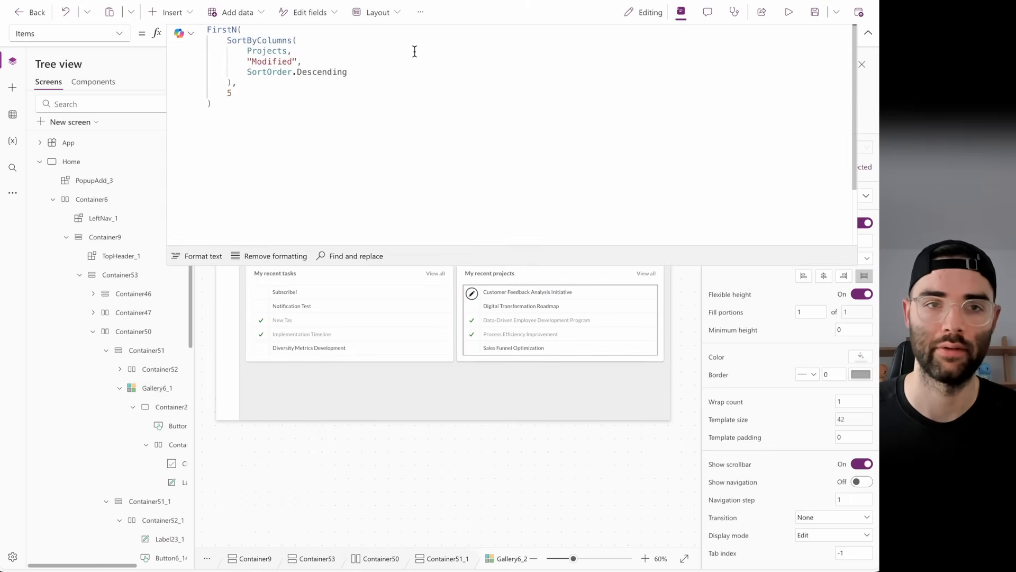
click(305, 41)
key(Return)
text(Fil)
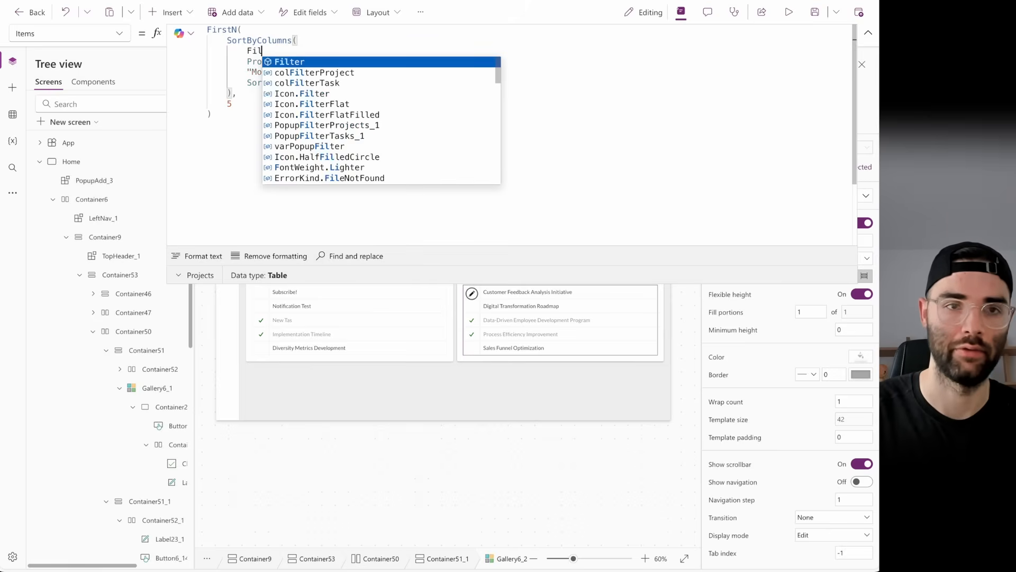
text(ter()
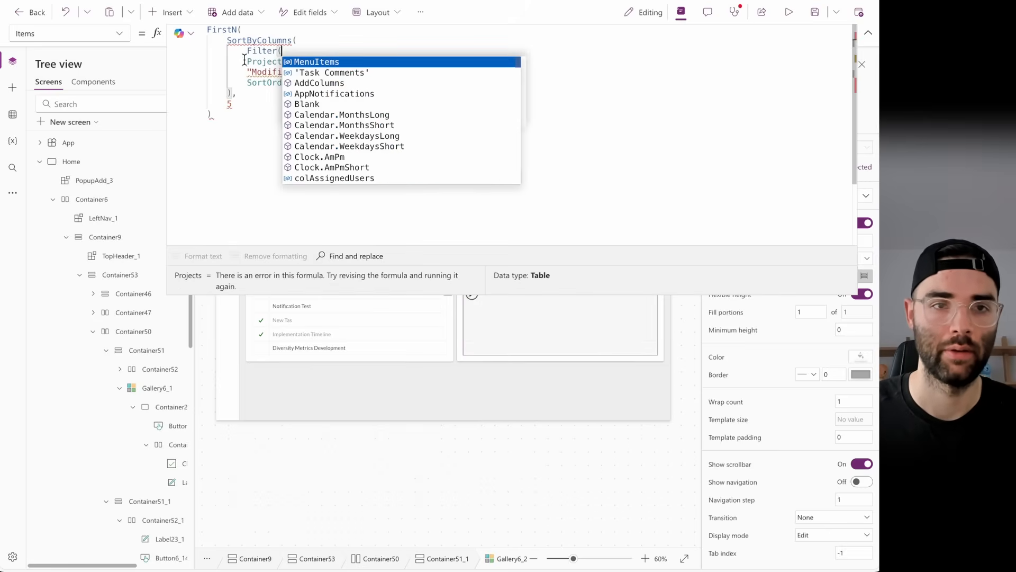
click(245, 61)
key(Tab)
click(315, 61)
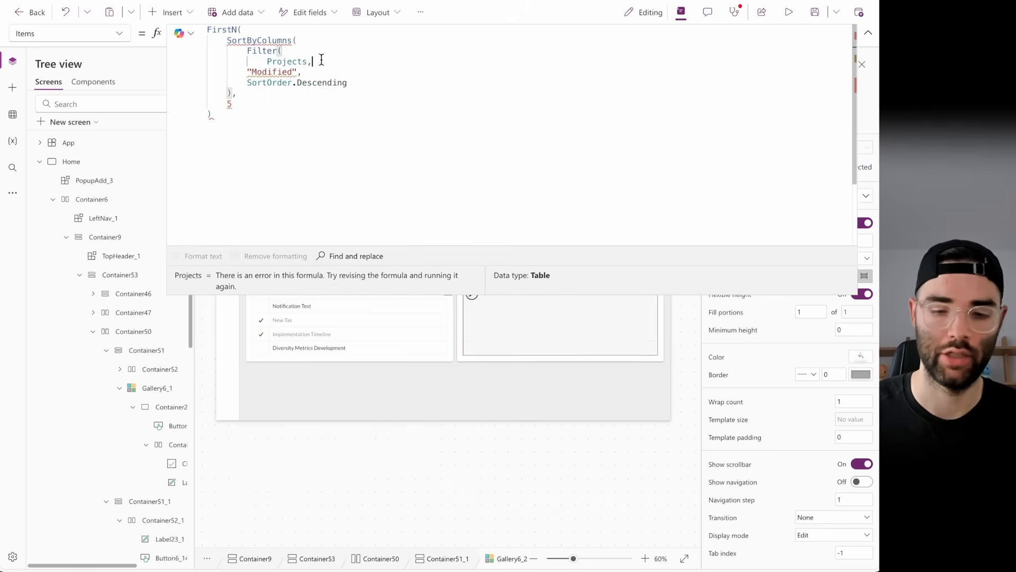
- Complete the recent projects Filter with the condition Assignee.Email = CurrentUser.mail and close it before the "Modified" sort column
key(Return)
text(Assignee)
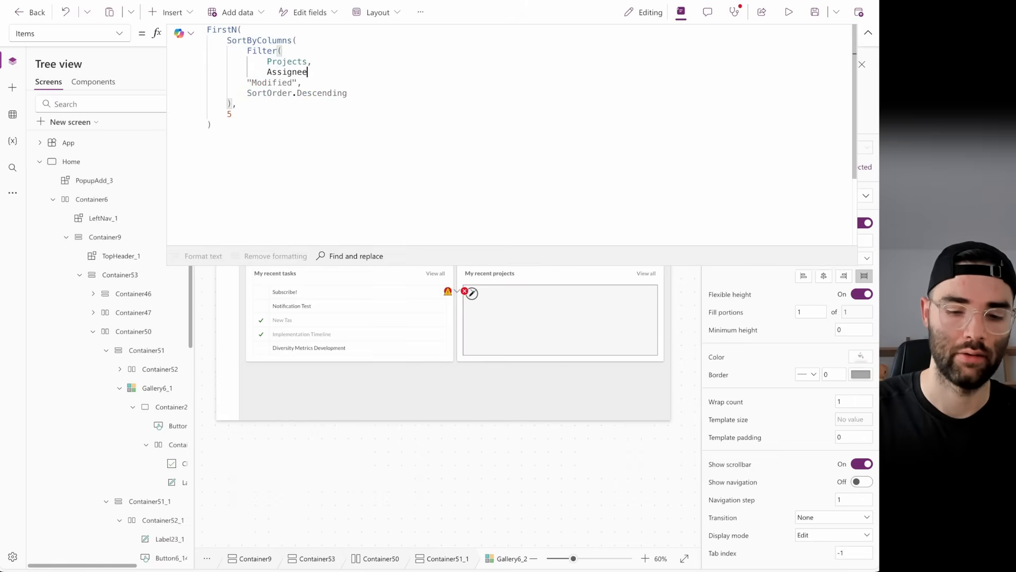
text(.Email = )
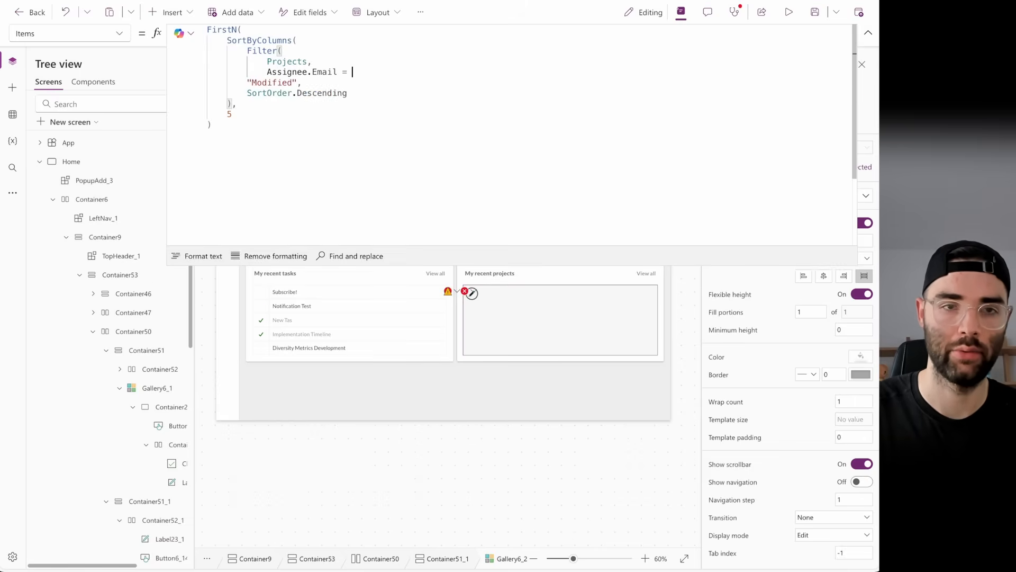
text(CurrentUser.mail)
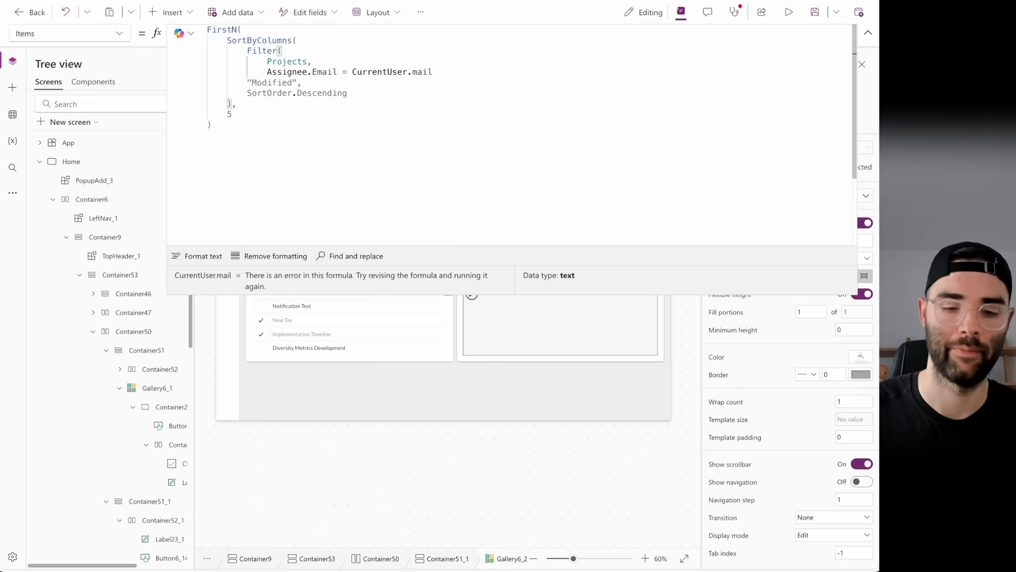
key(Return)
text(),)
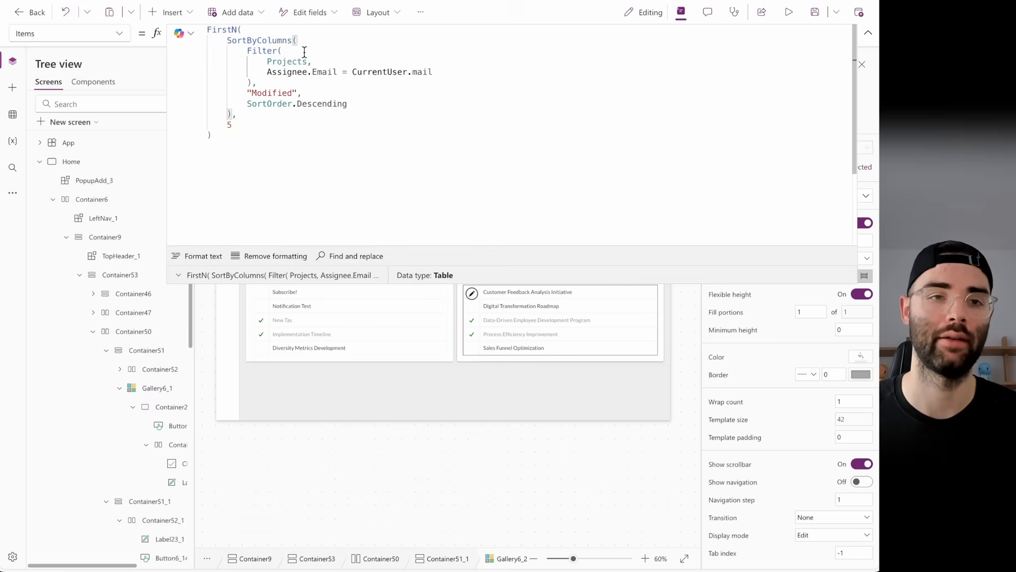
click(868, 33)
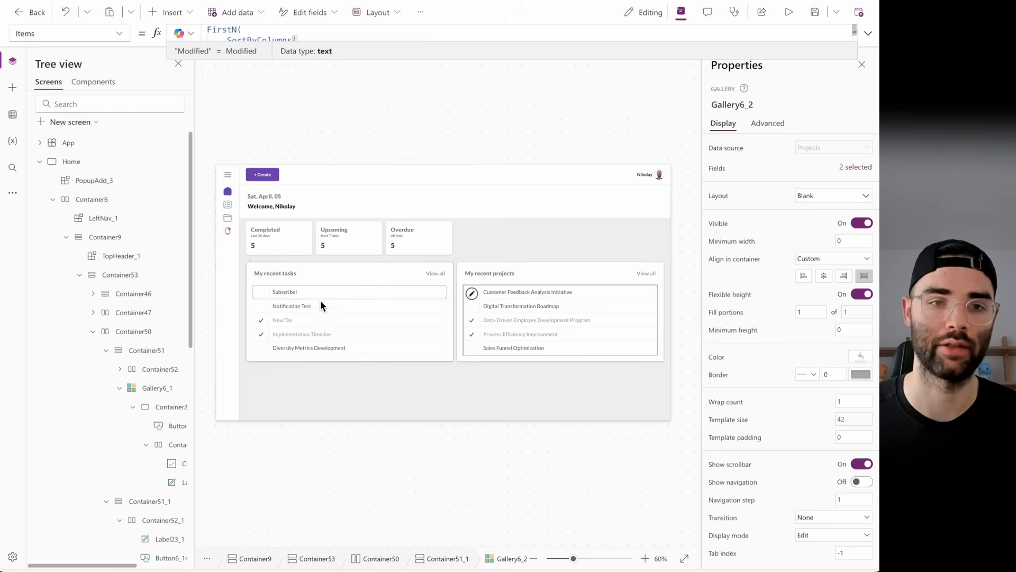
- Replace the Completed card's number text with the start of a formula: Filter(Tasks, Assignee.Email = CurrentUser.mail
click(264, 244)
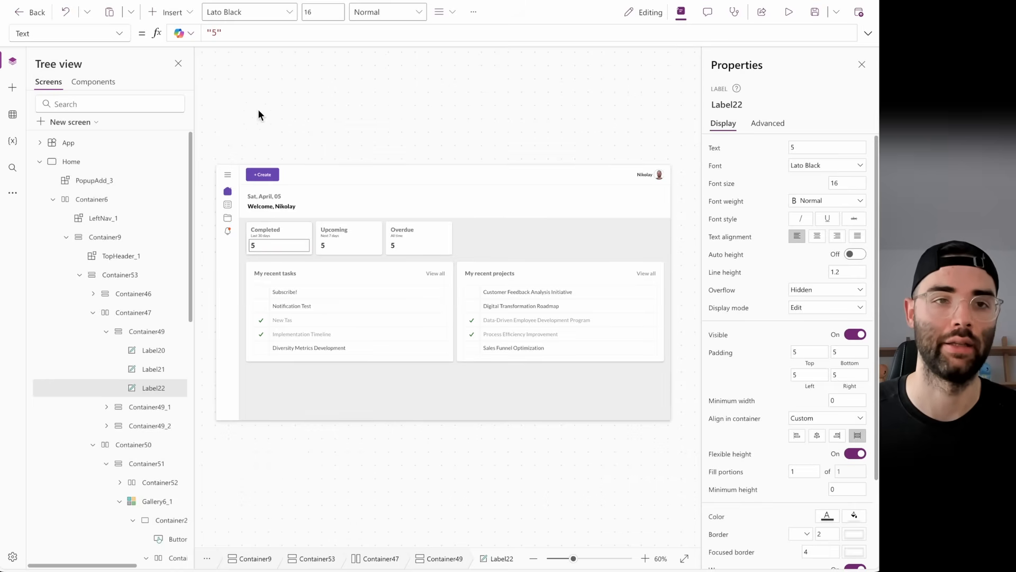
click(225, 31)
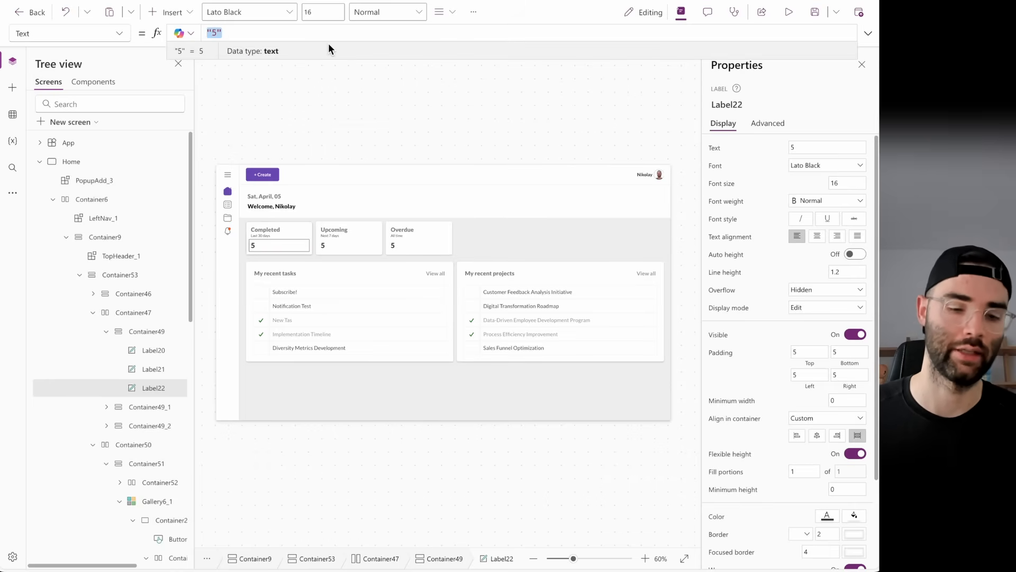
text(Filter()
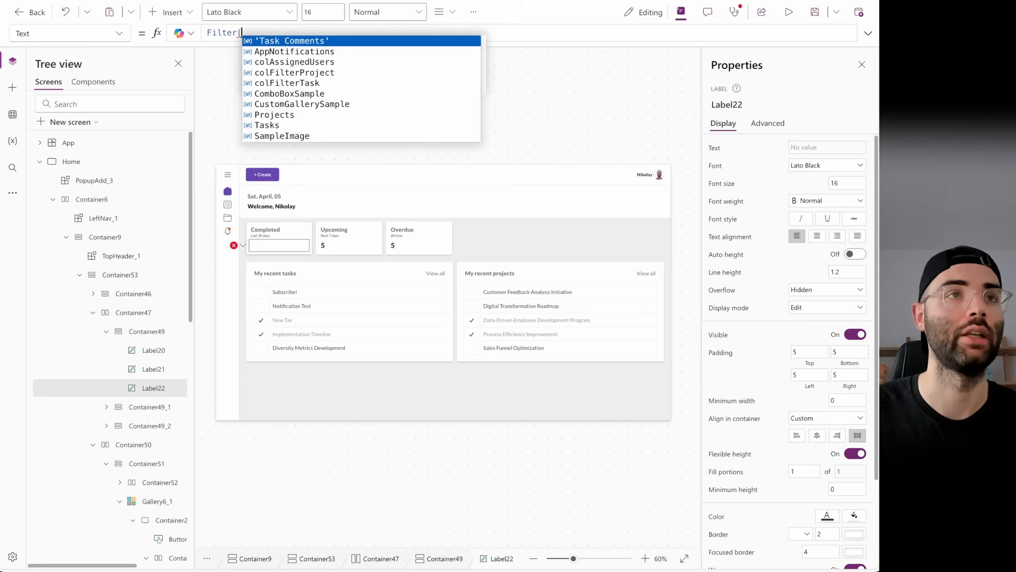
text(Tas)
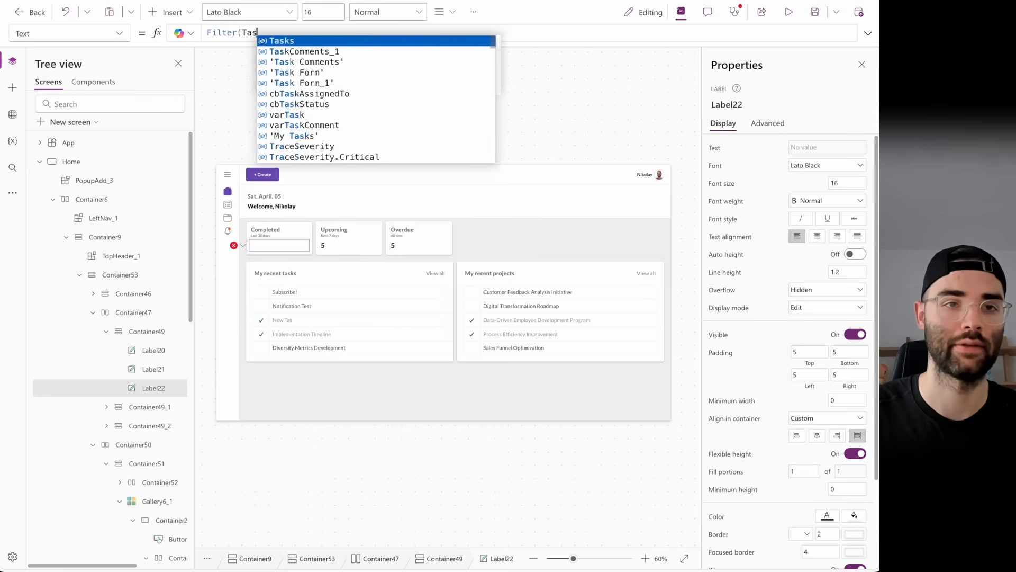
text(ks, A)
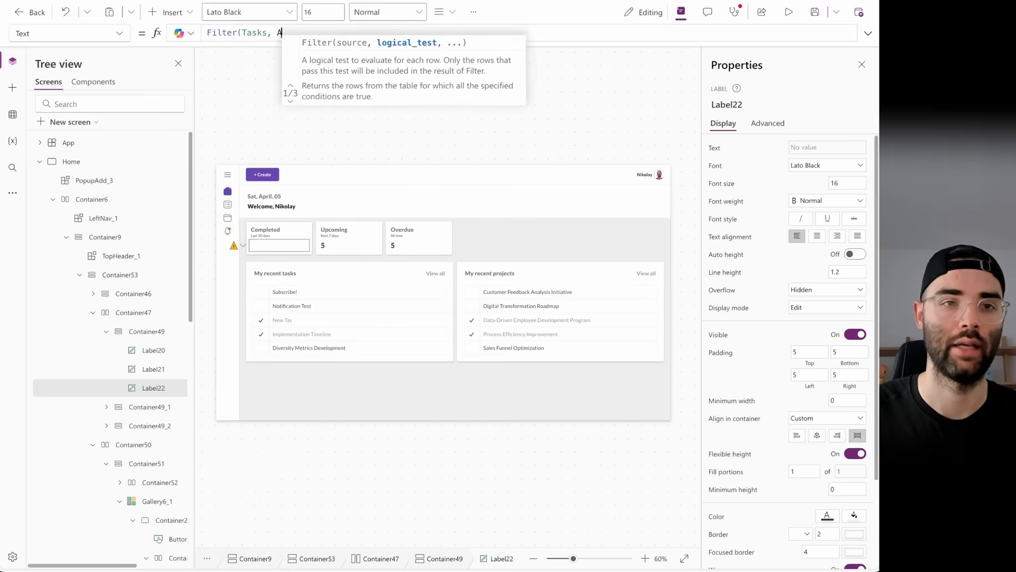
text(ssignee.)
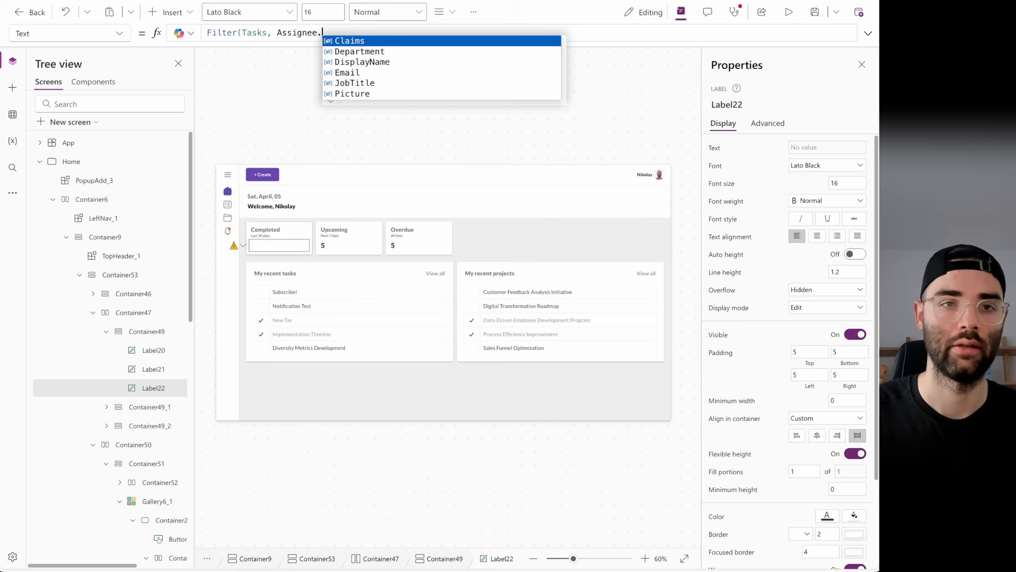
text(Email = Cur)
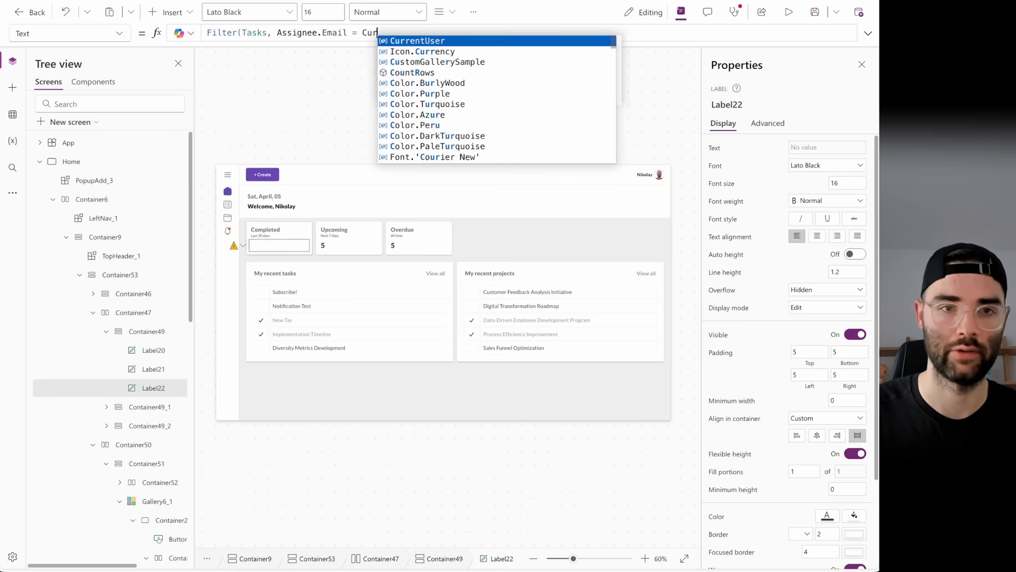
text(rentUser.mail)
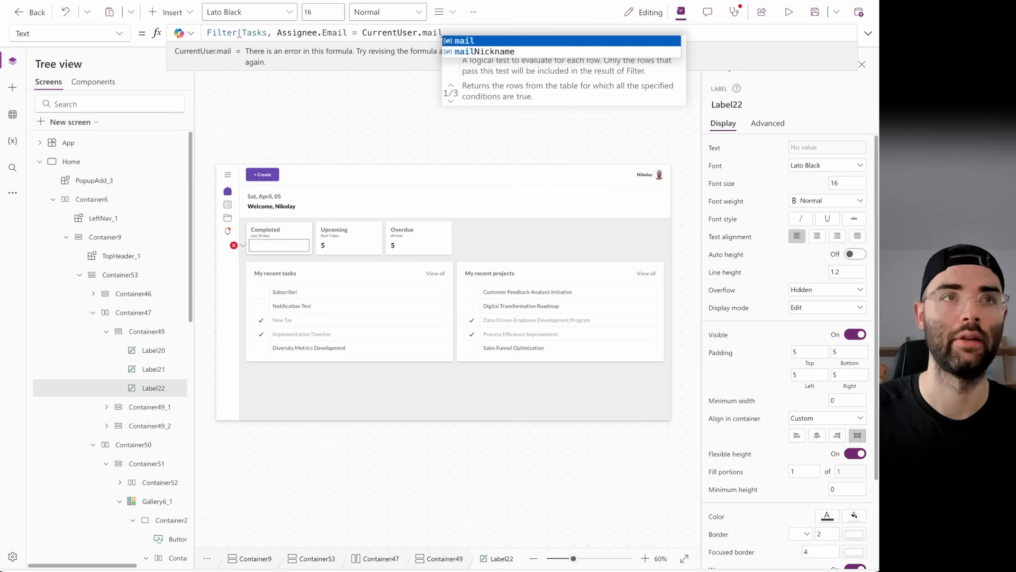
- Add the condition Status.Value = "Completed" to the Completed card's Filter formula, followed by a comma
text(, Stat)
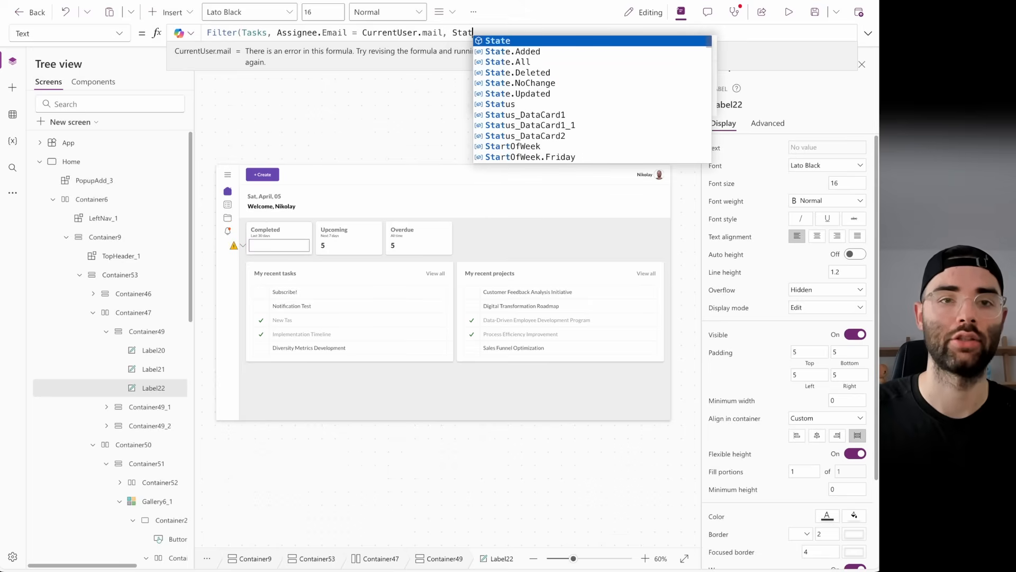
text(us.Value )
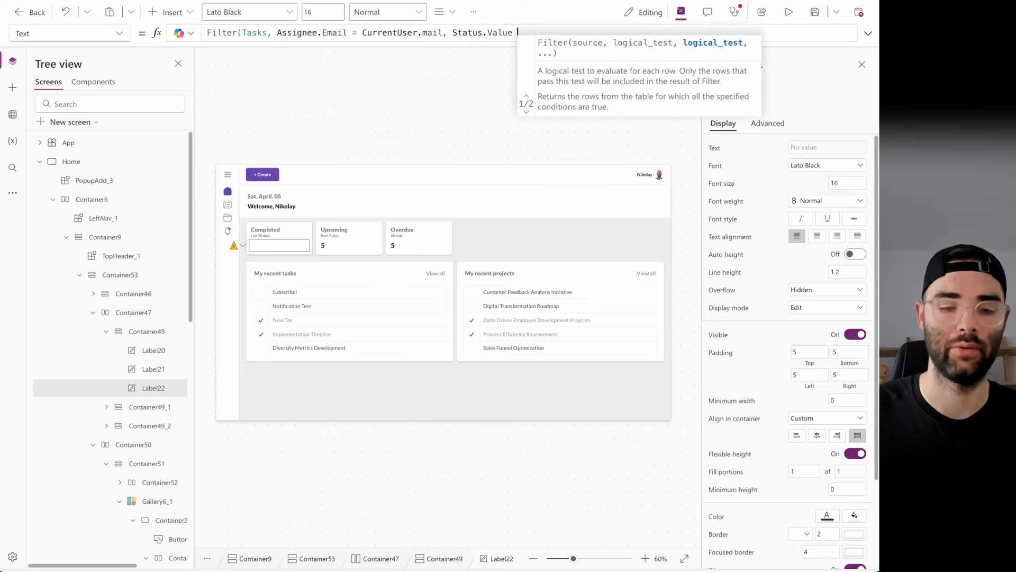
text(= ")
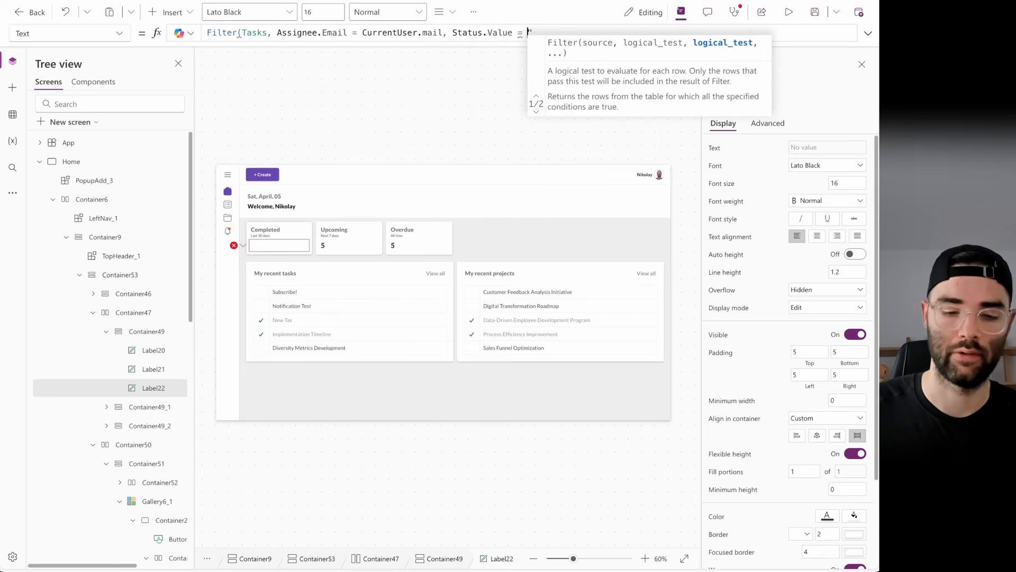
text(Compl)
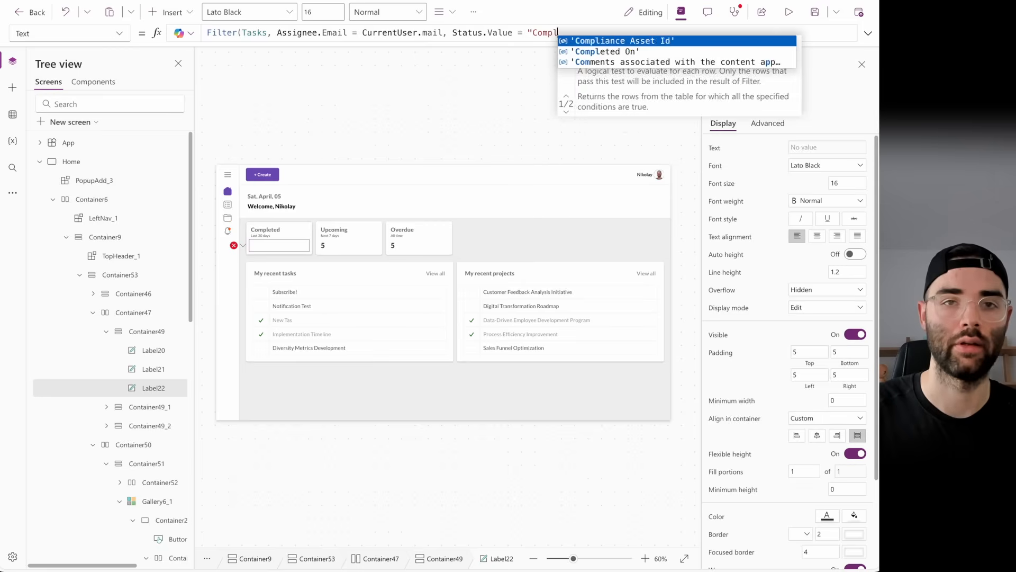
text(eted")
text(,)
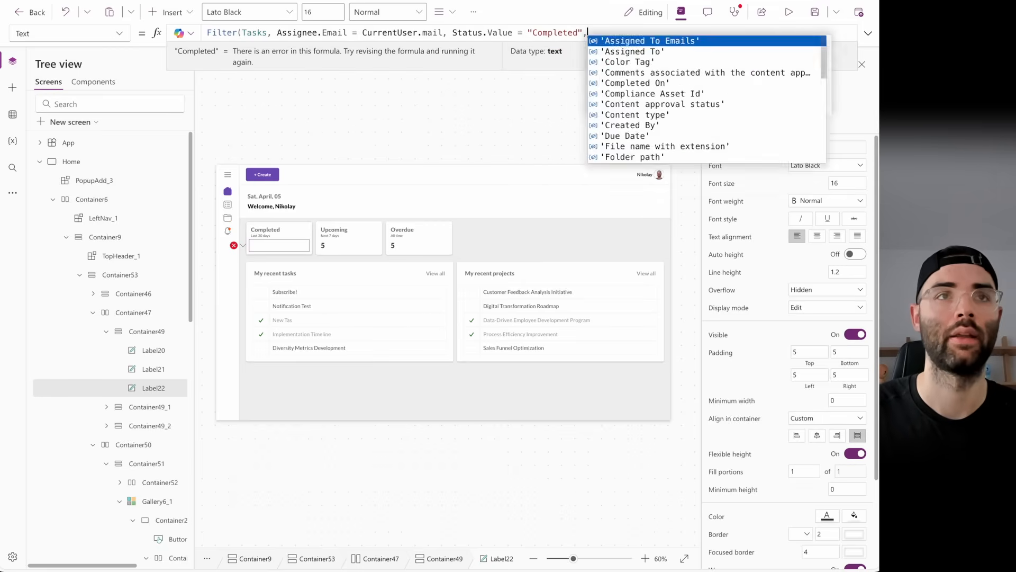
- Begin a third condition in the Completed card's Filter that compares the date column: 'Completed On' >= DateAdd(
text( Comple)
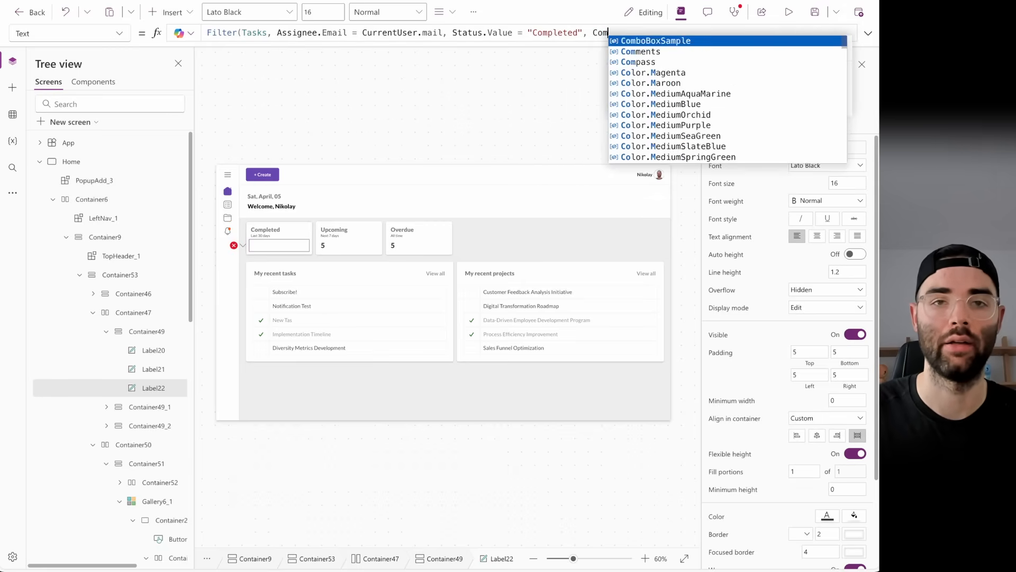
key(Tab)
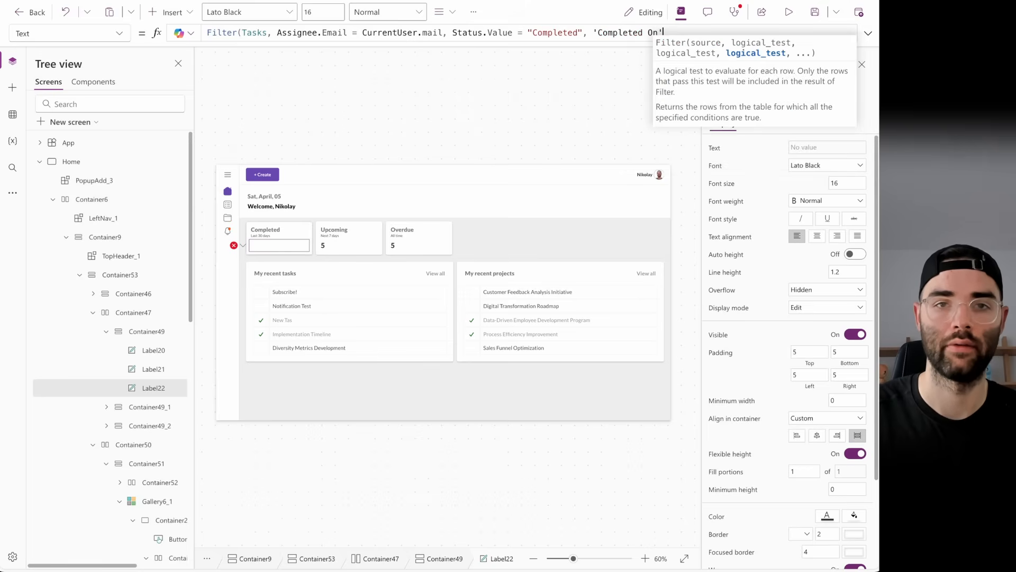
text(>)
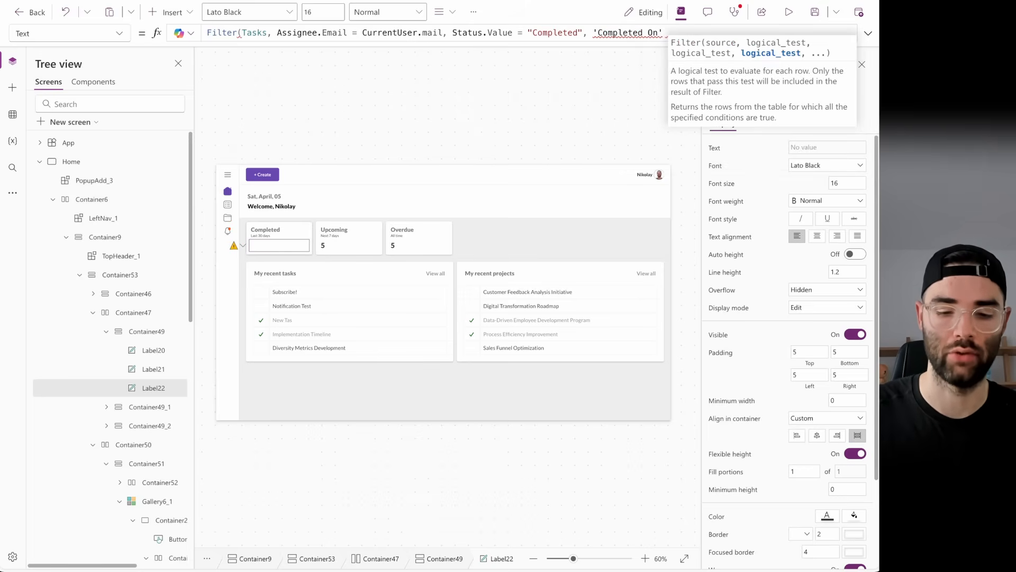
text(=)
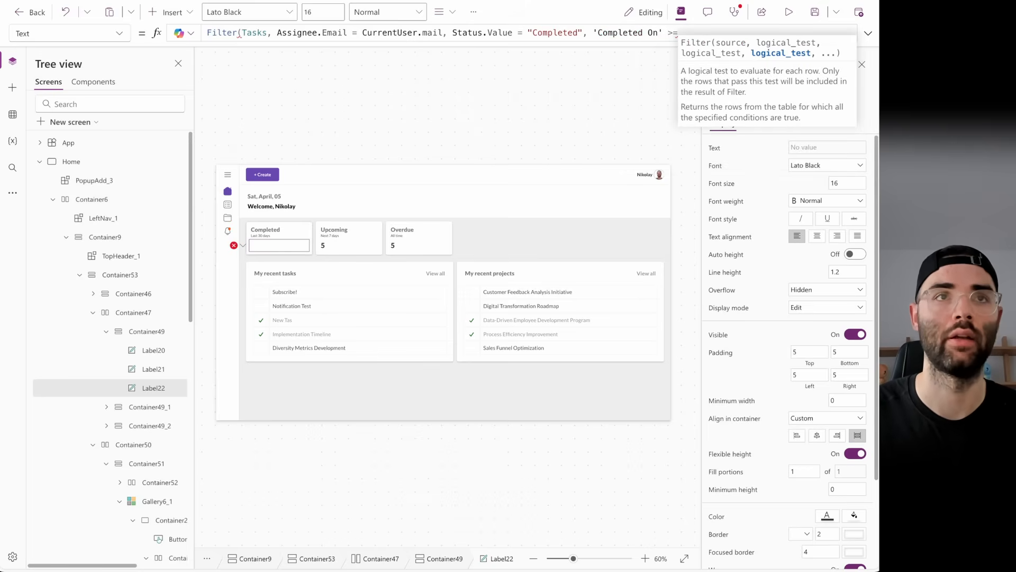
text( DateAdd)
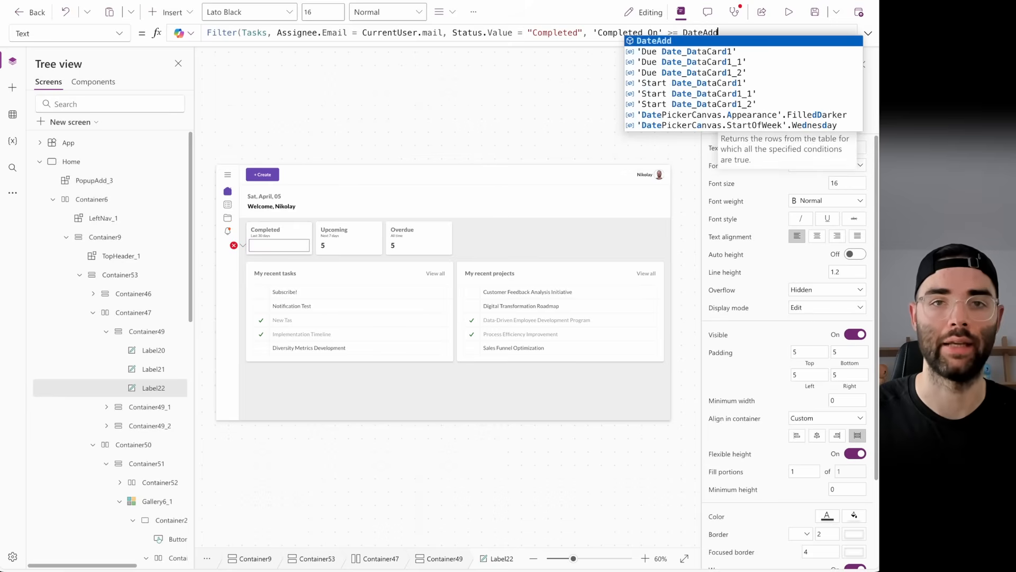
text(()
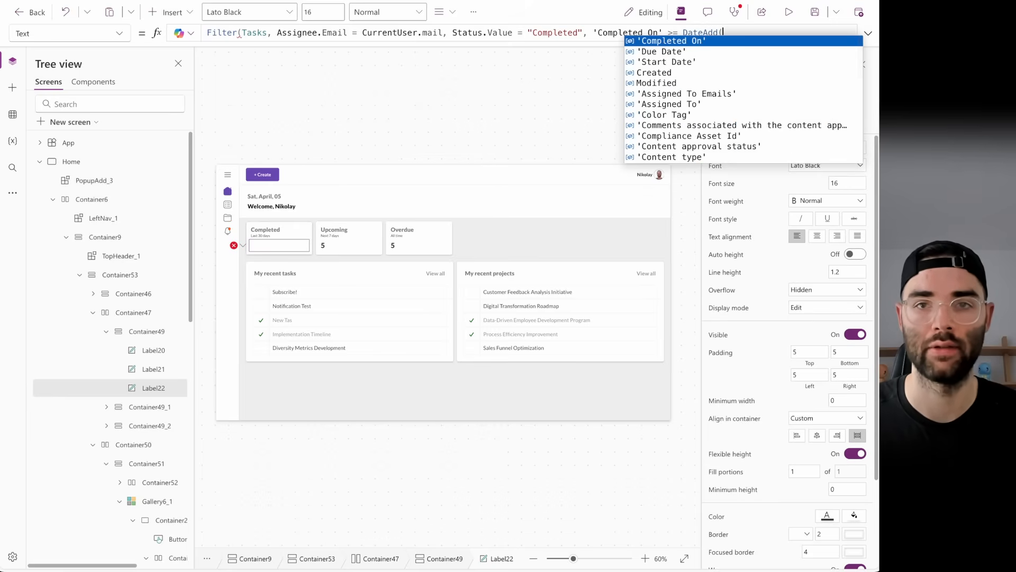
- Fill in the DateAdd arguments as Today(), -30, TimeUnit.Days and close both the DateAdd and Filter functions
click(868, 33)
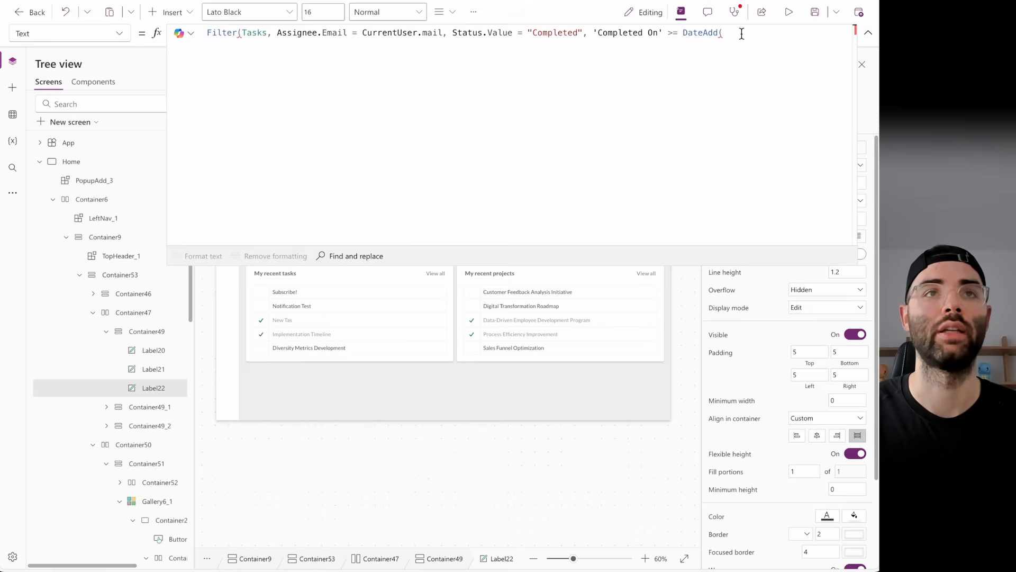
text(Today)
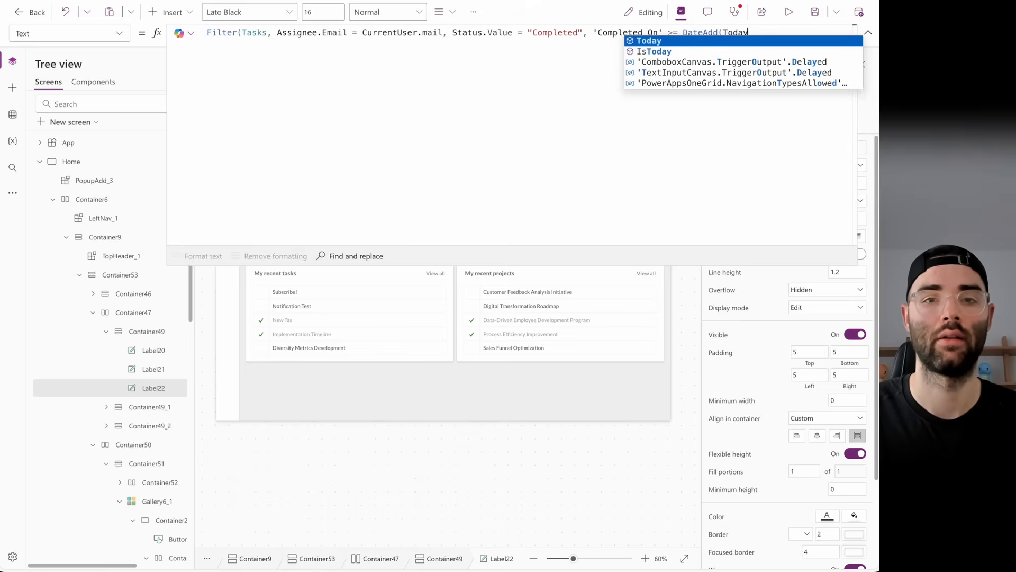
text((), )
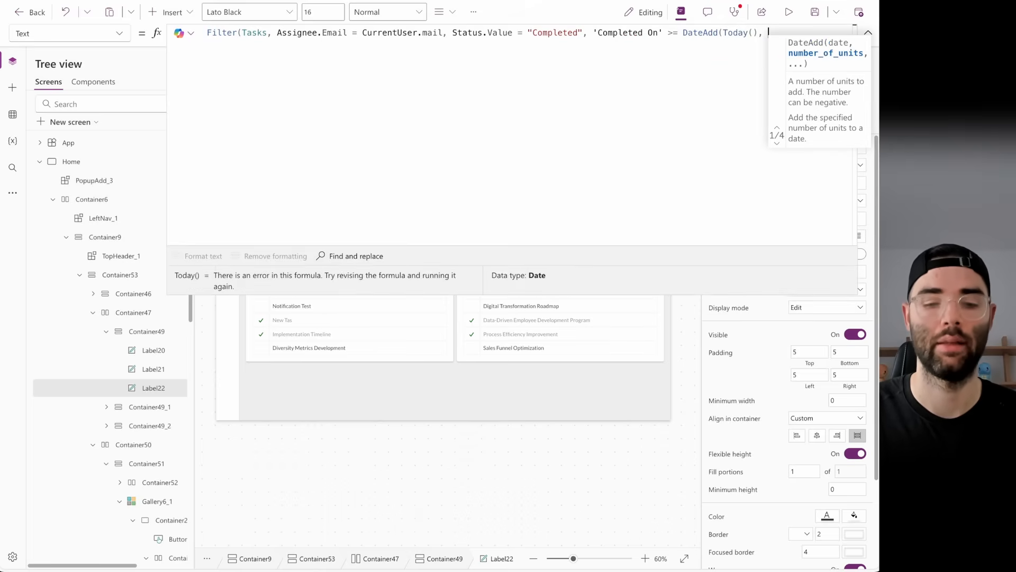
text(-30)
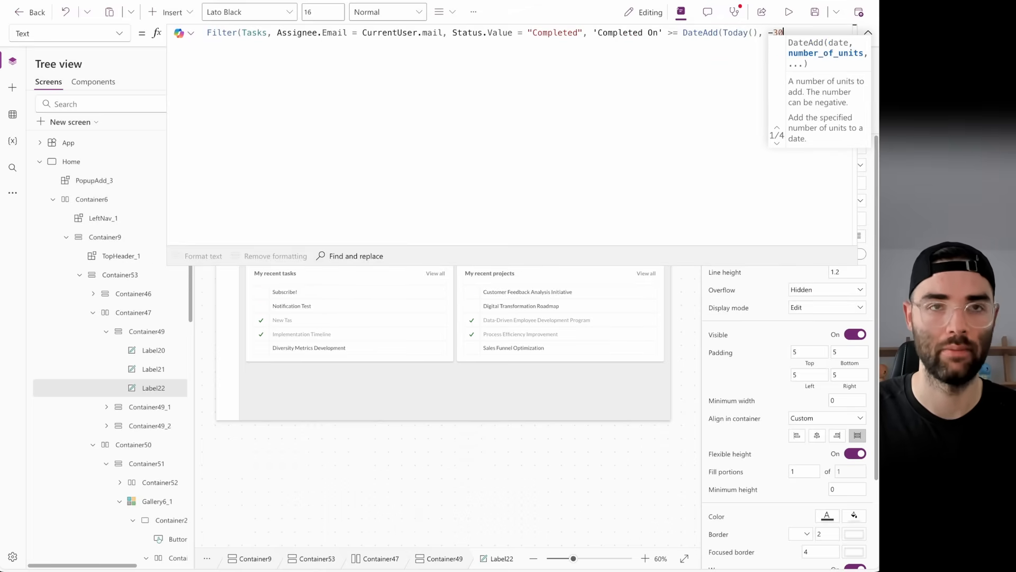
text(, TImeU)
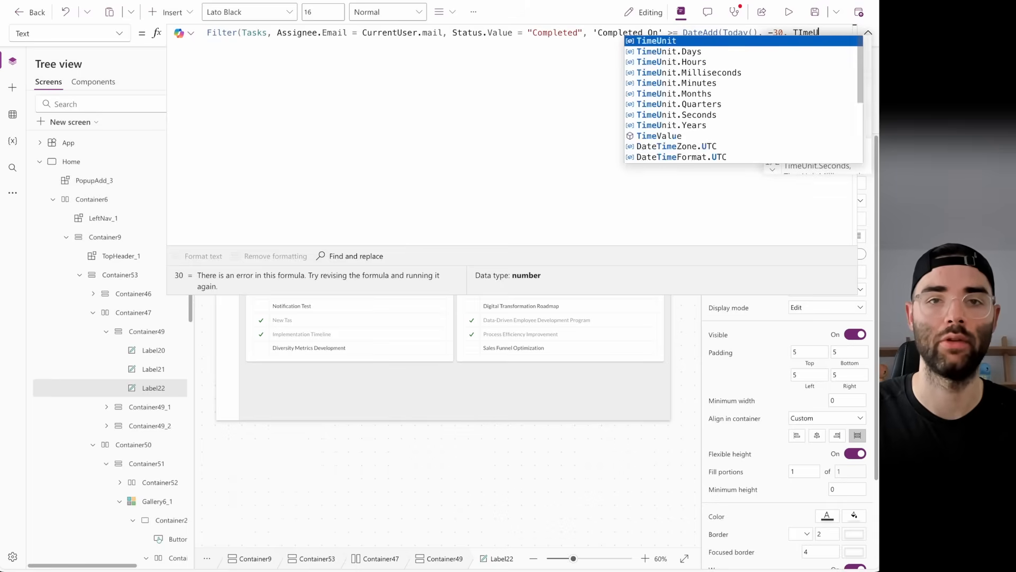
text(nit.Days)
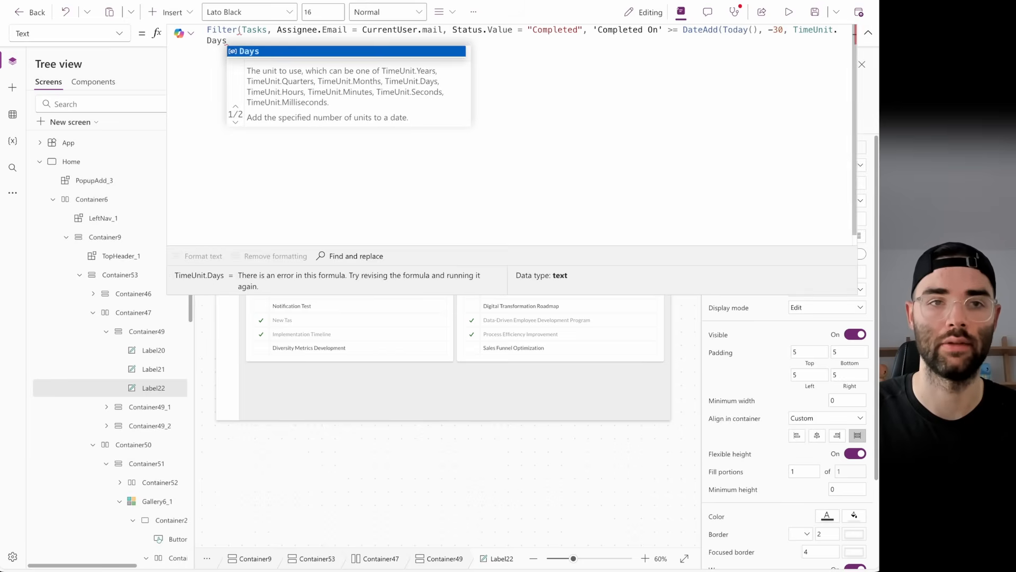
text())
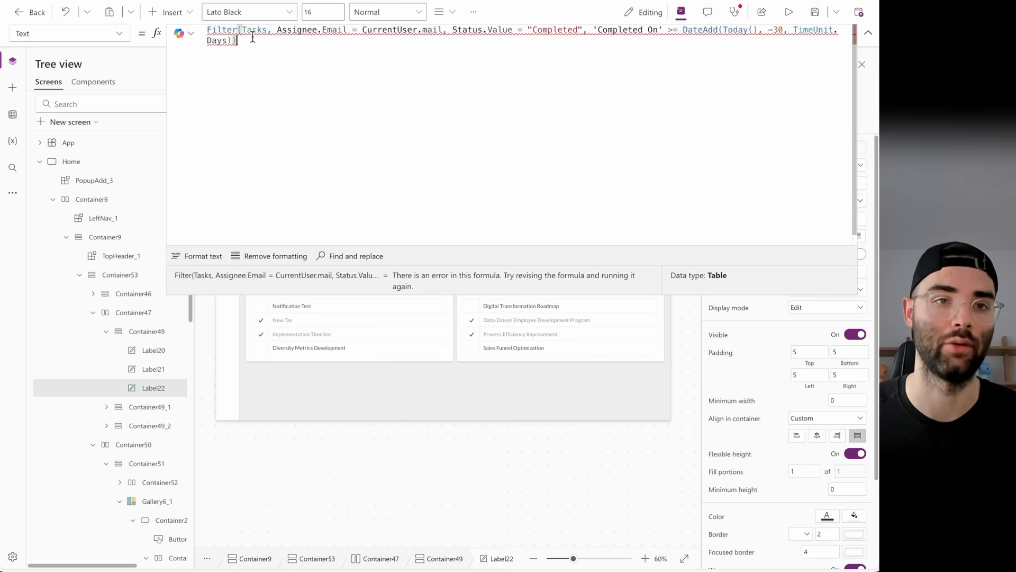
- Wrap the Completed card's Filter formula in CountRows( ) and format the formula text across multiple lines
click(208, 30)
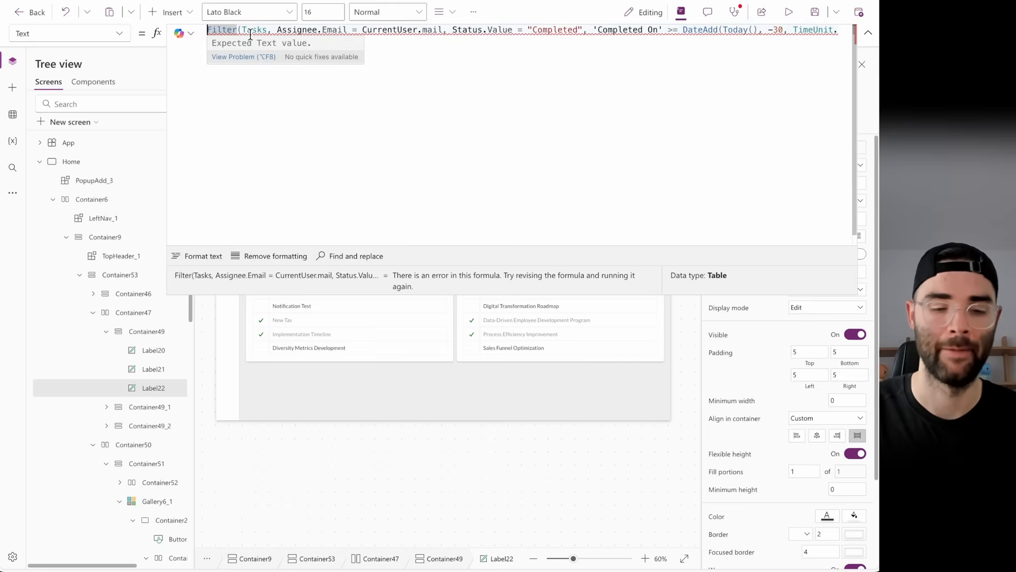
text(CountRows)
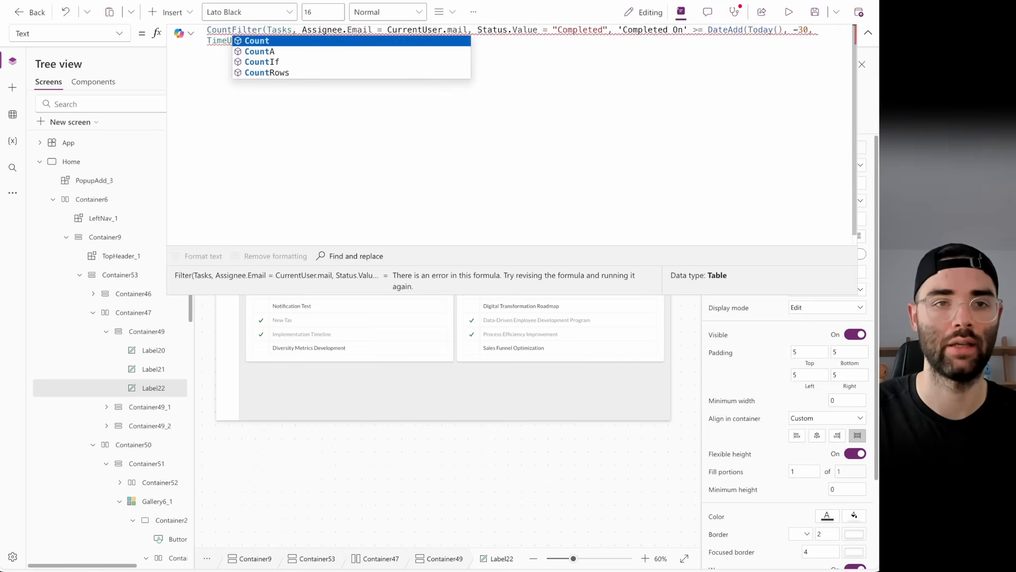
text(()
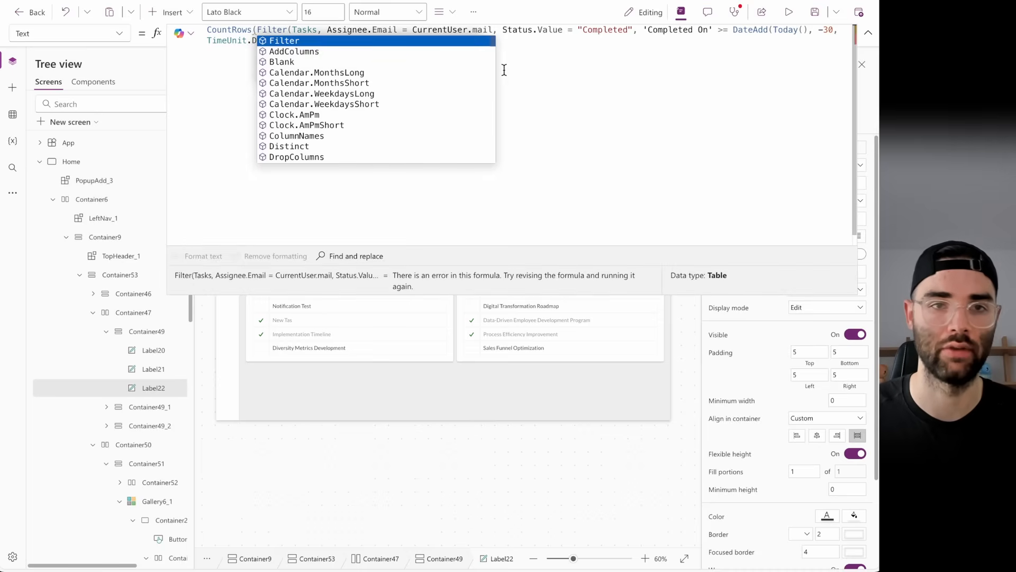
click(574, 85)
text()))
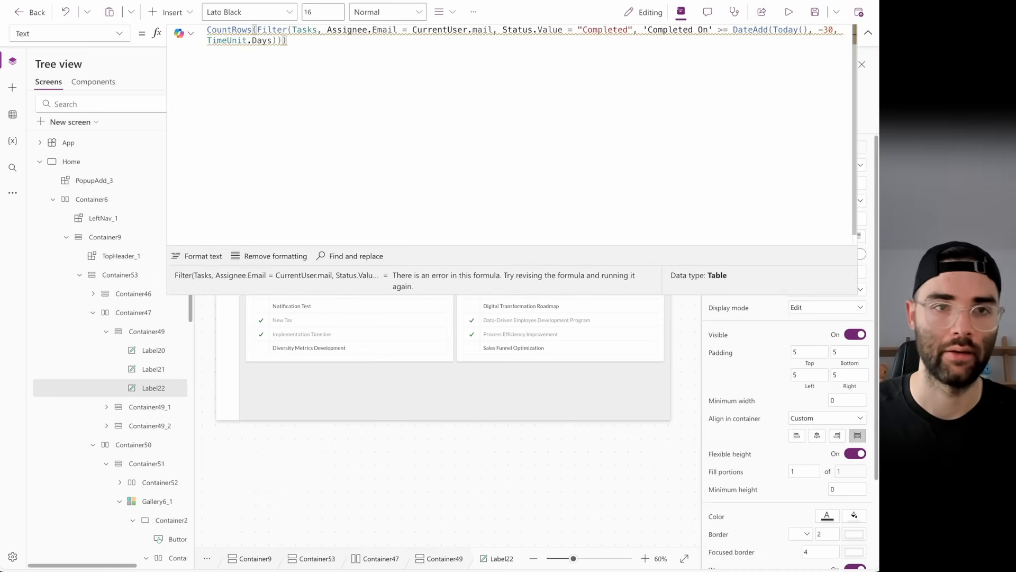
click(206, 256)
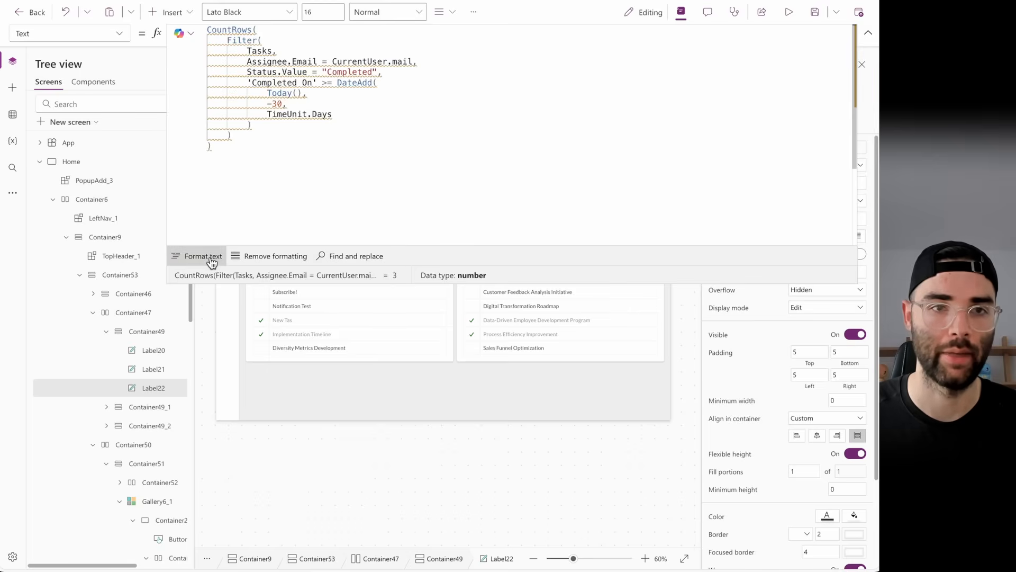
click(350, 151)
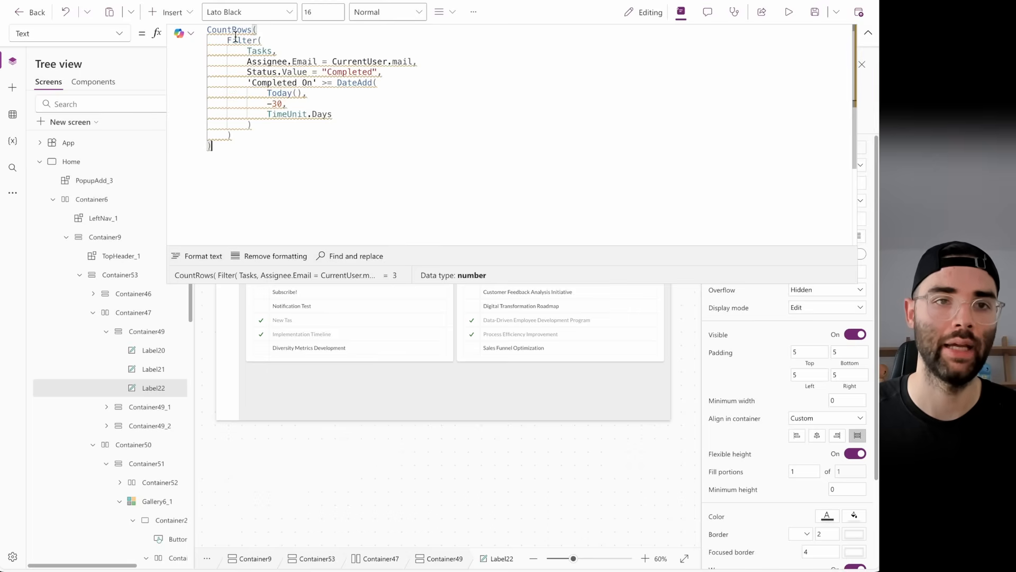
click(868, 32)
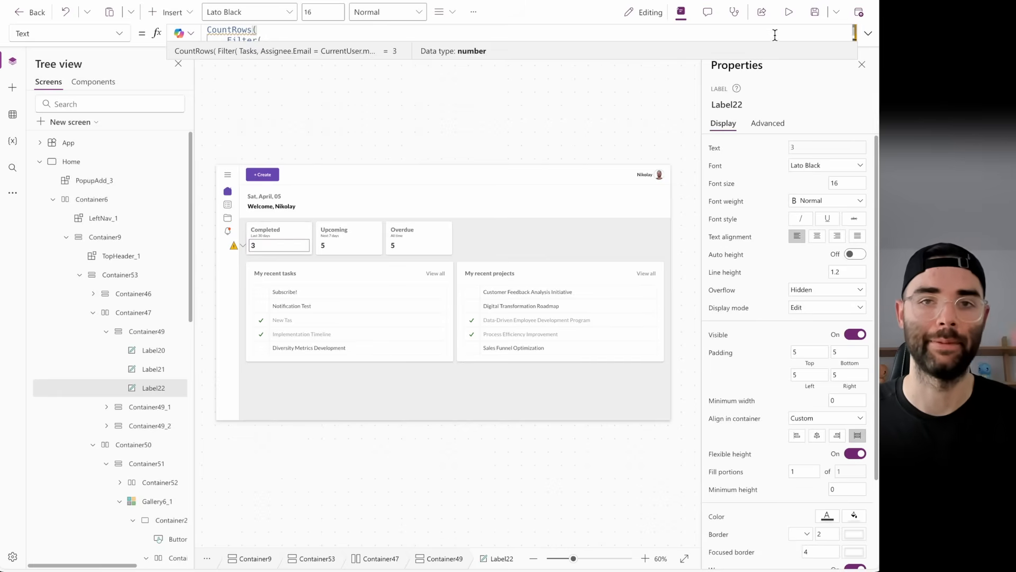
- Examine the delegation warning on the Completed card's CountRows and Filter formula
click(868, 33)
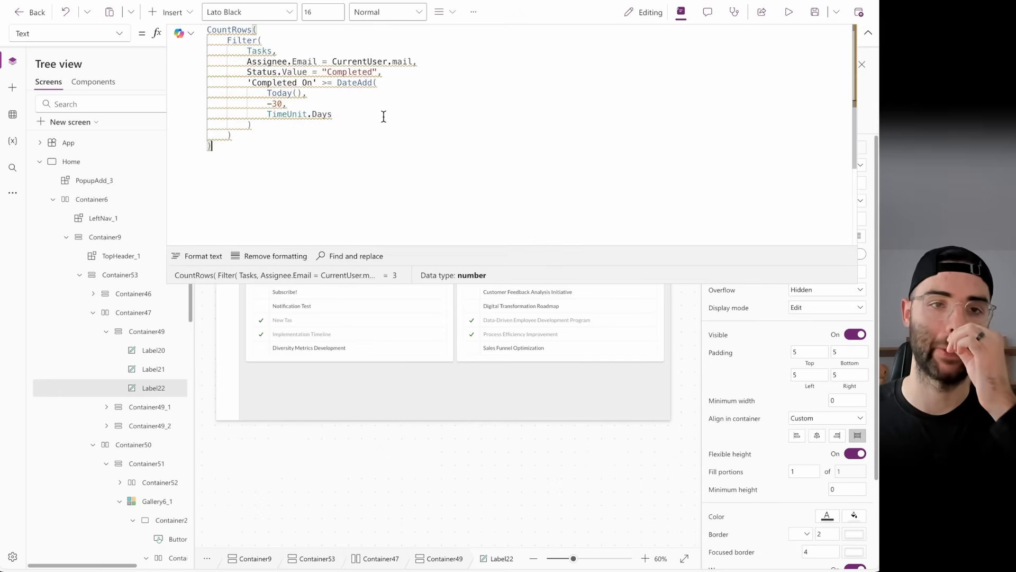
mouse_move(236, 70)
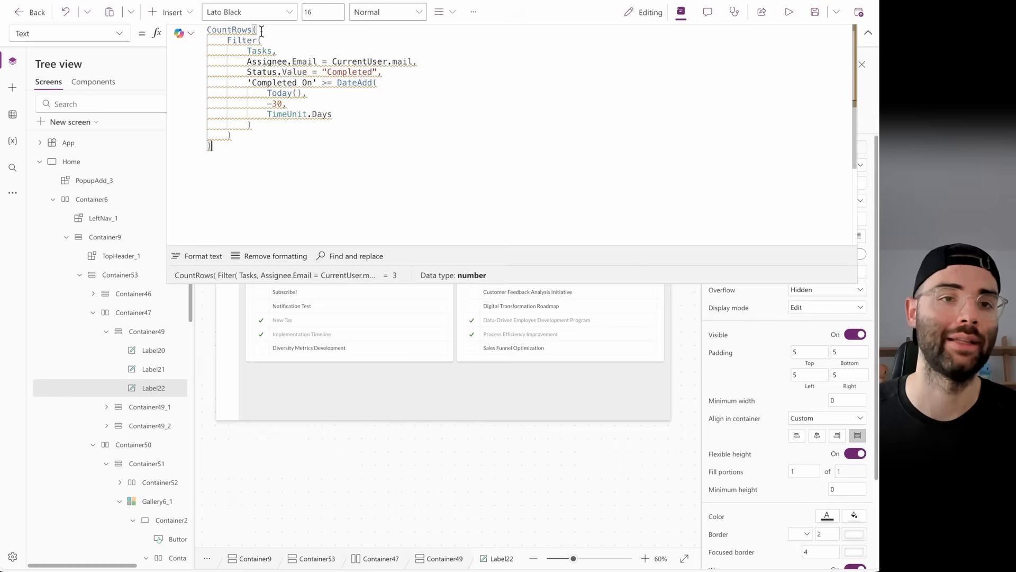
click(253, 137)
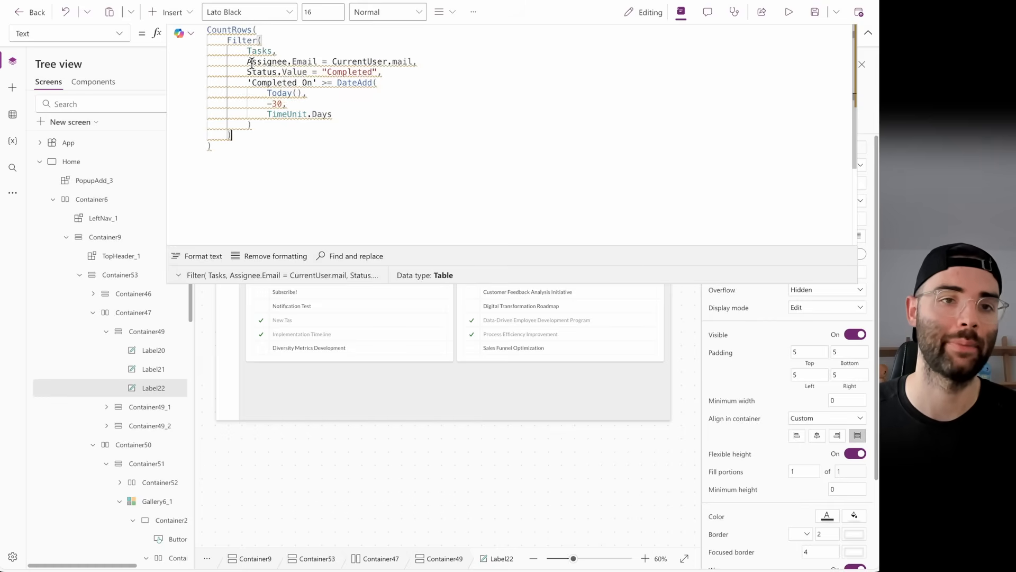
click(352, 47)
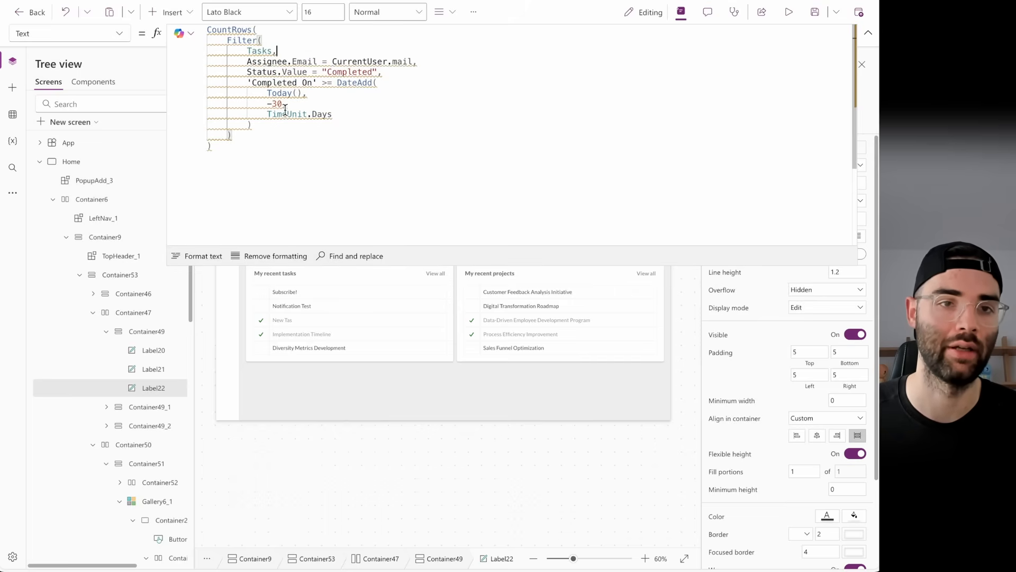
mouse_move(277, 92)
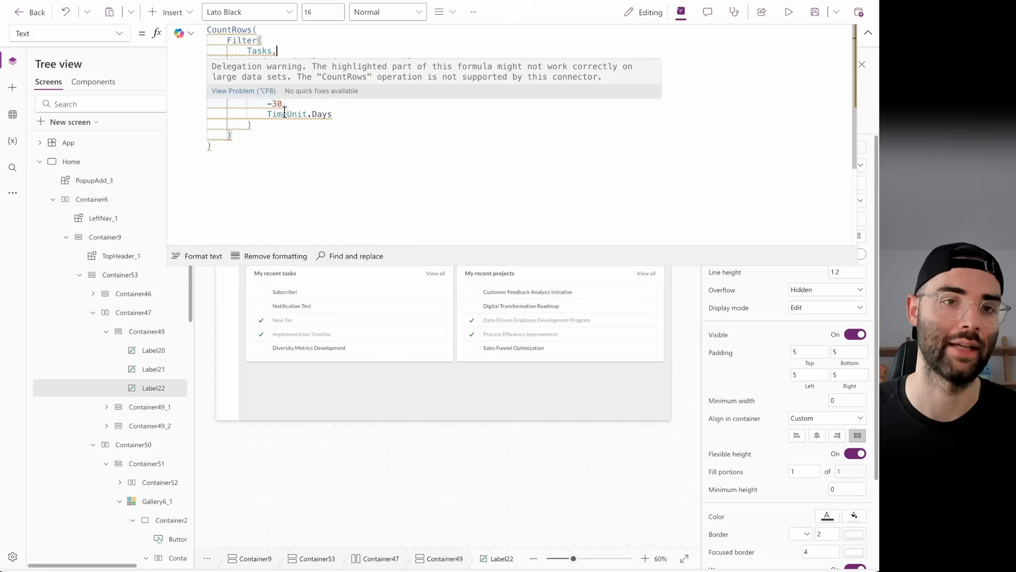
click(256, 136)
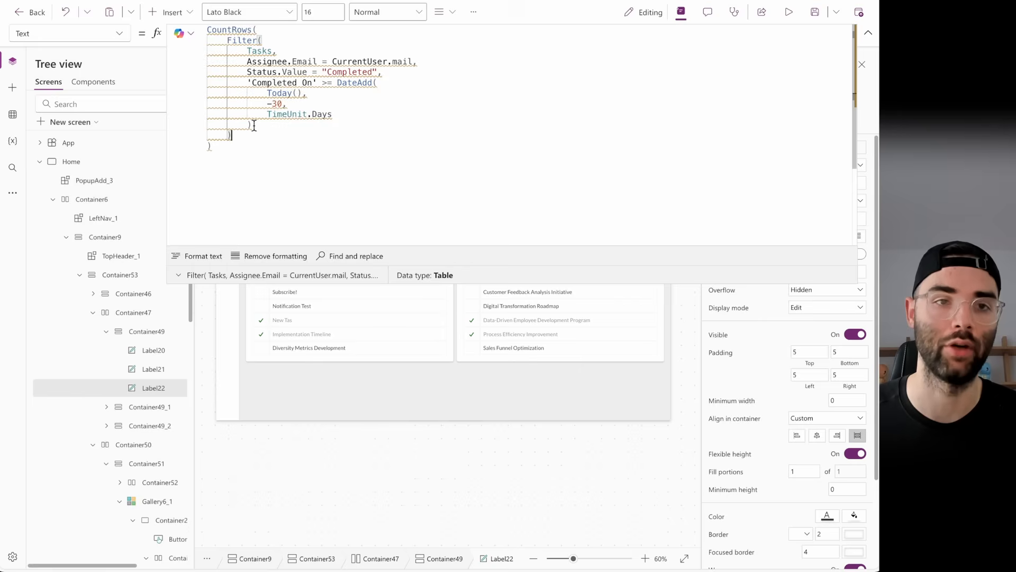
mouse_move(254, 126)
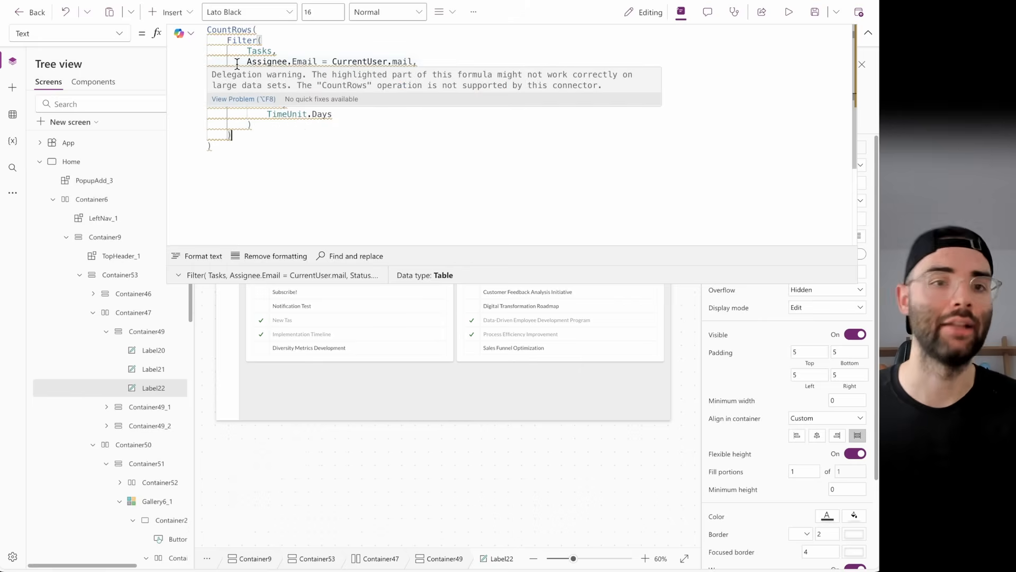
click(870, 37)
- Check the Data row limit in the app's general settings
click(473, 12)
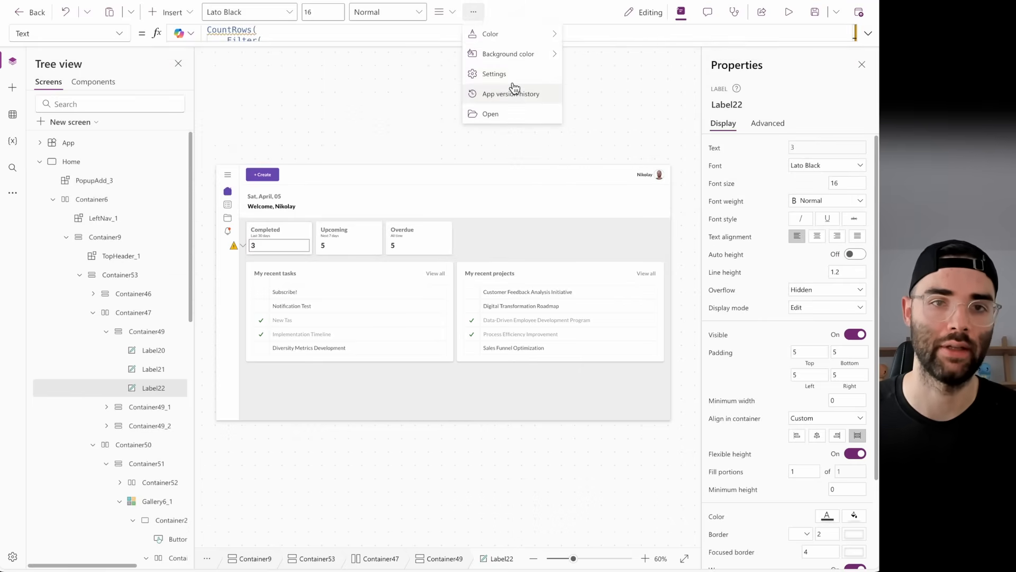
click(507, 75)
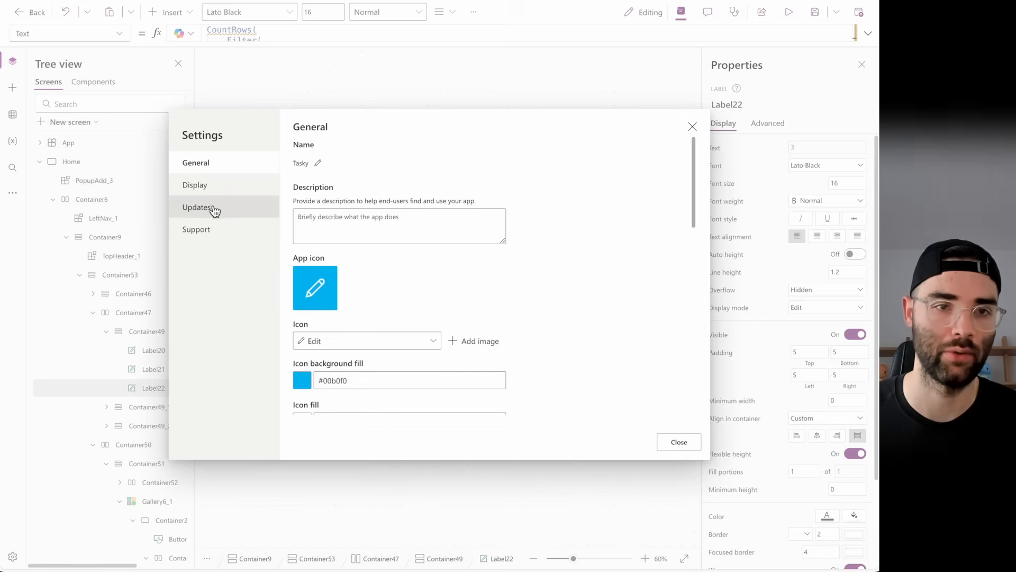
scroll(328, 286, down, 10)
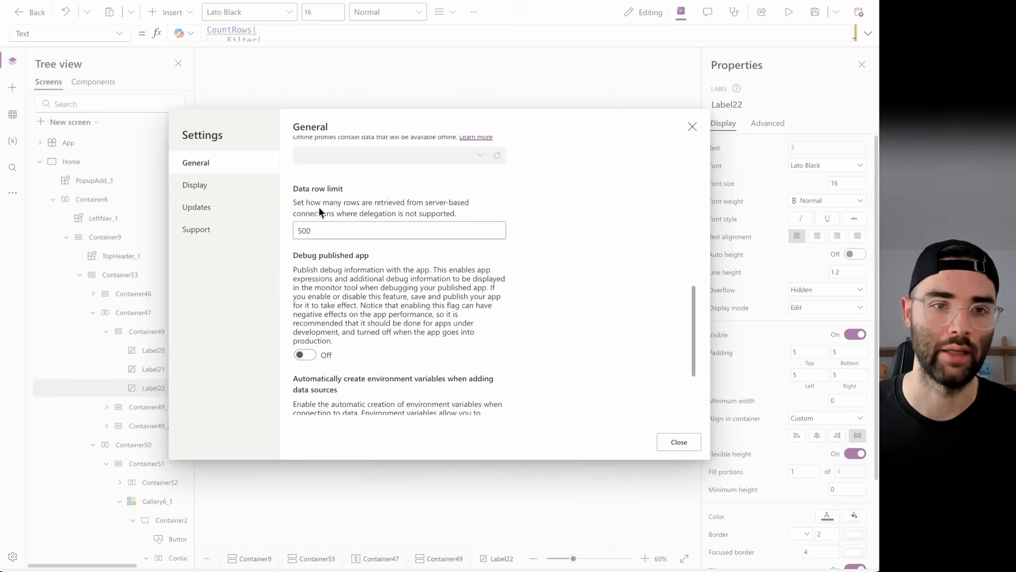
click(322, 230)
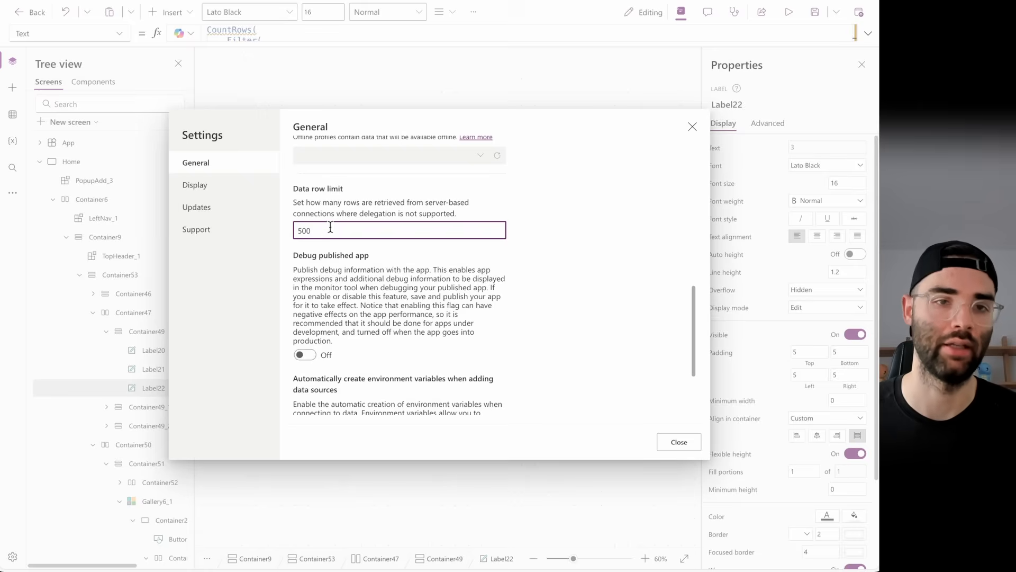
click(677, 442)
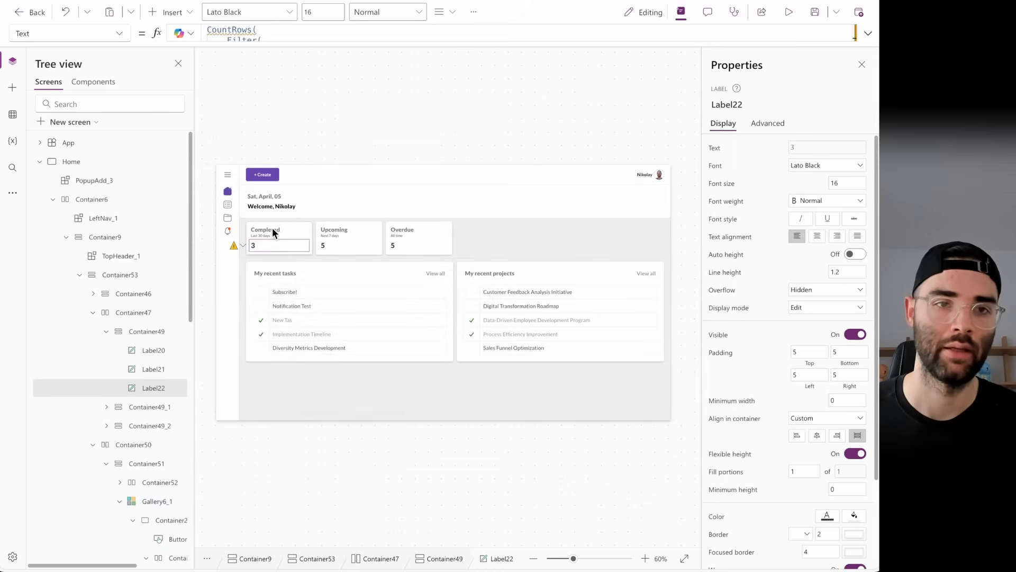
- Highlight the whole Filter expression inside the Completed card's CountRows formula for review
click(868, 33)
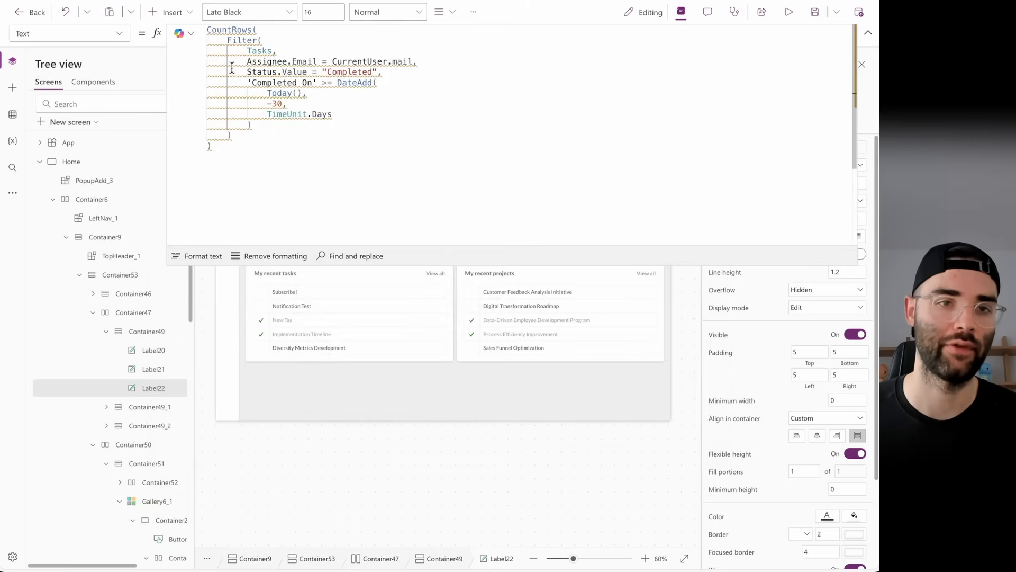
click(264, 25)
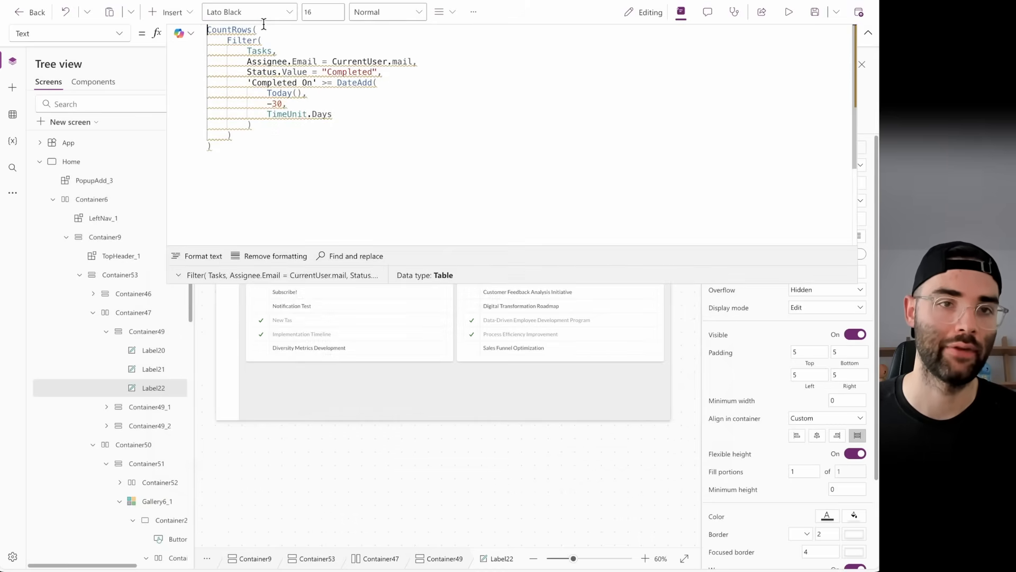
drag(227, 41, 253, 133)
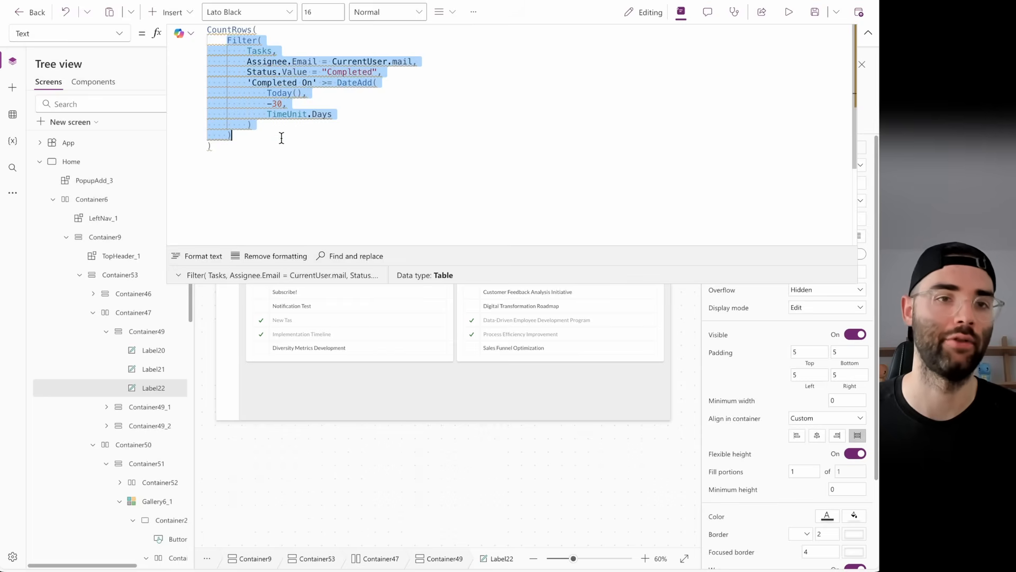
- Replace the Upcoming card's number text with the start of a formula: Filter(Tasks, Assignee.Email = CurrentUser.mail,
click(335, 246)
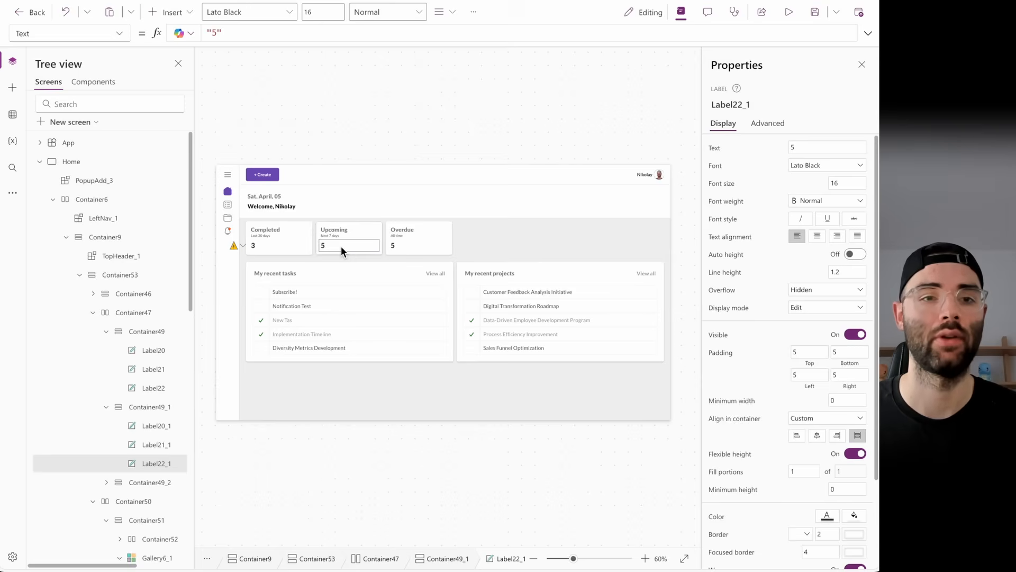
drag(230, 33, 197, 34)
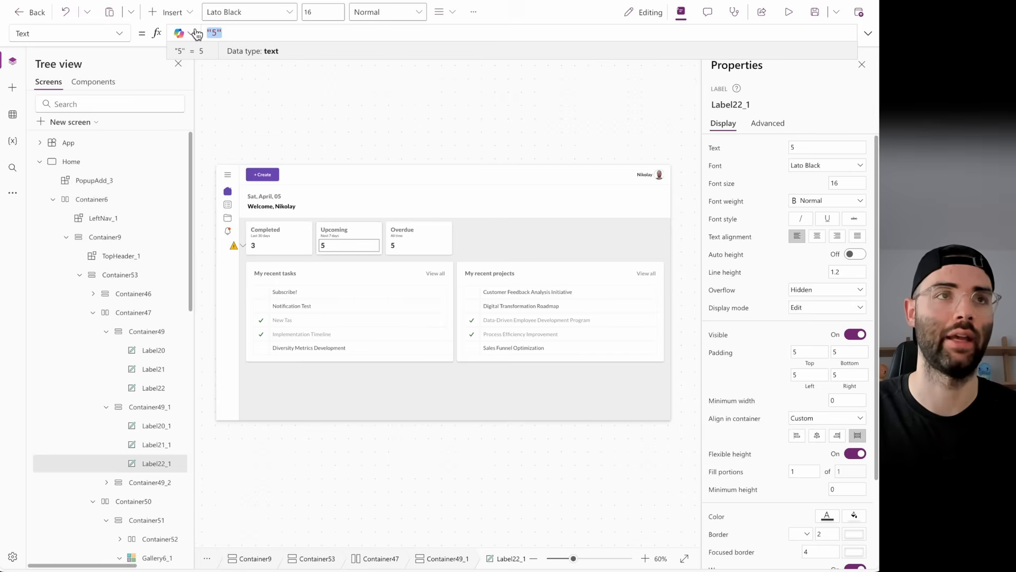
text(Filter()
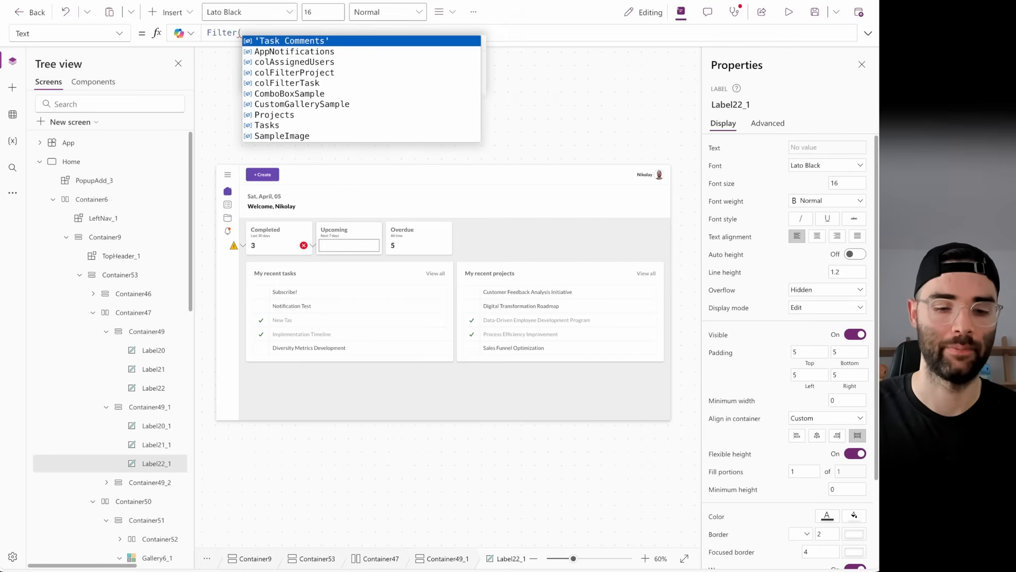
text(Tasks,)
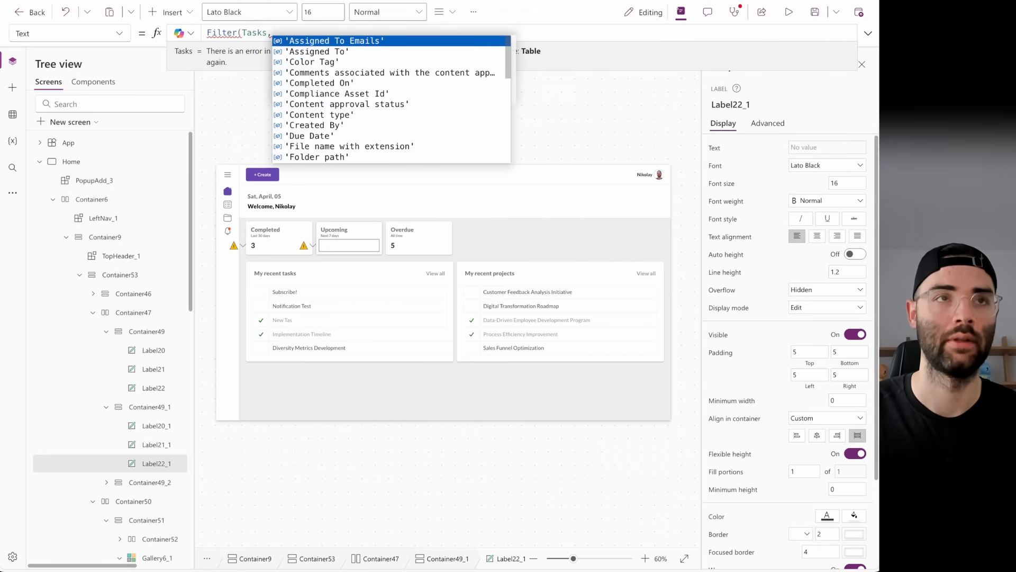
text( Assignee)
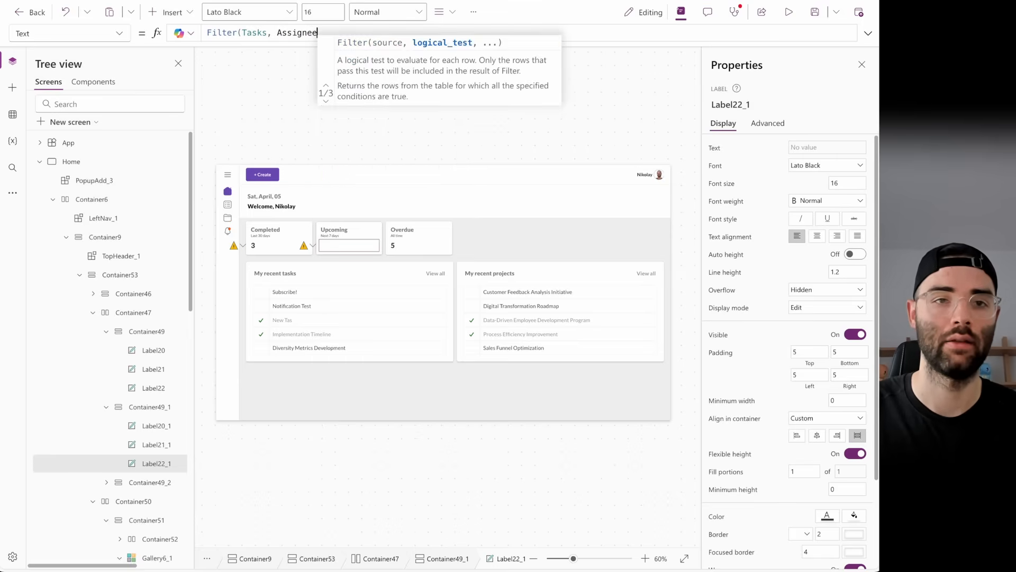
text(.Email = d)
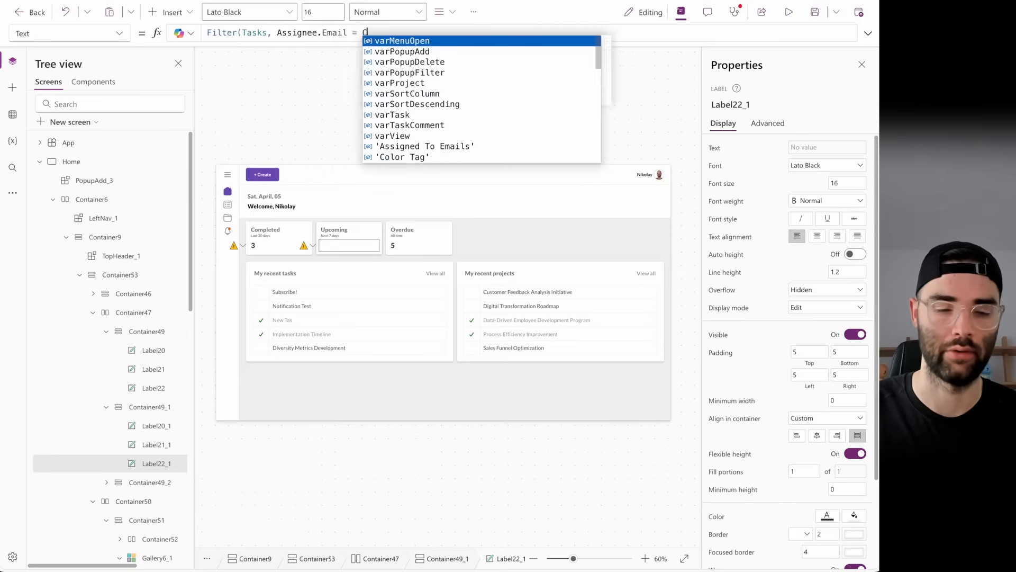
key(BackSpace)
text(CurrentUser.mail,)
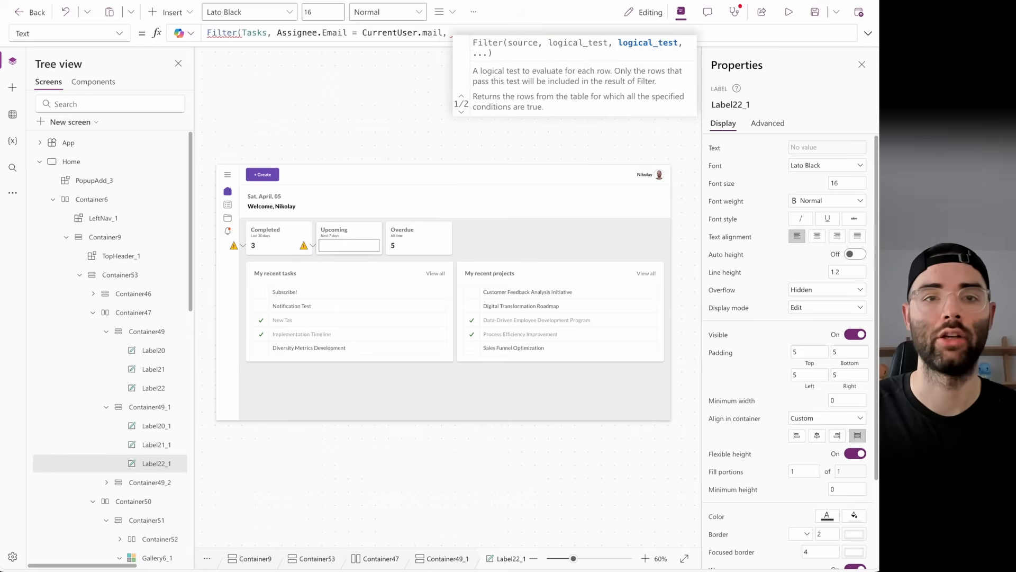
- Add the condition Status.Value <> "Completed" to the Upcoming card's Filter formula and close the function
text( Status.Value )
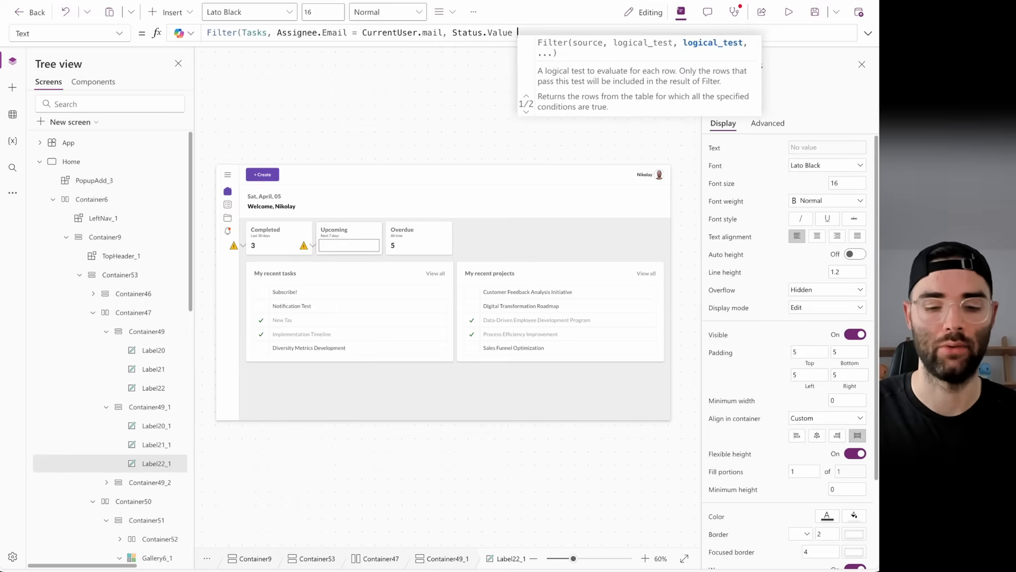
text(<> ")
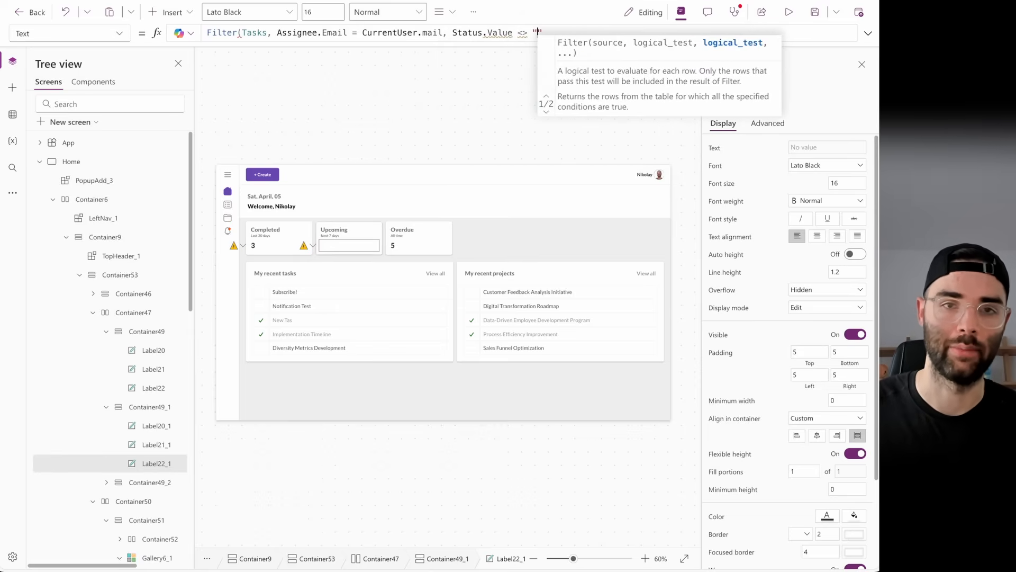
text(Completed")
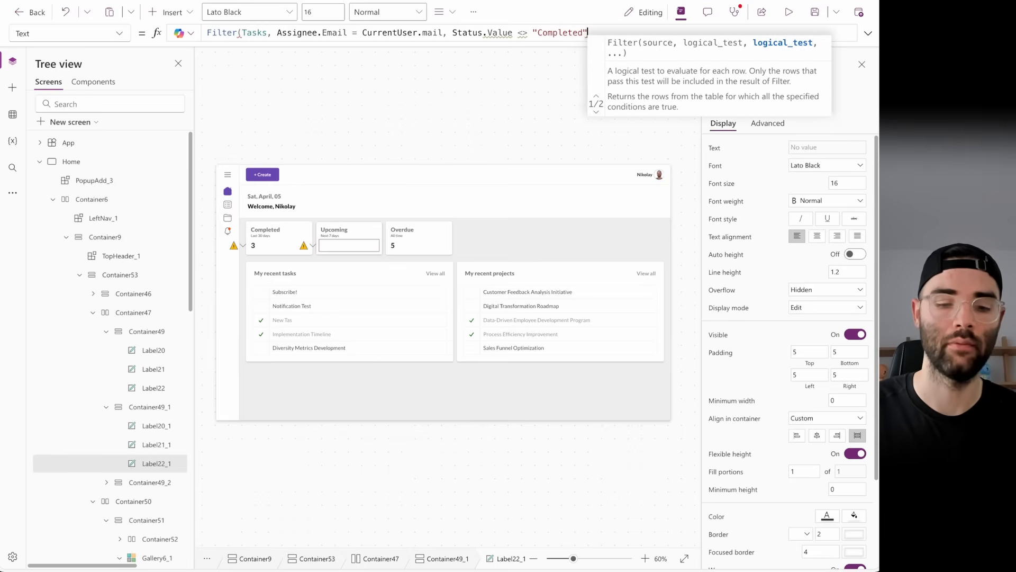
text())
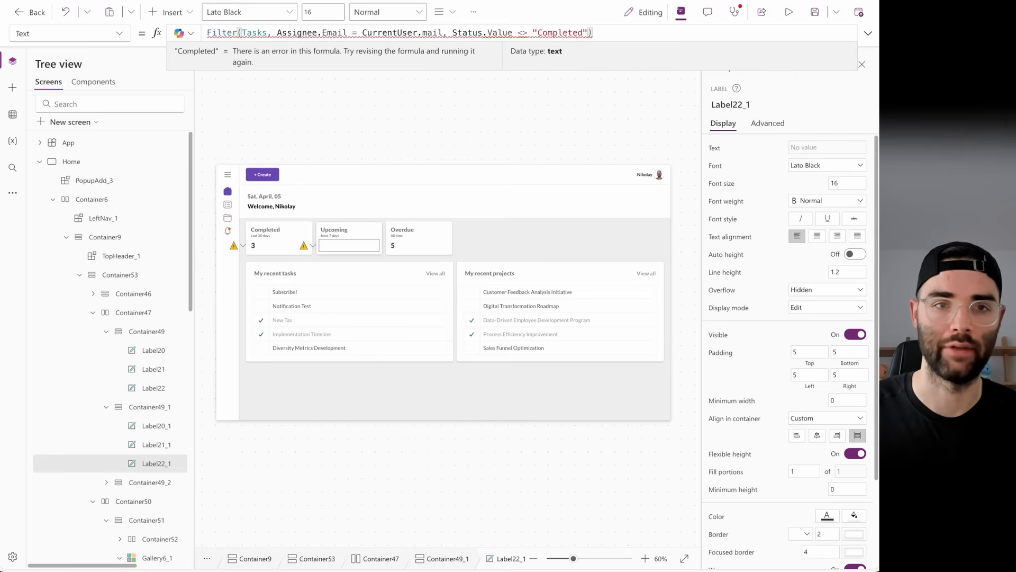
- Wrap the Upcoming card's Filter formula in CountRows( ) and place the cursor at its <> operator
click(207, 32)
text(CountRows()
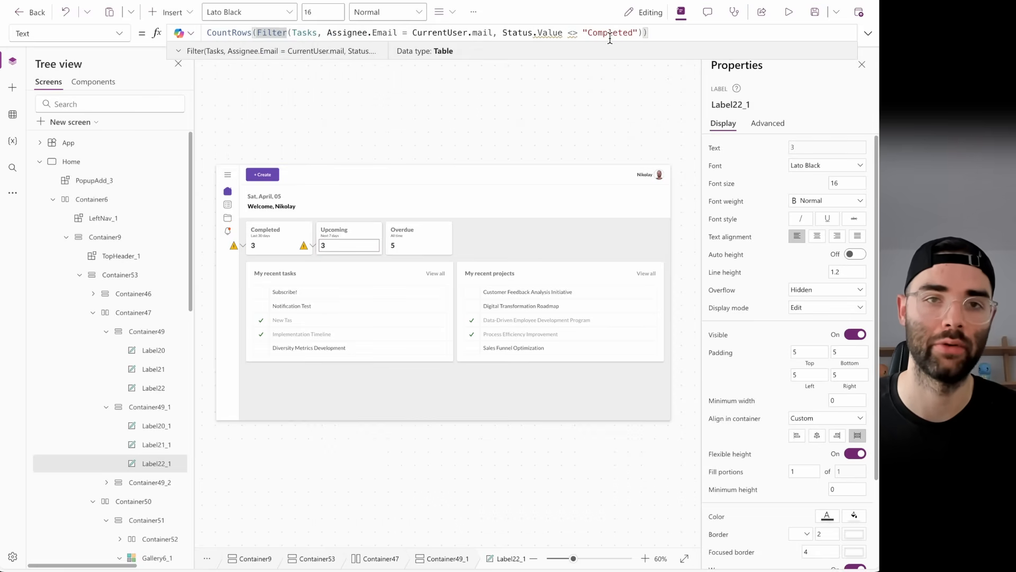
click(571, 33)
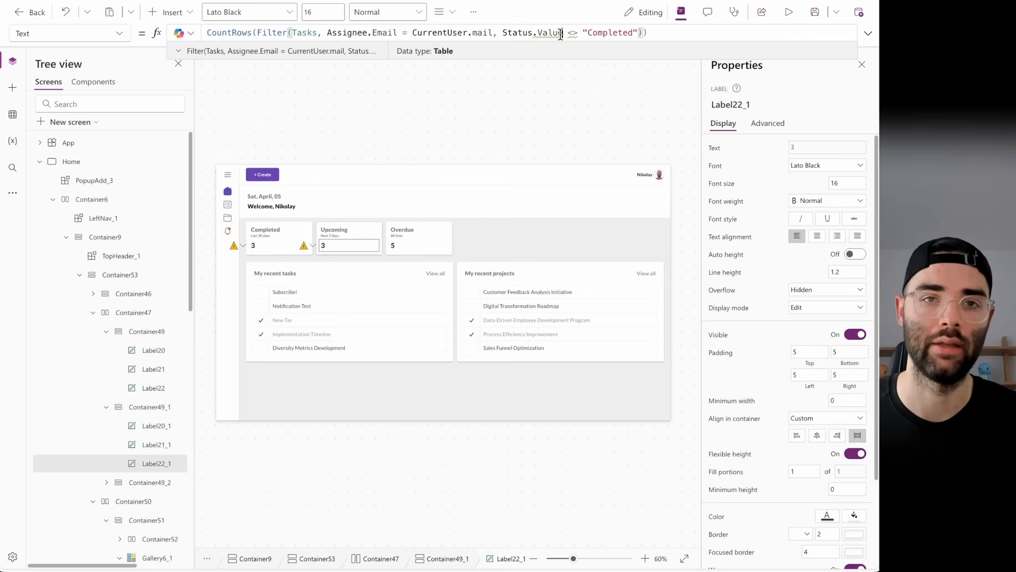
- Change the Status.Value comparison in the Upcoming card's CountRows formula to the = operator and check the delegation warning on CountRows
mouse_move(554, 32)
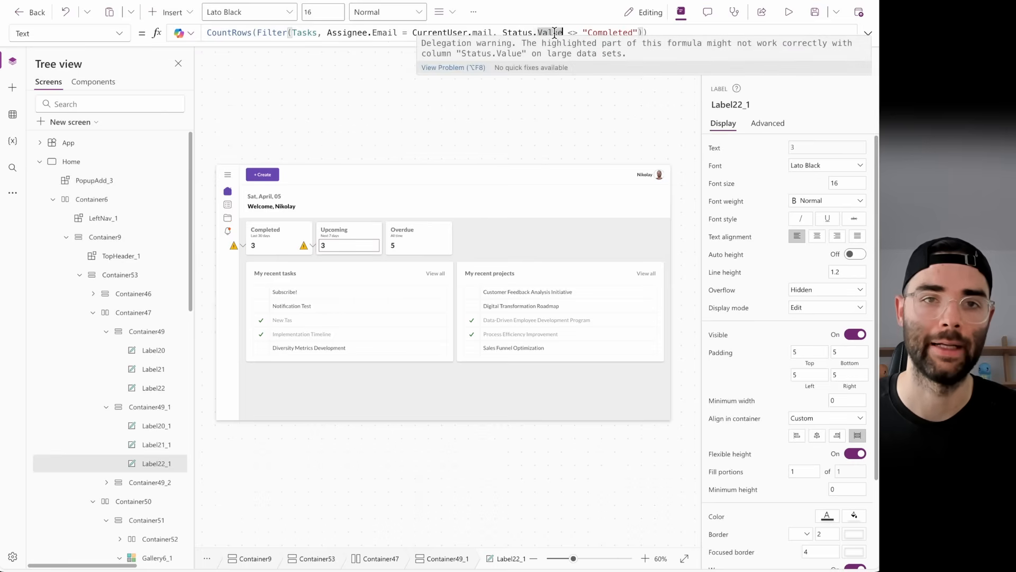
double_click(572, 32)
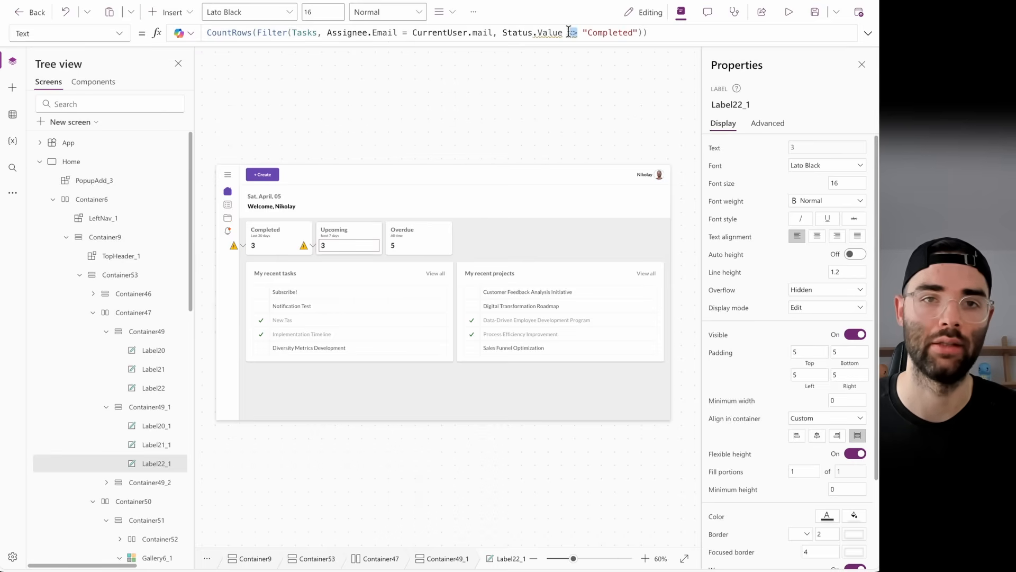
click(579, 33)
key(BackSpace)
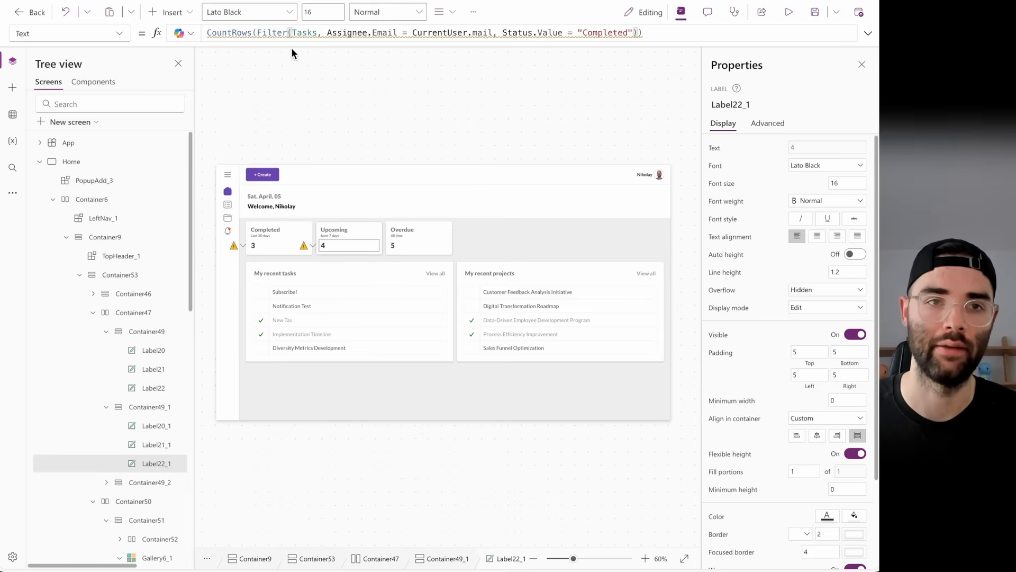
mouse_move(244, 34)
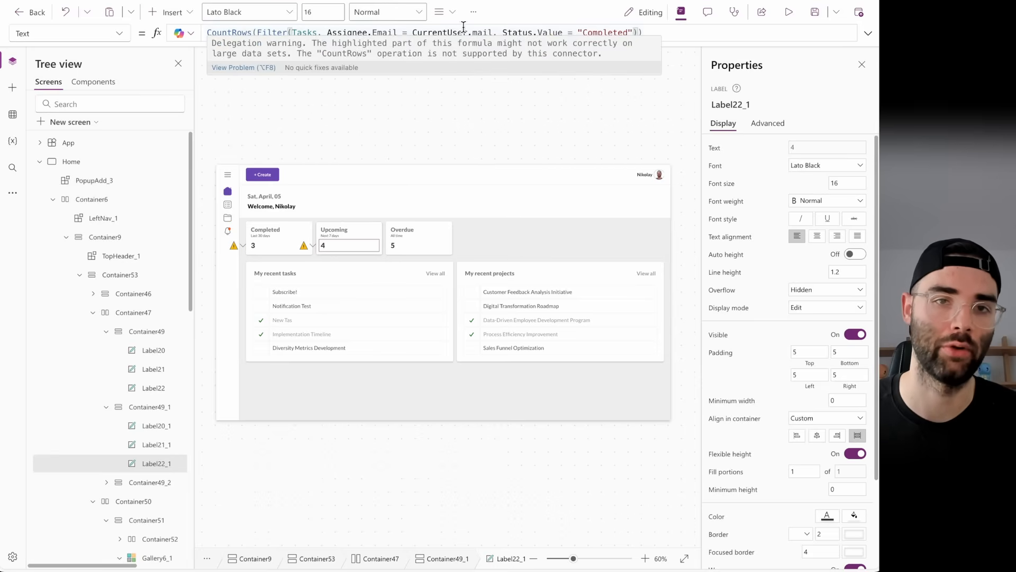
click(649, 33)
- Replace the status text in the Upcoming card's Filter condition with "To Do"
mouse_move(523, 31)
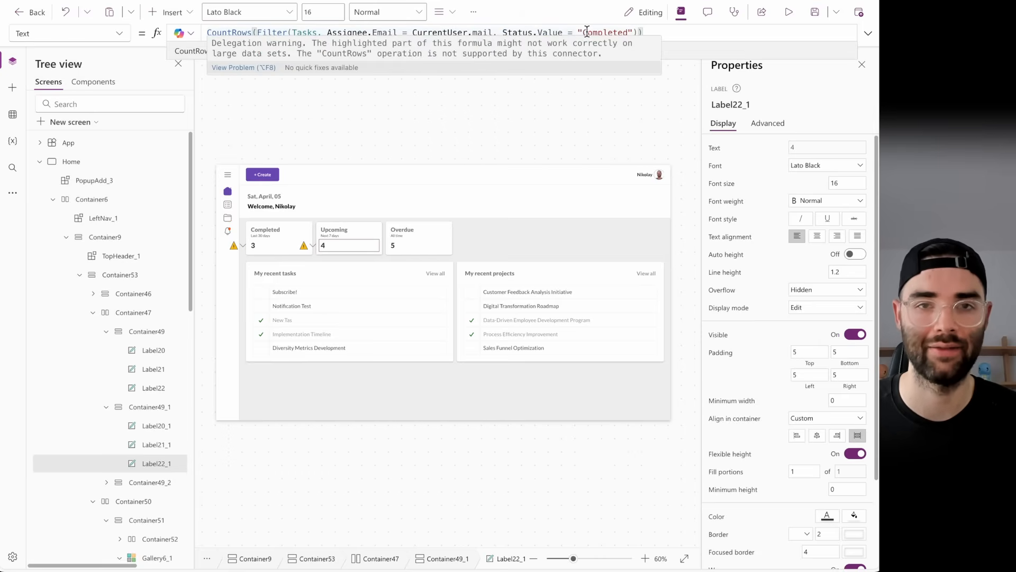
click(513, 32)
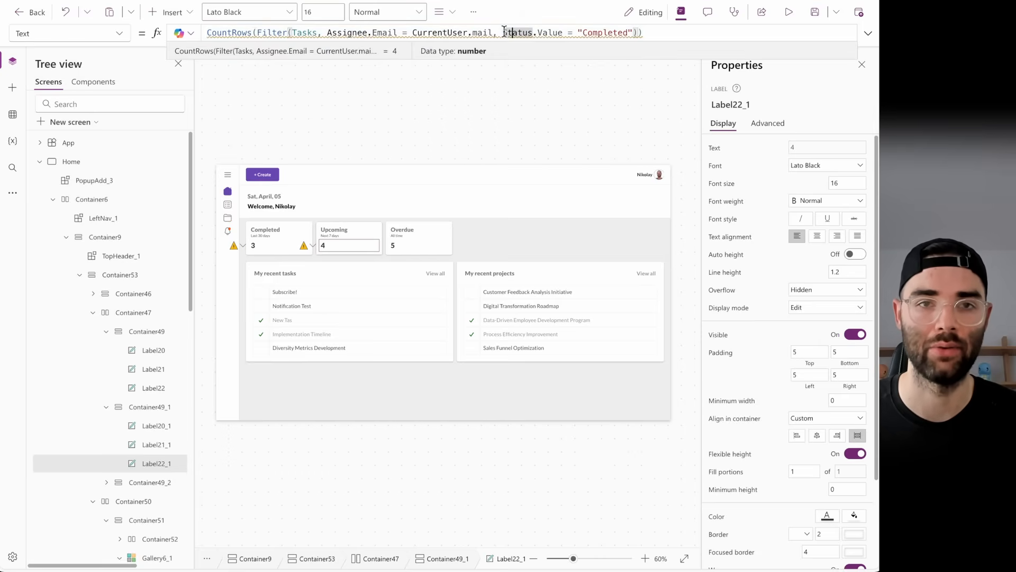
drag(503, 31, 624, 32)
click(615, 32)
double_click(614, 32)
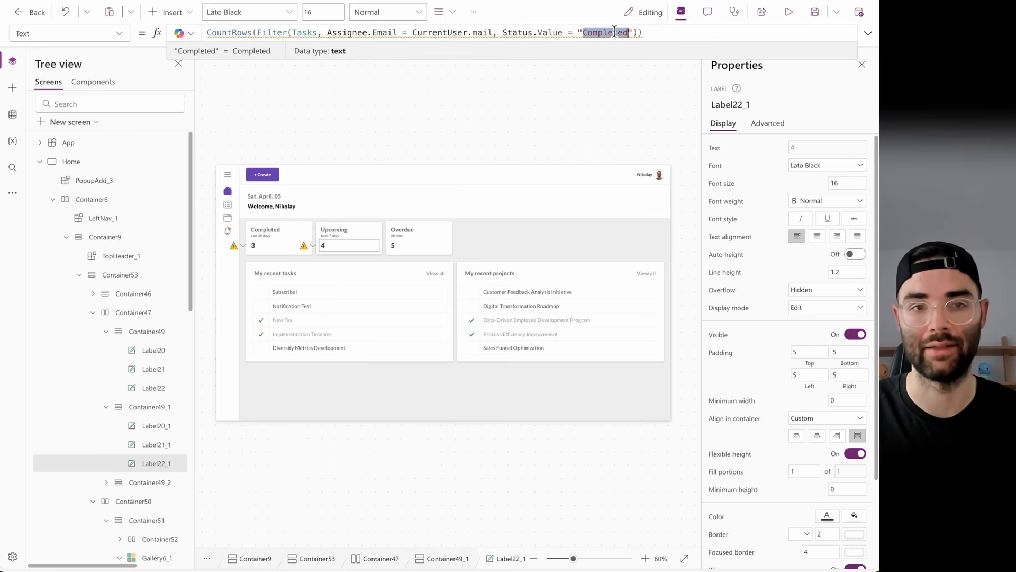
text(To Do)
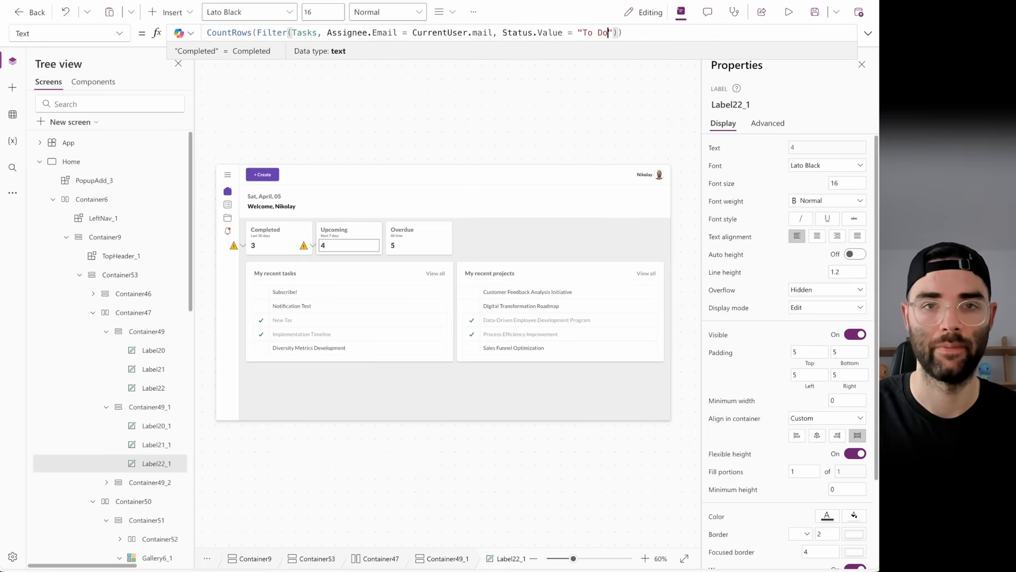
- Copy the Status.Value condition and extend the Upcoming card's filter with Or Status.Value = "In Progress"
drag(504, 32, 616, 33)
key(ctrl+c)
click(623, 33)
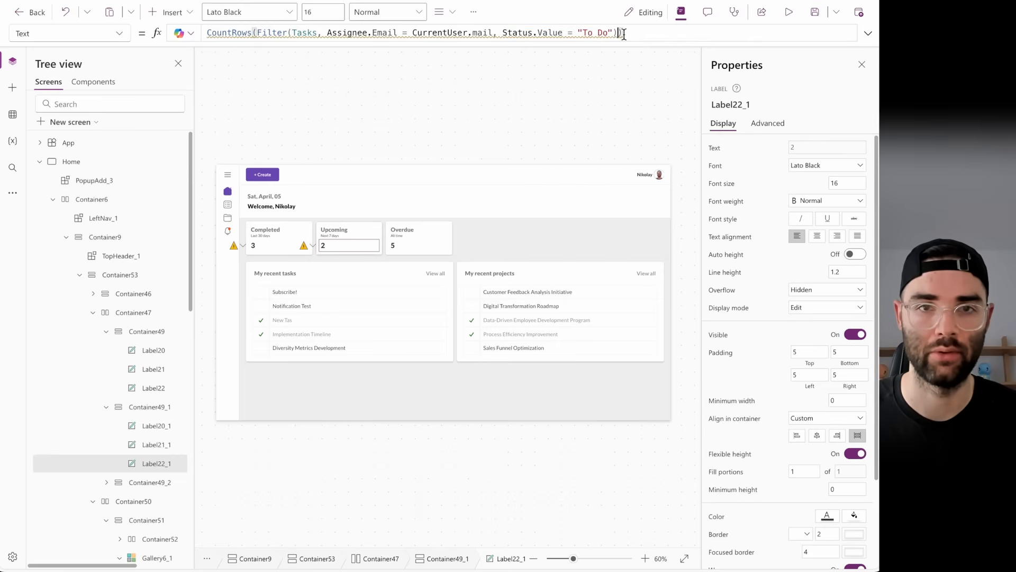
text(Or)
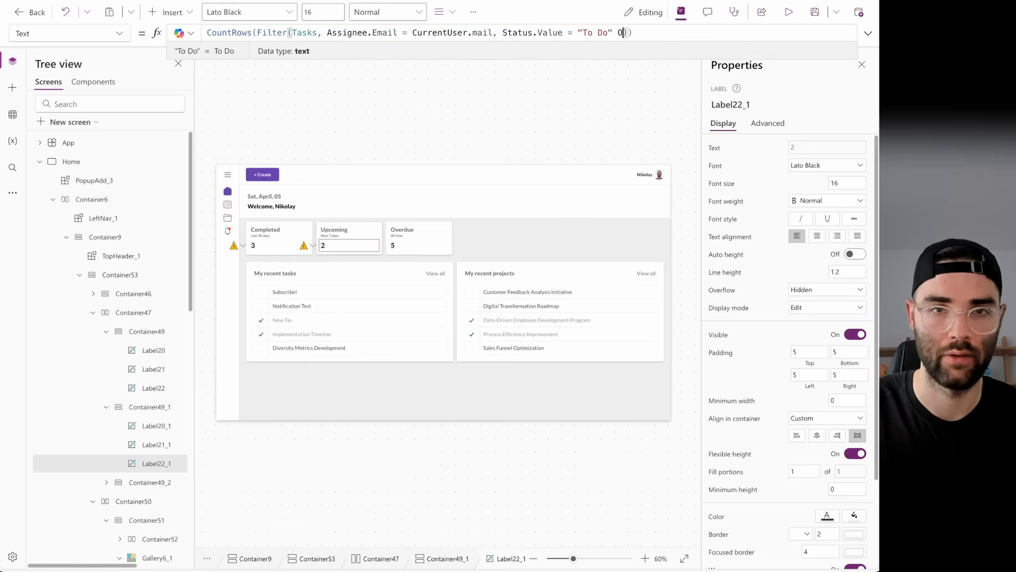
key(ctrl+v)
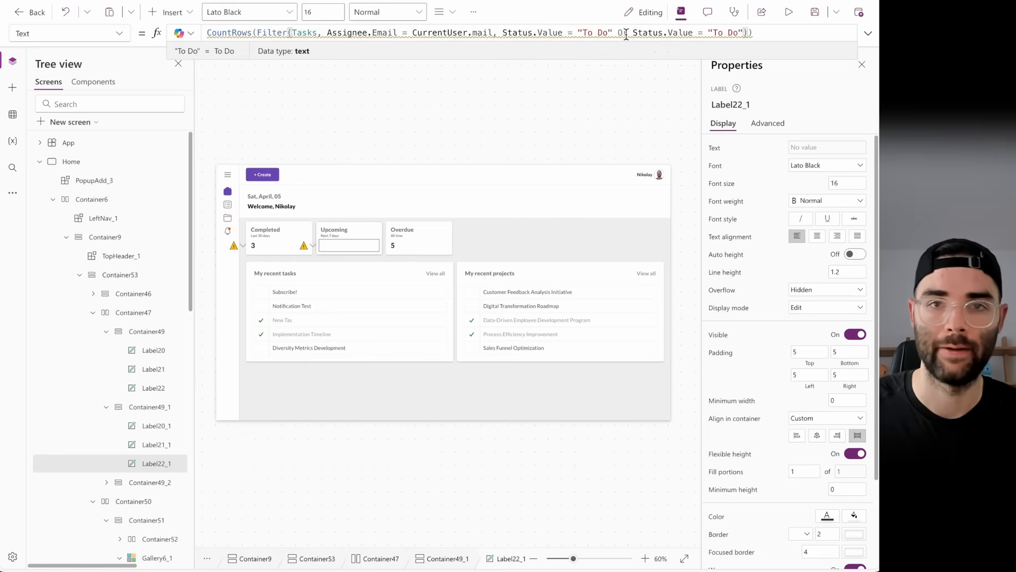
drag(713, 32, 734, 32)
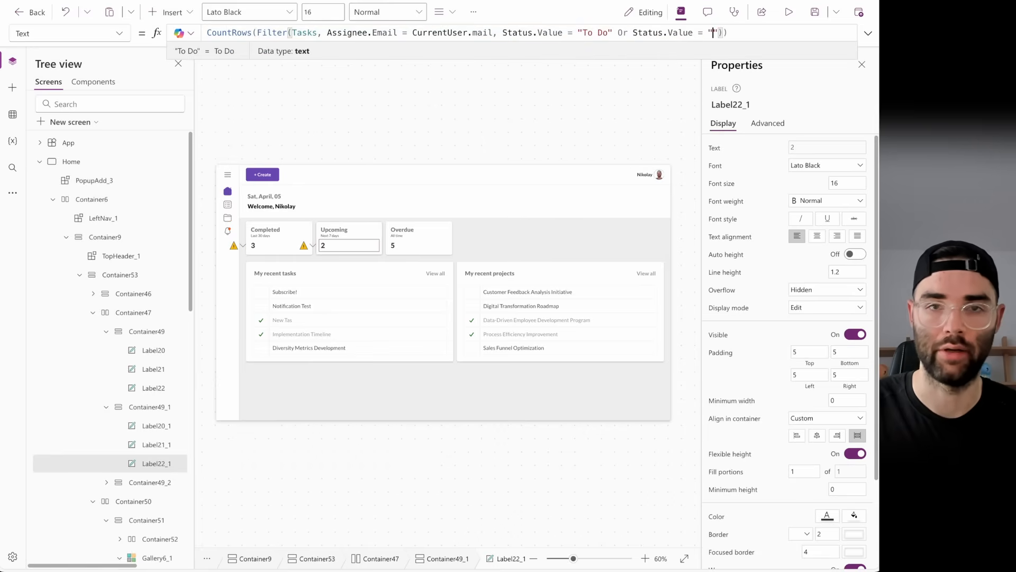
text(In Progress")
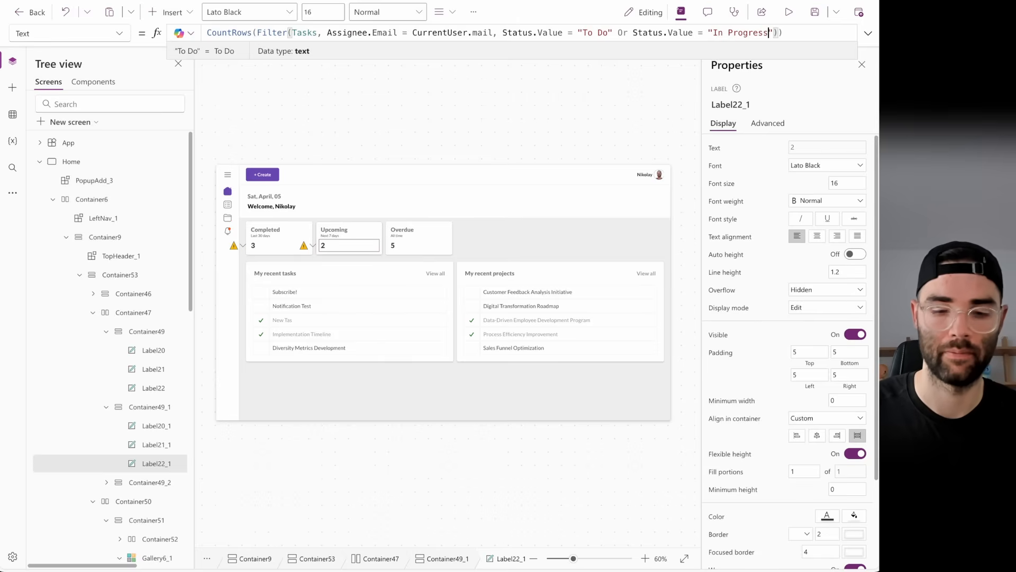
- Add a third alternative, Or Status.Value = "Ready for QA", to the Upcoming card's status condition
text( Or)
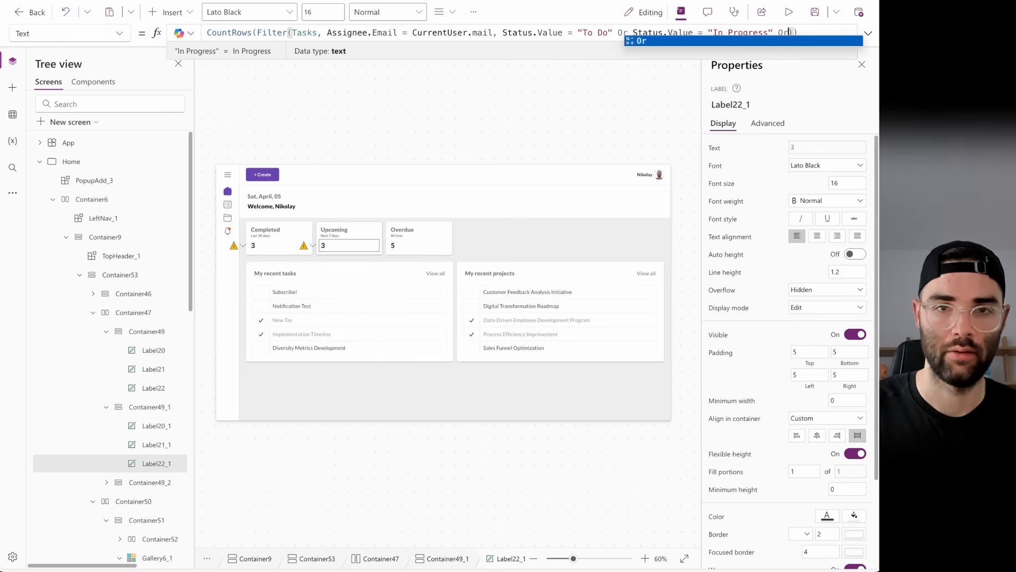
key(ctrl+v)
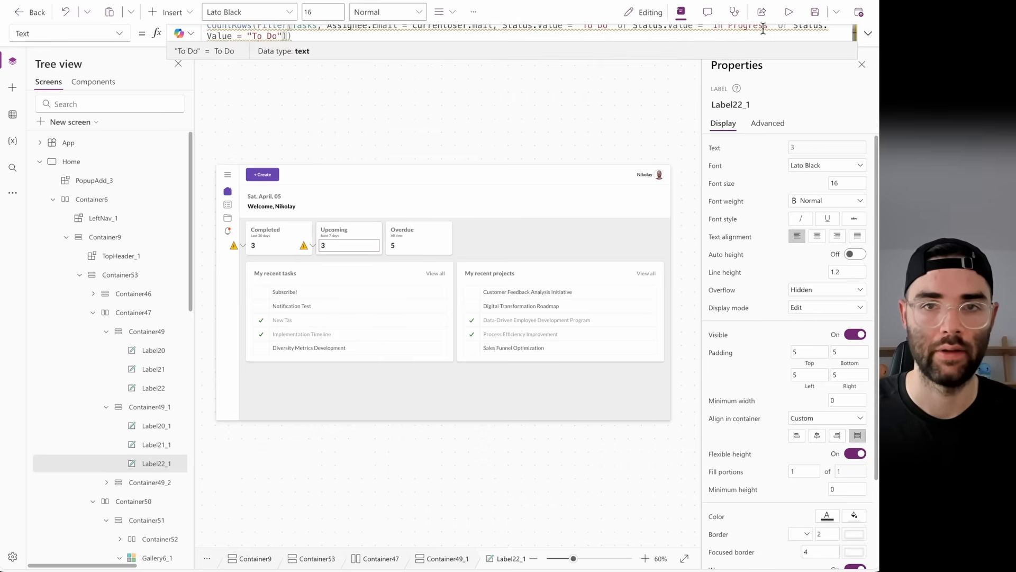
click(868, 33)
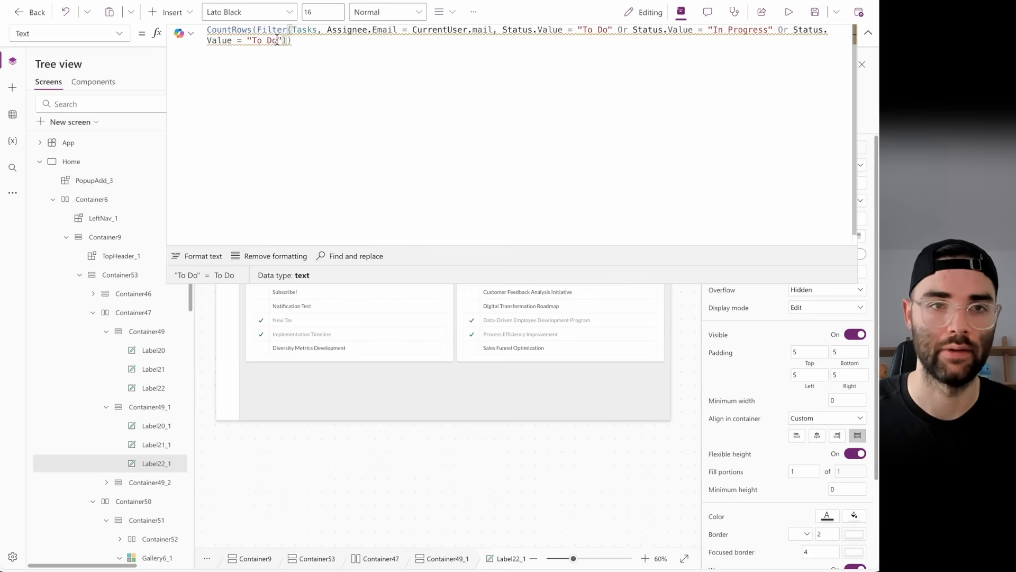
drag(277, 40, 252, 41)
text(R)
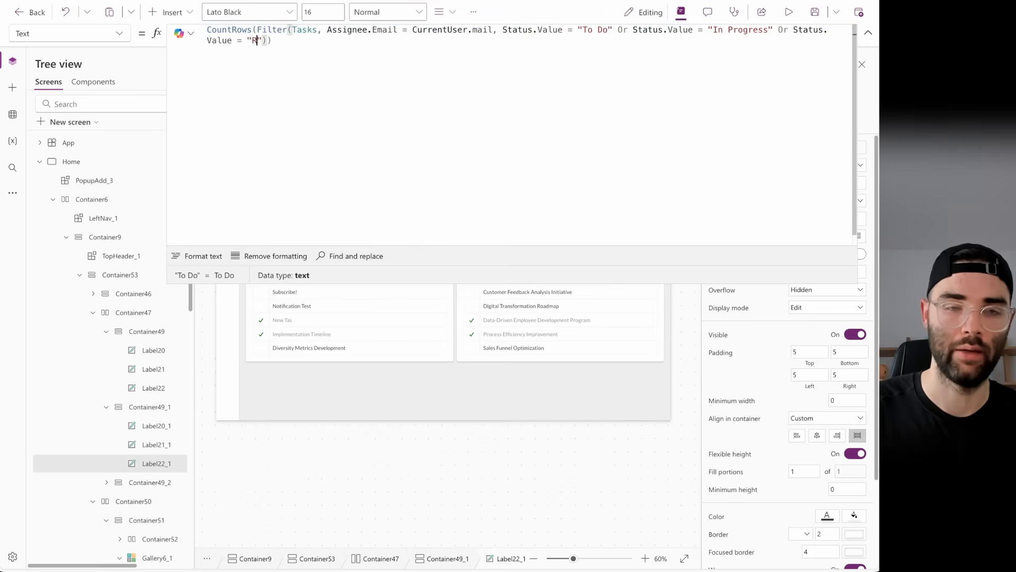
text(eady for Q)
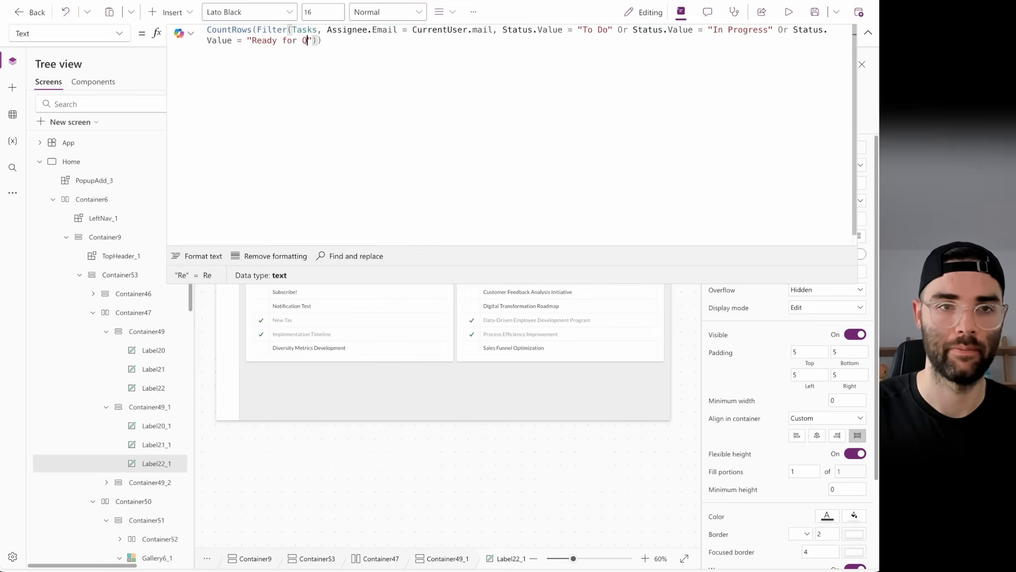
text(A)
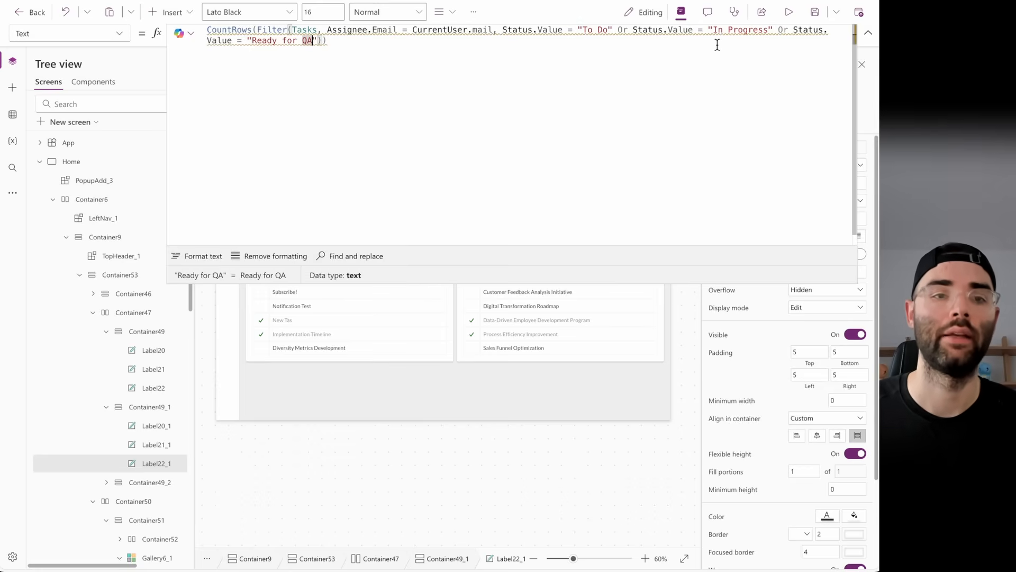
key(Right)
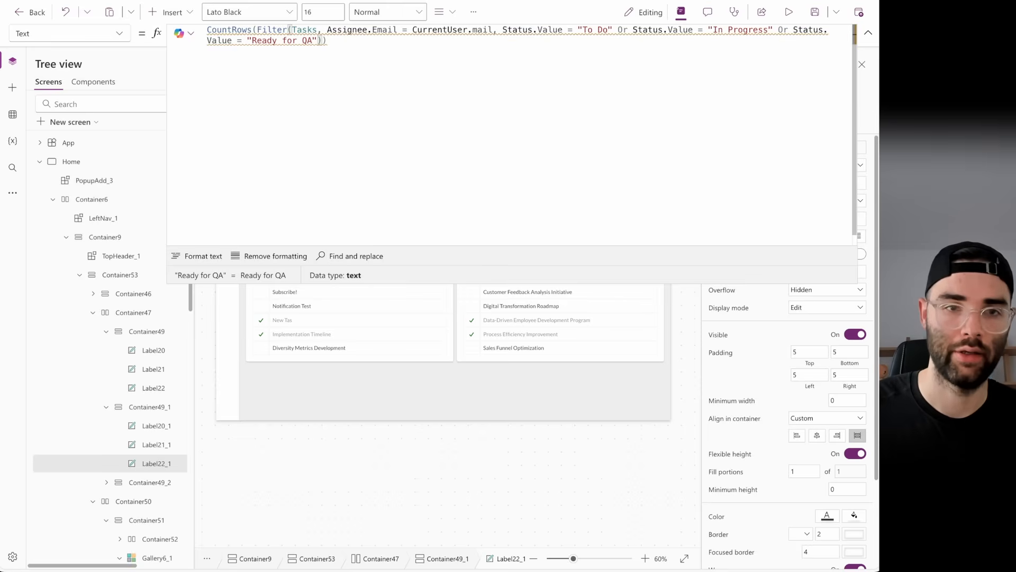
- Format the Upcoming card's formula onto separate lines and add the filter condition 'Due Date' >= Today() after the status condition
click(204, 255)
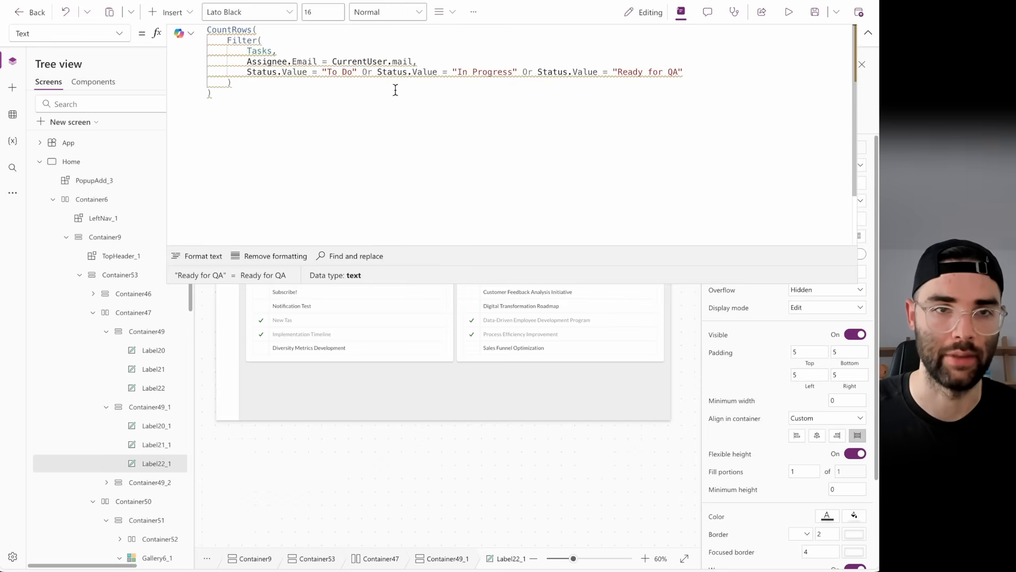
text(,)
key(Return)
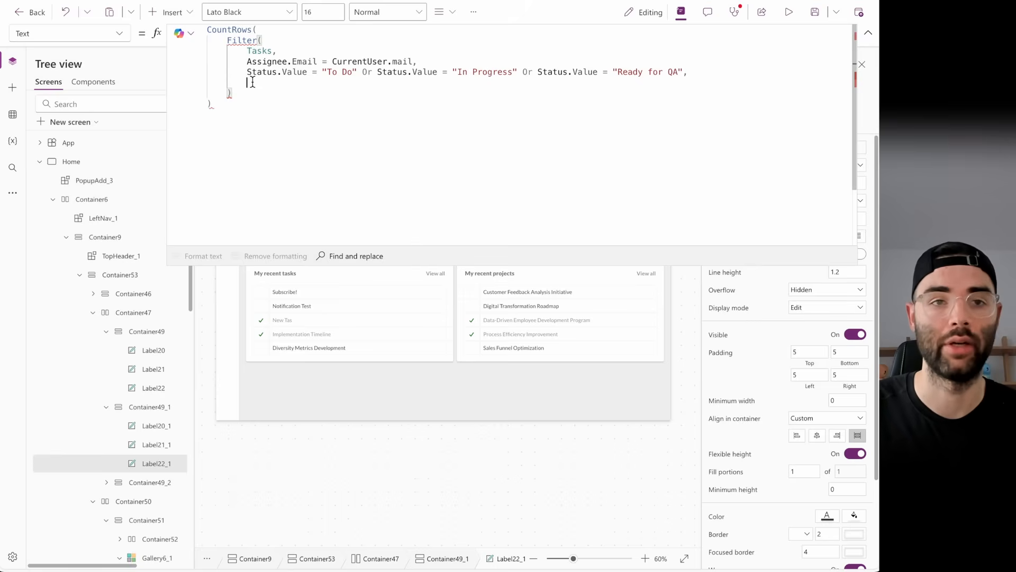
text(Due)
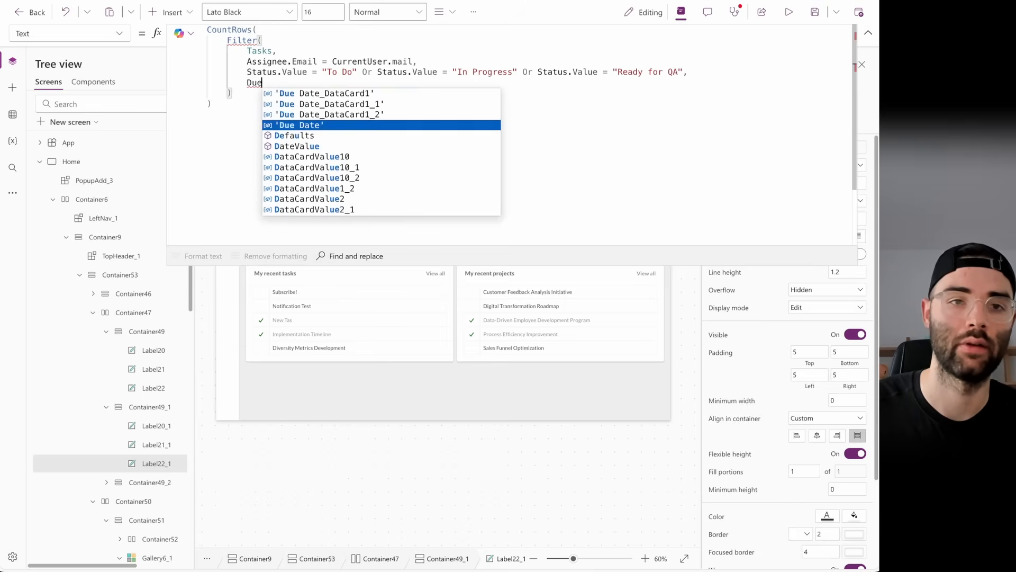
key(Tab)
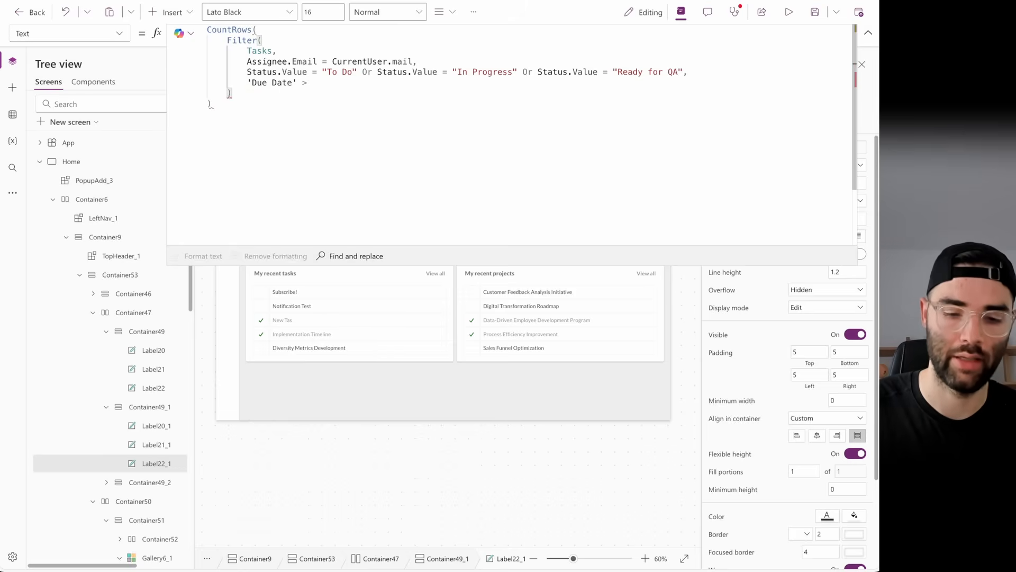
text(>)
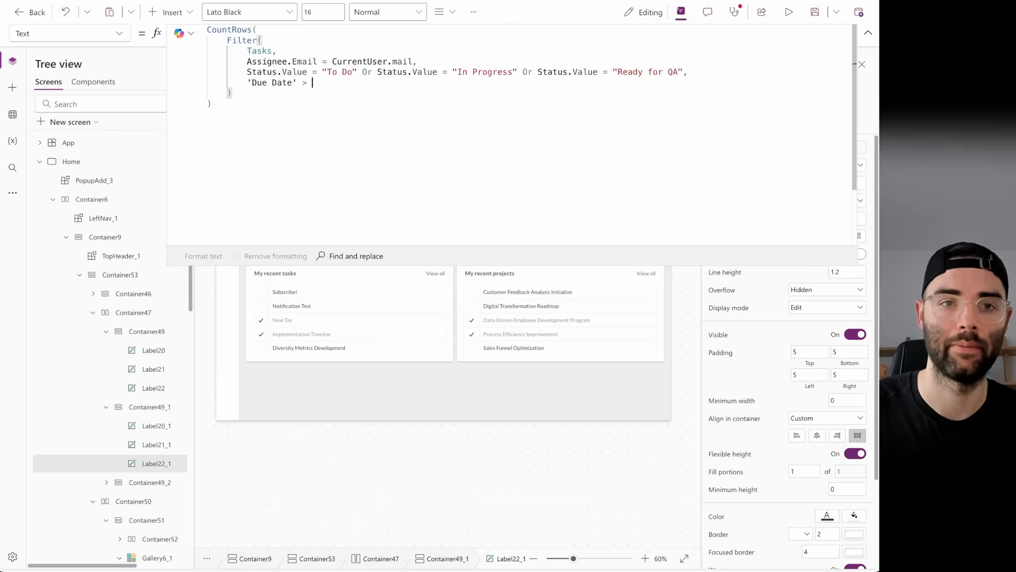
key(BackSpace)
text(= )
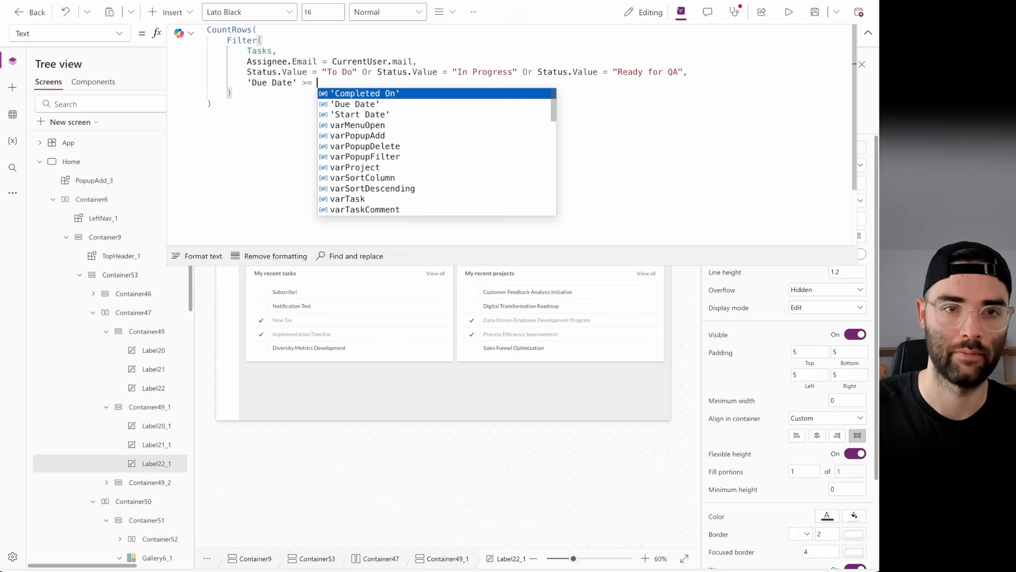
text(Today())
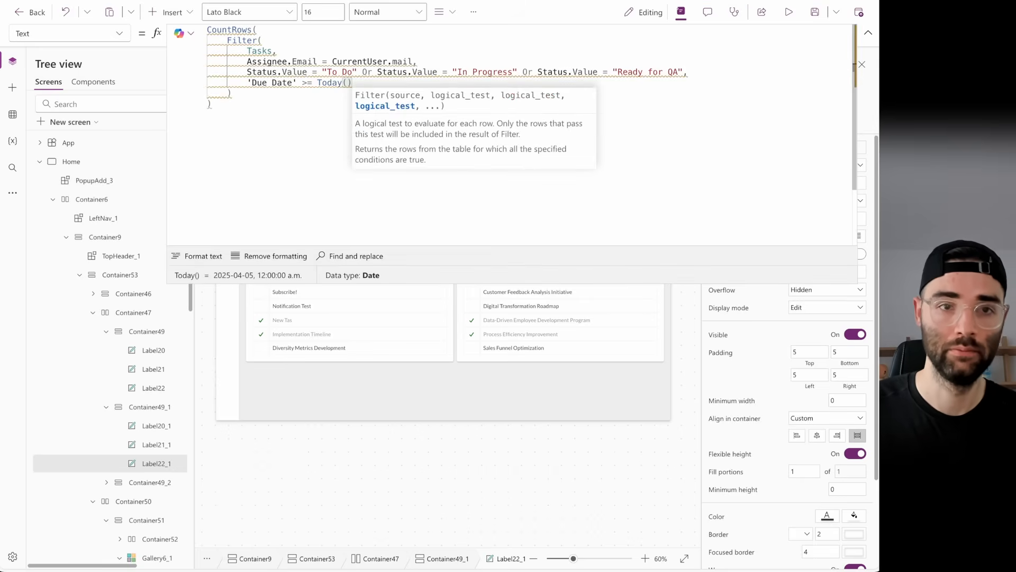
- Extend the Upcoming card's due-date condition with And followed by a second reference to the 'Due Date' column
text(And )
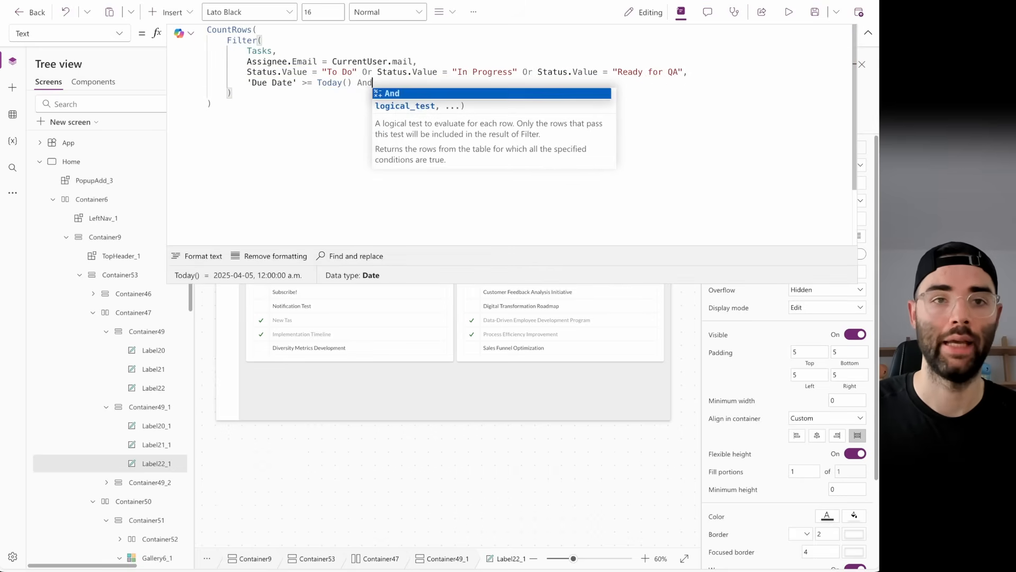
text(Due)
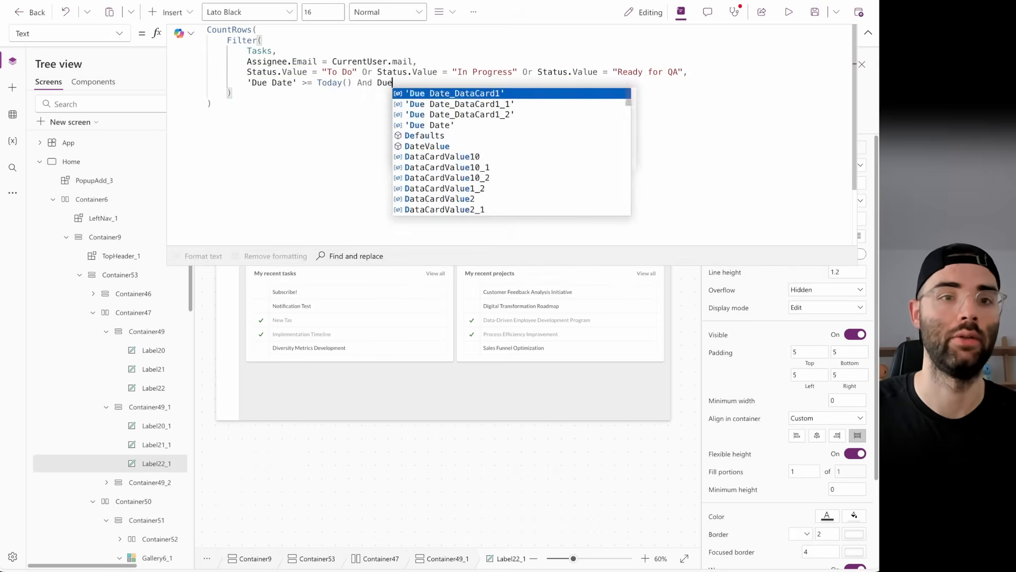
key(BackSpace)
key(BackSpace)
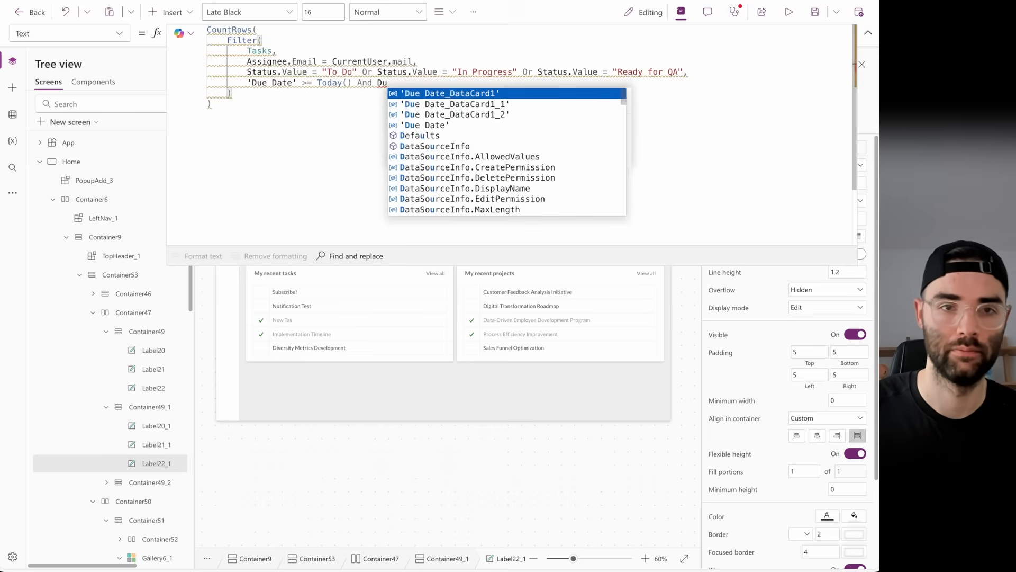
key(Down)
key(Down)
key(Down)
key(Tab)
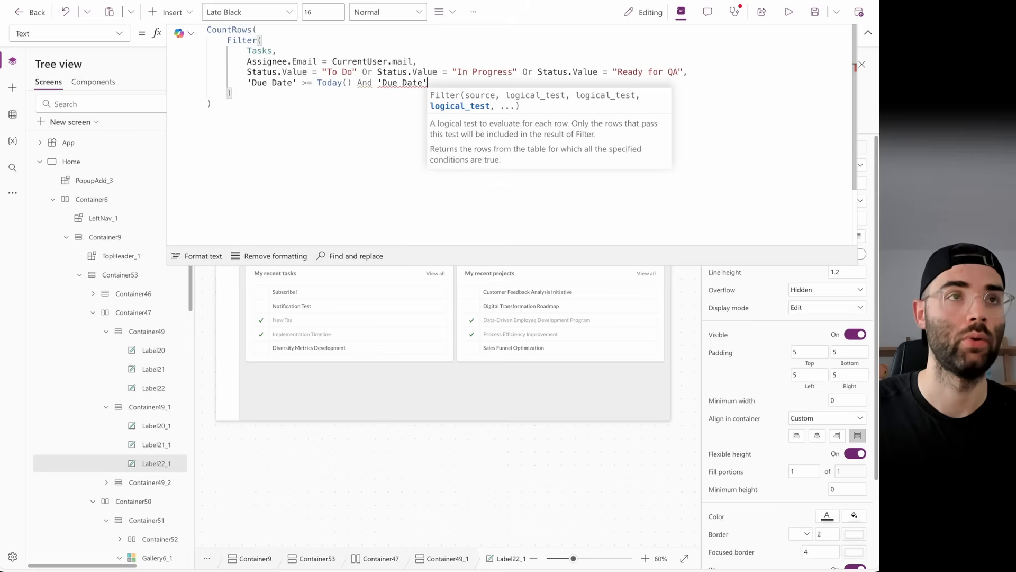
- Complete the Upcoming card's second due-date condition with <= DateAdd(Today(), 7, TimeUnit.Days) and collapse the formula editor
text(<=)
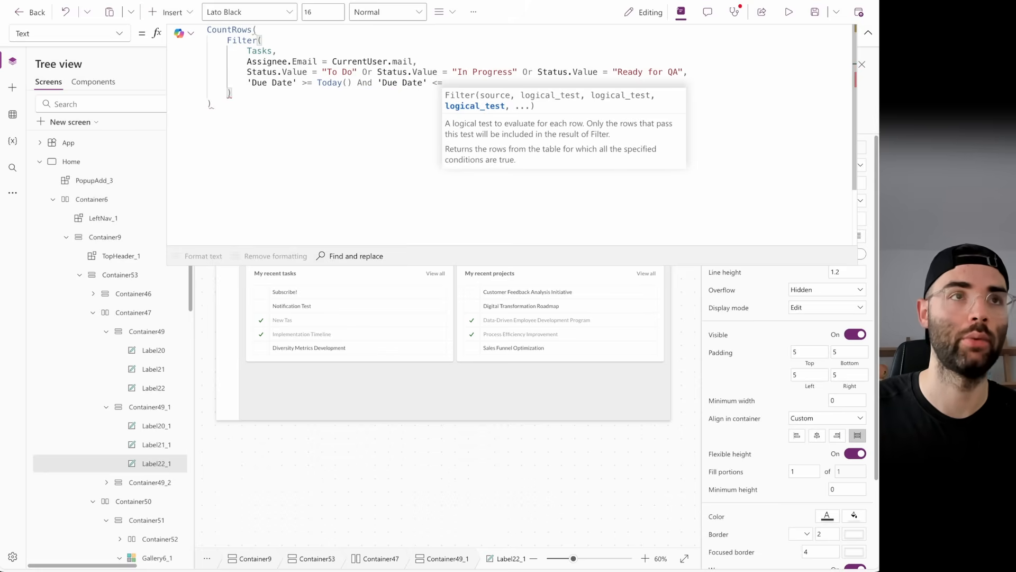
text( DateAdd)
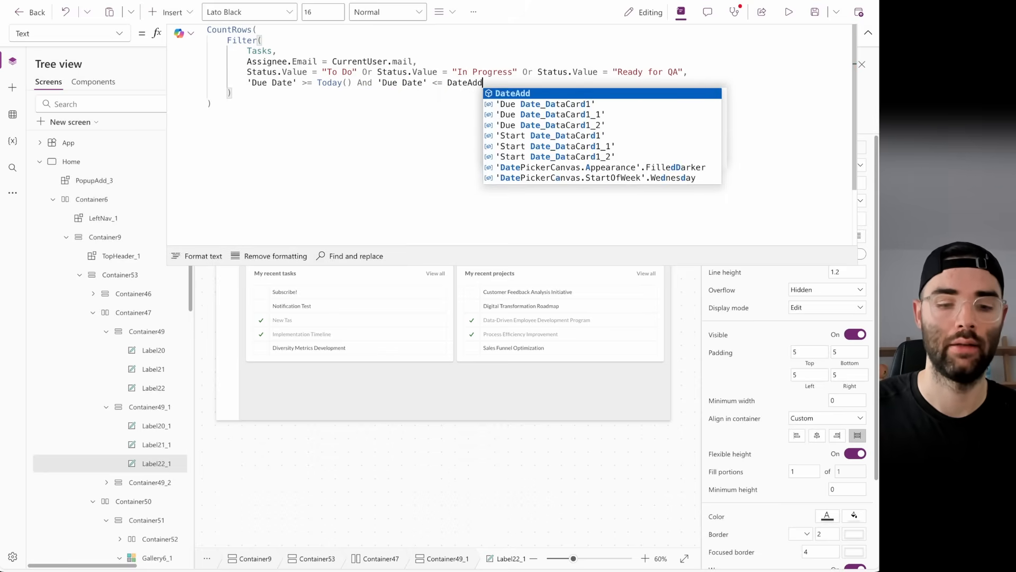
text((Tod)
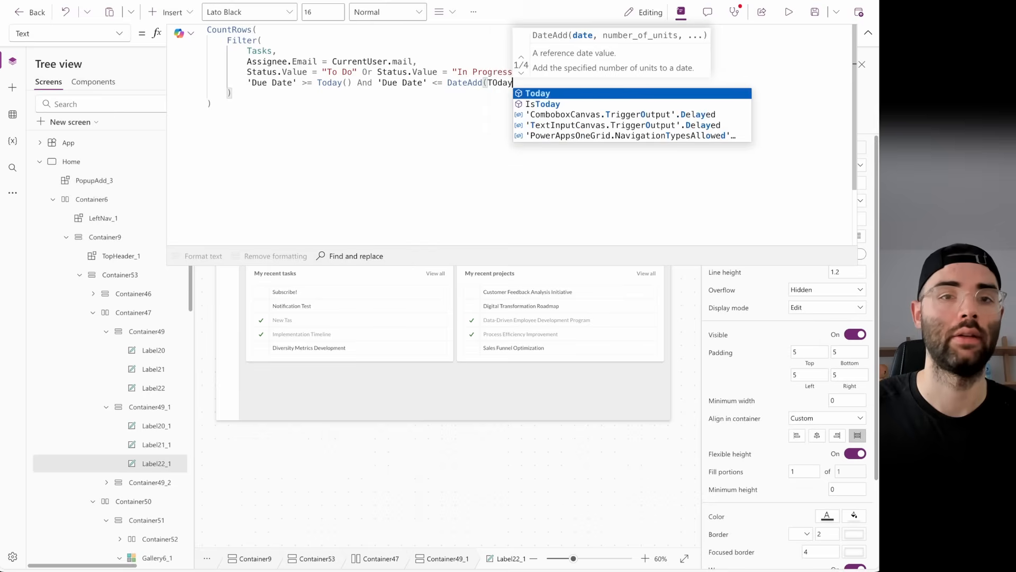
key(BackSpace)
key(BackSpace)
text(oday())
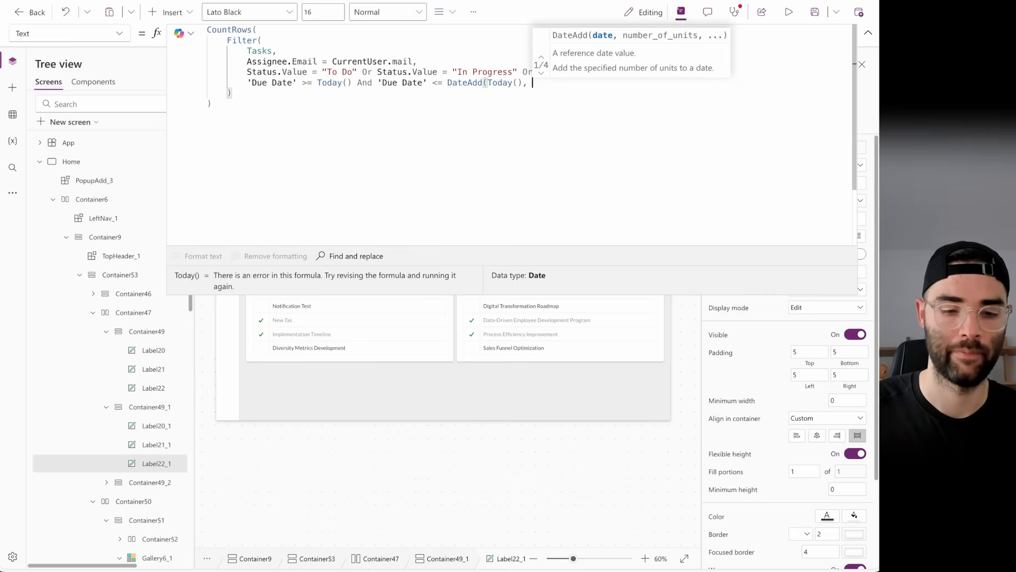
text(, 7, TimeUnit.Days)
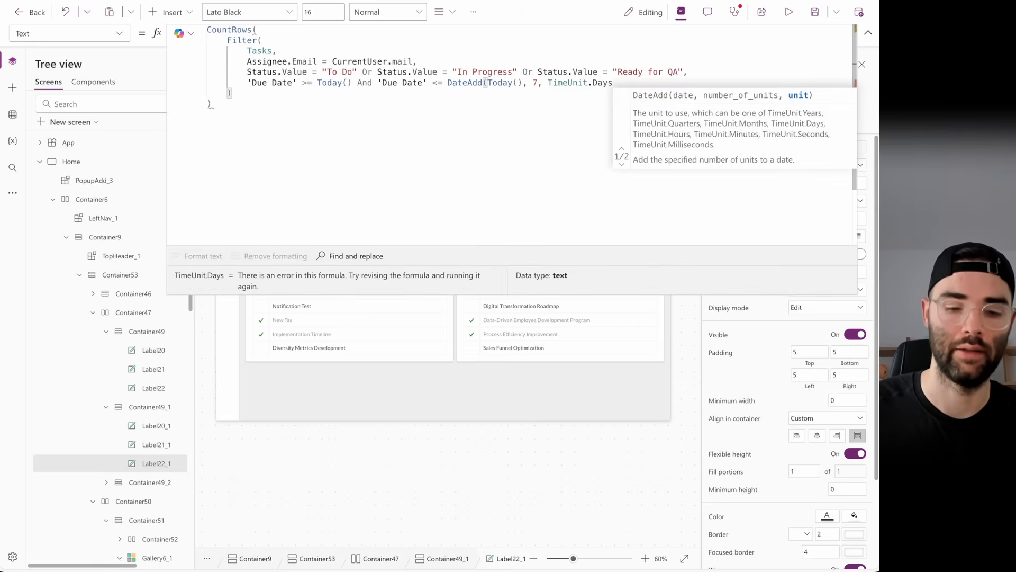
text())
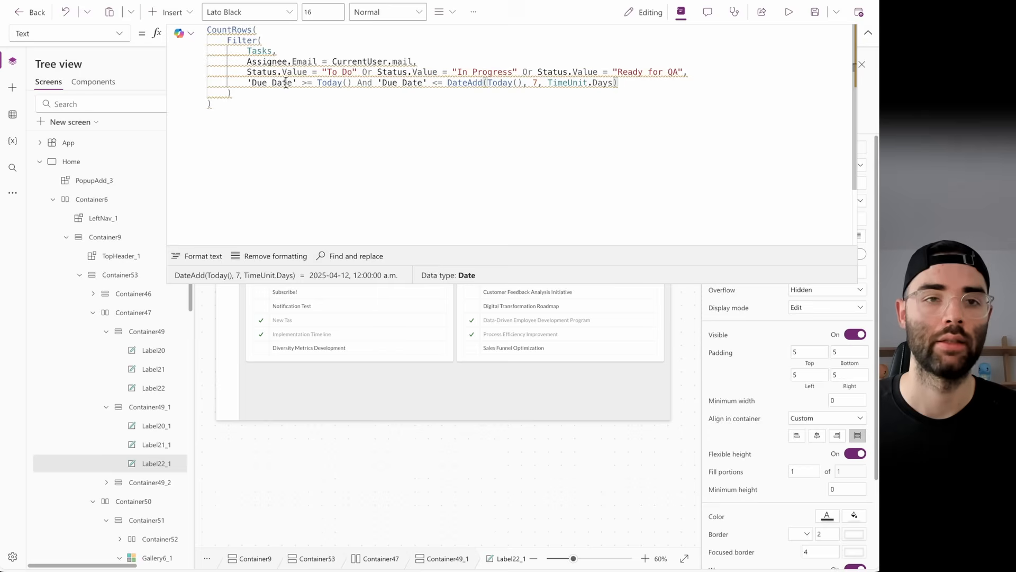
drag(247, 83, 592, 82)
click(623, 83)
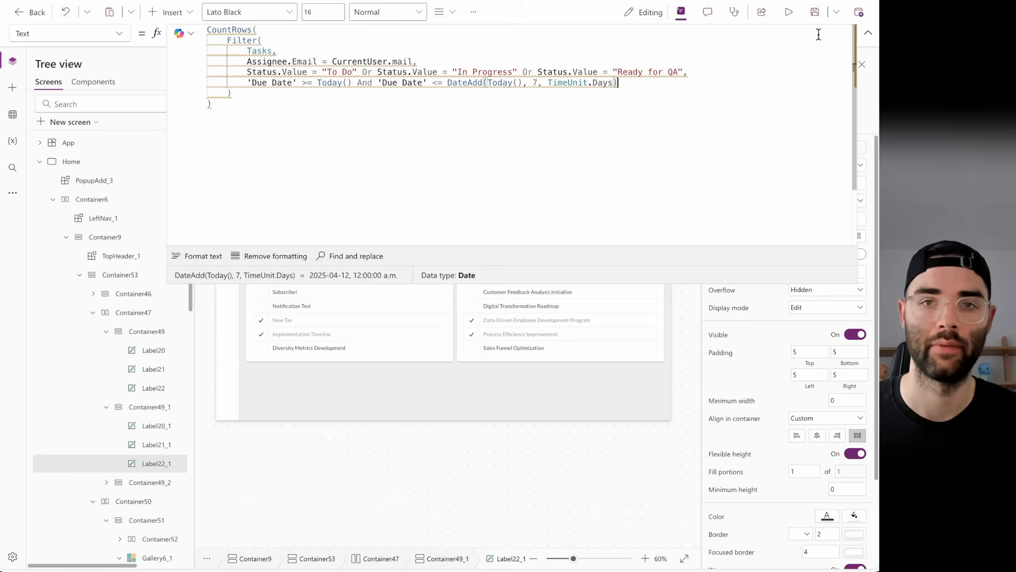
click(868, 33)
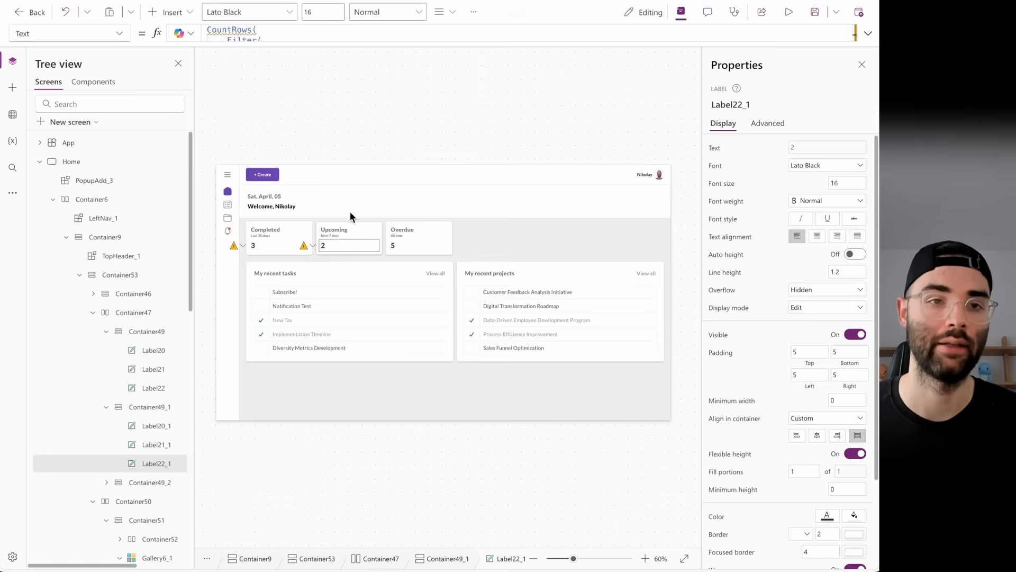
- Review the Upcoming card's Filter expression, its assignee condition and the delegation warning on CountRows
click(868, 33)
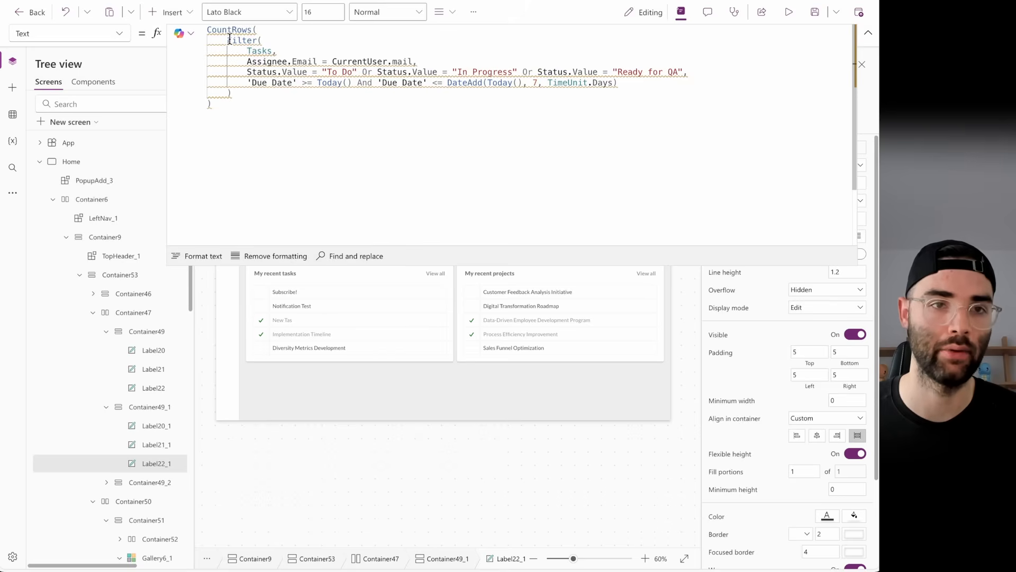
drag(229, 40, 245, 92)
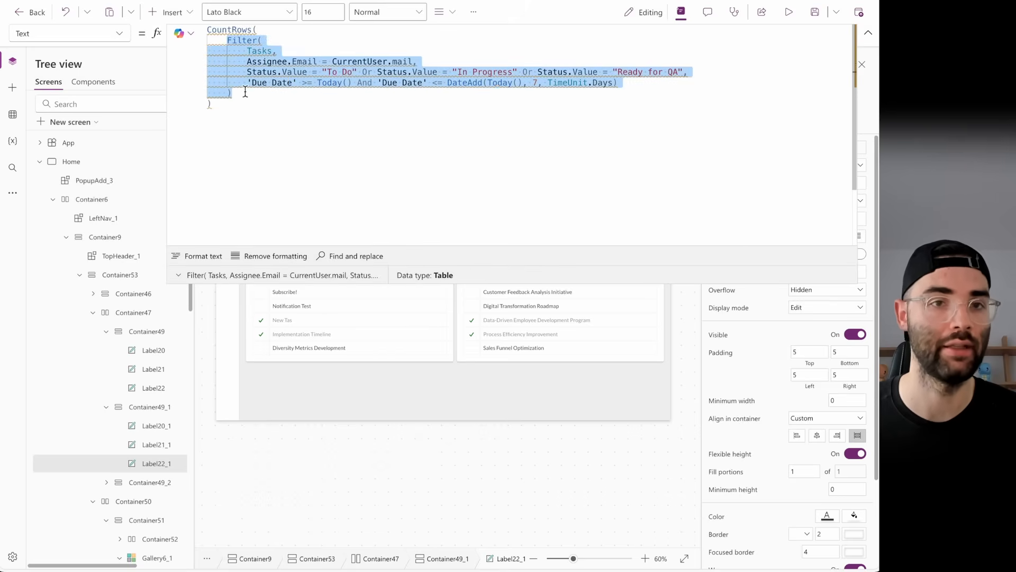
click(277, 96)
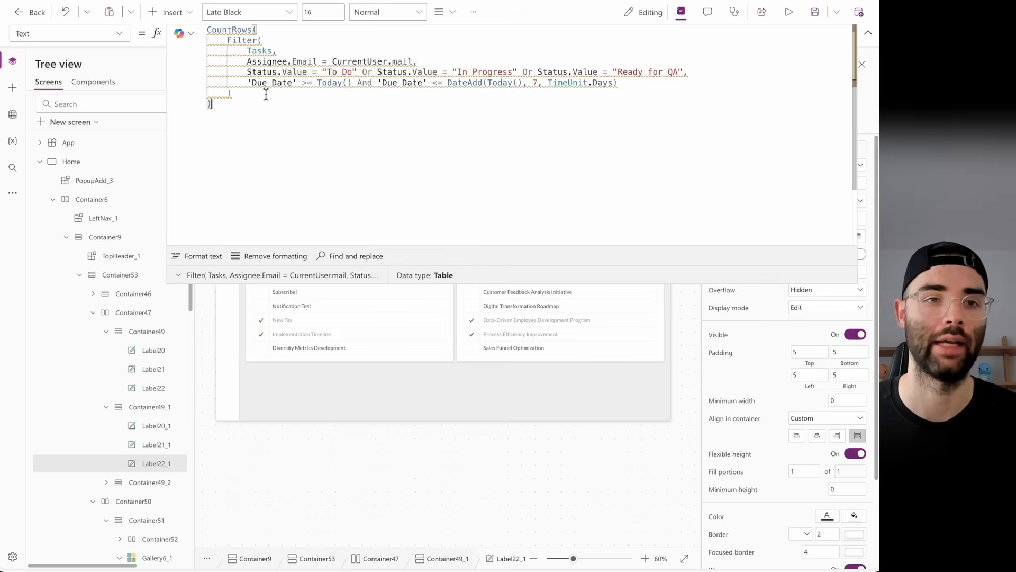
drag(257, 94, 225, 43)
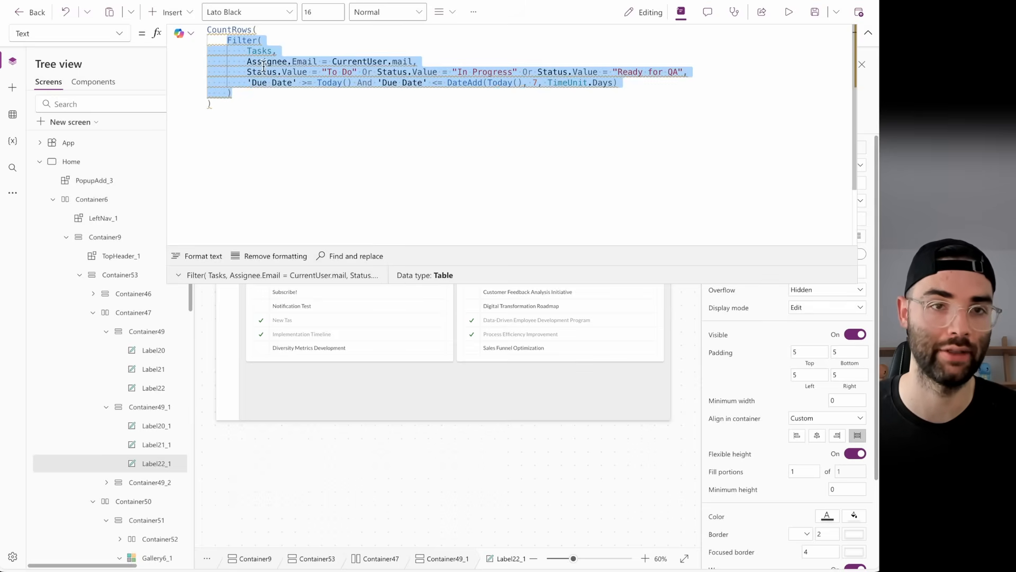
click(294, 62)
click(288, 60)
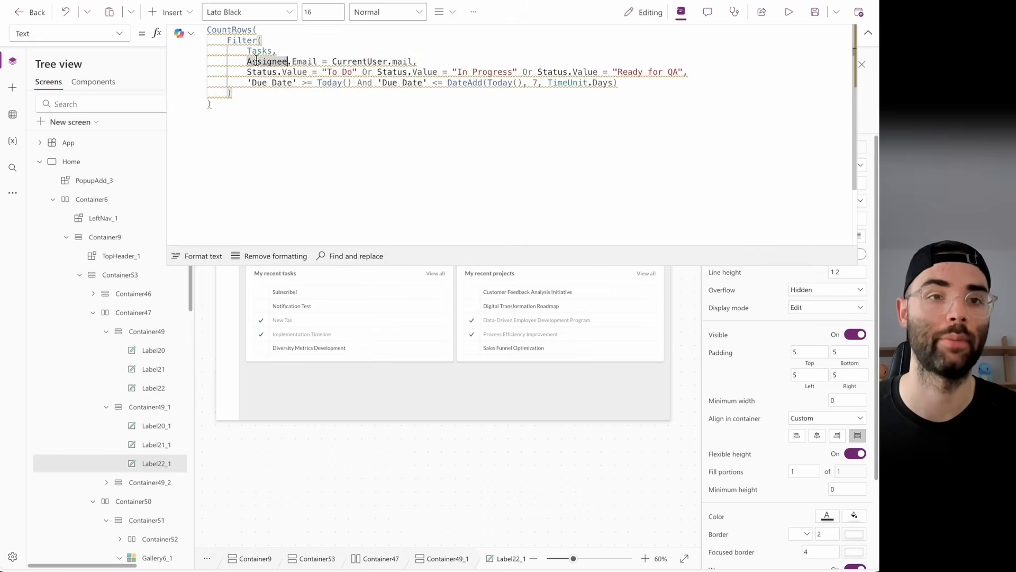
drag(247, 60, 354, 59)
click(412, 45)
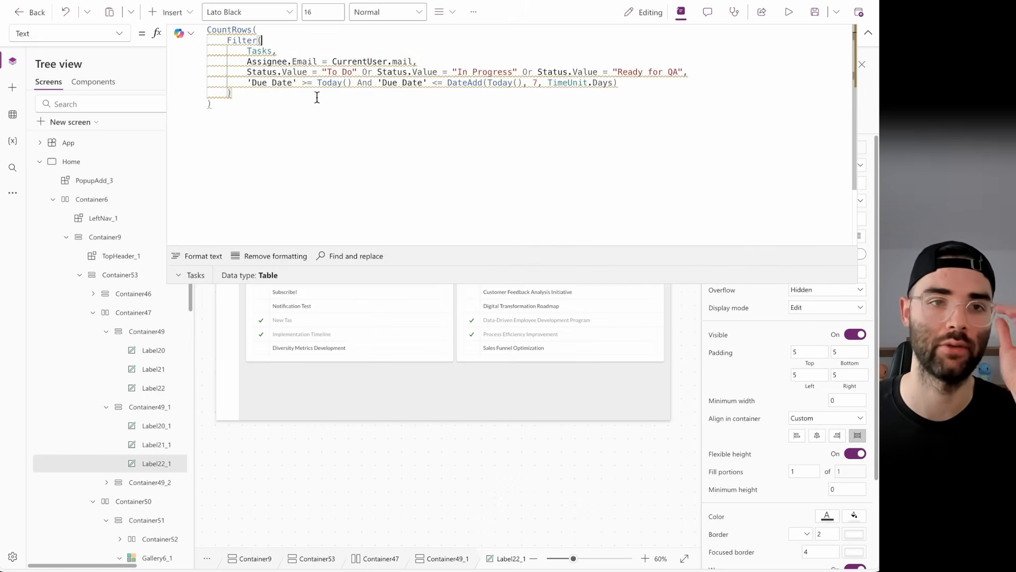
mouse_move(235, 57)
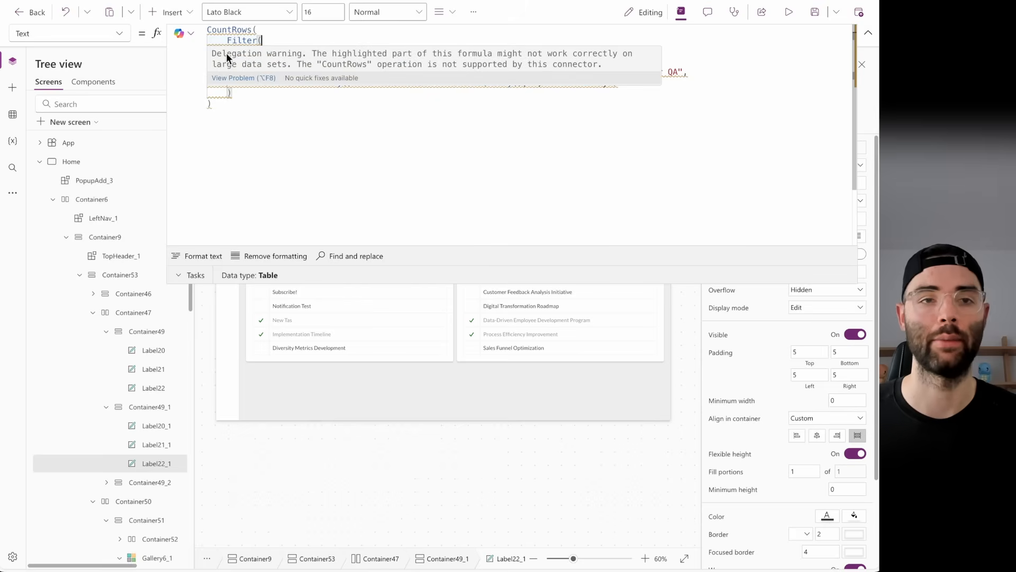
click(868, 33)
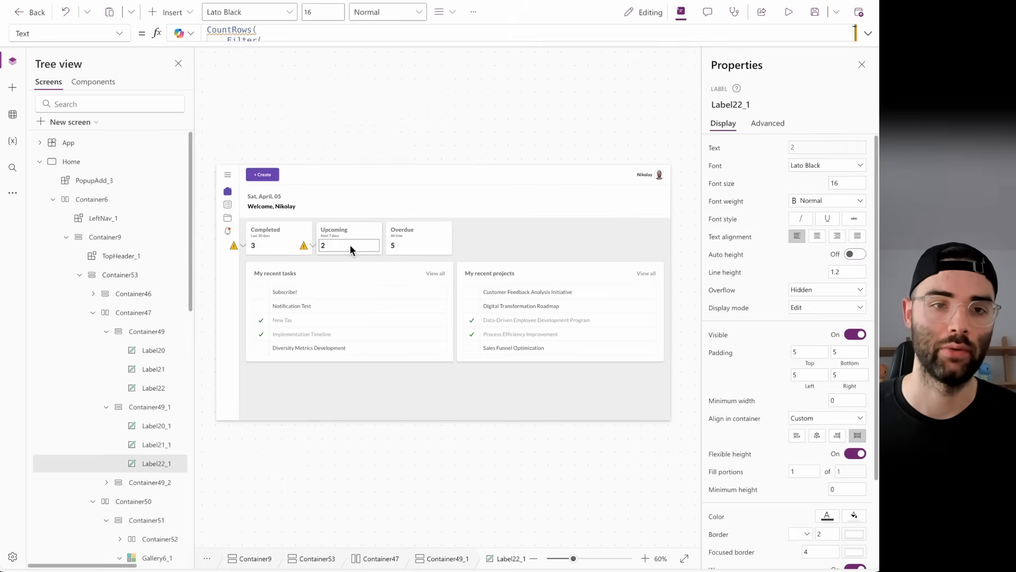
- Copy the Upcoming card's entire CountRows formula and replace the Overdue card's count text with it
click(868, 33)
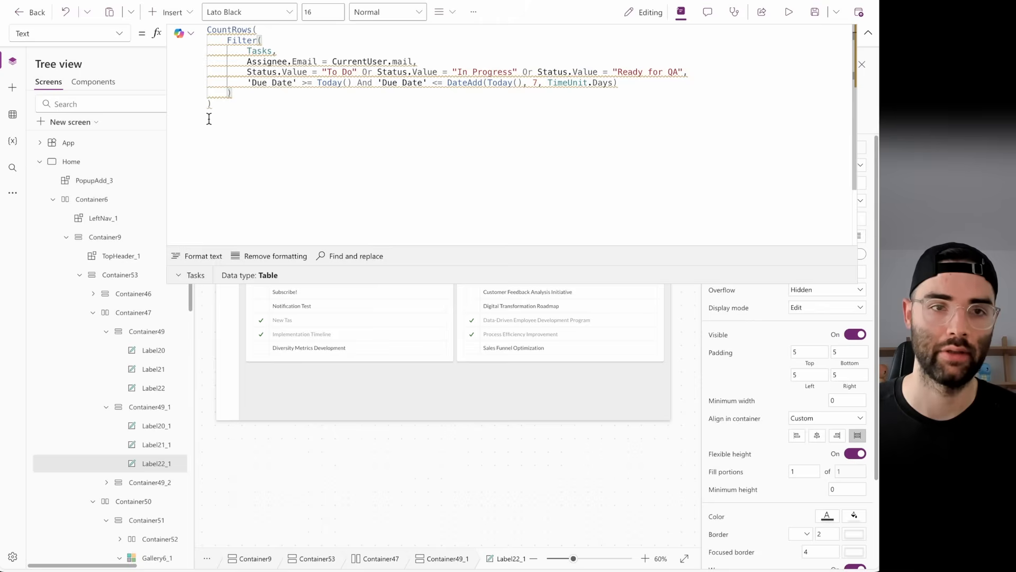
drag(209, 119, 179, 27)
key(ctrl+c)
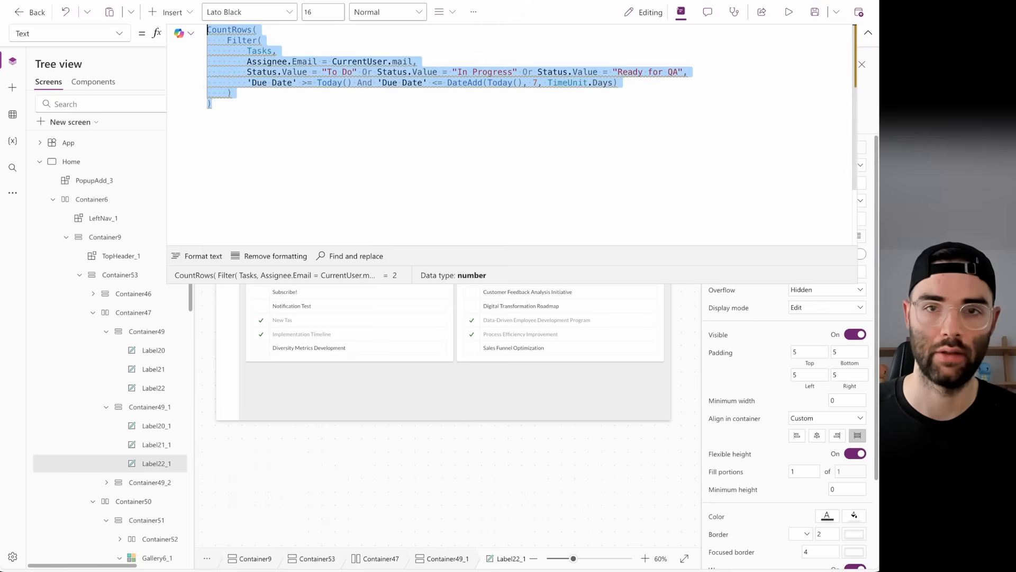
click(868, 33)
click(400, 243)
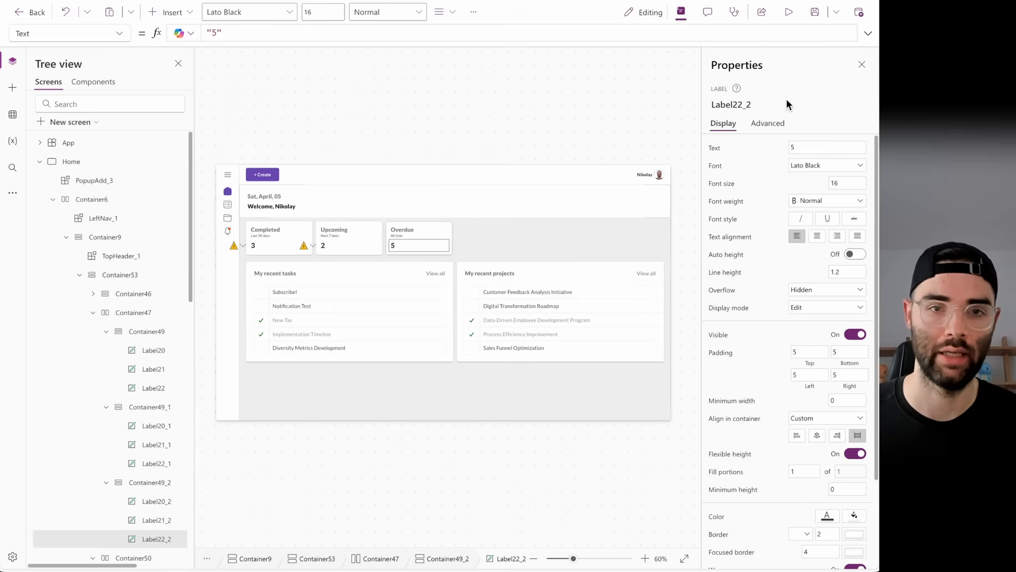
click(868, 33)
key(ctrl+a)
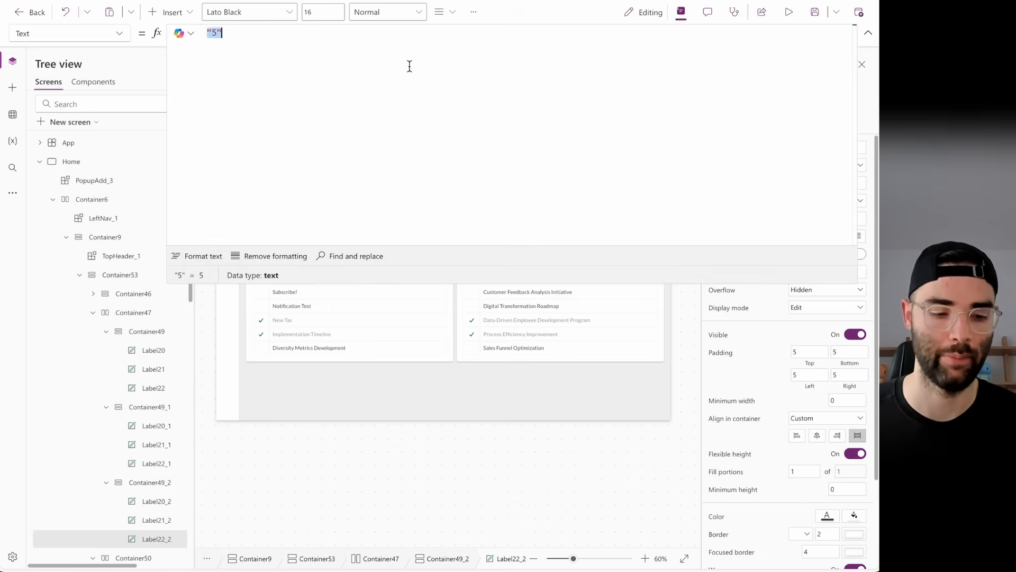
key(ctrl+v)
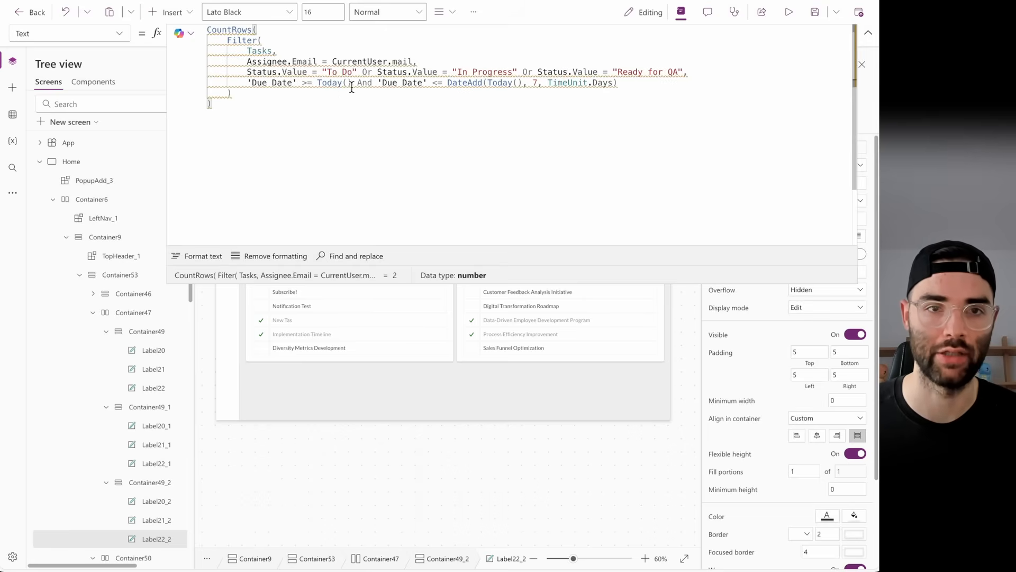
- Reduce the Overdue card's due-date condition to 'Due Date' < Today(), removing the And clause with DateAdd, and collapse the formula editor
mouse_move(325, 58)
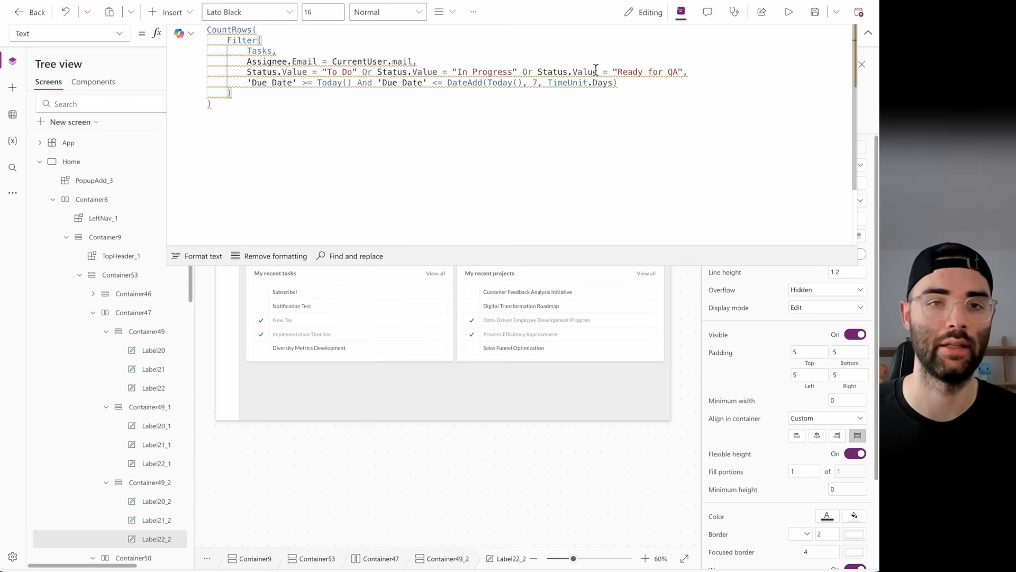
click(685, 73)
text(,)
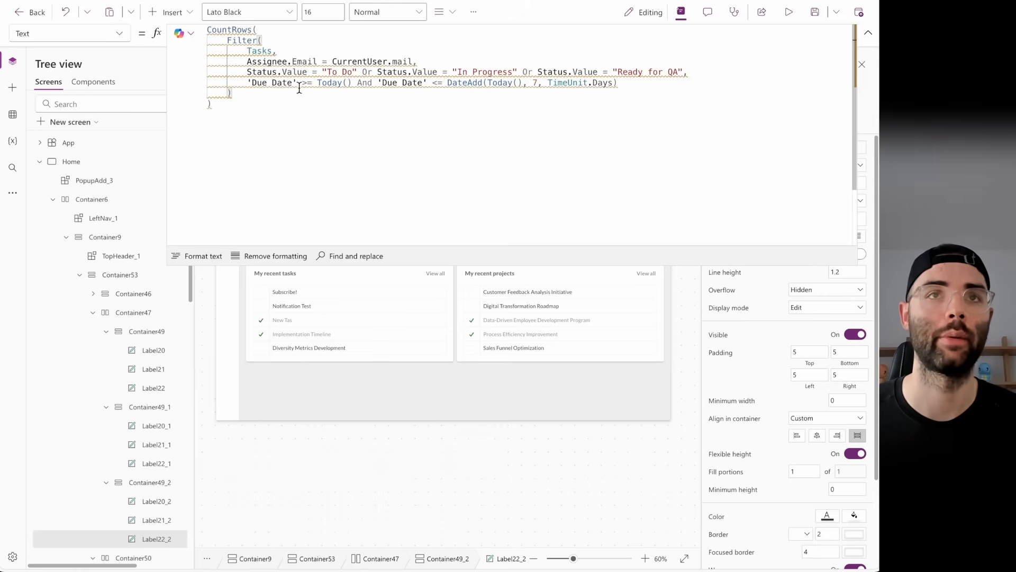
drag(302, 83, 312, 83)
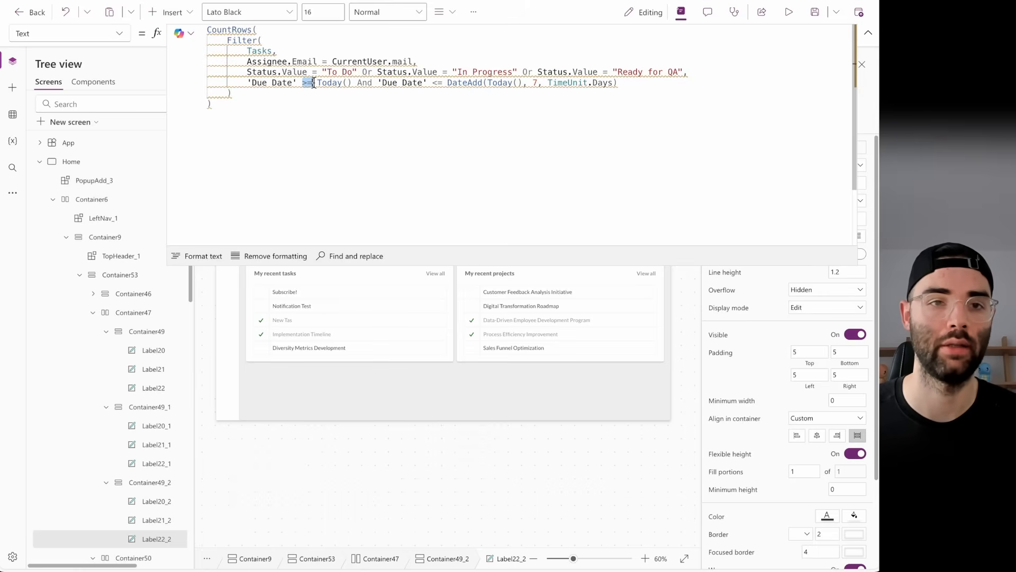
text(<)
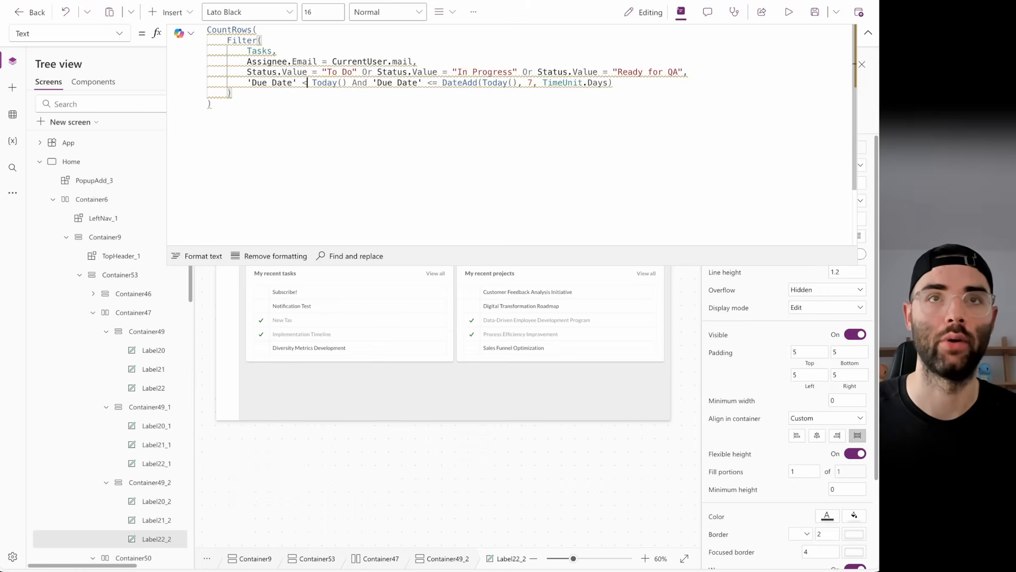
mouse_move(339, 81)
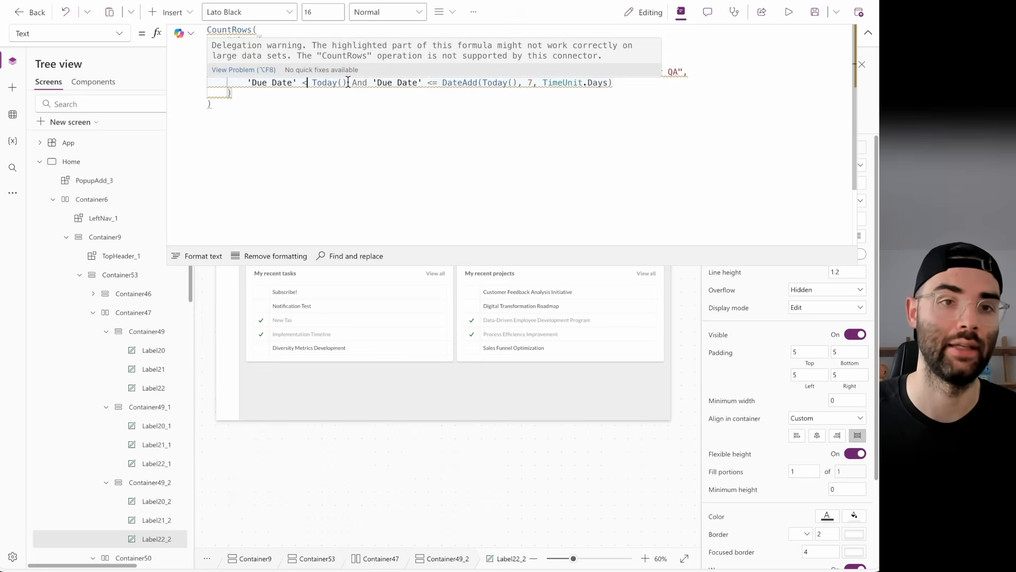
drag(348, 83, 668, 81)
key(BackSpace)
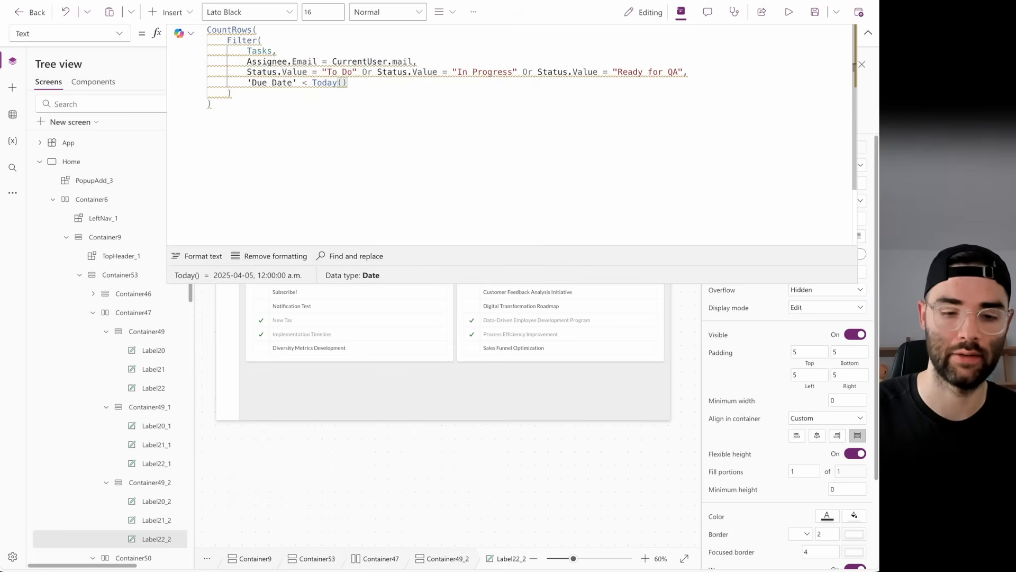
key(BackSpace)
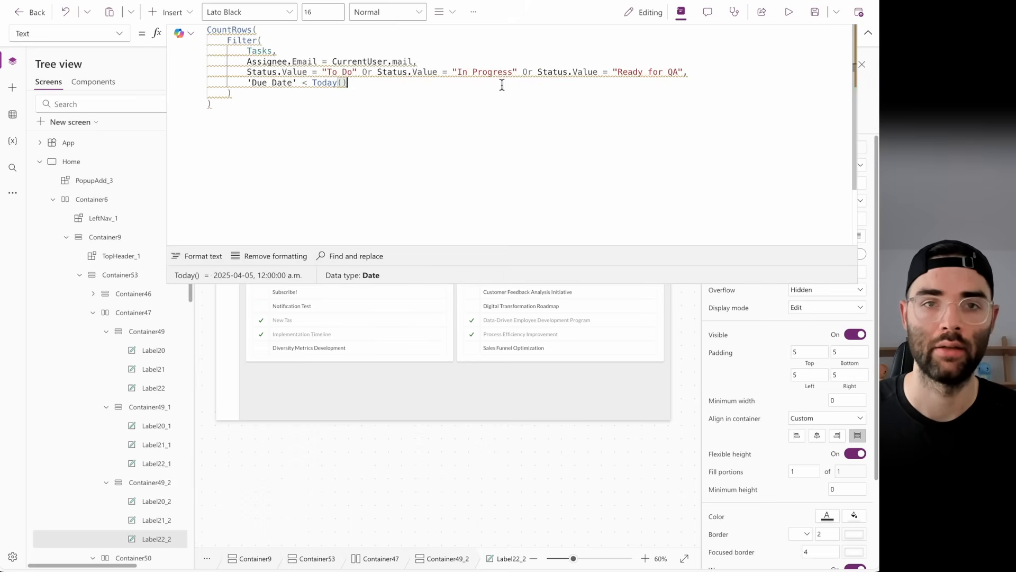
drag(253, 82, 287, 82)
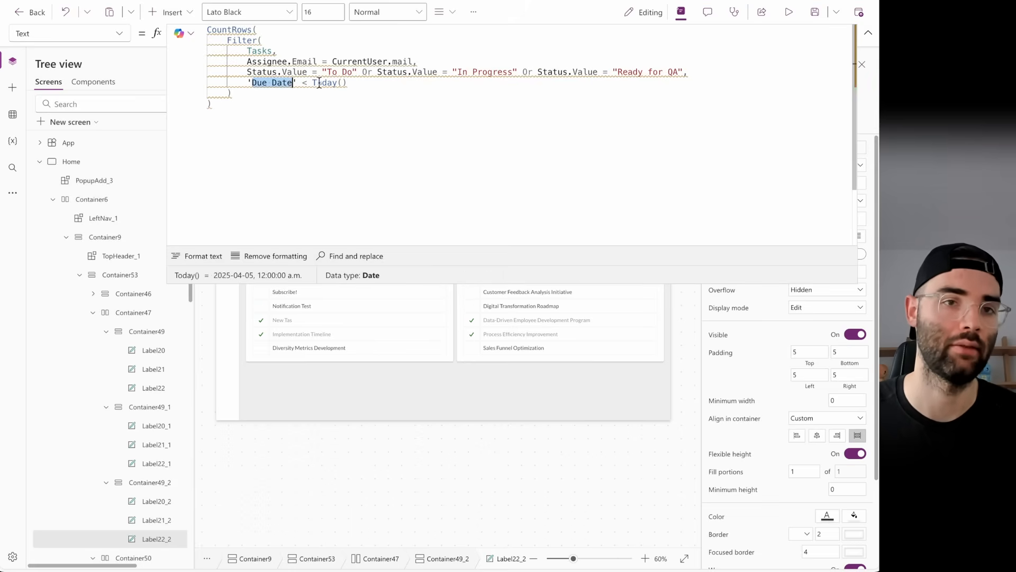
click(345, 83)
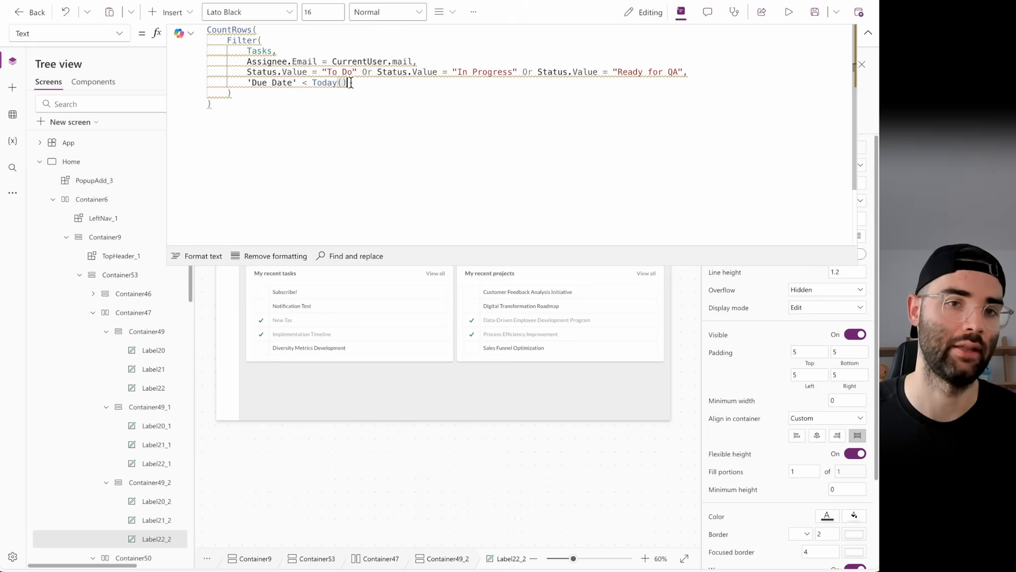
click(868, 36)
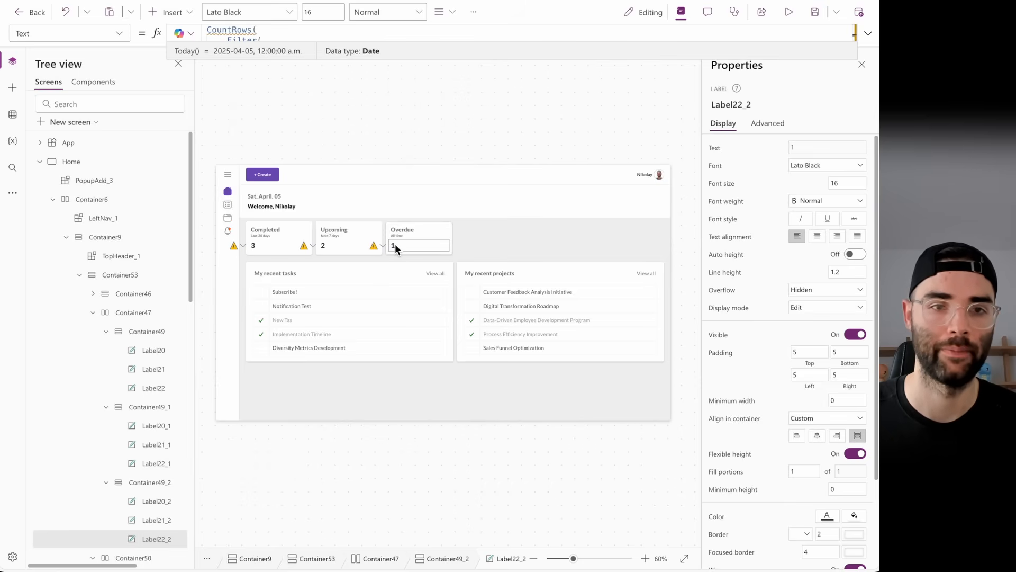
- Preview the home dashboard on the tablet in portrait and landscape orientation to check the card counts, and close the preview
key(F5)
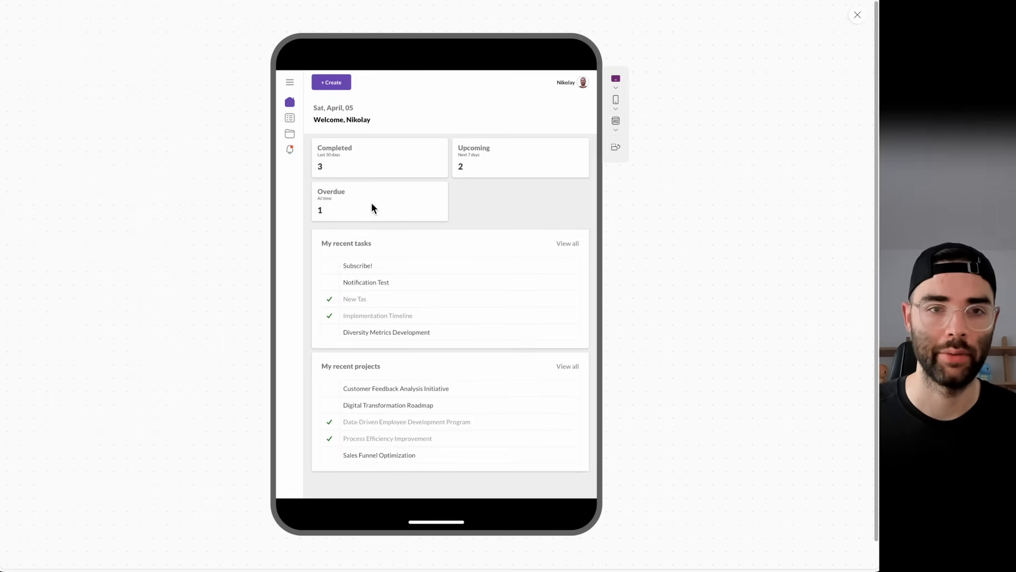
click(618, 147)
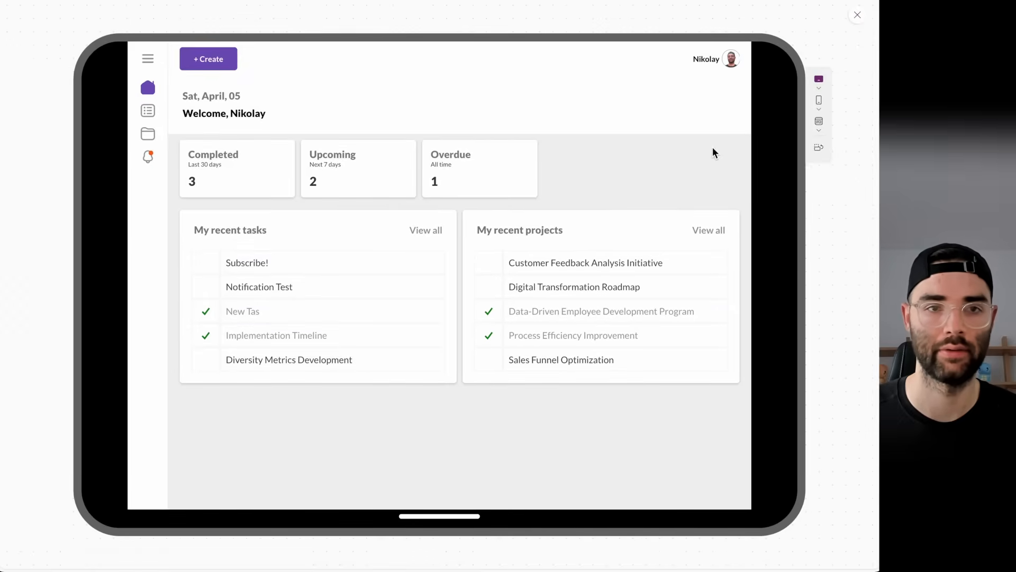
click(819, 147)
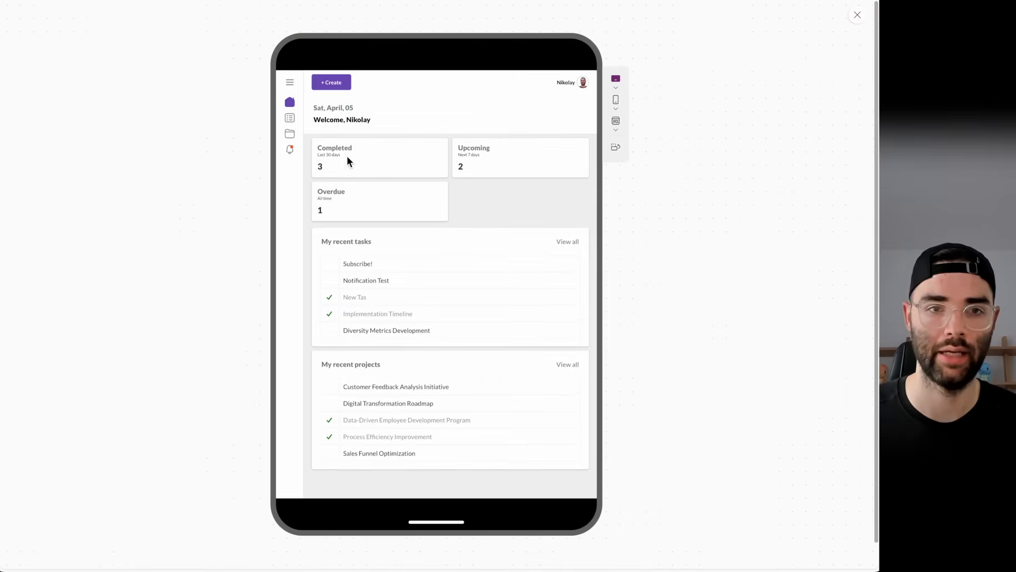
click(857, 16)
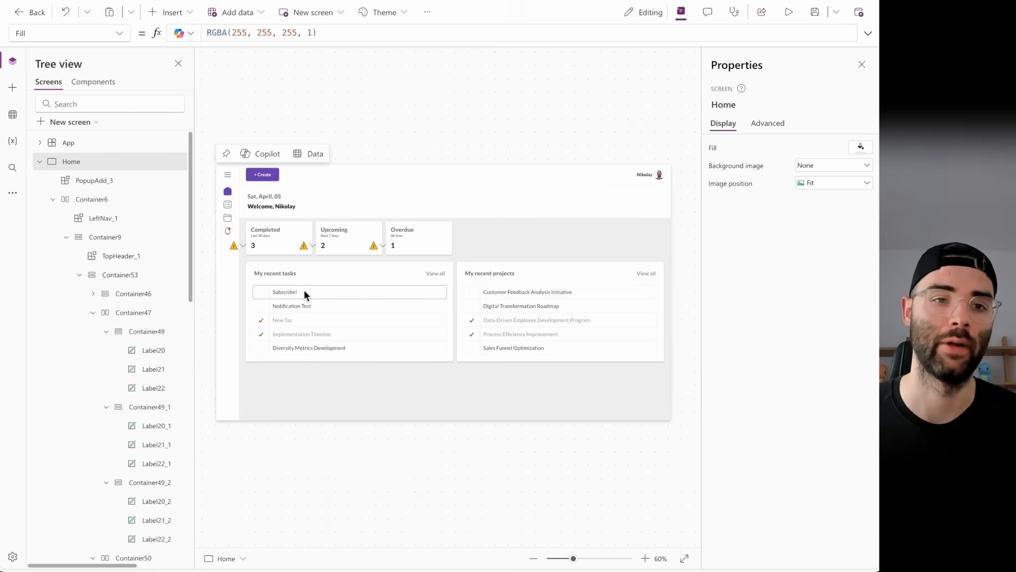
- Select the checkbox in the first row of the My recent tasks gallery
click(262, 293)
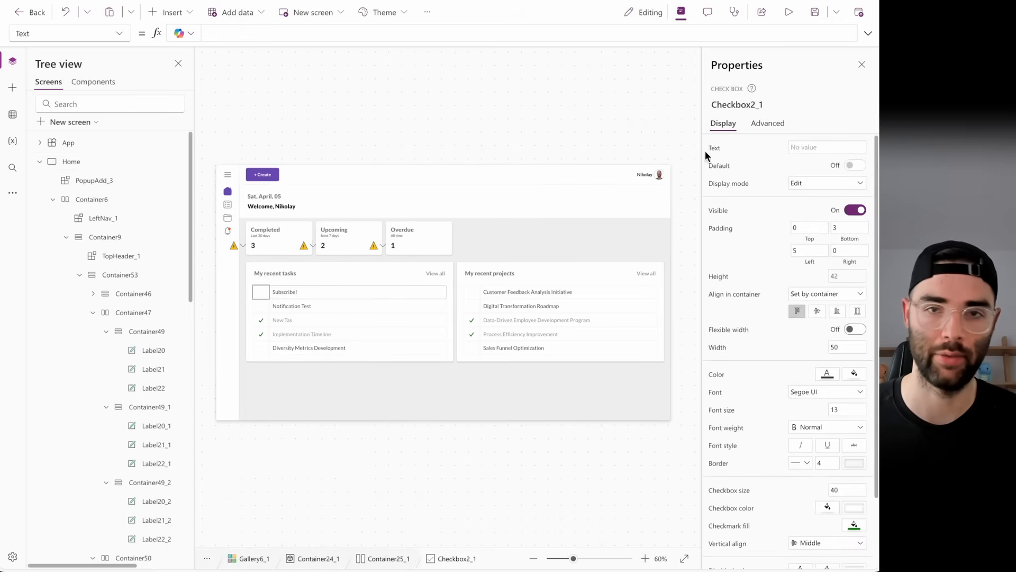
- Extend the Patch formula in the selected task checkbox's OnCheck property with 'Completed On': Today()
click(767, 123)
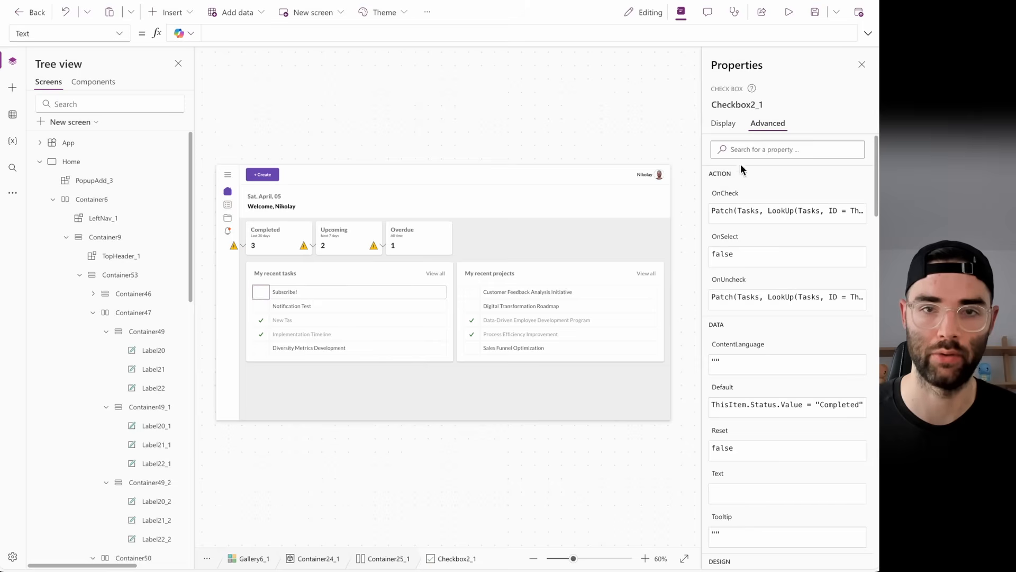
click(735, 193)
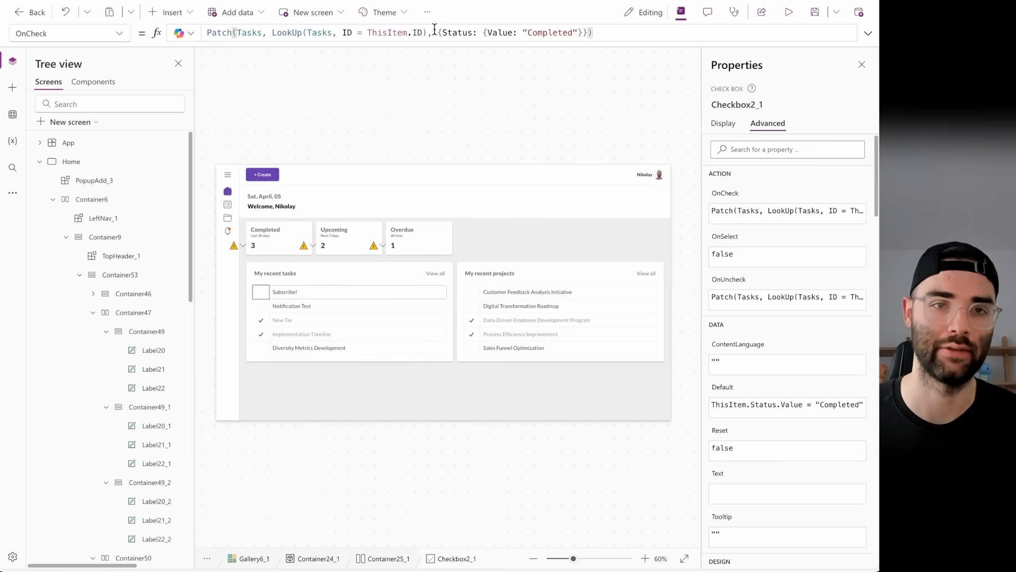
click(583, 32)
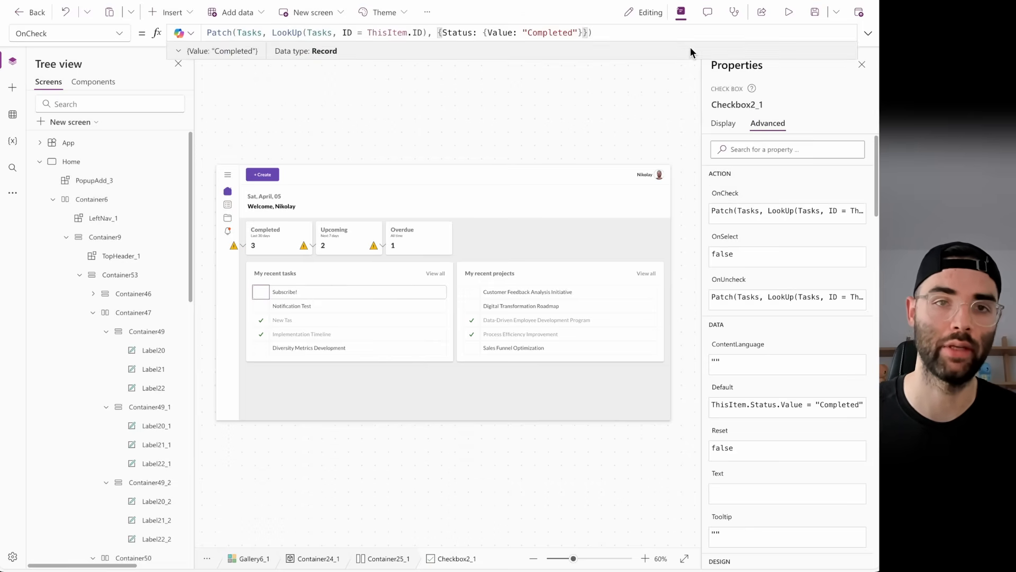
text(,)
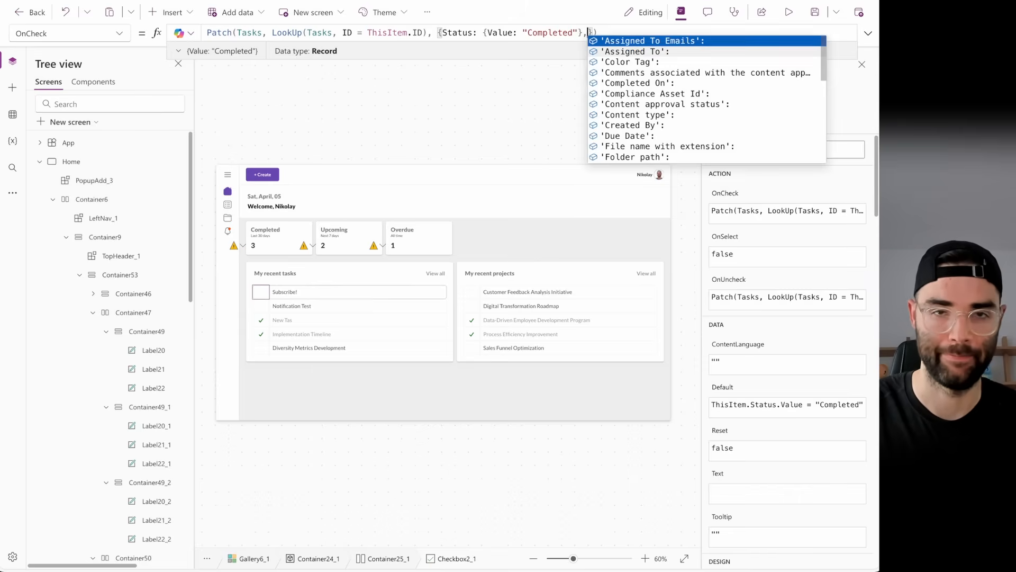
text( 'Complet)
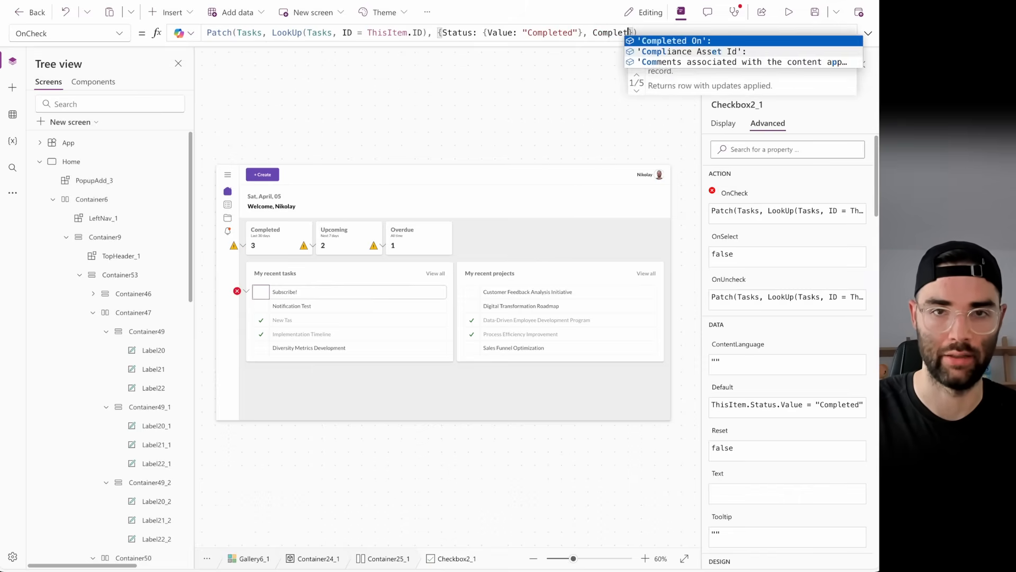
key(Tab)
text(Toda)
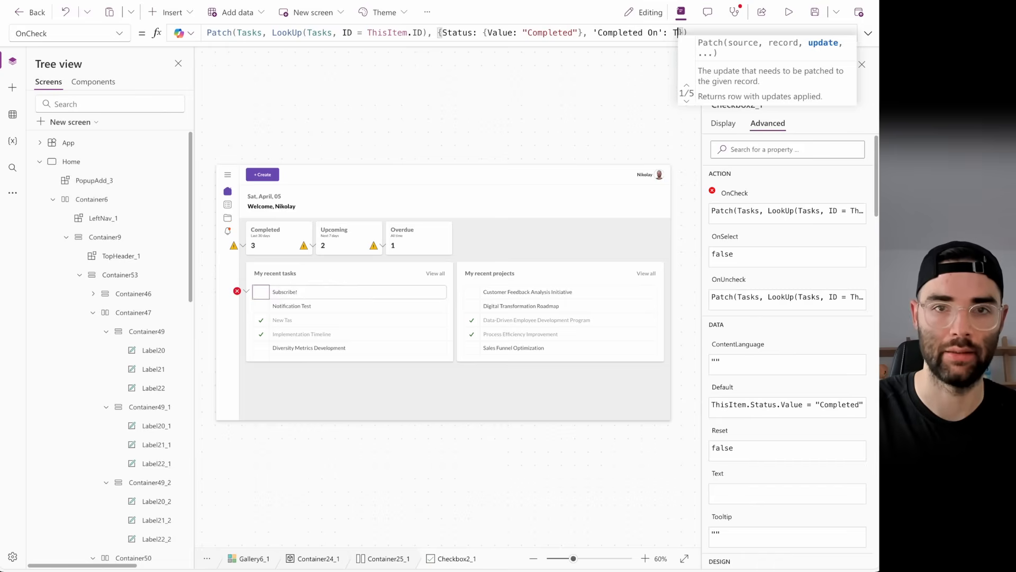
text(y())
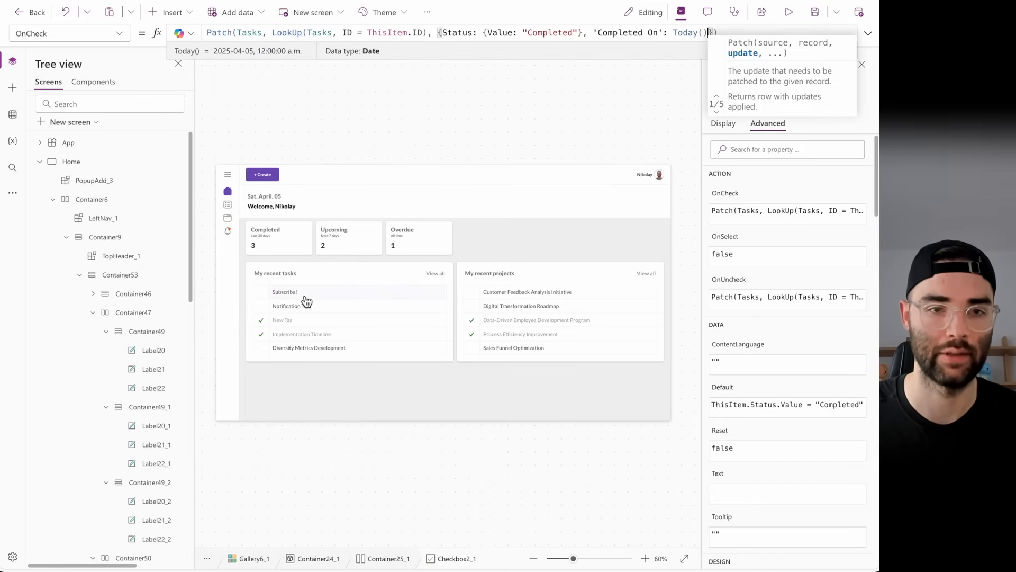
- Test the task checkbox by completing "Subscribe!", inspecting Completed On in the SharePoint Tasks list, and unchecking the task back in Power Apps
click(261, 292)
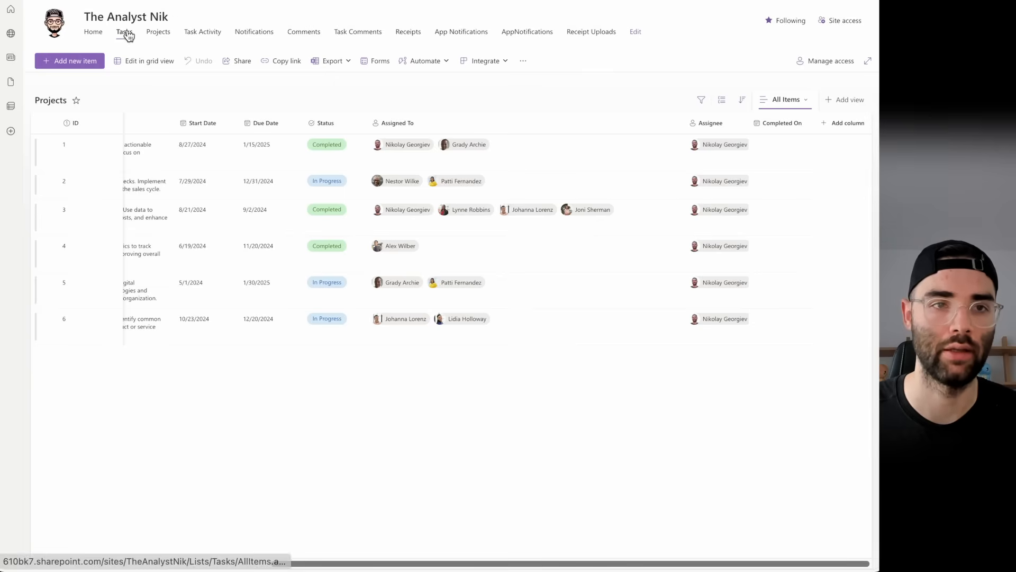
click(126, 33)
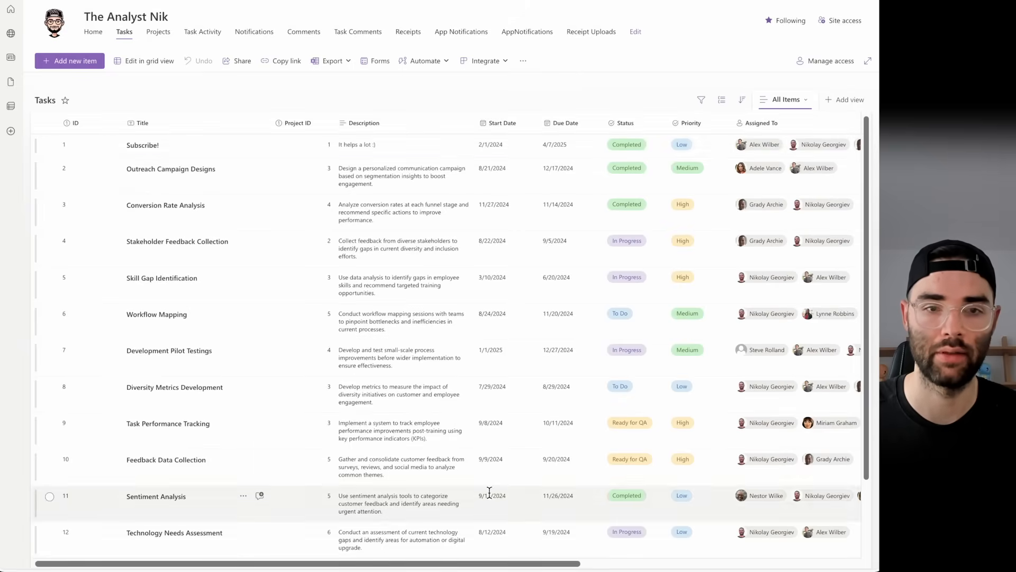
drag(497, 563, 776, 563)
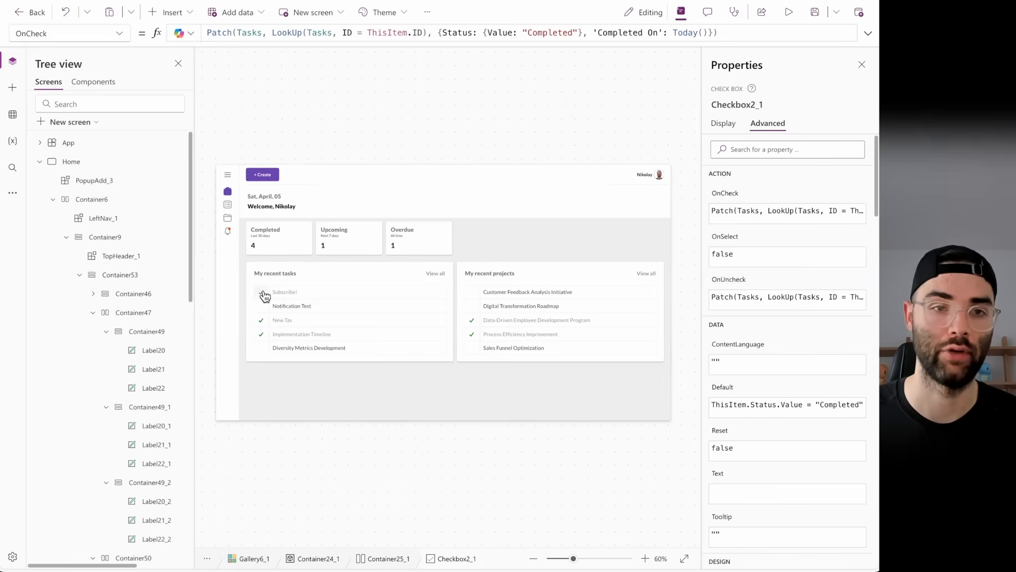
alt+click(262, 293)
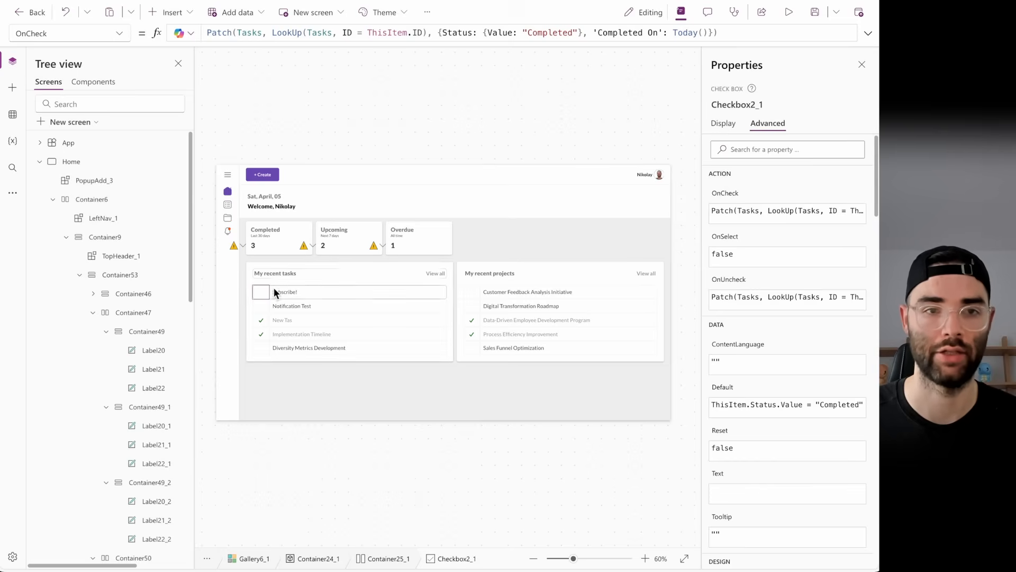
- Add 'Completed On': Blank() to the task checkbox's OnUncheck Patch formula and test it by checking and unchecking "Subscribe!"
click(734, 288)
click(868, 33)
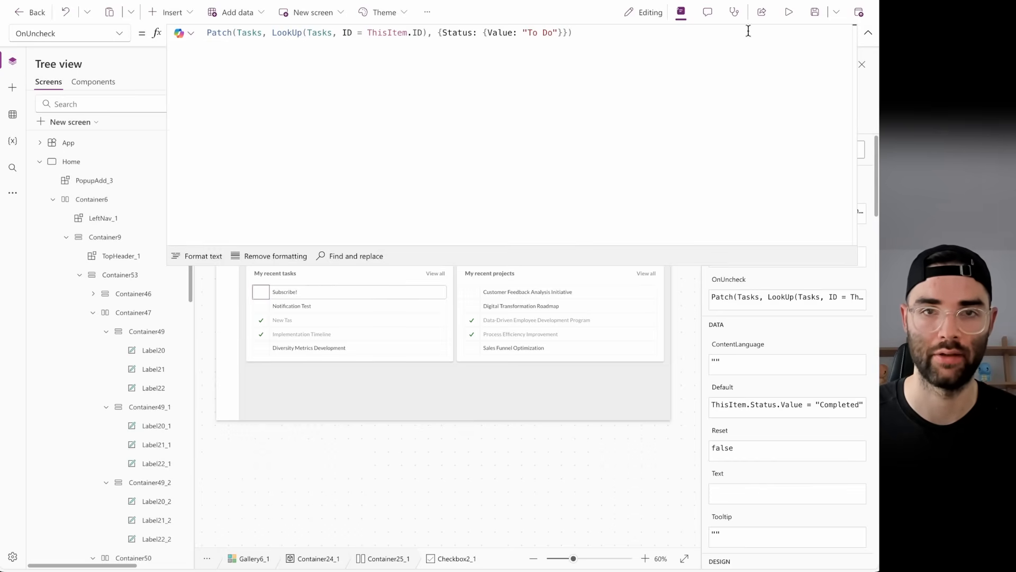
click(560, 32)
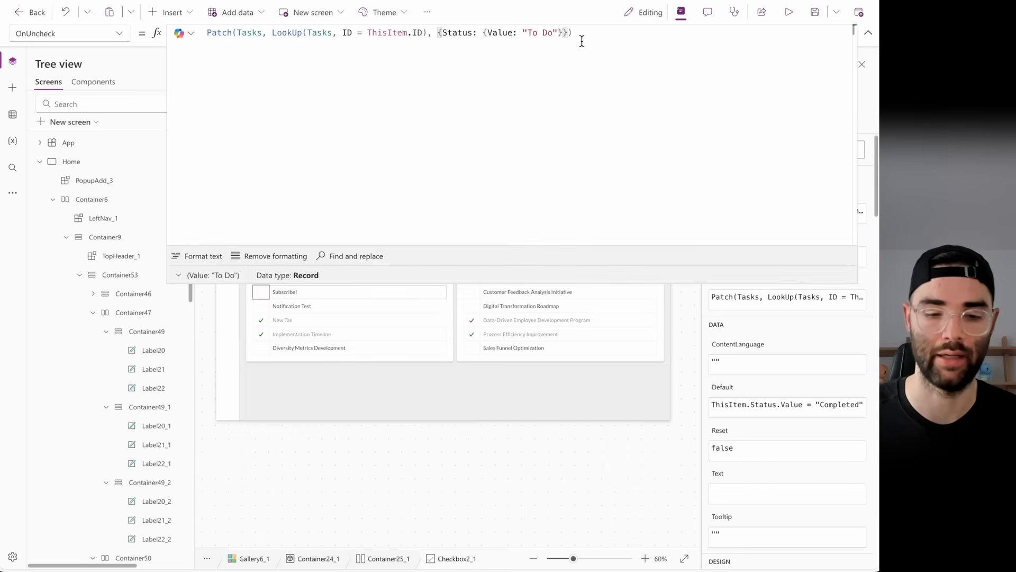
text(, complet)
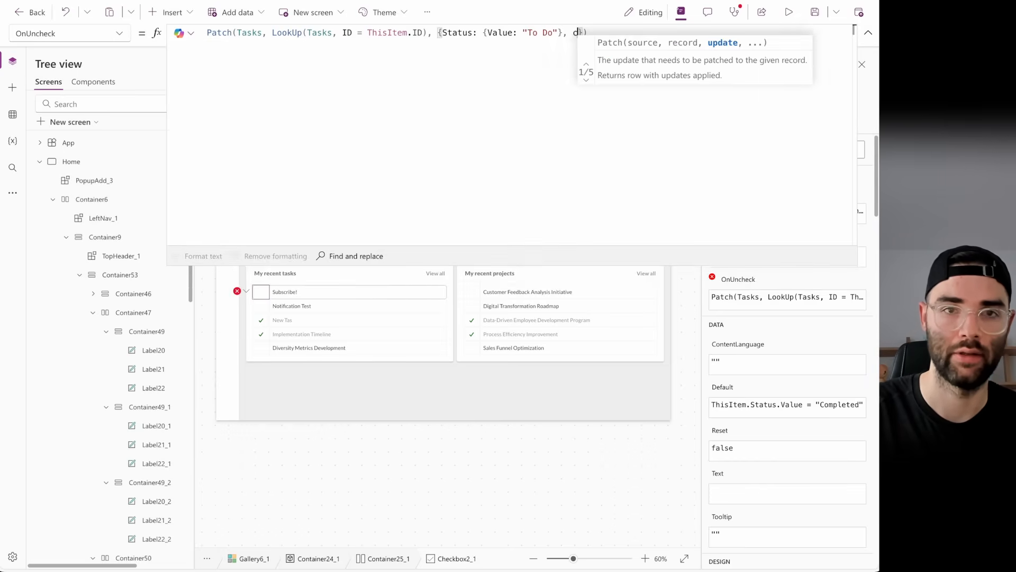
key(Tab)
text(Blank)
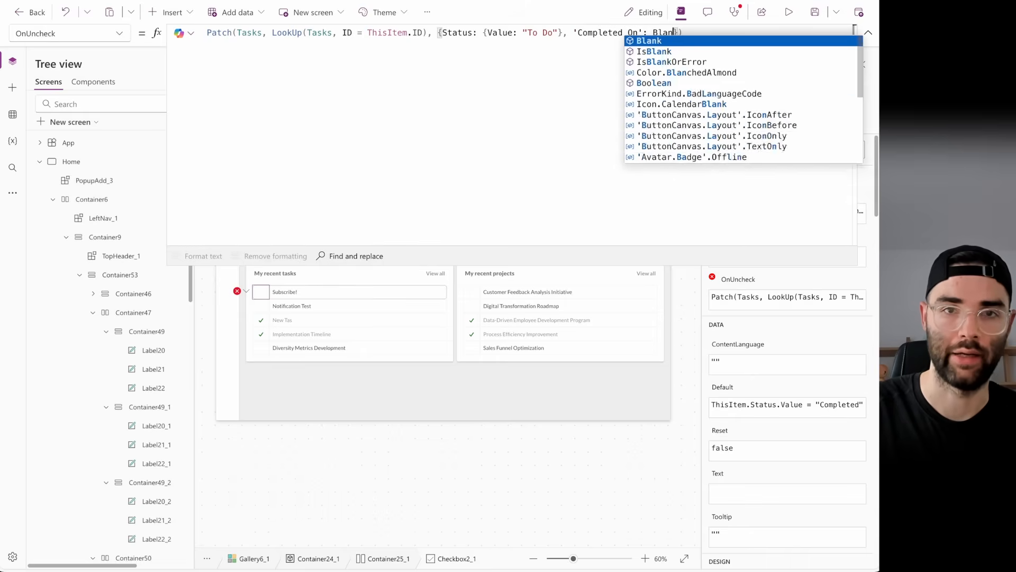
text(())
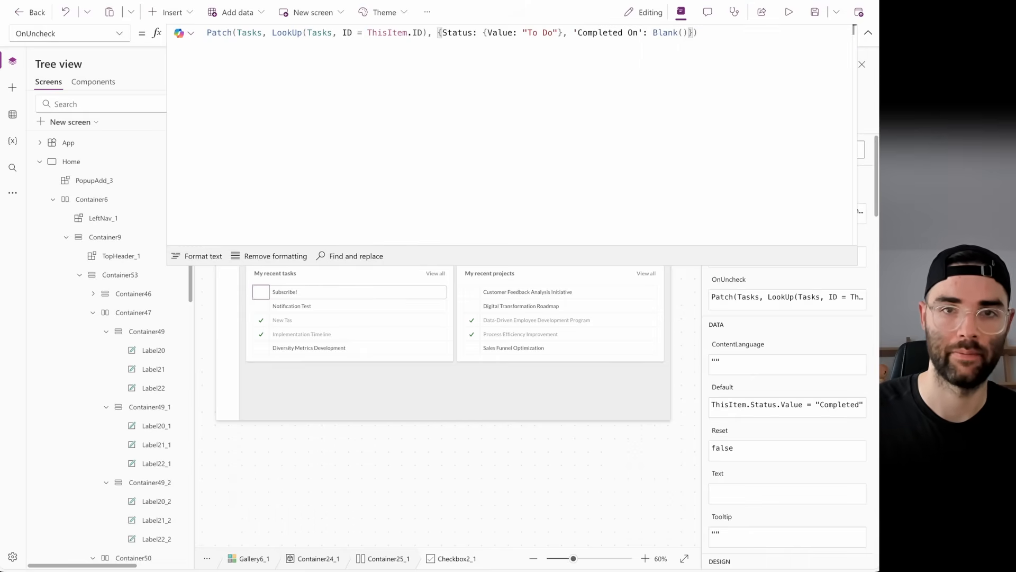
click(868, 33)
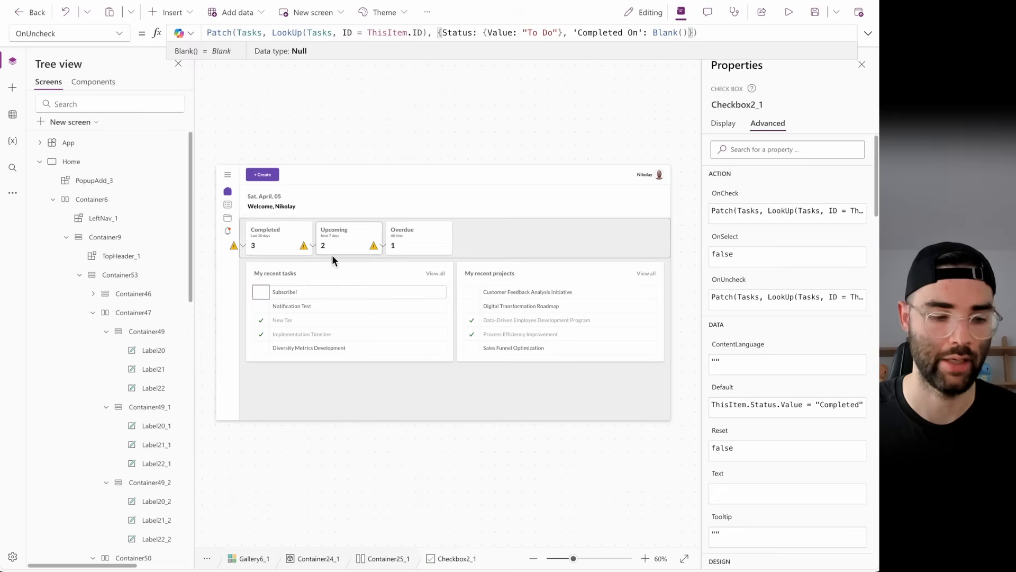
alt+click(261, 292)
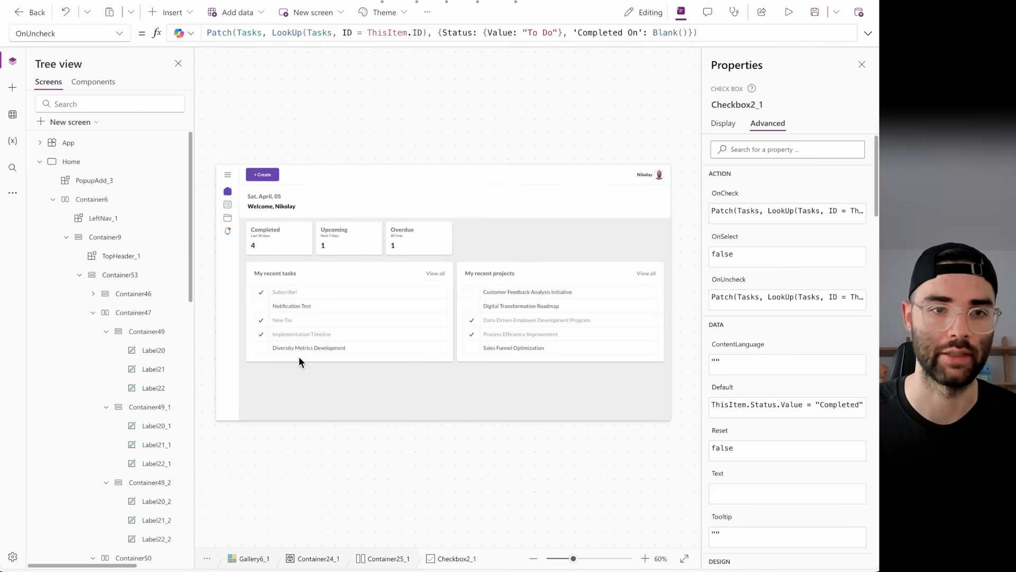
alt+click(263, 294)
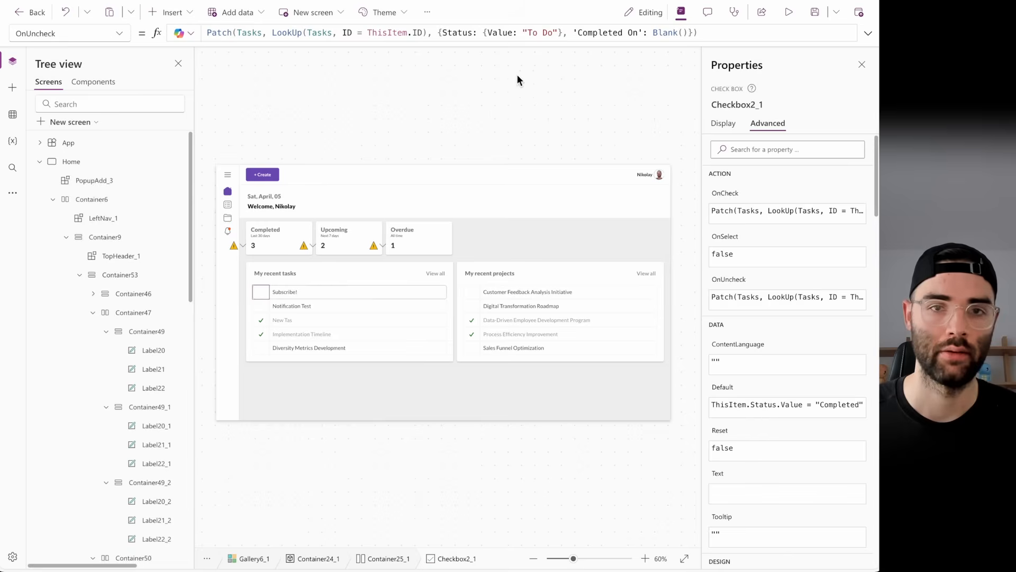
- Copy the 'Completed On' entry into the project checkbox's OnCheck Patch formula and set its value to Today()
click(562, 32)
drag(563, 32, 691, 27)
key(ctrl+c)
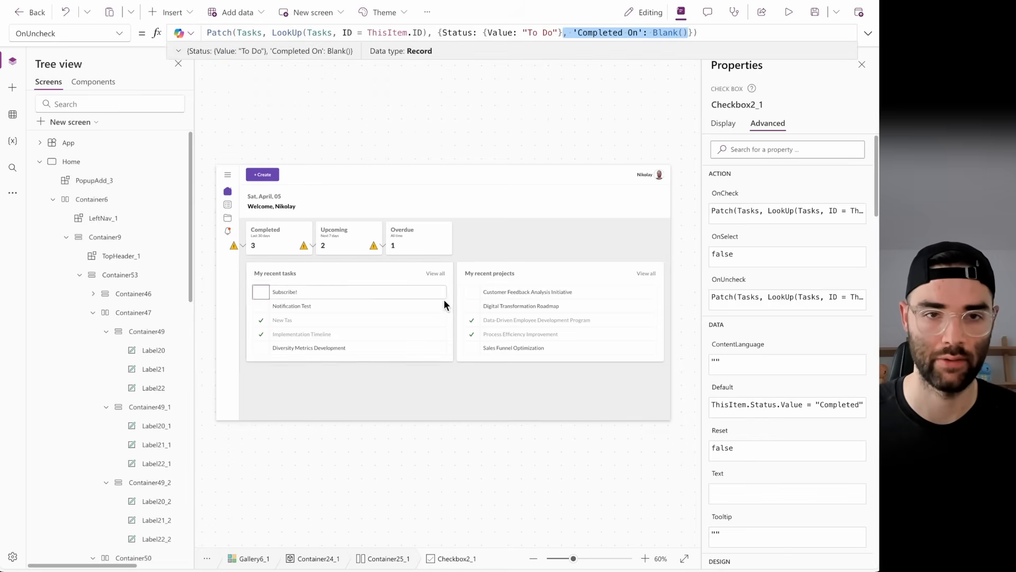
click(468, 292)
click(723, 195)
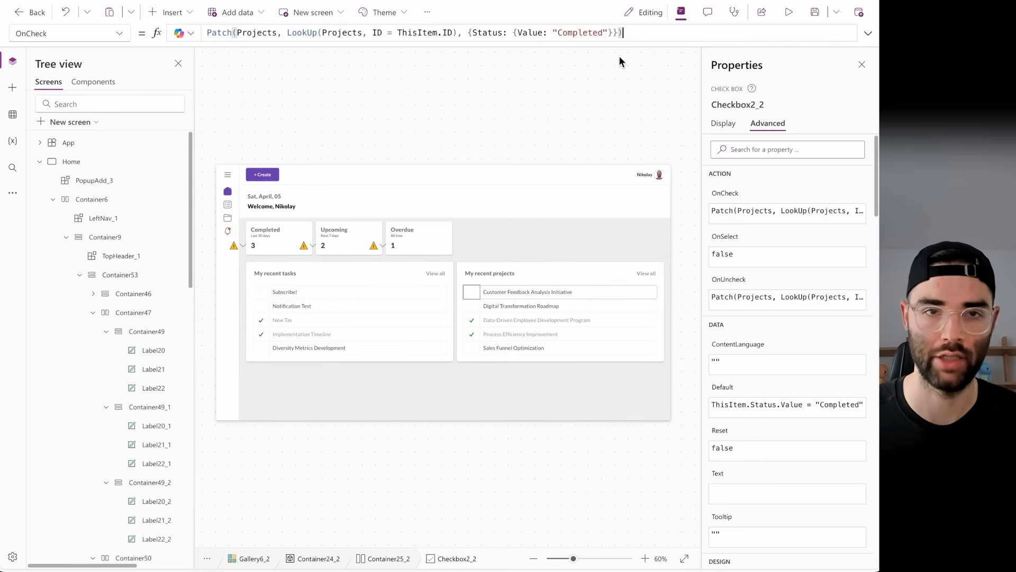
click(613, 32)
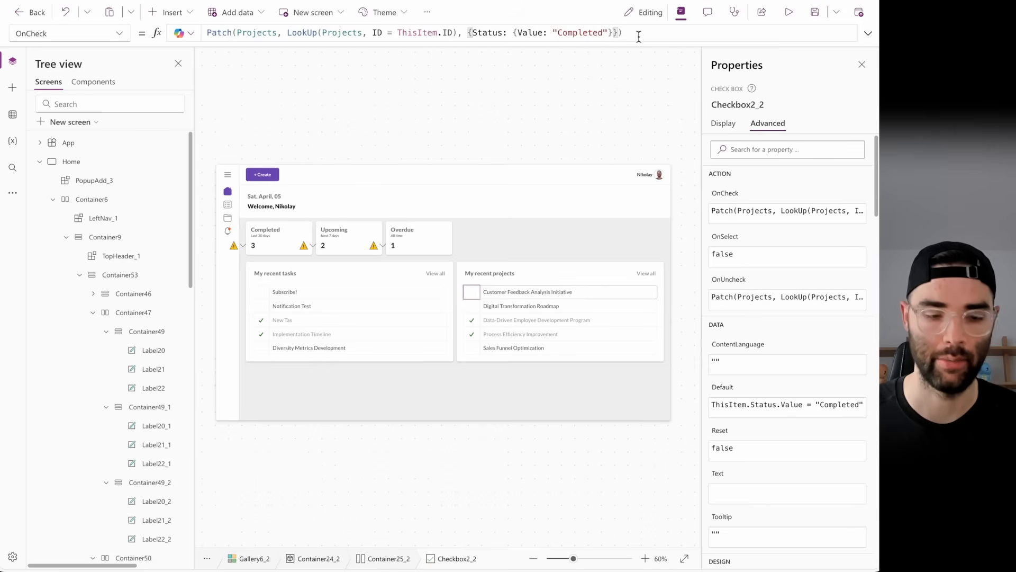
key(ctrl+v)
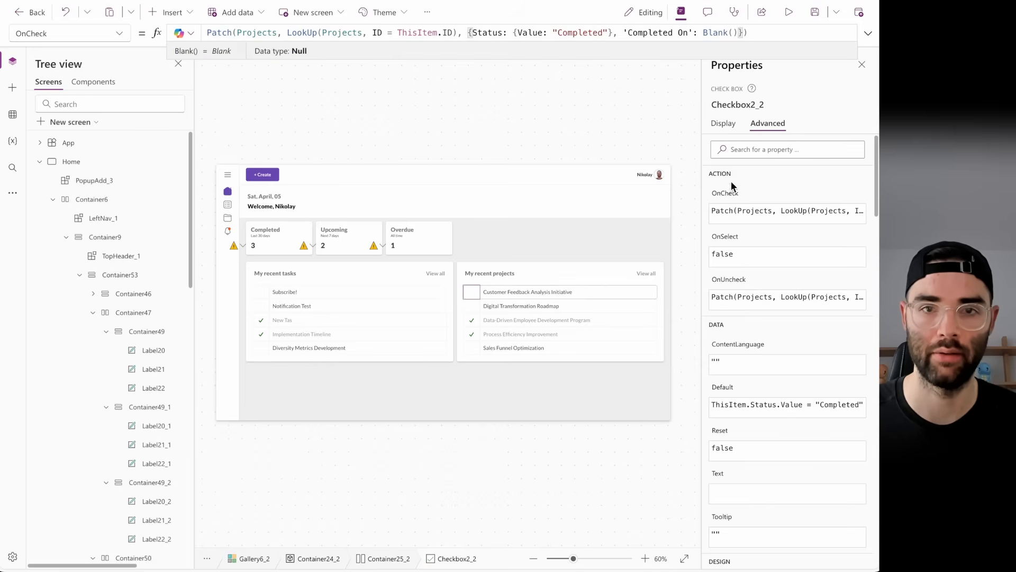
key(ctrl+z)
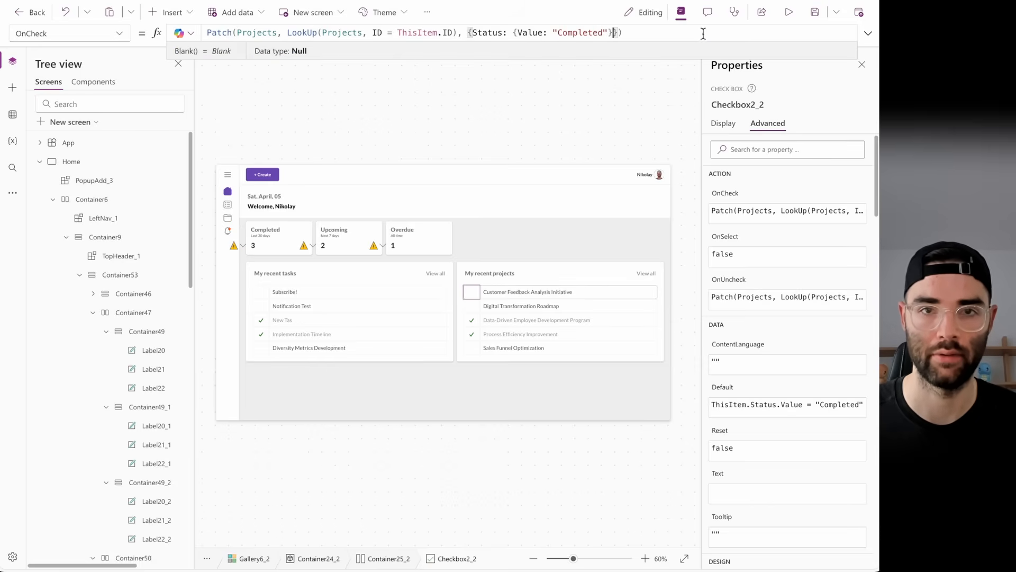
key(ctrl+v)
drag(698, 32, 734, 33)
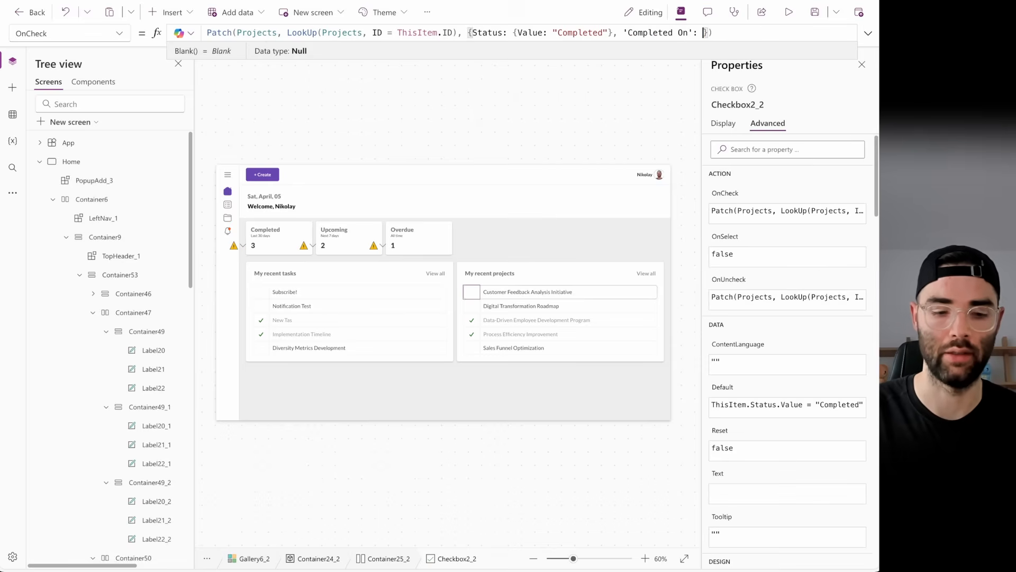
text(Today())
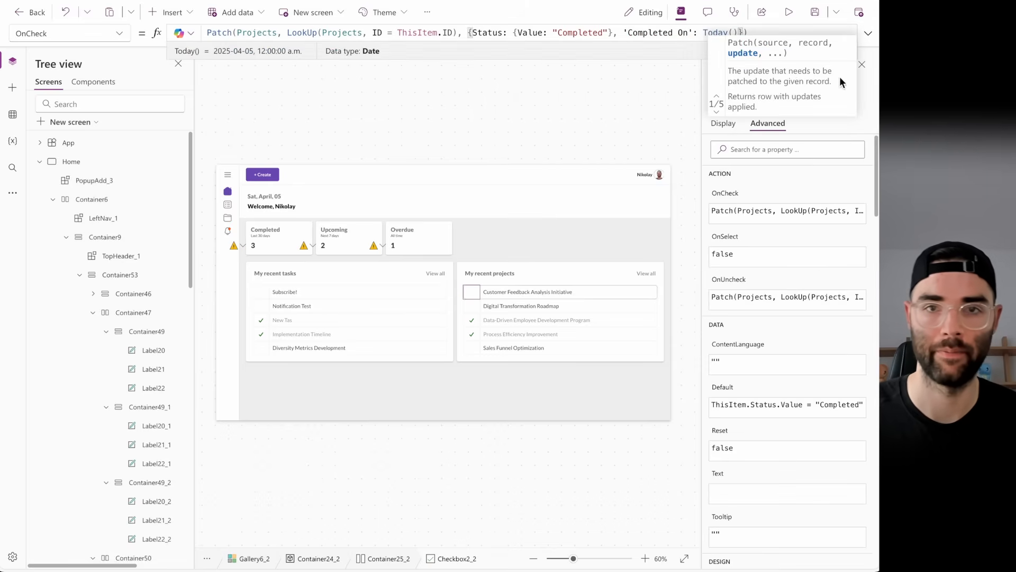
click(794, 33)
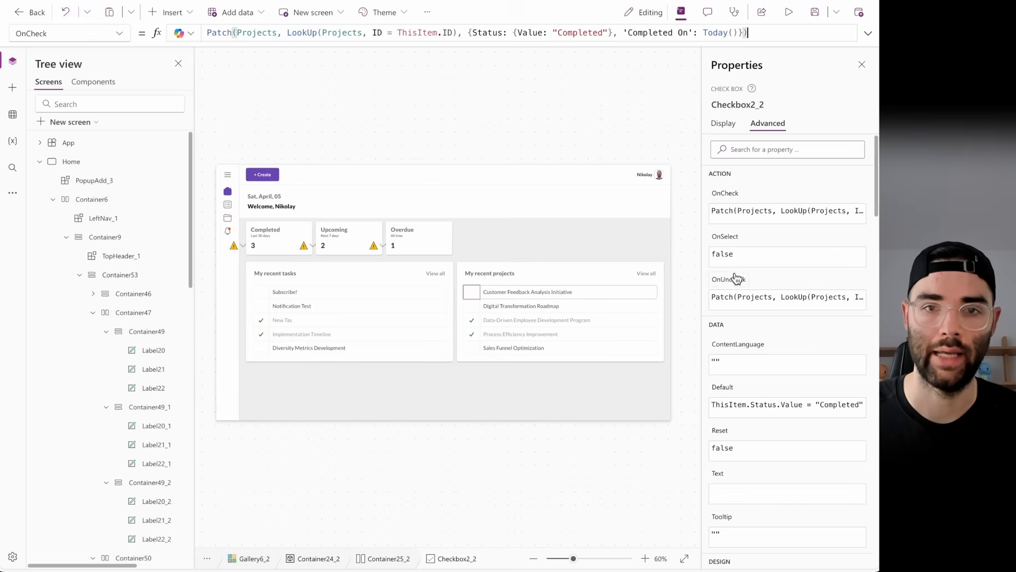
- Add 'Completed On': Blank() to the Patch formula in the project checkbox's OnUncheck property
click(732, 293)
click(594, 33)
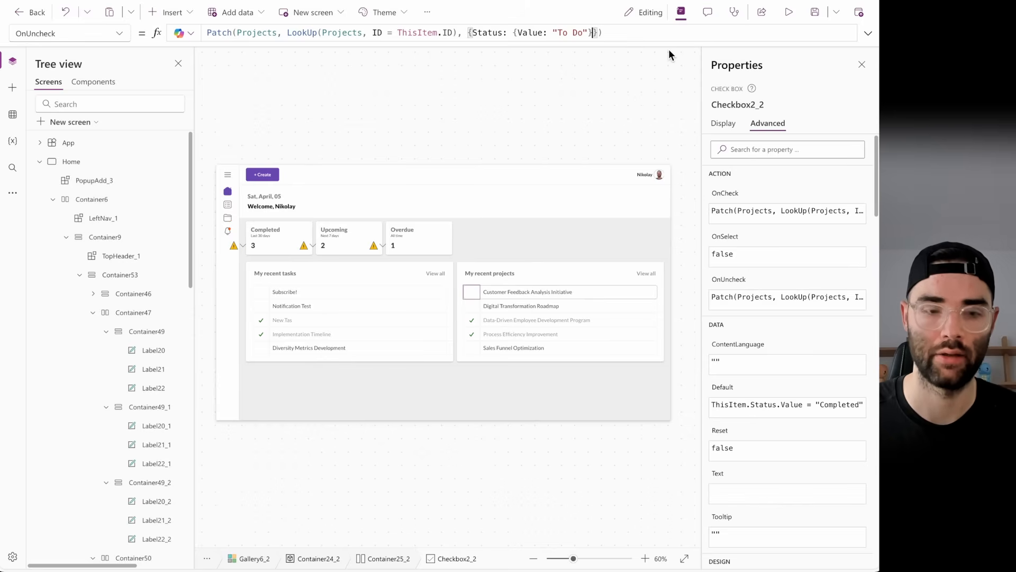
text(, 'Completed On': Blank())
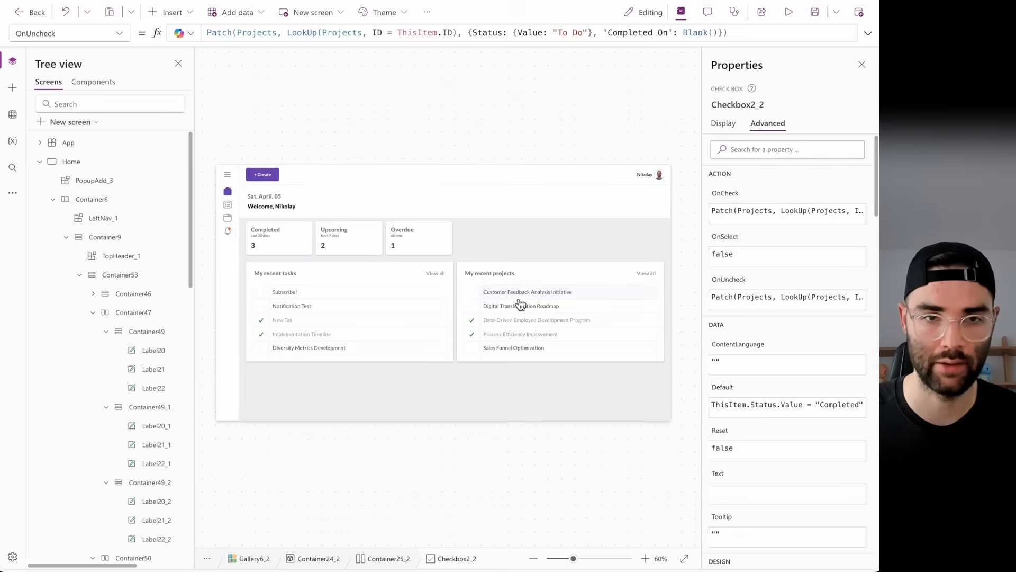
- Test checking and unchecking "Customer Feedback Analysis Initiative", inspecting its record in the SharePoint Projects list after each change
click(473, 292)
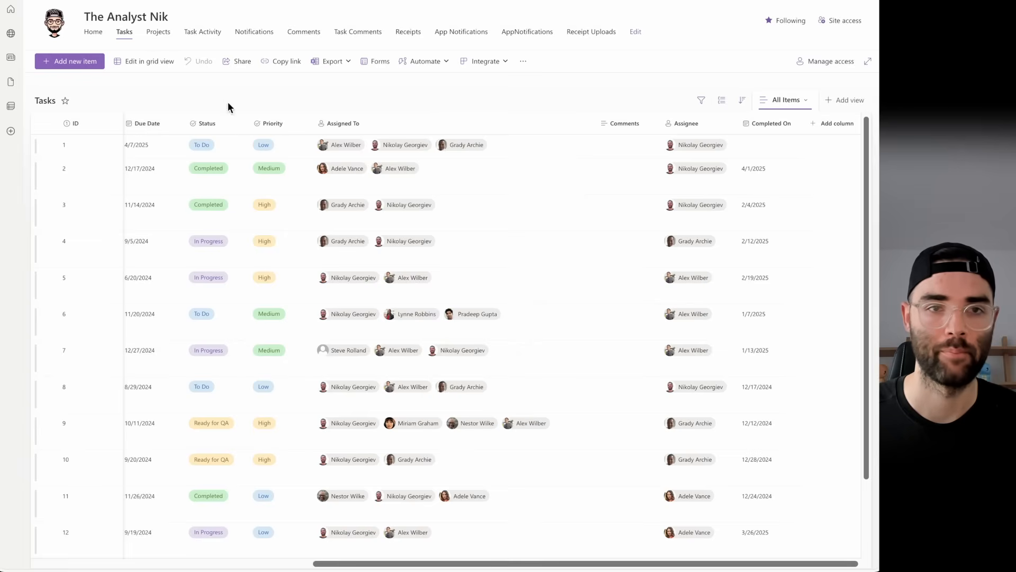
click(159, 35)
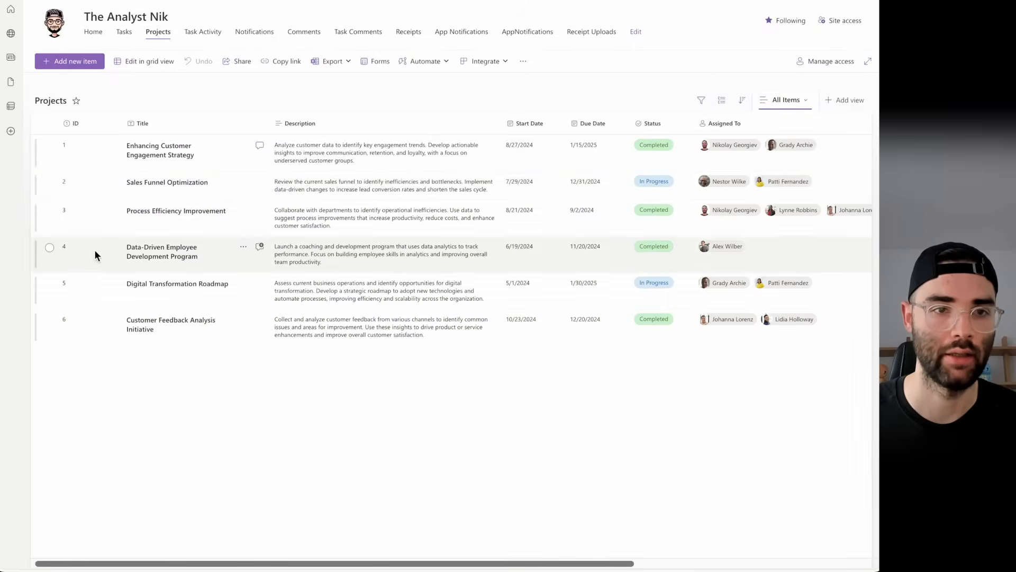
click(109, 316)
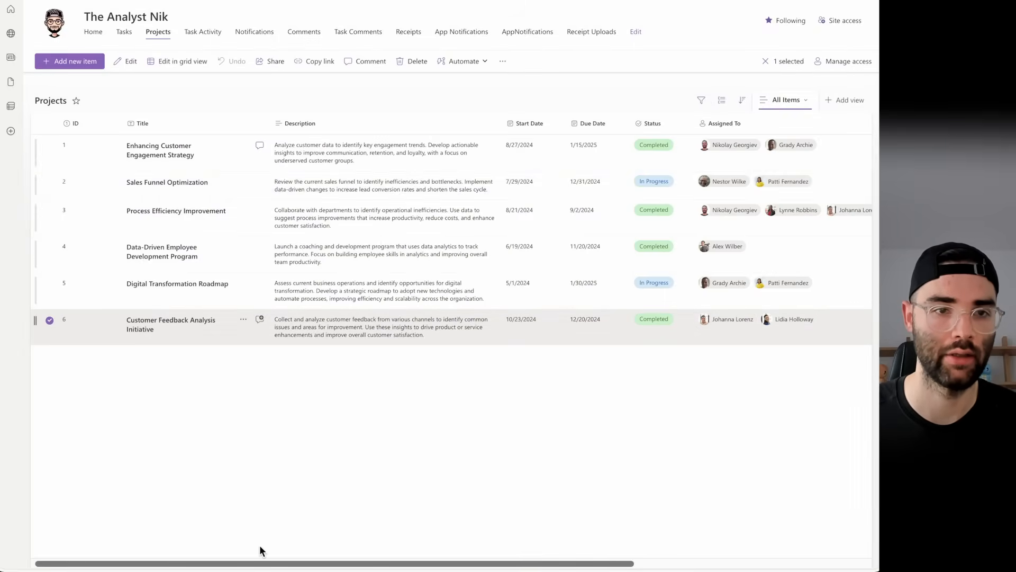
drag(258, 564, 592, 567)
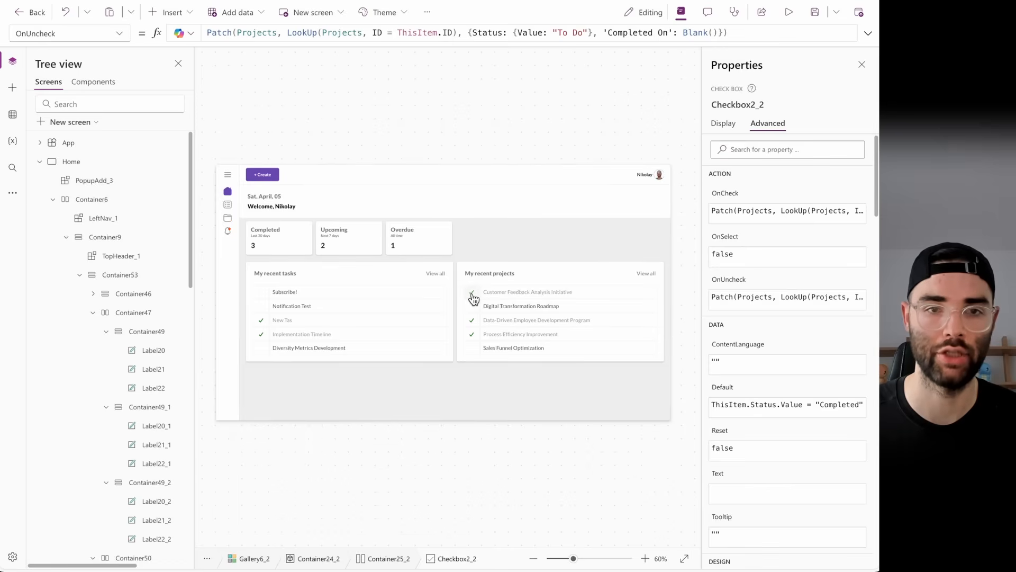
click(578, 292)
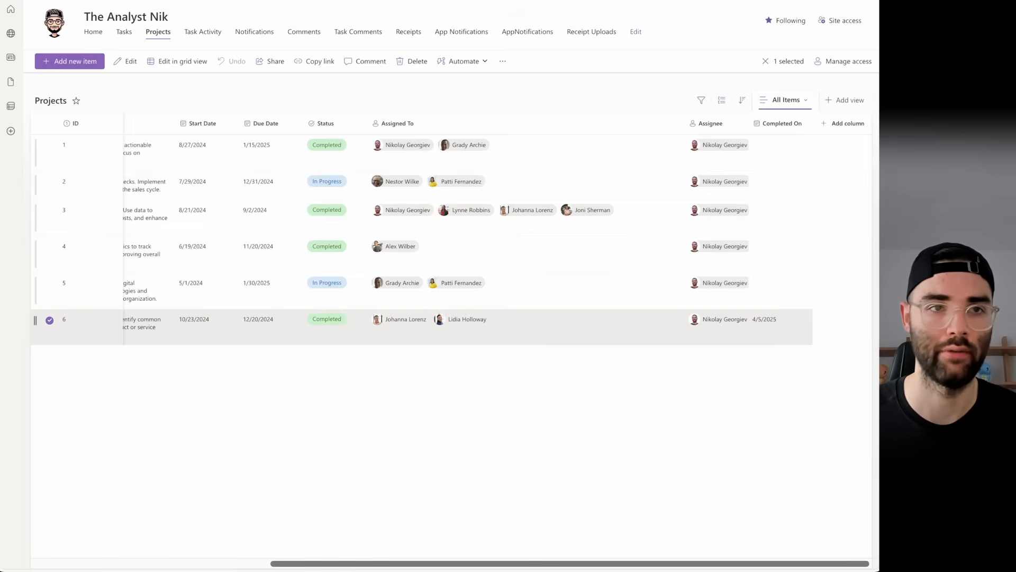
click(69, 1)
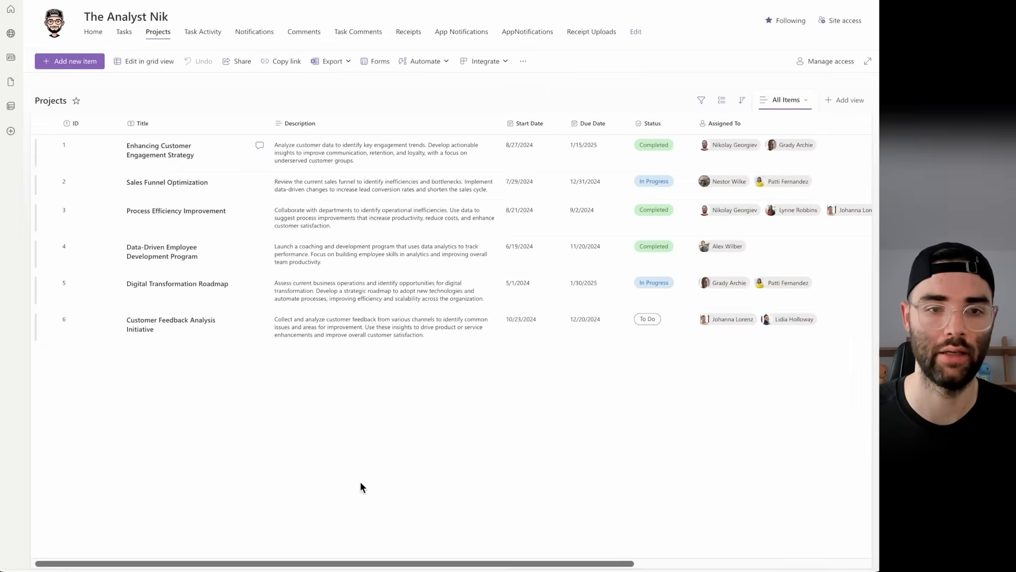
- Return to the app, open the "Subscribe!" task from My recent tasks, and choose Completed as its Status in the form
drag(390, 562, 778, 563)
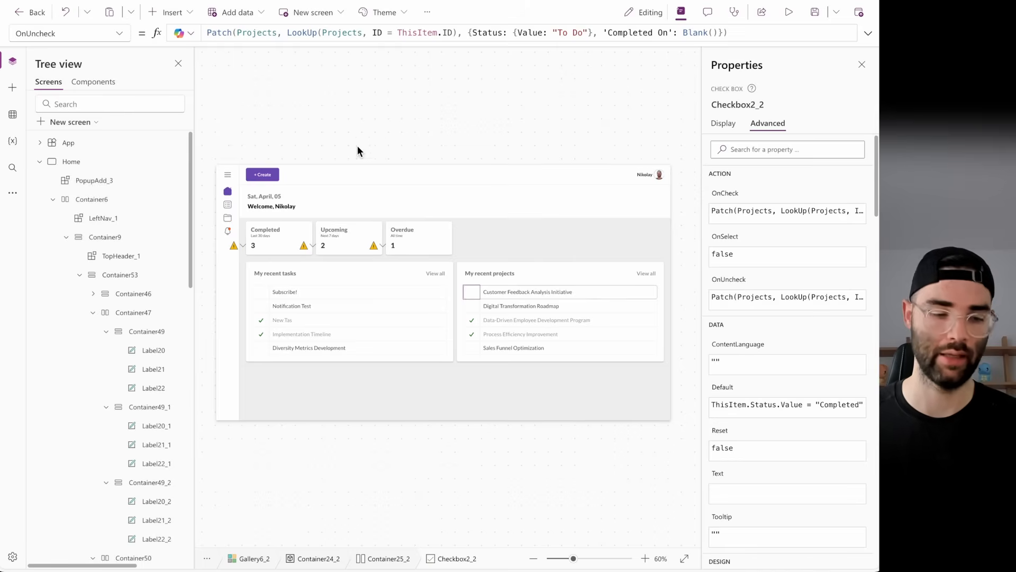
alt+click(322, 291)
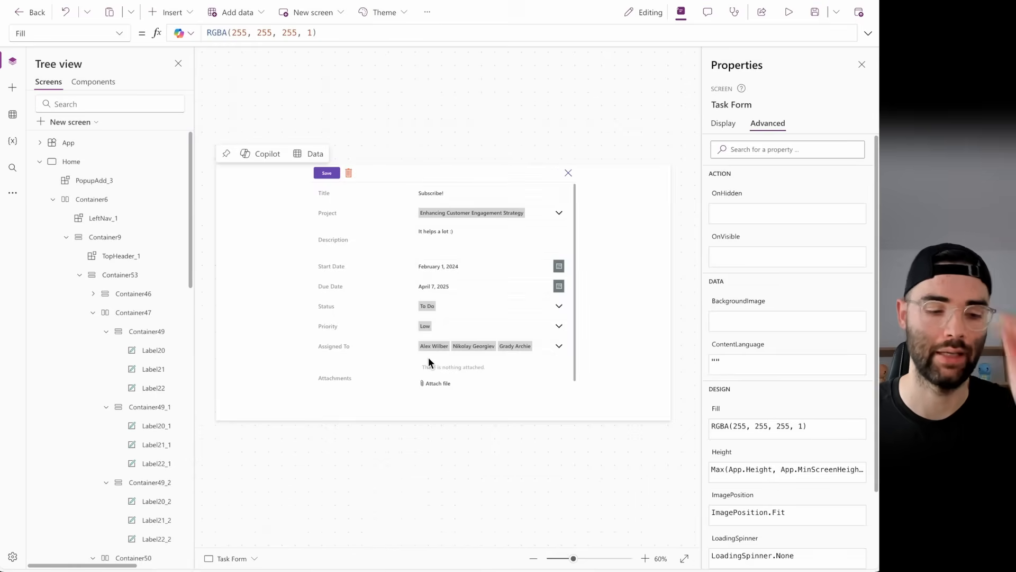
alt+click(454, 307)
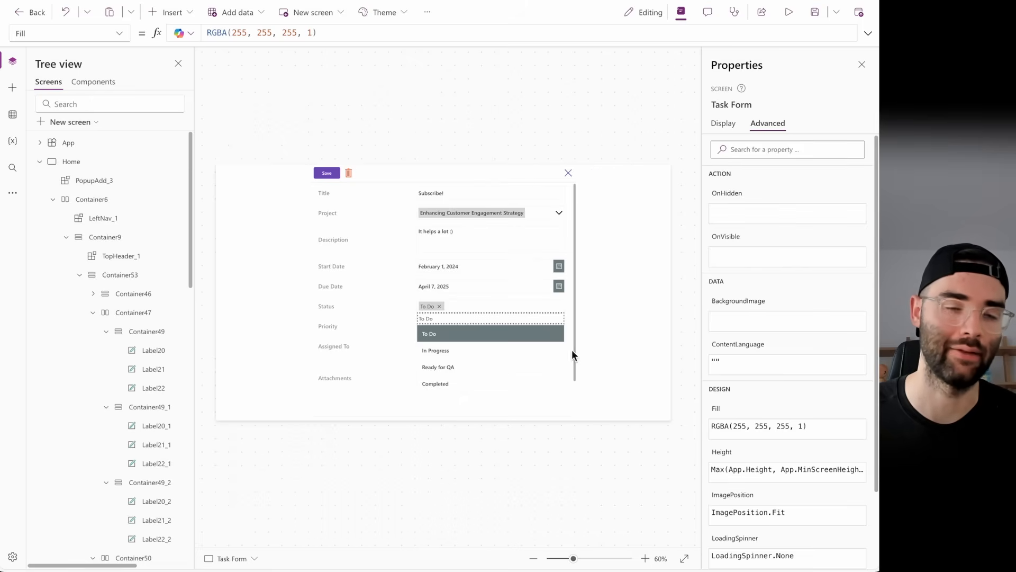
click(437, 382)
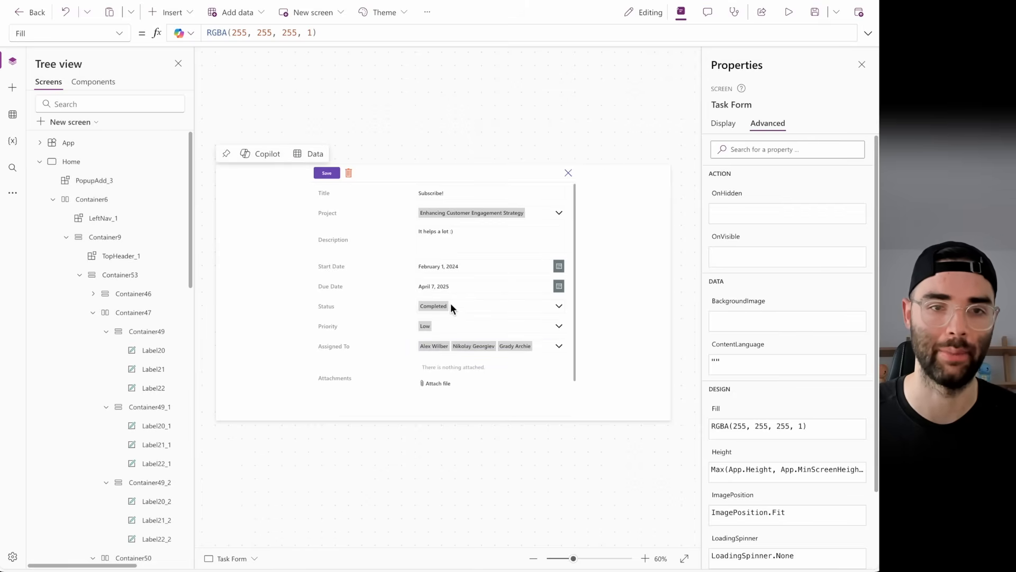
- Duplicate the Task Form's Save button into the header container and place the copy just before the close icon
click(328, 173)
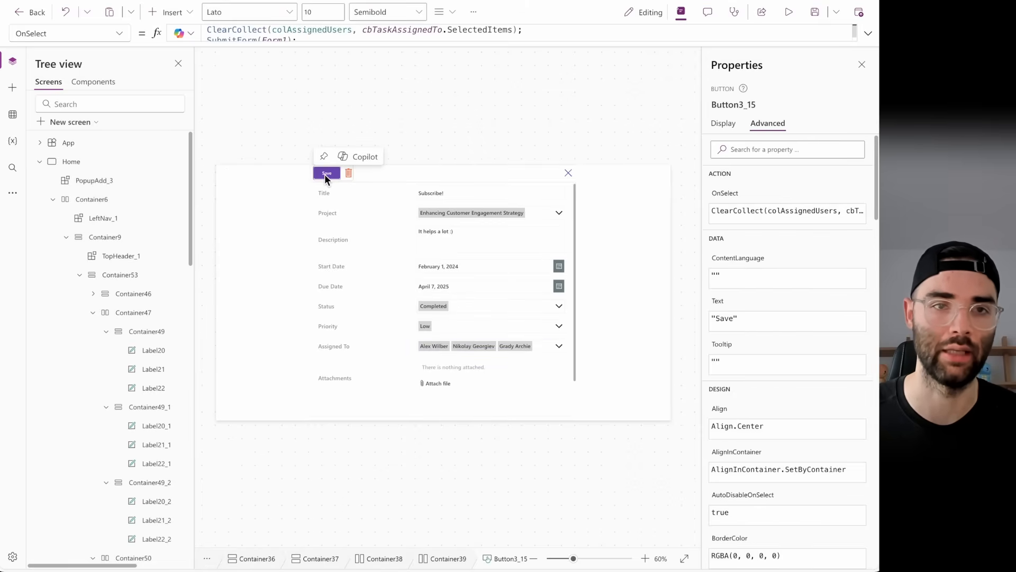
click(392, 176)
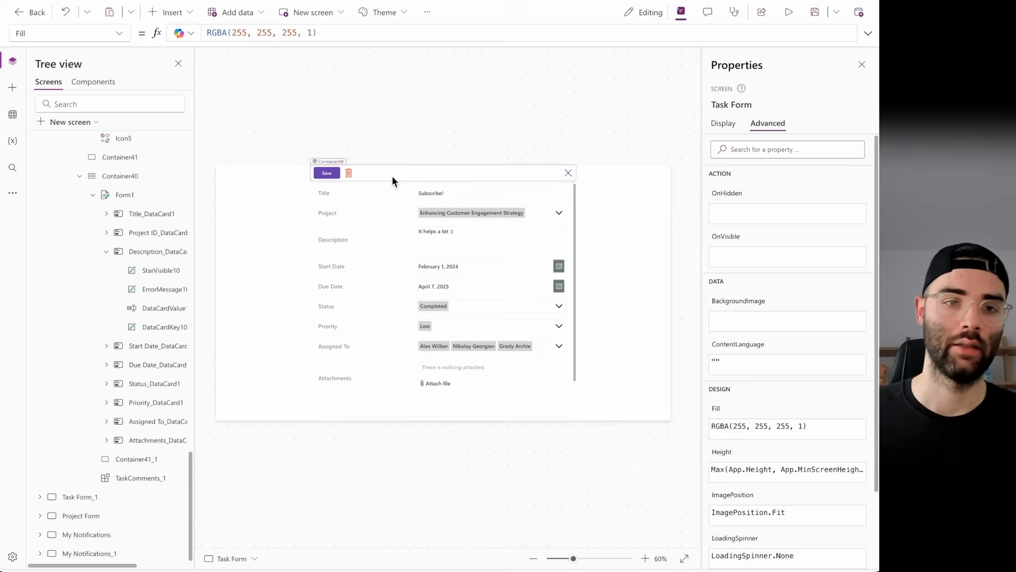
click(331, 174)
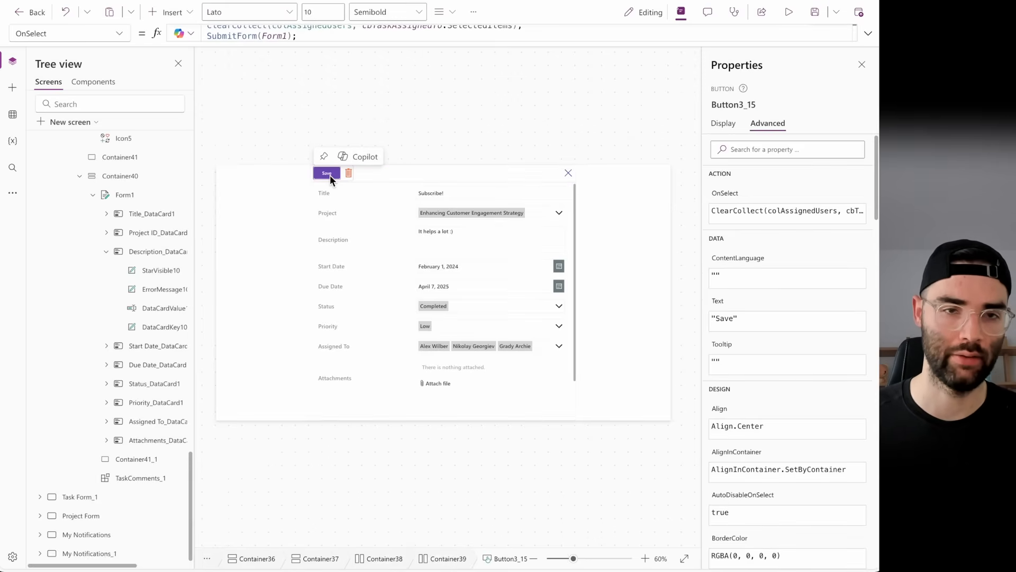
click(383, 174)
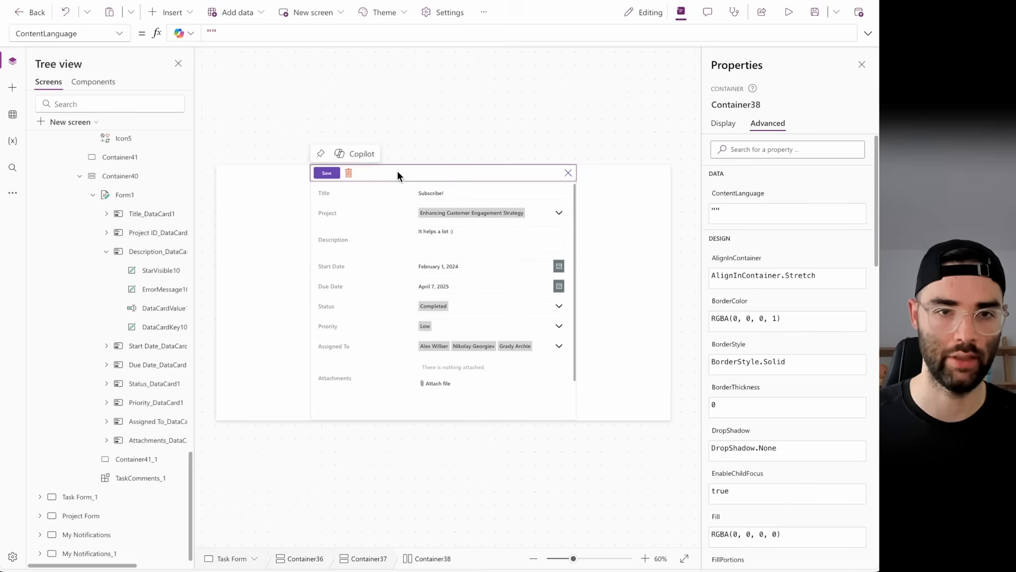
click(397, 170)
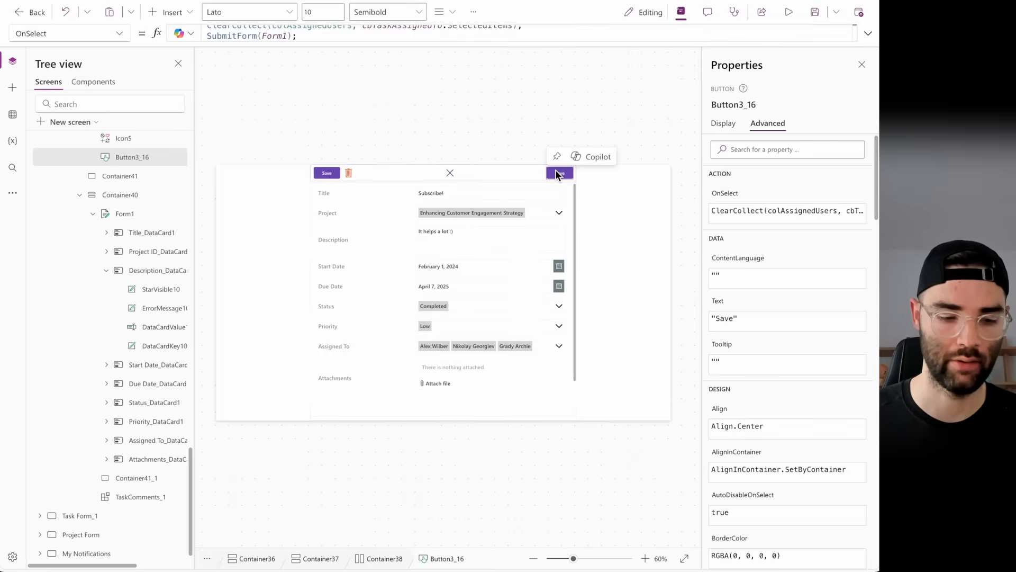
key(Left)
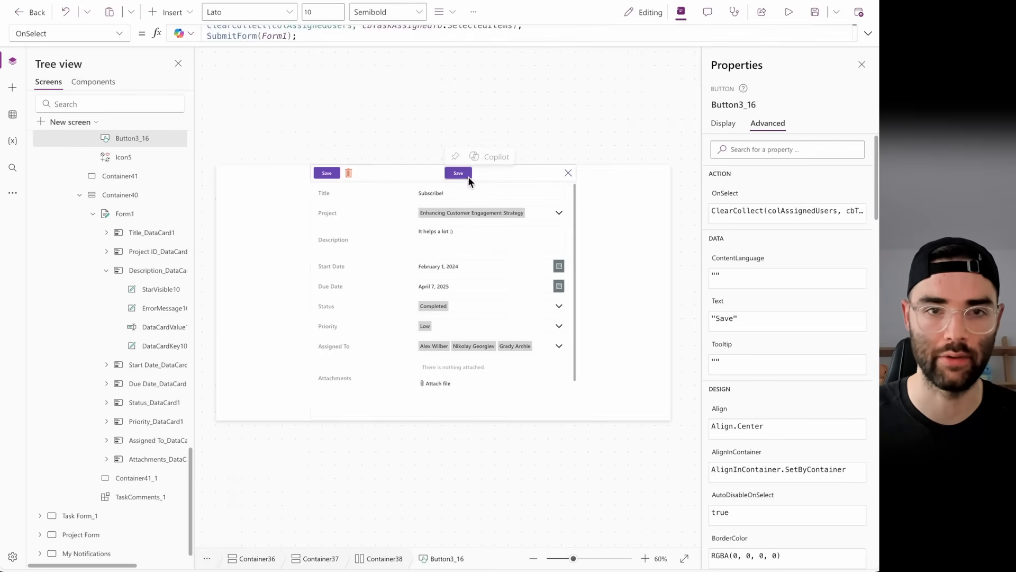
- Set the width of the copied Save button in the Task Form header to 120
click(723, 124)
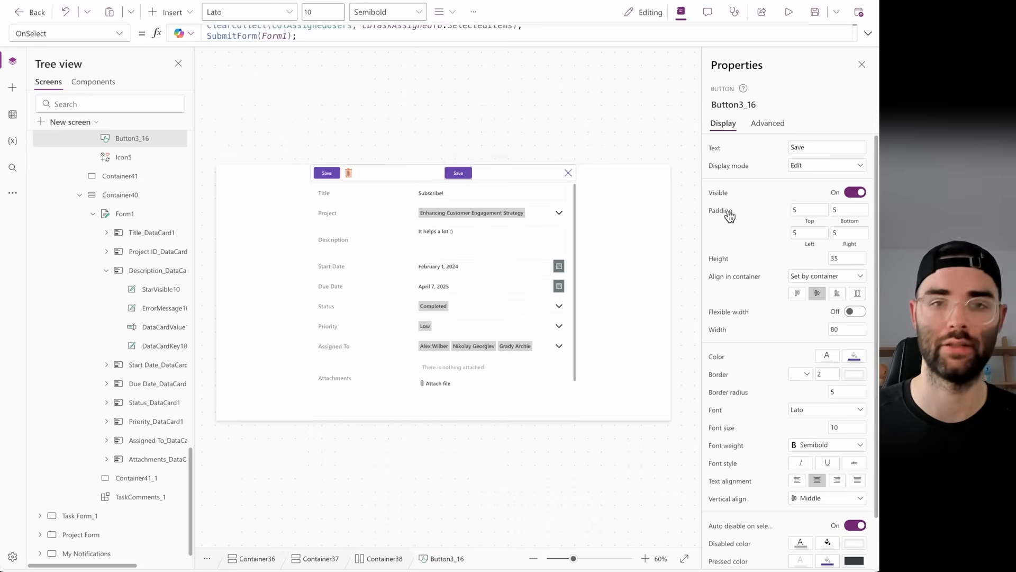
double_click(842, 330)
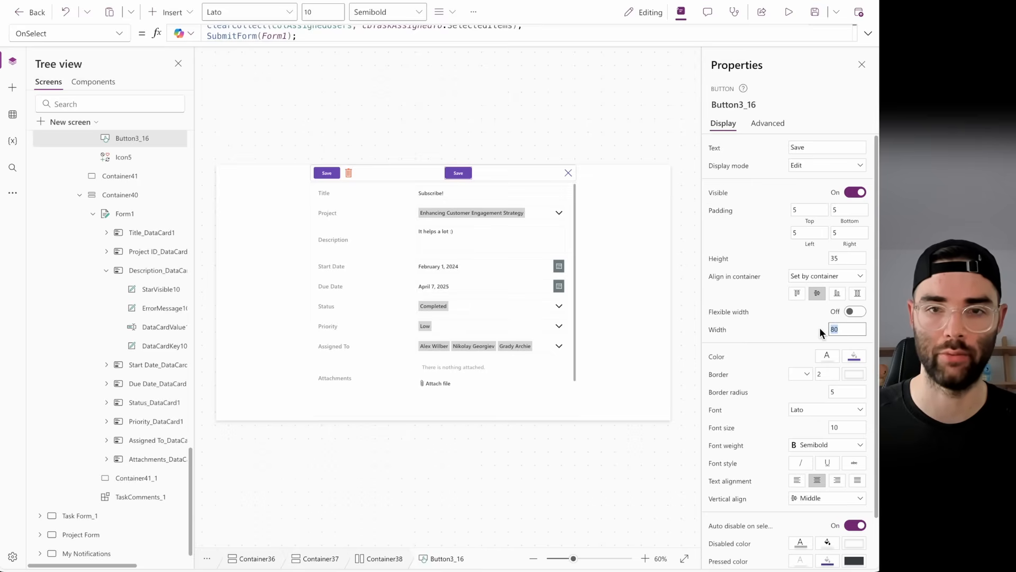
text(120)
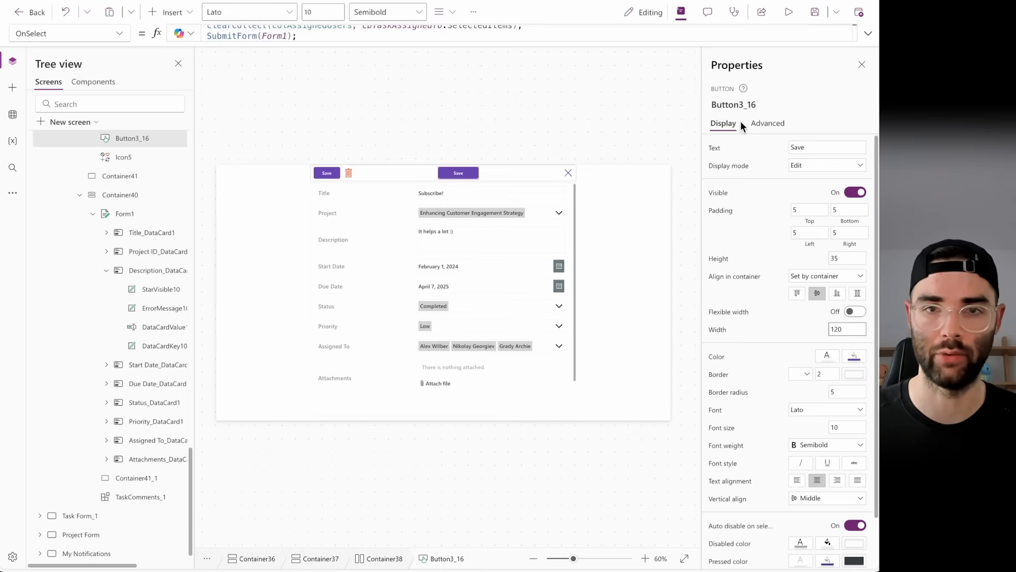
- Set the copied button's Text to If(varTask.Status.Value = "Completed", "Completed", "Mark complete") and reopen "Subscribe!" from the home screen to check its label
click(715, 148)
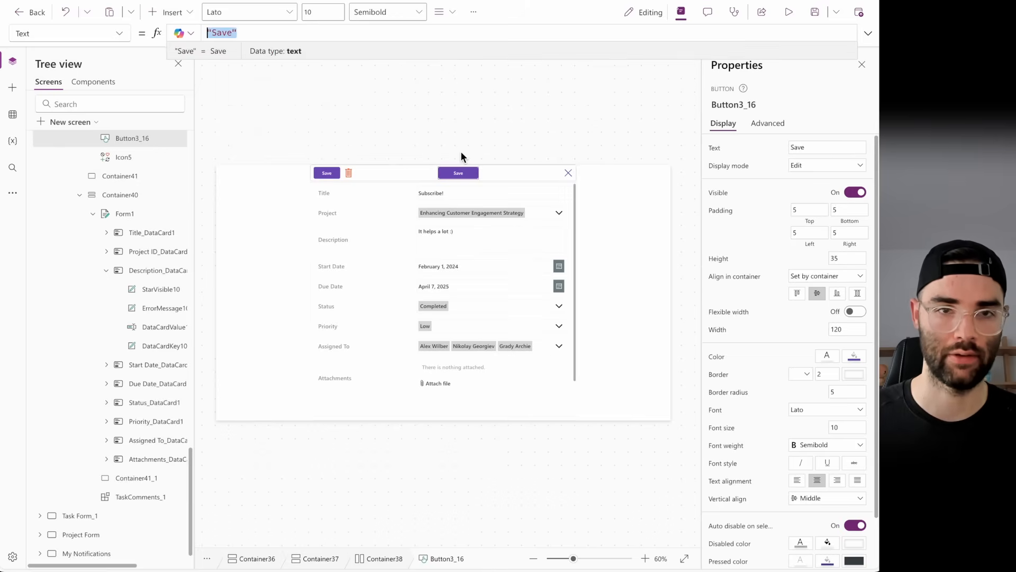
text(If(varTask.Status.Value = "Completed", "Completed", "Mark complete"))
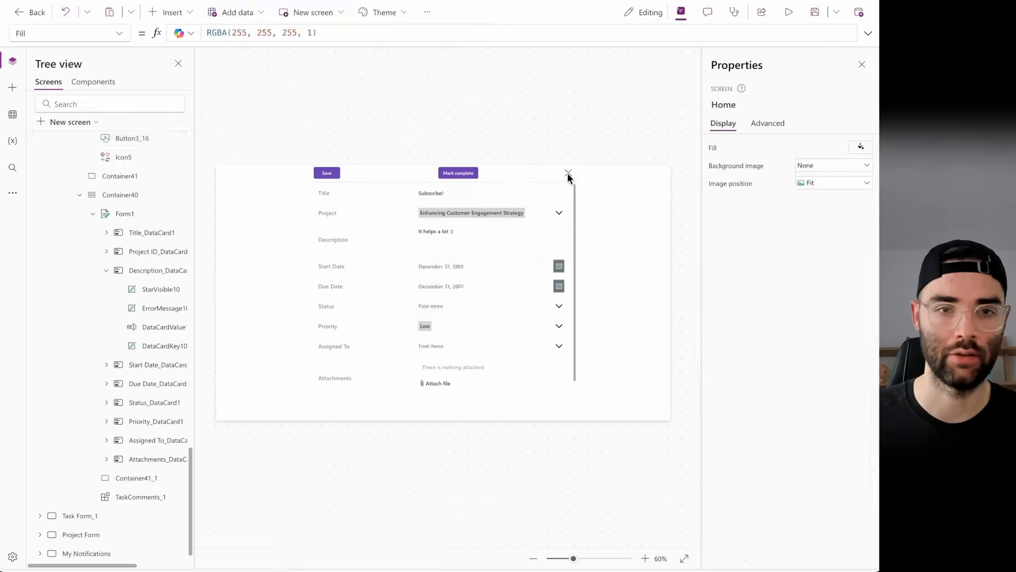
alt+click(567, 173)
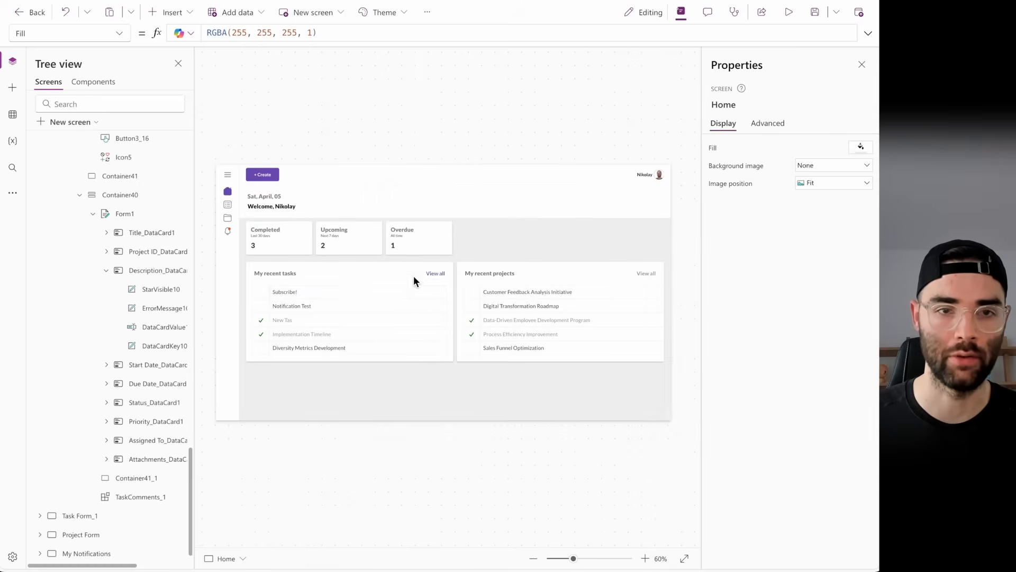
alt+click(335, 295)
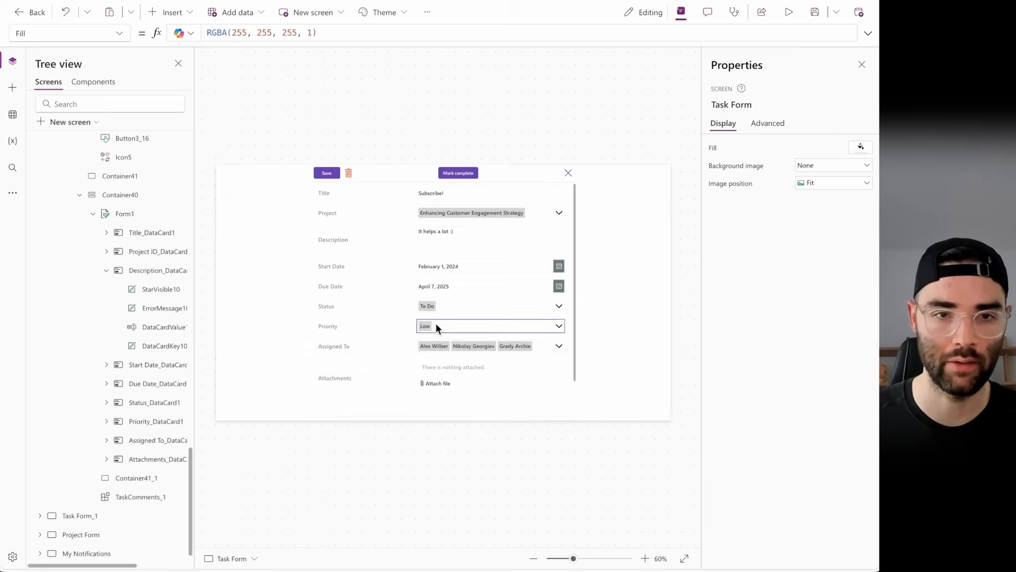
- Replace the "Mark complete" button's OnSelect formula with a Set function whose variable is varTask
click(460, 174)
click(461, 174)
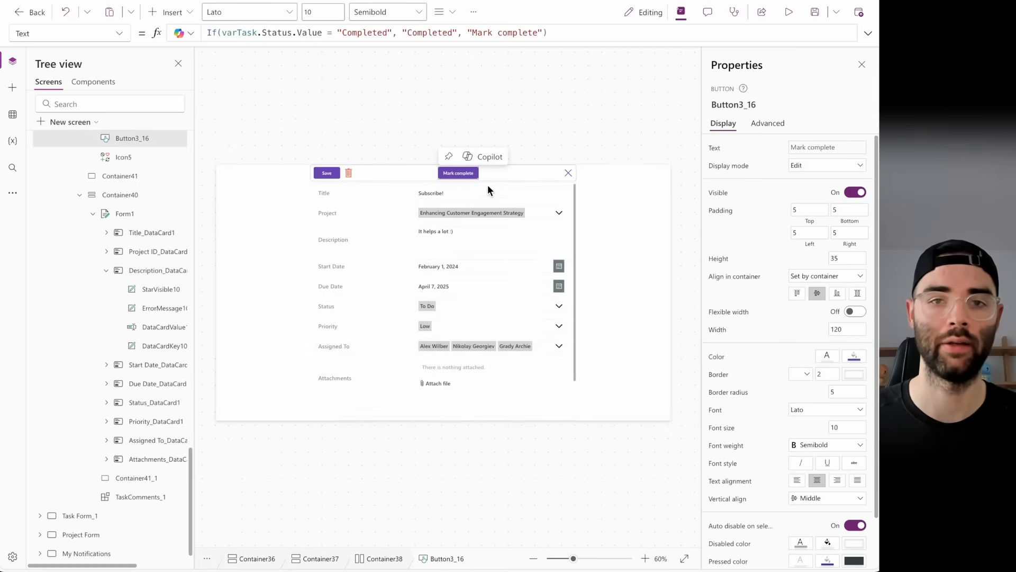
click(767, 123)
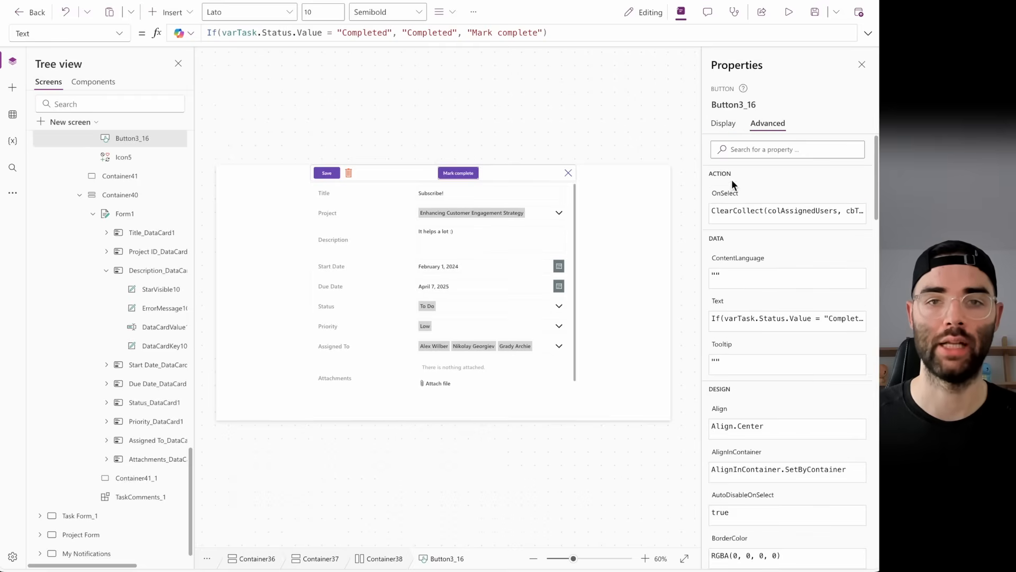
click(733, 197)
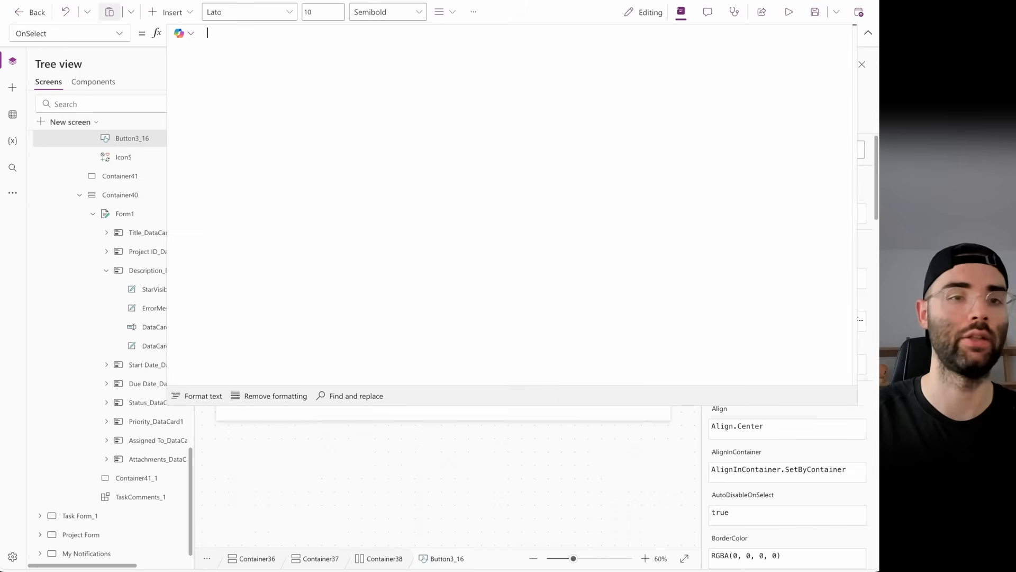
text(Set()
key(shift+Return)
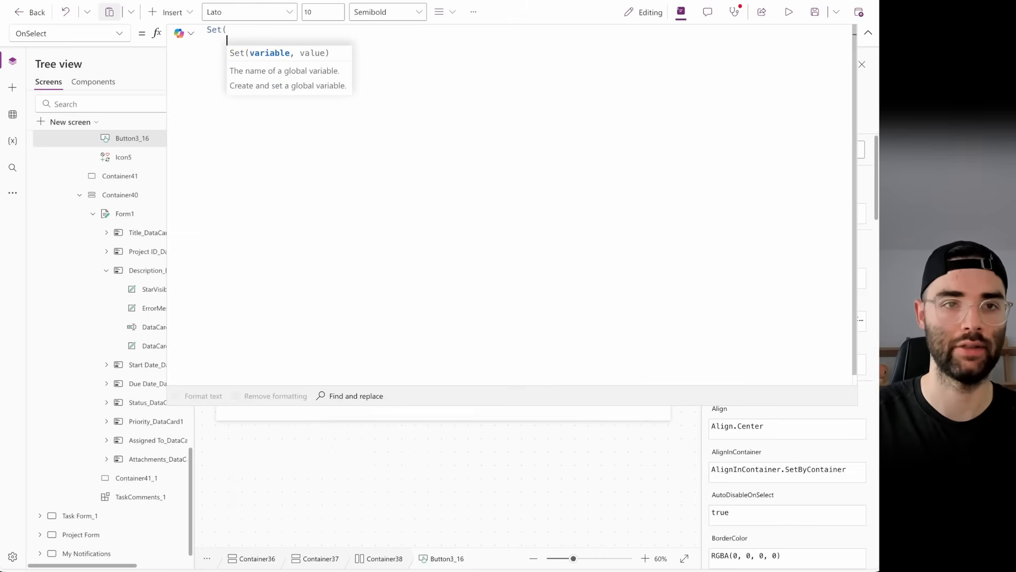
text(varTask)
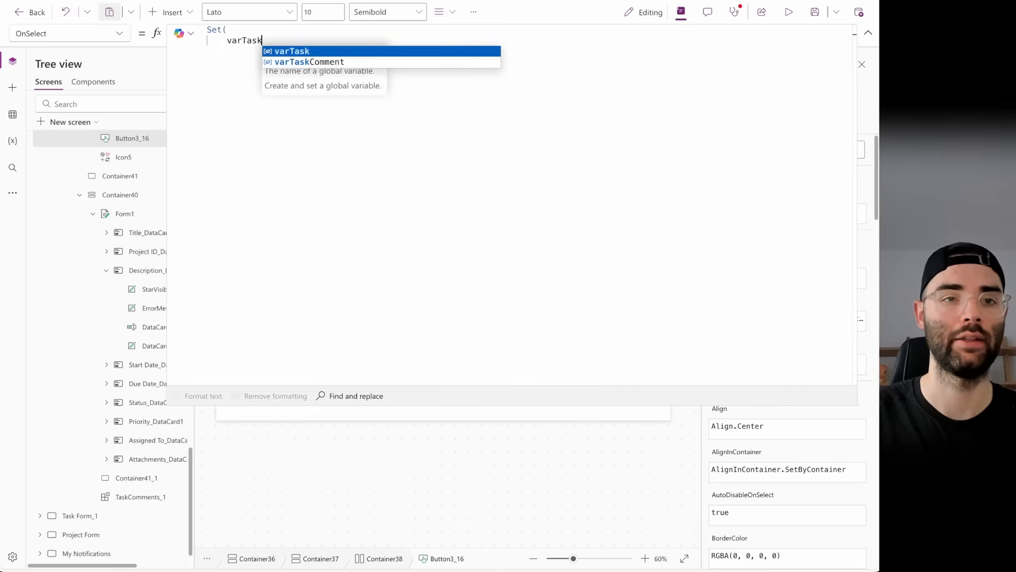
key(Escape)
text(,)
key(shift+Return)
- Add a Patch function as the Set value, targeting the Tasks source and the varTask record, and start its update record
text(P)
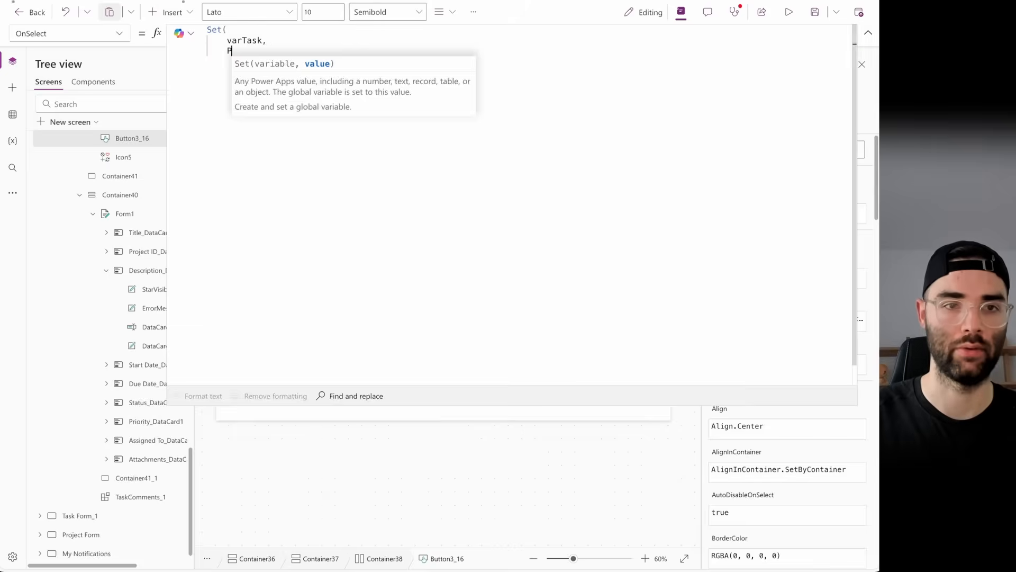
text(atch()
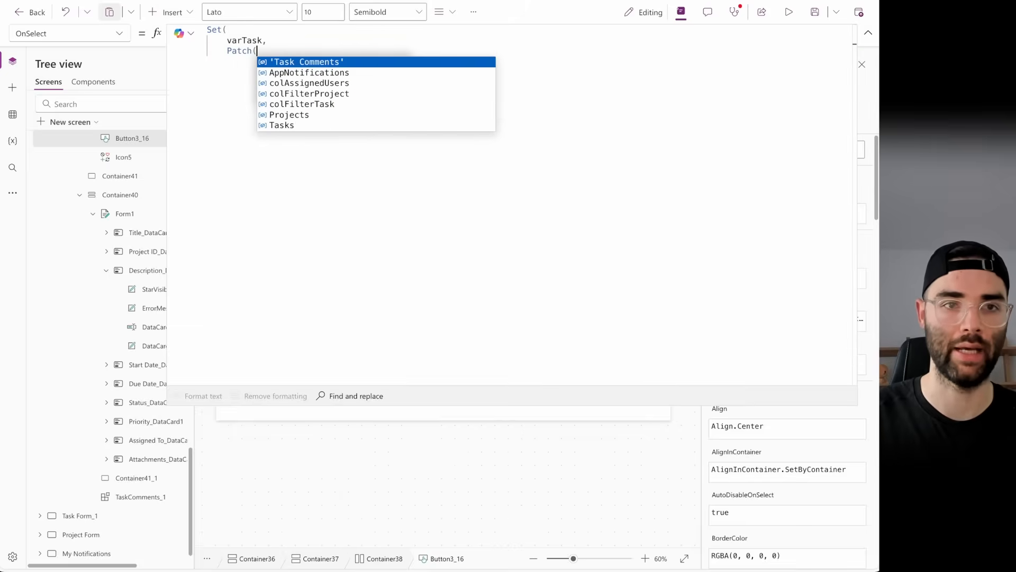
key(Escape)
key(shift+Return)
text(Tak)
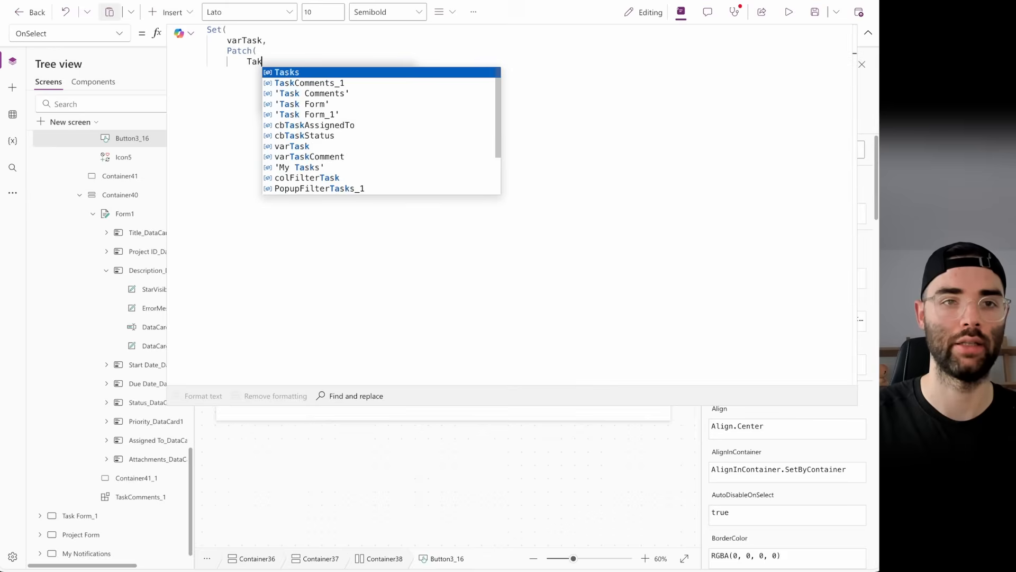
key(BackSpace)
text(sks,)
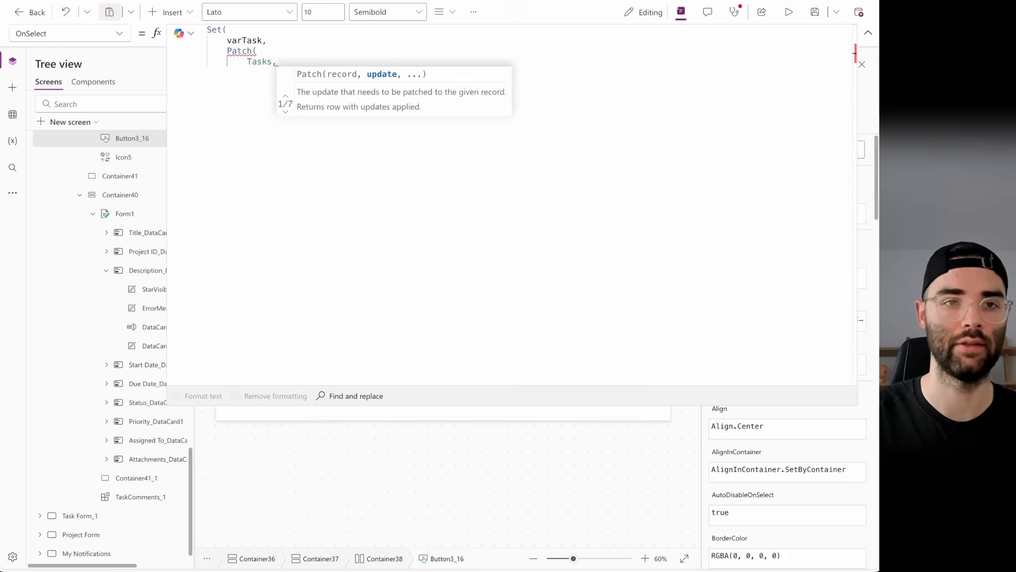
key(shift+Return)
text(var)
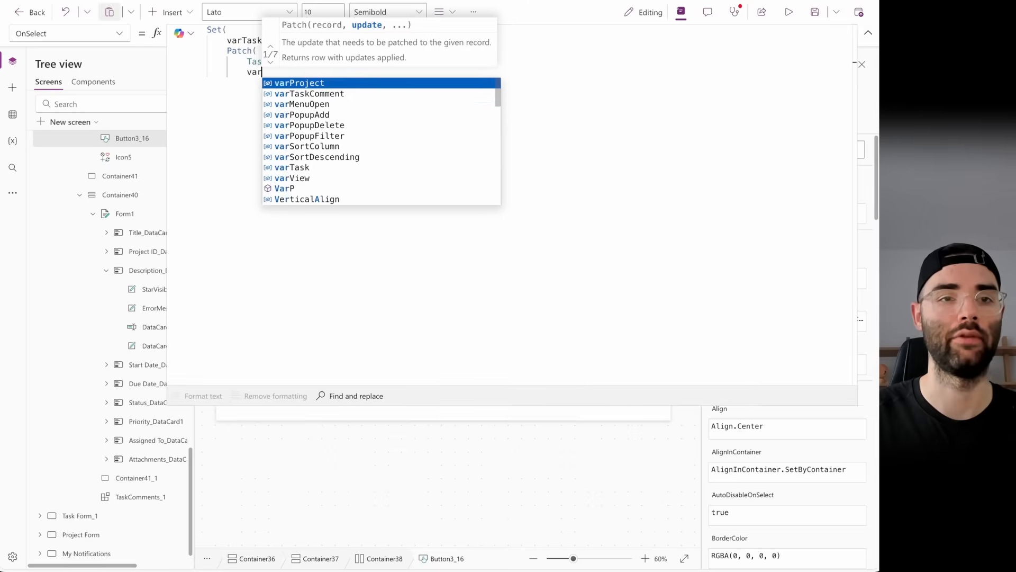
text(Task,)
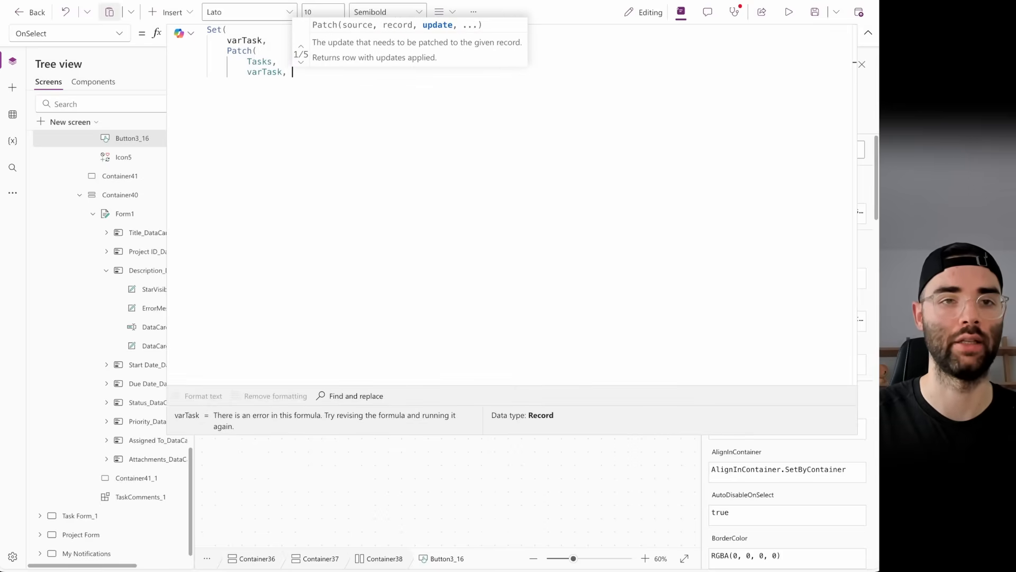
key(shift+Return)
text({)
key(shift+Return)
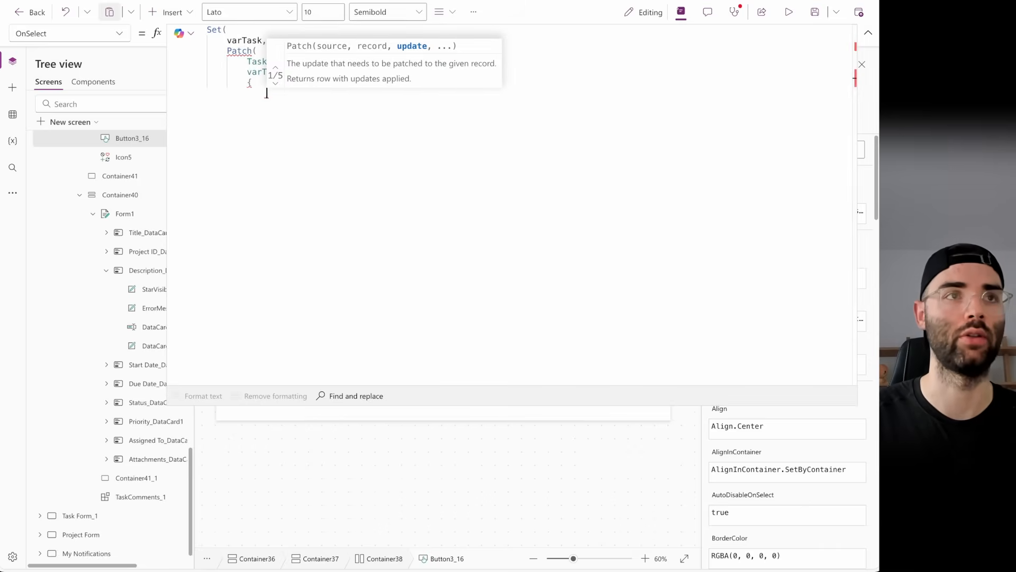
- Add a Status field to the Patch update record whose Value is an If testing varTask.Status.Value = "Completed"
text(Status:)
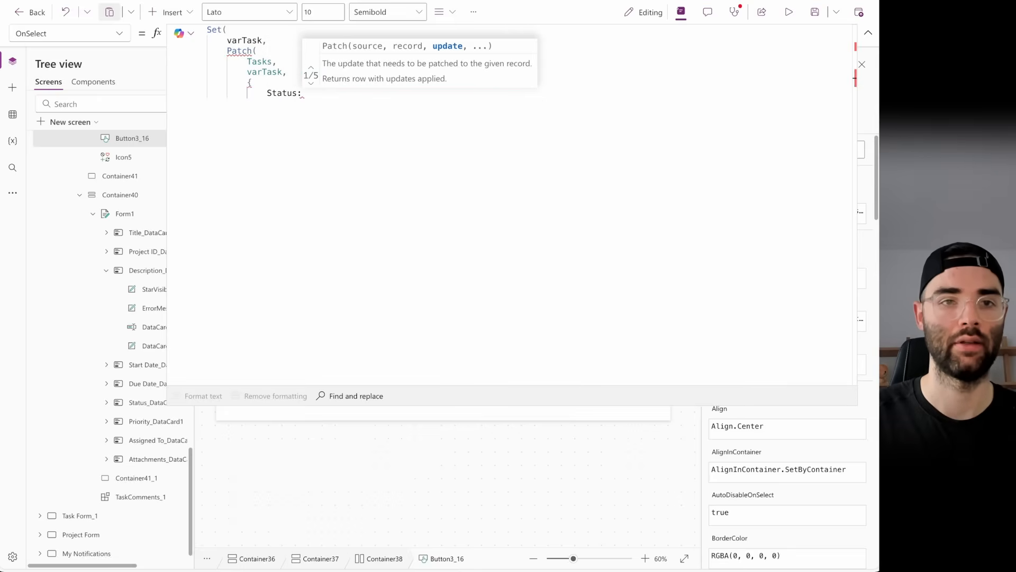
text( {)
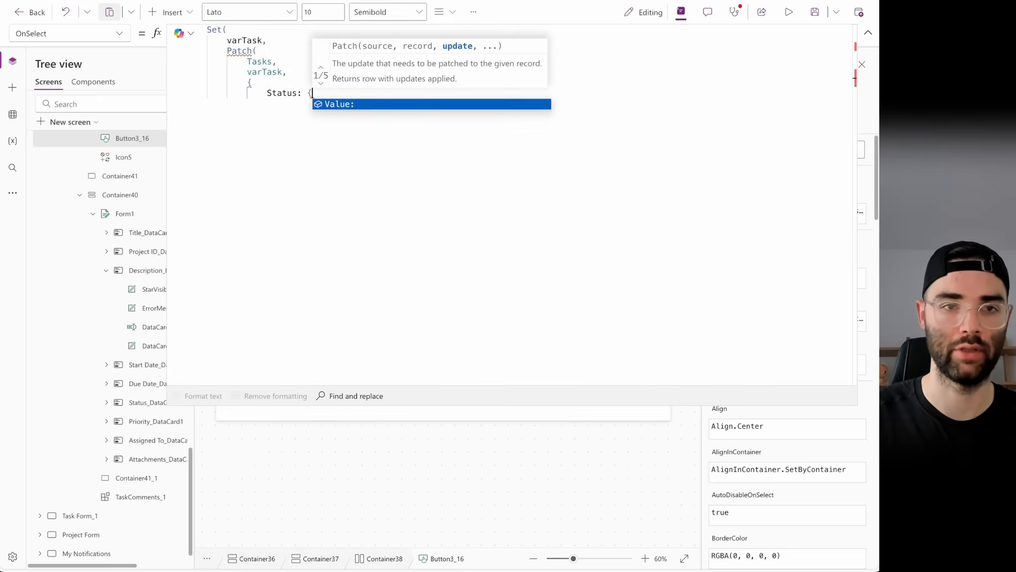
key(Tab)
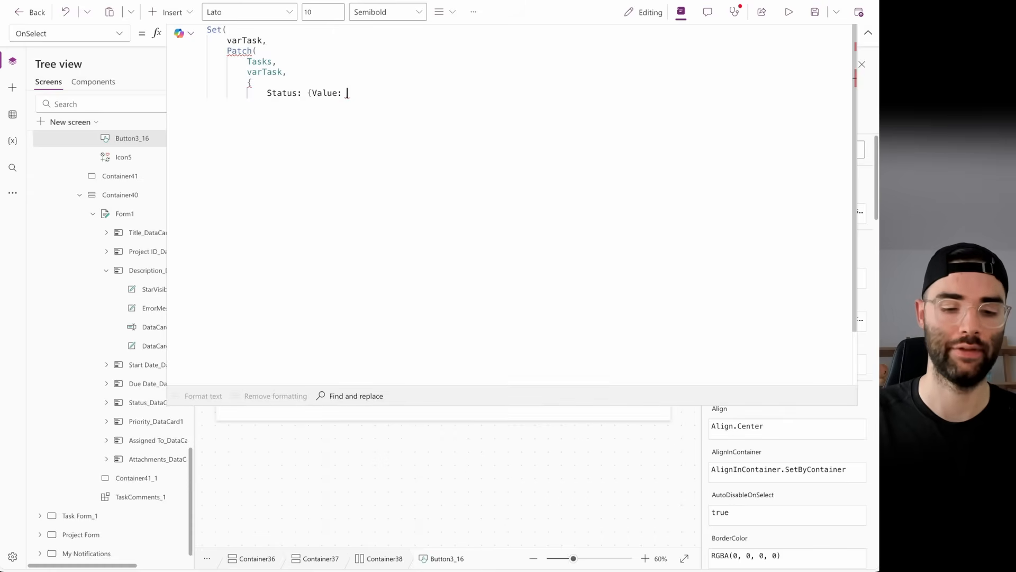
text(If()
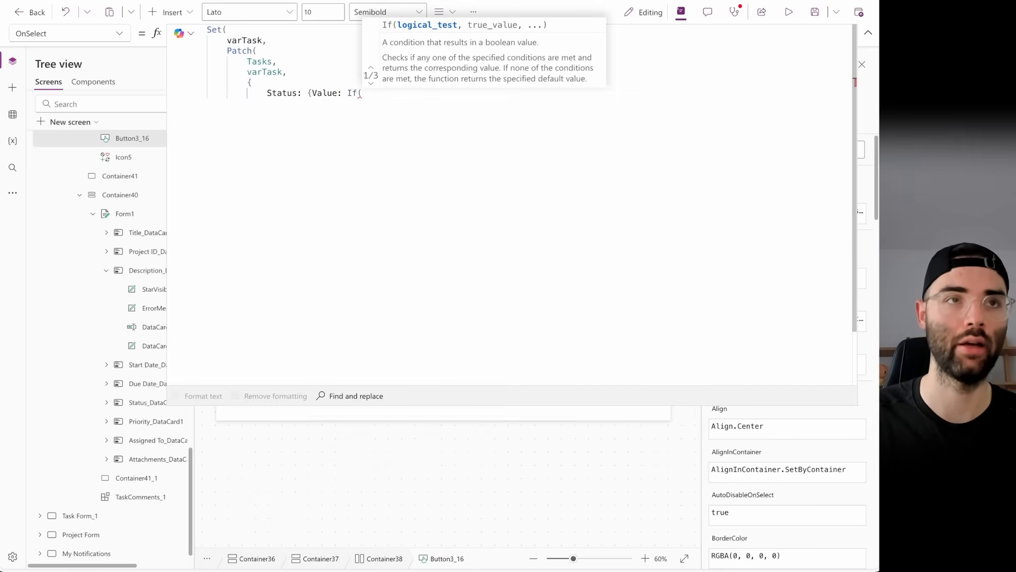
text(varTask.S)
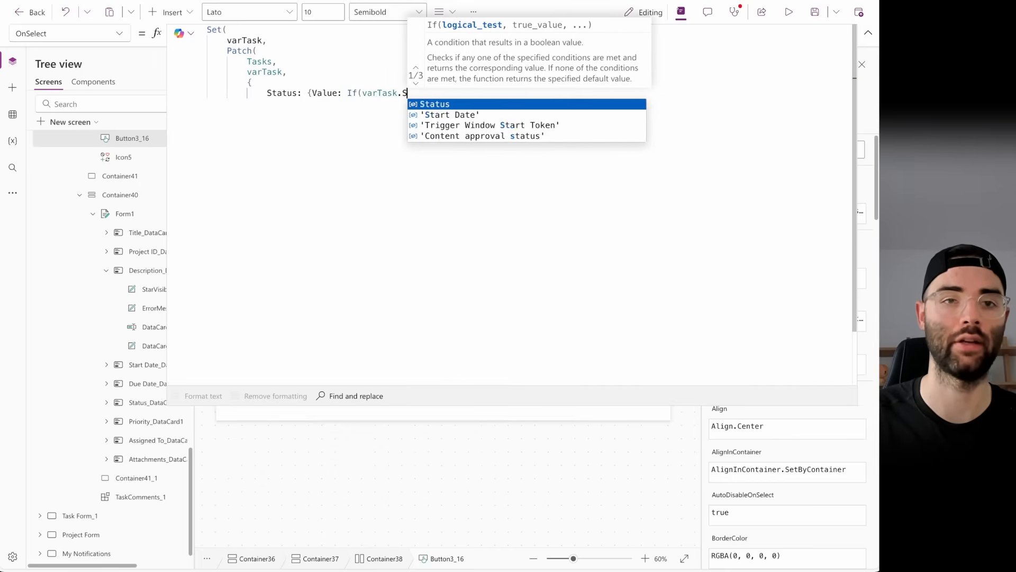
text(tatus.Value)
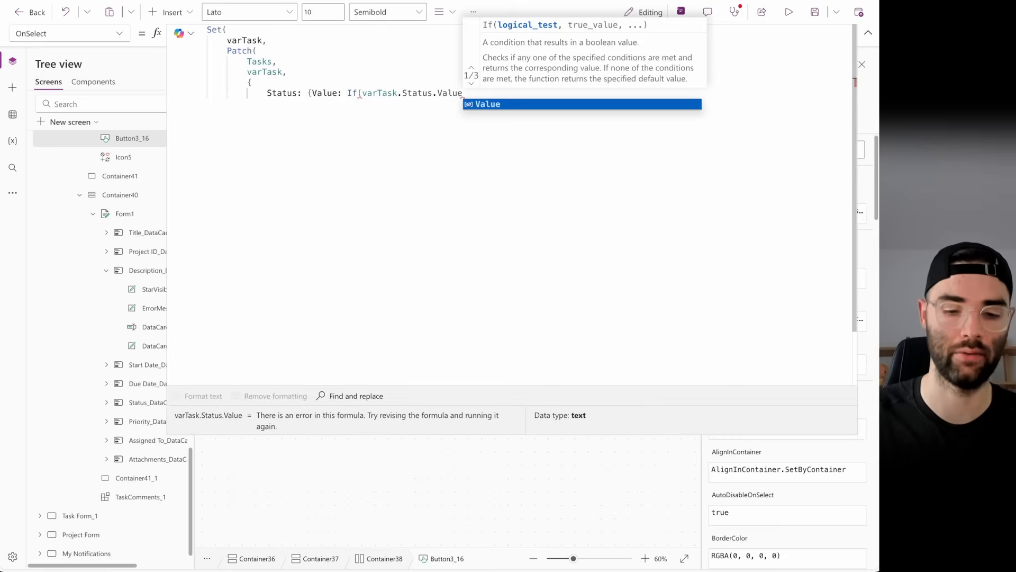
text( = )
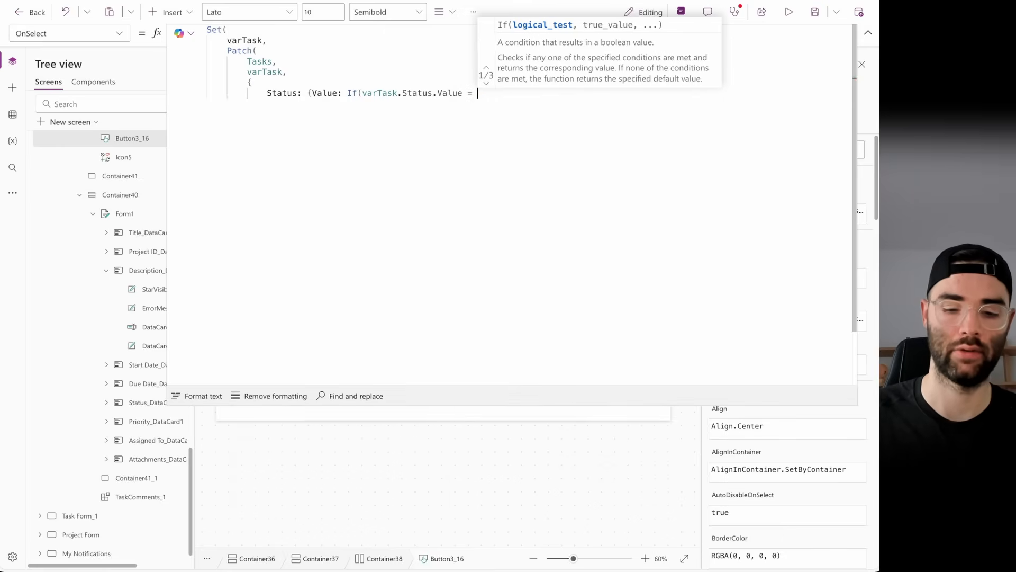
text("Comp)
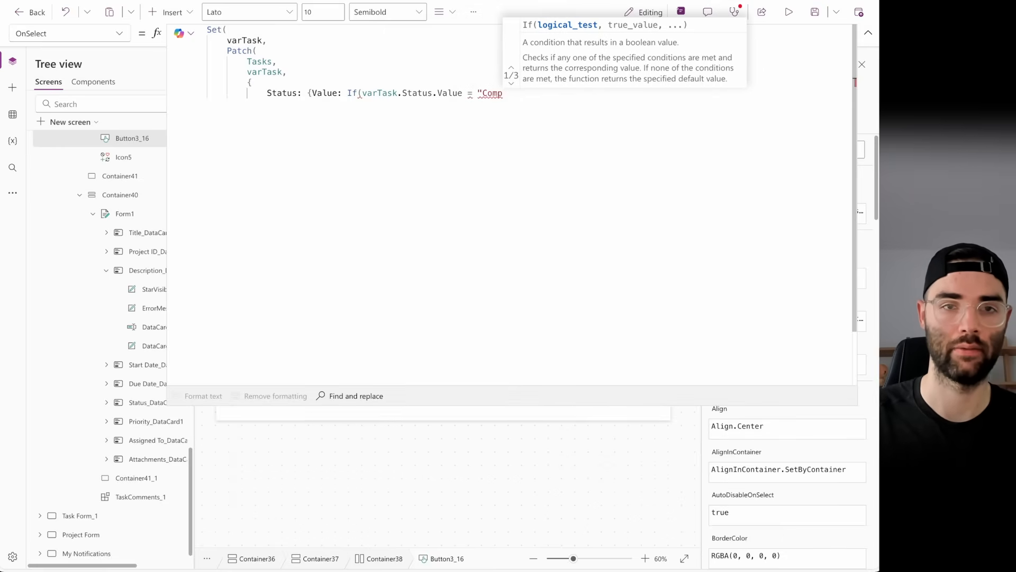
text(leted")
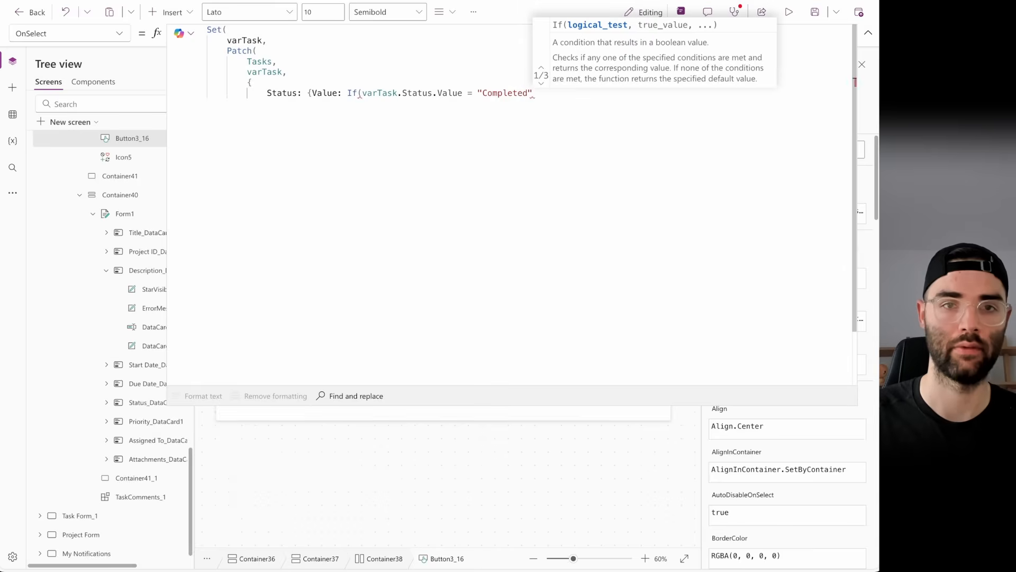
- Make the Status If return "To Do" when the condition is true and "Completed" otherwise, and close the Status record
text(, ")
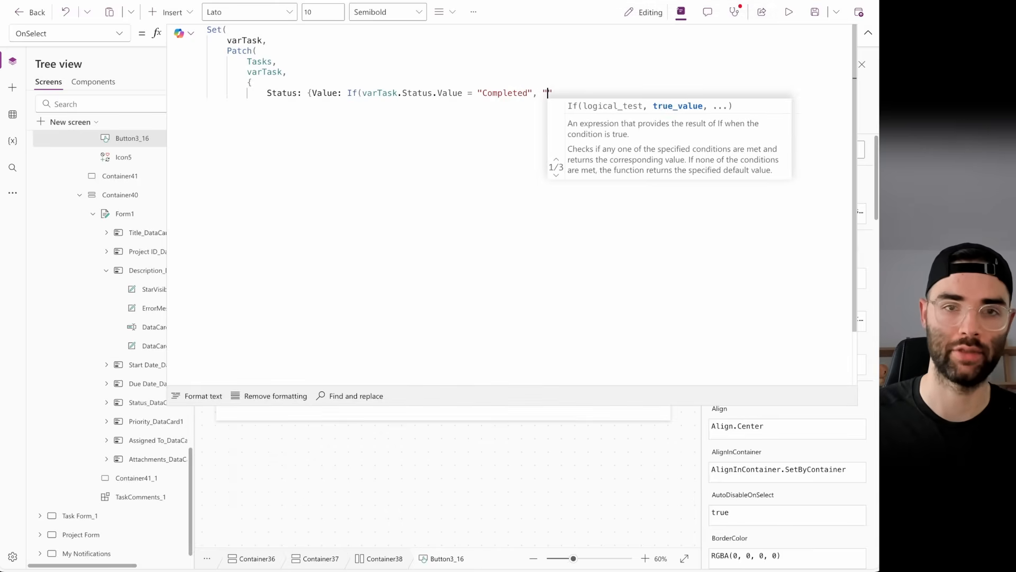
text(To Do")
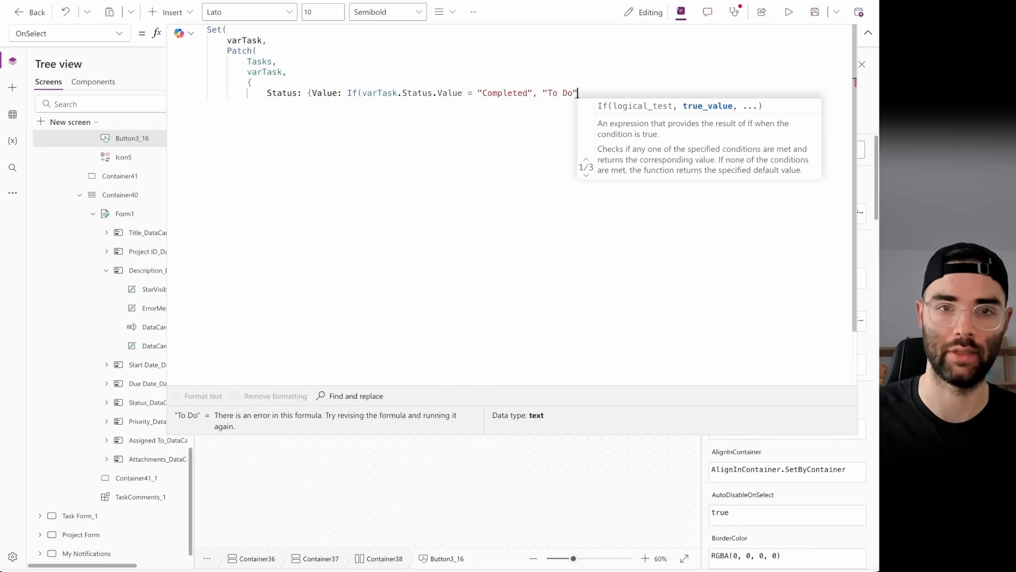
text(, "")
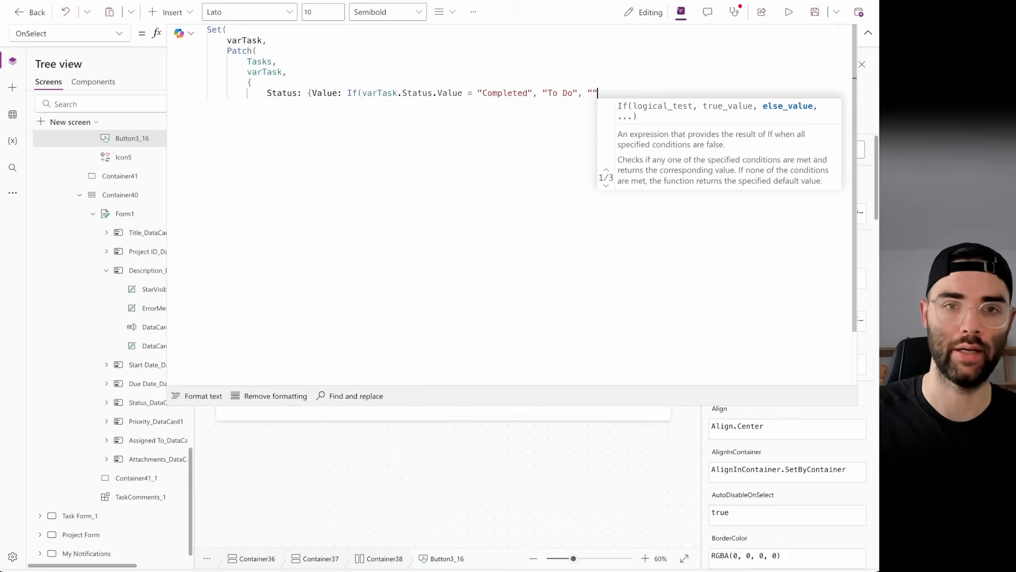
key(Left)
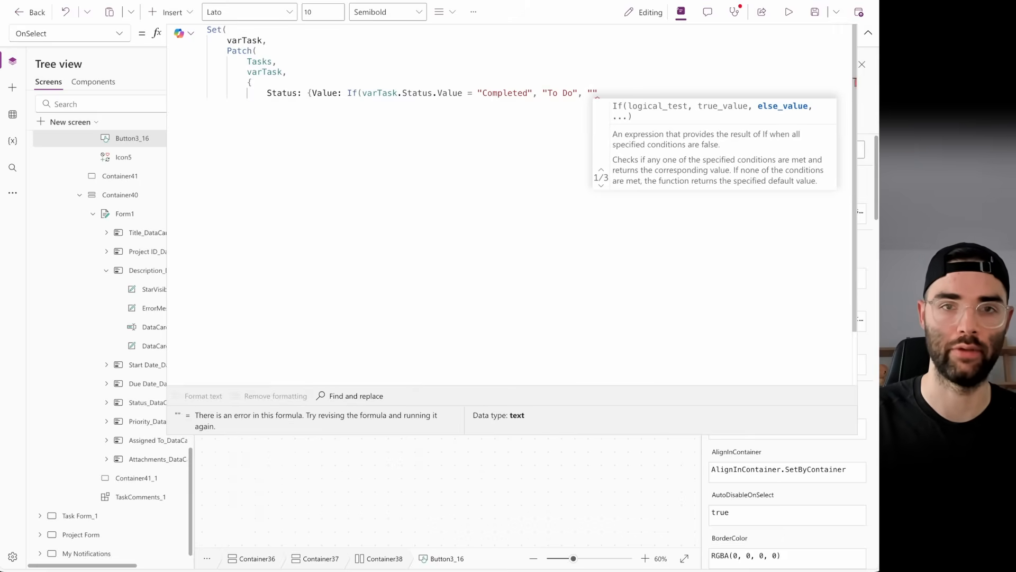
text(Completed")
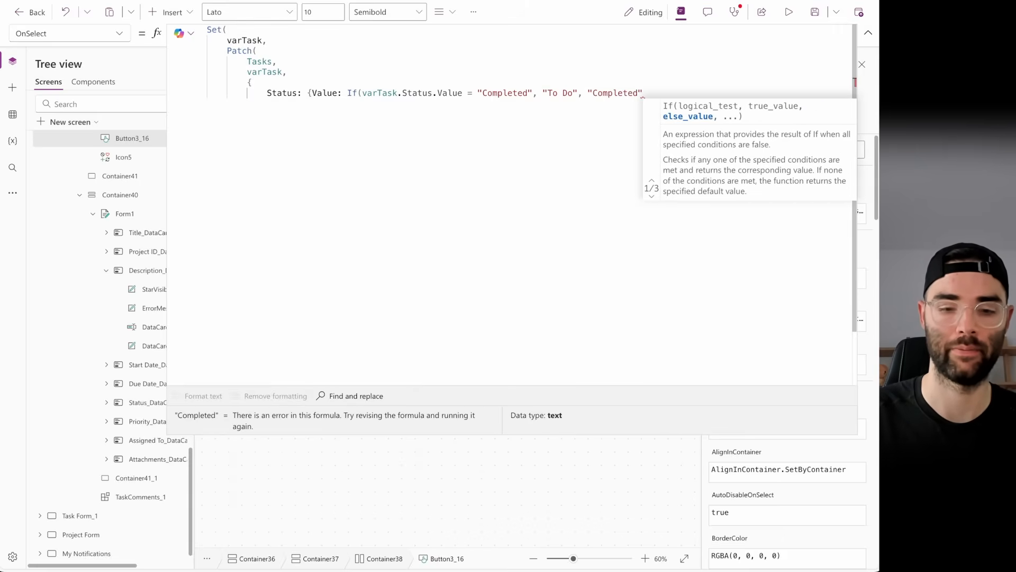
text())
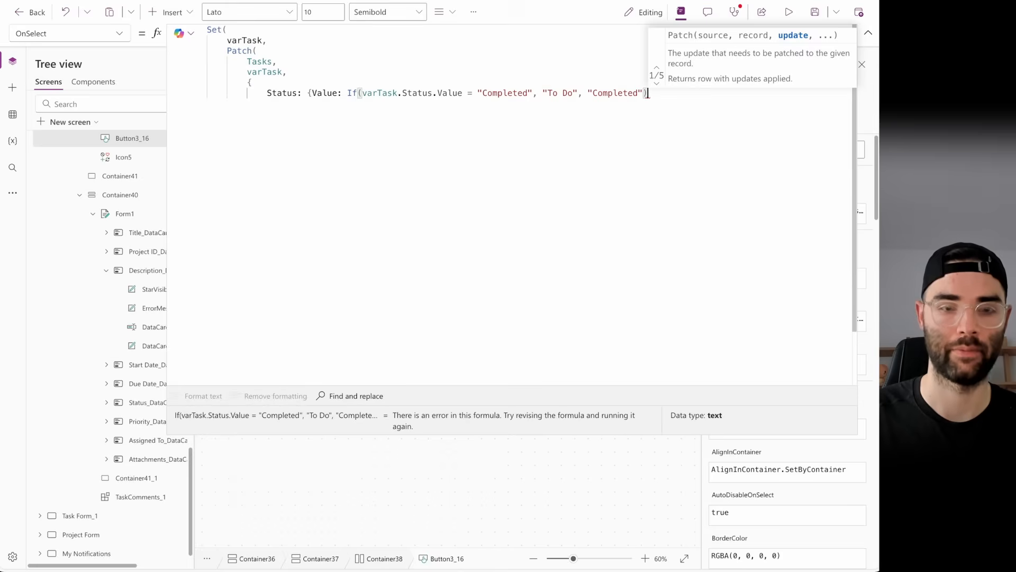
text(})
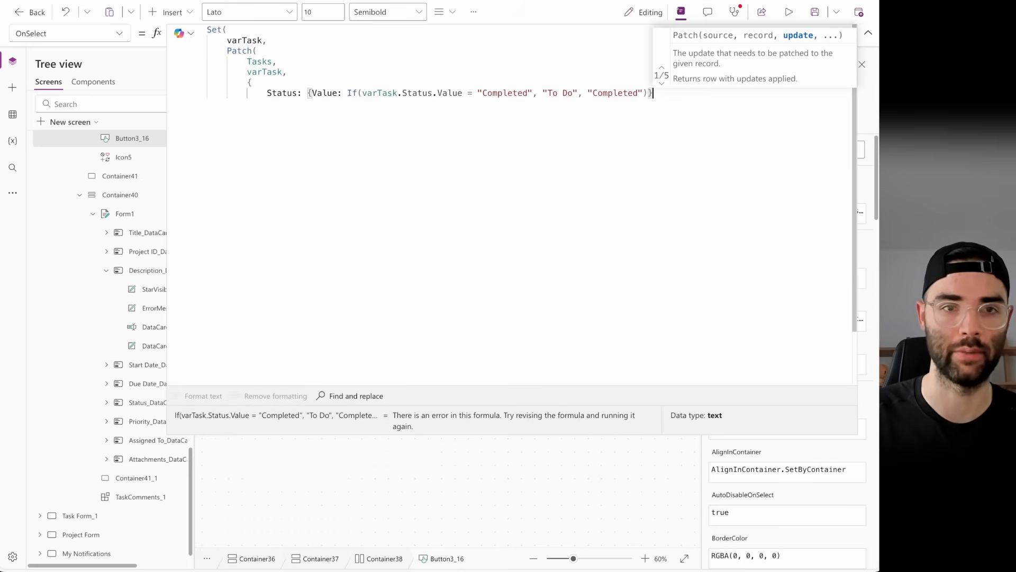
text(,)
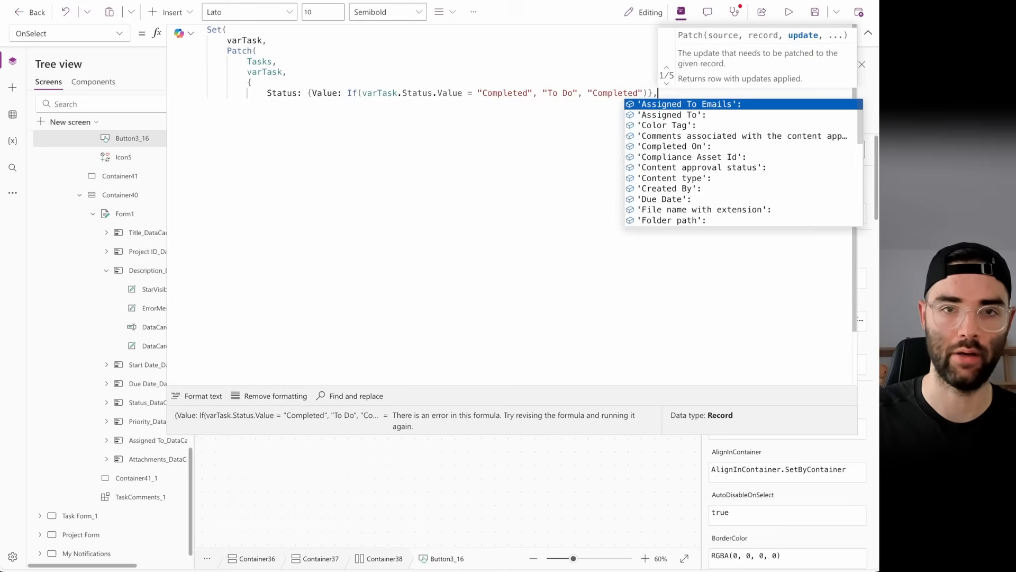
- Add a 'Completed On' field to the update record set to If(varTask.Status.Value = "Completed", Blank(), Today())
key(Return)
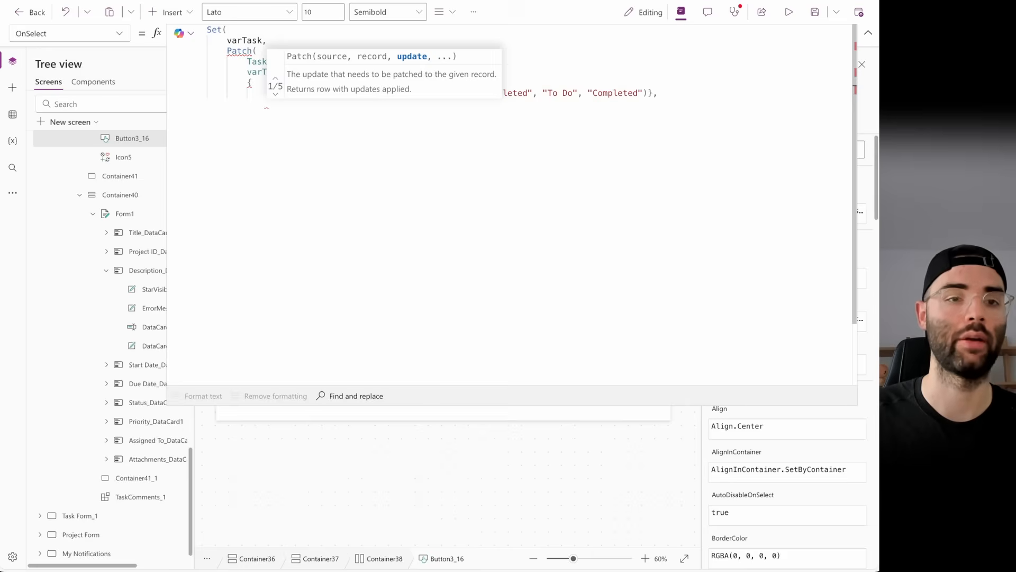
text('Completed On':)
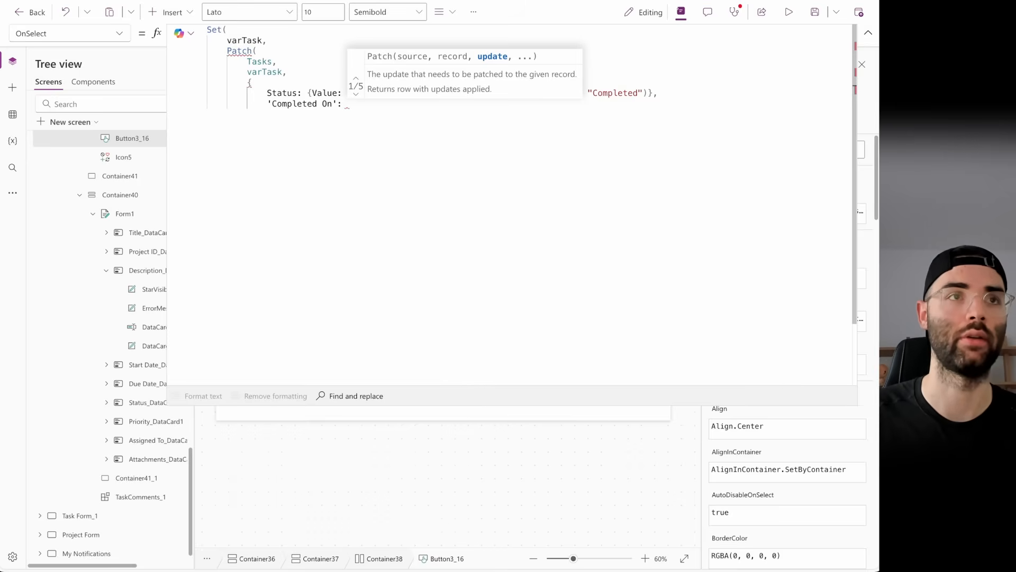
text( If(var)
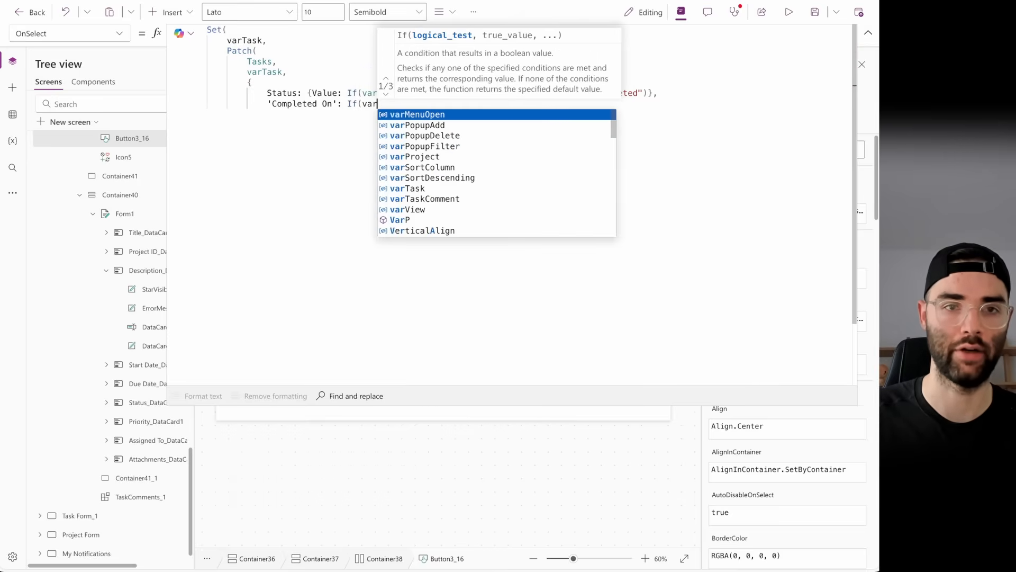
text(Task.Stat)
text(us.)
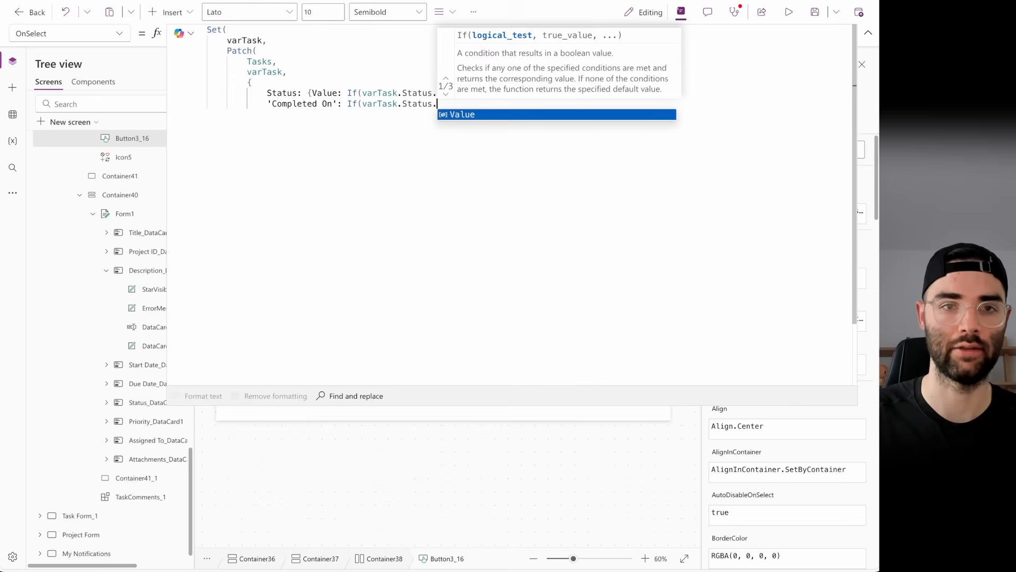
text(Value = )
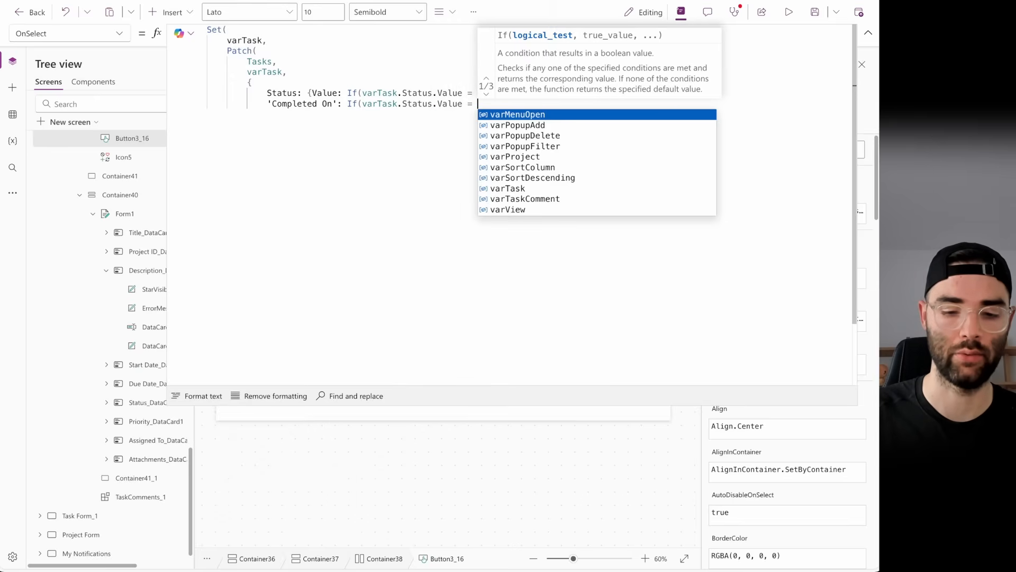
text("Completed")
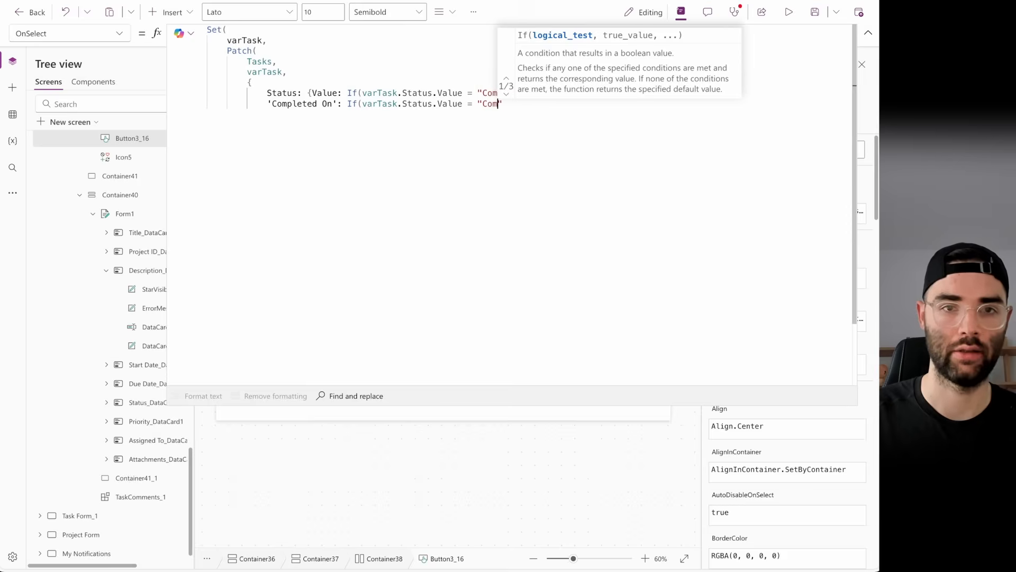
text(, )
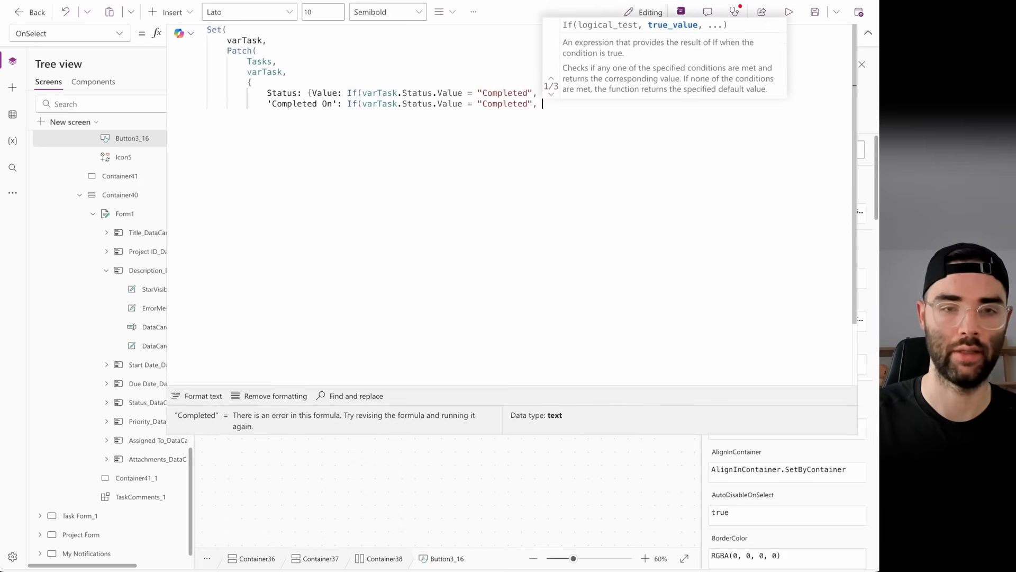
text(Blank)
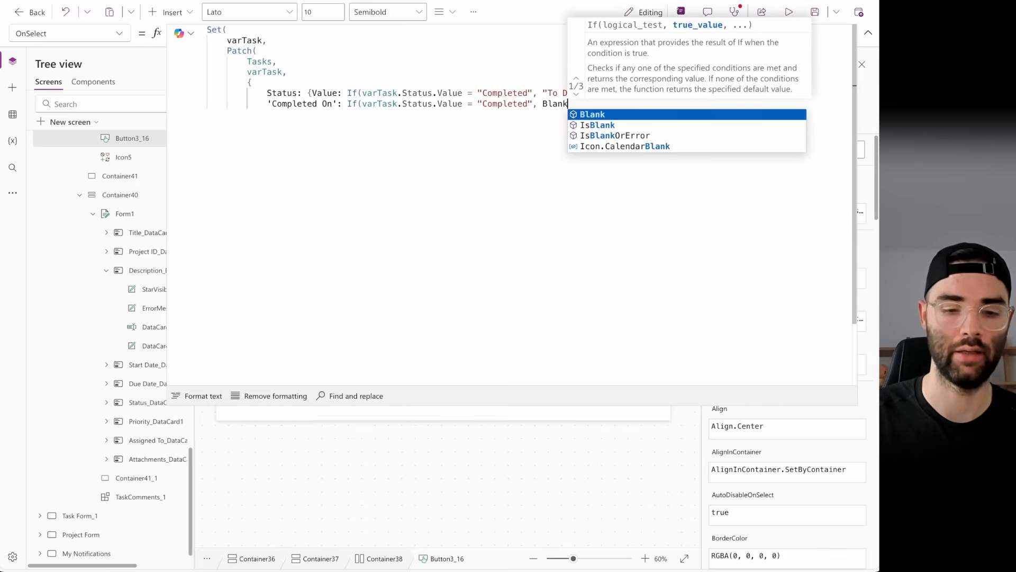
text((), Today()))
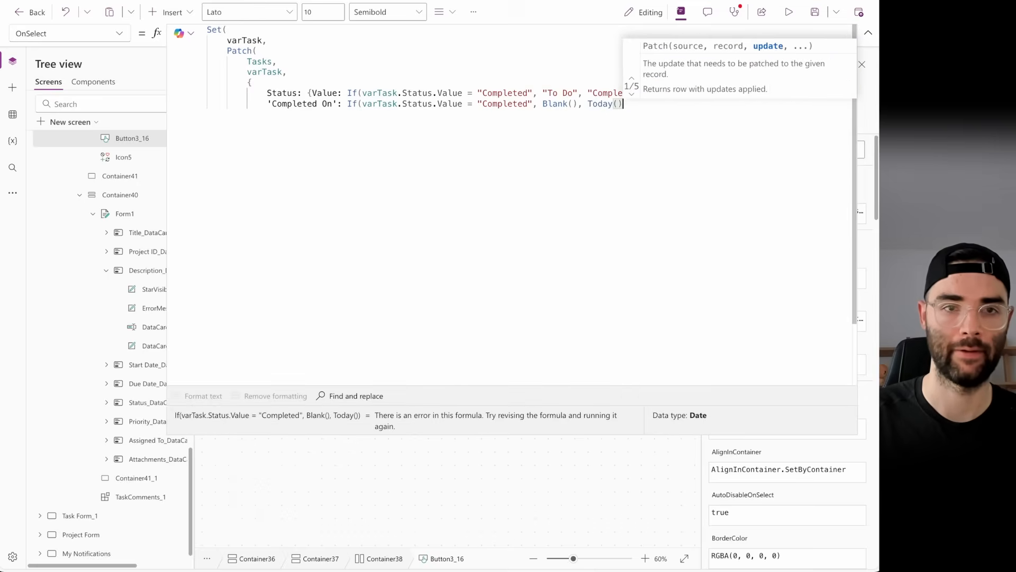
- Close the update record, the Patch and the Set function, end the formula with a semicolon, and collapse the formula editor
key(Return)
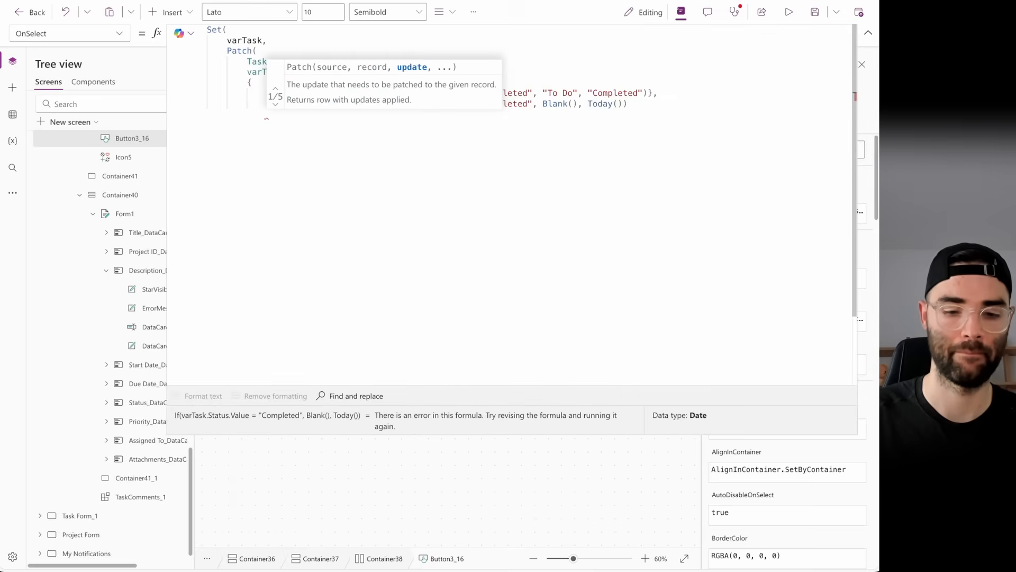
text(})
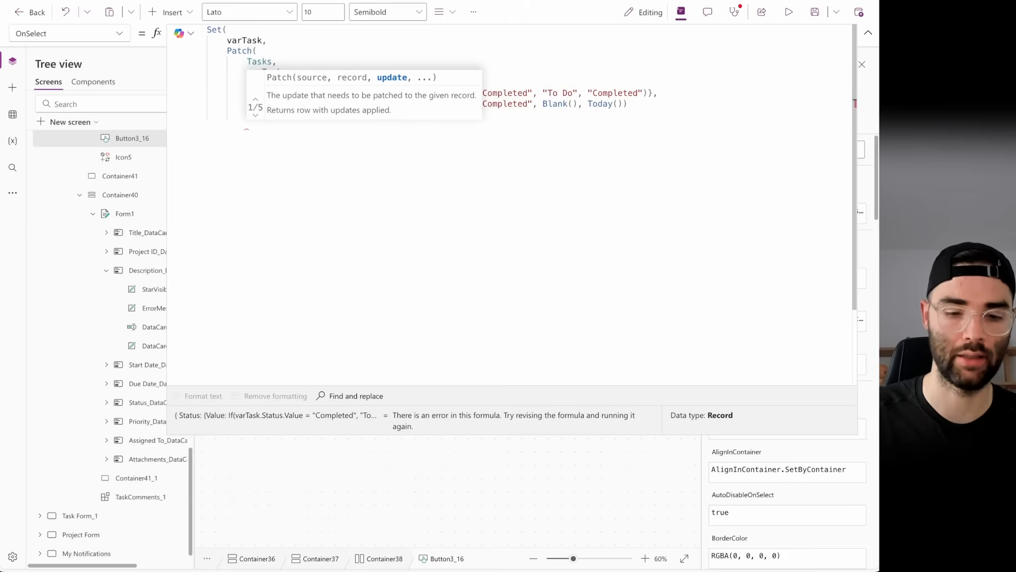
key(Return)
text())
key(Return)
text())
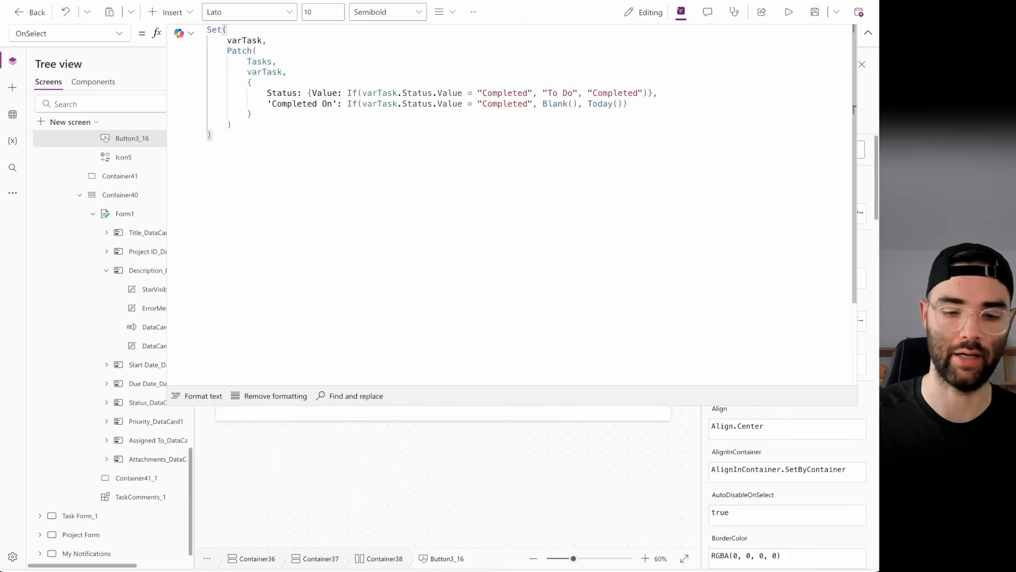
text(;)
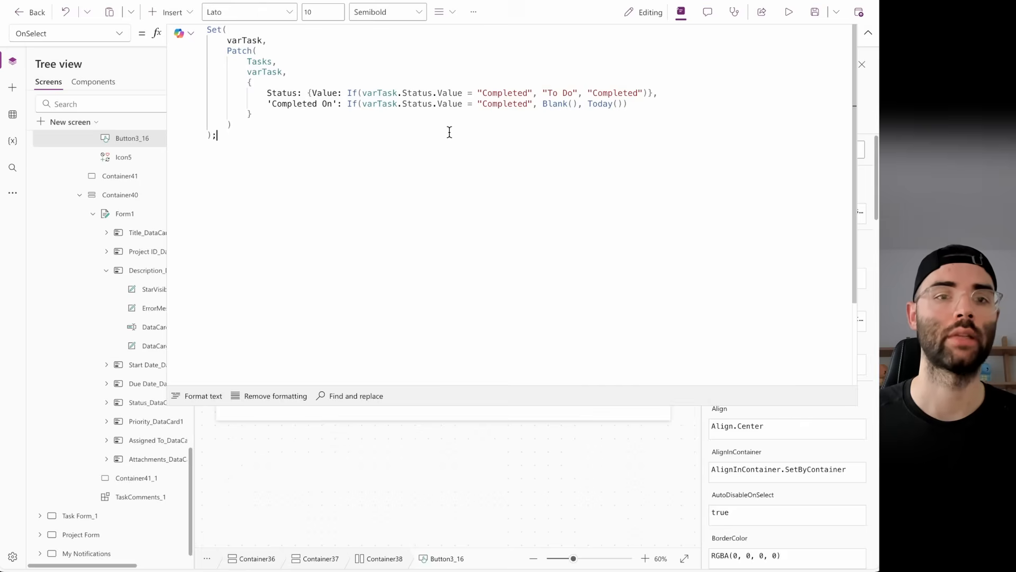
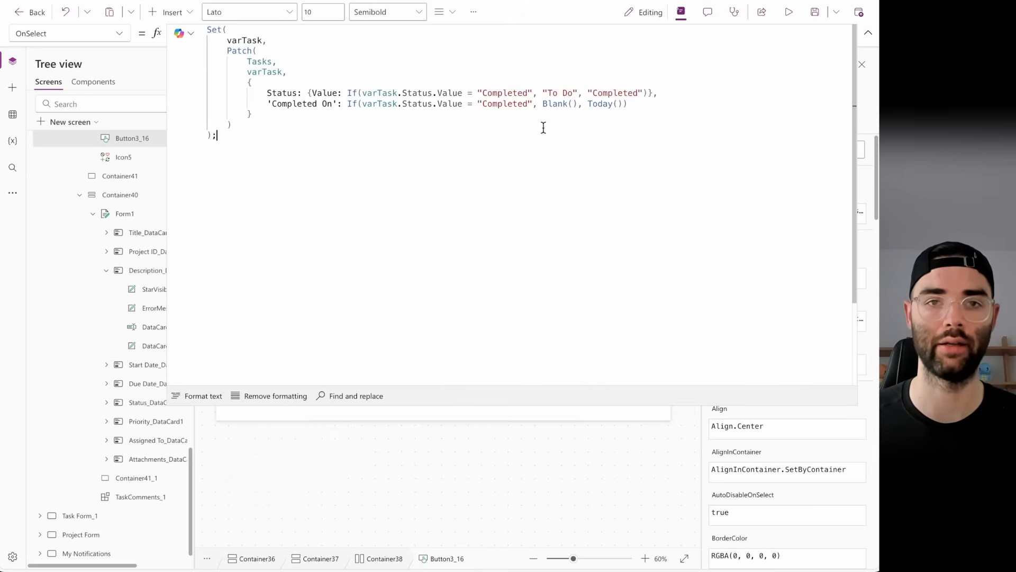
click(869, 33)
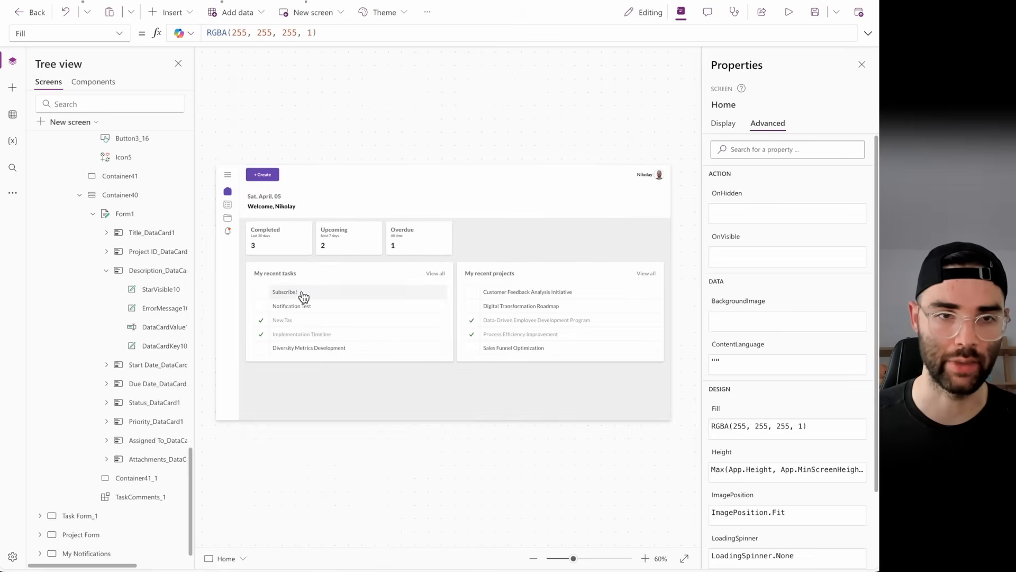
- Open the "Subscribe!" task from the home screen, preview the app, and mark the task complete to test the button
click(302, 290)
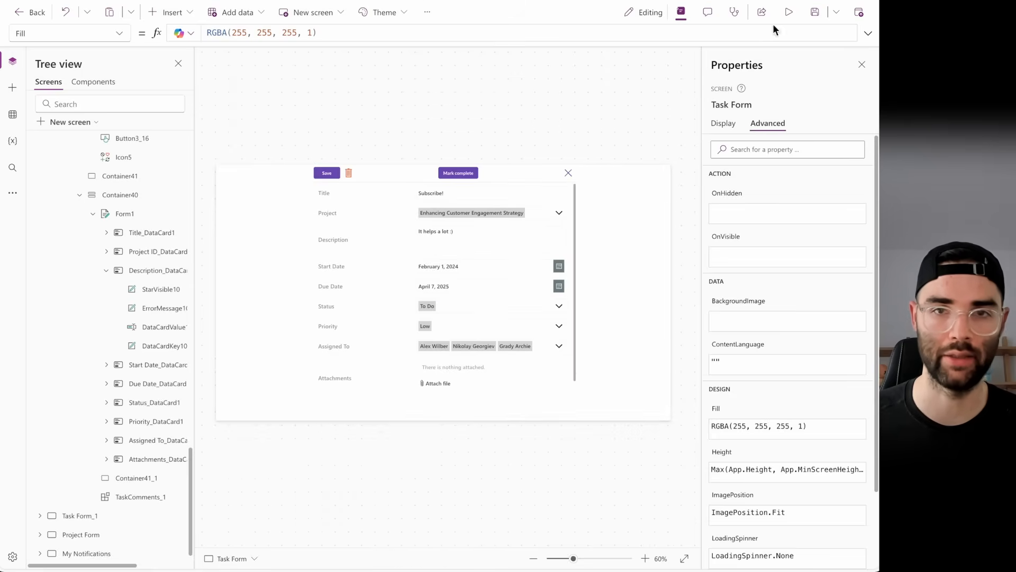
click(788, 20)
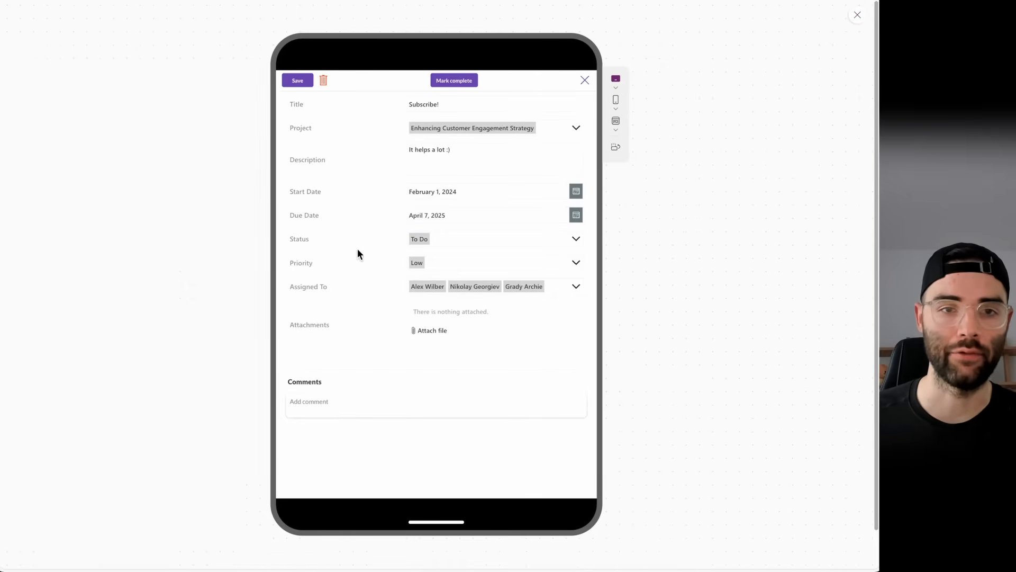
click(462, 81)
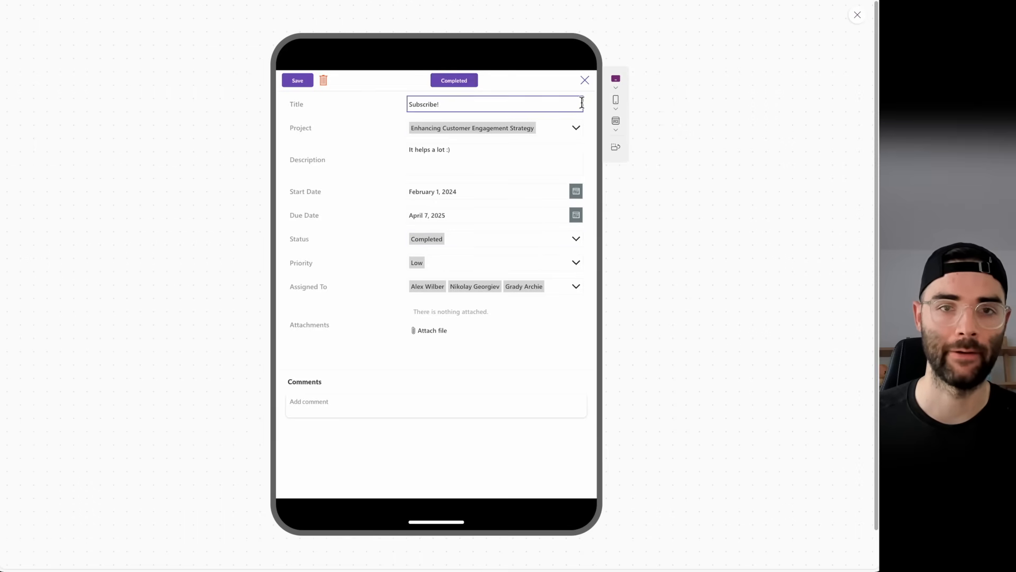
- Close the task form and check the completion date of the "Subscribe!" task in the SharePoint Tasks list
click(585, 81)
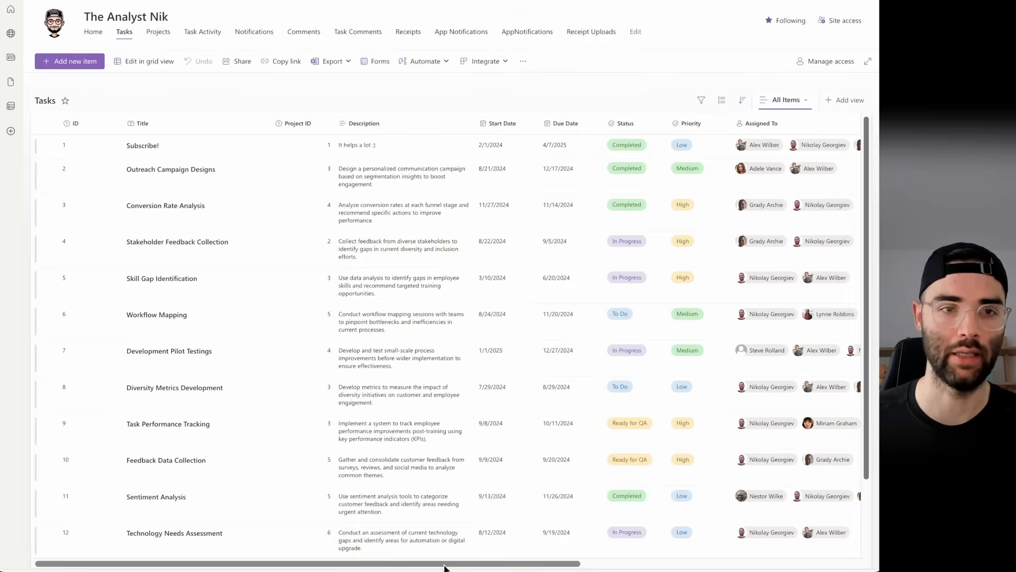
drag(443, 568, 782, 563)
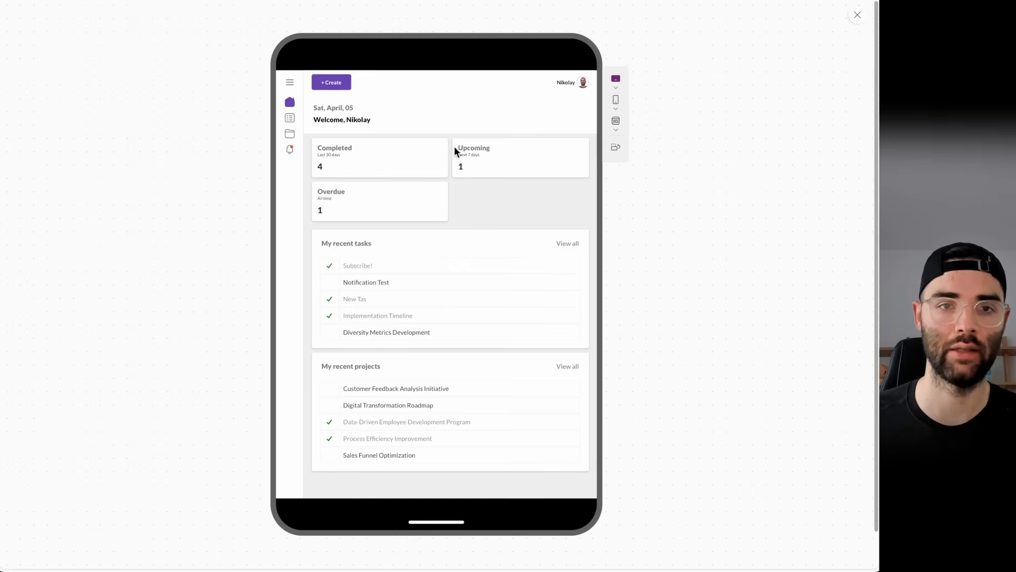
- Reopen the "Subscribe!" task, toggle it back from completed, and check its Completed On value in the SharePoint Tasks list
click(363, 265)
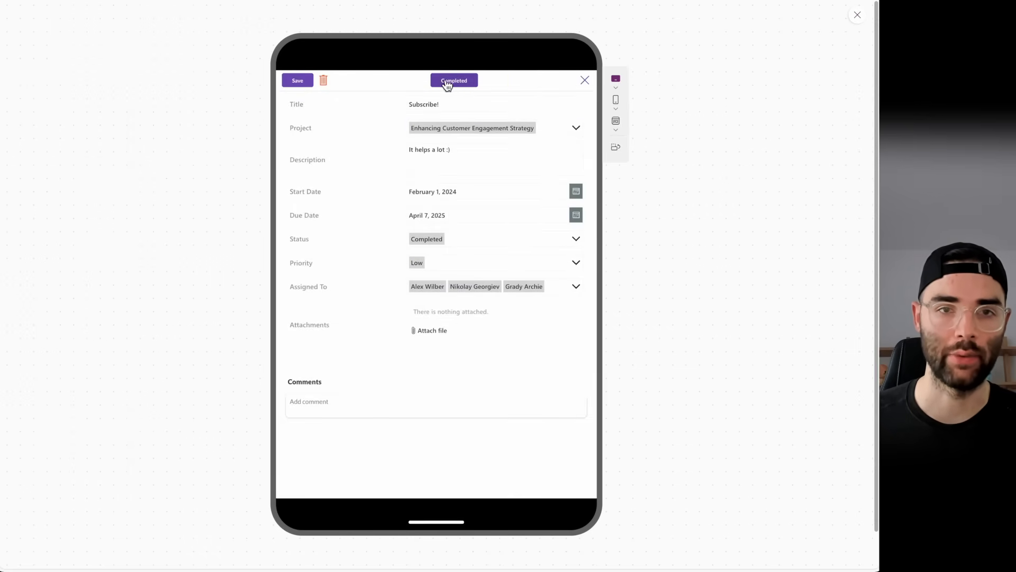
click(451, 82)
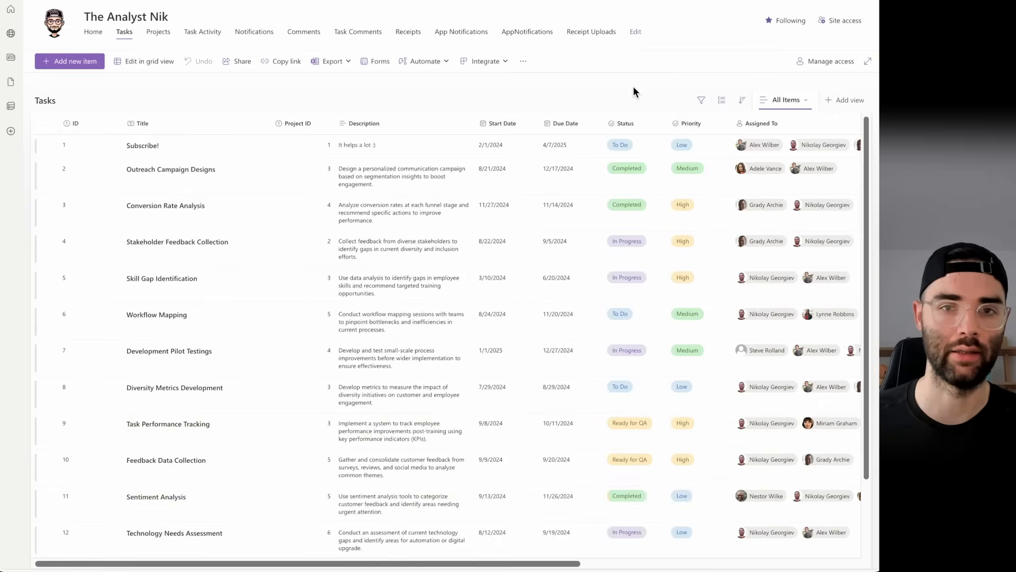
drag(562, 559, 872, 558)
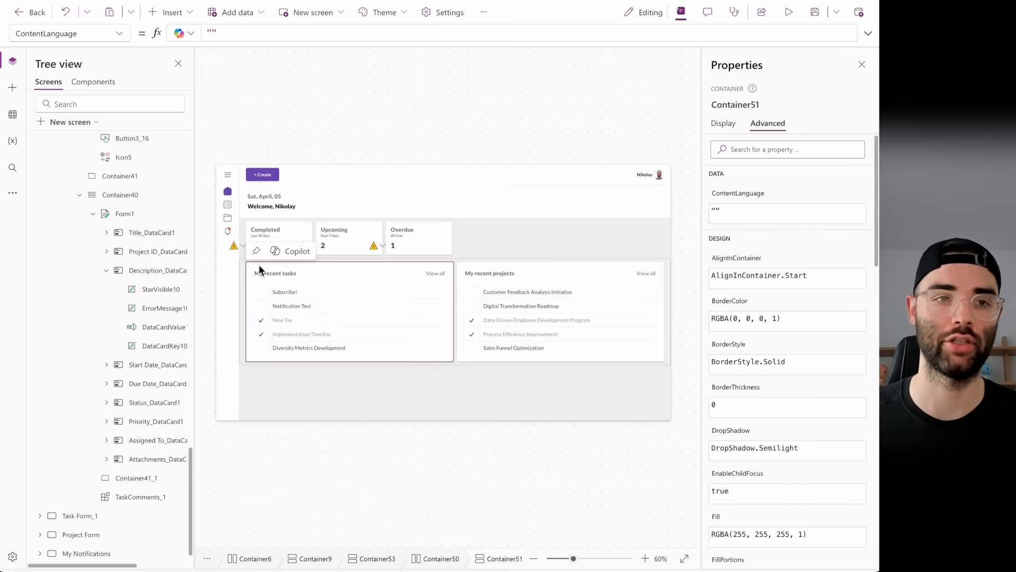
- Insert a column chart into the "My recent tasks" container on the Home screen
click(187, 13)
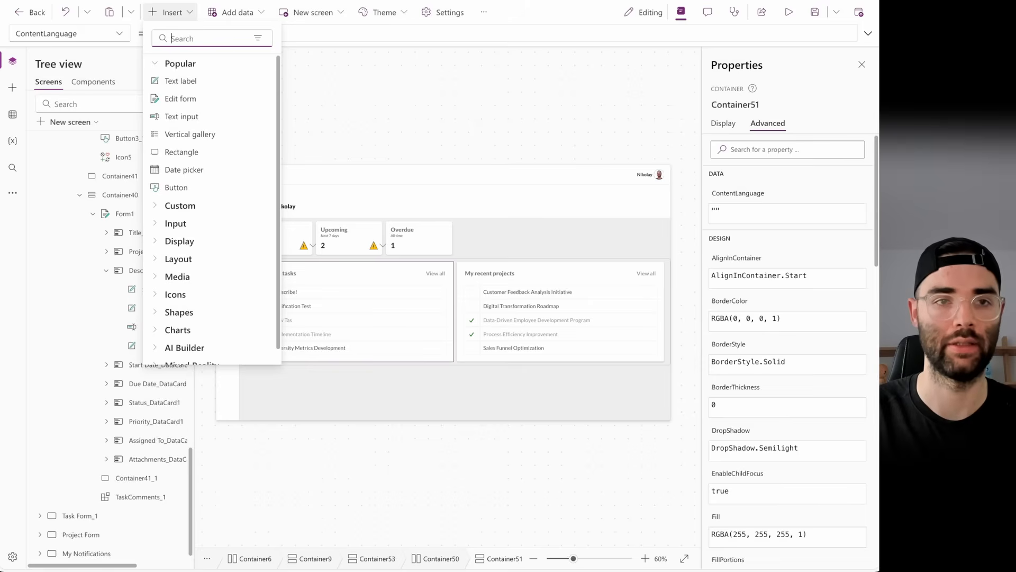
text(chart)
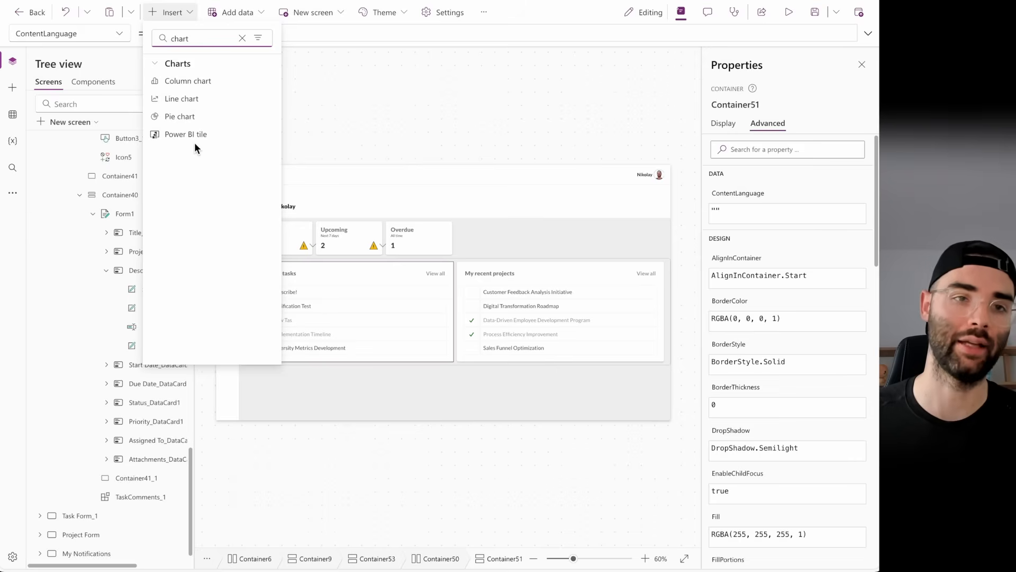
click(190, 83)
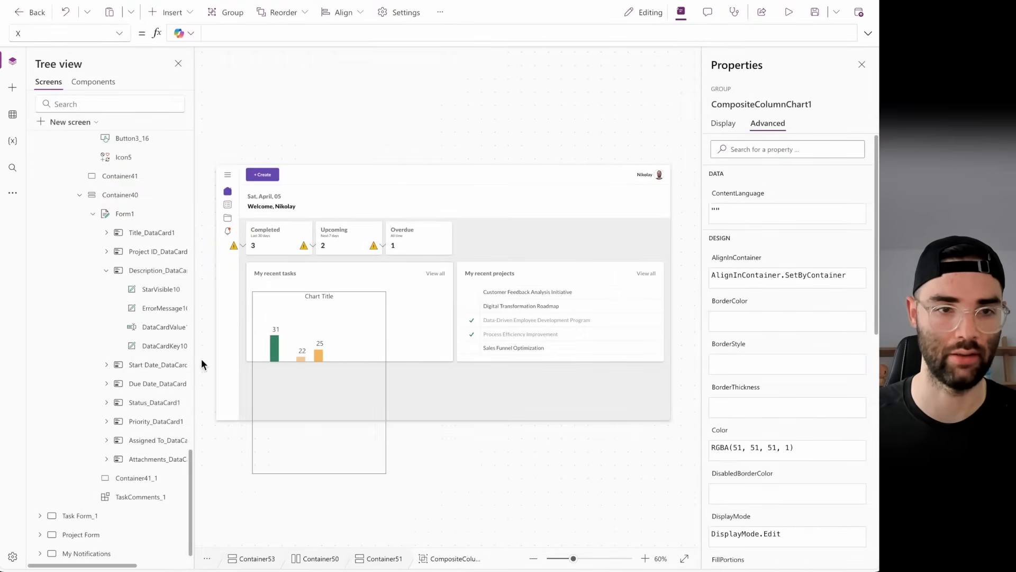
click(286, 302)
click(261, 295)
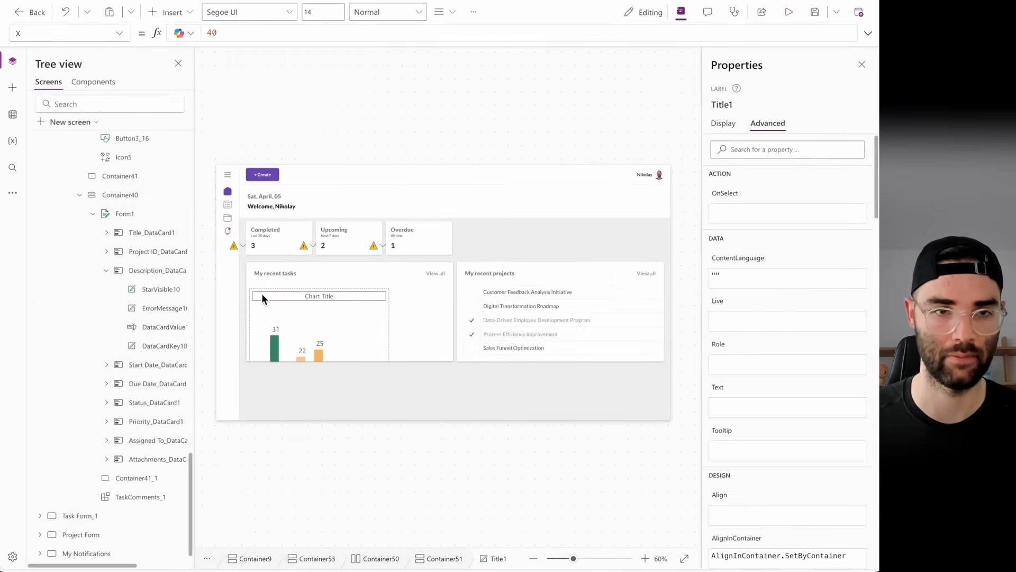
- Delete the composite column chart from the "My recent tasks" container
scroll(147, 314, up, 5)
scroll(146, 314, up, 5)
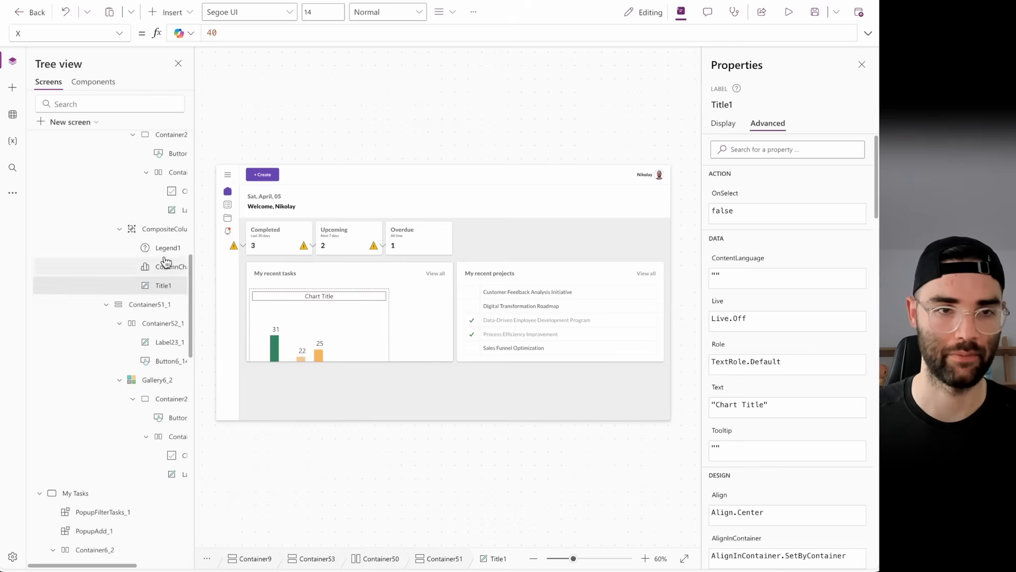
click(162, 234)
key(Delete)
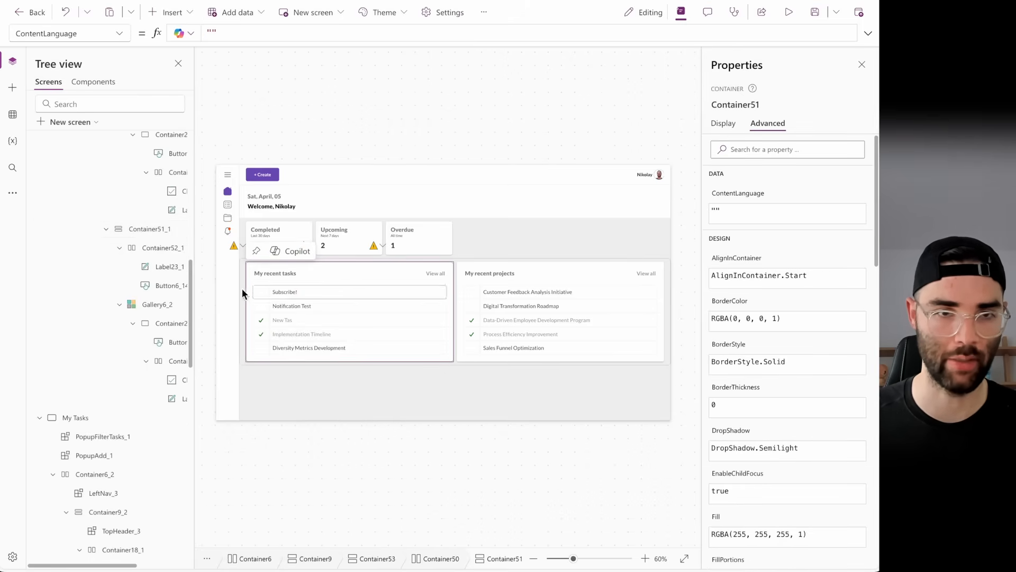
- Duplicate the "My recent tasks" card container inside Container50
scroll(180, 283, up, 10)
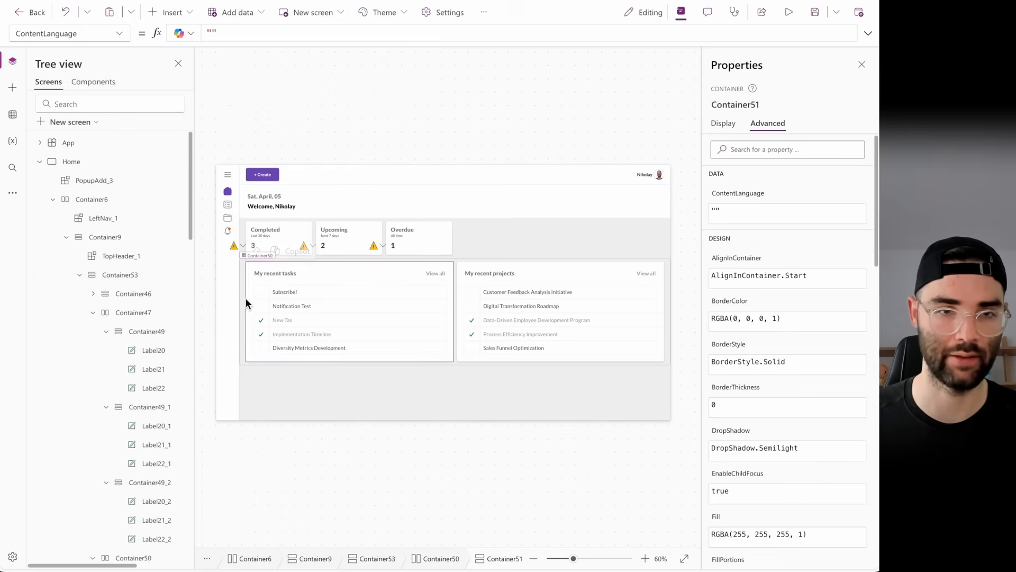
click(454, 364)
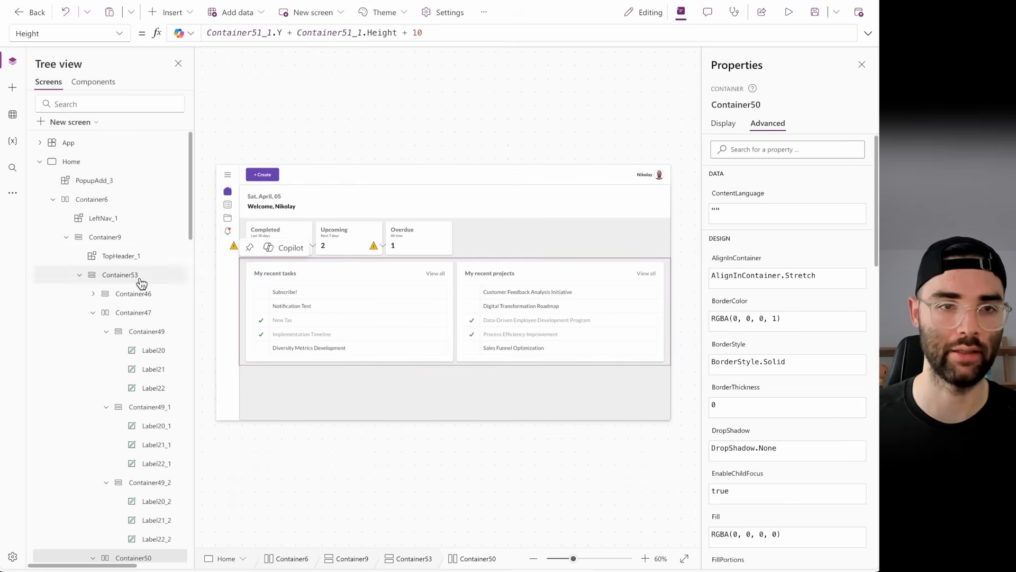
click(451, 397)
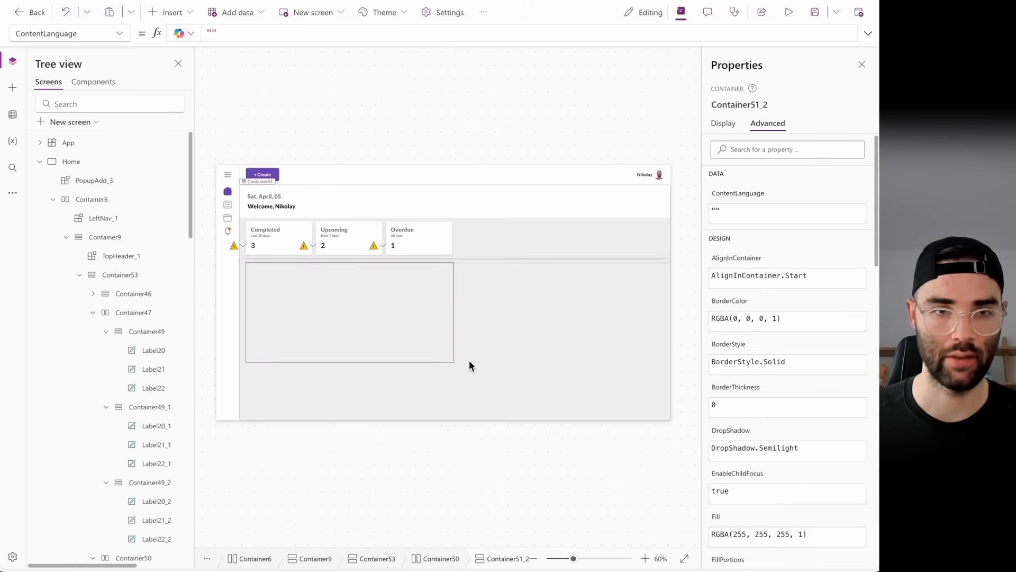
- Set the Height of Container50 to Container51_2.Y + Container51_2.Height + 10 so it is based on the duplicated card
click(769, 104)
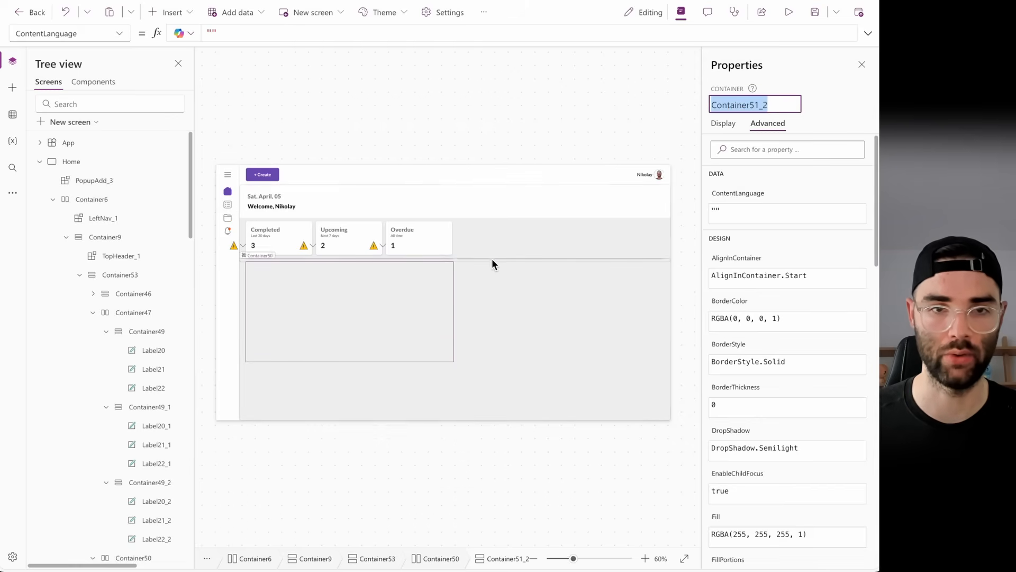
scroll(130, 362, down, 10)
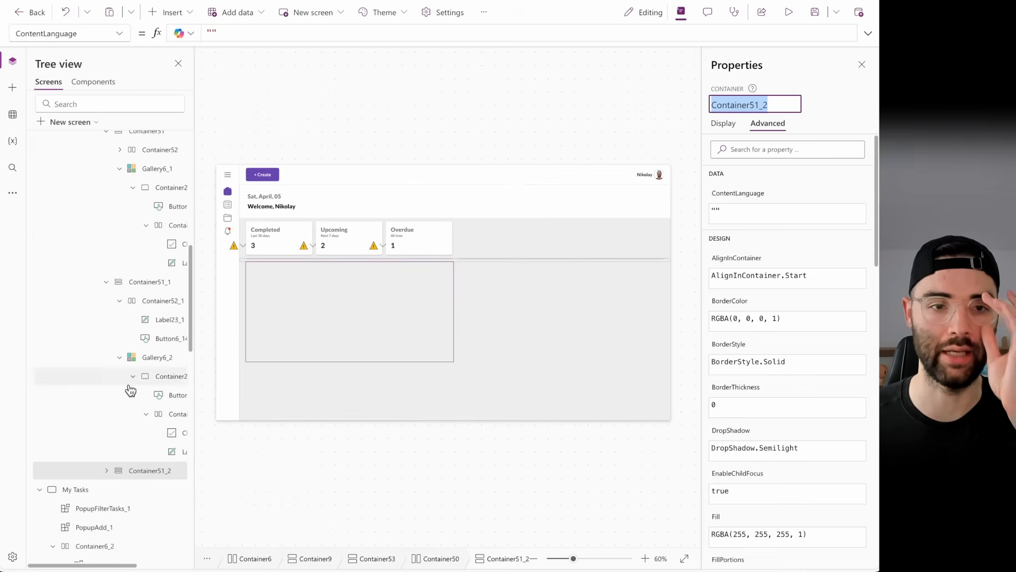
click(143, 285)
scroll(143, 286, up, 3)
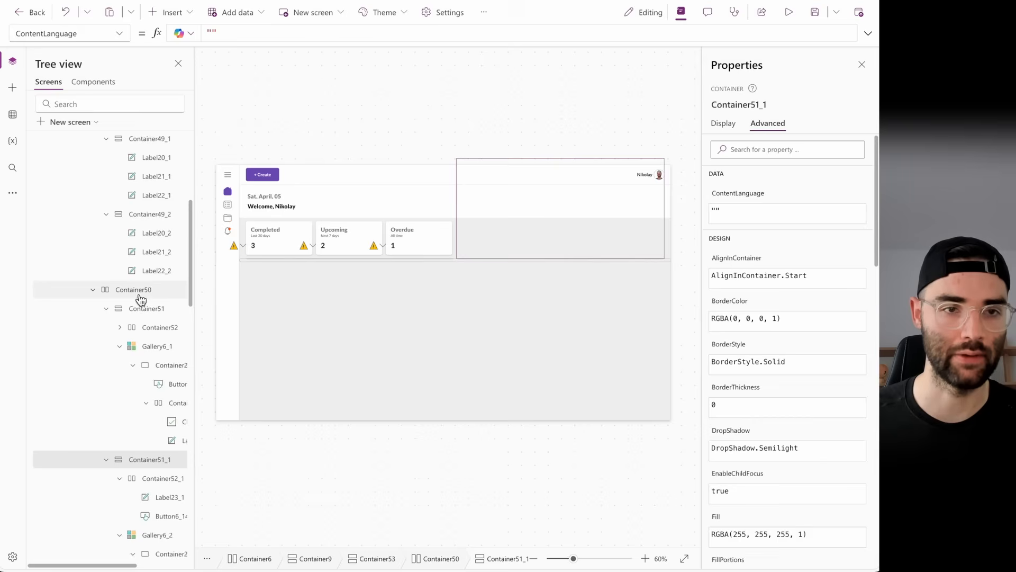
click(135, 294)
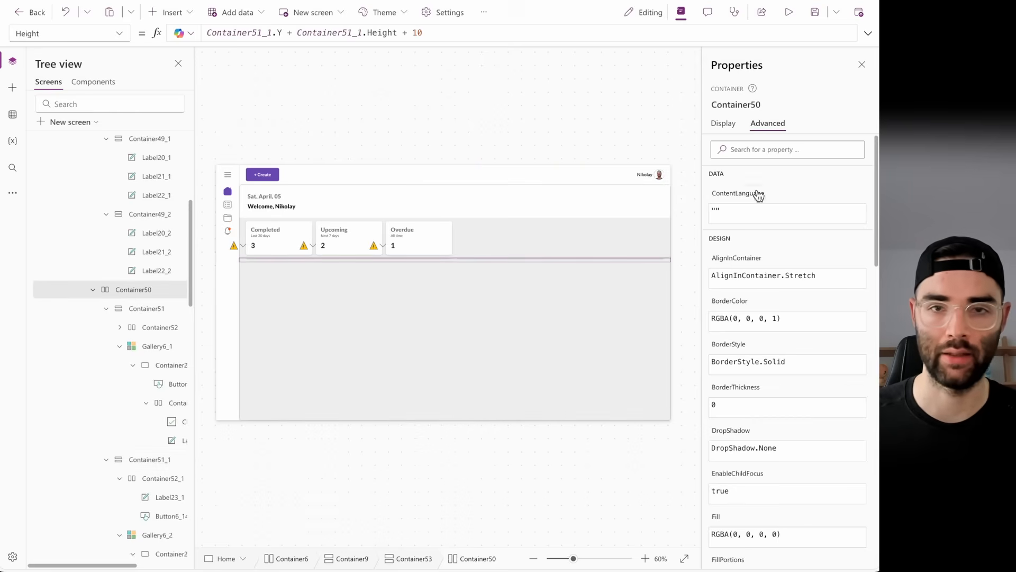
click(714, 123)
click(725, 400)
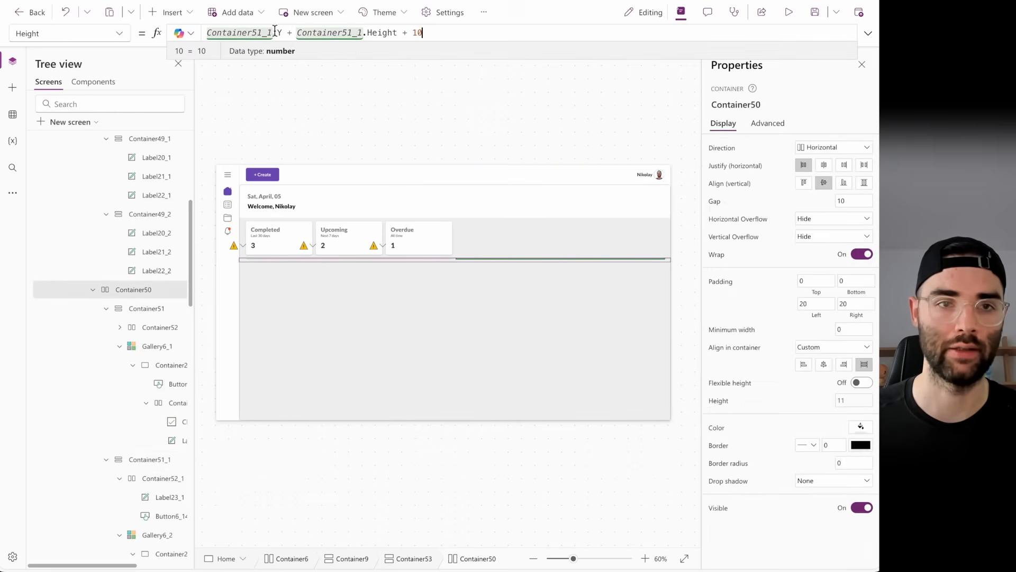
double_click(240, 31)
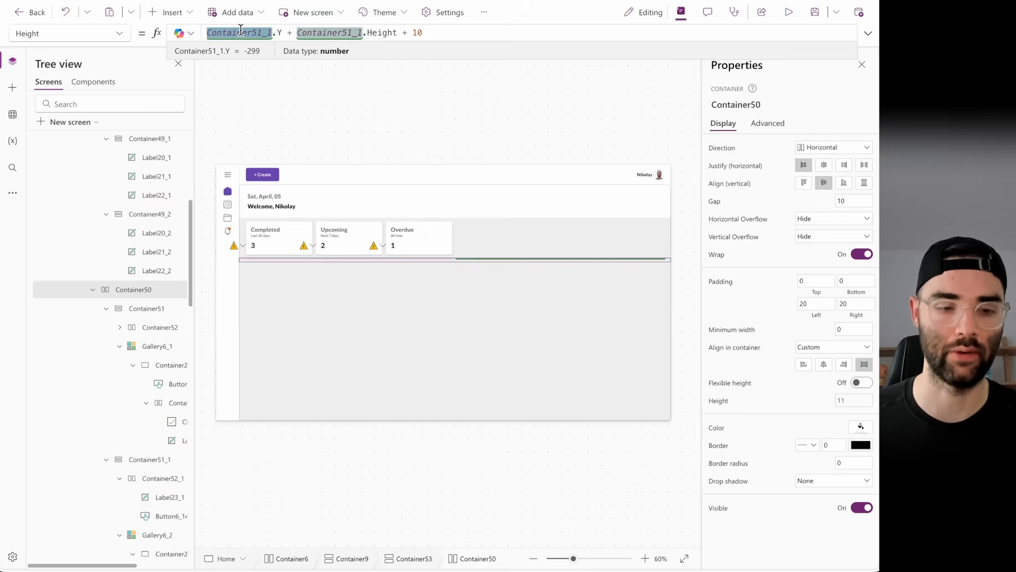
text(Container51_2)
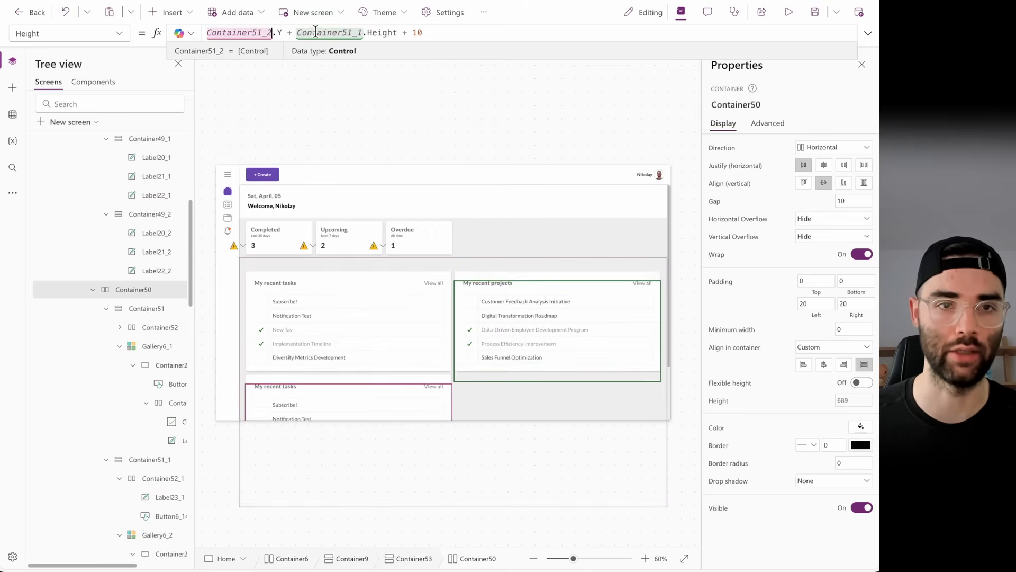
double_click(315, 32)
text(Container51_2)
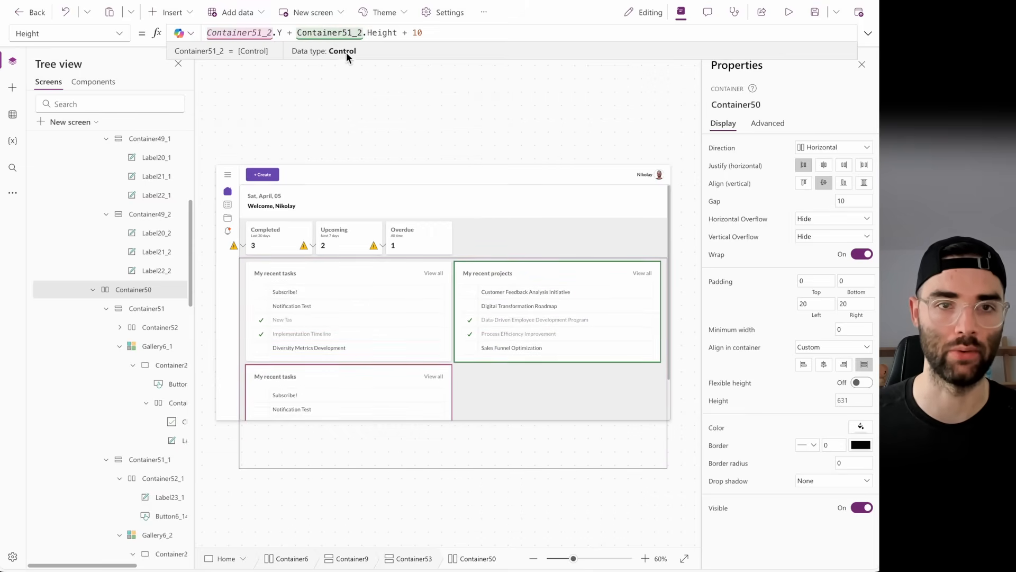
click(473, 93)
- Delete the "View all" button from the duplicated "My recent tasks" card and select its title label
scroll(508, 286, down, 2)
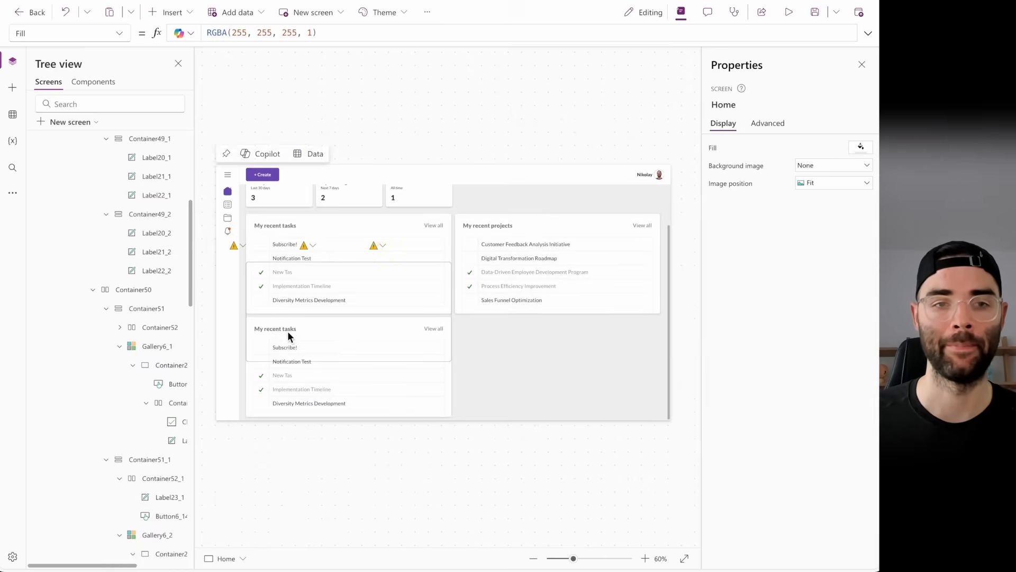
scroll(287, 332, up, 2)
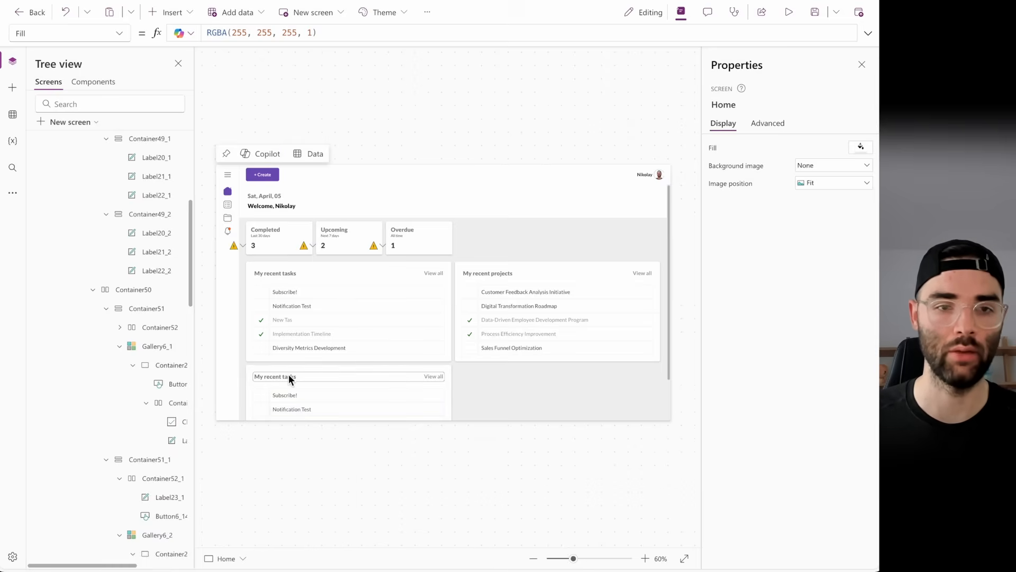
click(427, 377)
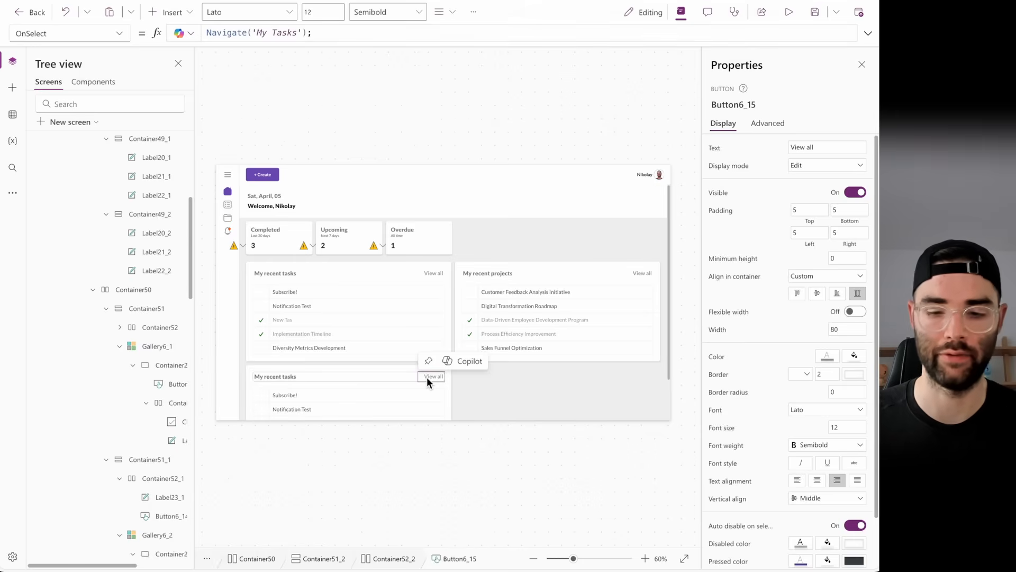
click(324, 378)
click(300, 375)
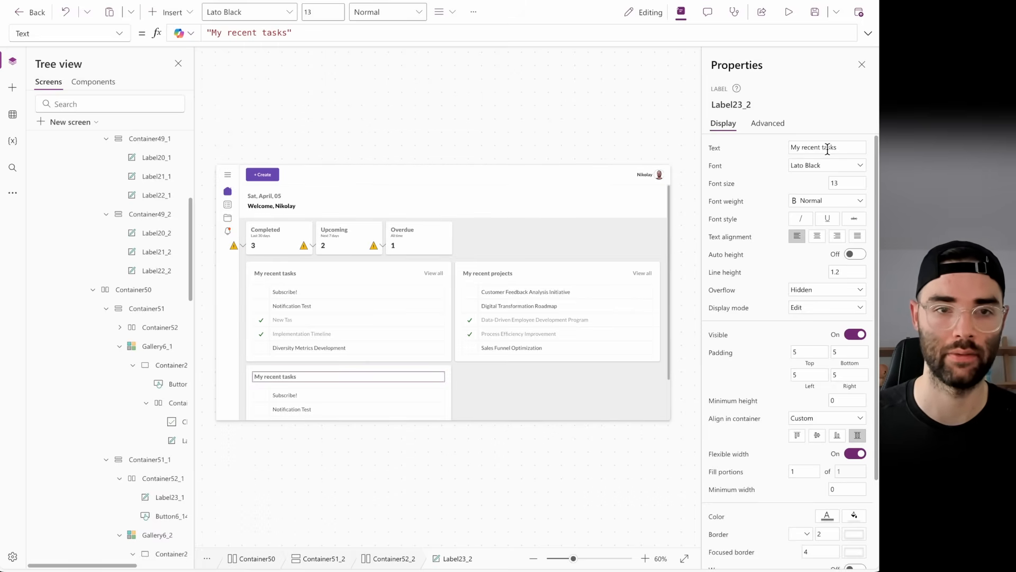
- Replace the duplicated card's "My recent tasks" header container with copies of the "Completed" and "Last 30 days" labels
click(274, 229)
shift+click(267, 237)
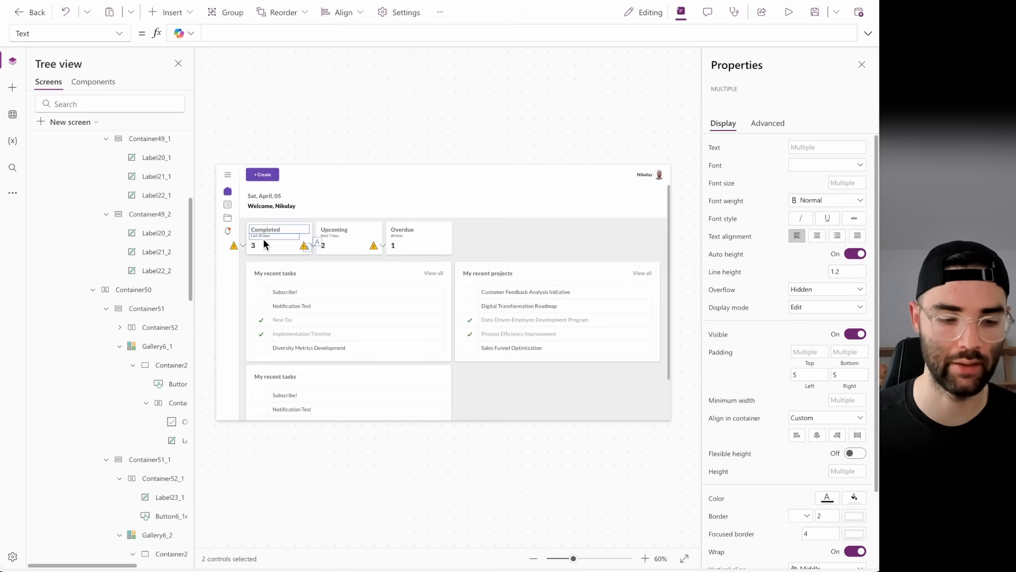
click(287, 377)
key(Delete)
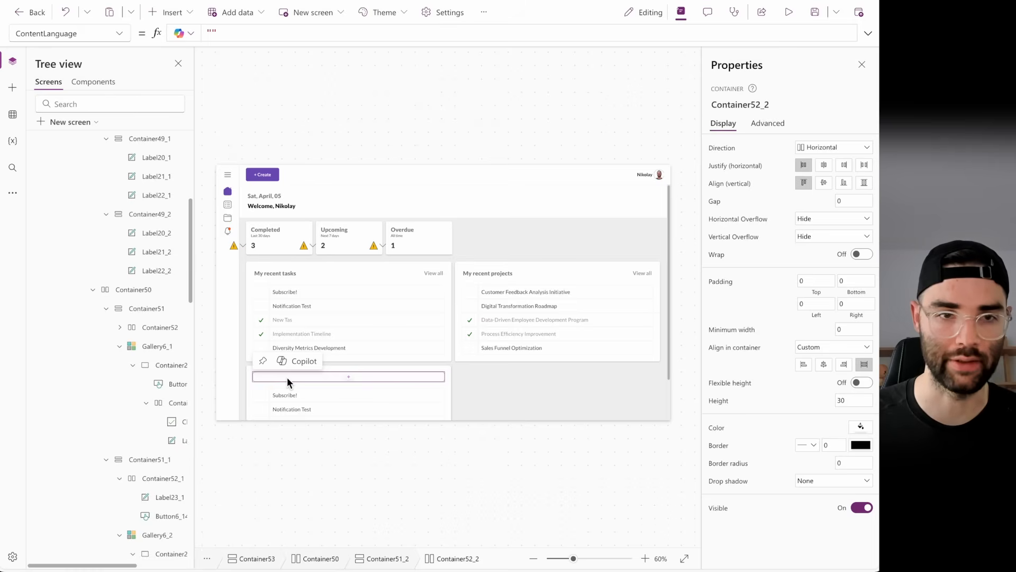
key(Delete)
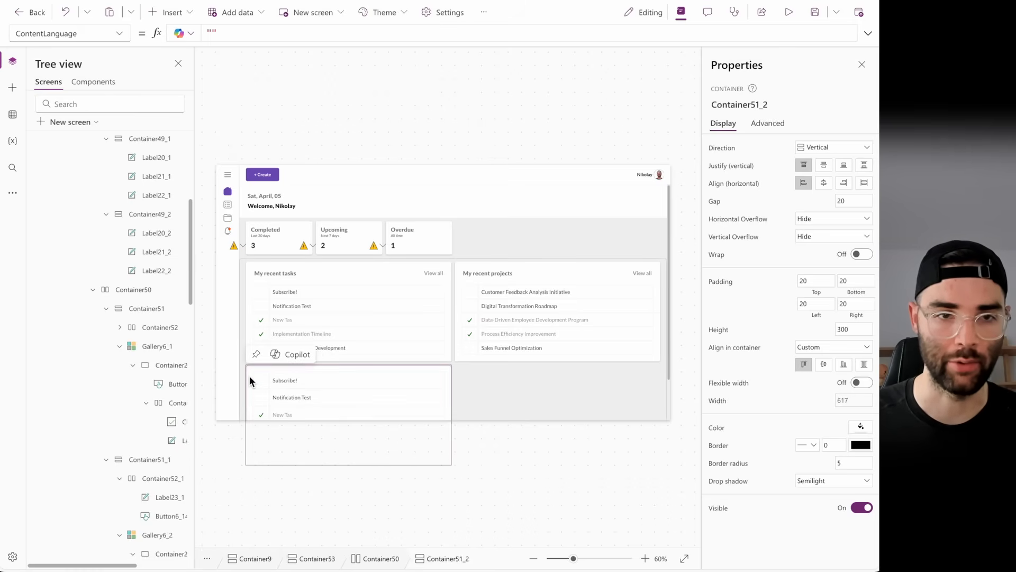
key(ctrl+v)
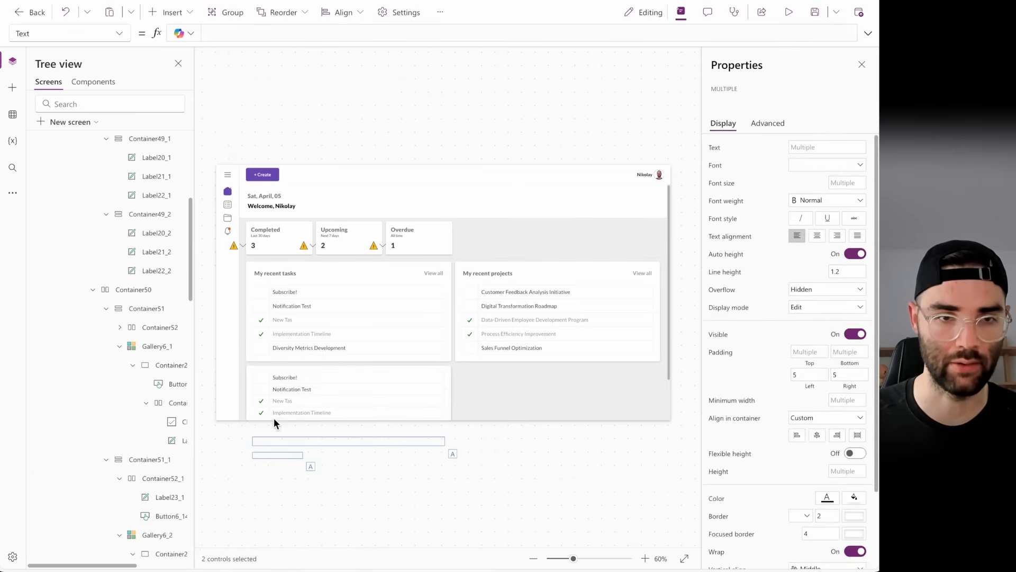
- Reorder the duplicated card's contents so the "Completed" and "Last 30 days" labels come before the gallery
scroll(170, 486, up, 15)
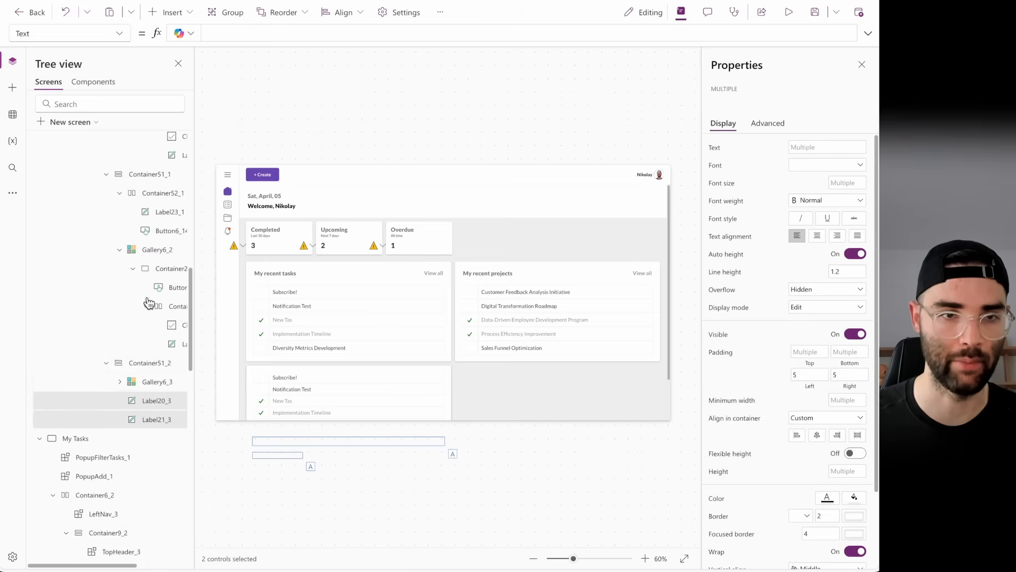
click(148, 401)
key(ctrl+[)
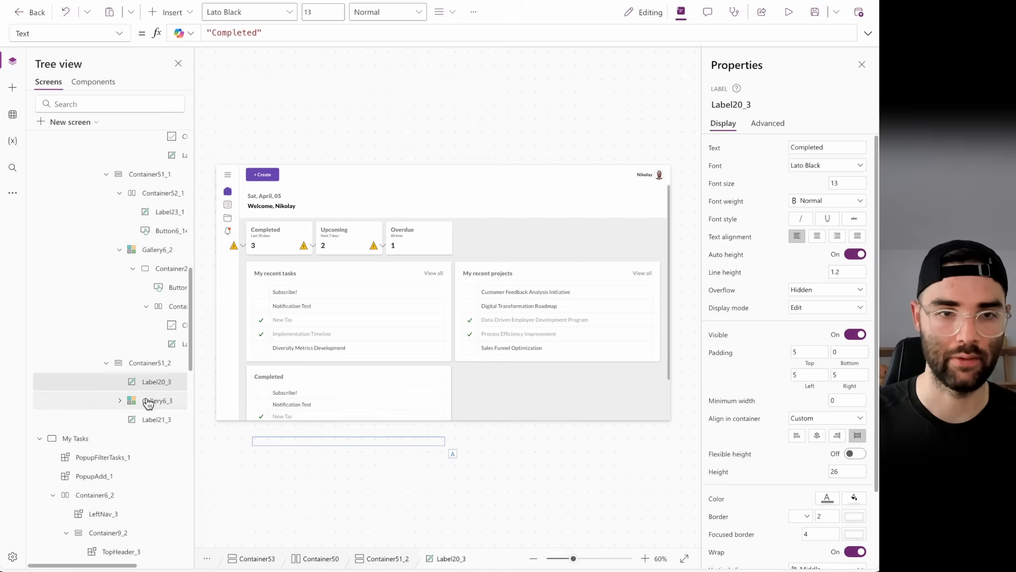
click(142, 419)
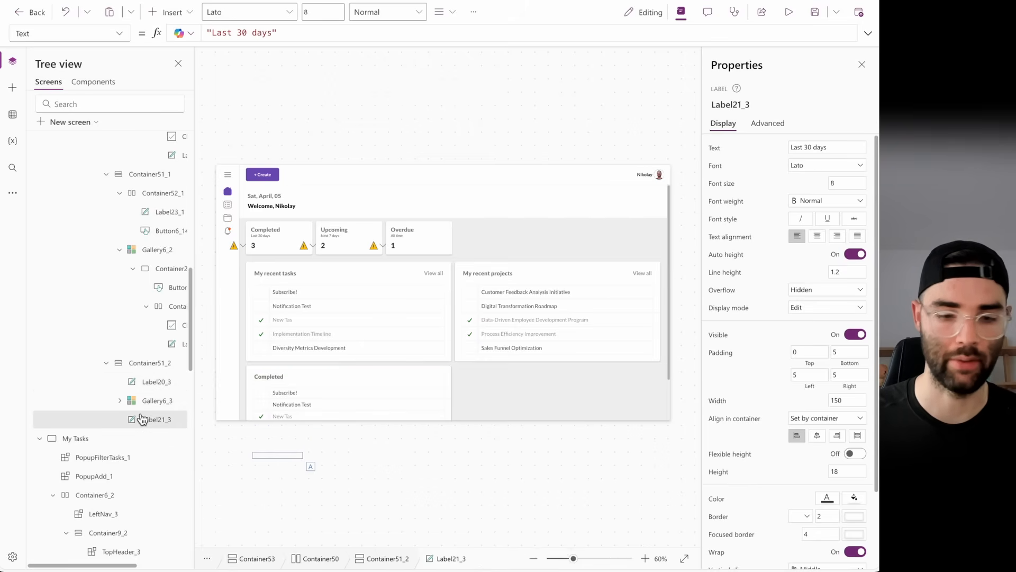
key(ctrl+[)
- Set the gap of the duplicated card's container, Container51_2, to 0
click(264, 377)
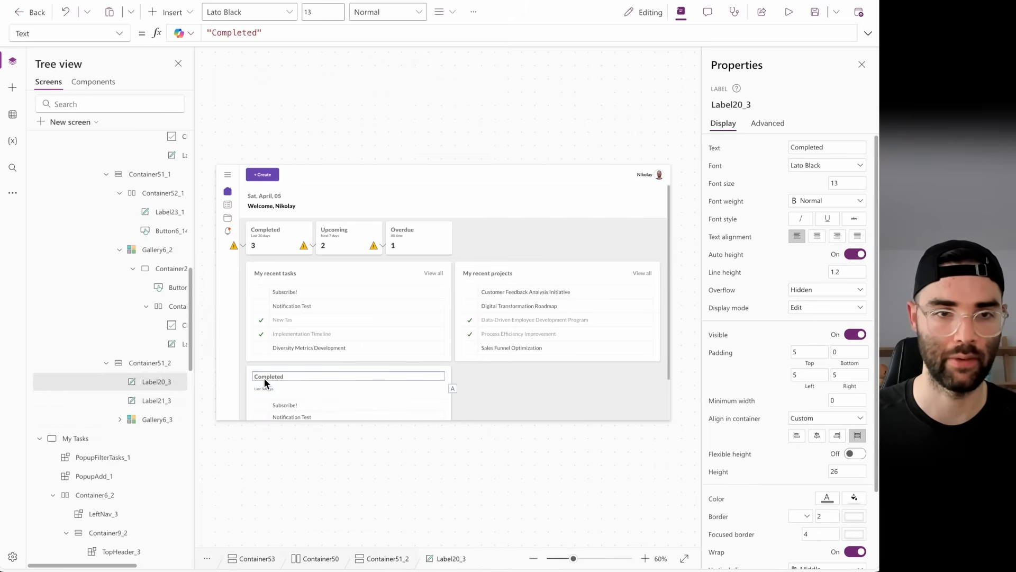
click(248, 376)
click(846, 201)
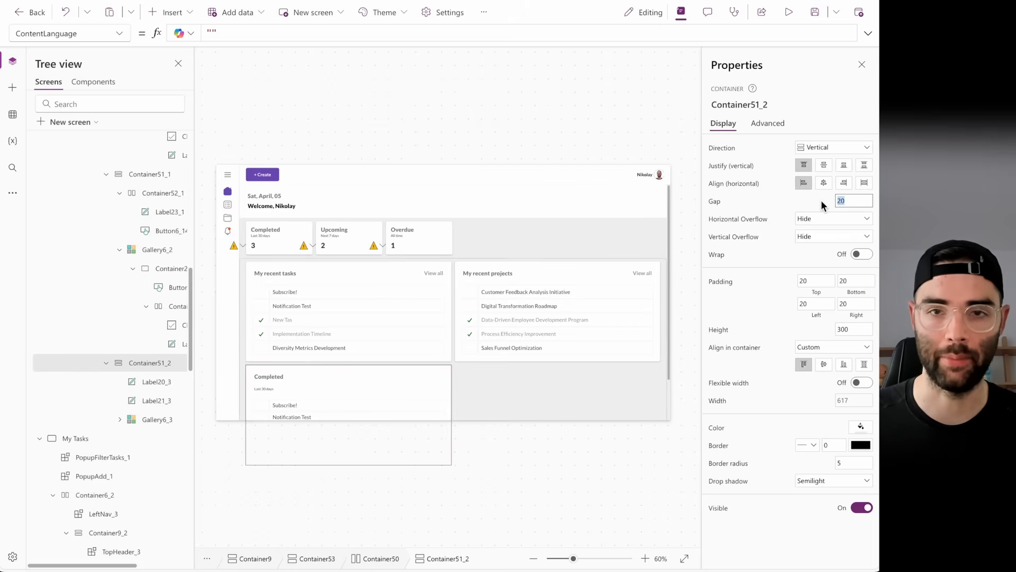
key(Return)
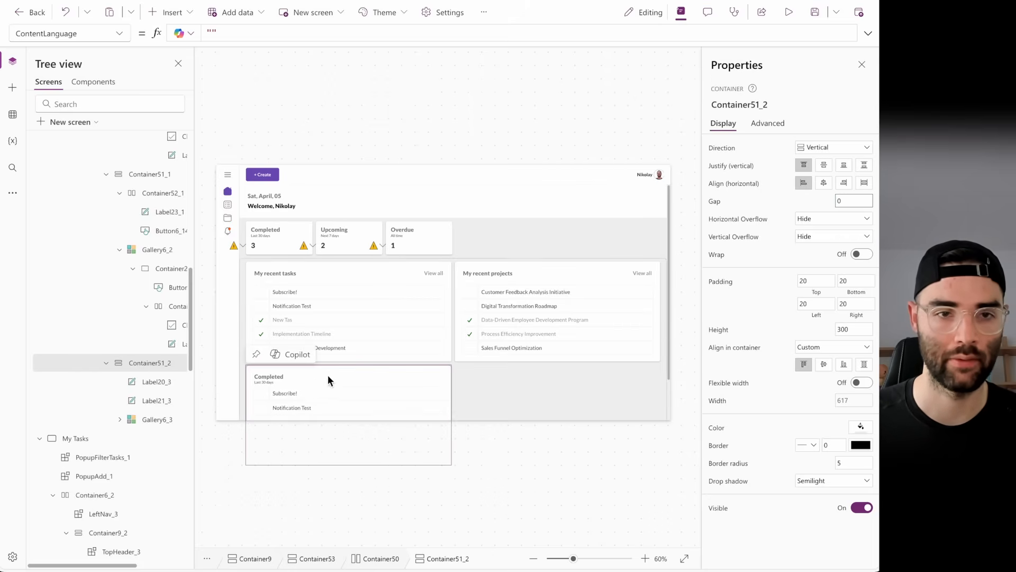
key(alt)
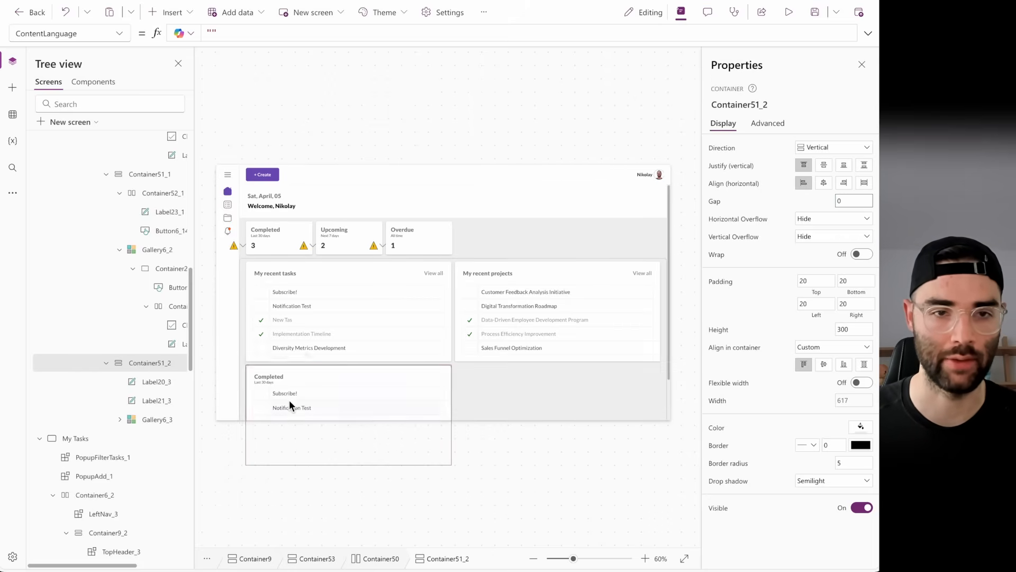
- Change the duplicated card's "Completed" title label text to "My tasks completed"
click(278, 376)
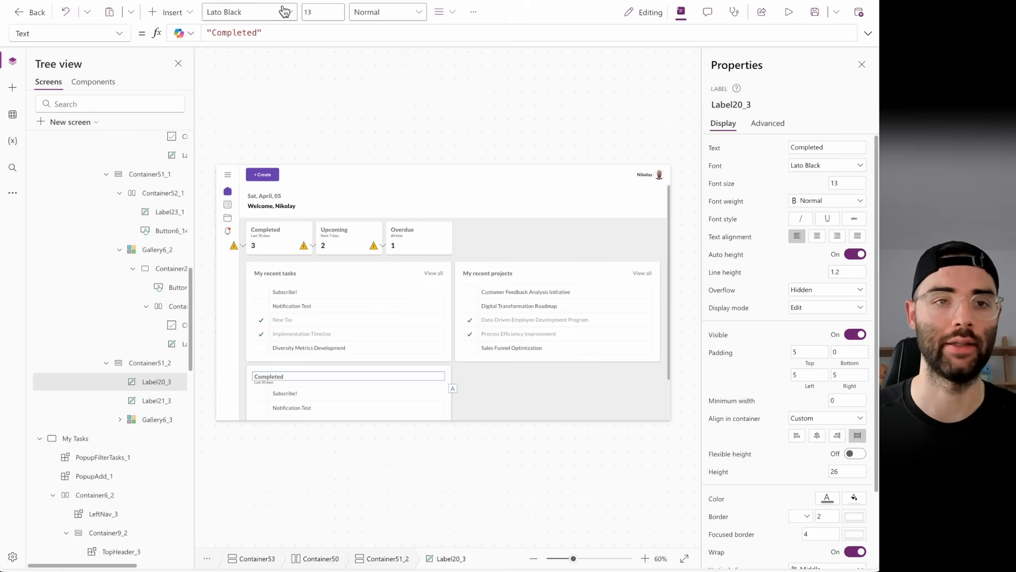
double_click(233, 33)
text(Ta)
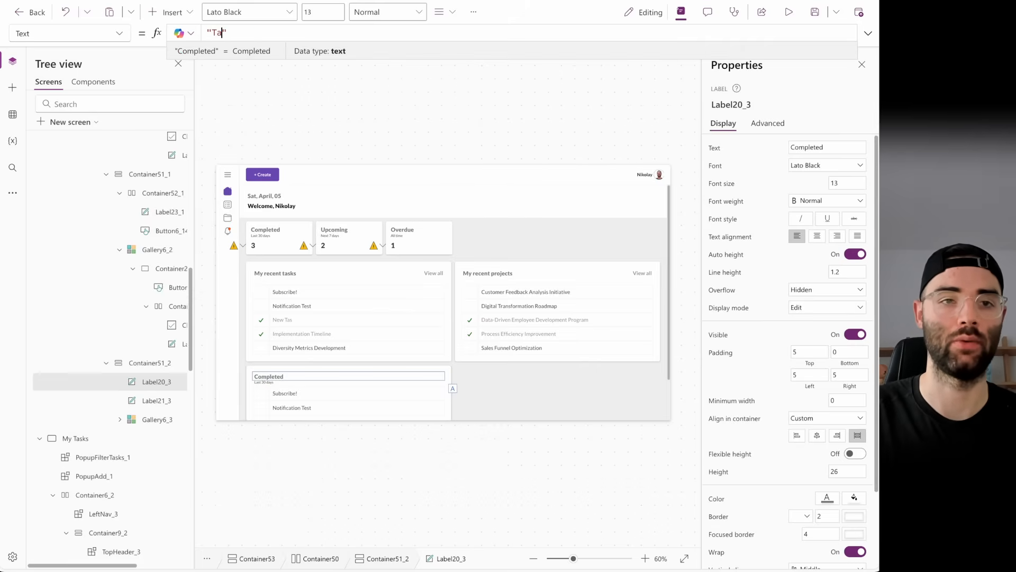
key(BackSpace)
key(BackSpace)
text(My T)
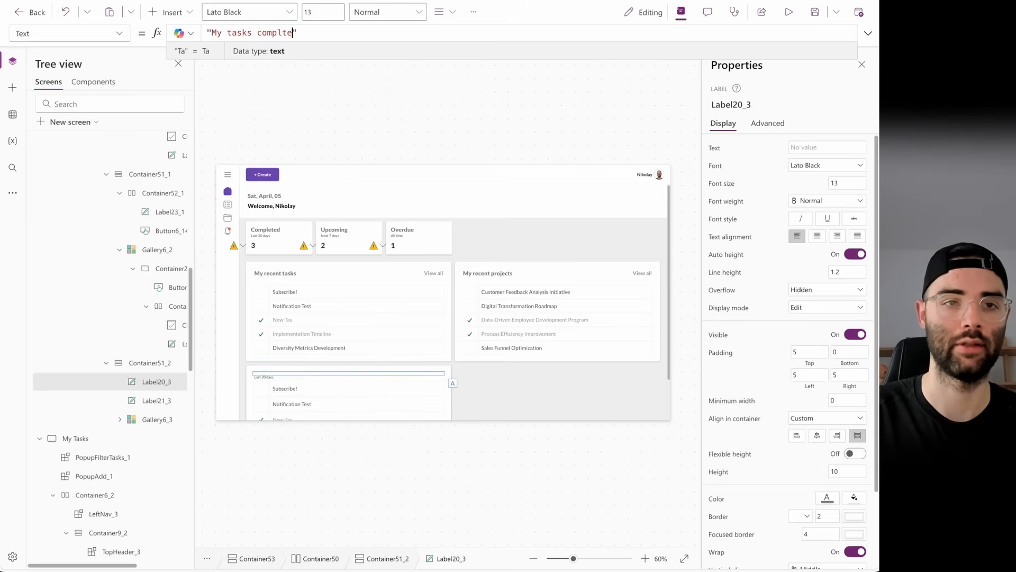
key(BackSpace)
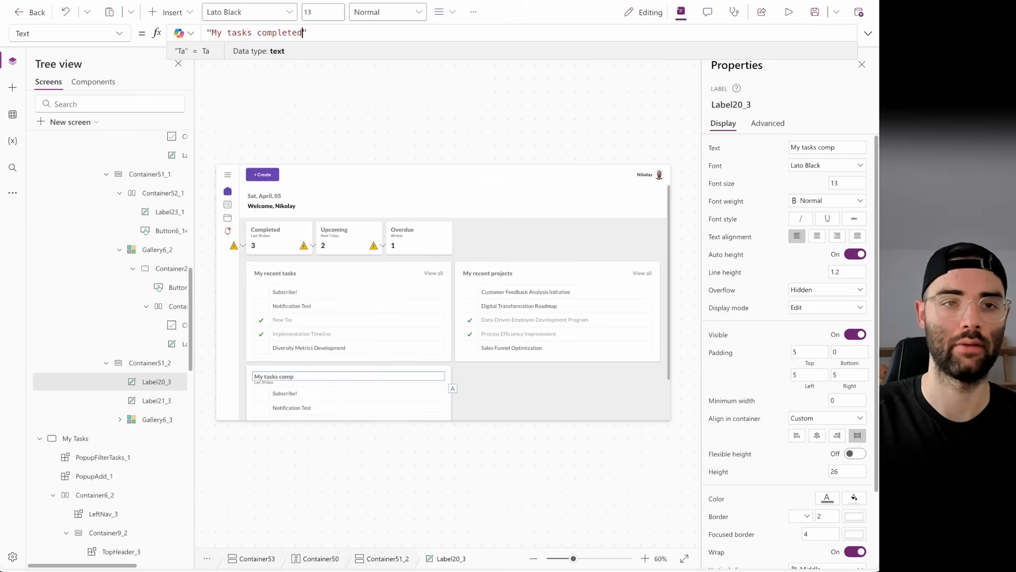
- Change the subtitle label under "My tasks completed" to "Last 6 months"
click(264, 380)
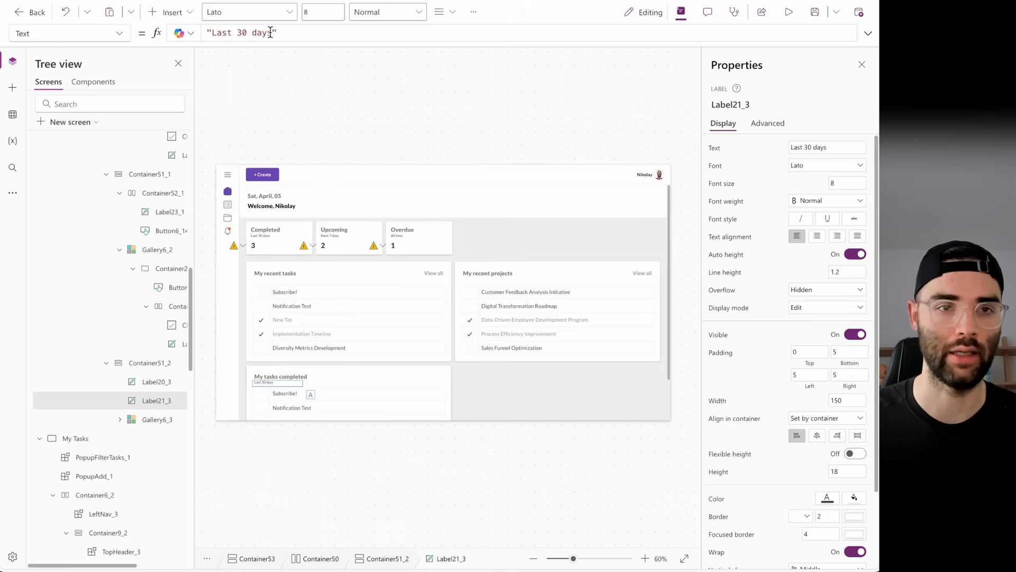
drag(270, 33, 212, 30)
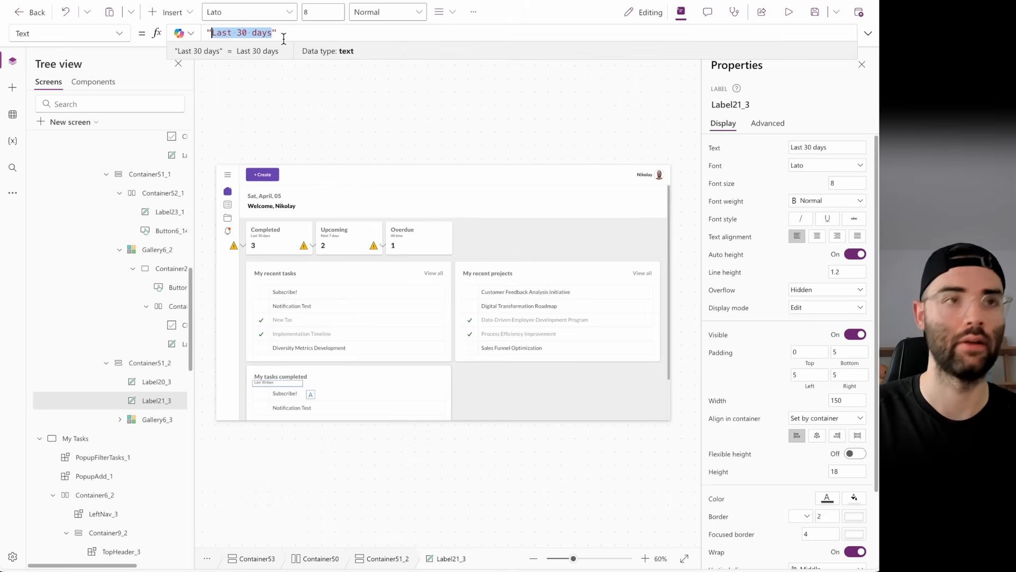
text(Last )
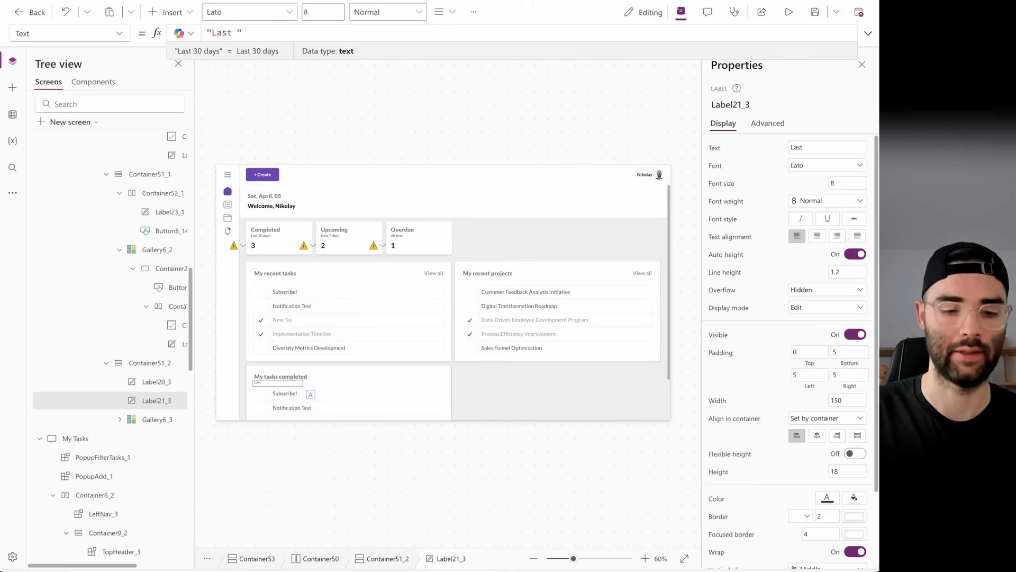
text(6 months)
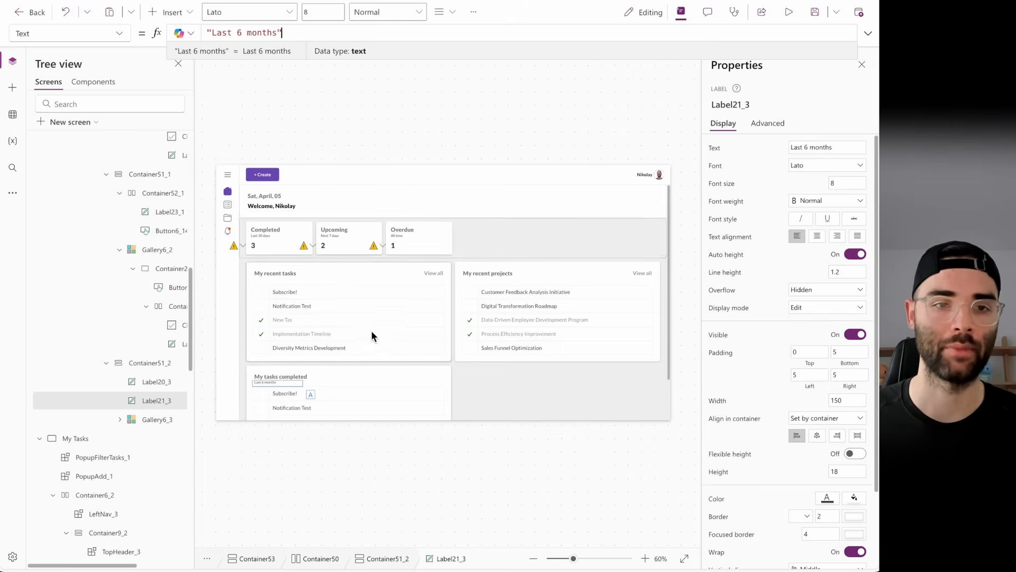
- Replace the task gallery in the "My tasks completed" card with a column chart
click(370, 401)
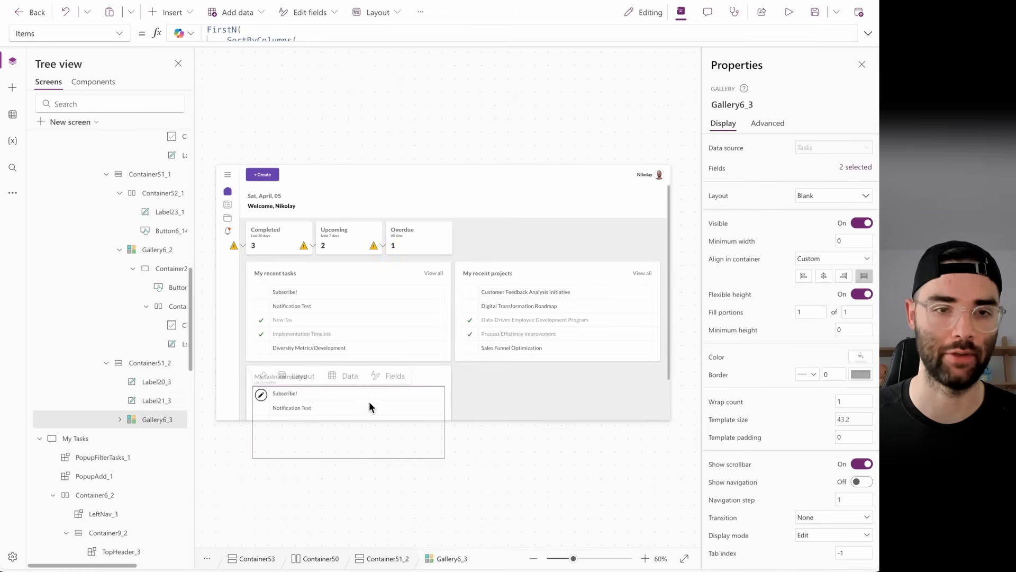
click(350, 405)
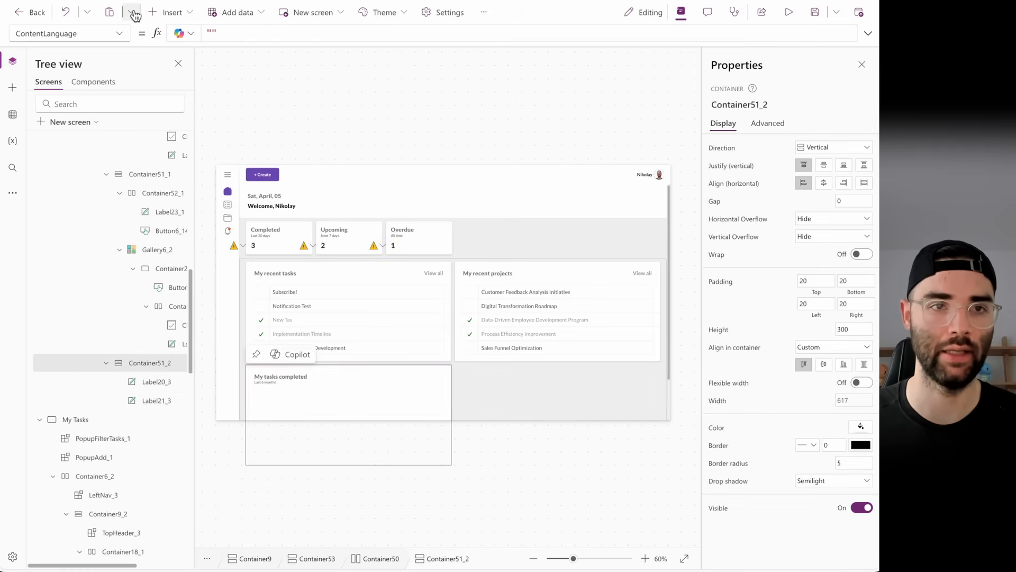
click(169, 12)
text(chart)
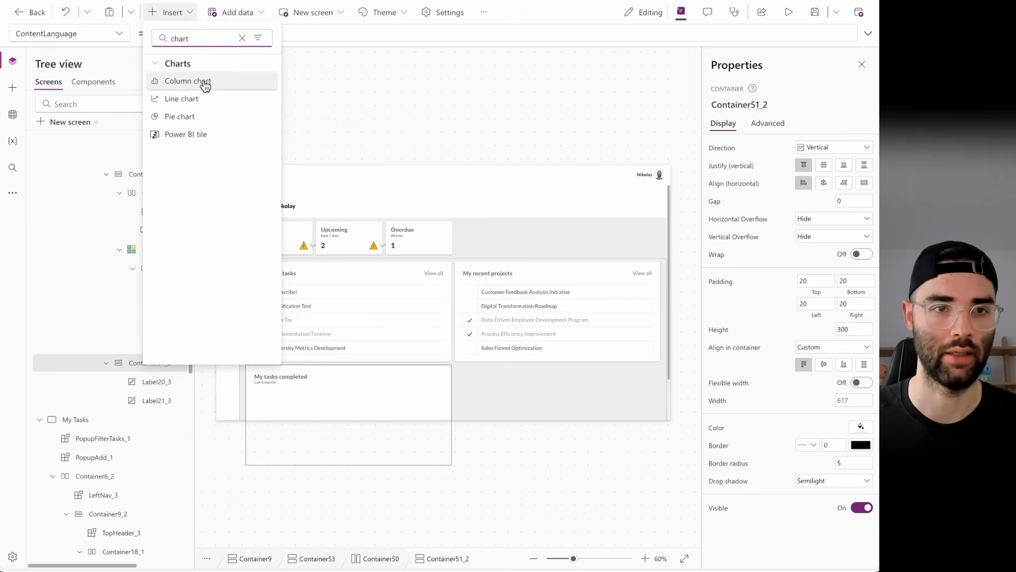
click(210, 84)
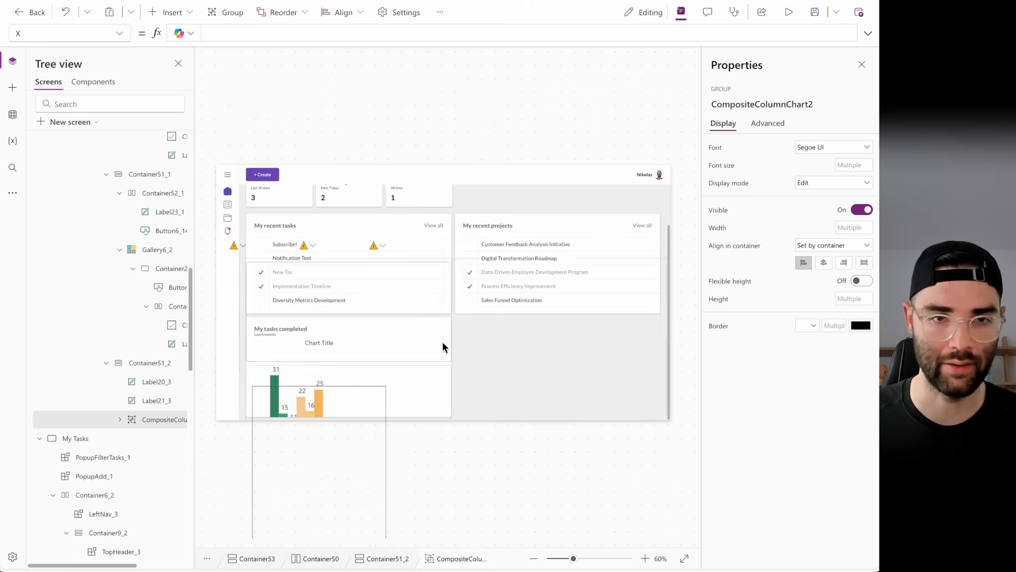
click(277, 376)
click(290, 348)
click(329, 376)
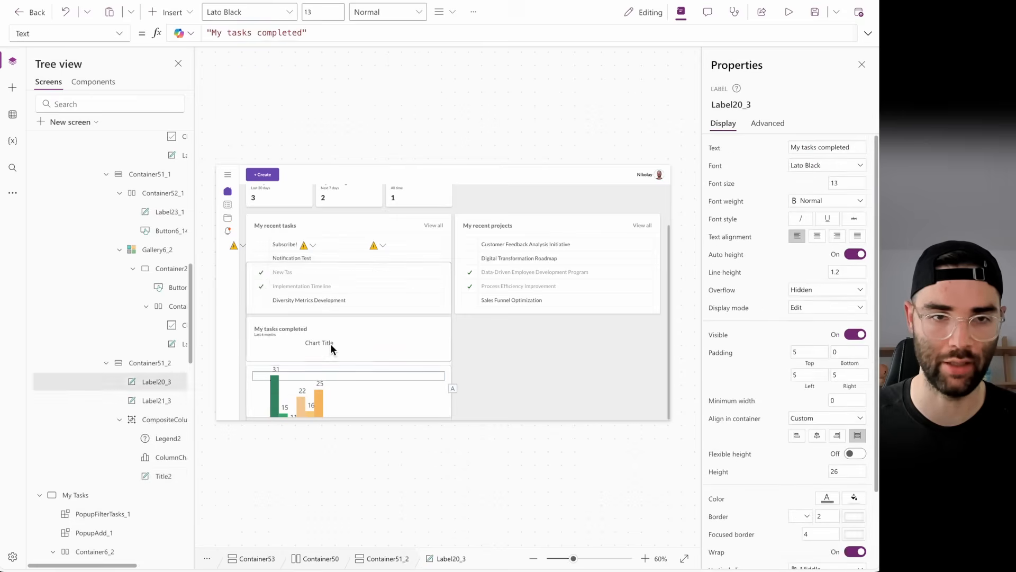
click(330, 344)
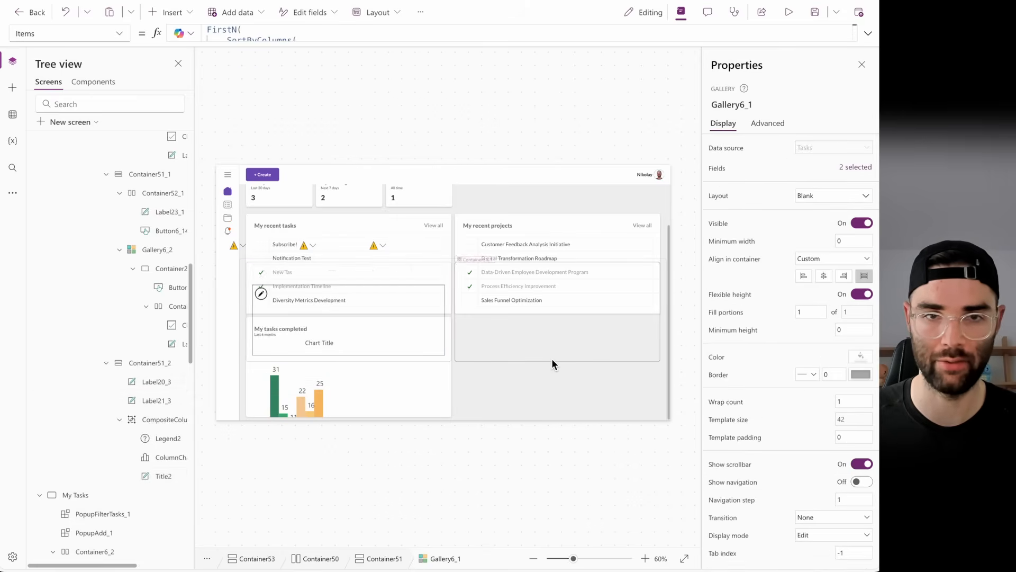
scroll(476, 365, up, 2)
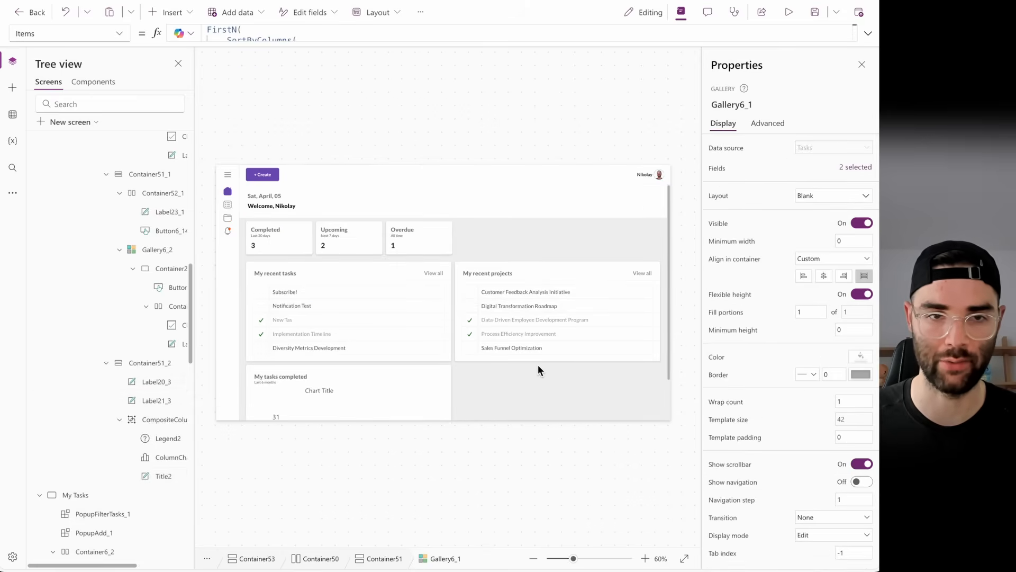
click(300, 409)
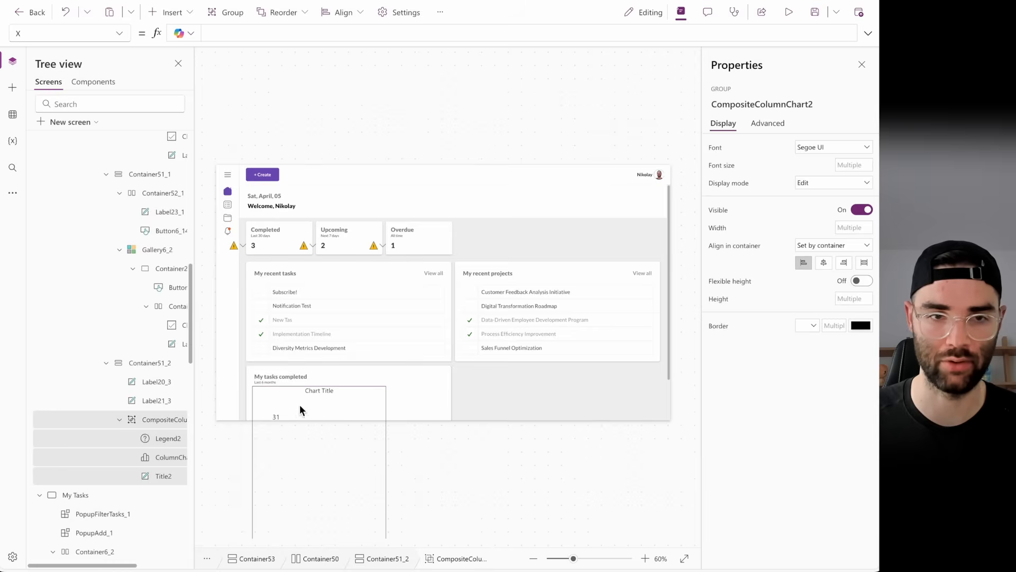
- Move the "My tasks completed" card, Container51_2, to the first position inside Container50
click(250, 373)
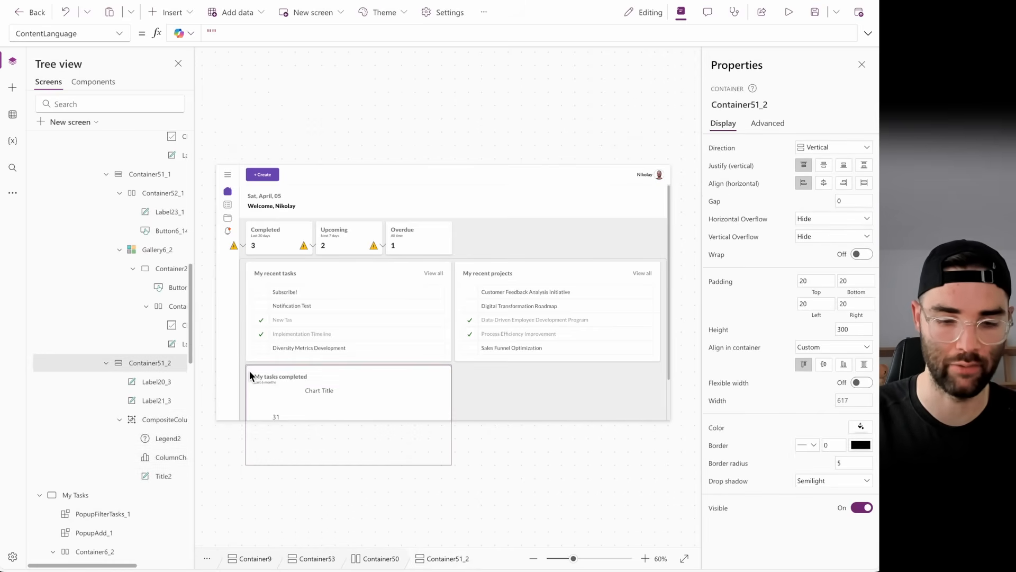
key(Left)
key(Left)
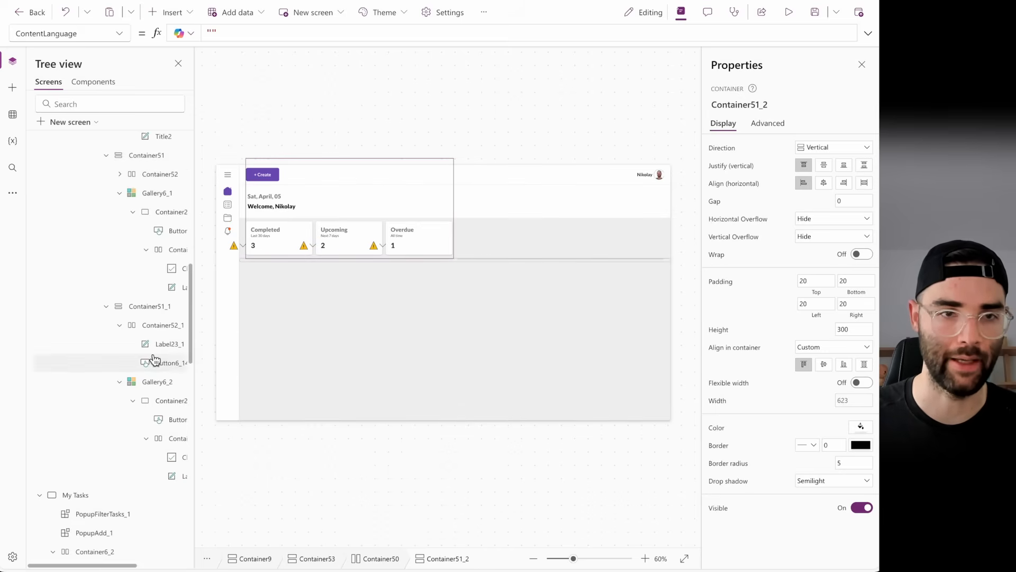
- Collapse the three card containers Container51_2, Container51 and Container51_1 under Container50 in the Tree view
scroll(164, 297, up, 3)
scroll(127, 307, up, 4)
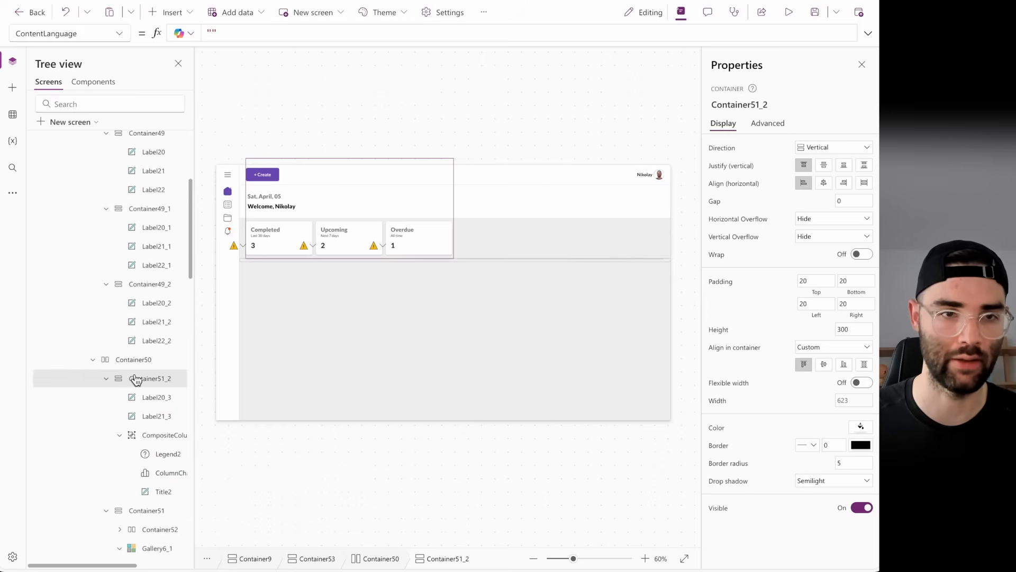
click(107, 378)
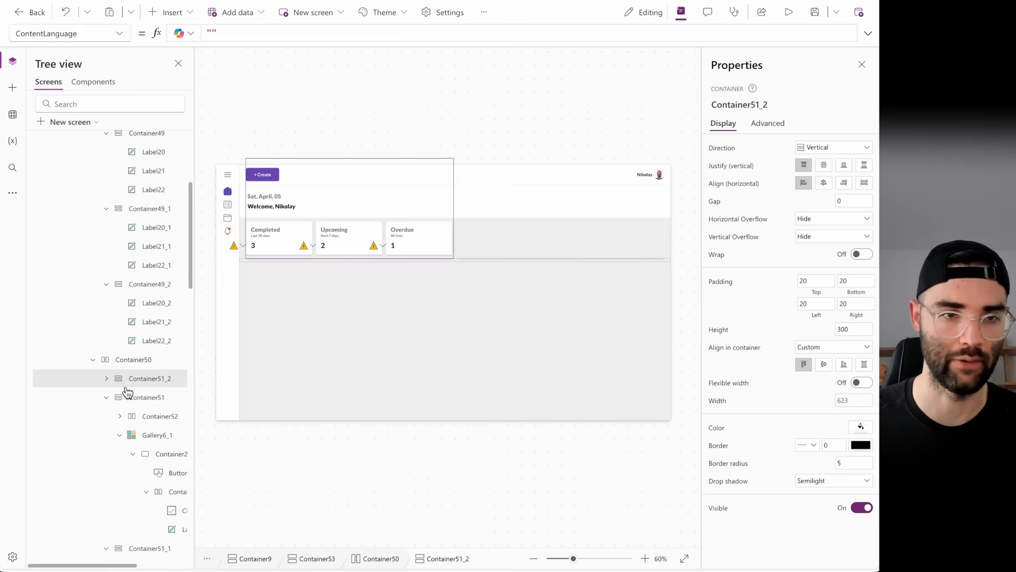
click(106, 397)
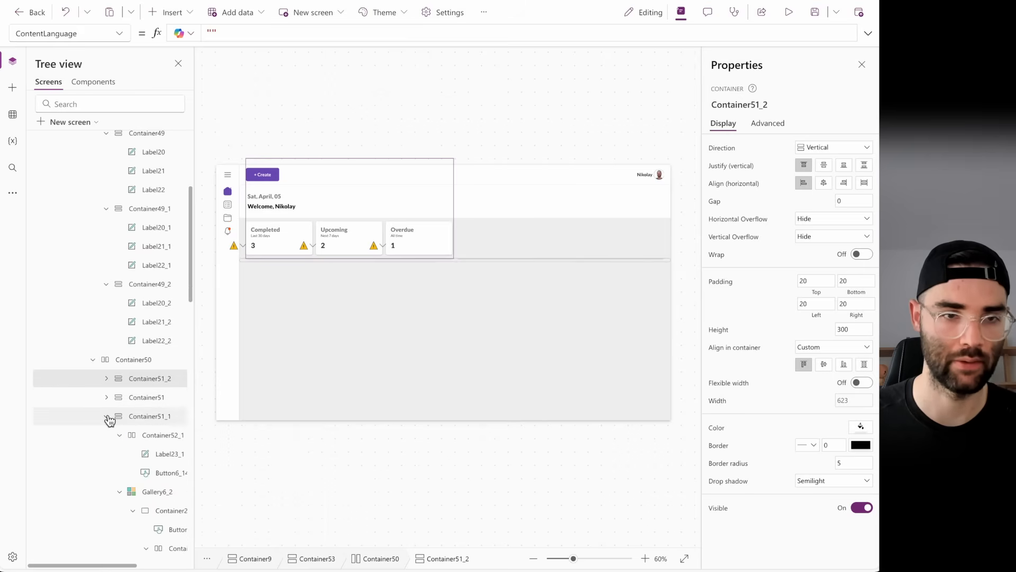
click(107, 416)
- Set the Height of Container50 to Container51_1.Y + Container51_1.Height + 10 so it follows the last card
click(144, 418)
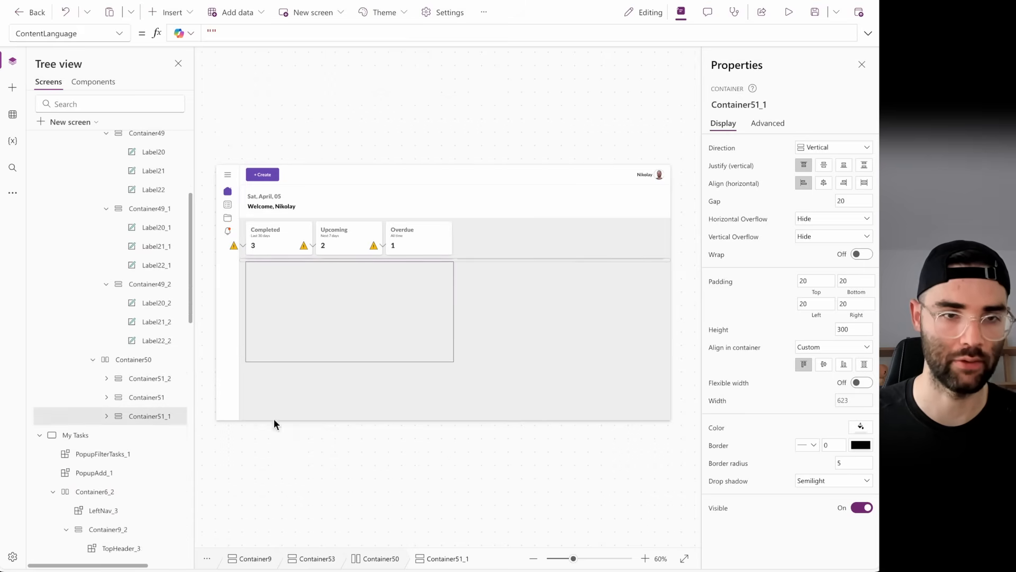
click(755, 105)
key(ctrl+c)
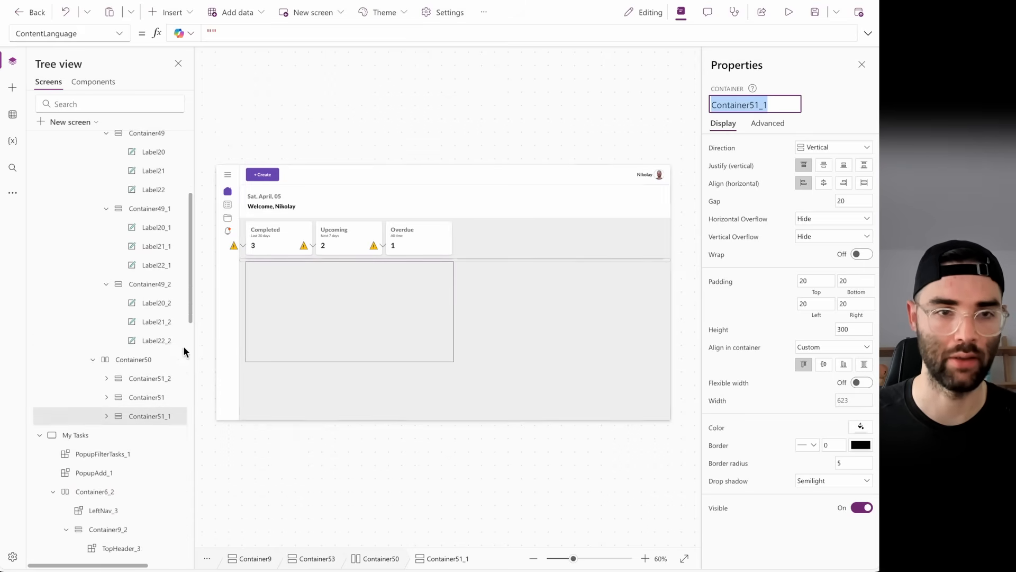
click(136, 362)
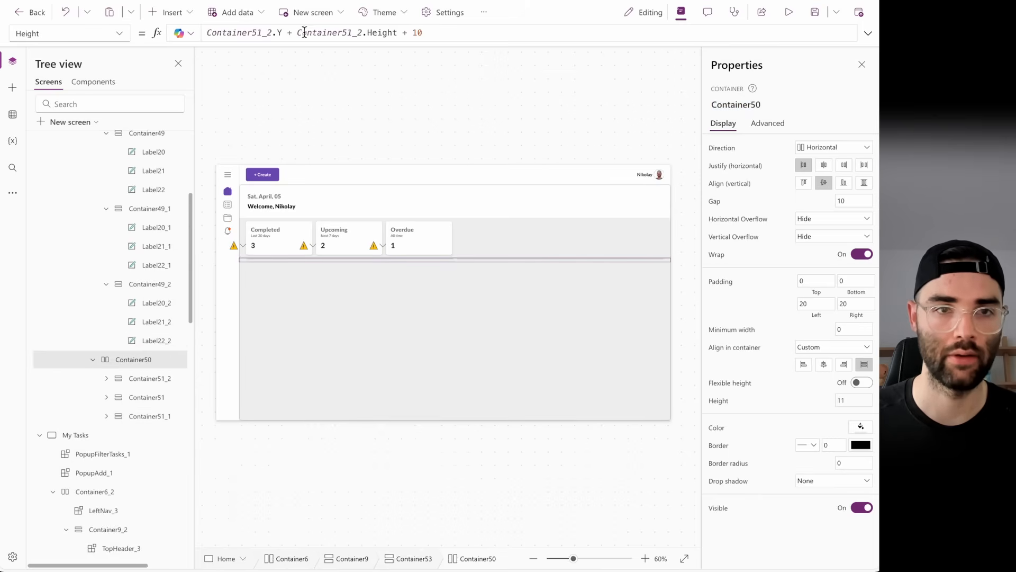
double_click(252, 33)
key(ctrl+v)
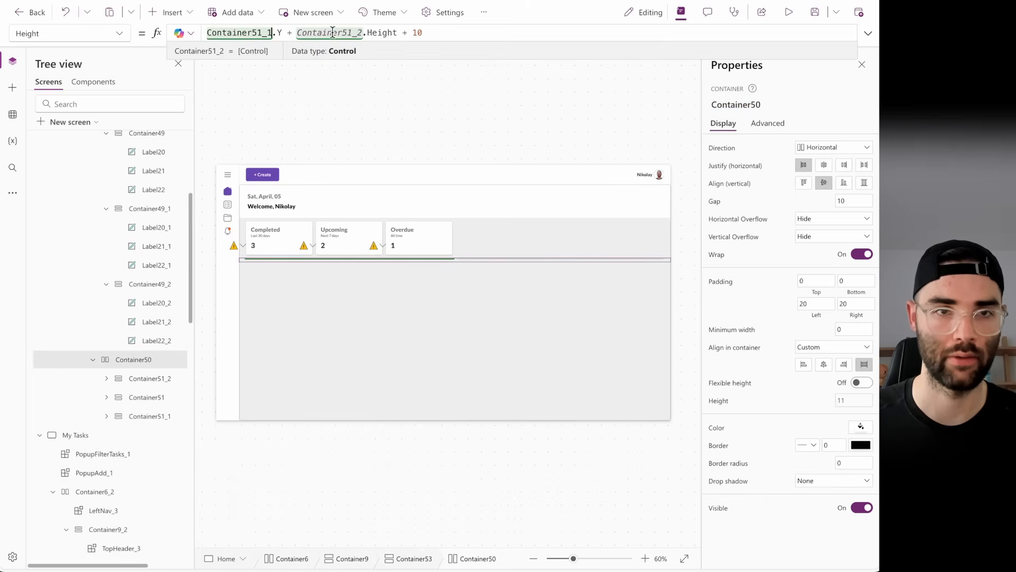
double_click(338, 32)
key(ctrl+v)
click(500, 126)
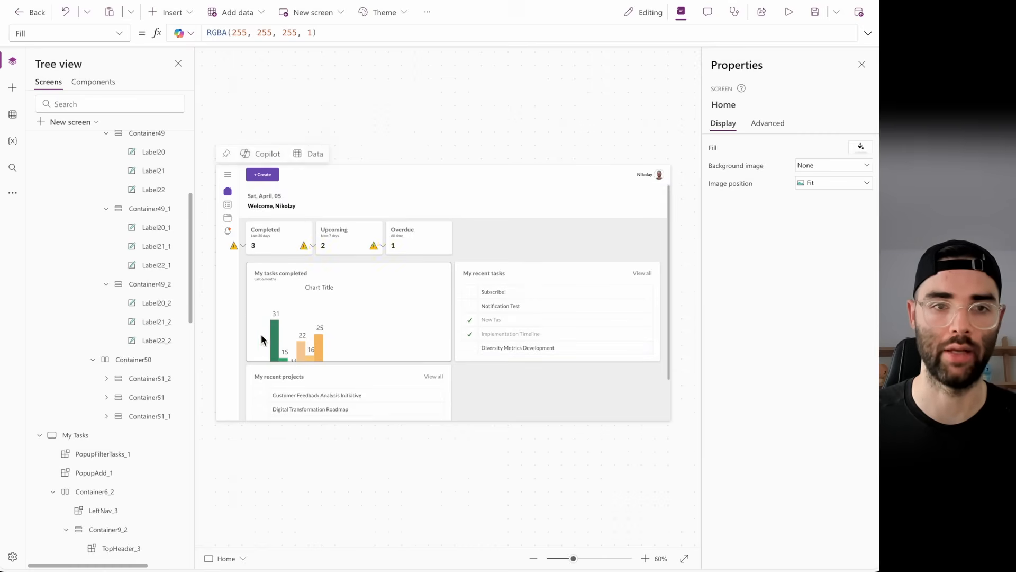
- Delete the legend and the chart title from the column chart group in the "My tasks completed" card
click(304, 292)
scroll(78, 459, down, 7)
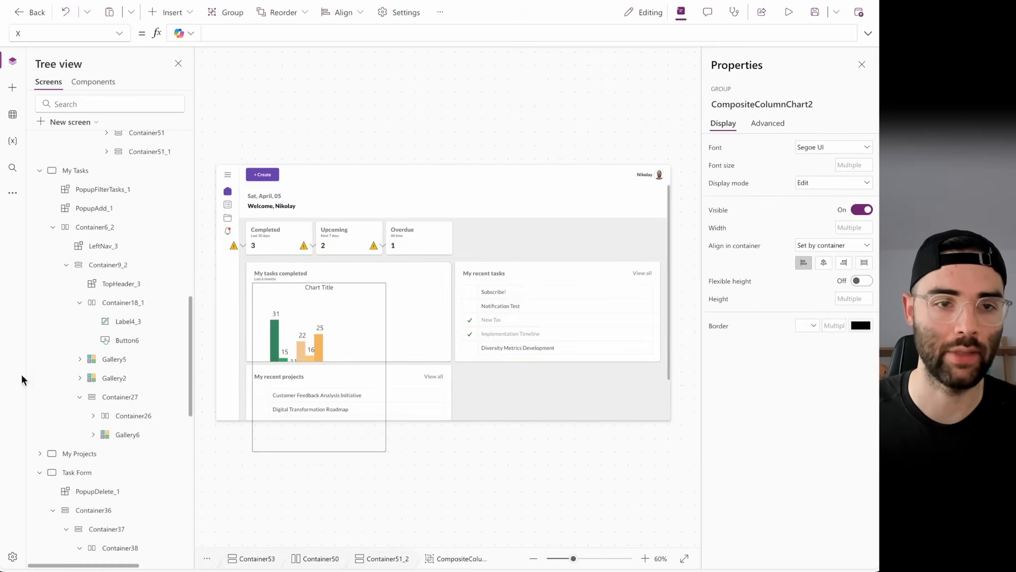
scroll(123, 375, up, 10)
scroll(132, 398, down, 5)
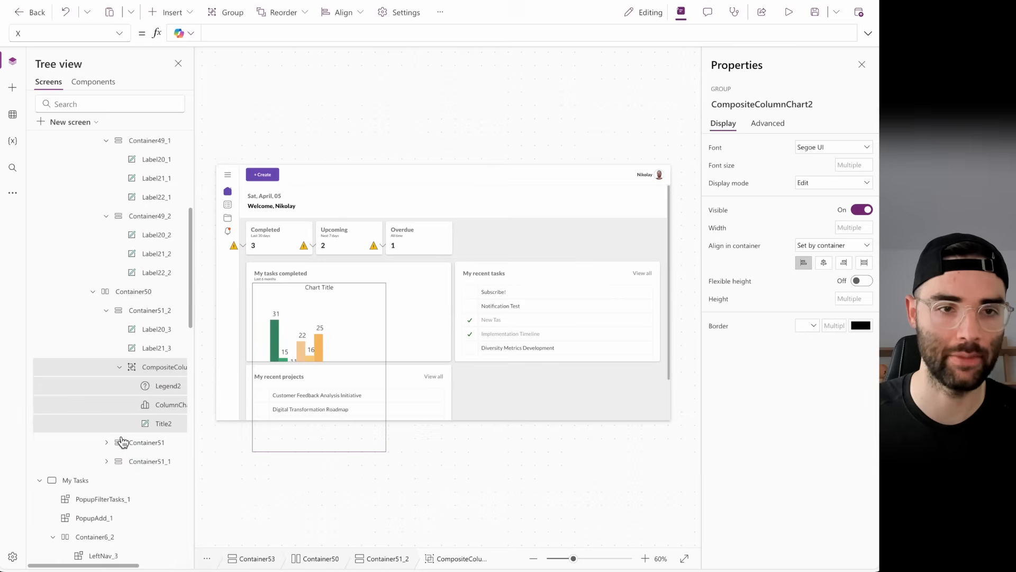
click(154, 387)
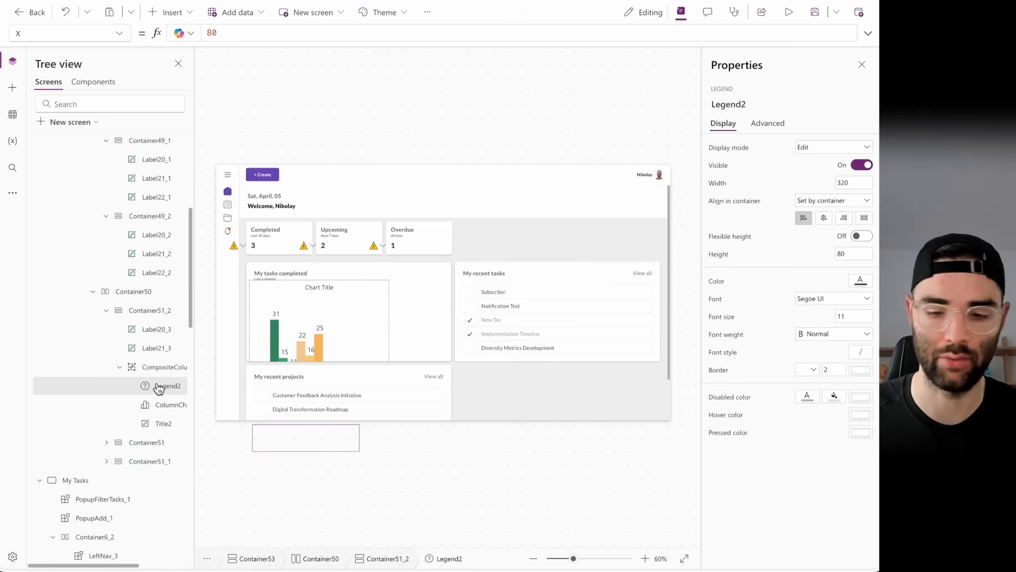
key(Delete)
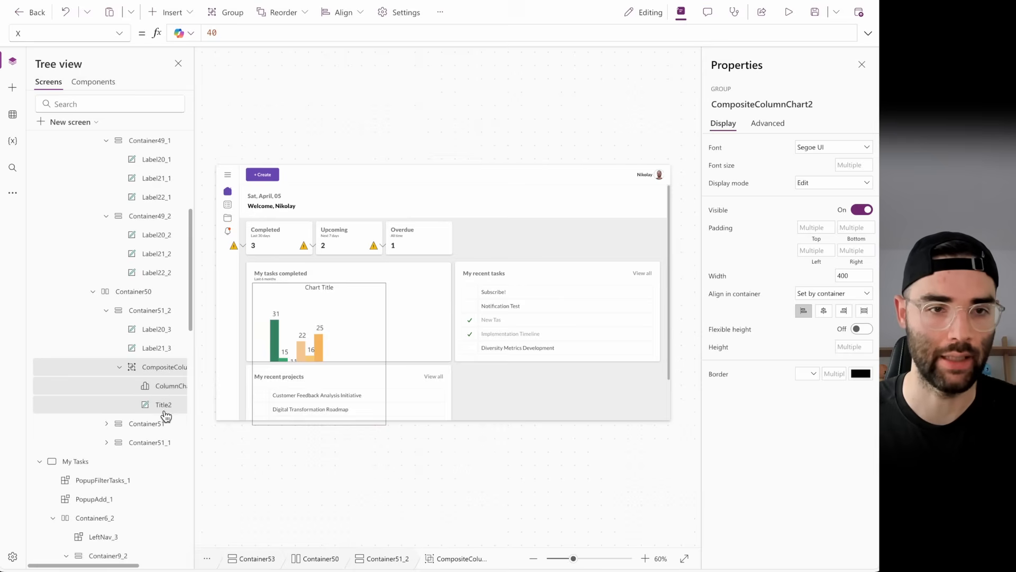
click(166, 404)
key(Delete)
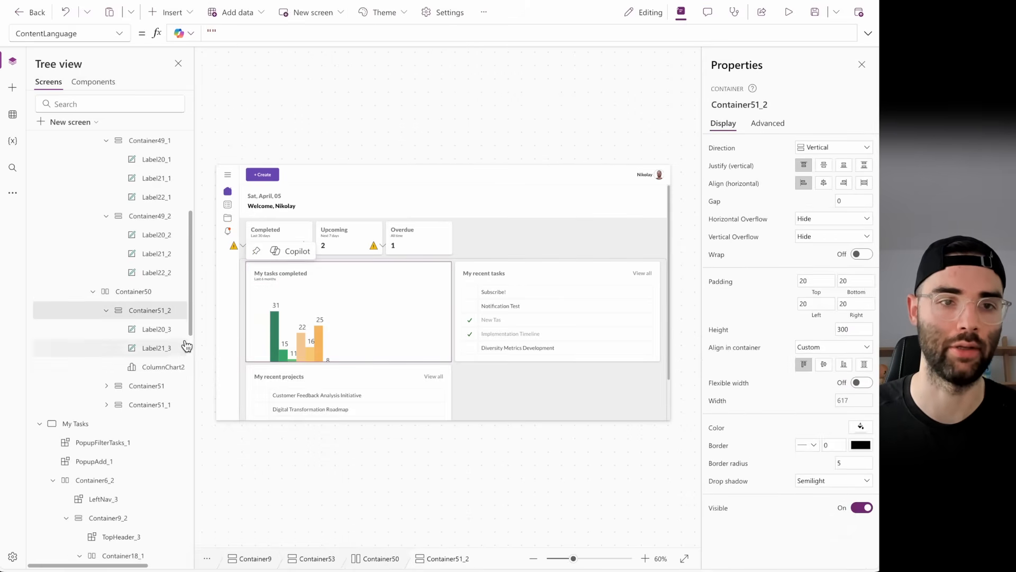
- Turn on flexible height for ColumnChart2 in the "My tasks completed" card and set its minimum height to 0
click(161, 367)
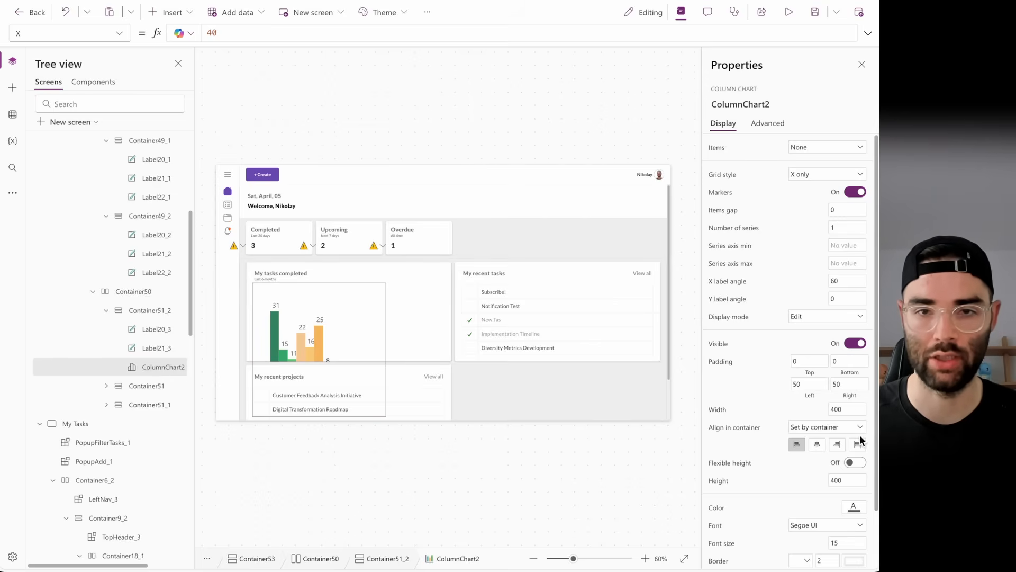
click(855, 462)
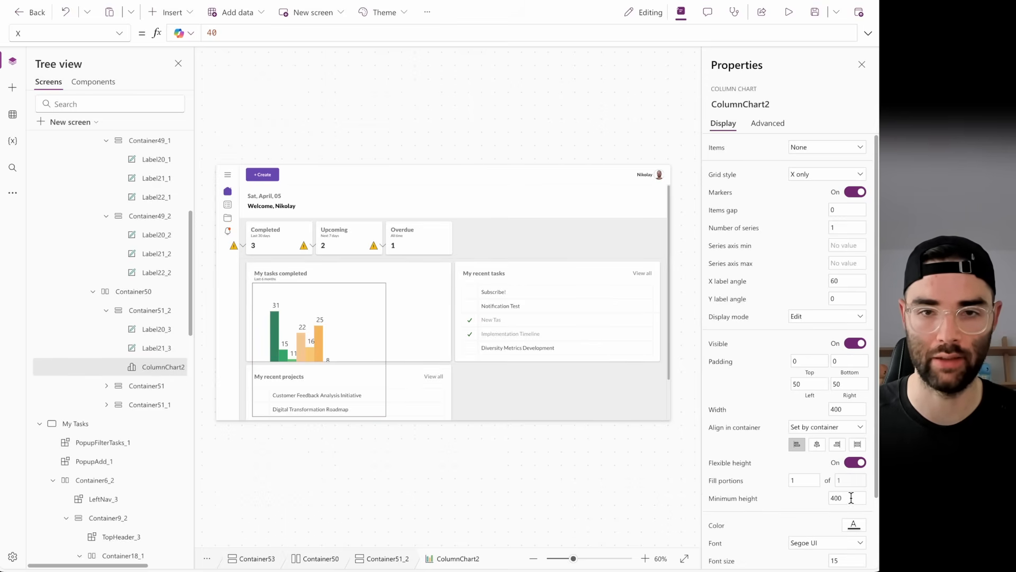
double_click(851, 498)
text(0)
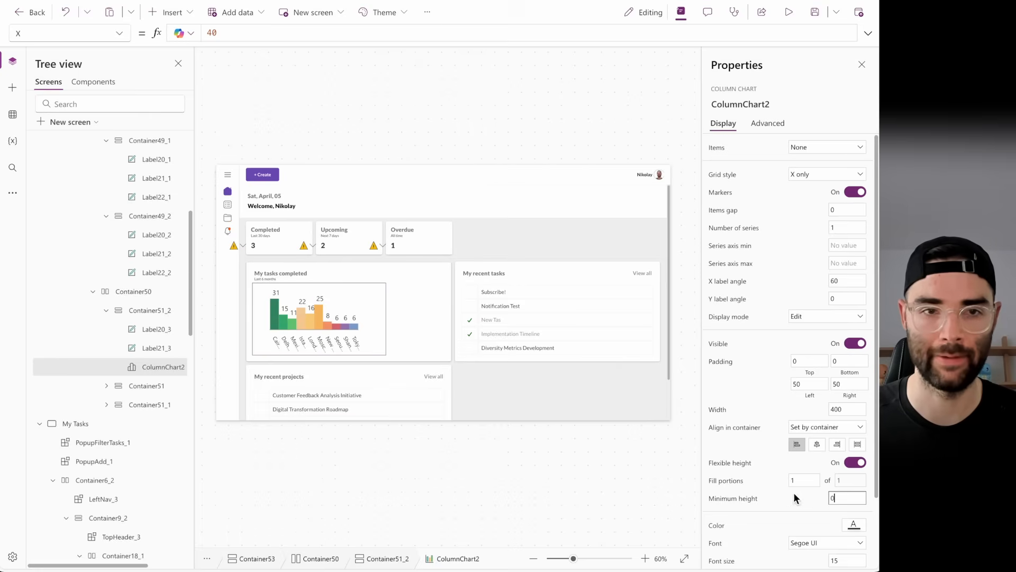
- Stretch the column chart across the width of its container and set its minimum width to 0
click(857, 446)
double_click(830, 409)
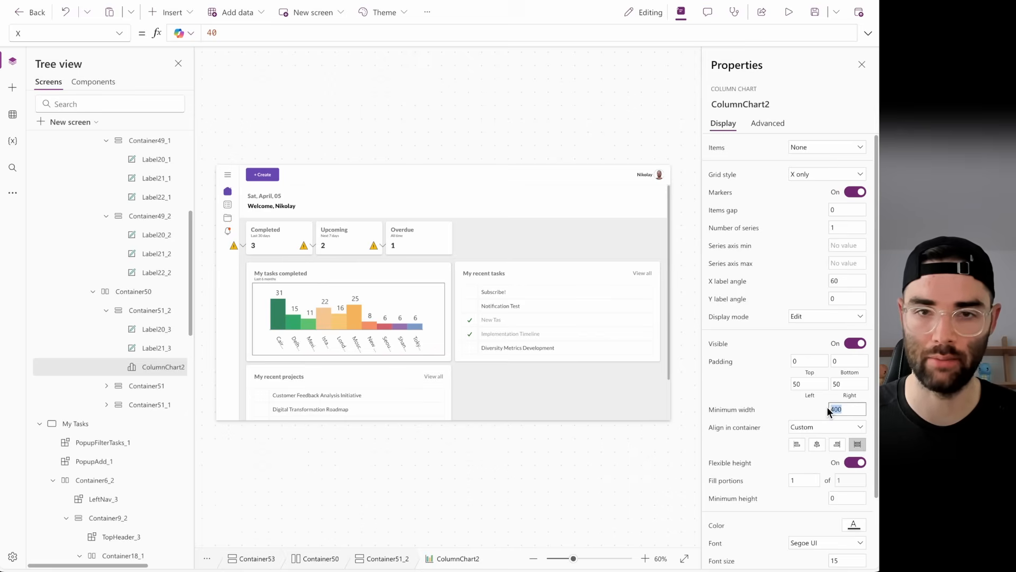
text(0)
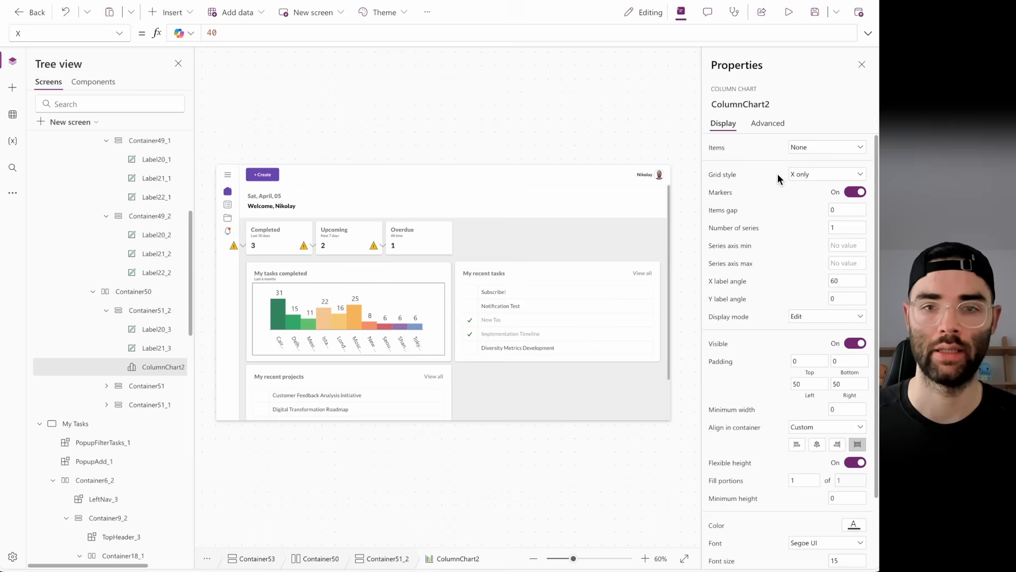
- Set the left and right padding of the column chart to 0
double_click(796, 383)
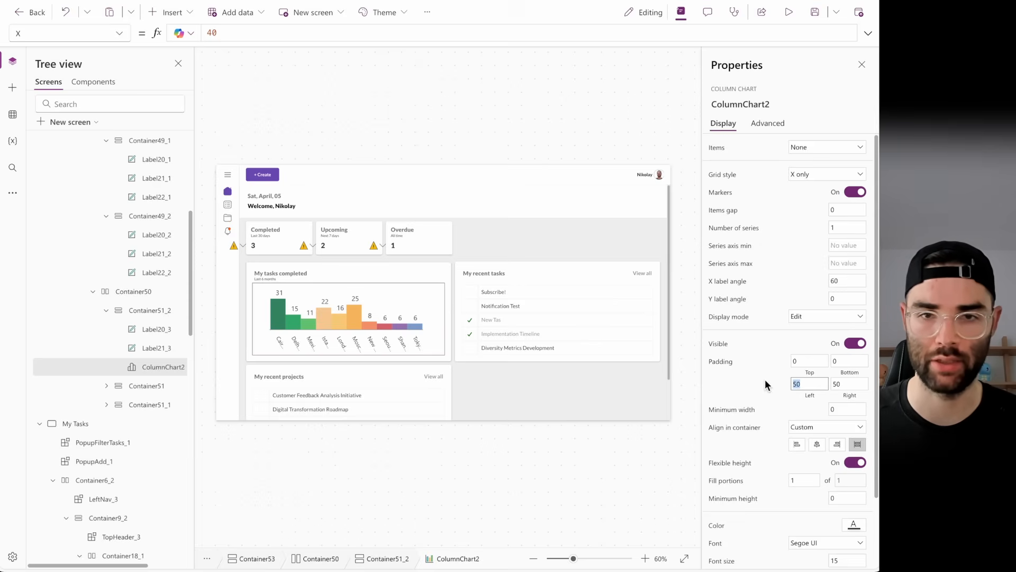
text(0)
key(Tab)
text(0)
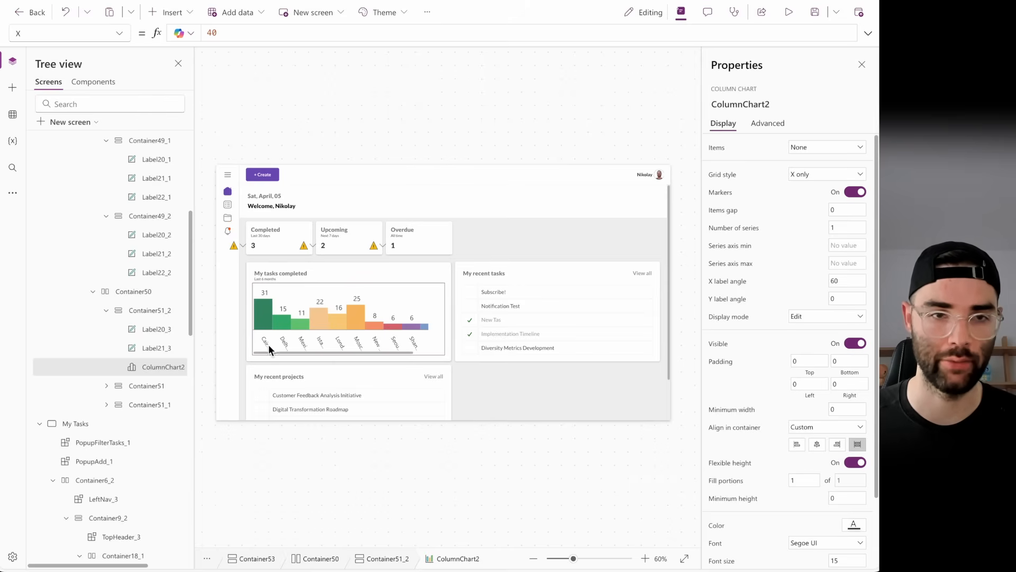
- Set the column chart's X label angle to 45 and its items gap to 50
double_click(828, 280)
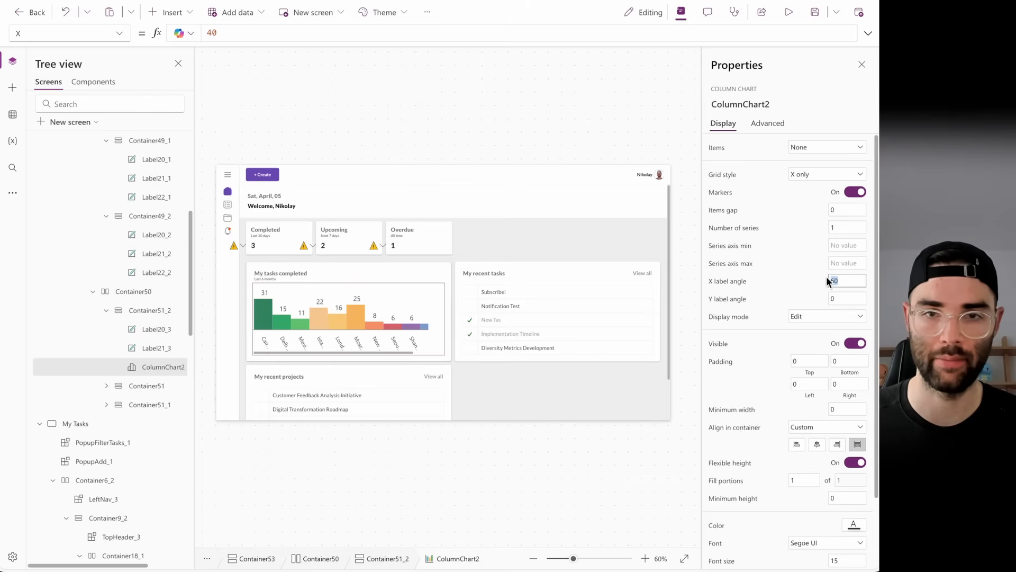
text(45)
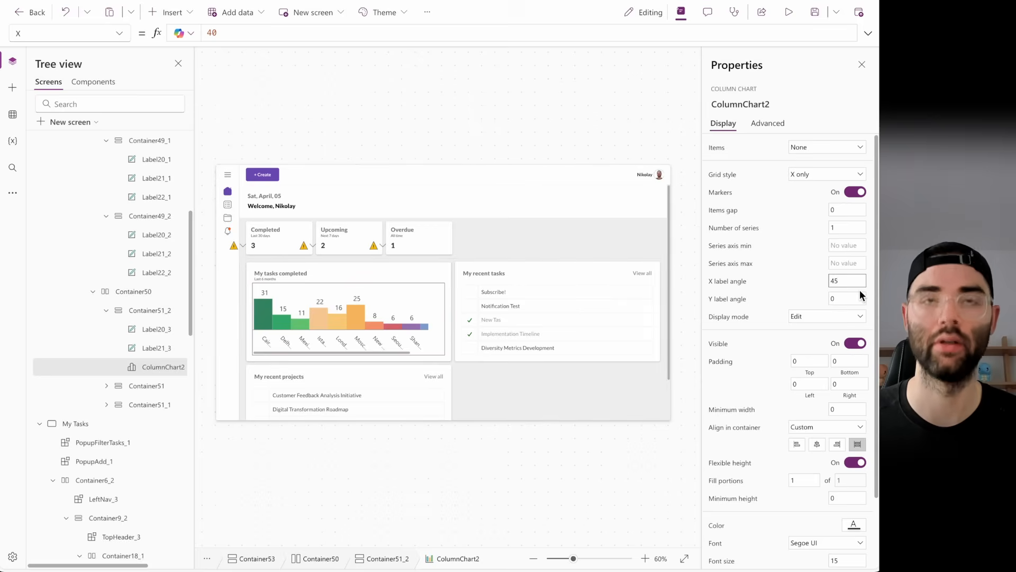
click(845, 209)
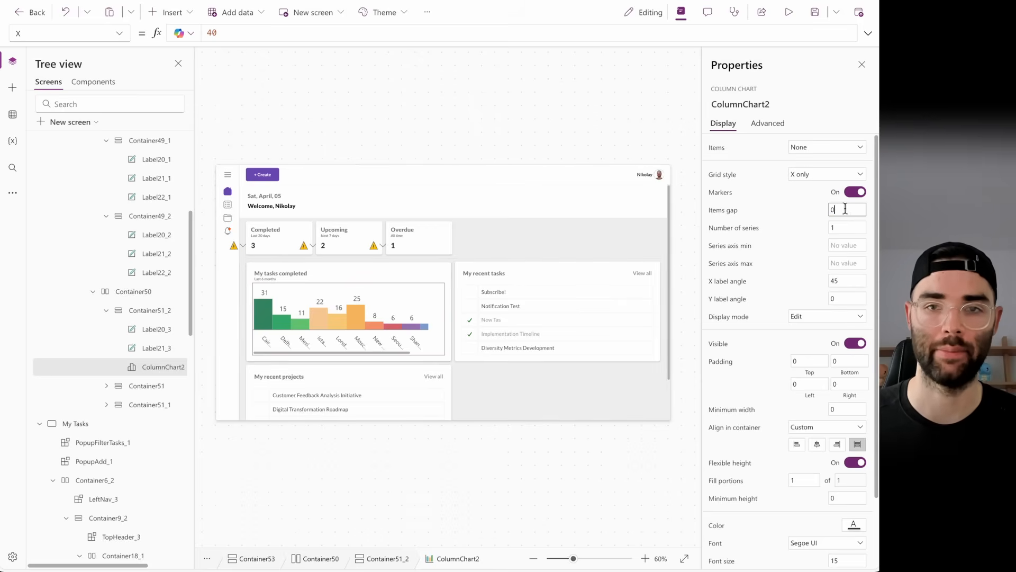
key(BackSpace)
text(100)
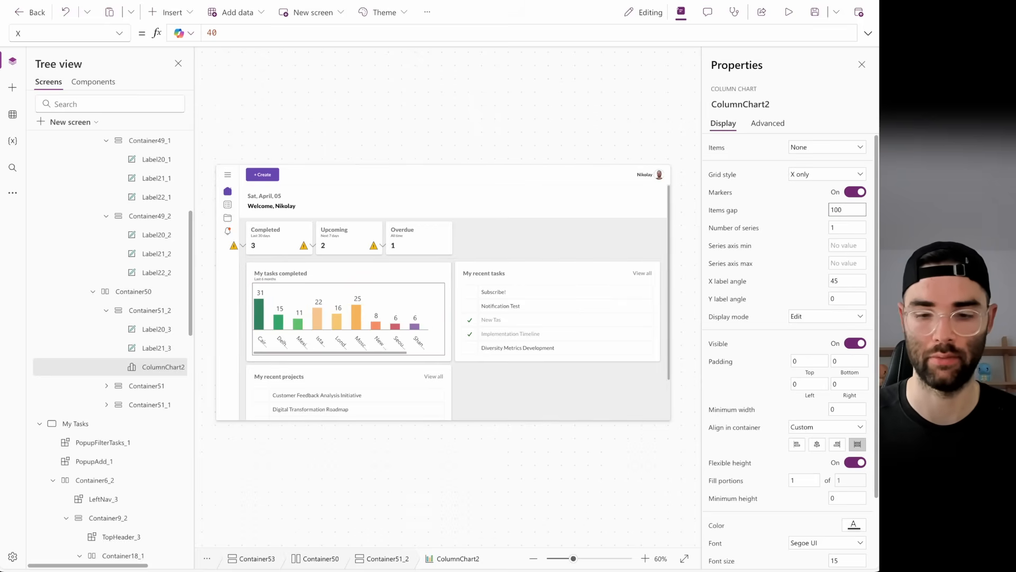
key(BackSpace)
key(BackSpace)
key(BackSpace)
text(50)
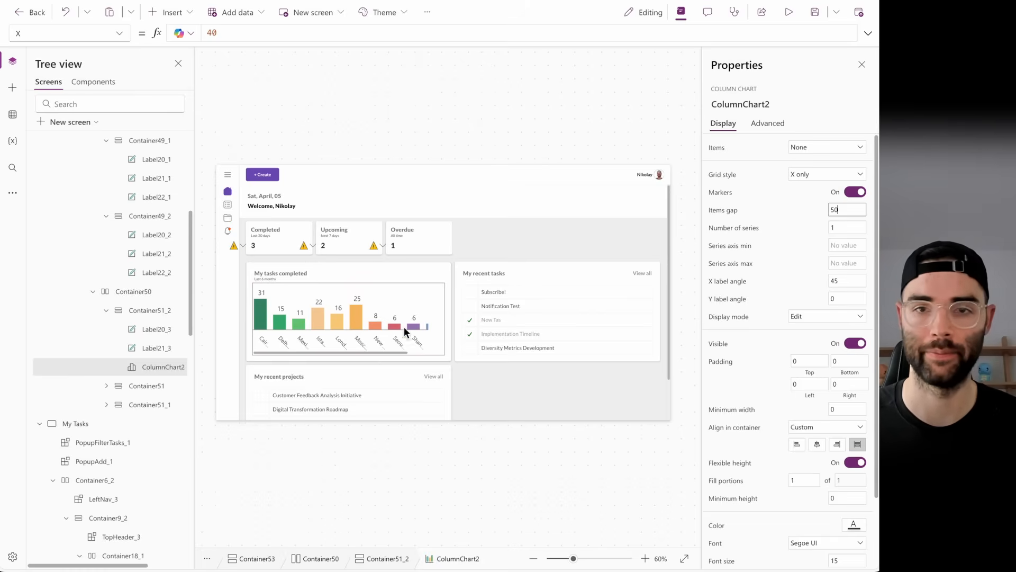
- Change the column chart's font to Lato Black and its font size to 12
scroll(817, 317, down, 2)
click(815, 459)
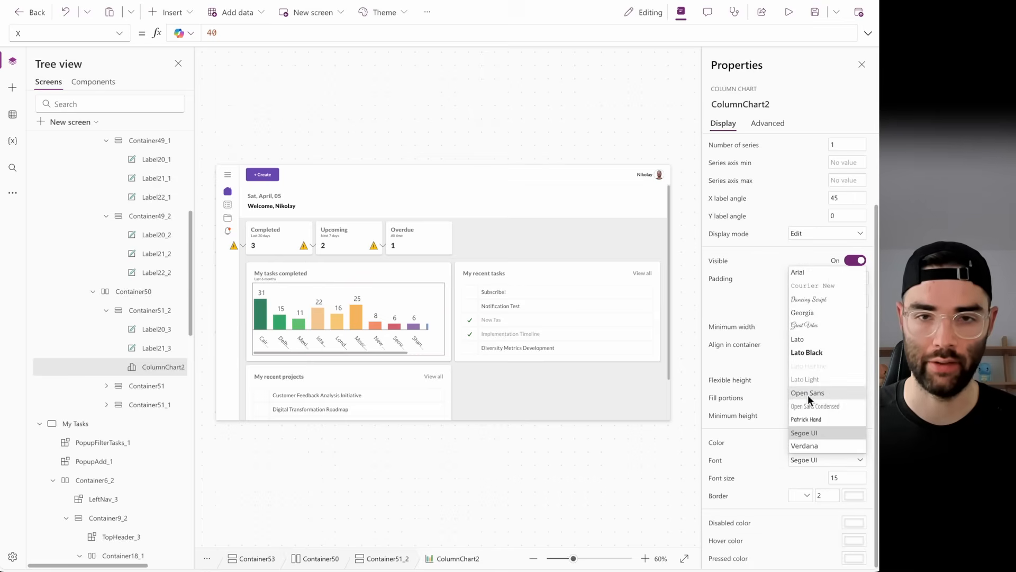
click(808, 352)
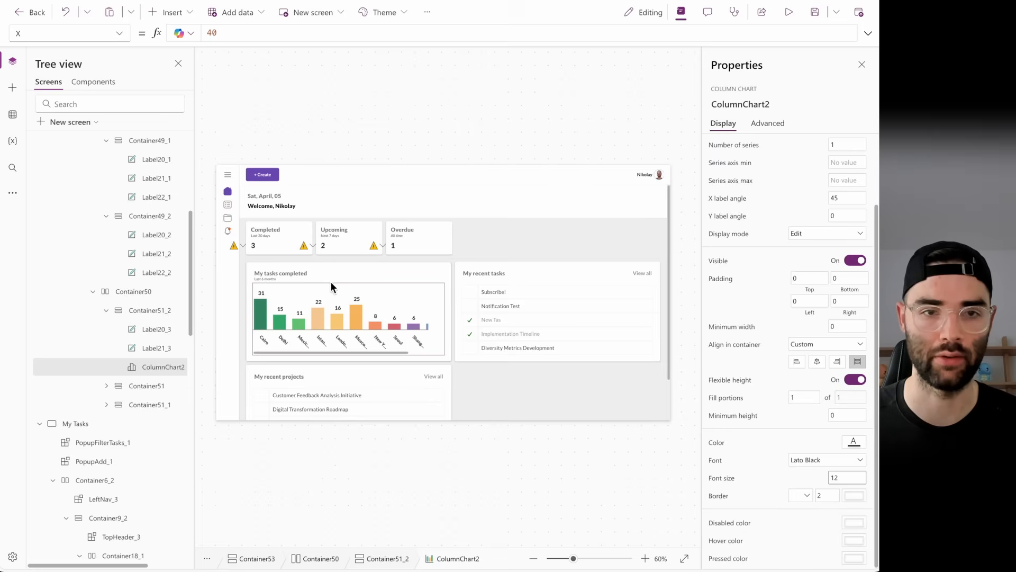
click(801, 475)
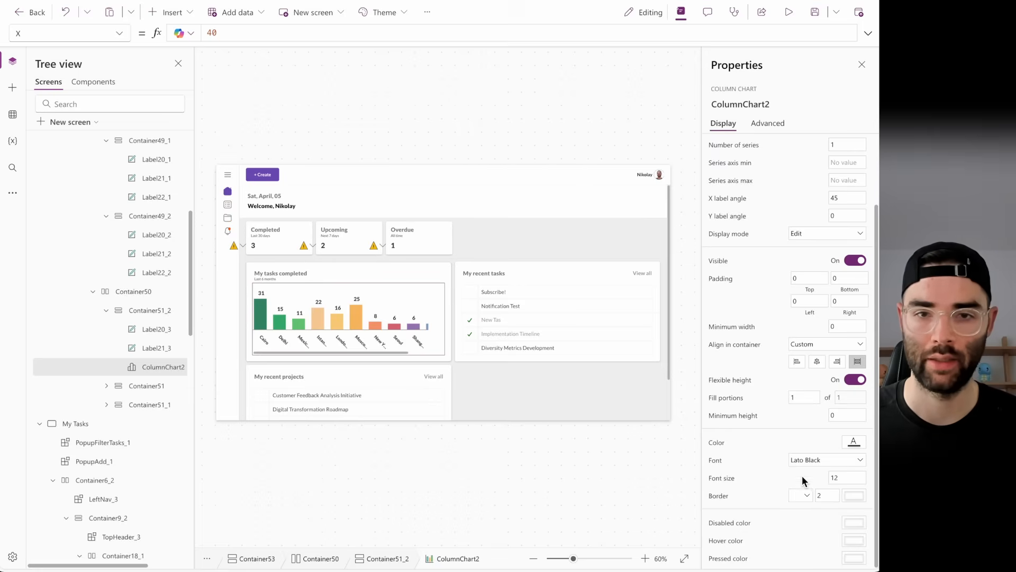
scroll(828, 477, up, 3)
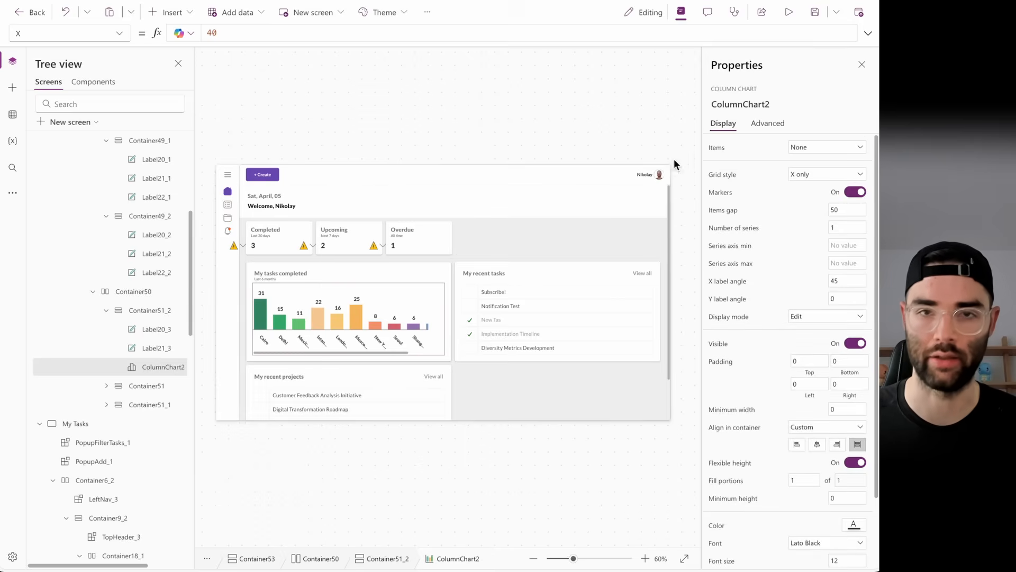
- Replace the column chart's ItemColorSet formula with [MyTheme.Primary] so the columns use the theme colour
click(770, 124)
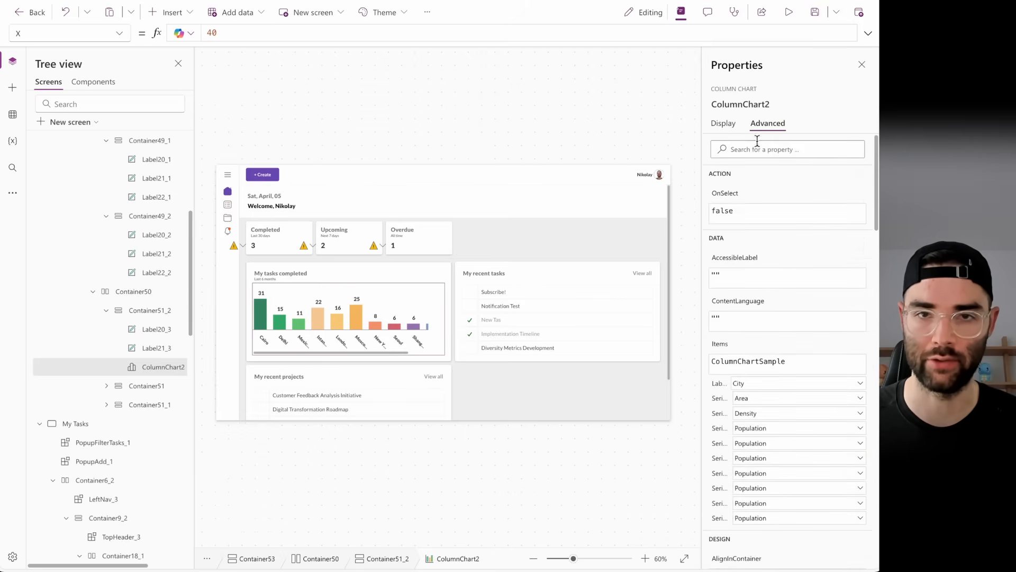
scroll(765, 279, down, 15)
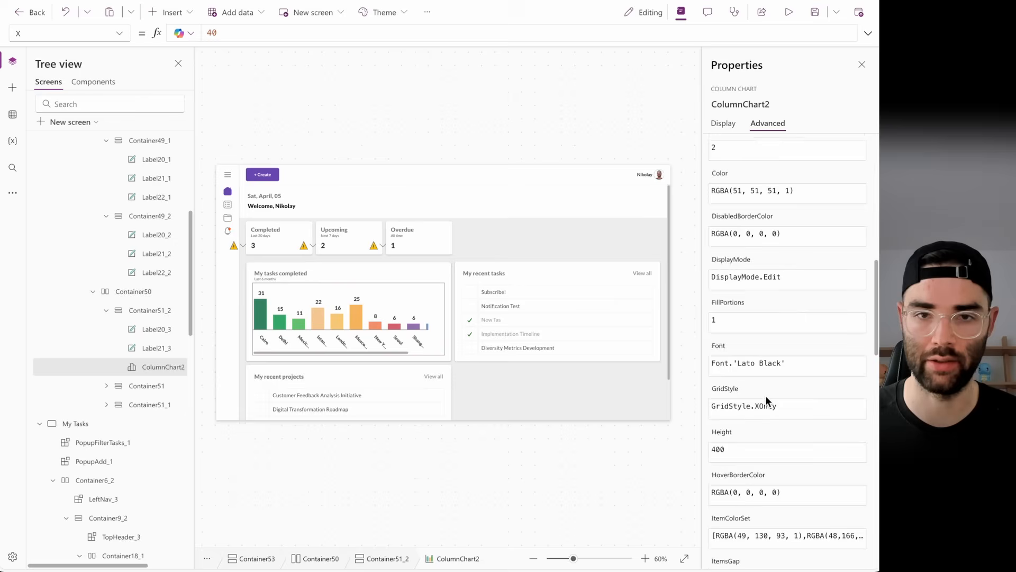
scroll(765, 400, down, 4)
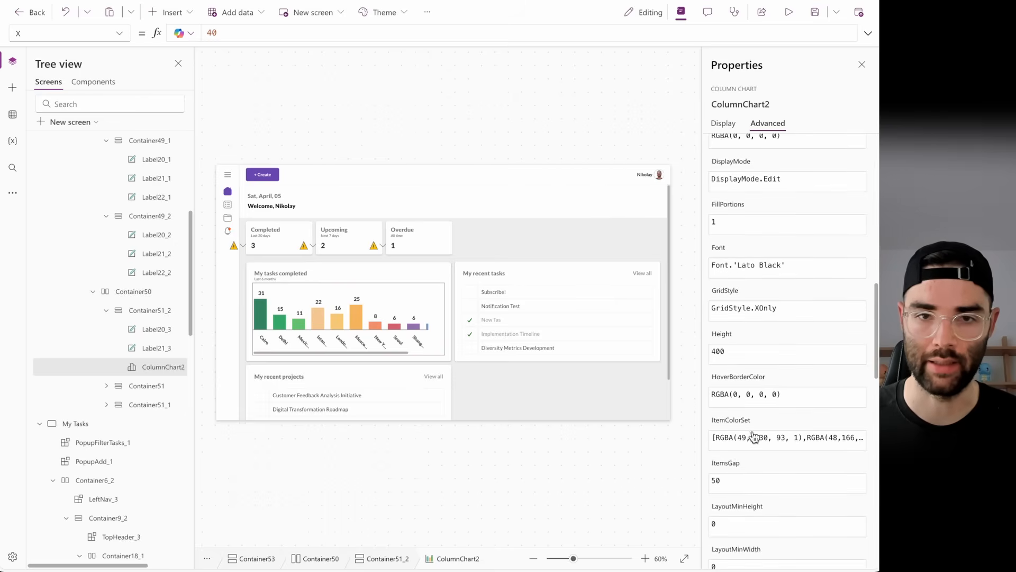
click(733, 426)
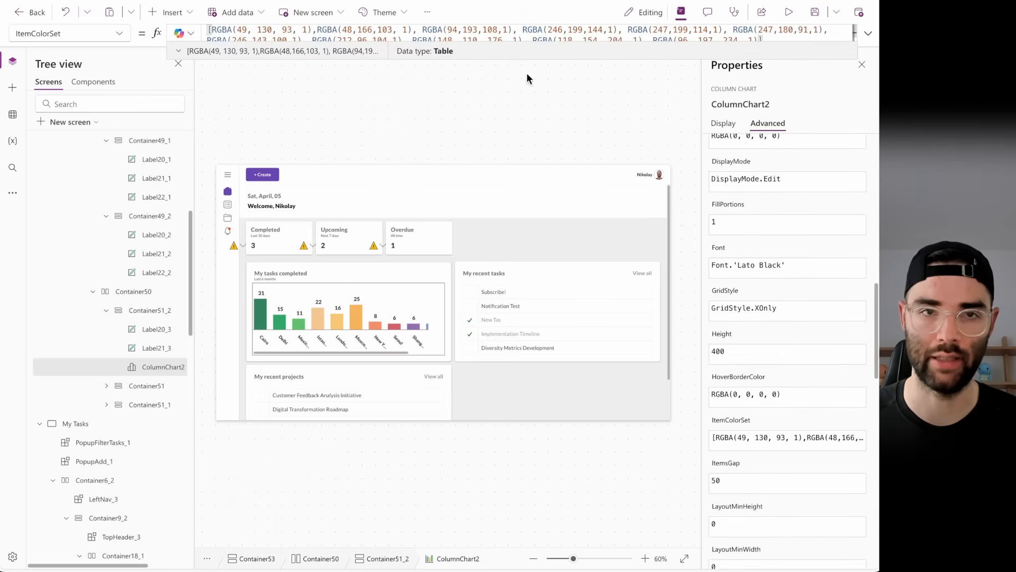
click(868, 33)
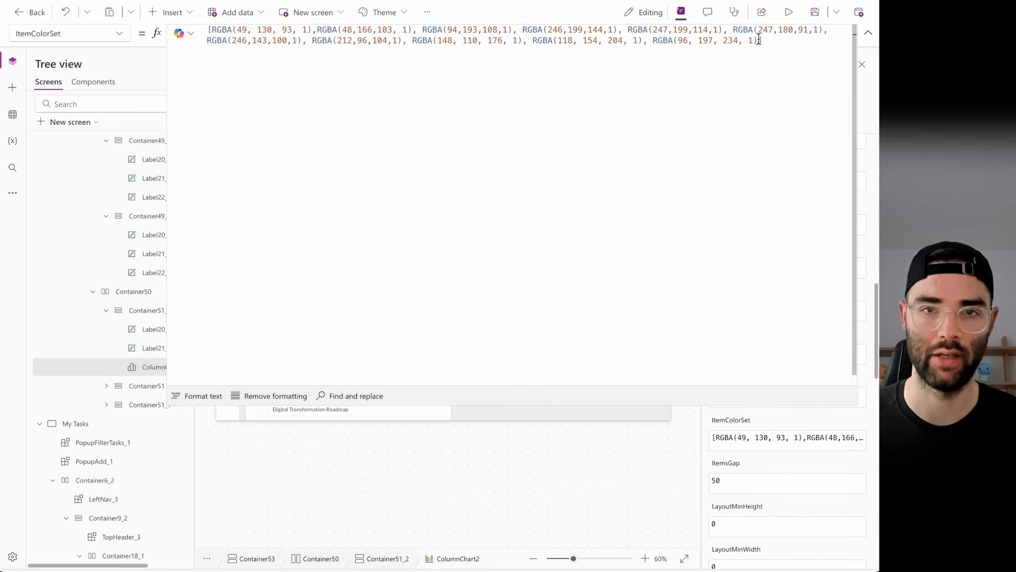
drag(759, 41, 221, 31)
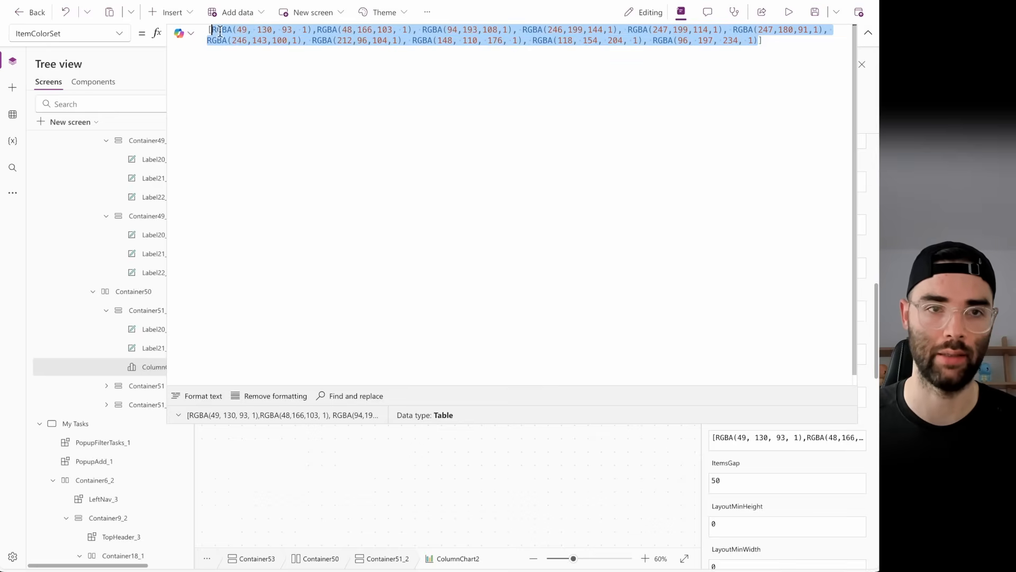
text([])
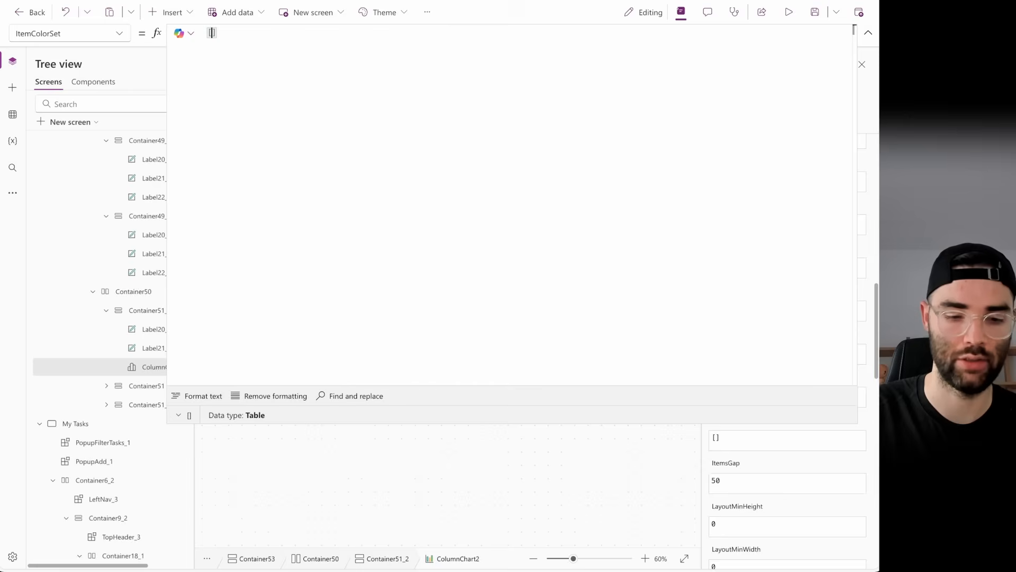
text(MyTheme.)
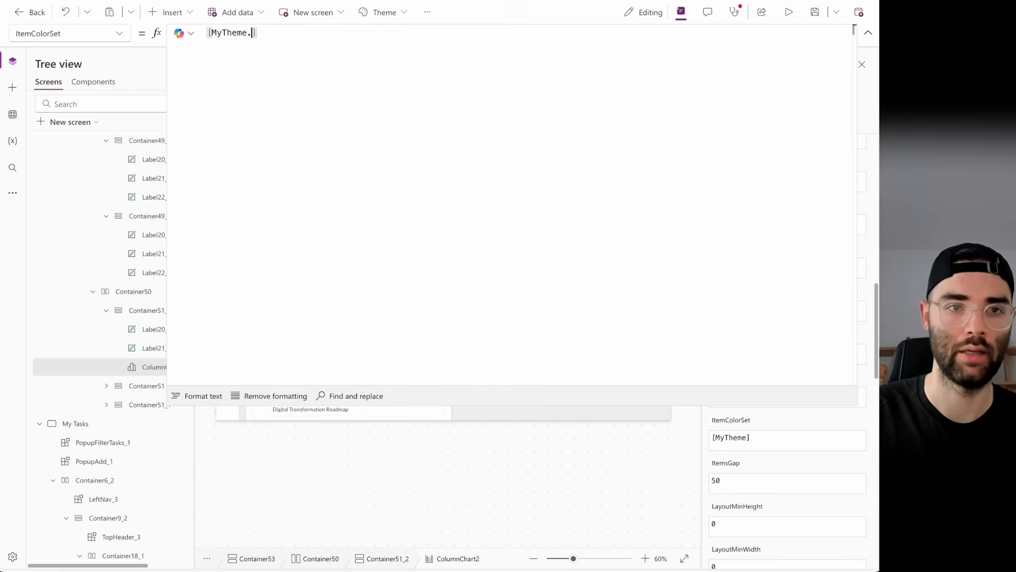
text(primary)
key(Tab)
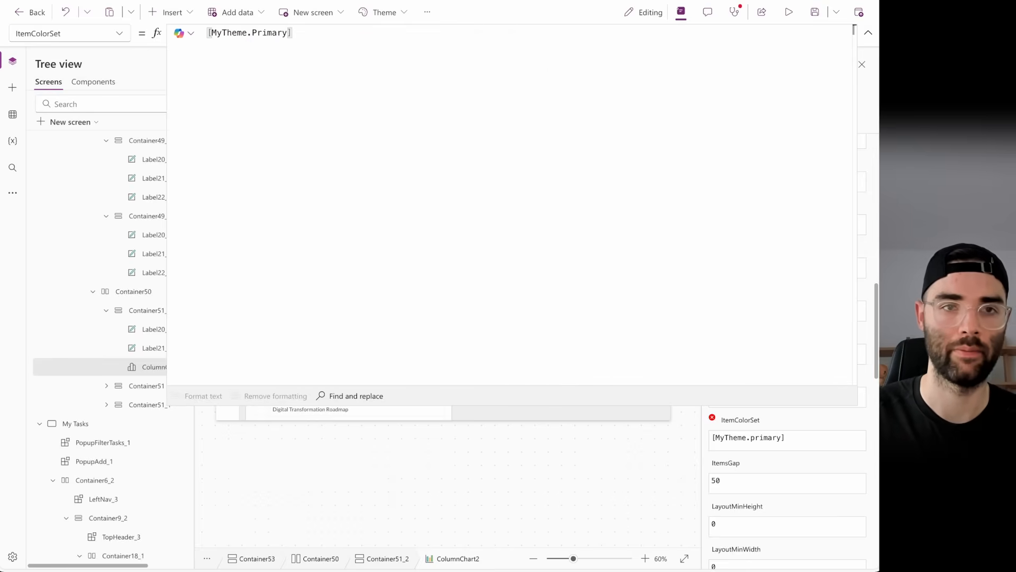
click(868, 33)
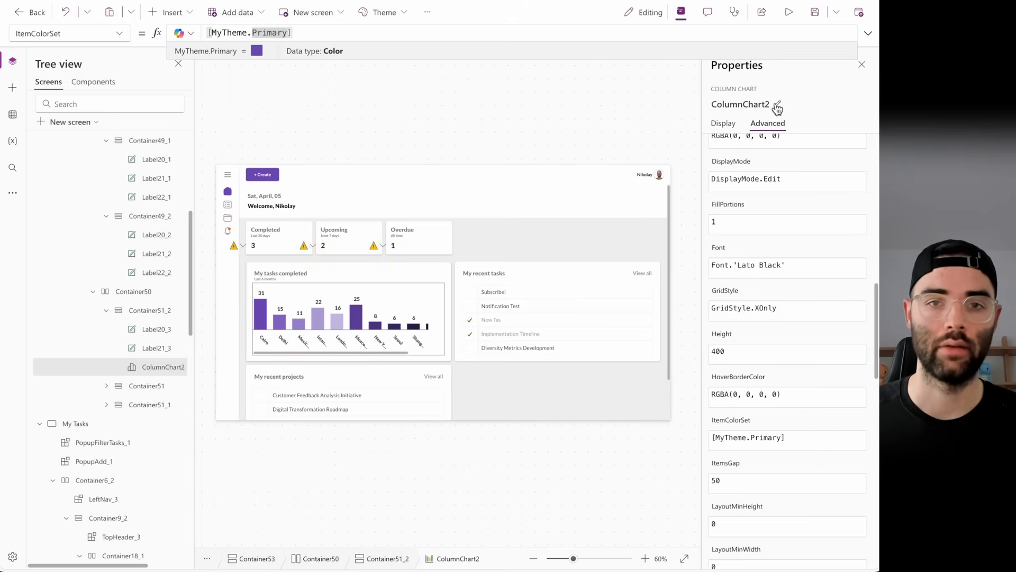
- Examine the Items formula of the column chart, leave it as is, and select the Home screen
scroll(749, 211, up, 10)
click(722, 129)
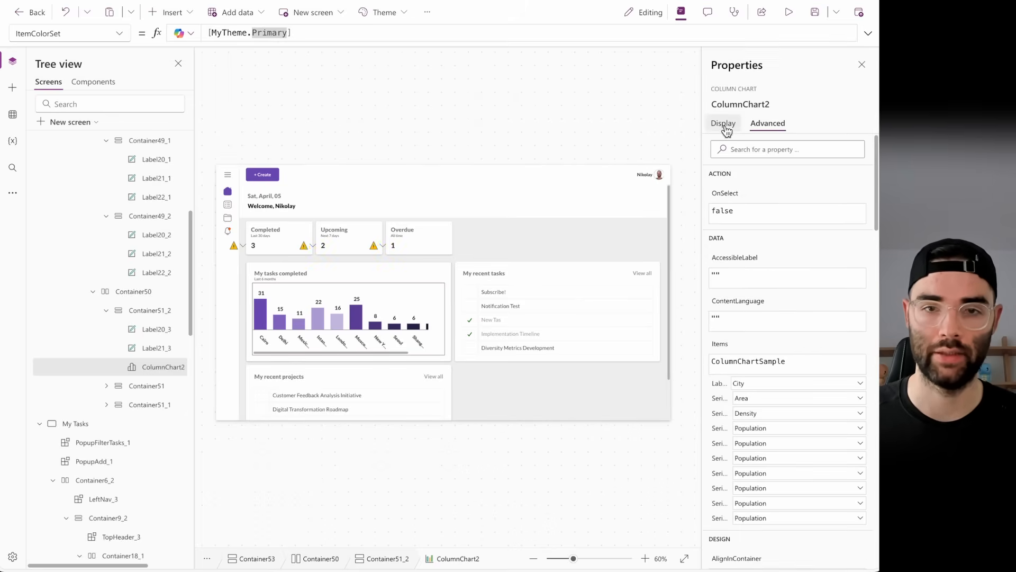
click(716, 148)
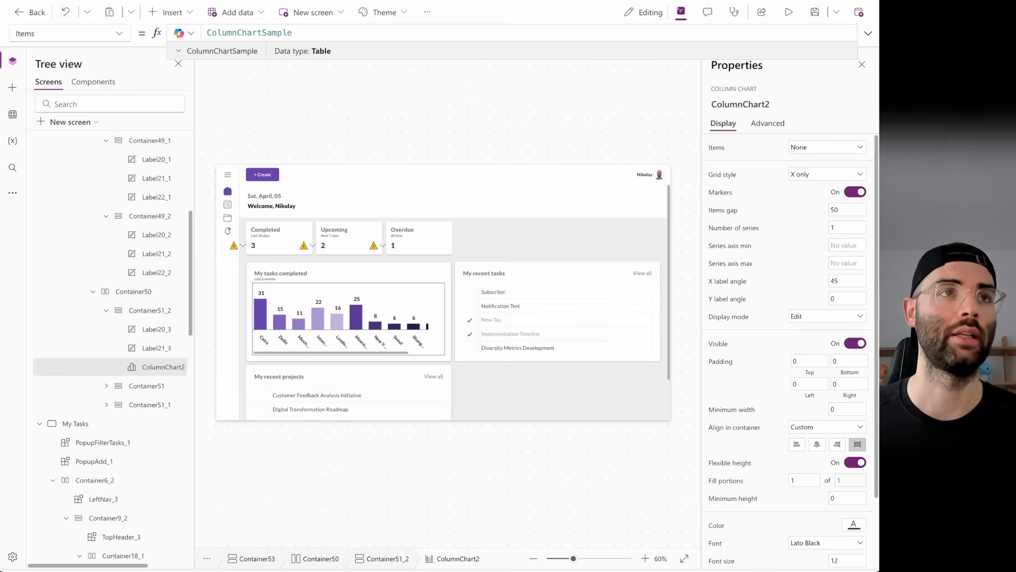
key(Escape)
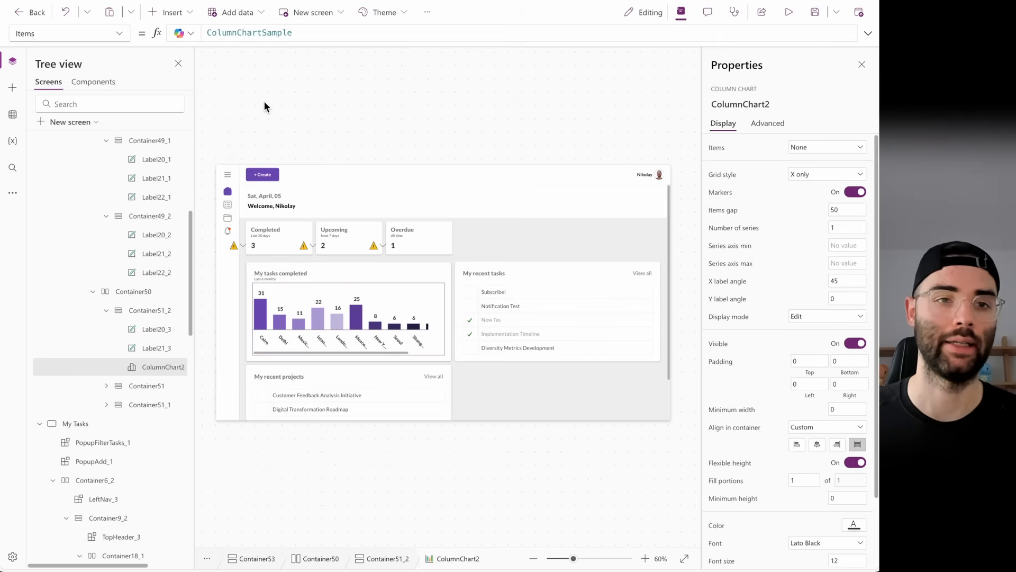
click(281, 122)
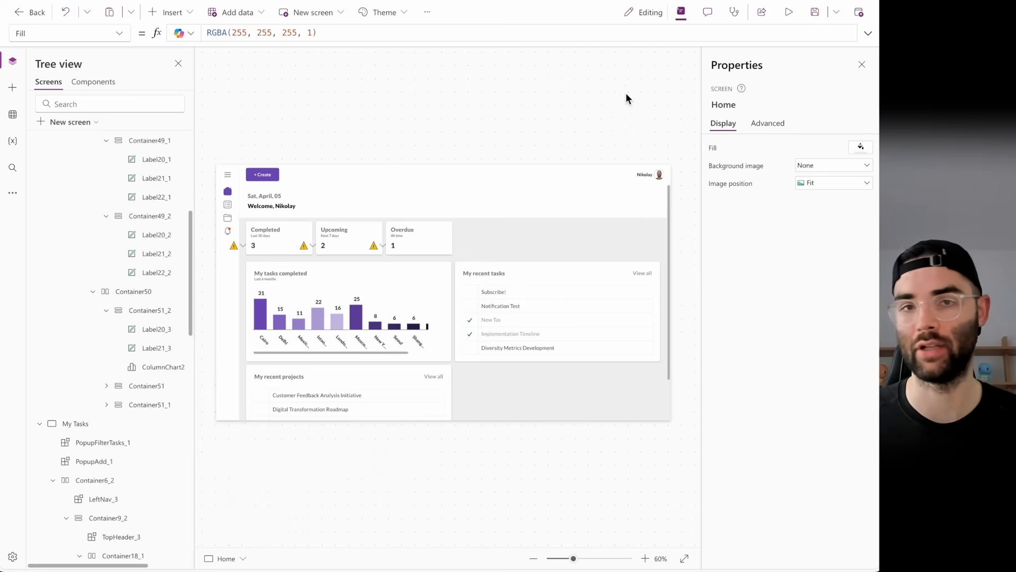
- Test the app's navigation by opening the "Subscribe!" task from My Tasks, closing its form and returning to Home
alt+click(226, 210)
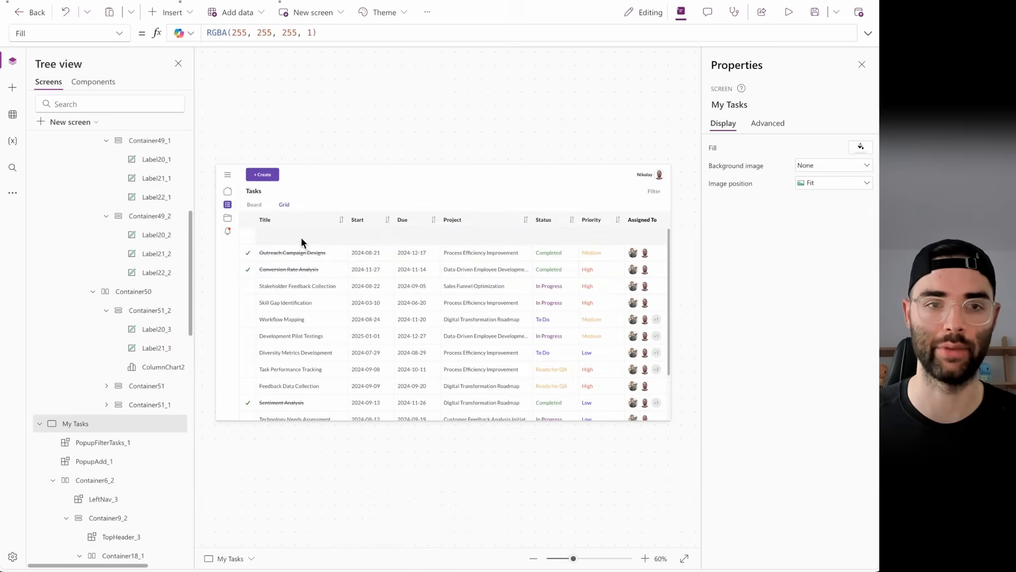
alt+click(300, 237)
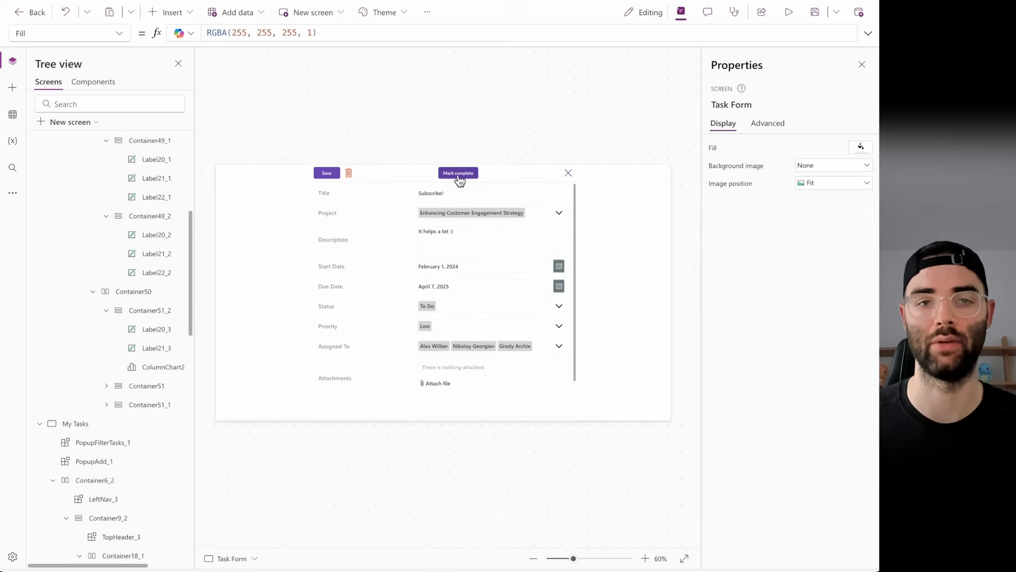
alt+click(570, 174)
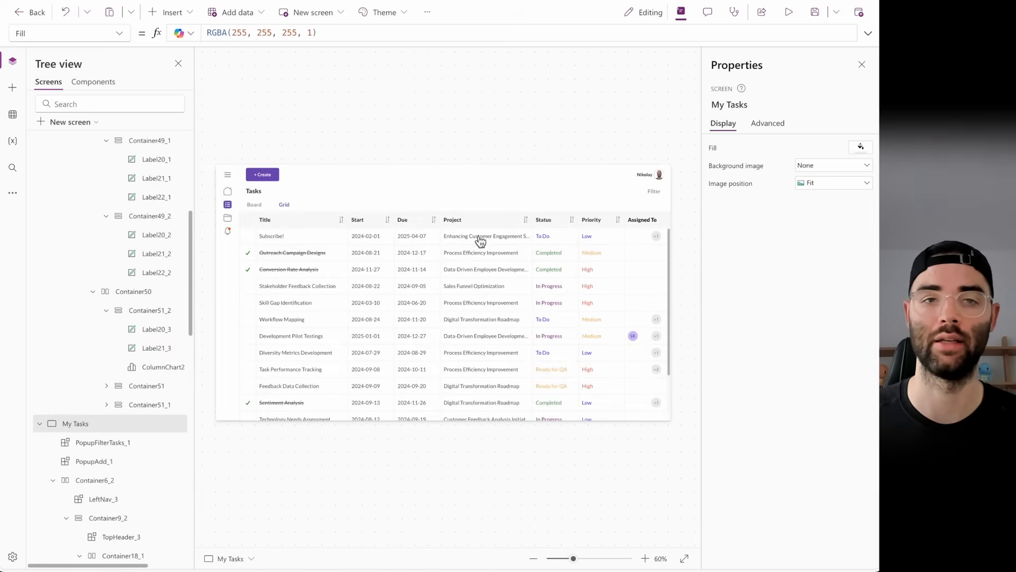
alt+click(227, 191)
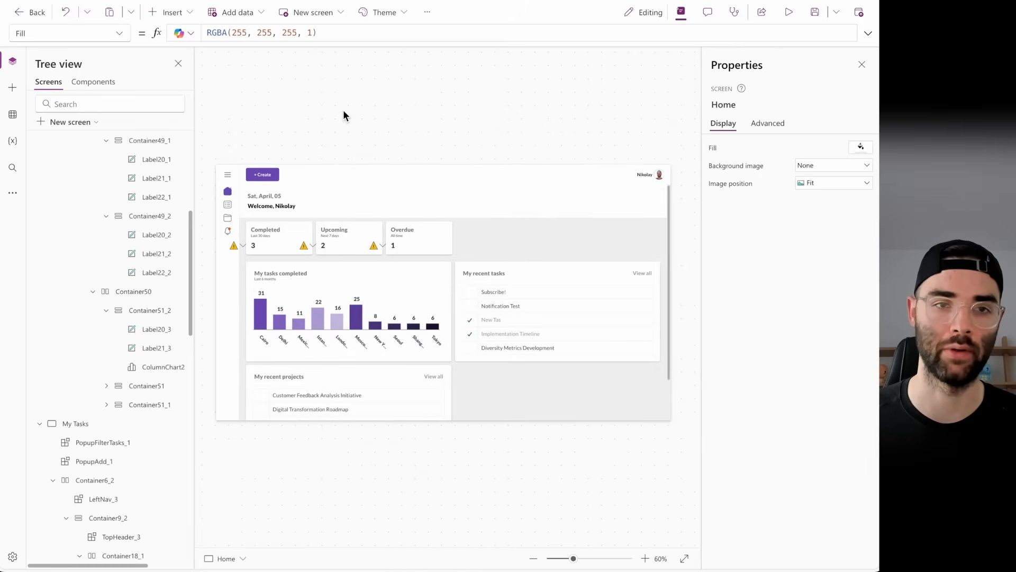
- Start the Home screen's OnVisible formula with a ClearCollect call that has ChartData as its collection
click(121, 35)
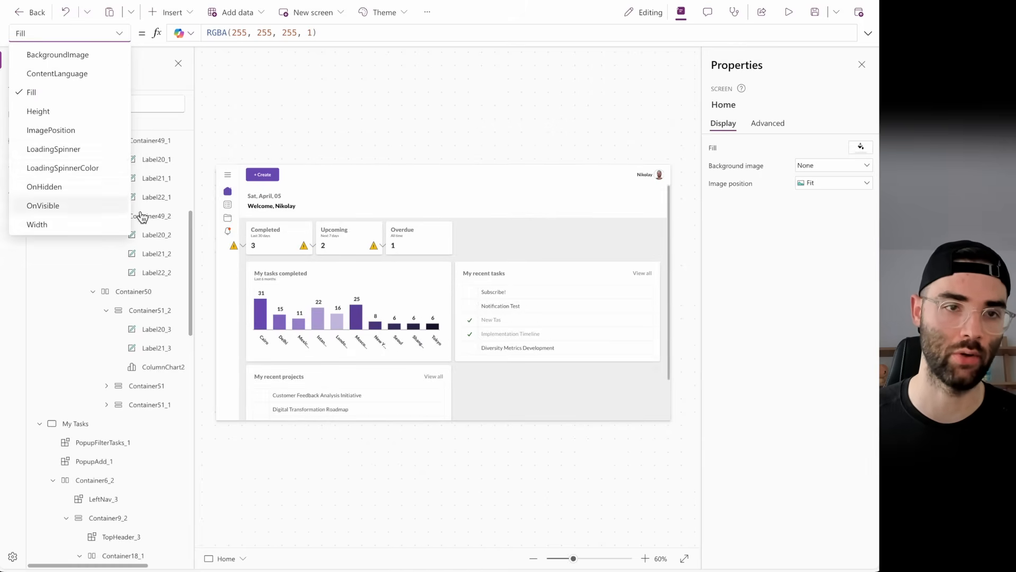
scroll(59, 180, up, 2)
click(106, 33)
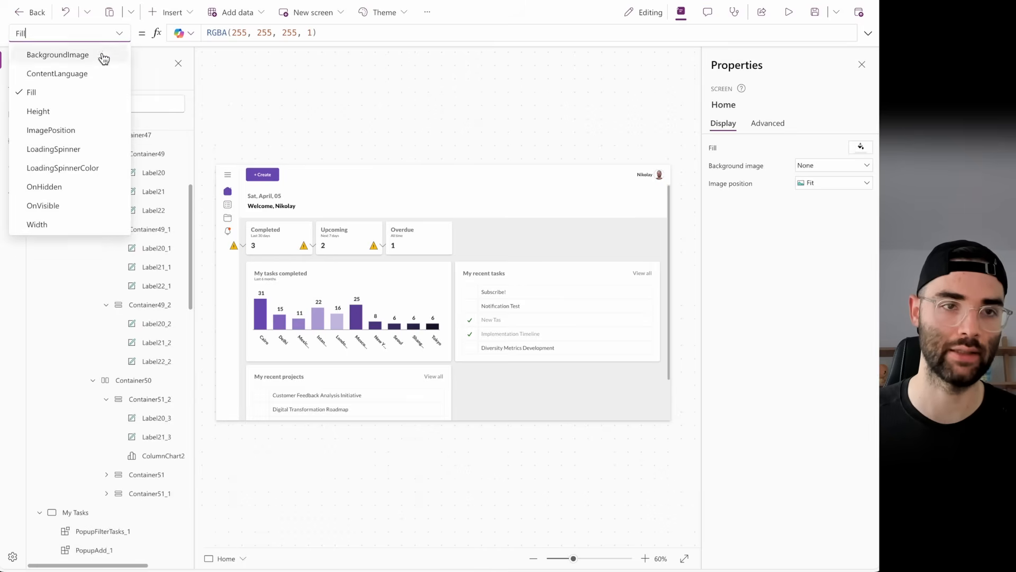
click(66, 206)
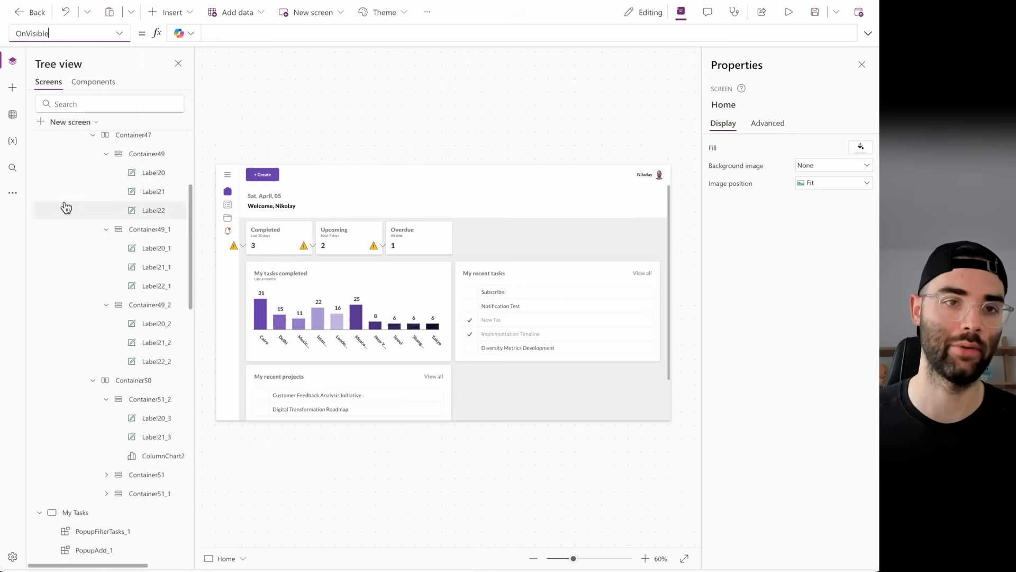
click(868, 34)
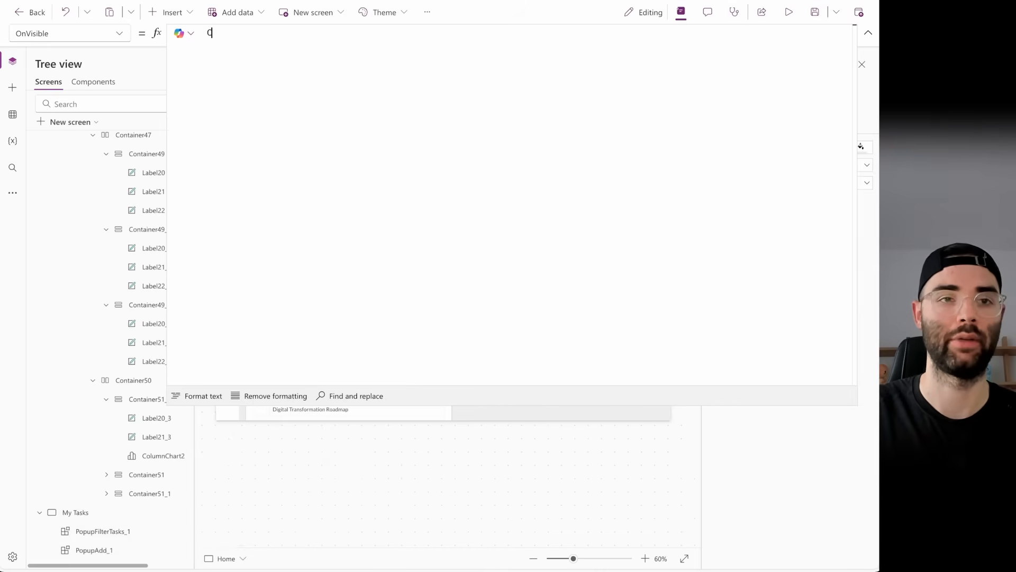
text(learCollectr)
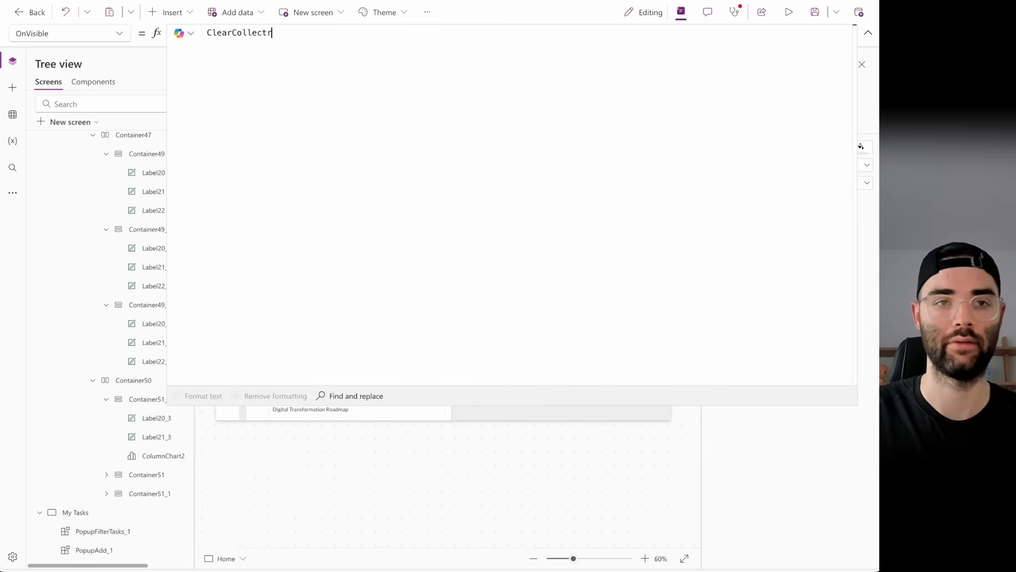
key(BackSpace)
key(BackSpace)
text(t)
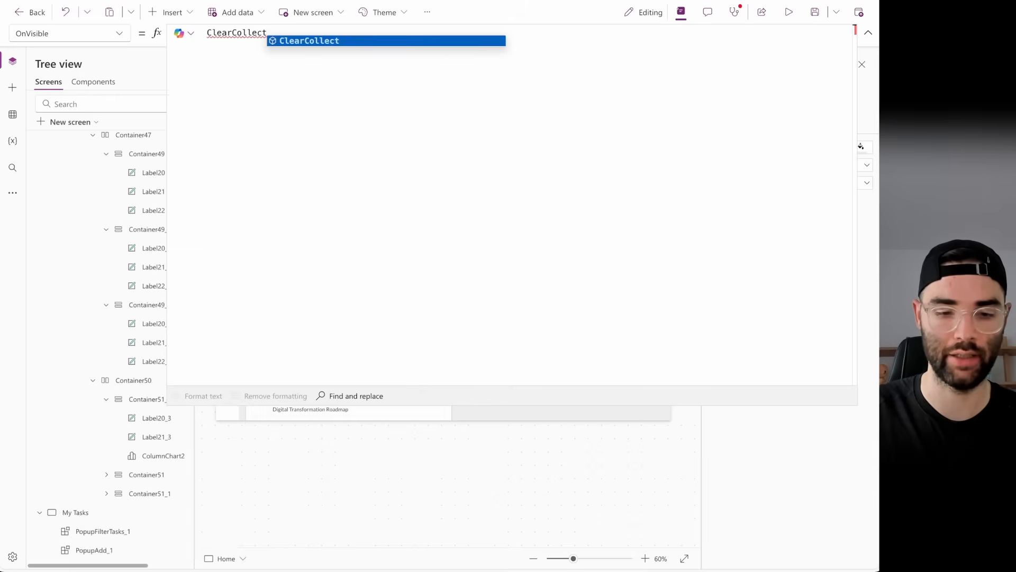
text(()
key(shift+Return)
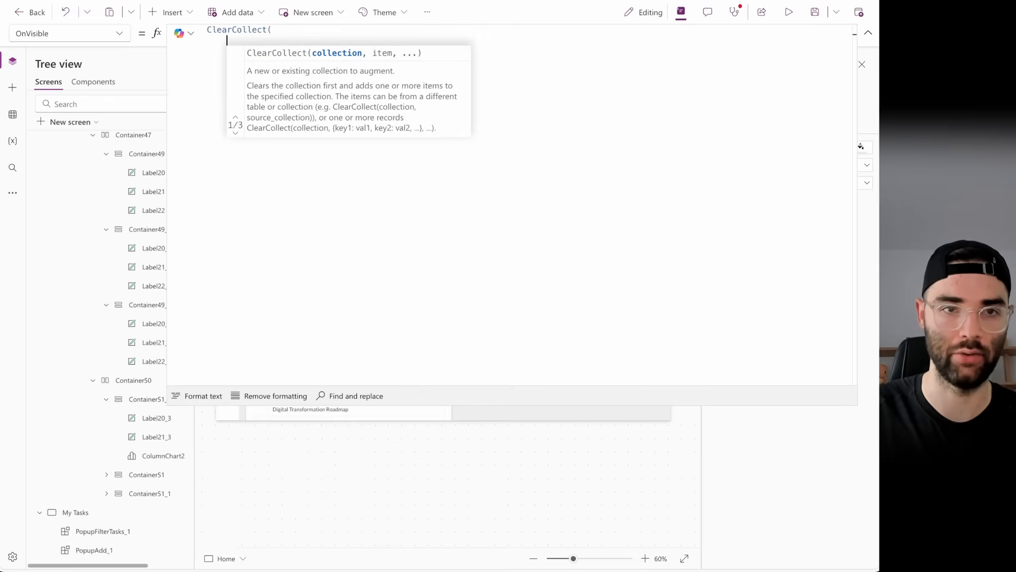
text(ChartData)
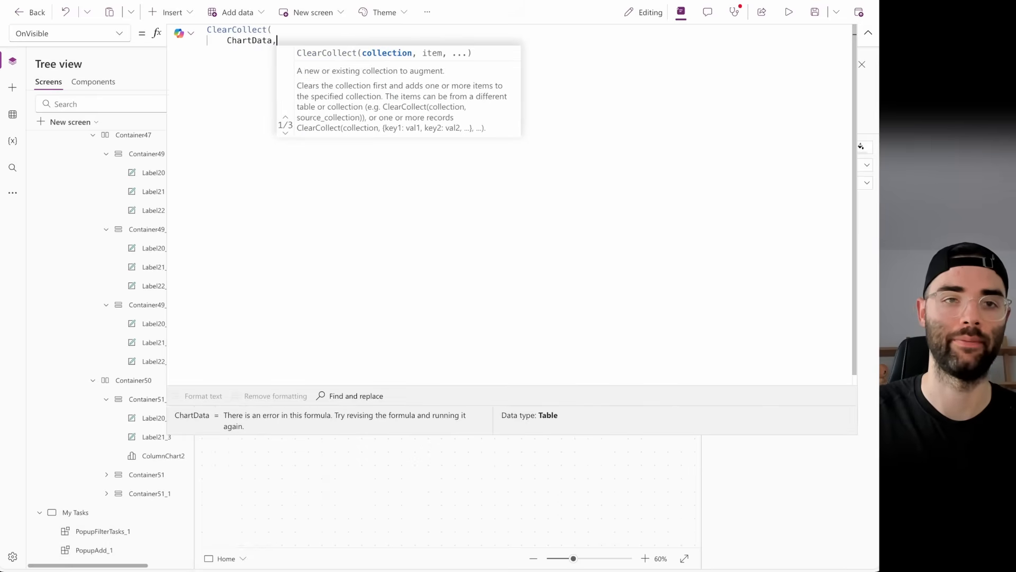
text(,)
key(shift+Return)
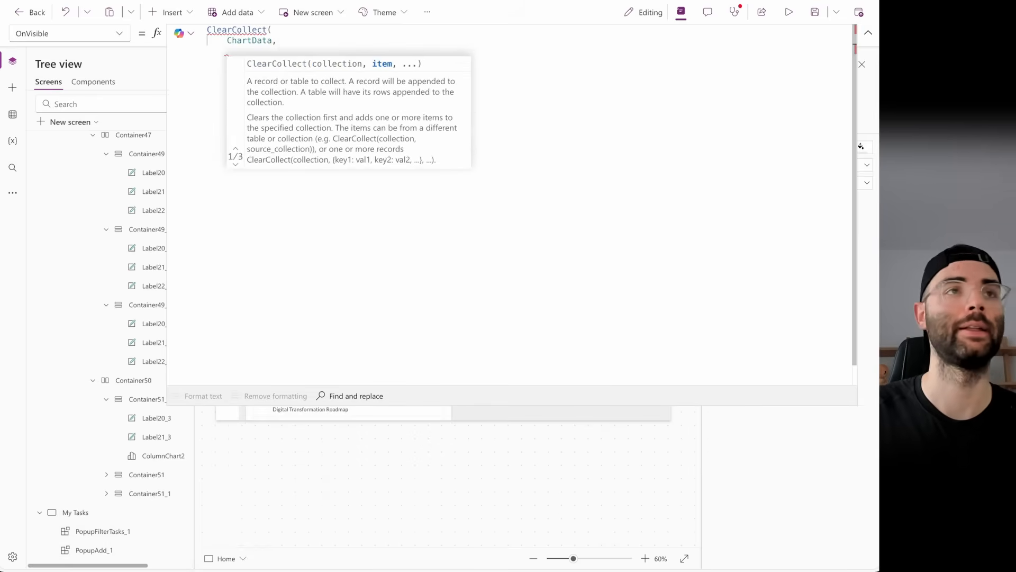
- Add a ForAll over Sequence(6) as the item argument of the ChartData ClearCollect
text(For)
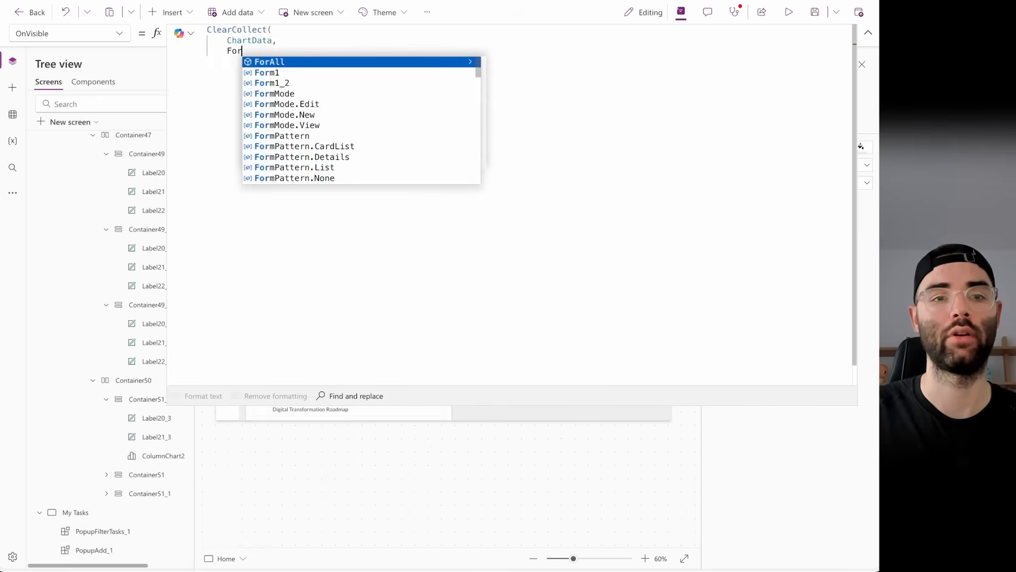
text(All()
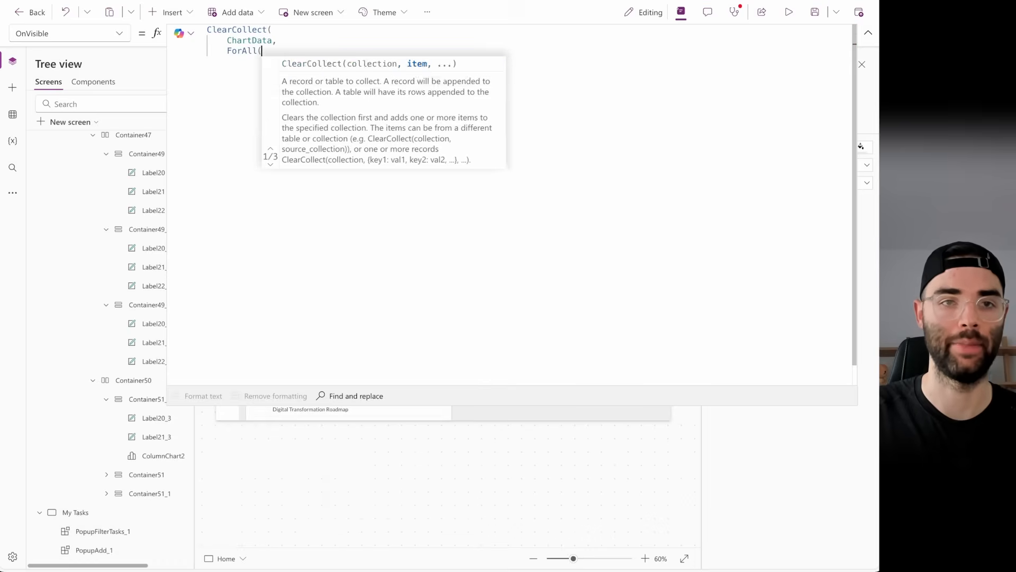
key(shift+Return)
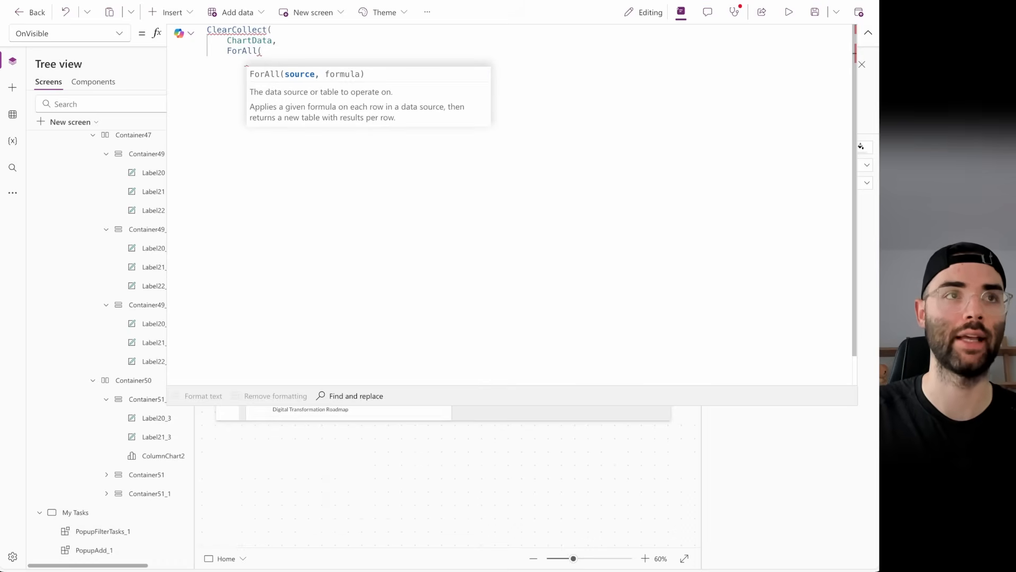
text(Seq)
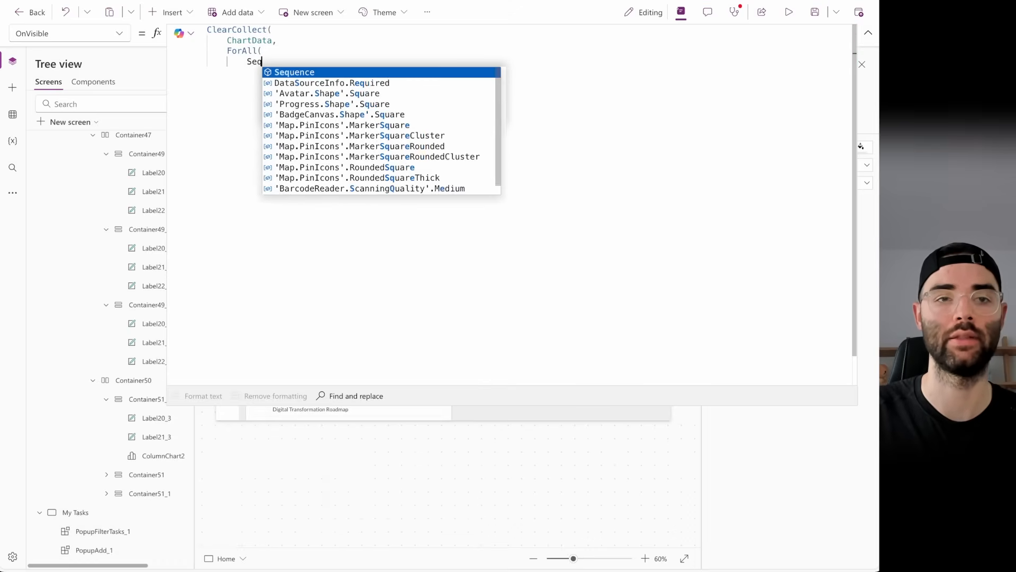
text(uence()
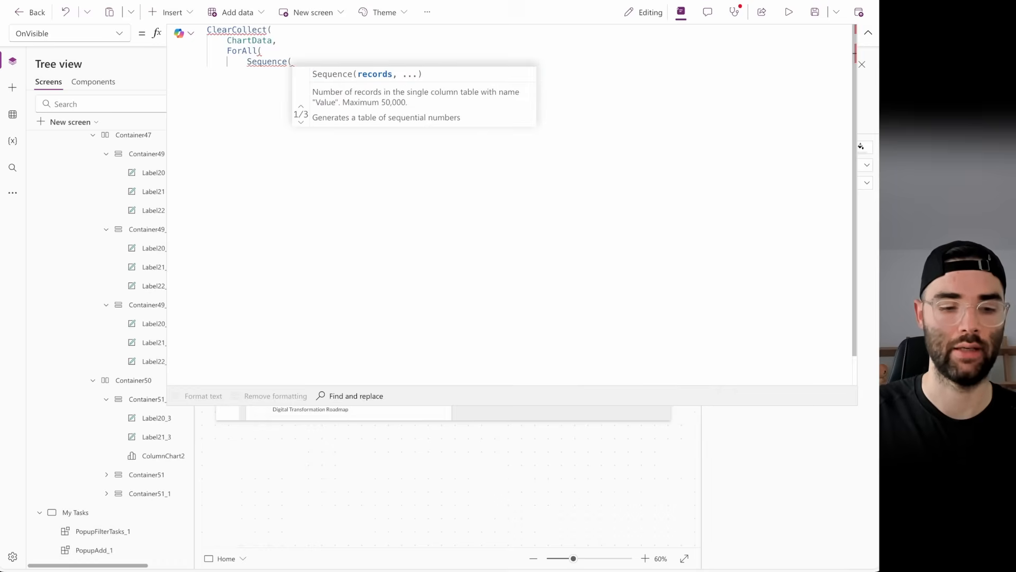
text(6))
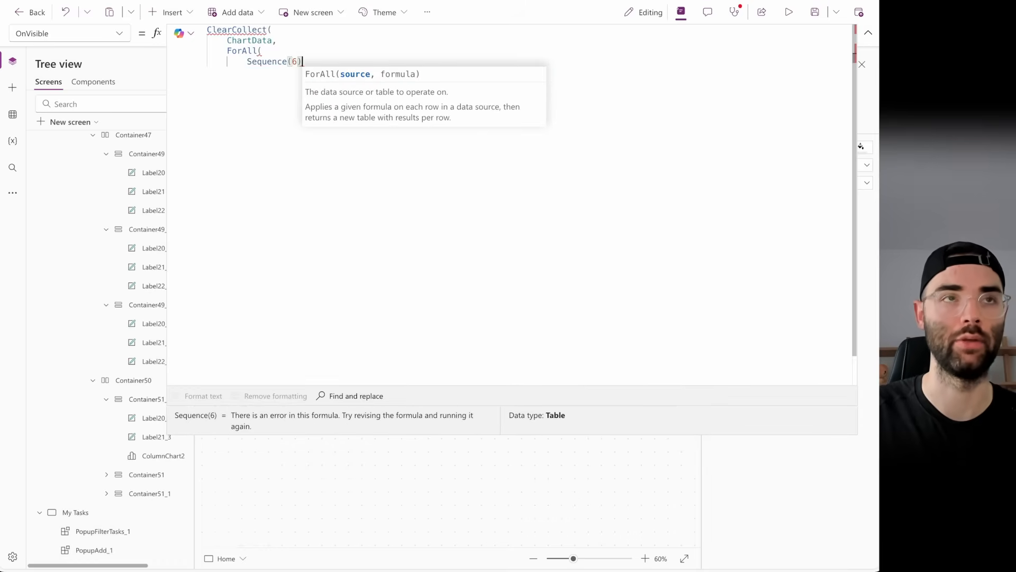
text(,)
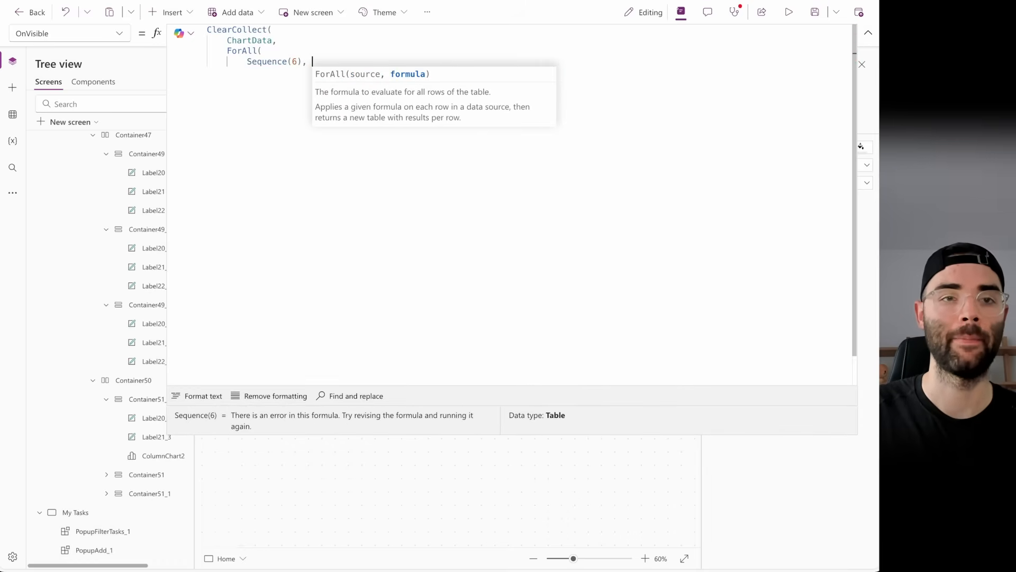
key(shift+Return)
- Open a With function inside the ForAll and begin its scope record with a field named baseMonth
text(With)
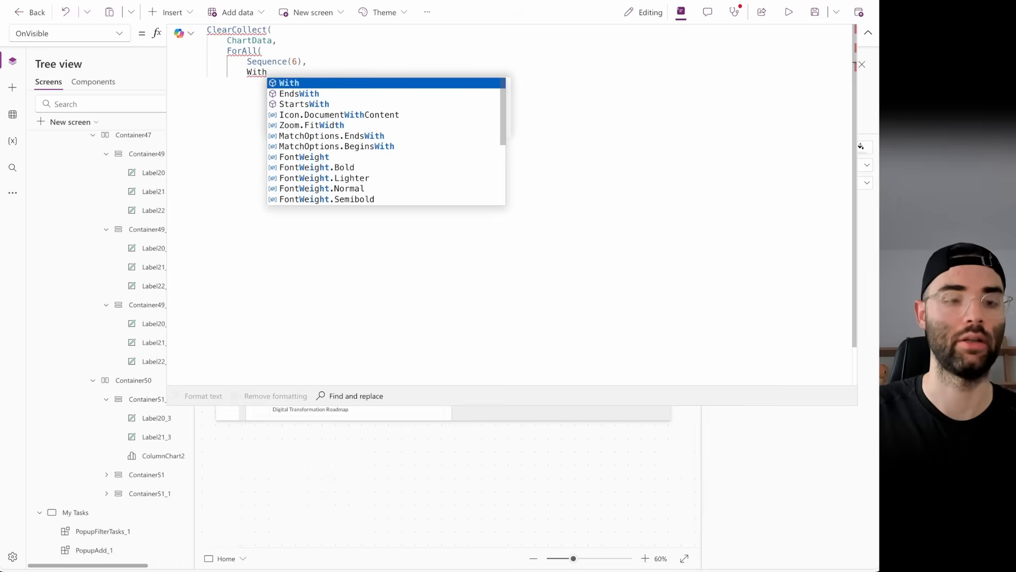
text(()
key(shift+Return)
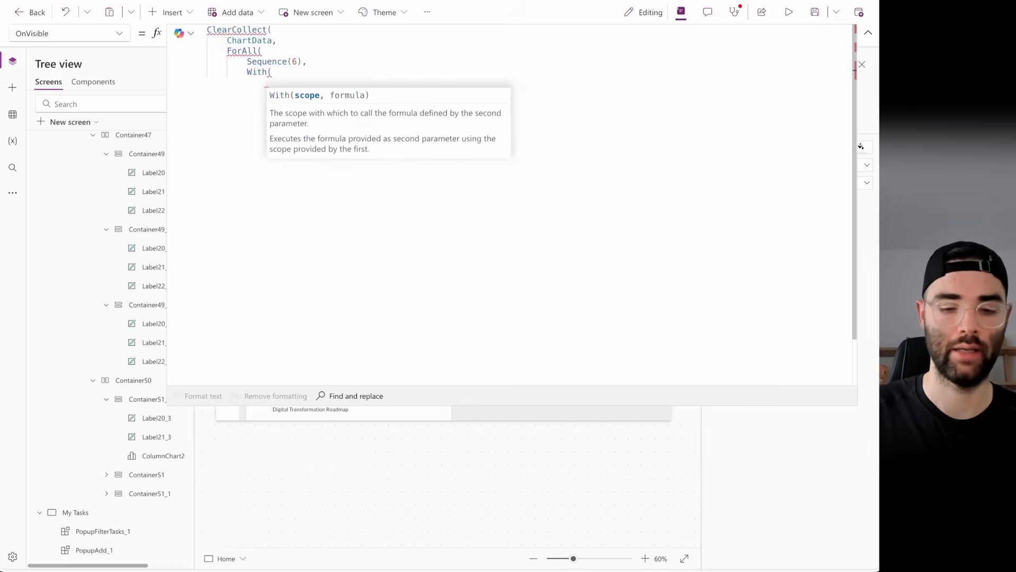
text({)
key(shift+Return)
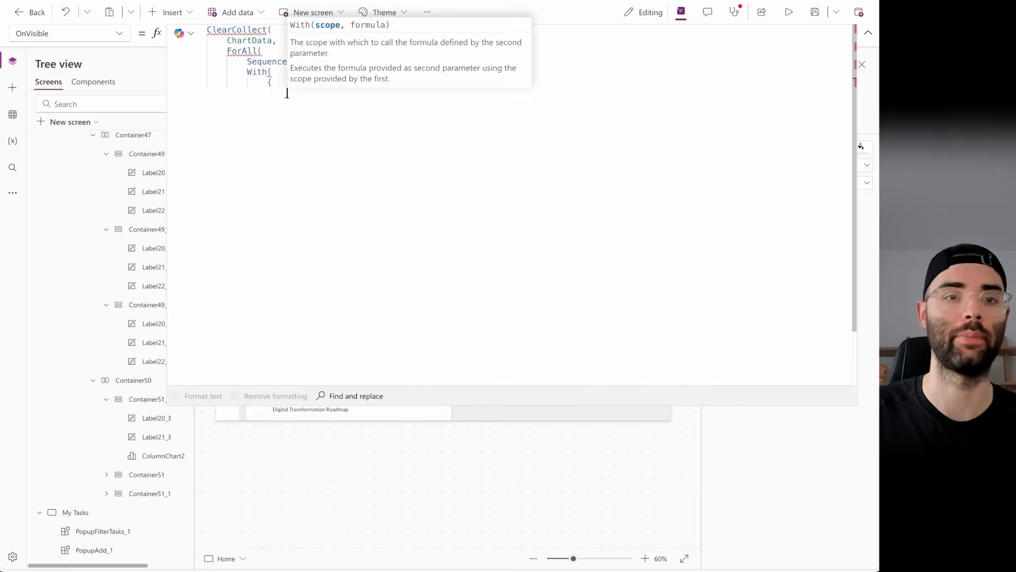
text(base)
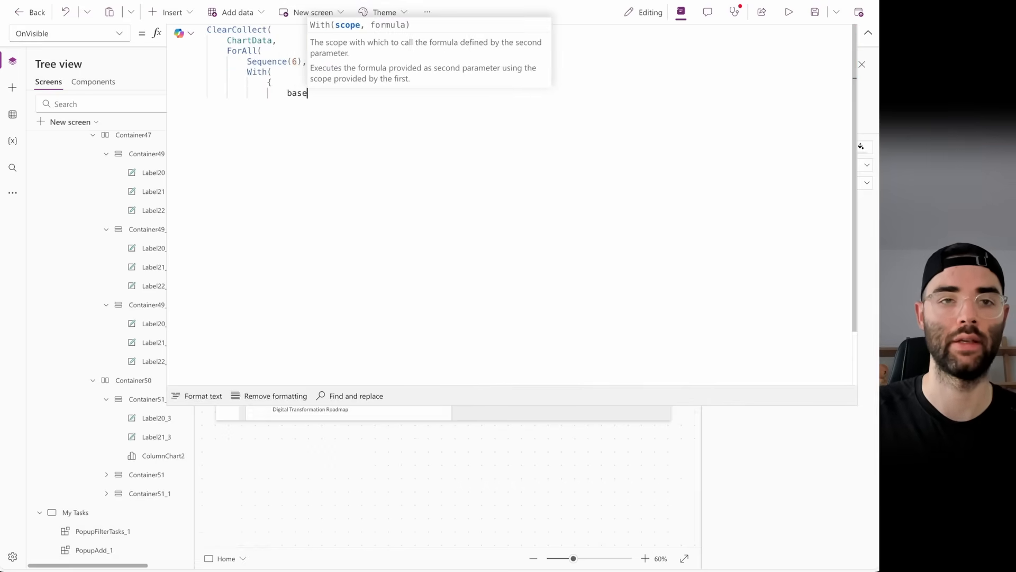
text(Month)
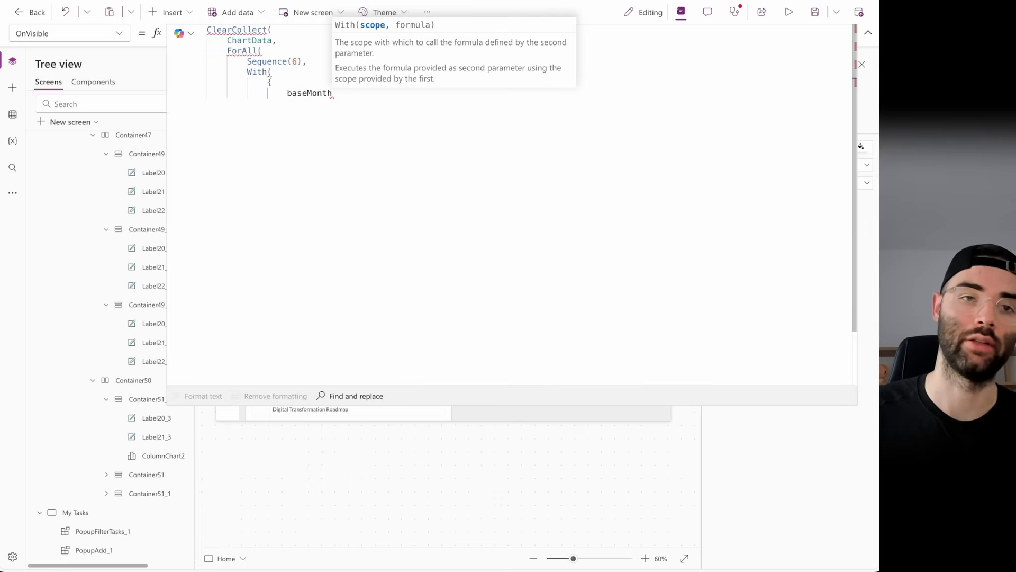
- Begin the baseMonth value with a DateAdd call whose date argument is a DateValue function
text(: D)
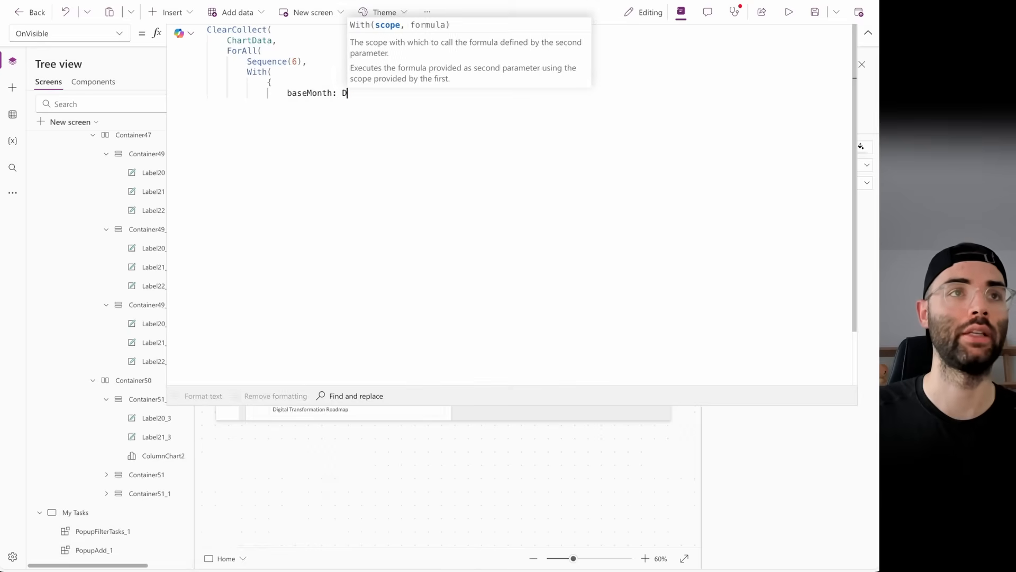
text(ateAdd()
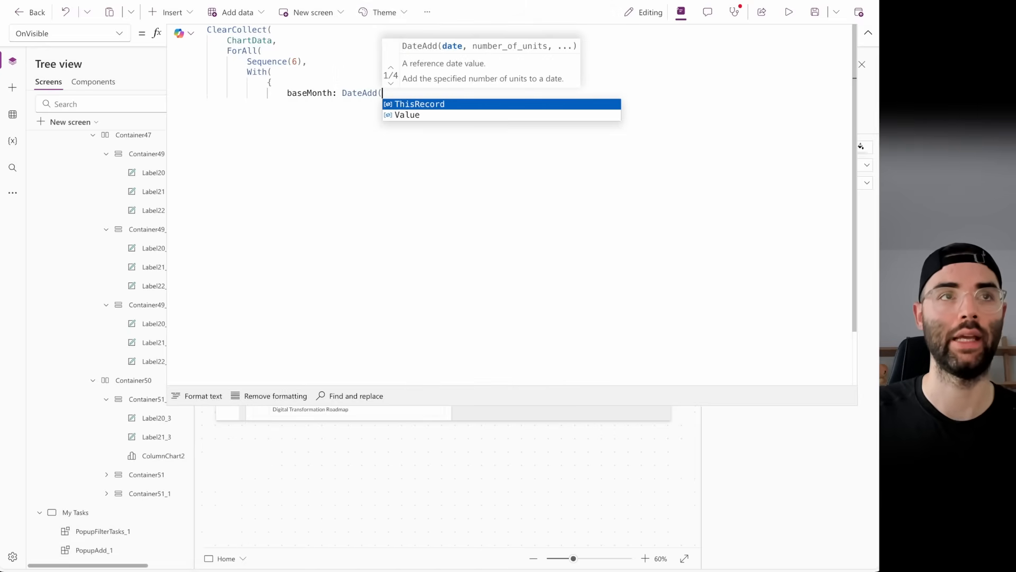
text(Dav)
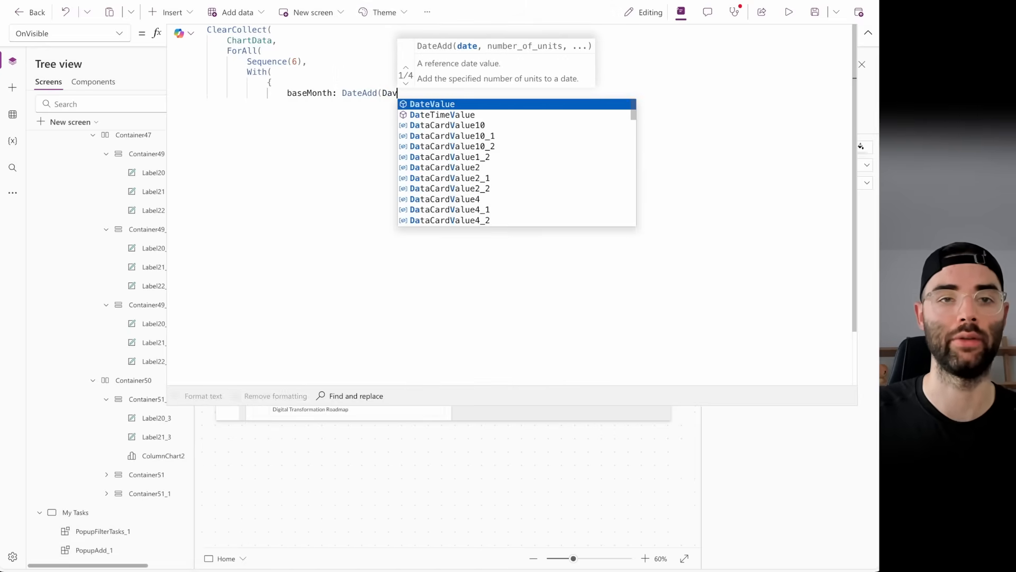
key(BackSpace)
text(teValue()
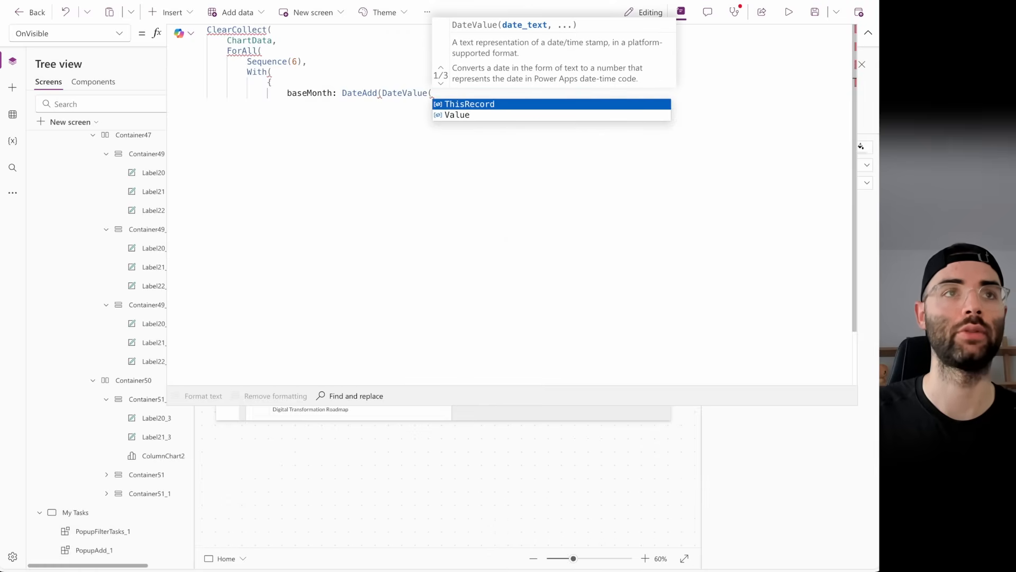
- Fill the DateValue argument with Text(Today(), "yyyy-mm-1") and close both the Text and DateValue brackets
text(Text()
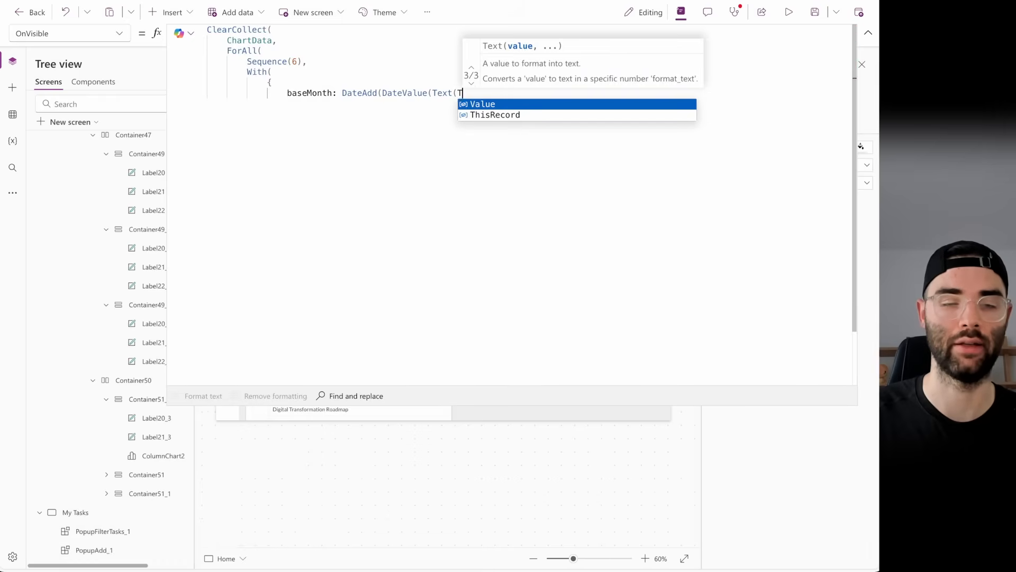
text(Today())
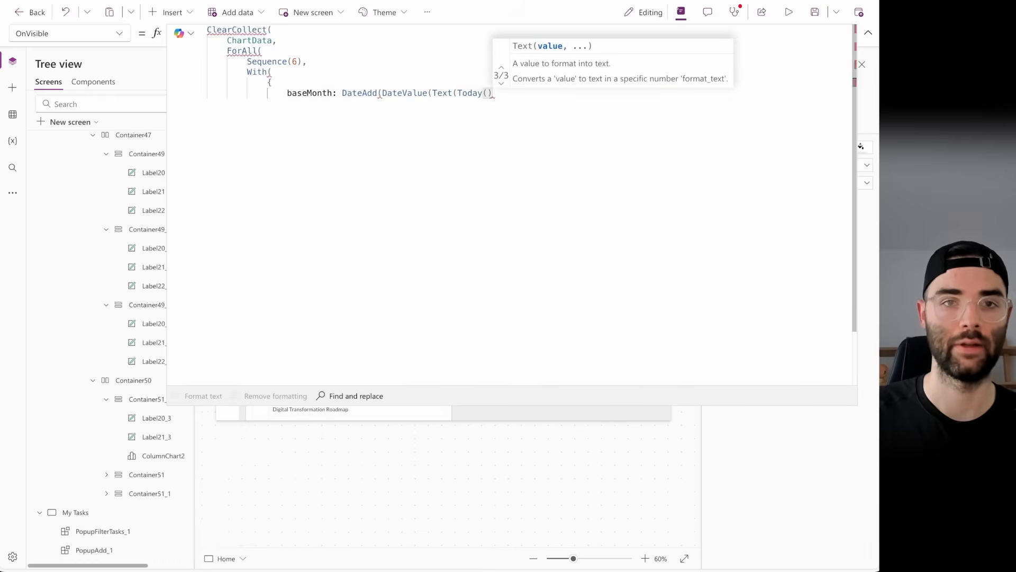
text(, "")
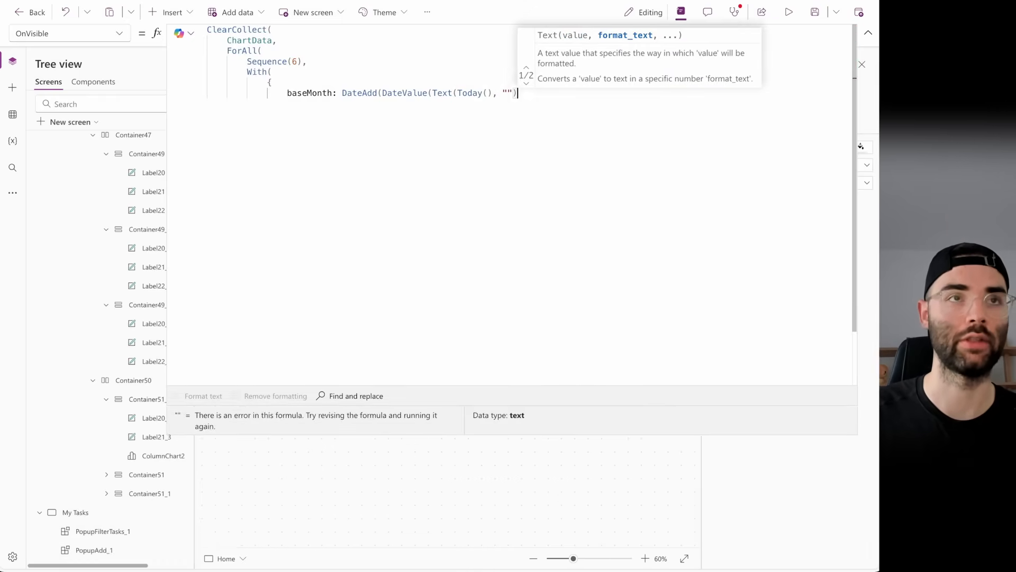
text()))
key(Left)
key(Left)
key(Left)
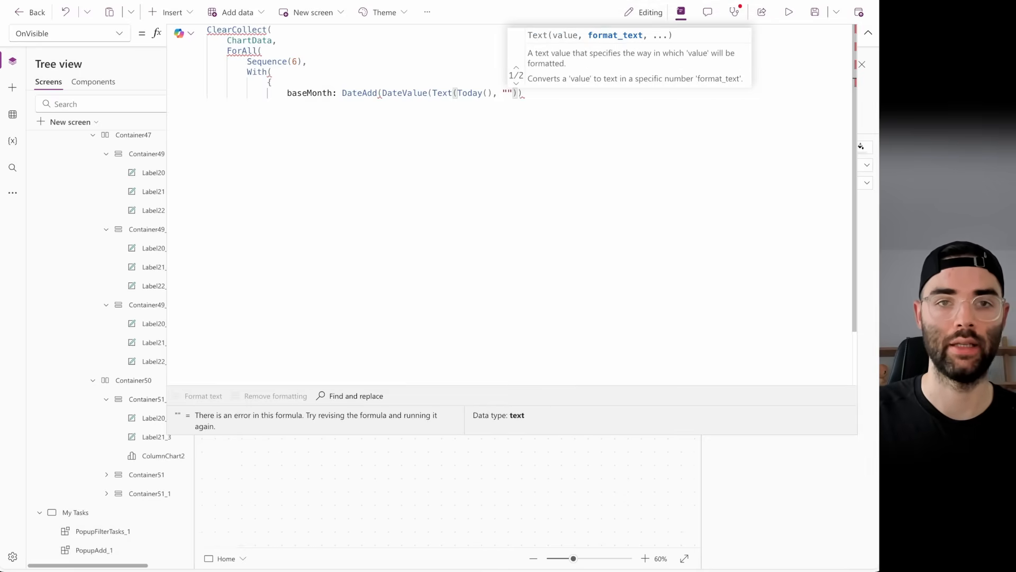
text(yyyy)
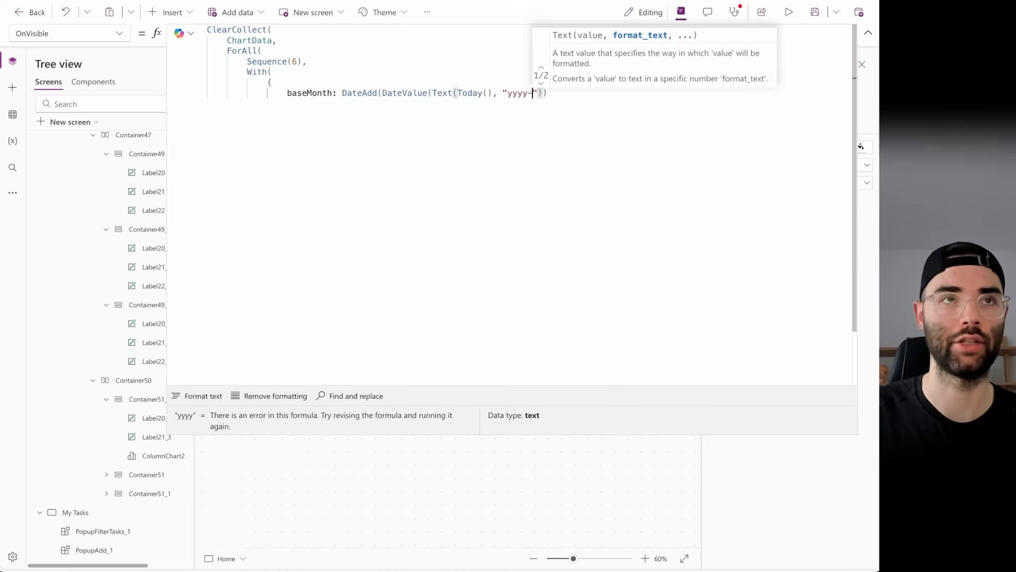
text(-mm-1)
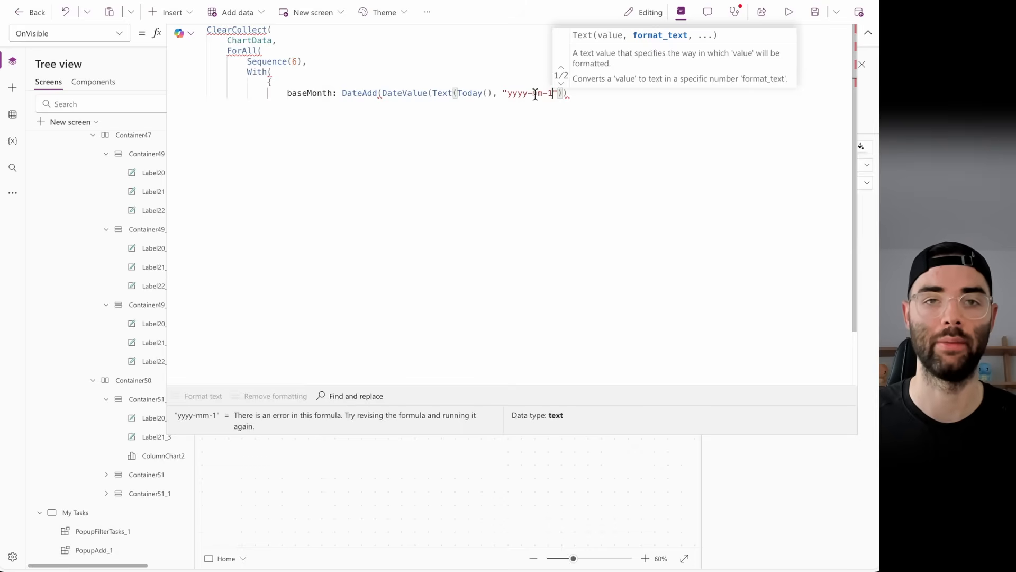
click(568, 93)
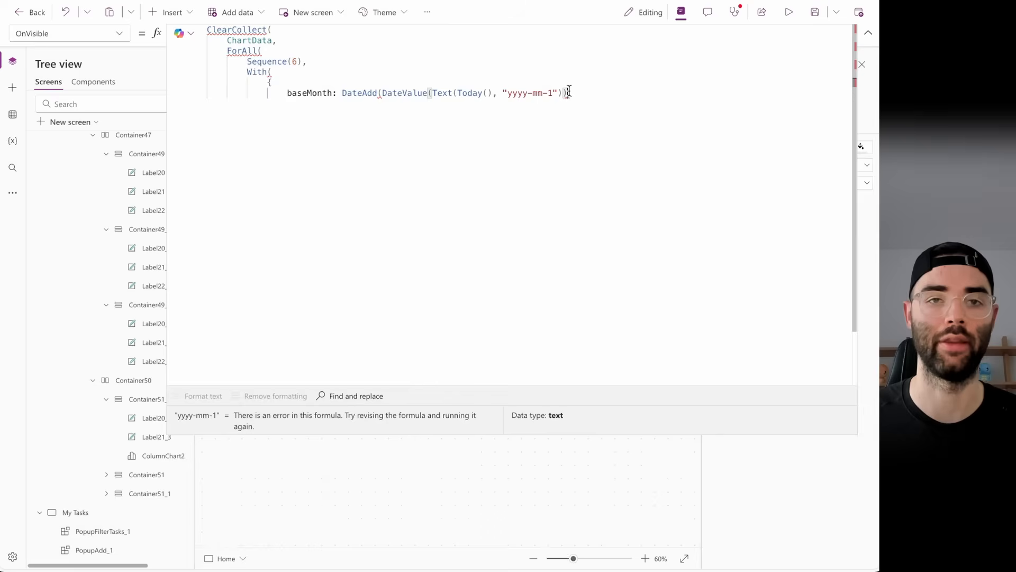
drag(388, 93, 422, 93)
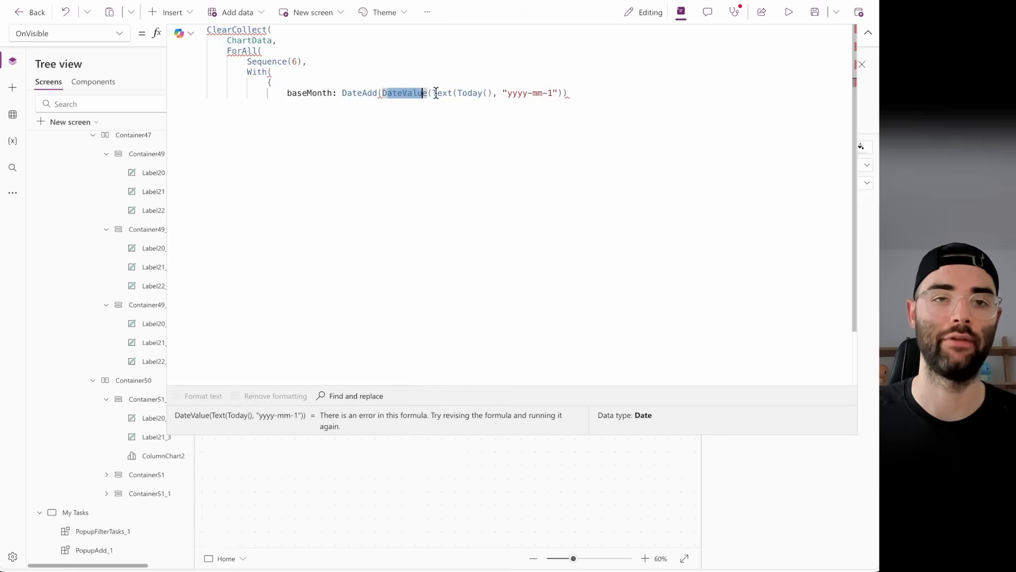
drag(513, 93, 558, 93)
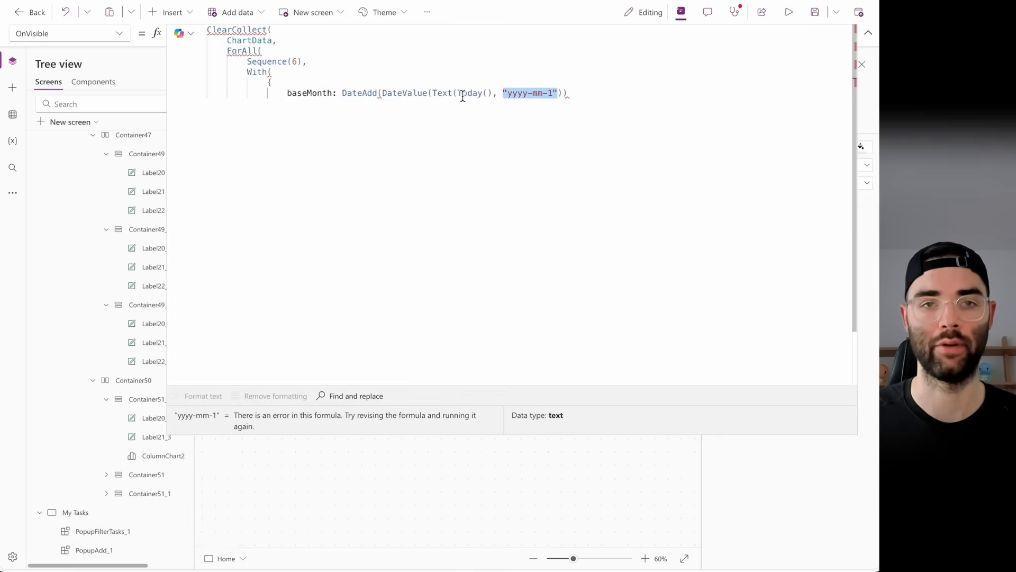
drag(383, 93, 572, 92)
click(579, 93)
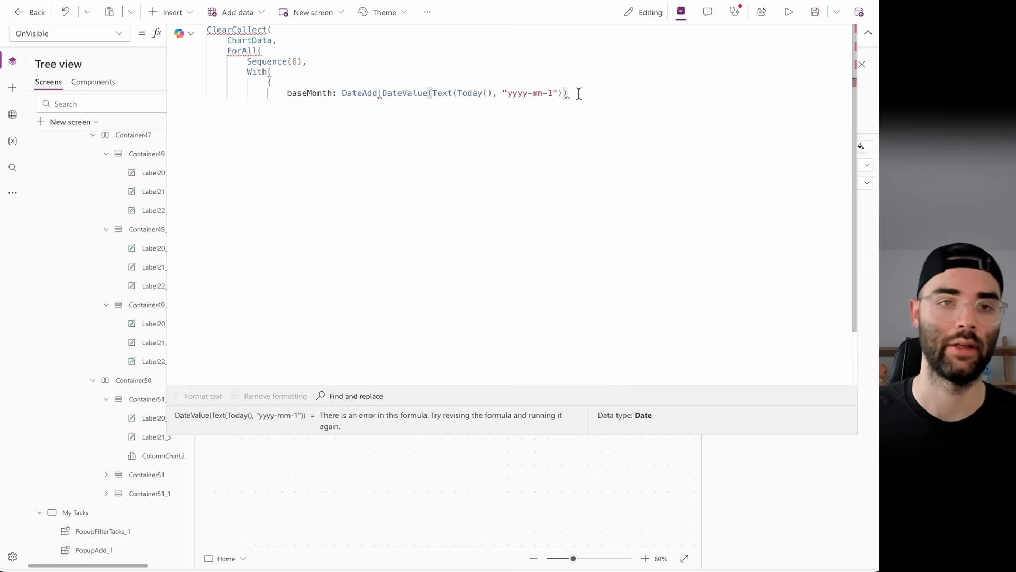
- Add a second argument to the baseMonth DateAdd, starting it with - (6 -Value as the number of units
double_click(363, 93)
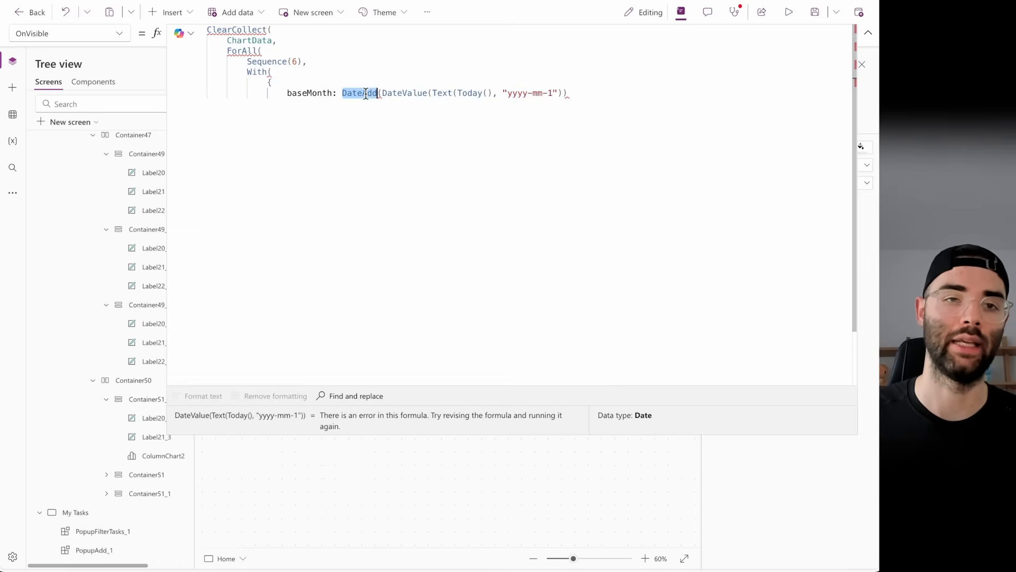
click(611, 95)
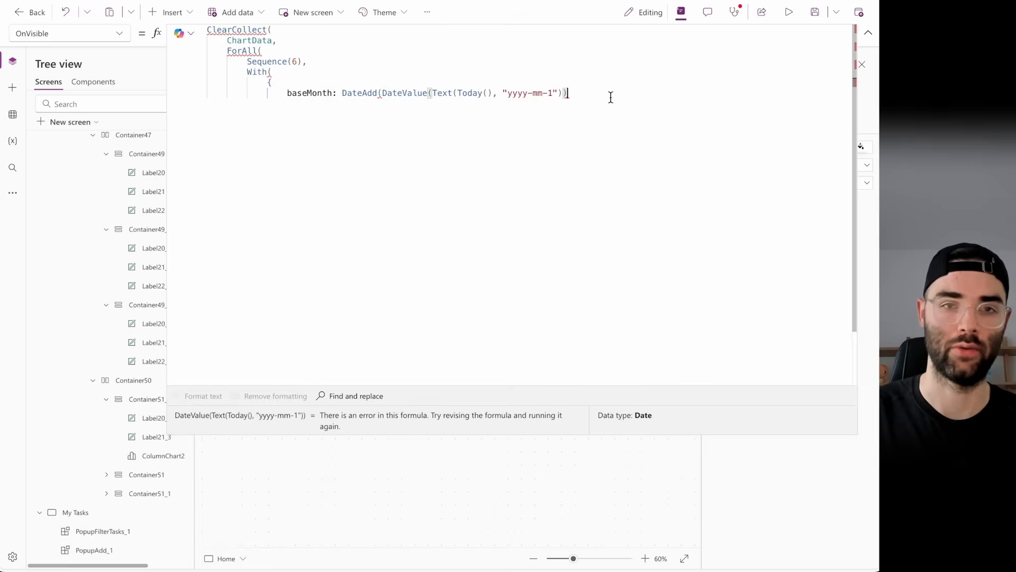
text(,)
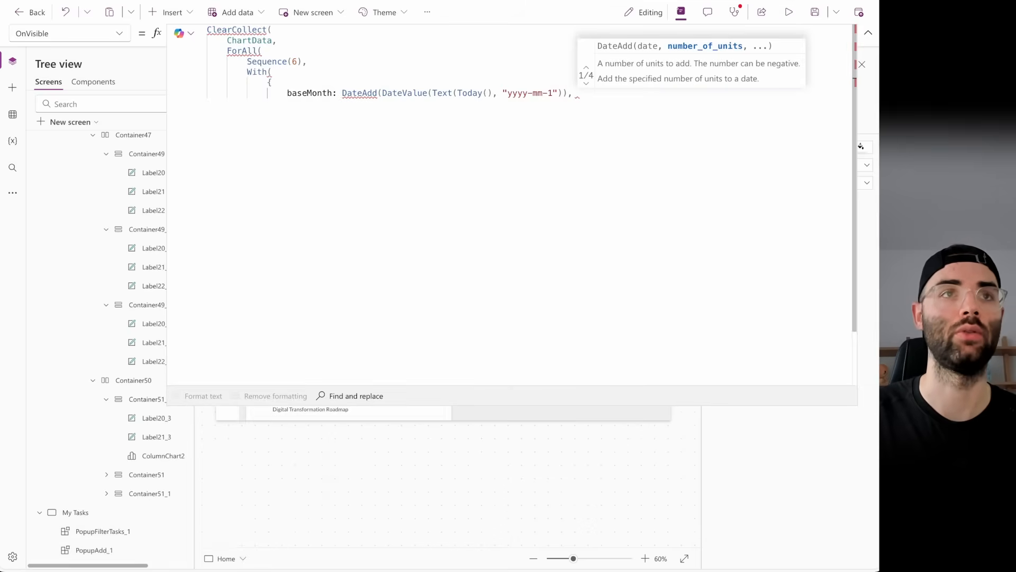
text( - ()
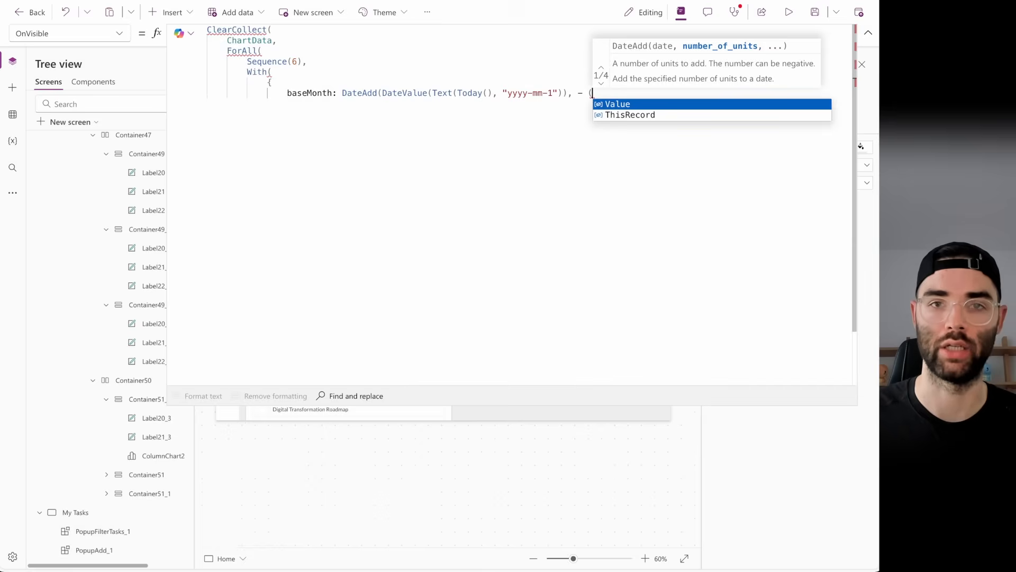
text(6)
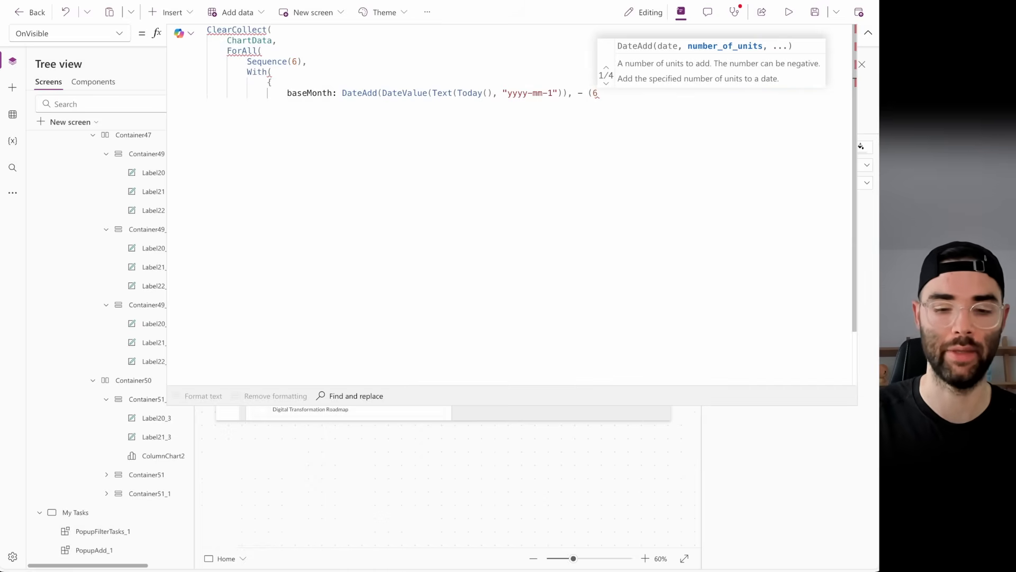
text( -Value)
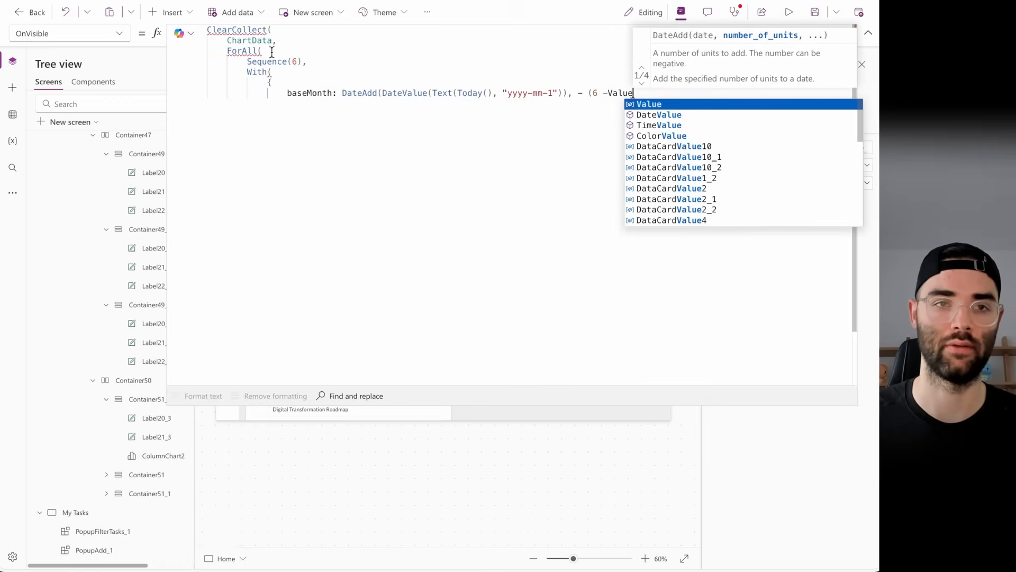
- Insert a space before Value and close the bracket so the number of units reads - (6 - Value)
mouse_move(247, 62)
mouse_down()
mouse_move(299, 62)
mouse_move(248, 61)
mouse_up()
click(315, 60)
click(302, 60)
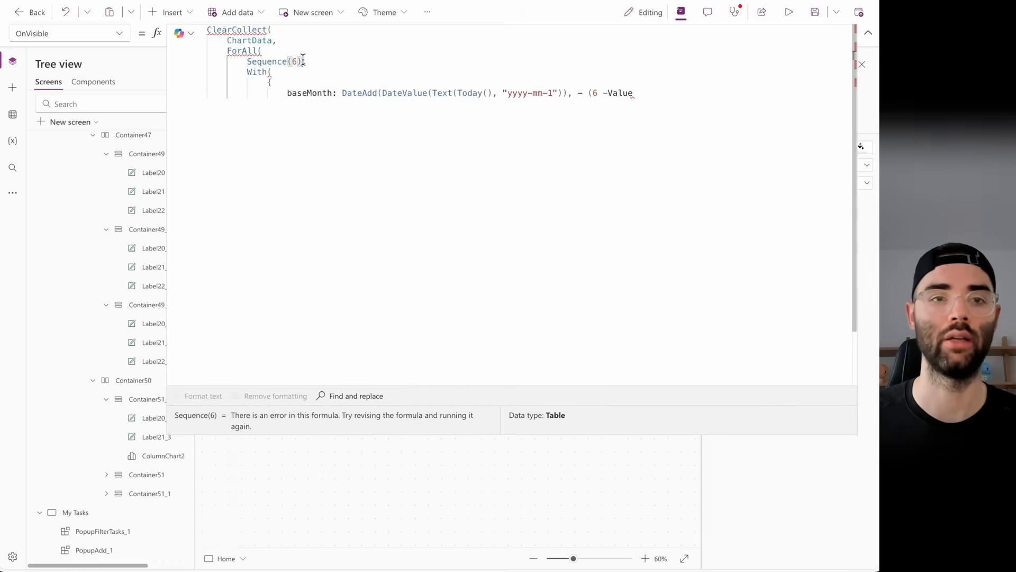
text(,)
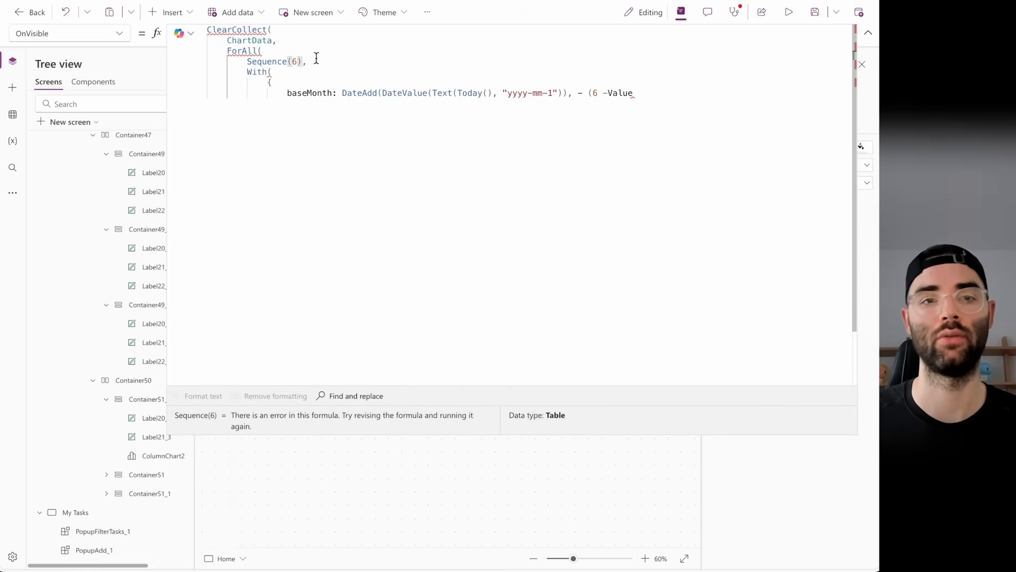
click(606, 94)
text(Value)
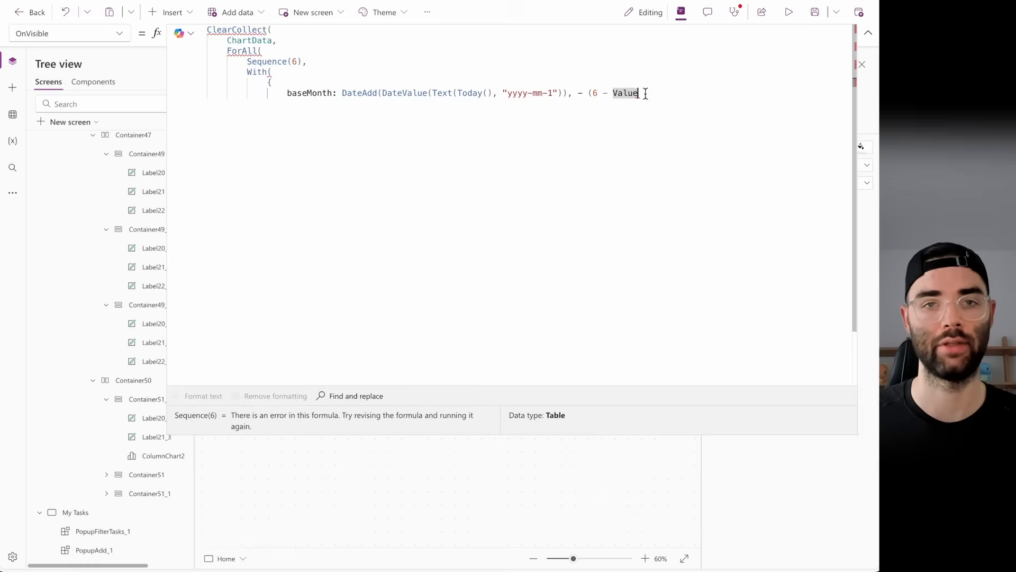
text())
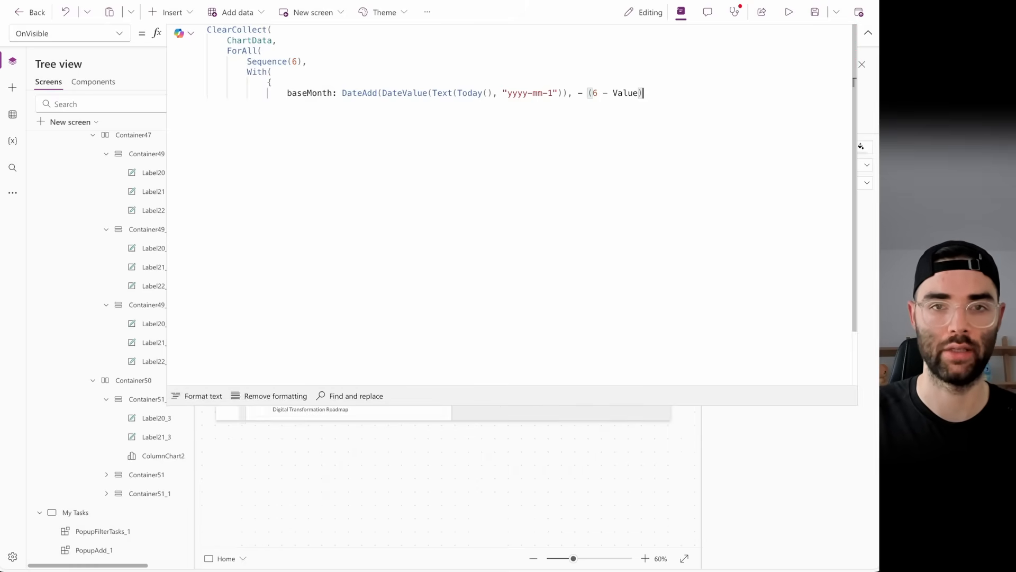
- Set the baseMonth DateAdd unit to TimeUnit.Months, close the function and add a comma and a new line for another field
text(, TimeUnit)
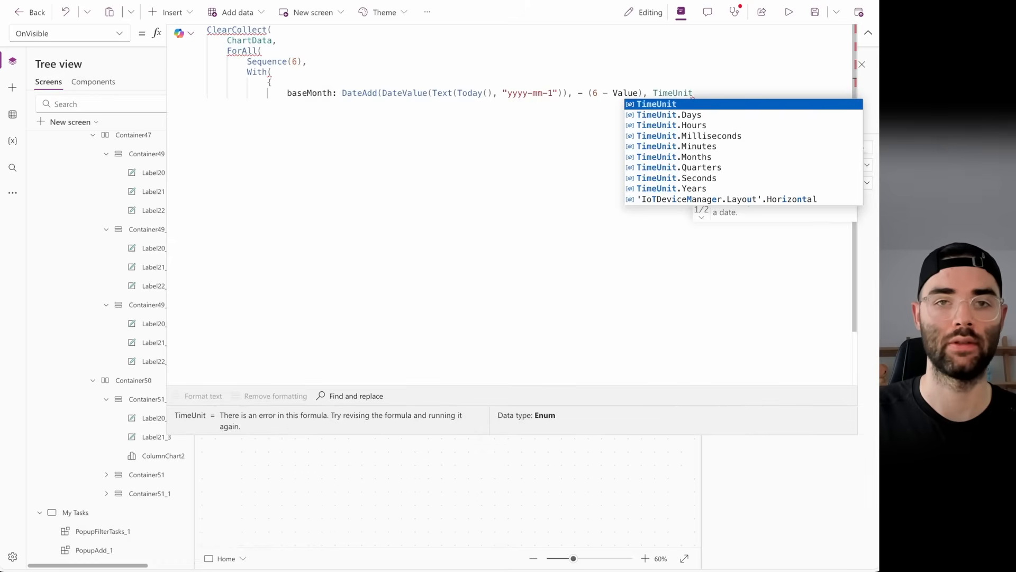
text(.Months)
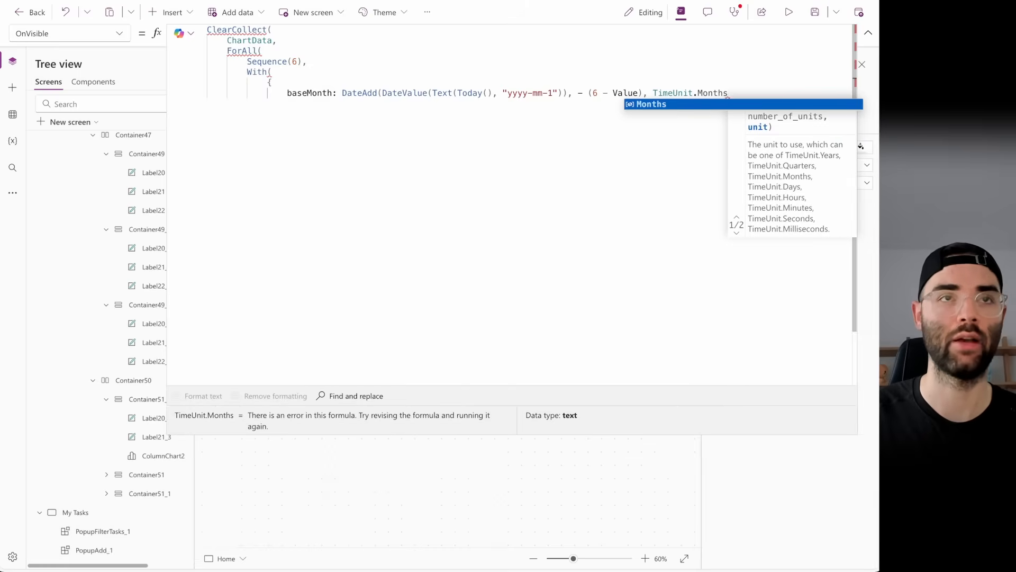
text())
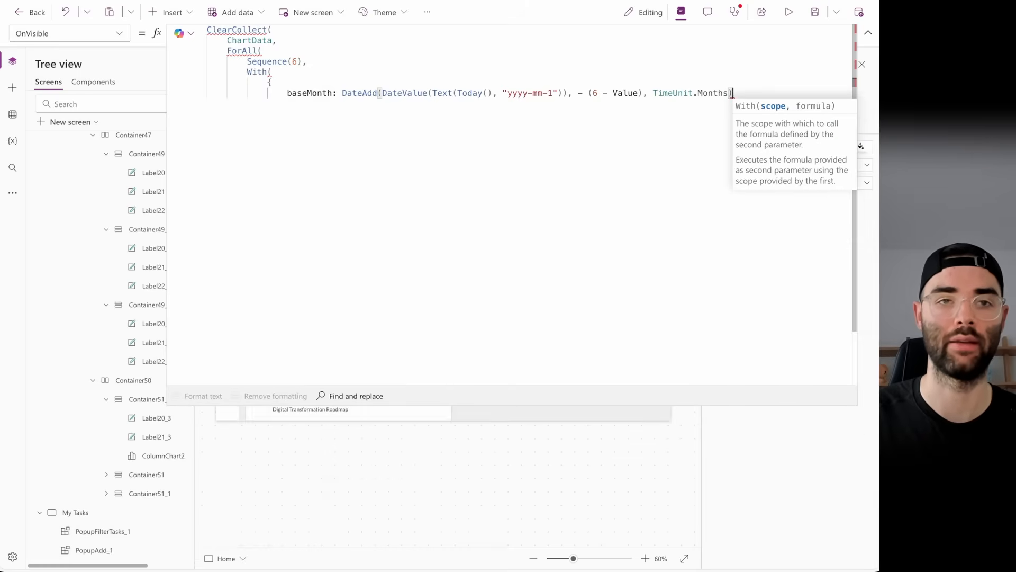
text(,)
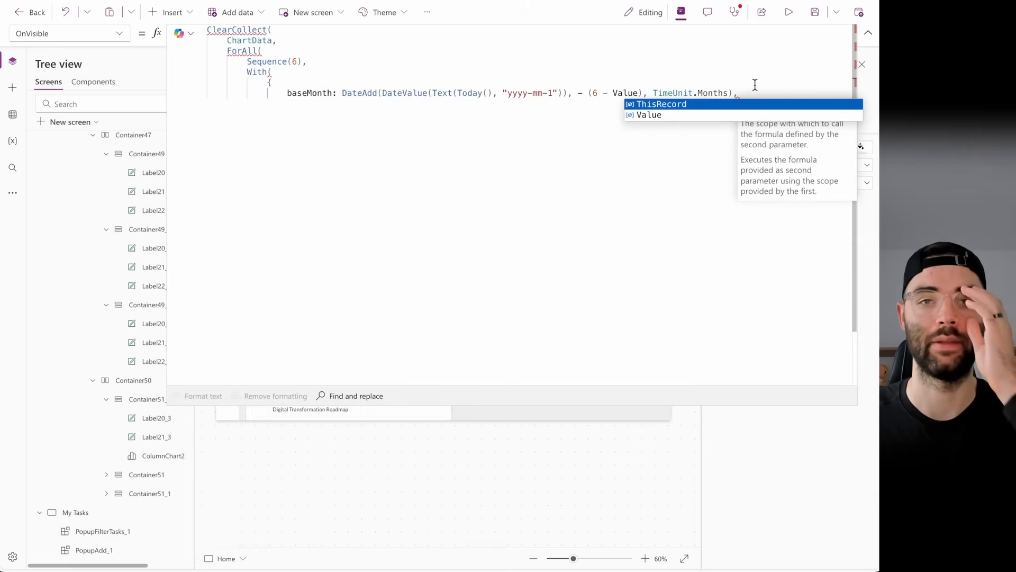
click(755, 85)
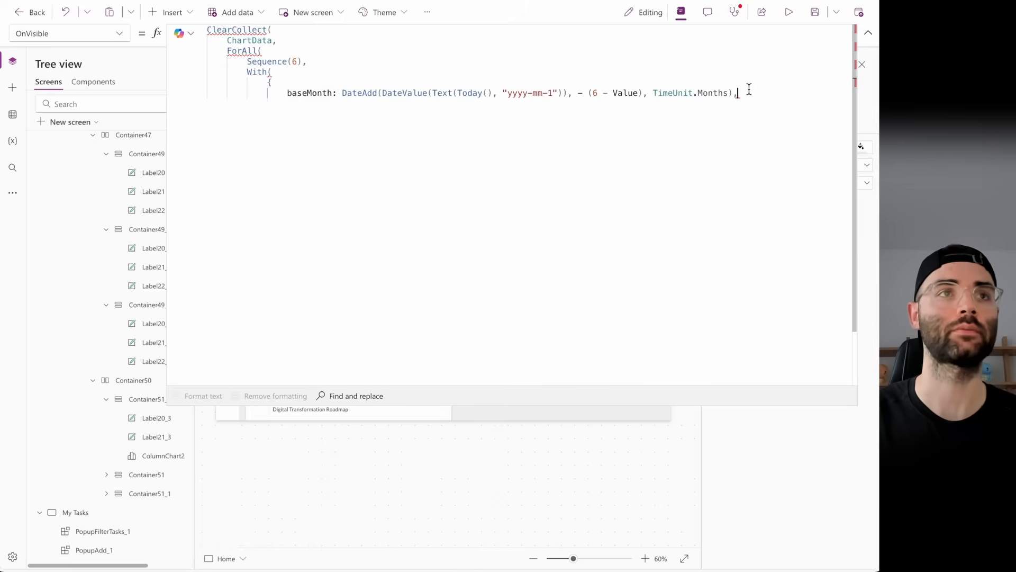
key(Return)
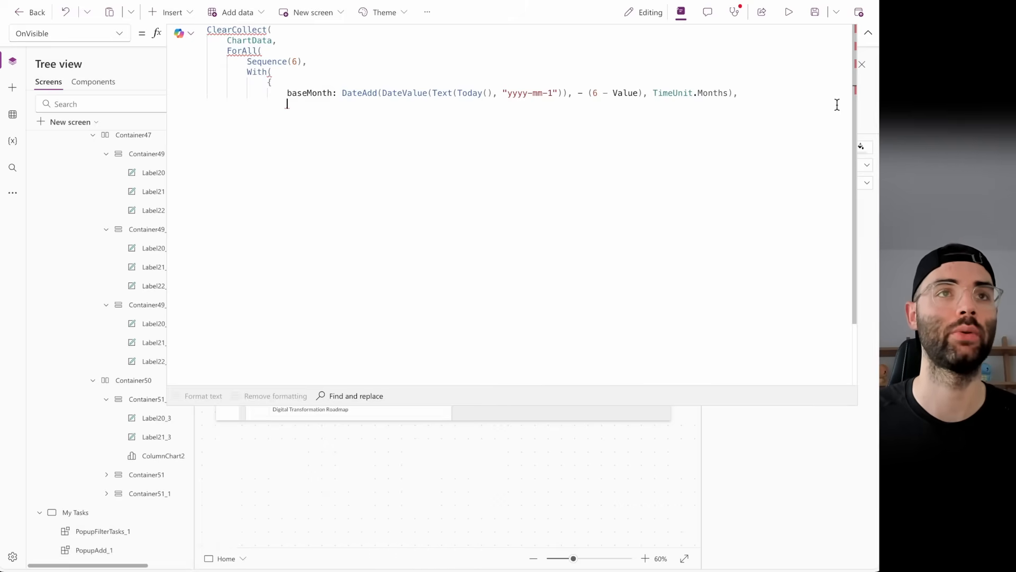
- Duplicate the baseMonth line directly below itself and rename the copied field nextMonth
drag(740, 93, 287, 93)
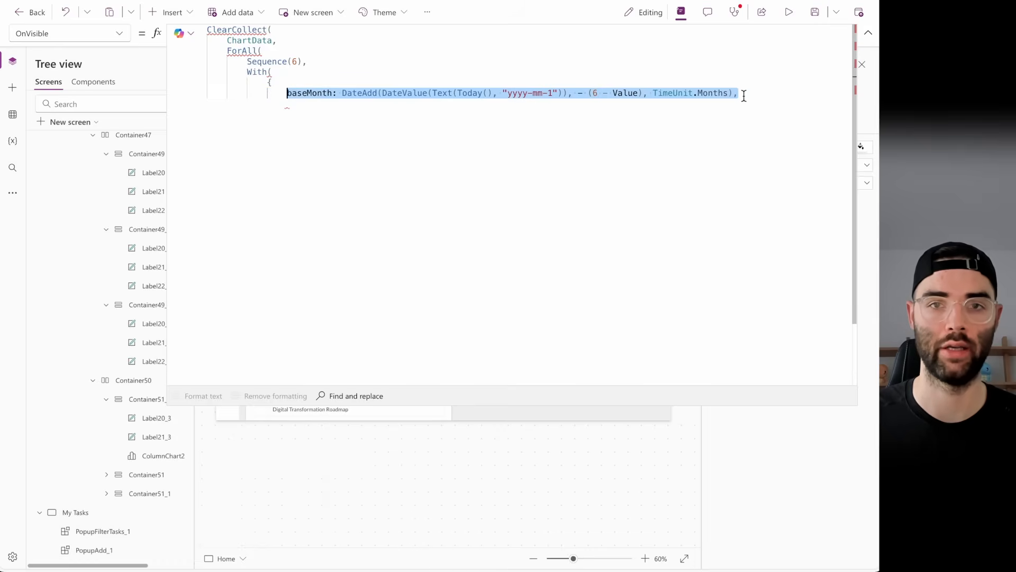
key(ctrl+c)
key(Down)
key(ctrl+v)
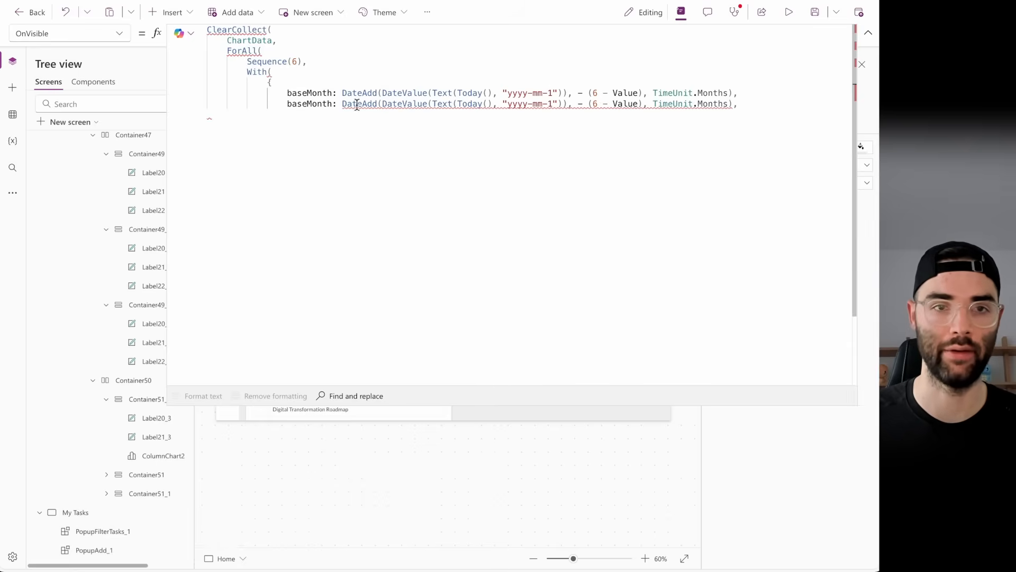
drag(309, 103, 287, 104)
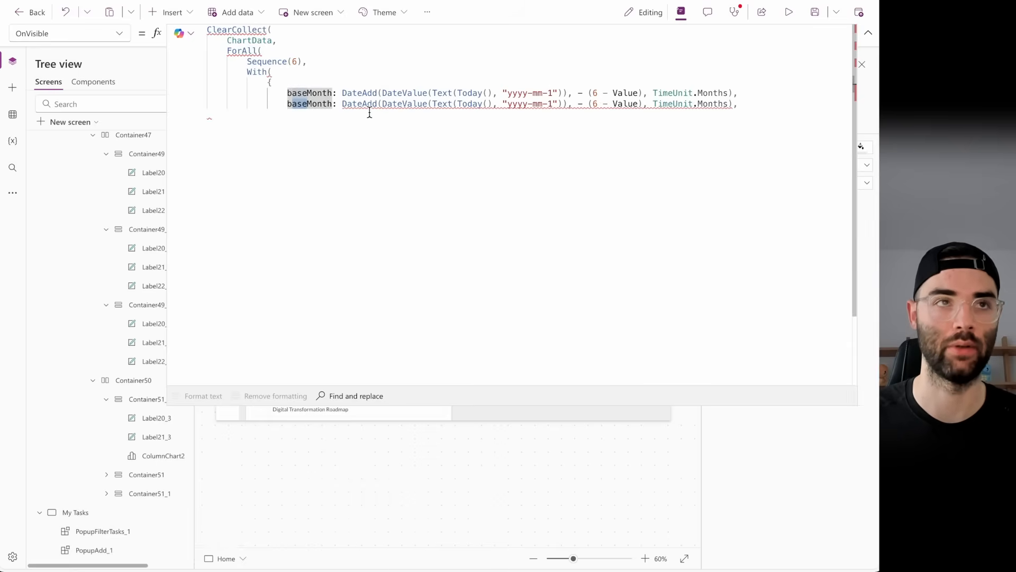
key(BackSpace)
key(BackSpace)
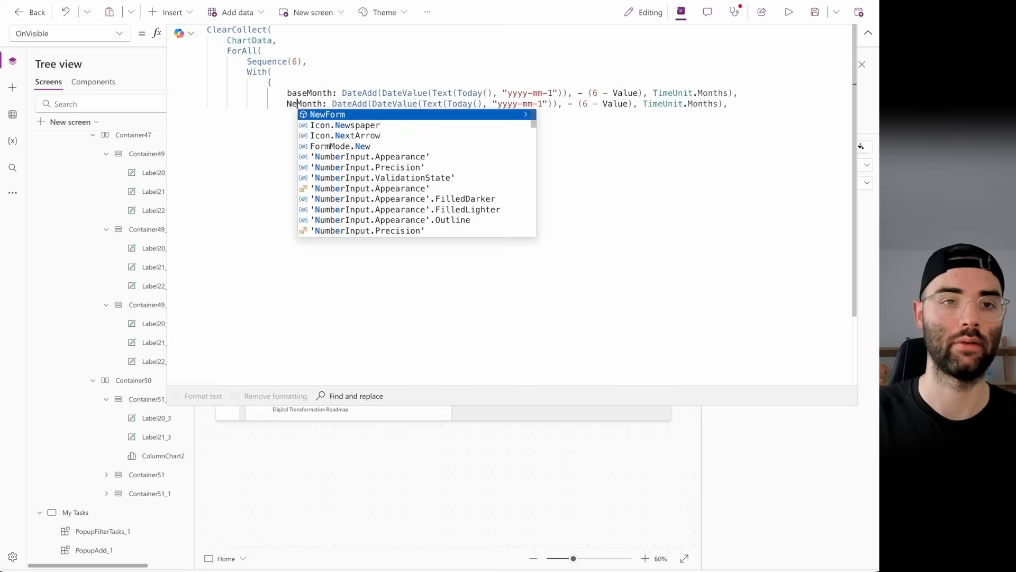
text(next)
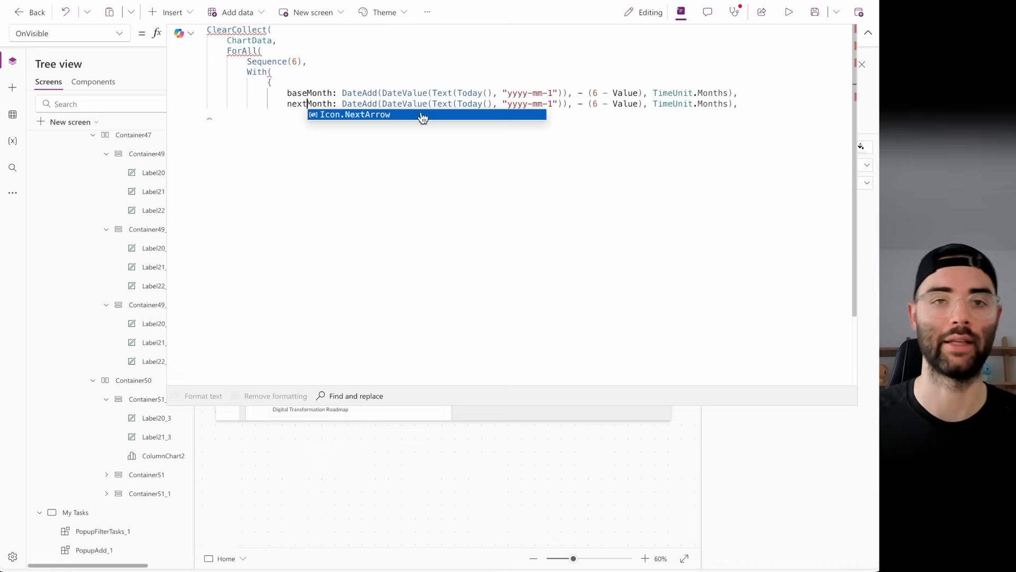
click(599, 127)
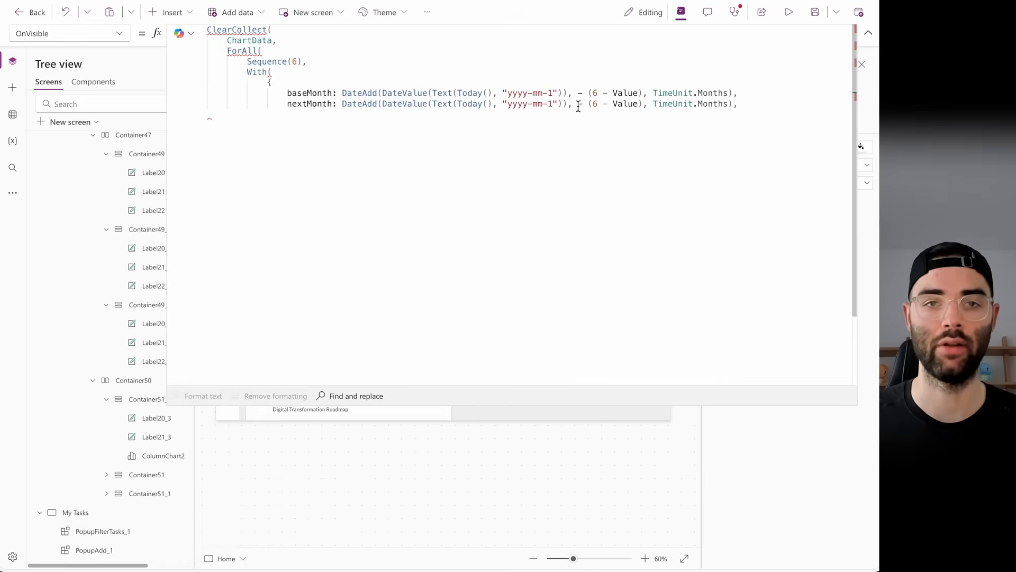
- Add + 1 after (6 - Value) in the nextMonth DateAdd and remove the comma at the end of that line
click(641, 103)
text())
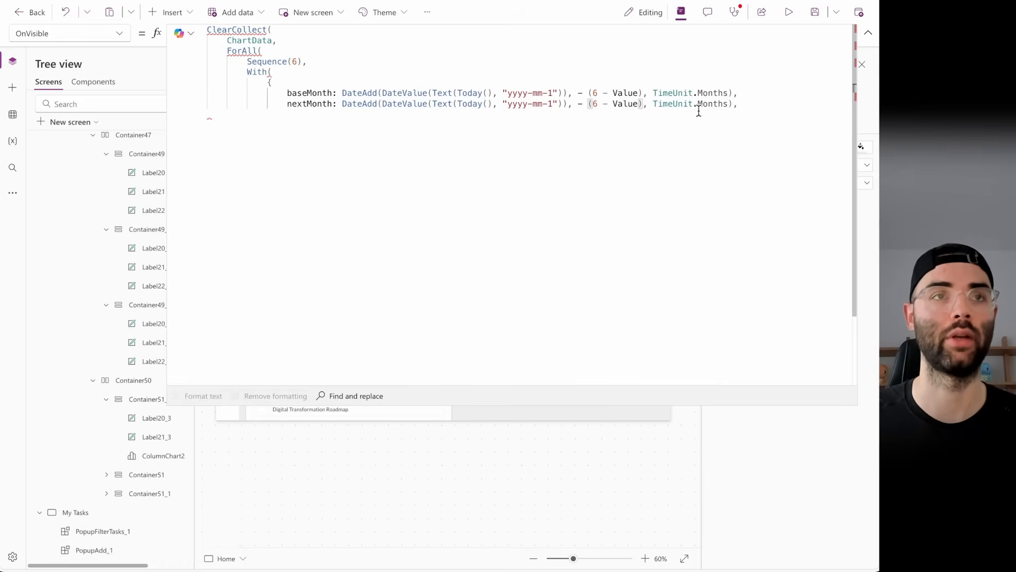
text( + 1)
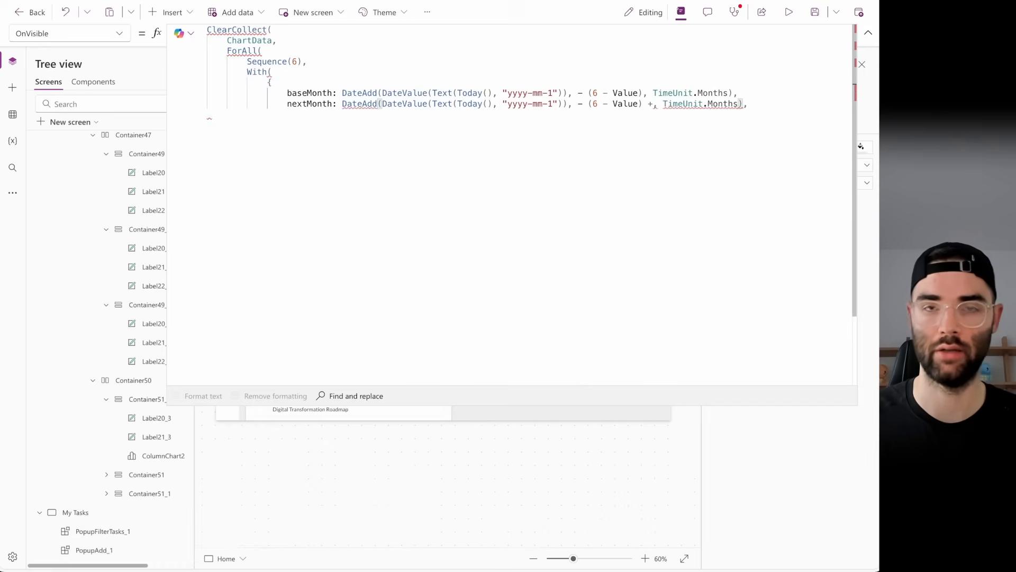
click(765, 101)
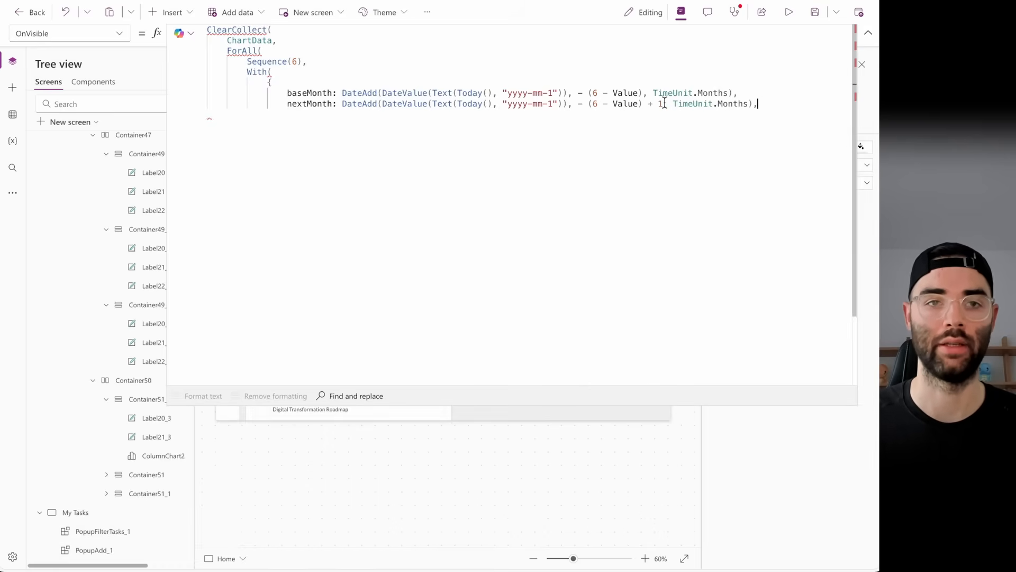
key(BackSpace)
- Close the With scope record with a brace and comma, and open a new record as the With formula argument
key(Return)
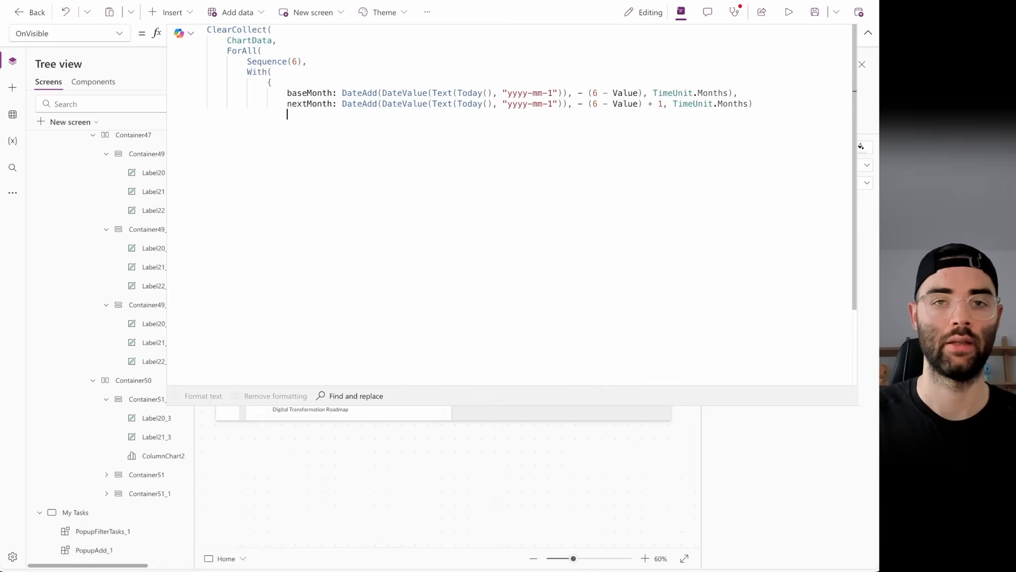
text(})
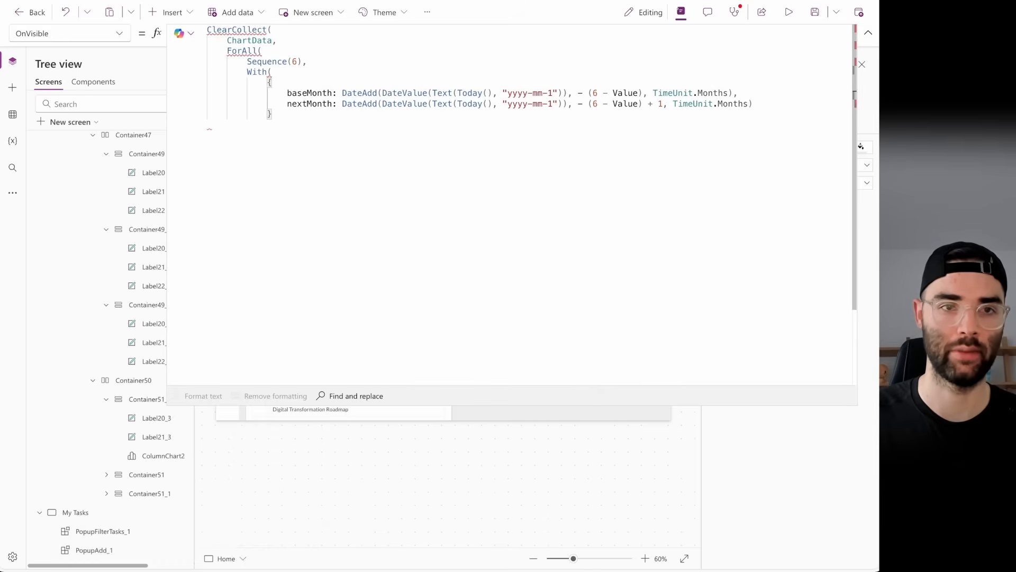
text(,)
key(Escape)
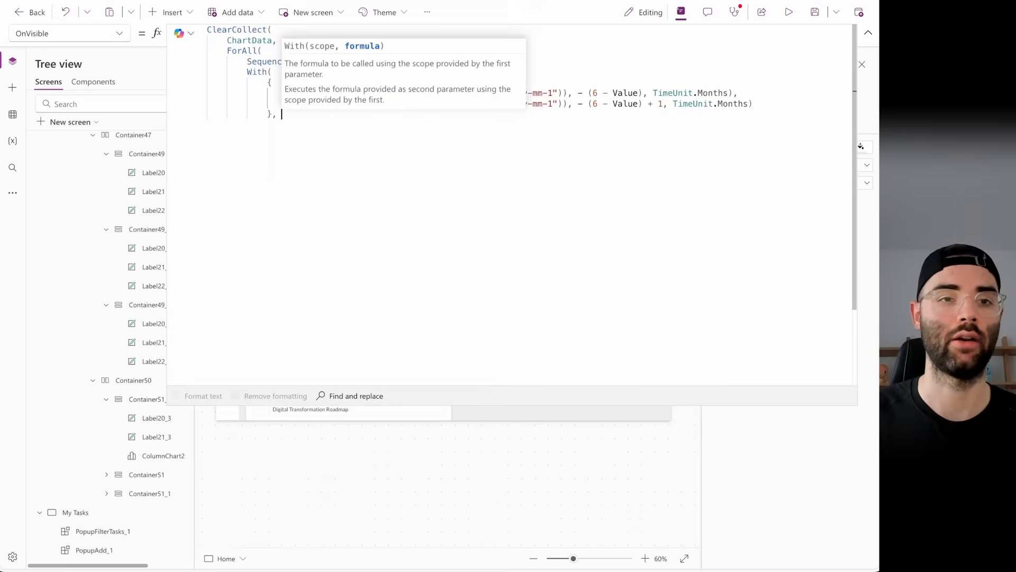
key(Return)
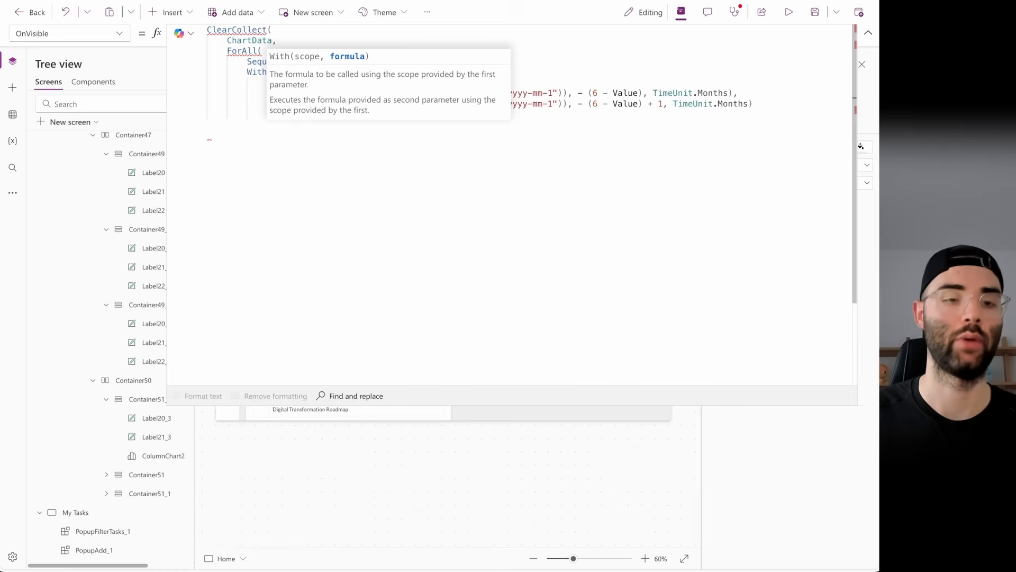
text({)
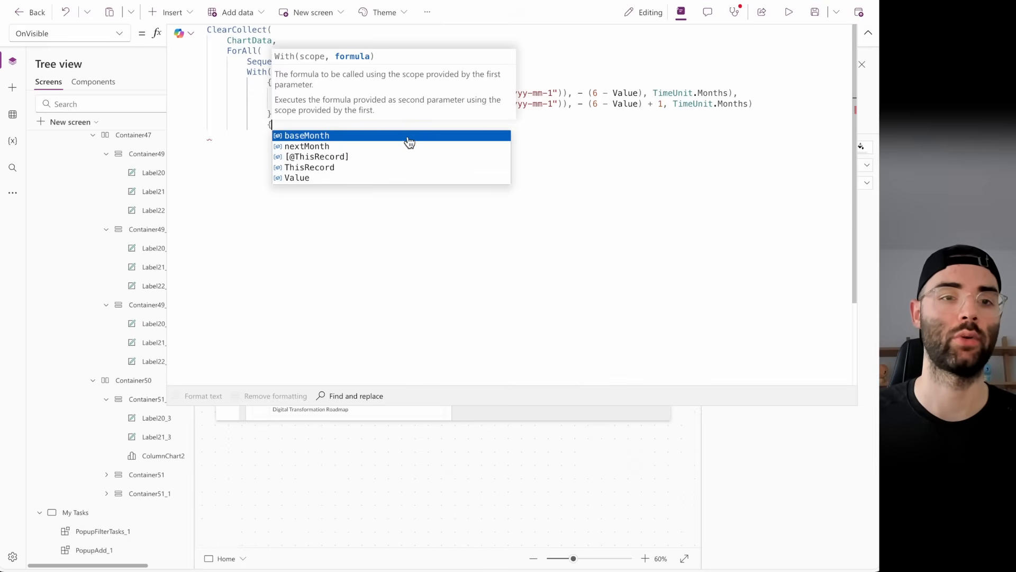
key(shift+Return)
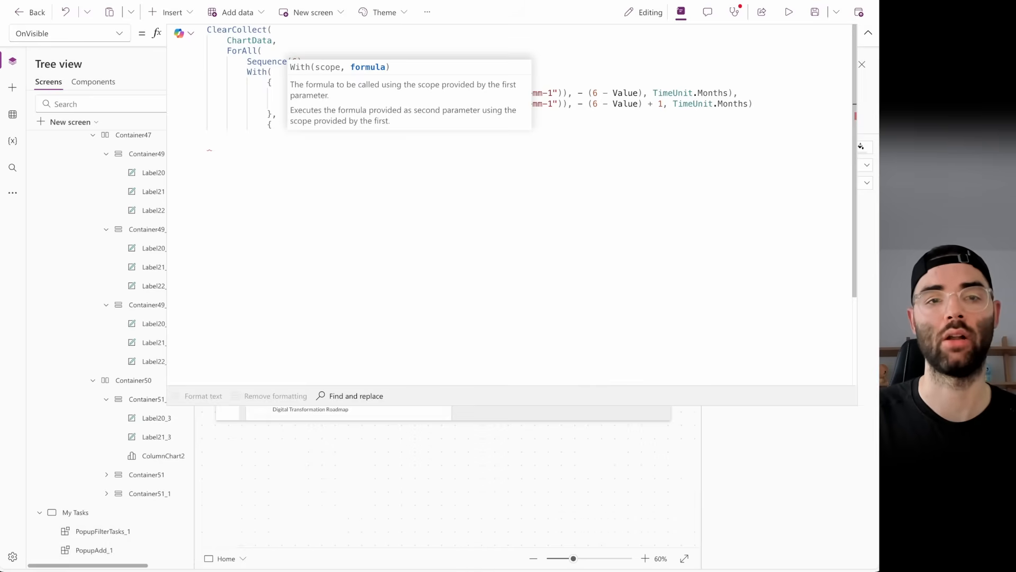
- Add a Label field to the With formula record, set to Text(baseMonth, "mmm"), followed by a comma and a new line
text(Label:)
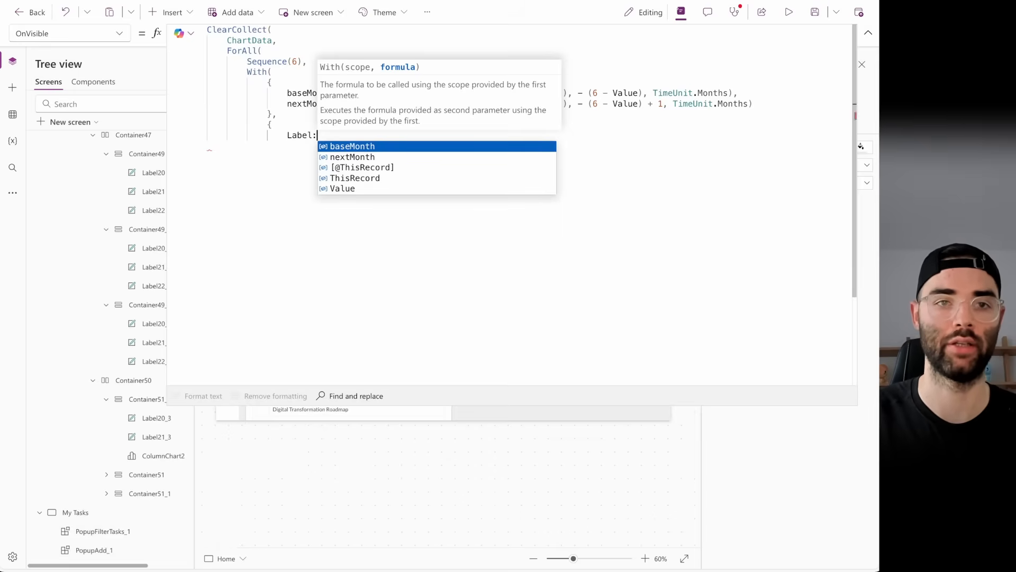
text(Text()
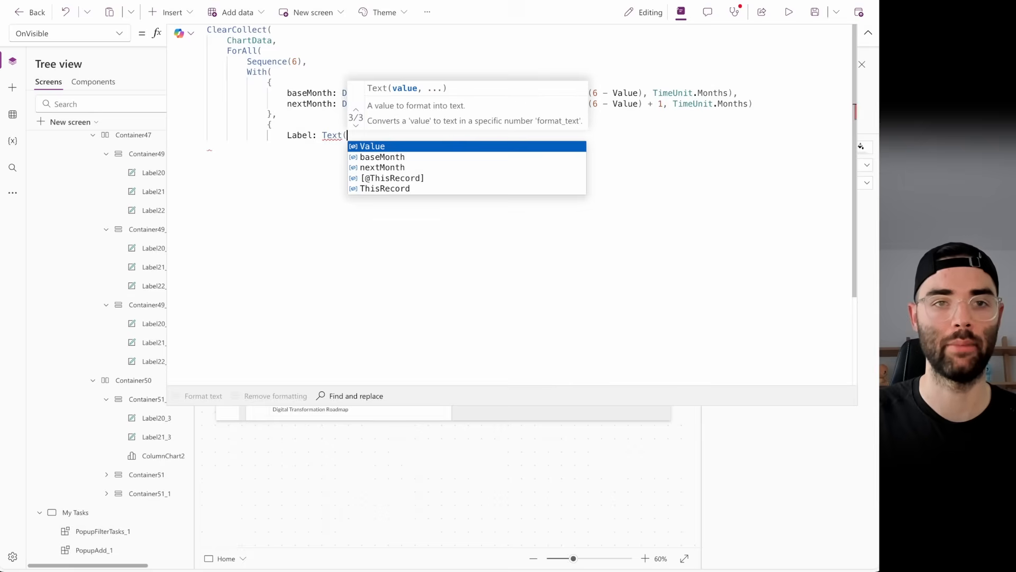
text(baseMonth)
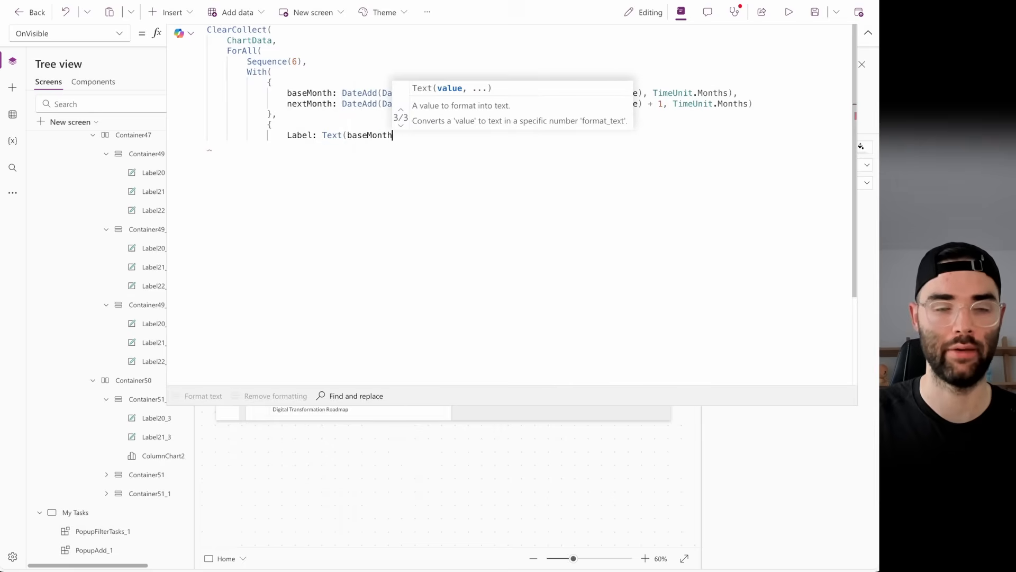
text(, )
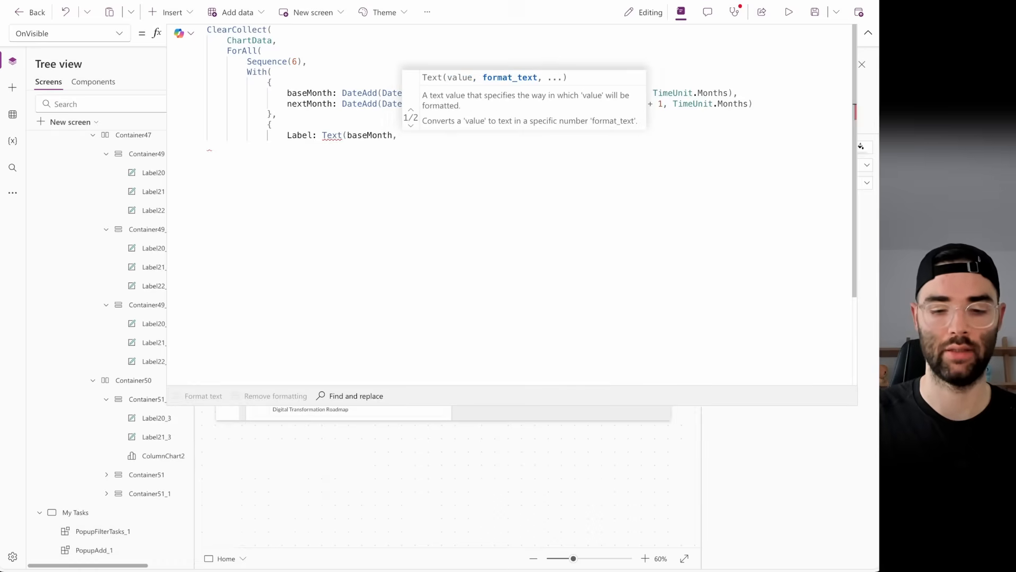
text(")
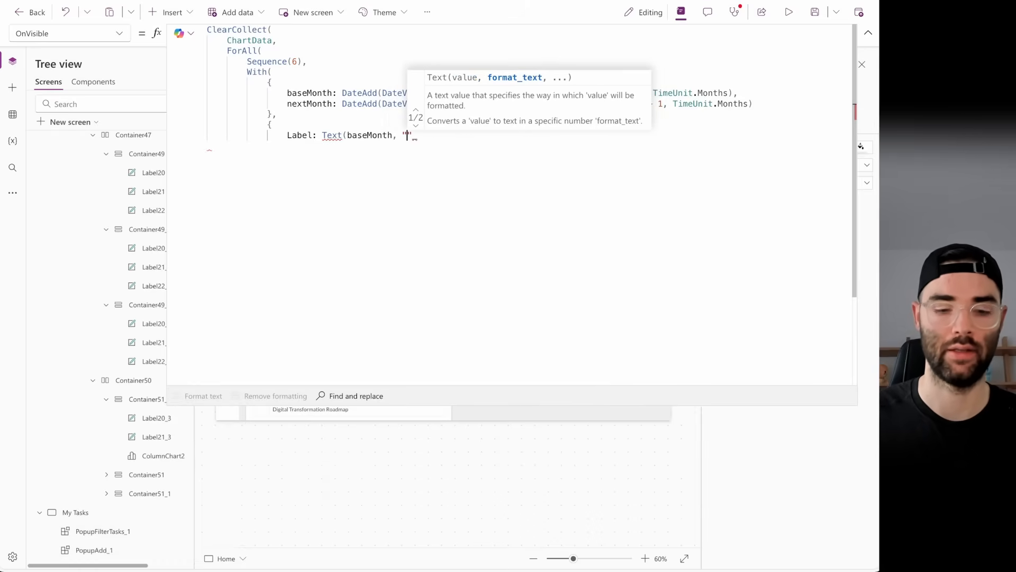
text(mmm")
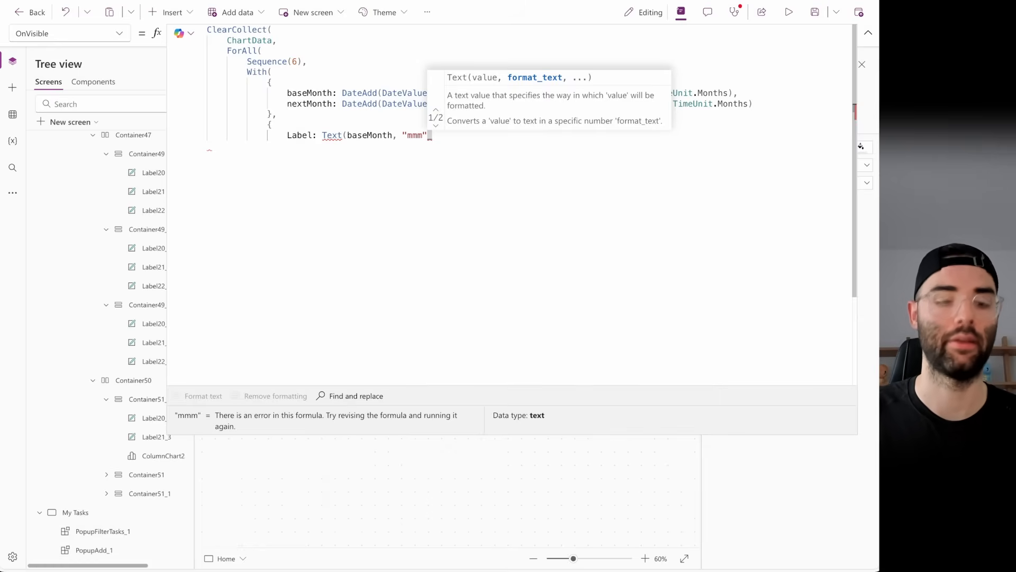
text())
key(Return)
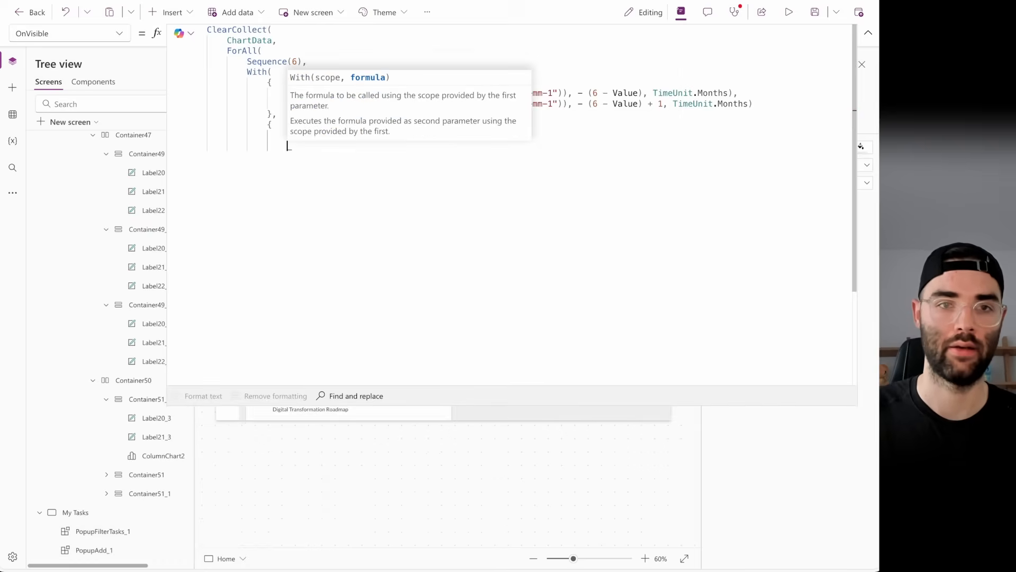
- Add a Value field to the record and open a CountRows function on the line below it
text(Valu)
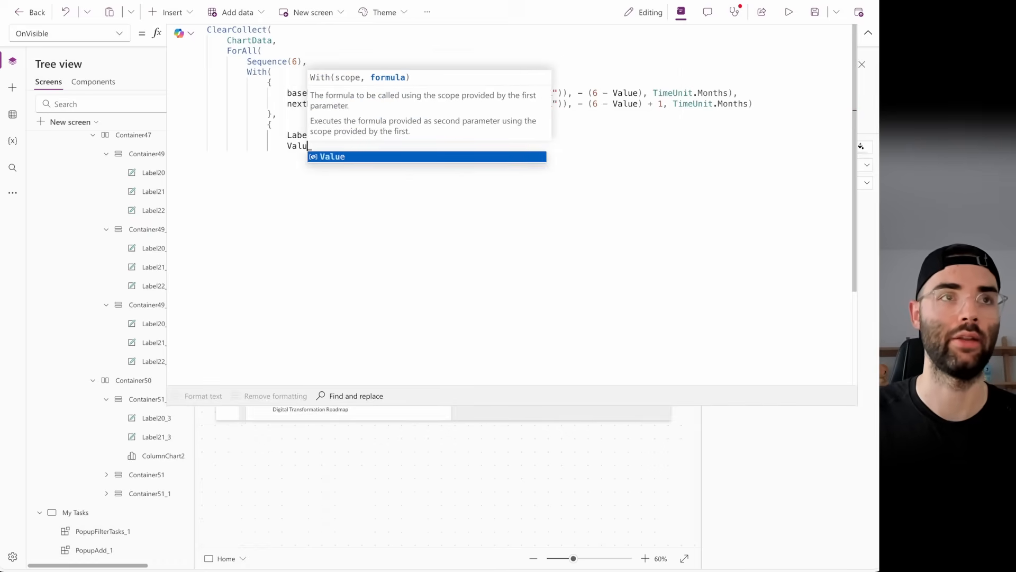
text(e:)
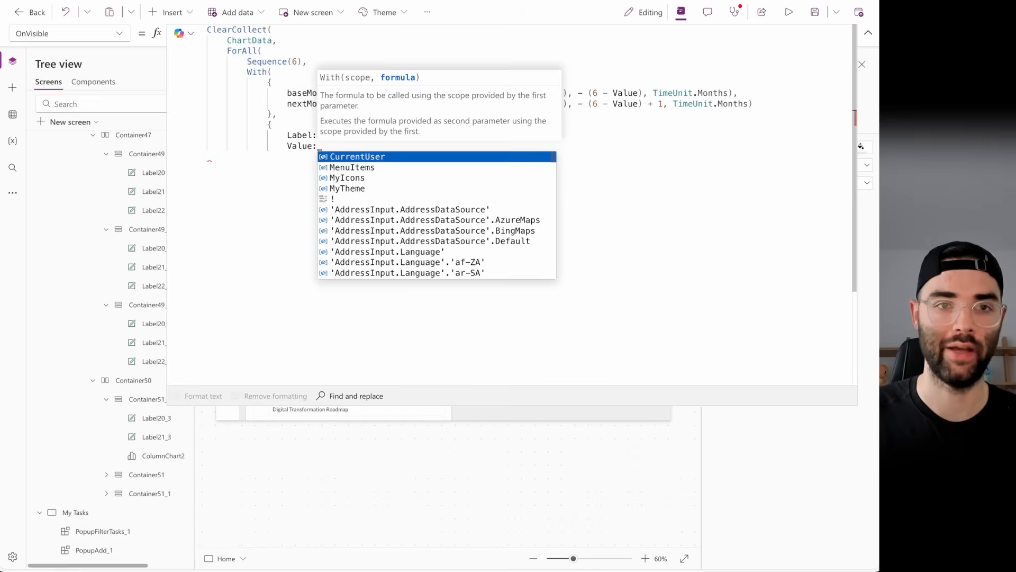
key(Escape)
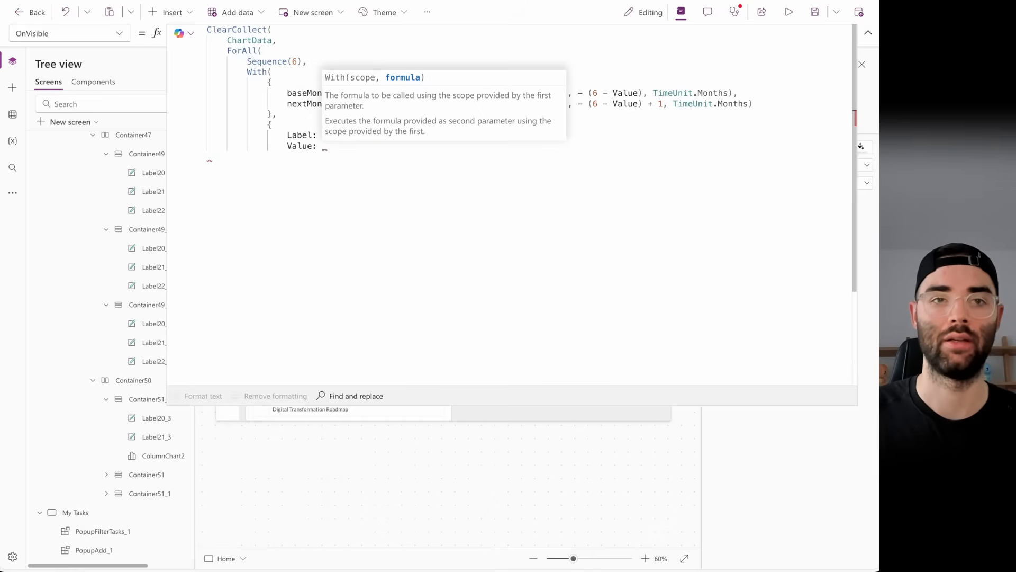
key(Return)
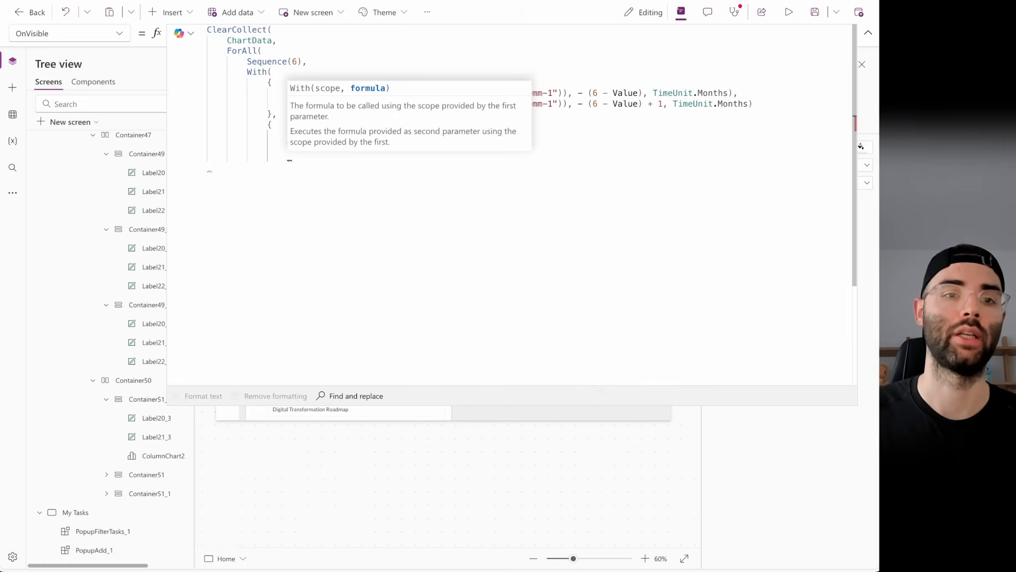
text(CountRows)
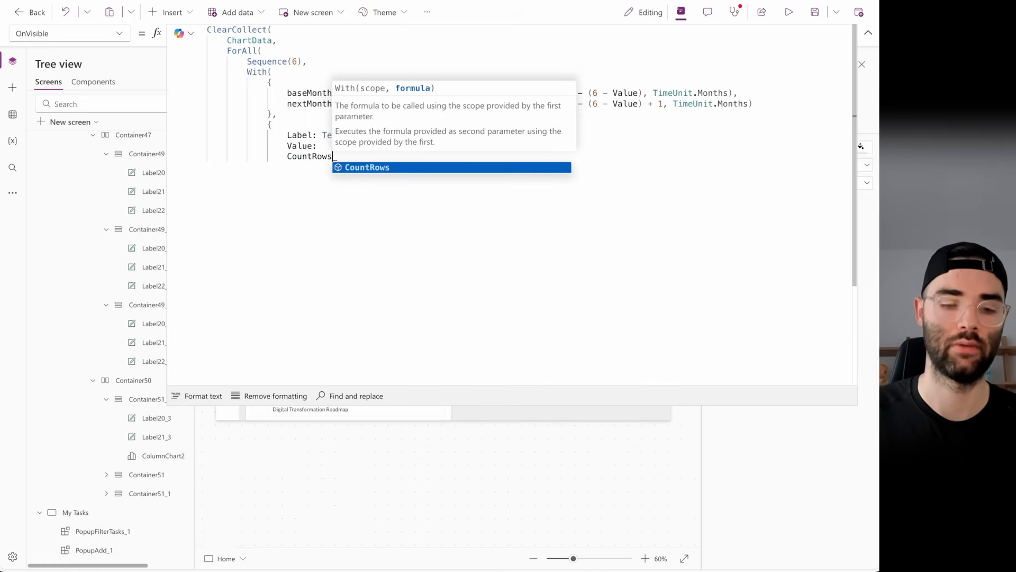
text(()
key(Return)
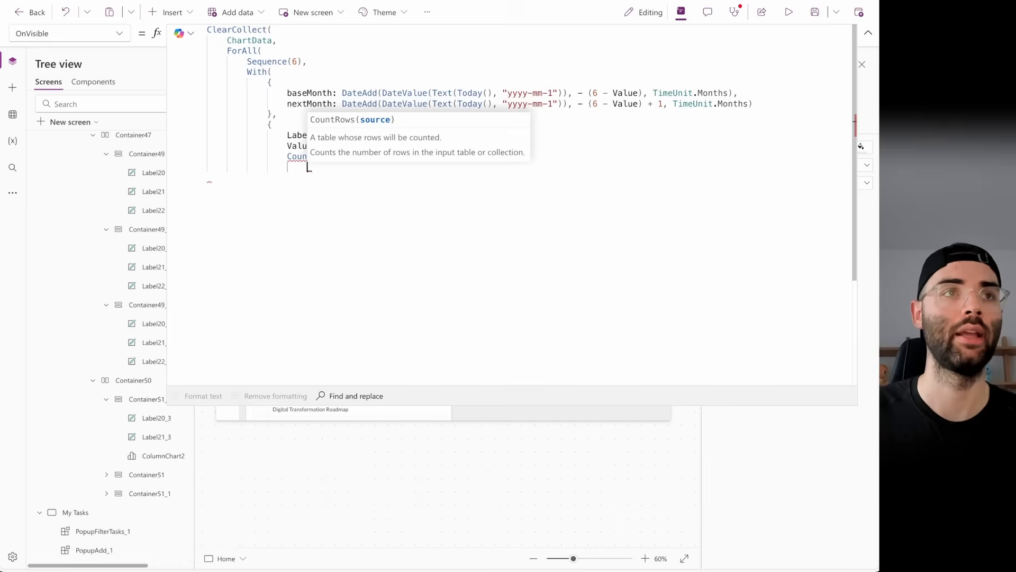
- Open a Filter function inside CountRows with Tasks as its source table
text(Filter()
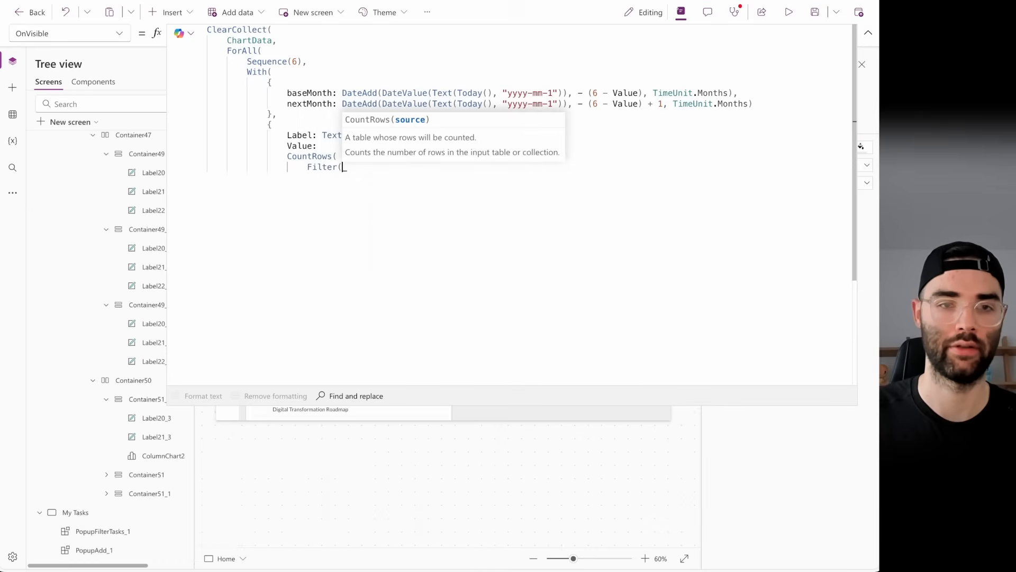
key(Return)
text(Tasks,)
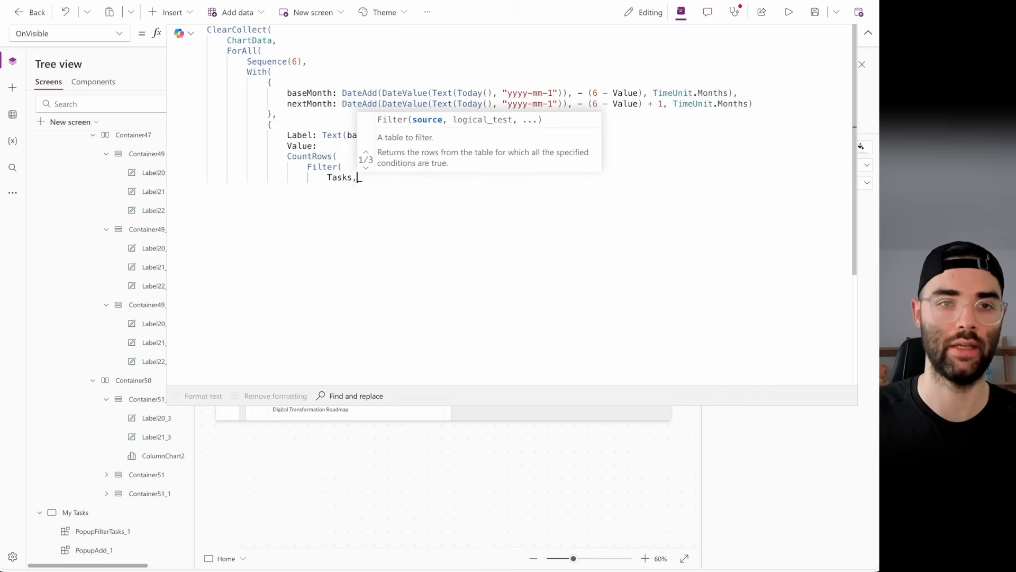
key(Return)
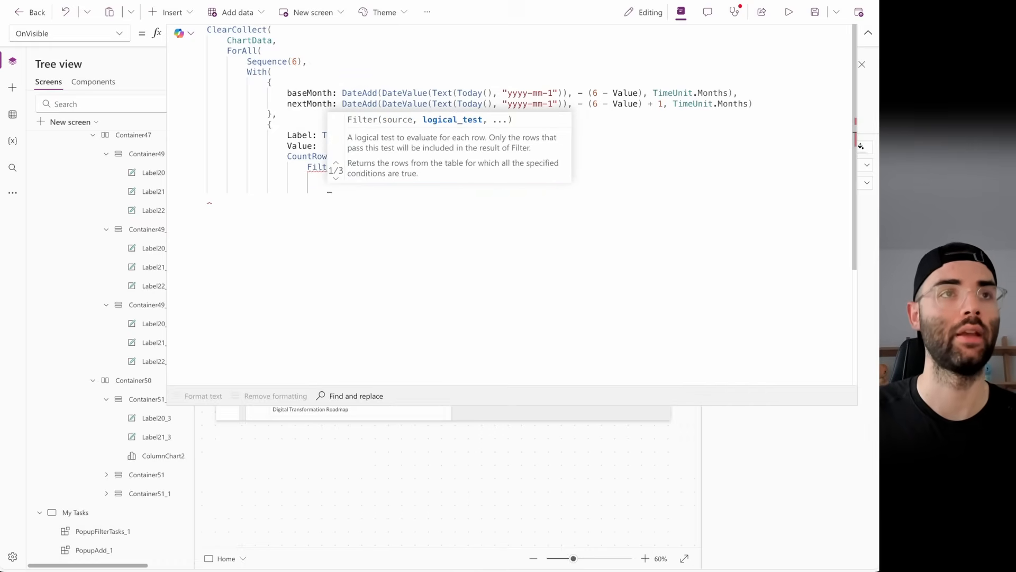
- Add the first Filter condition Assignee.Email = CurrentUser.mail, followed by a comma
text(Ass)
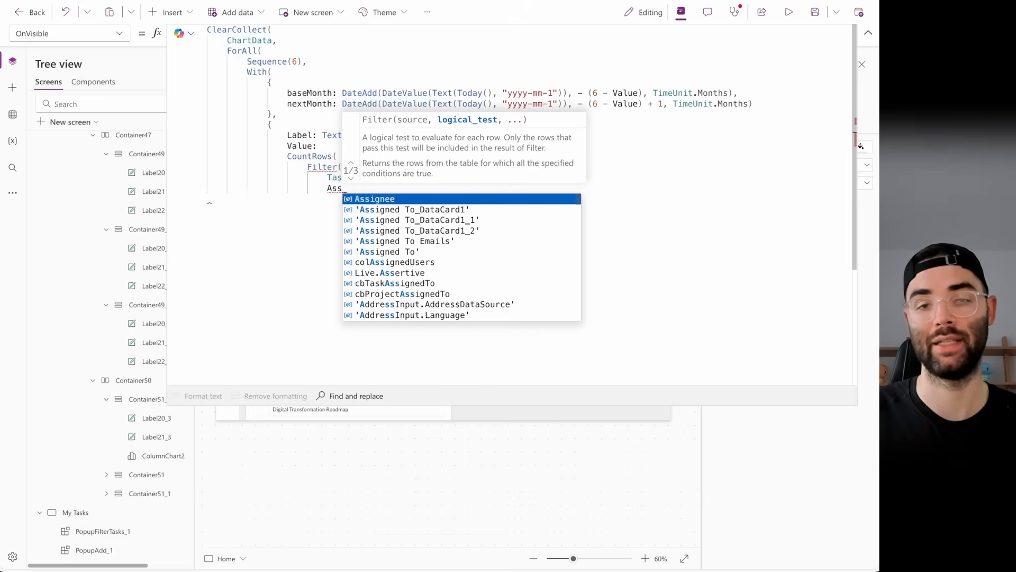
key(Down)
key(Down)
key(Down)
key(Down)
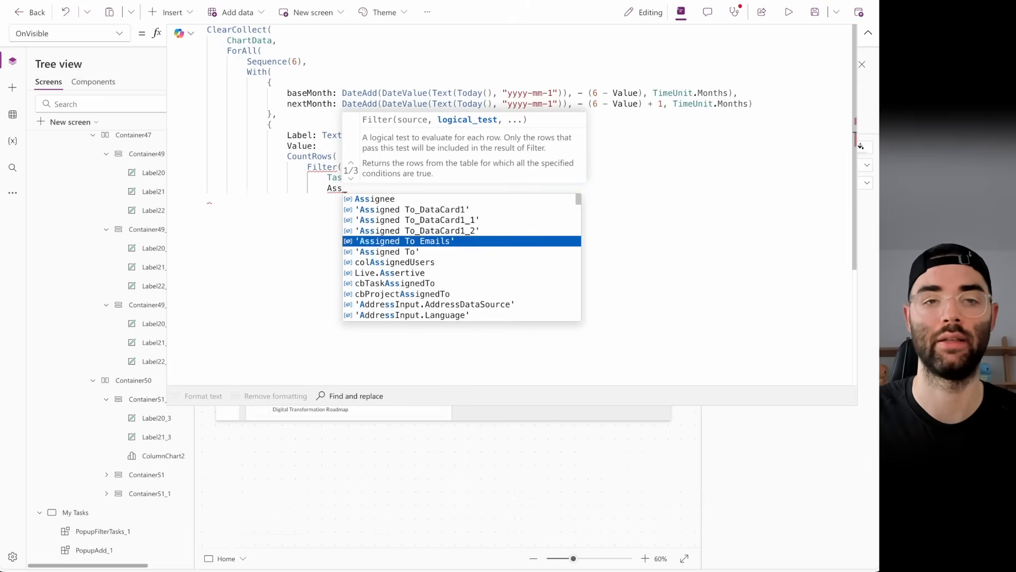
key(Up)
key(Up)
key(Up)
key(Up)
key(Tab)
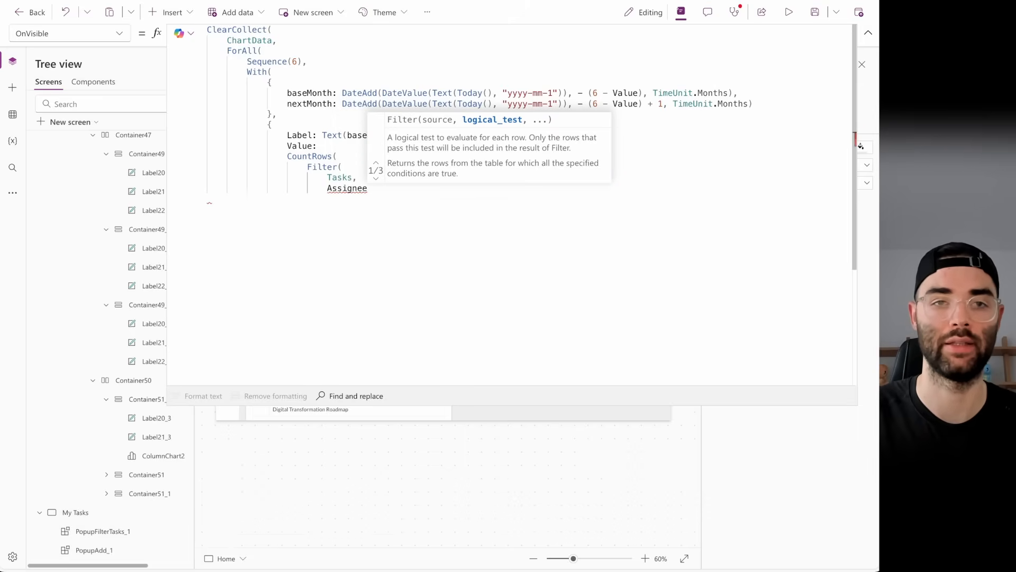
text(.E)
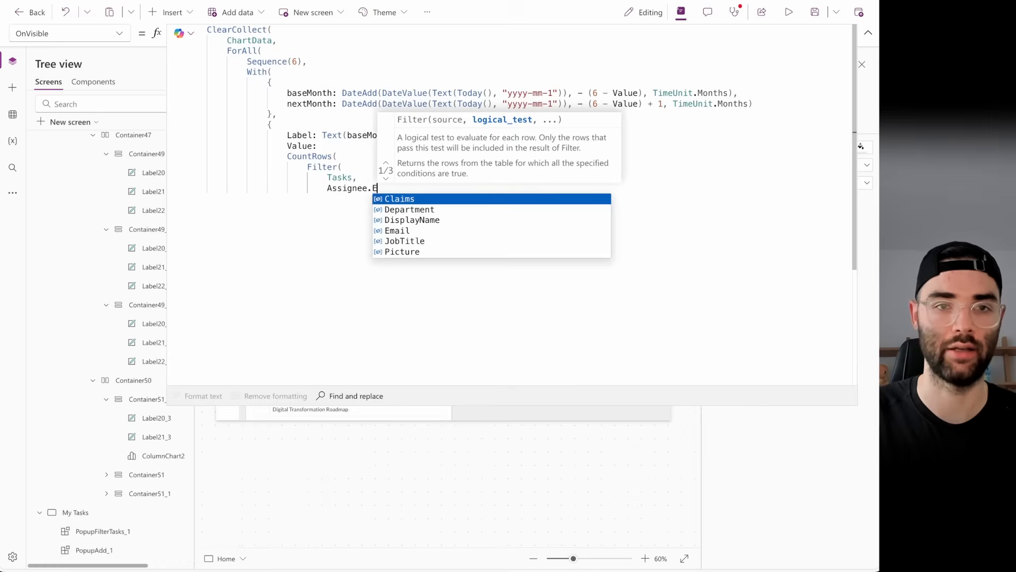
text(mail = Curr)
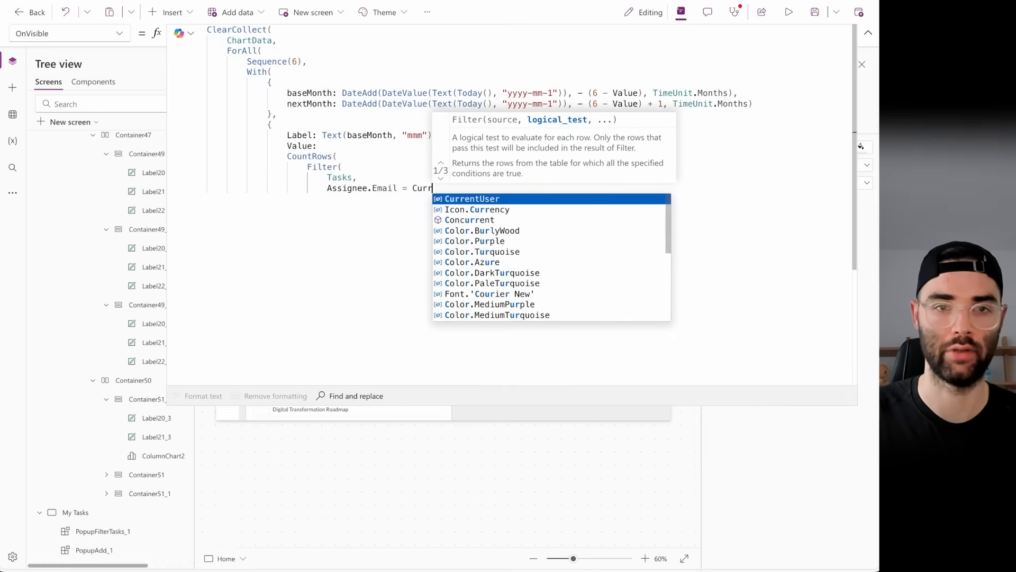
text(entUser.ma)
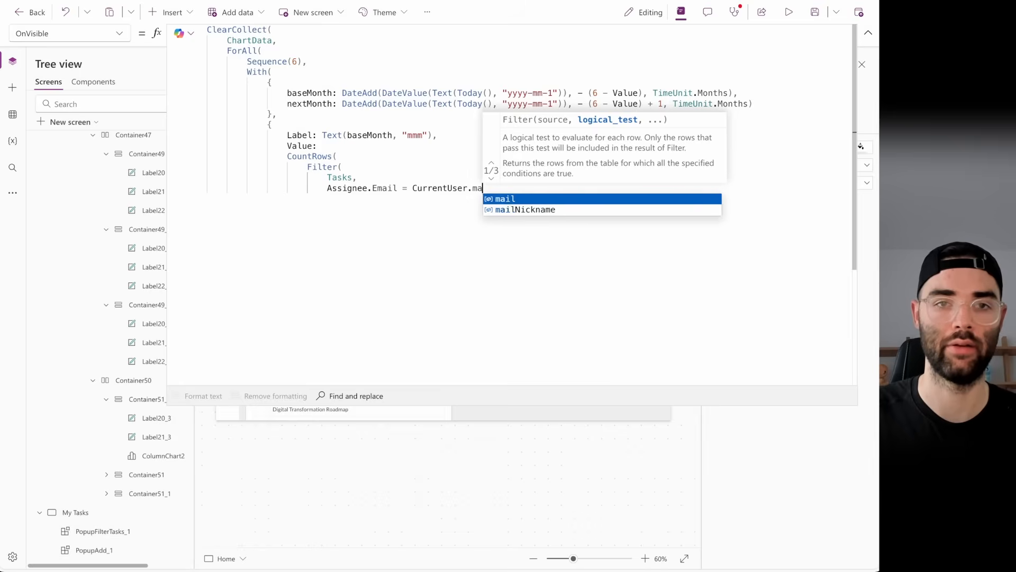
text(il,)
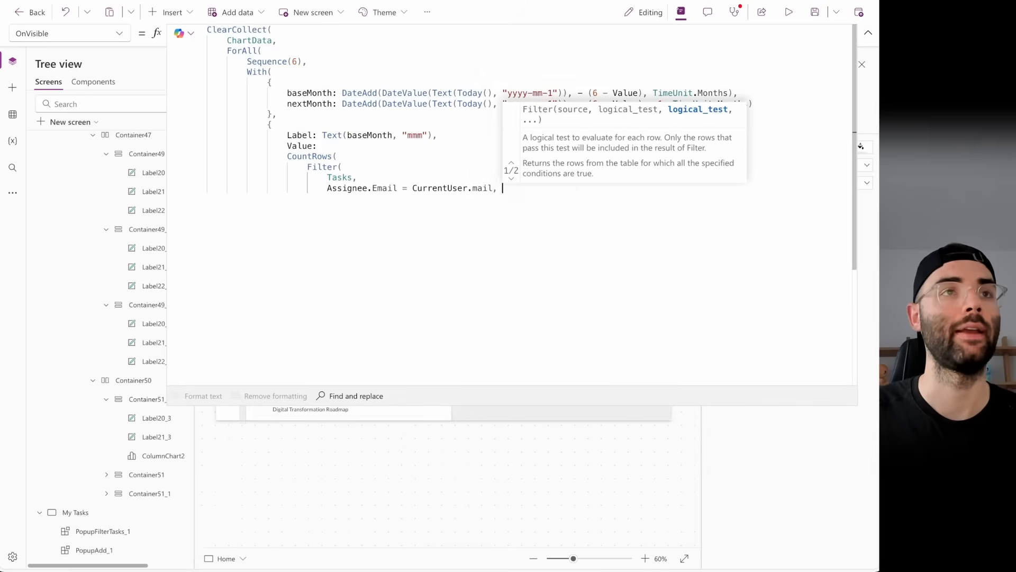
- Add the Filter condition 'Completed On' >= baseMonth on a new line, followed by a comma
key(Return)
text('Completed On')
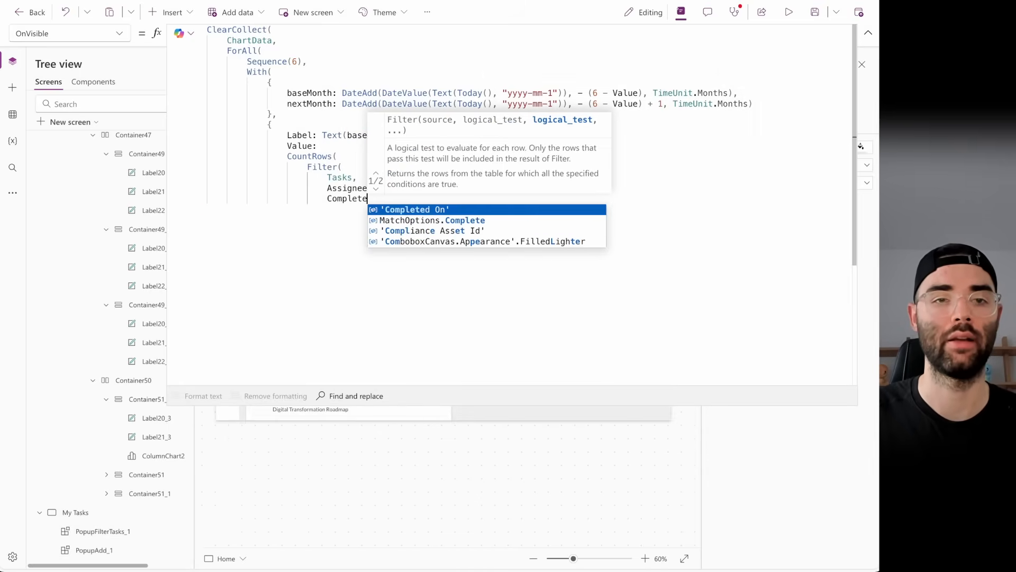
key(Tab)
text(>)
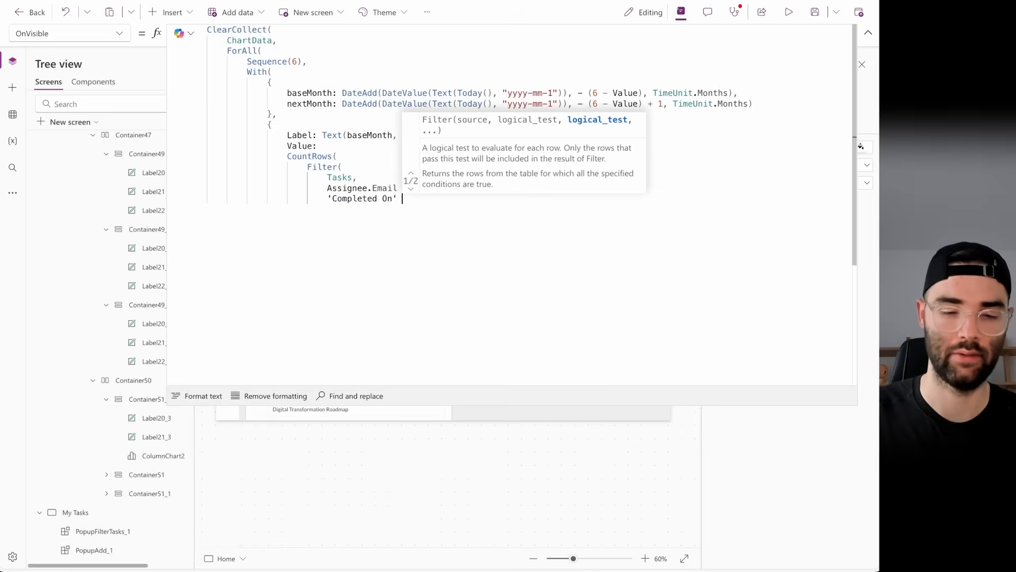
text(= )
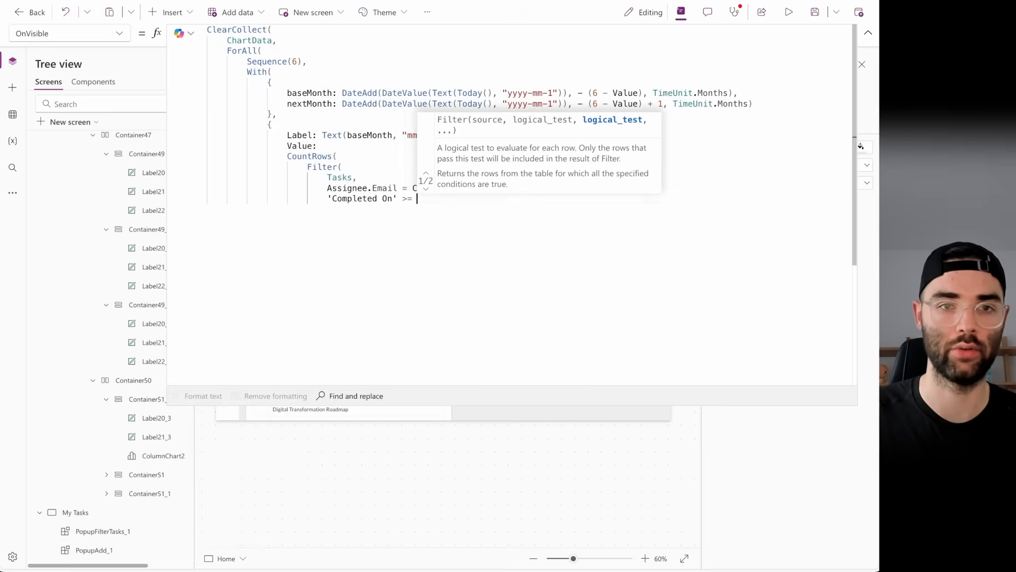
text(baseMonth)
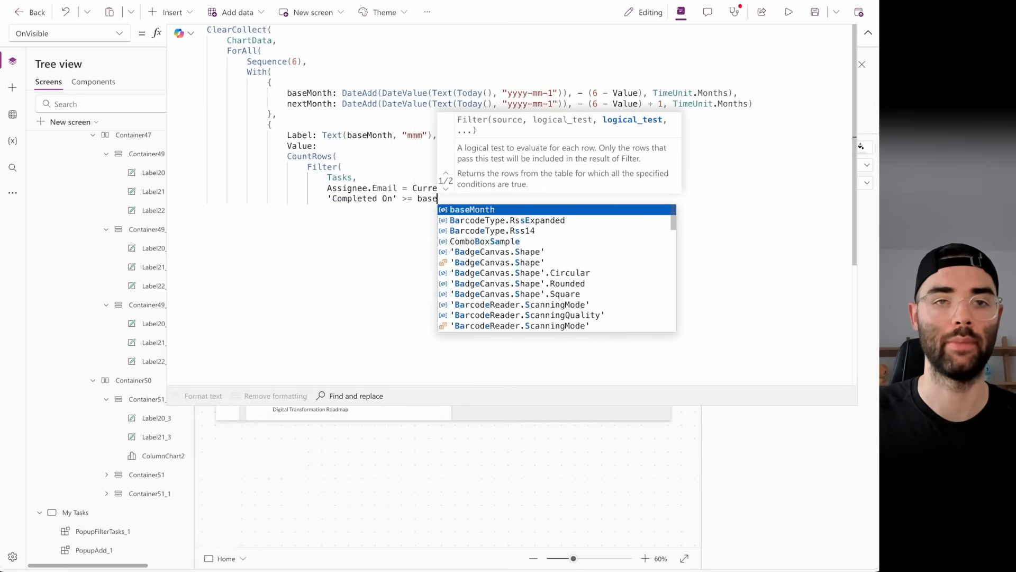
key(Tab)
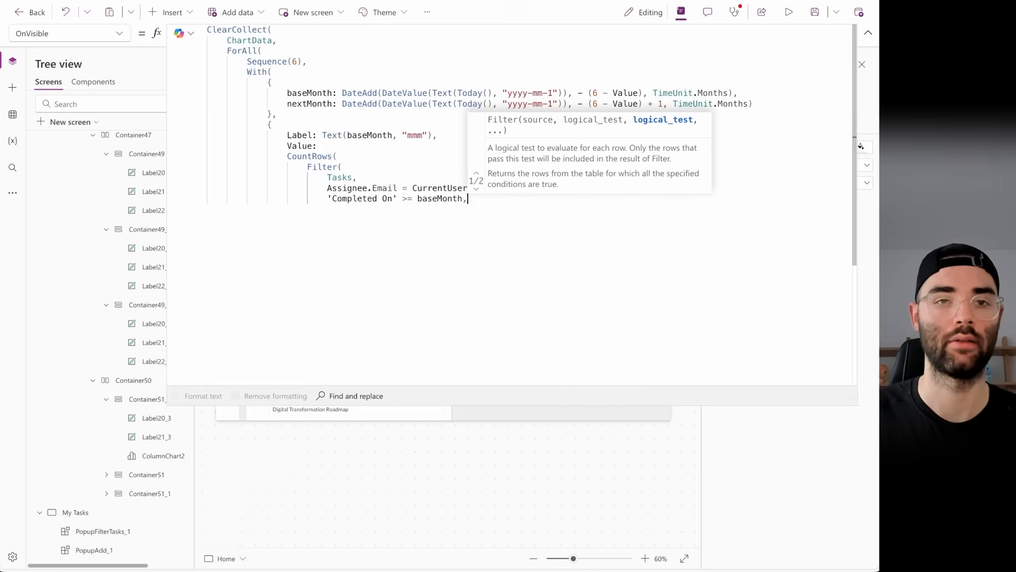
text(,)
- Add the last Filter condition 'Completed On' < nextMonth on its own line
key(Return)
text(completed)
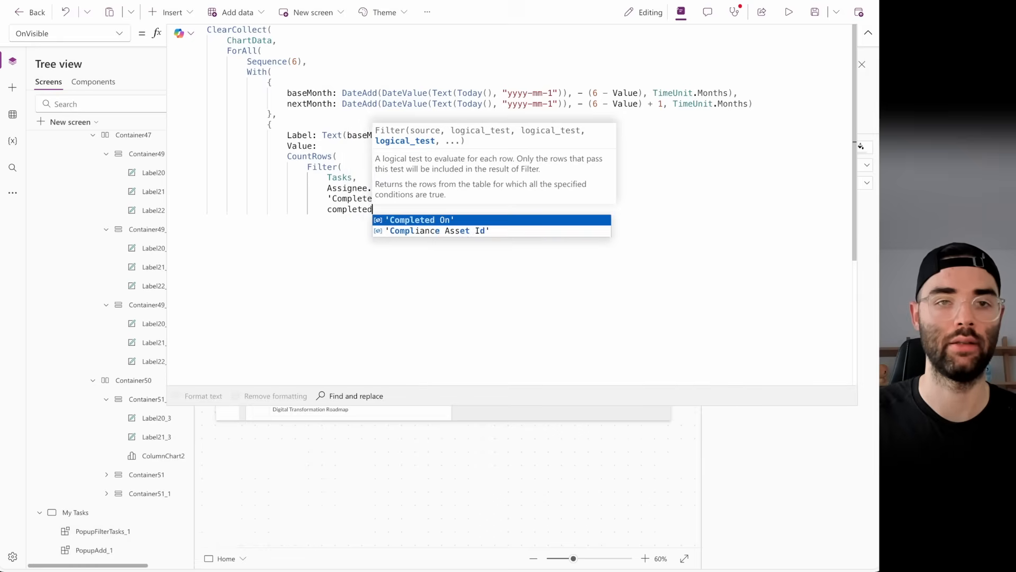
key(Tab)
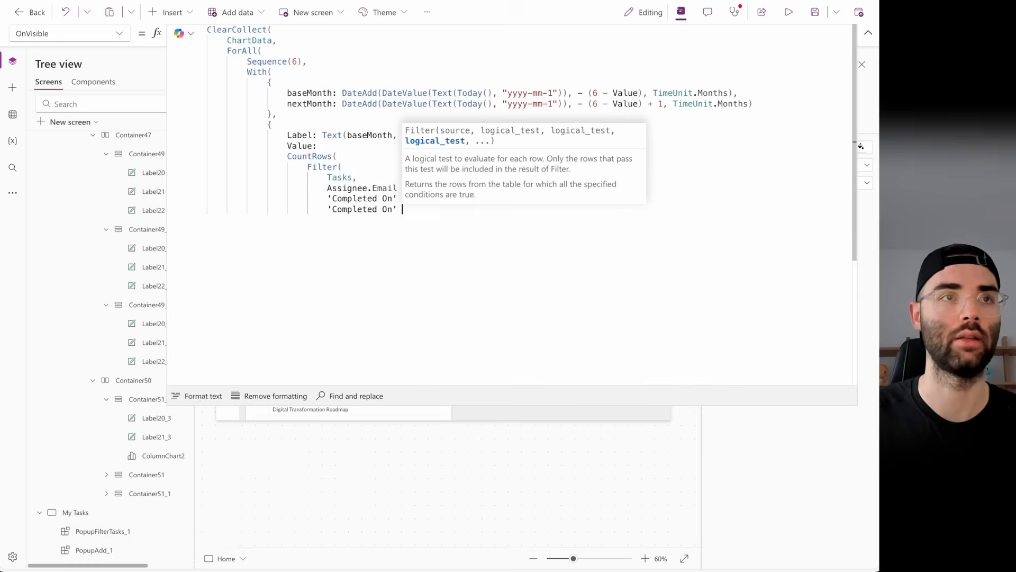
text(< next)
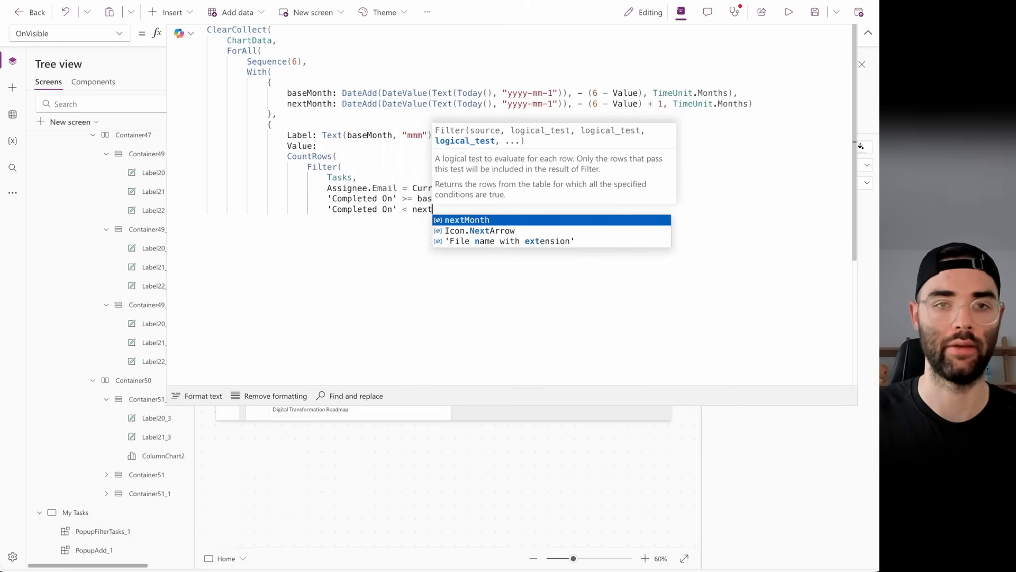
key(Tab)
- Close the Filter and CountRows functions and the With formula record, each on its own line
key(Return)
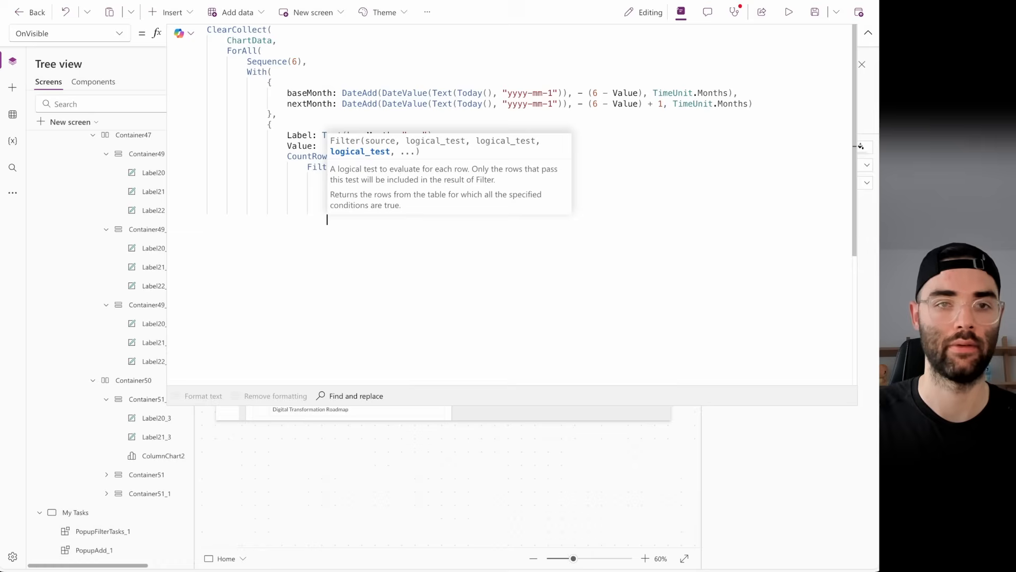
text())
key(Return)
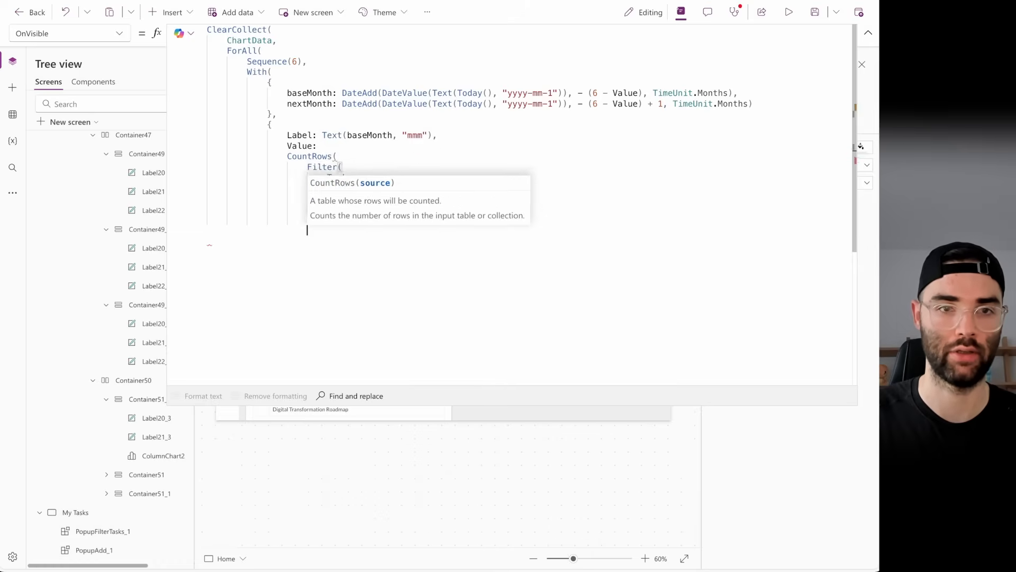
text())
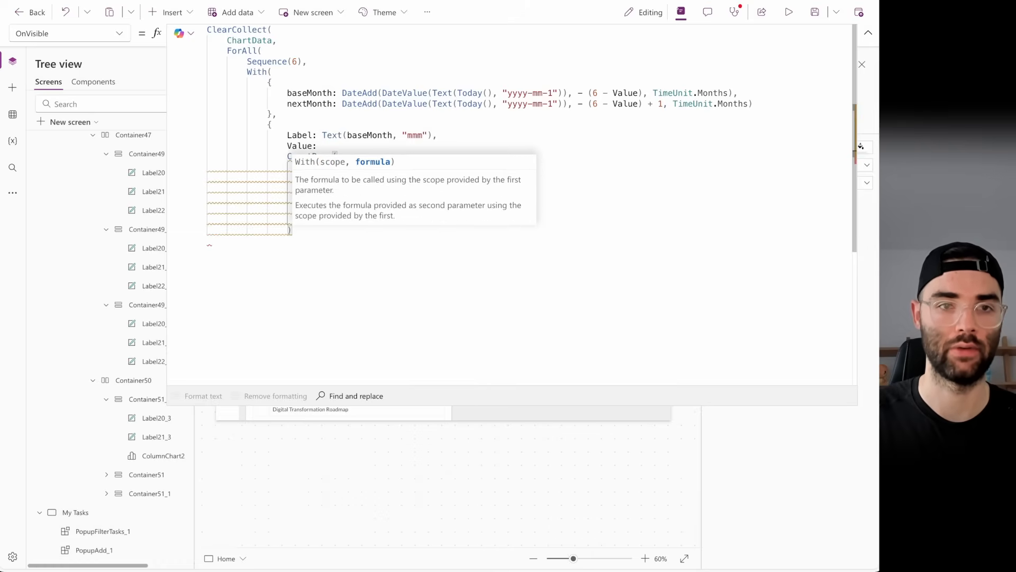
key(Return)
text(})
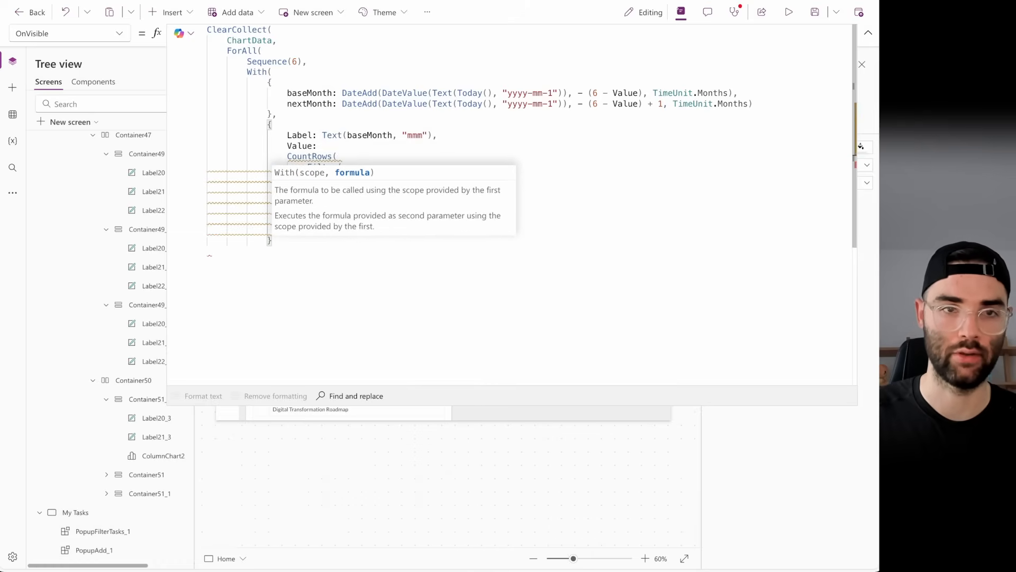
- Close the With, ForAll and ClearCollect functions on separate lines, end the formula with a semicolon, and collapse the formula editor
key(Return)
text())
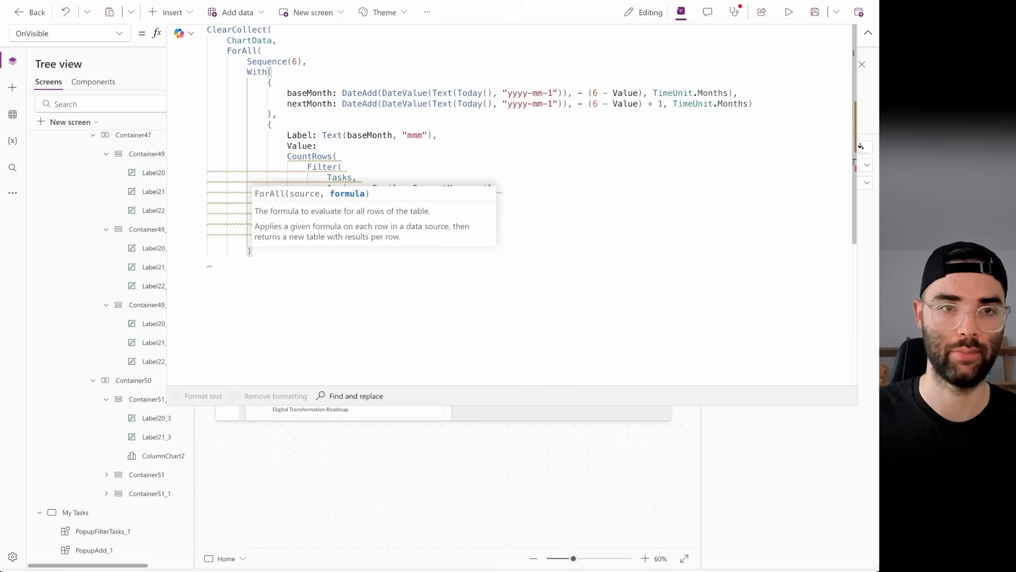
key(Return)
text())
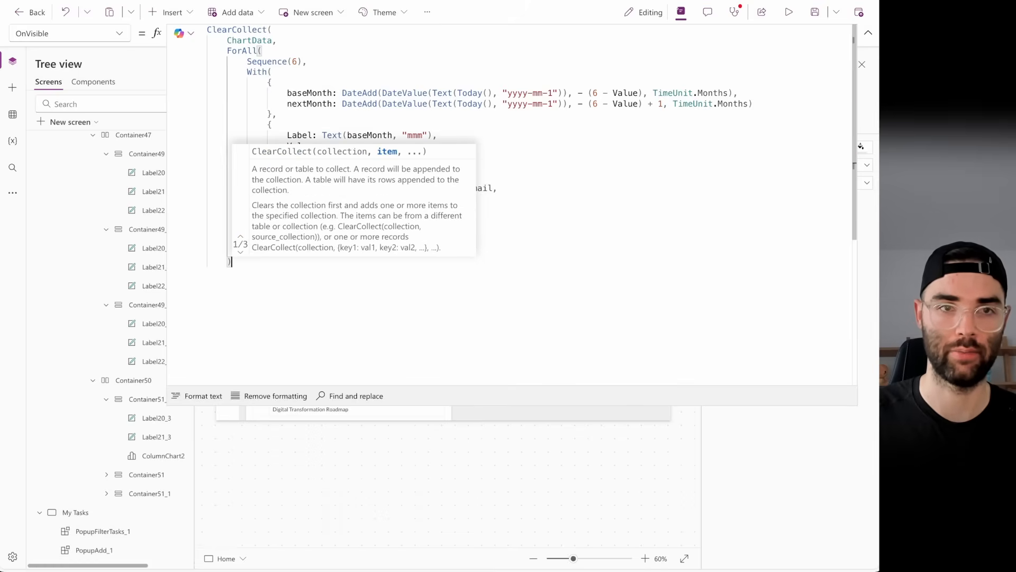
key(Return)
text())
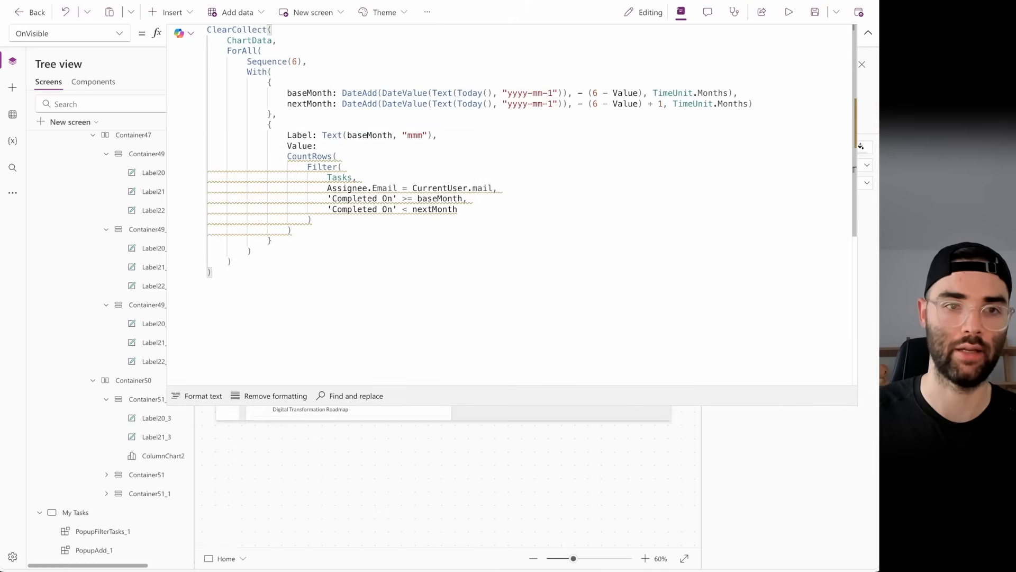
text(;)
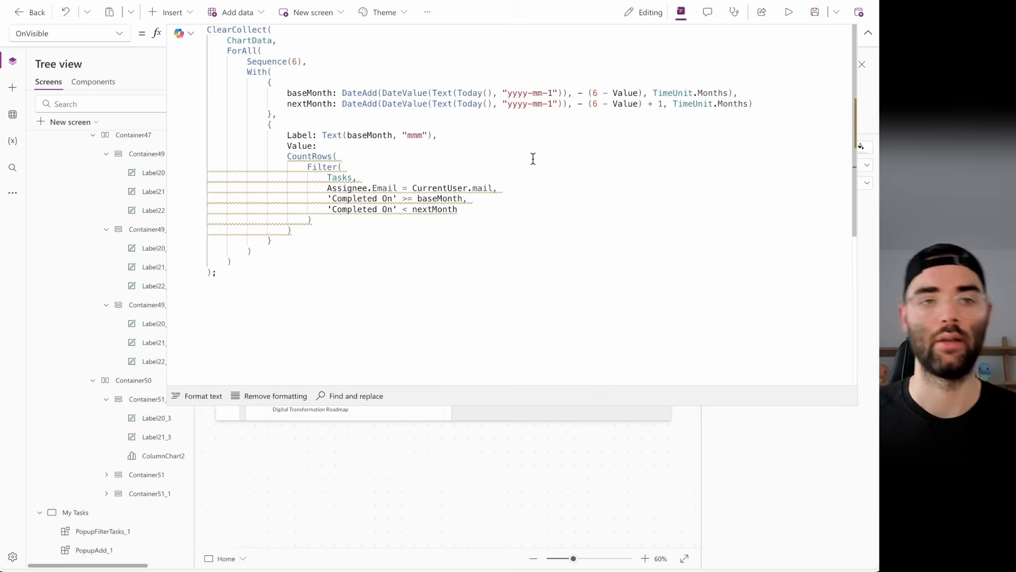
click(868, 35)
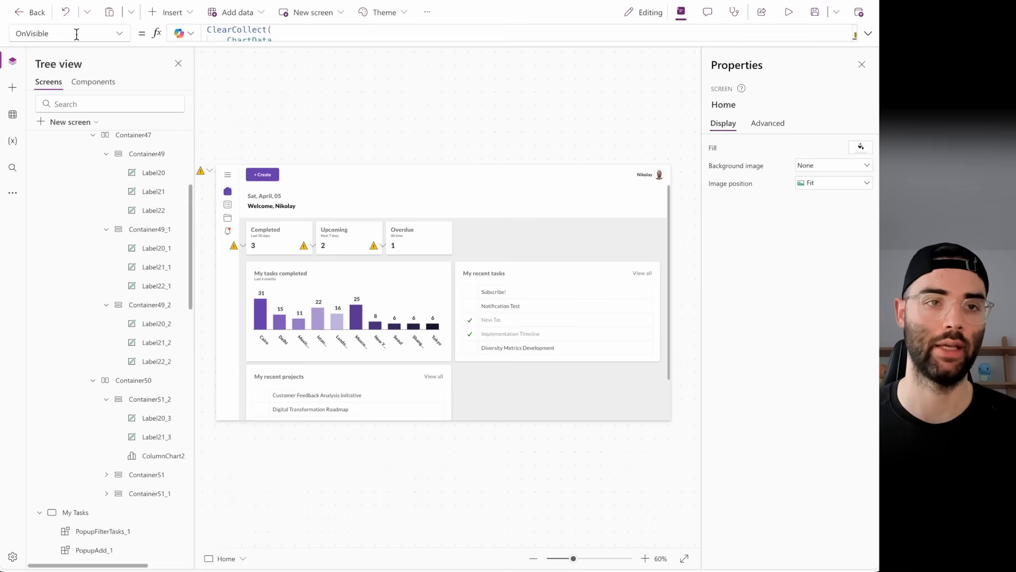
- Run Home's OnVisible by navigating to My Tasks and back, then inspect the rows of the ChartData collection
alt+click(226, 211)
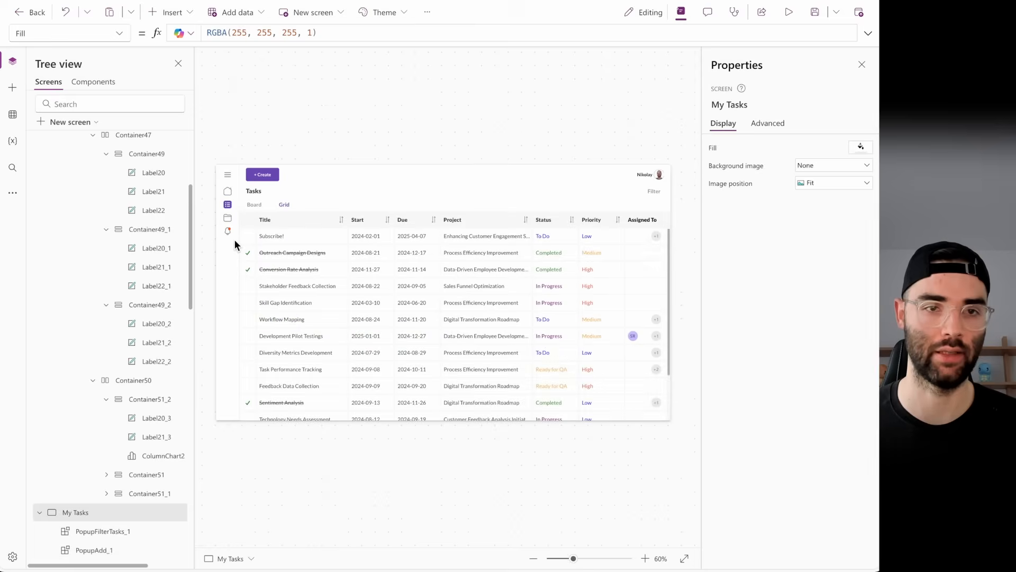
alt+click(227, 191)
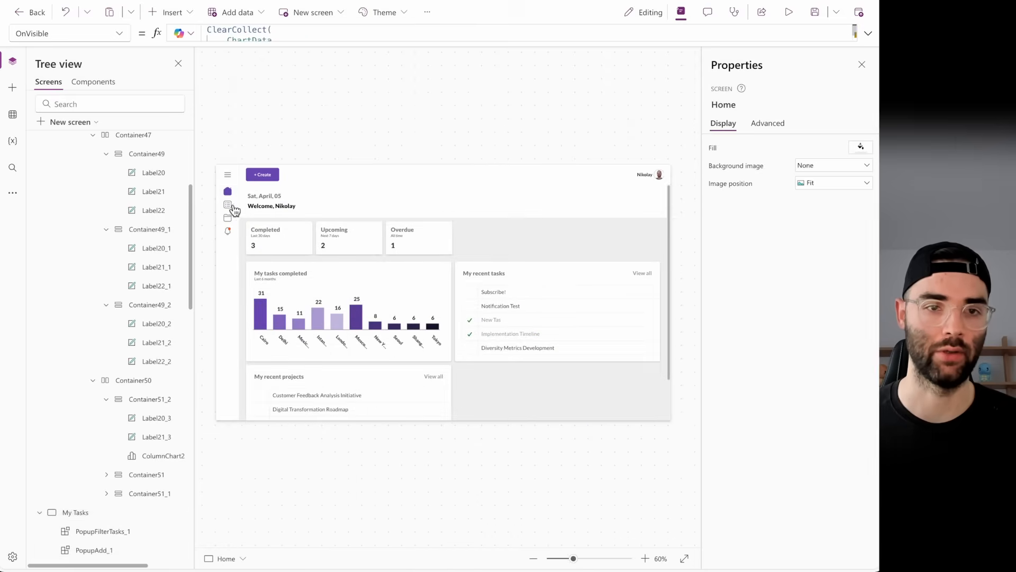
click(14, 117)
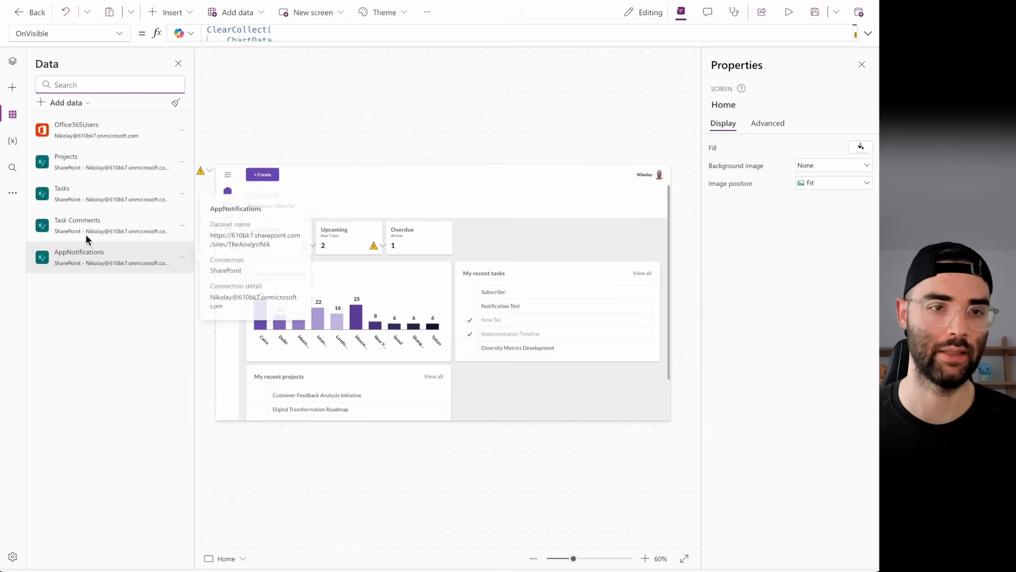
click(12, 141)
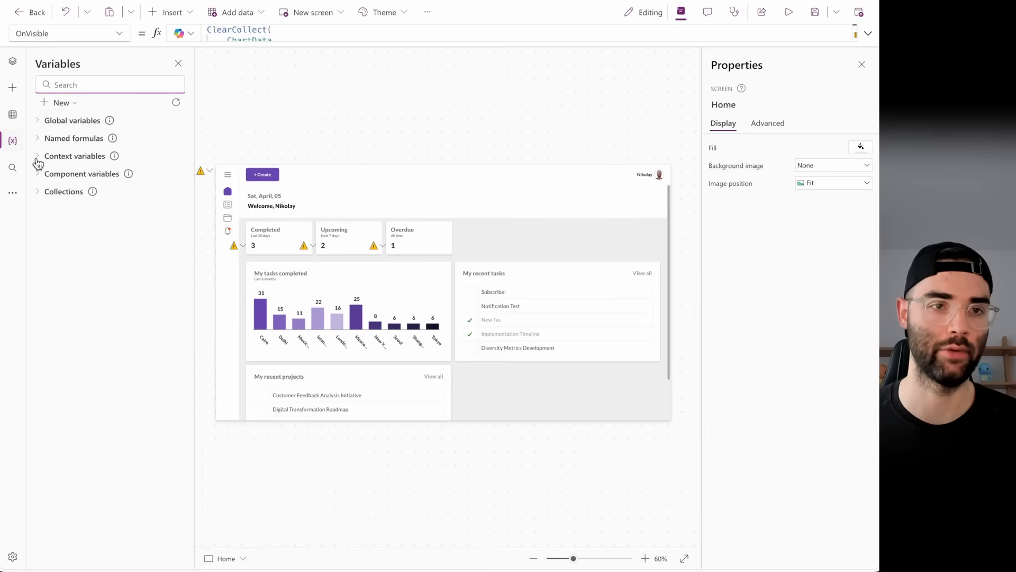
click(43, 194)
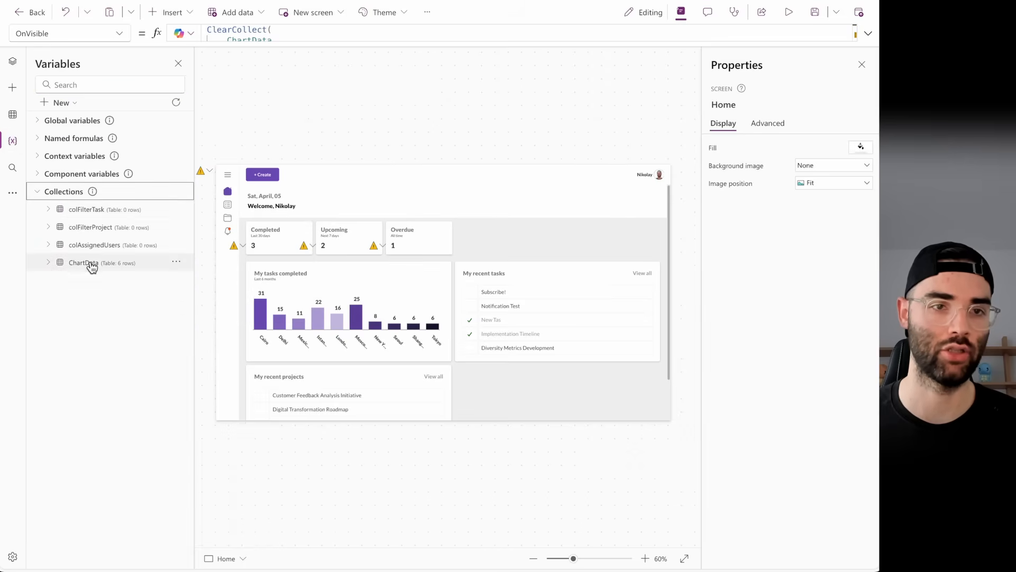
click(178, 265)
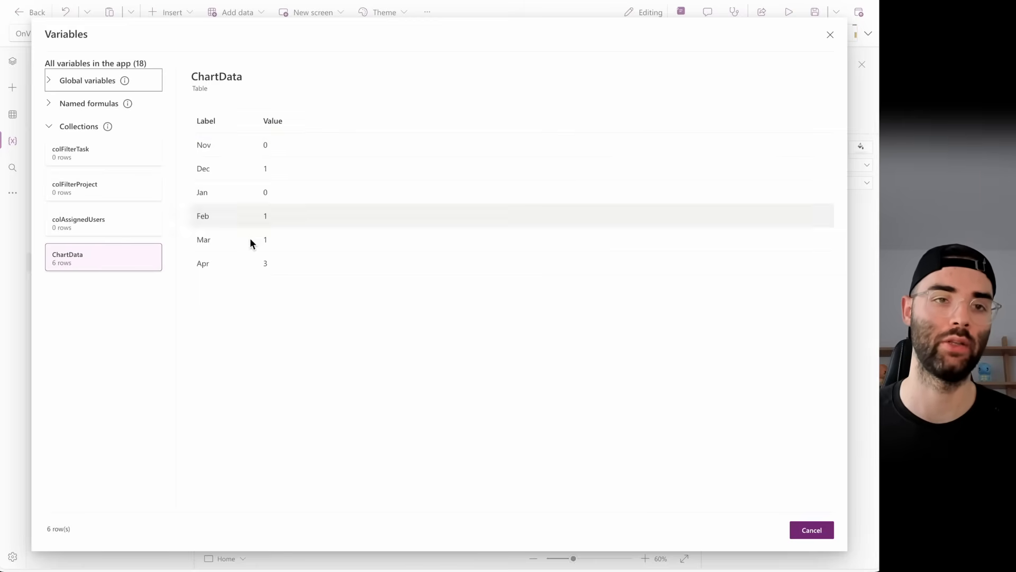
click(814, 533)
- Set the Items property of the column chart in the "My tasks completed" card to ChartData
click(299, 317)
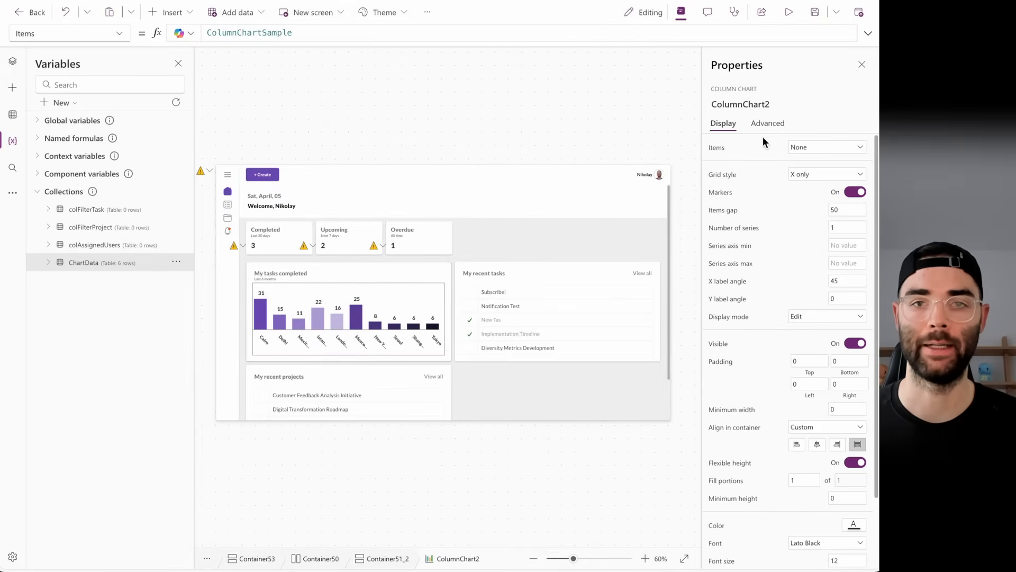
click(768, 124)
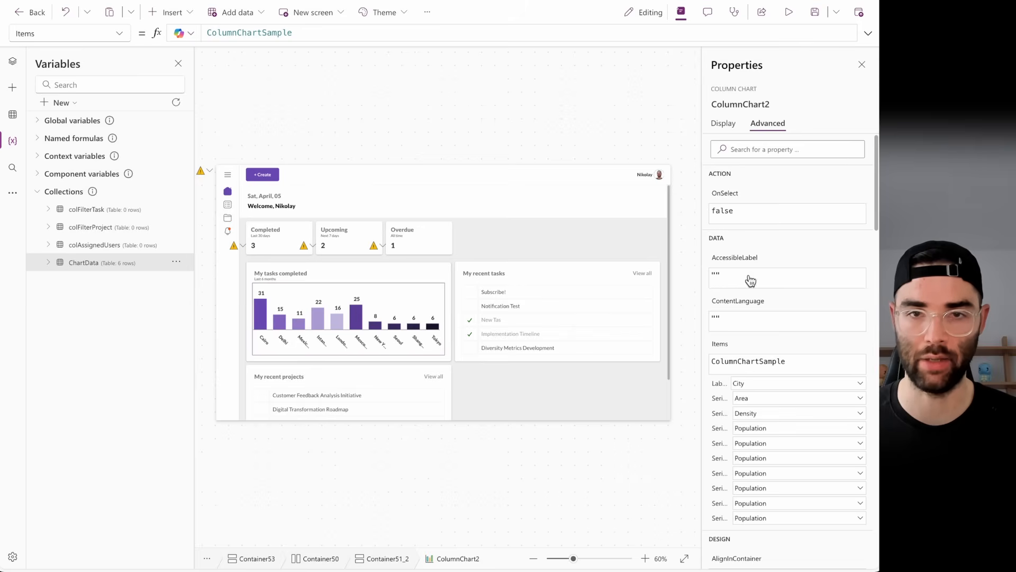
click(787, 362)
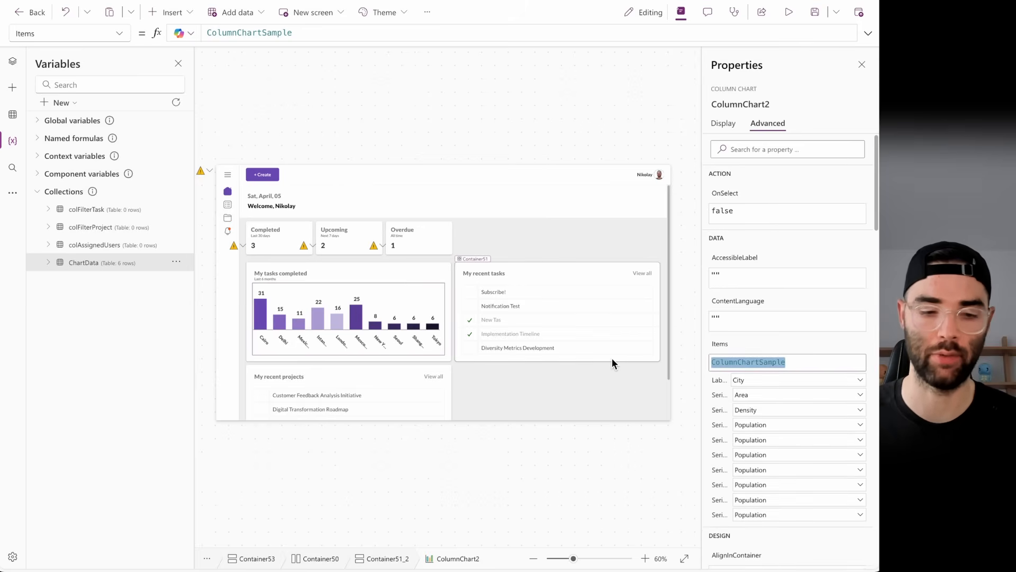
text(ChartData)
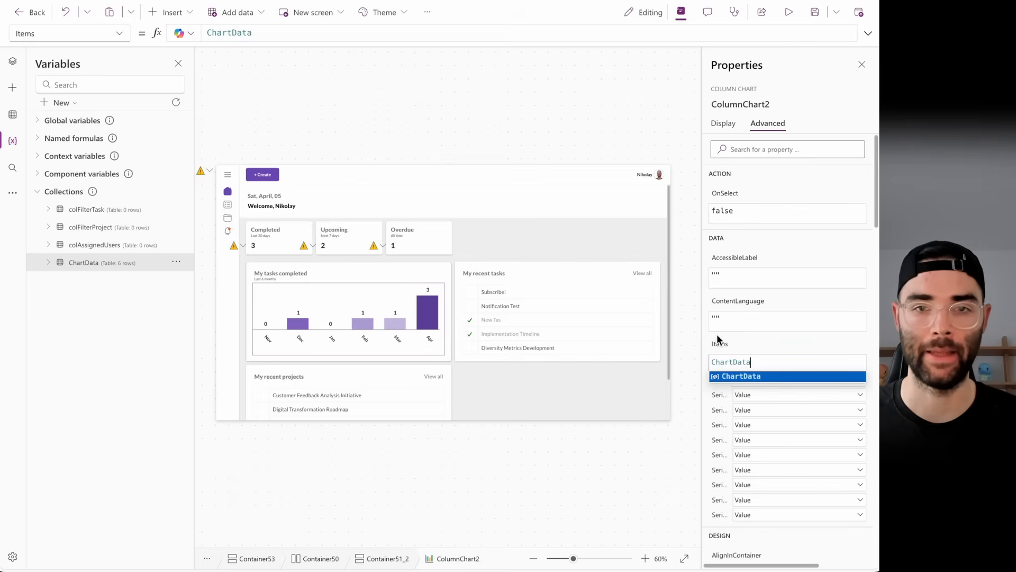
click(739, 340)
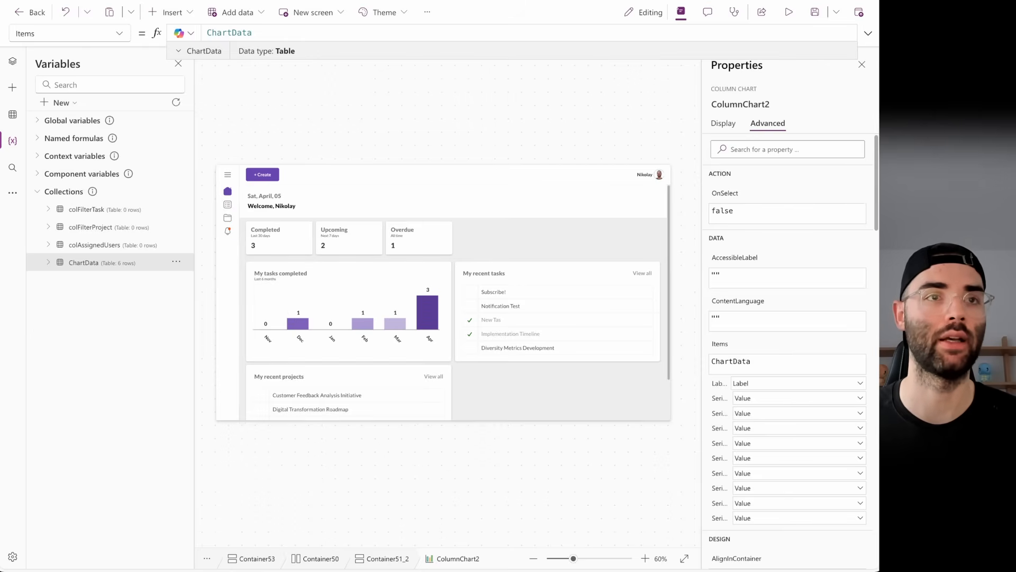
key(alt+Tab)
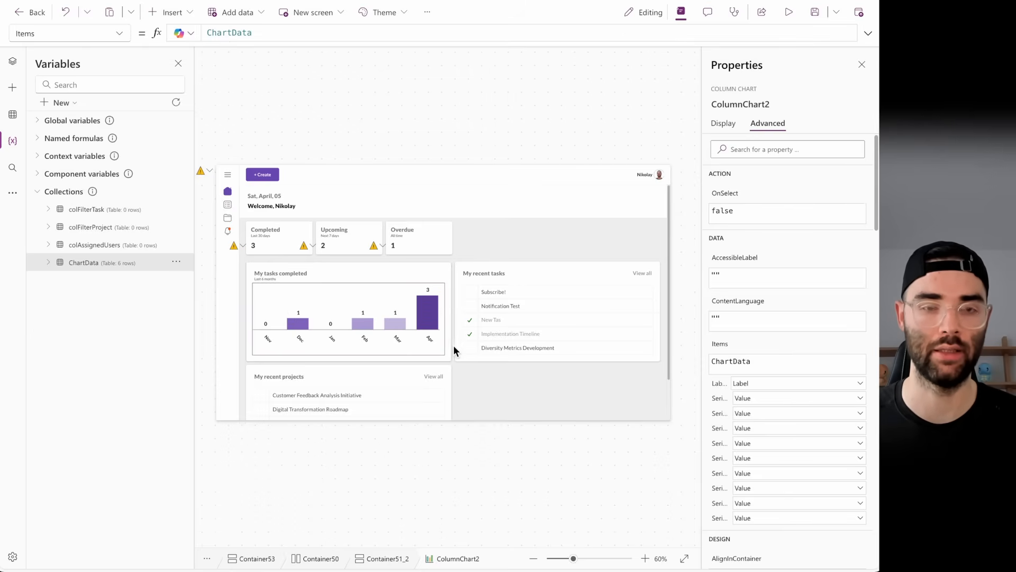
- Move the "My tasks completed" card behind the recent tasks and recent projects cards, making it last in its row container
click(341, 346)
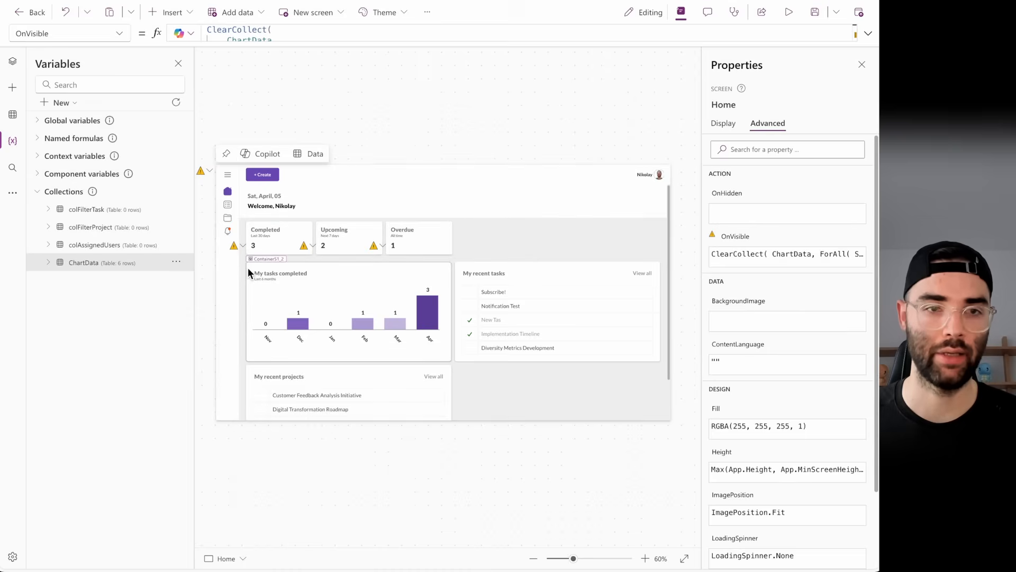
click(250, 270)
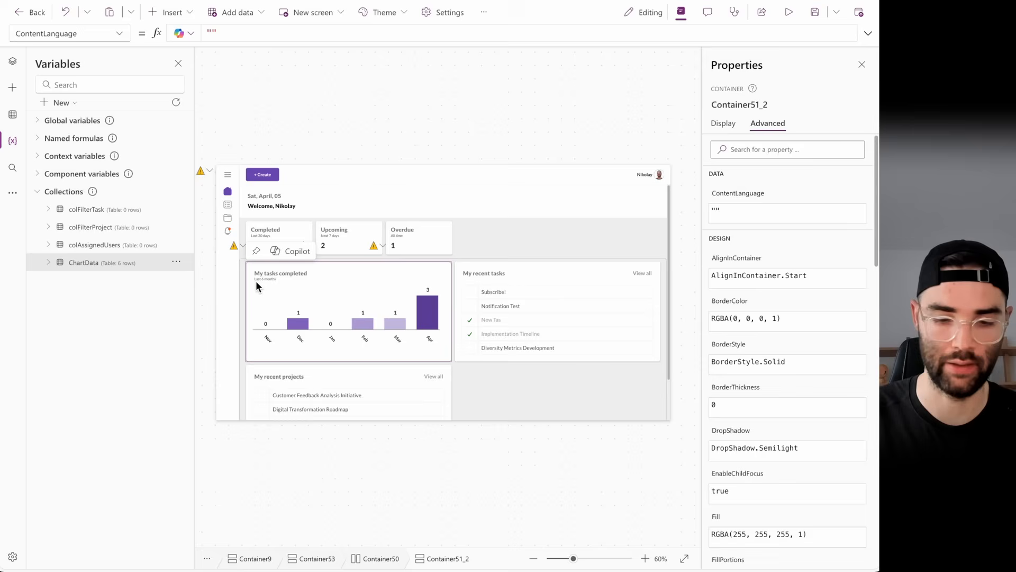
key(Right)
key(Right)
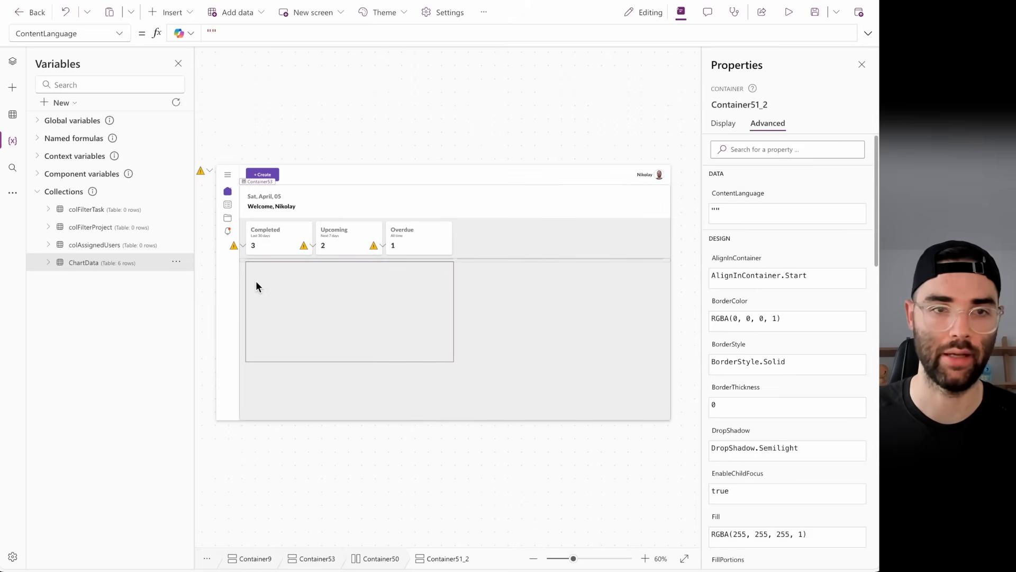
- Collapse Container51_2 in the Home screen's control tree and copy its name
click(16, 66)
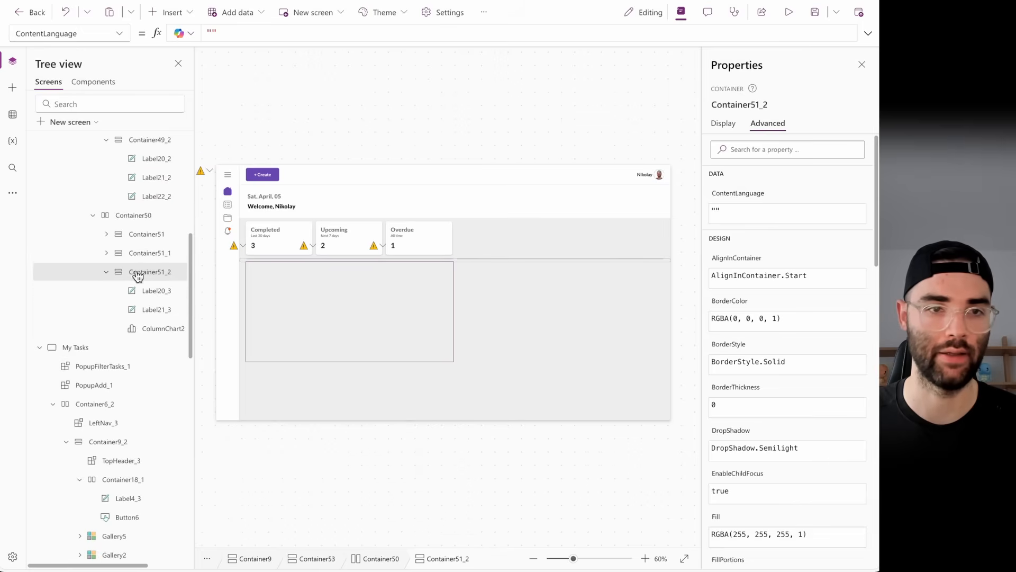
click(107, 273)
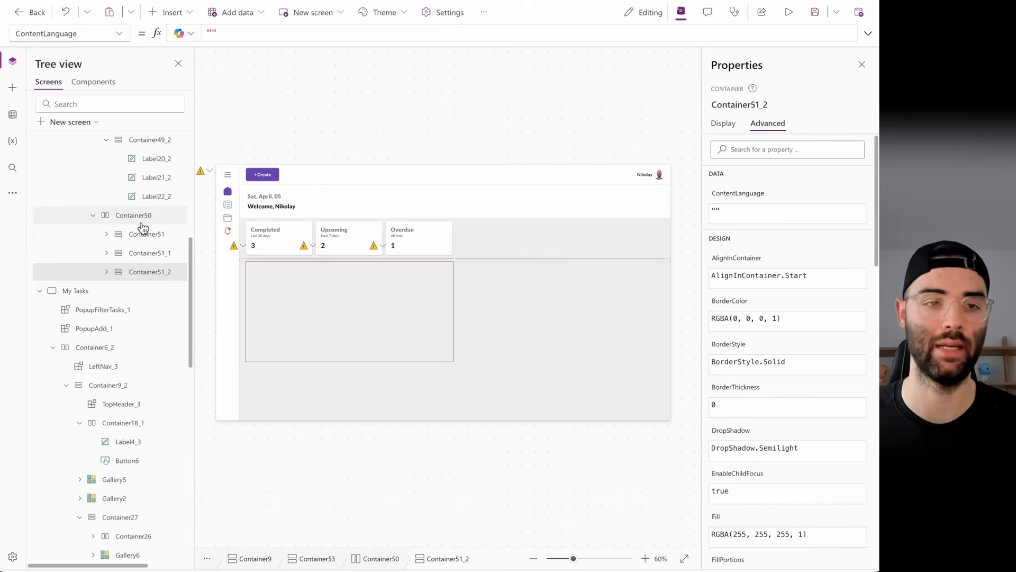
click(772, 105)
key(ctrl+c)
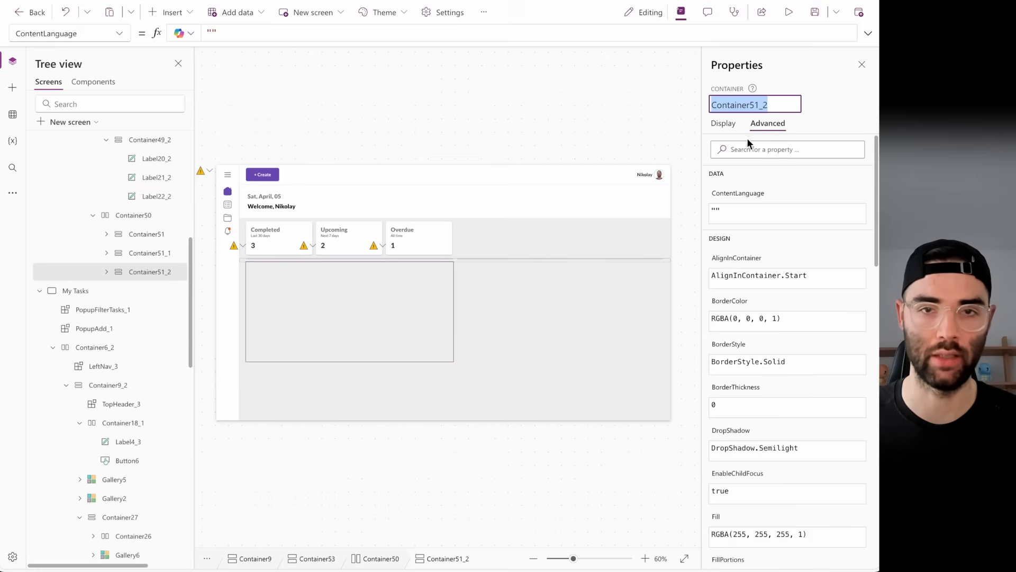
- Set Container50's Height formula to Container51_2.Y + Container51_2.Height + 10
click(112, 217)
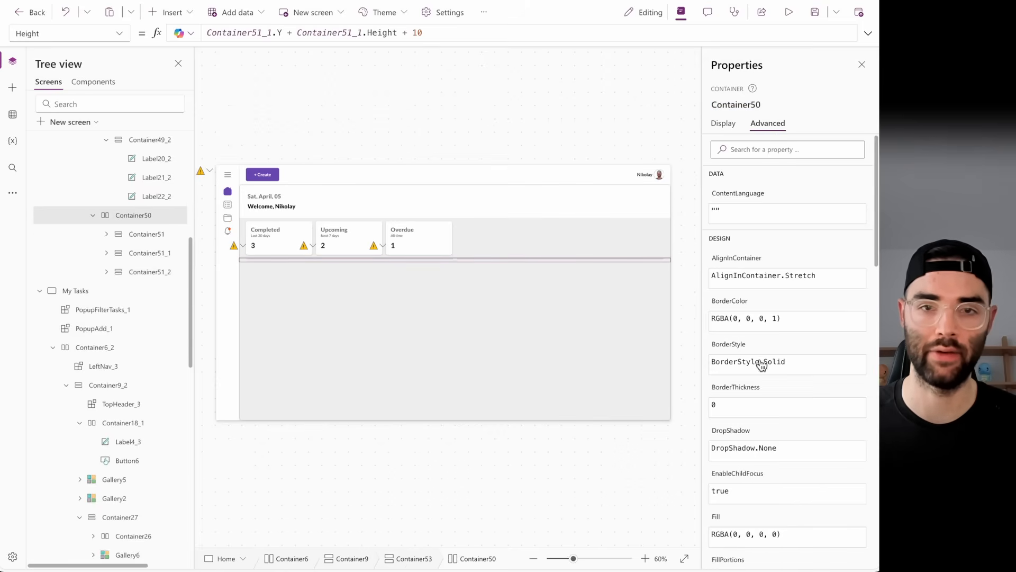
click(722, 125)
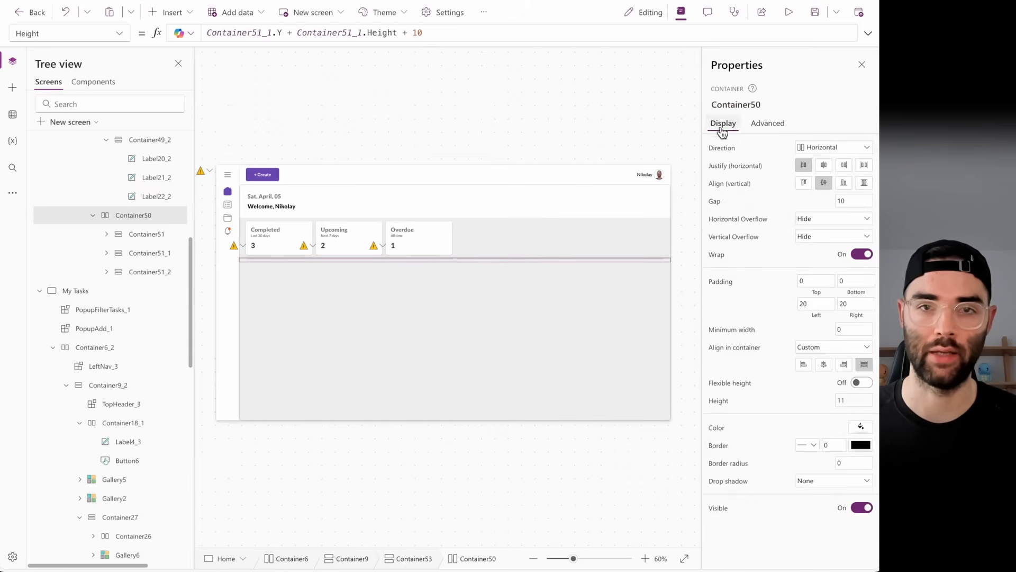
click(709, 406)
click(272, 32)
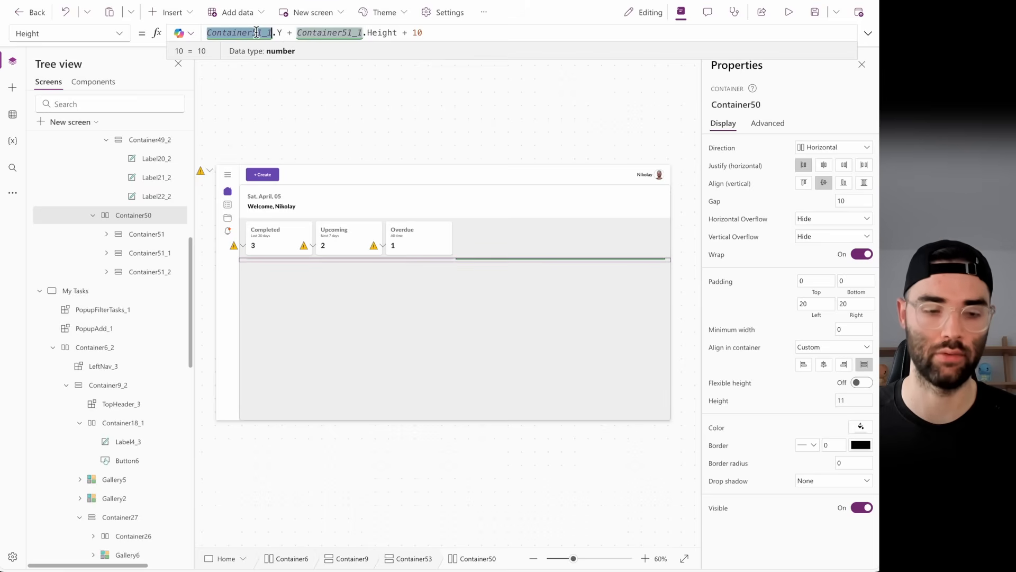
key(BackSpace)
text(2)
key(ctrl+v)
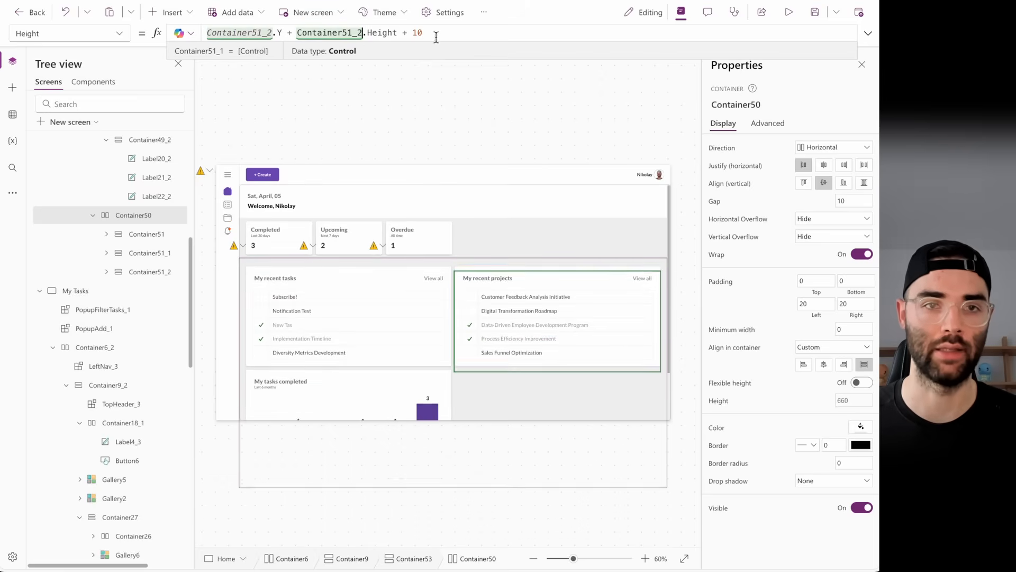
click(447, 34)
click(522, 14)
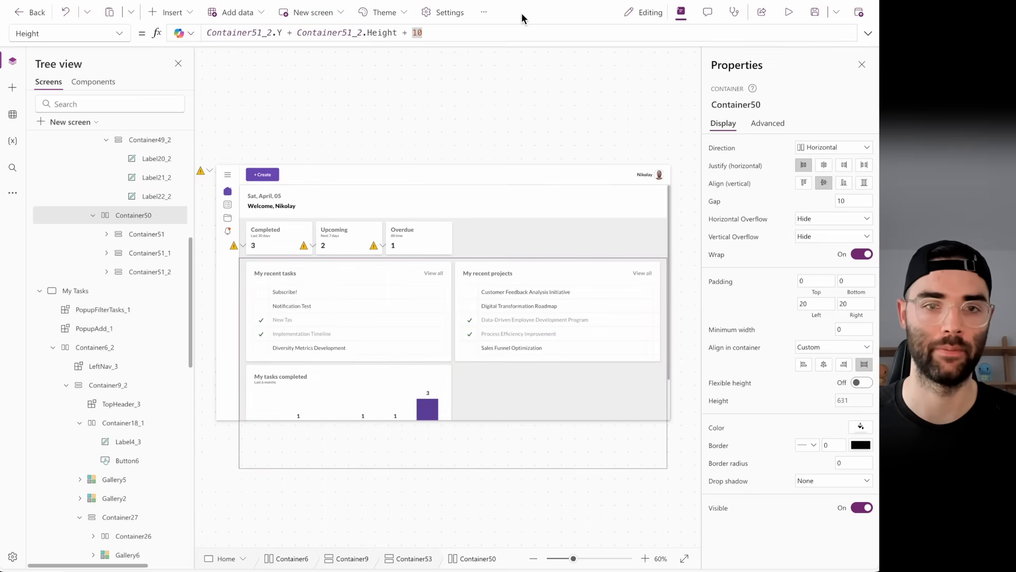
- Preview the app and check the Home screen down to the tasks chart in portrait tablet and phone sizes
click(789, 11)
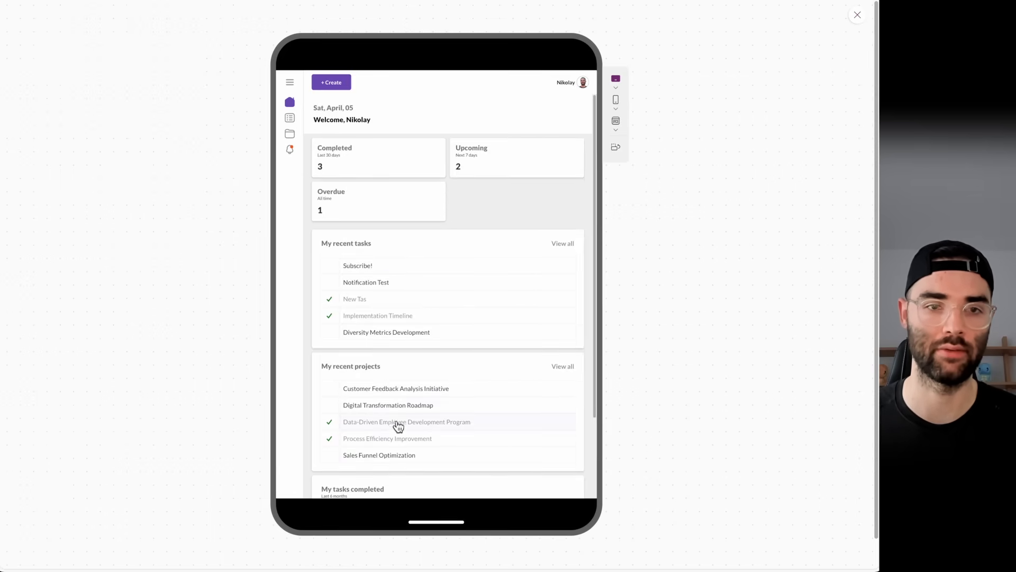
scroll(399, 423, down, 5)
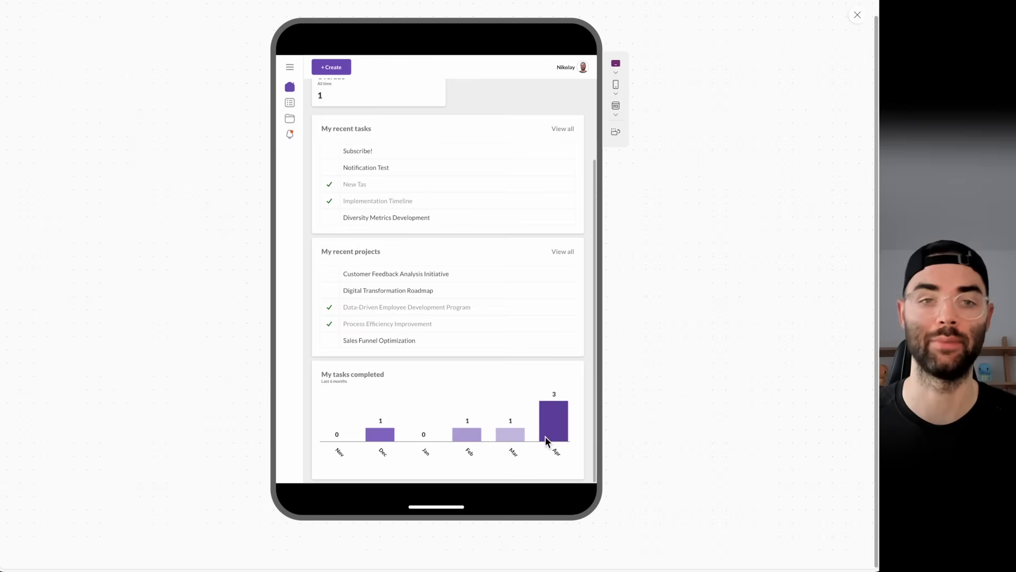
click(616, 92)
click(680, 168)
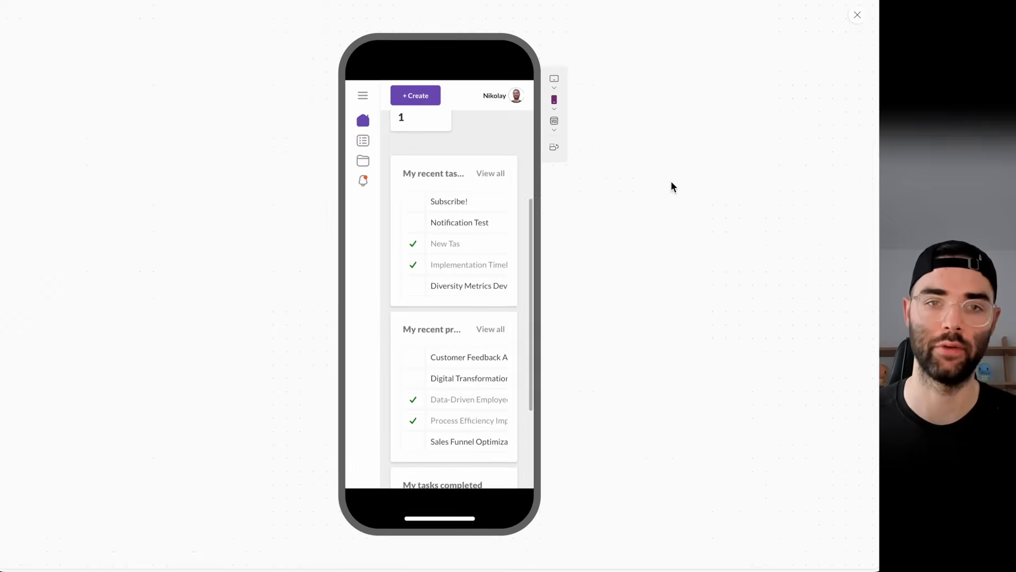
scroll(506, 213, down, 5)
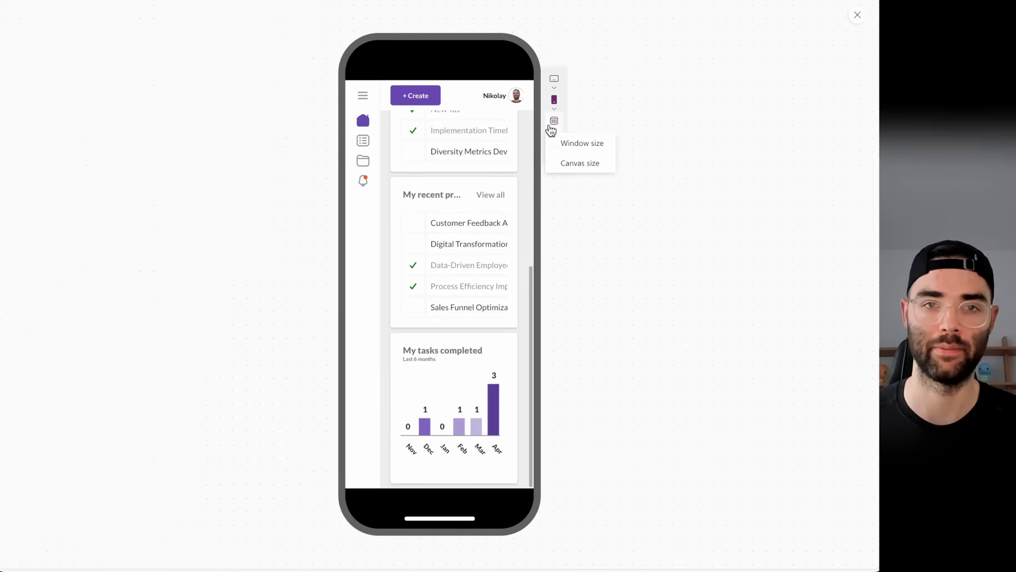
- Switch the preview back to a tablet, rotate it to landscape, and check the Home layout down to the chart
click(553, 88)
click(603, 125)
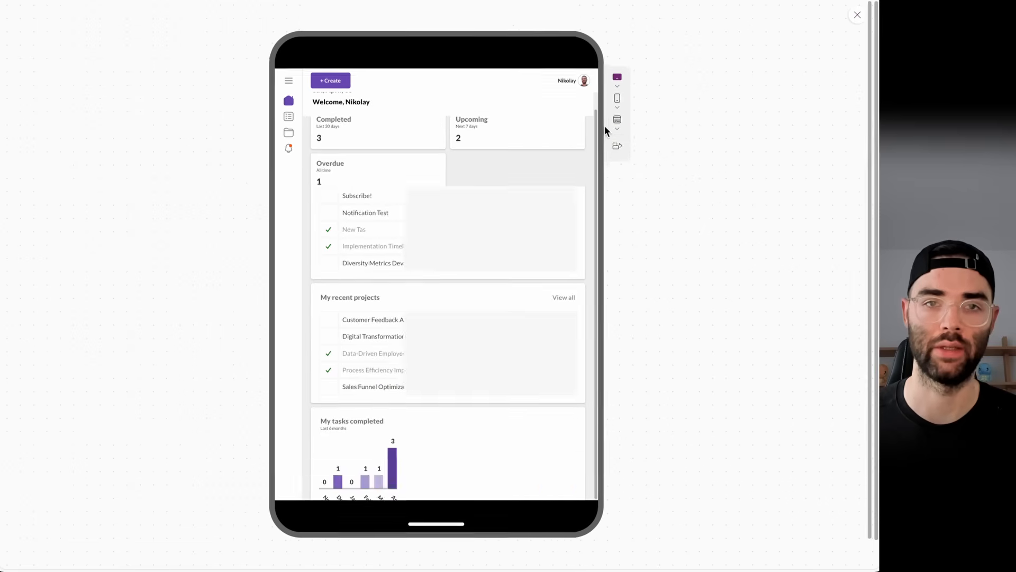
click(615, 146)
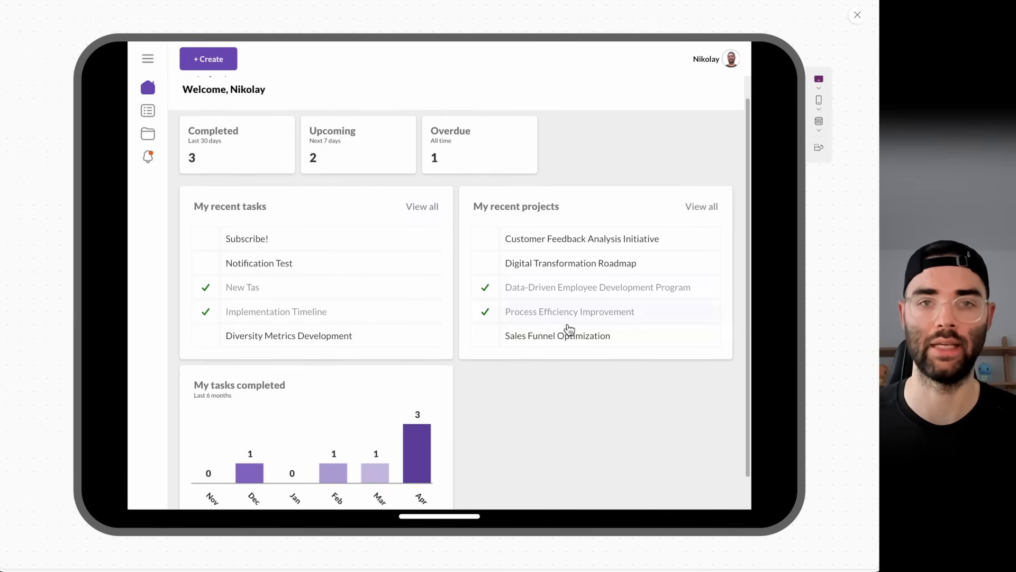
scroll(494, 407, down, 1)
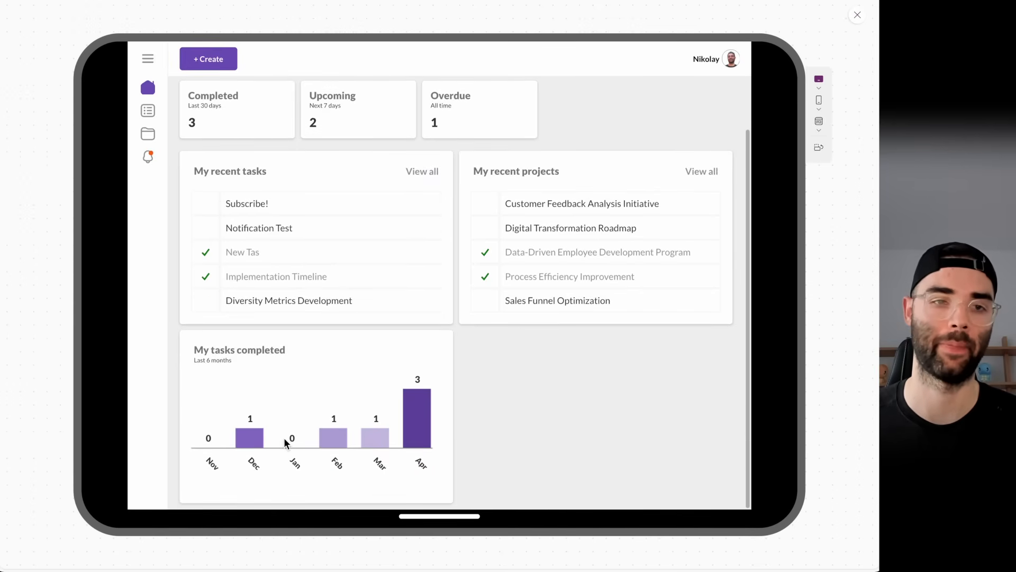